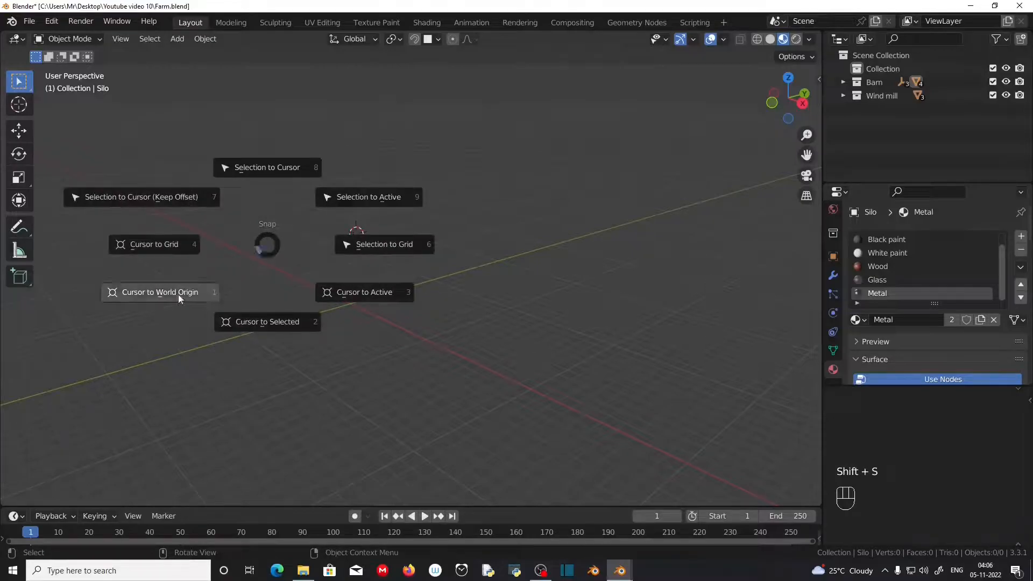
Step: Snap the 3D cursor to the world origin and set the transform pivot point to Median Point
scroll(385, 339, "up", 3)
middle_click_drag(386, 339, 403, 359, "shift")
middle_click_drag(402, 360, 423, 412)
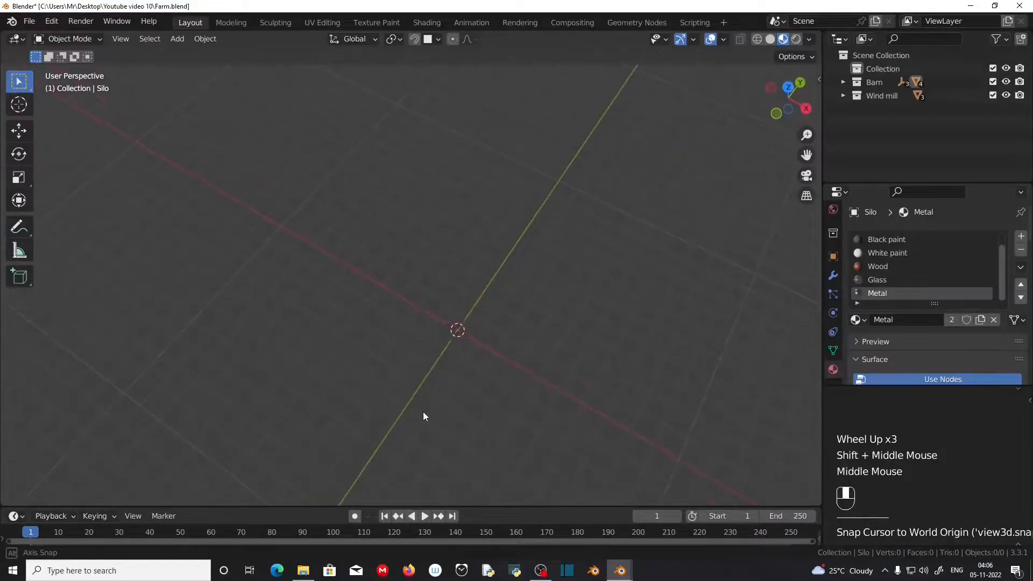
middle_click_drag(498, 388, 459, 366, "shift")
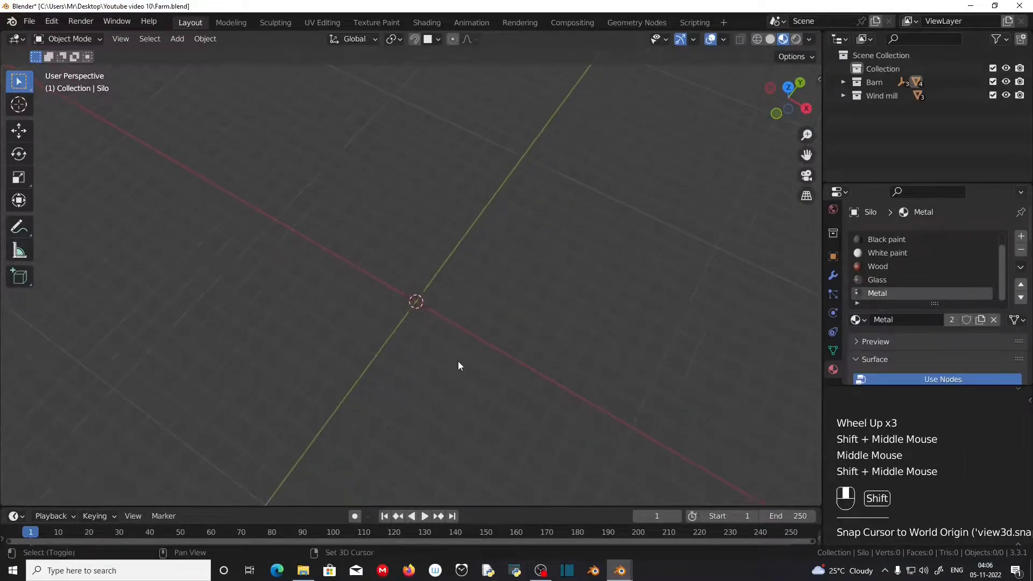
left_click(376, 38)
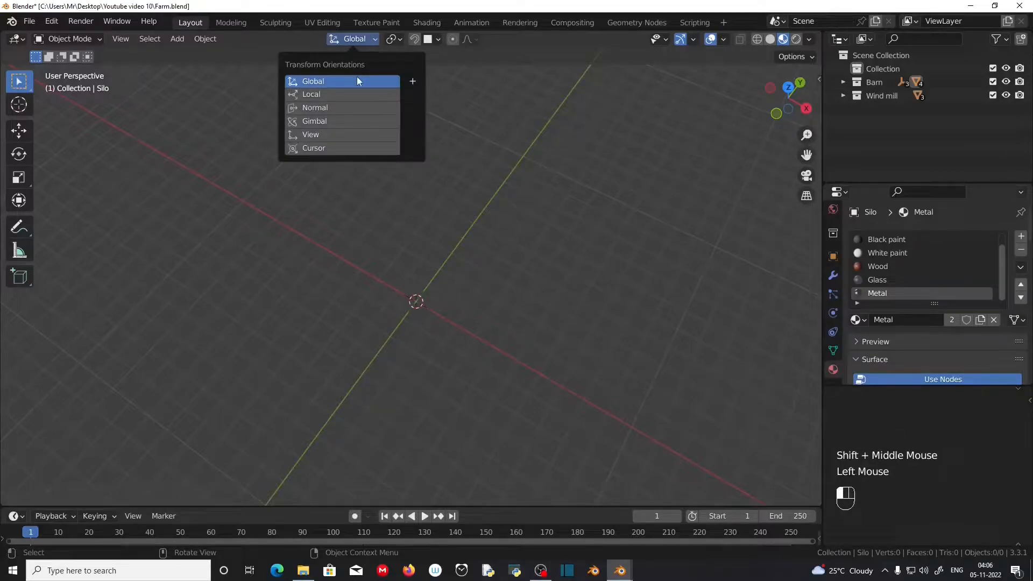
left_click(399, 40)
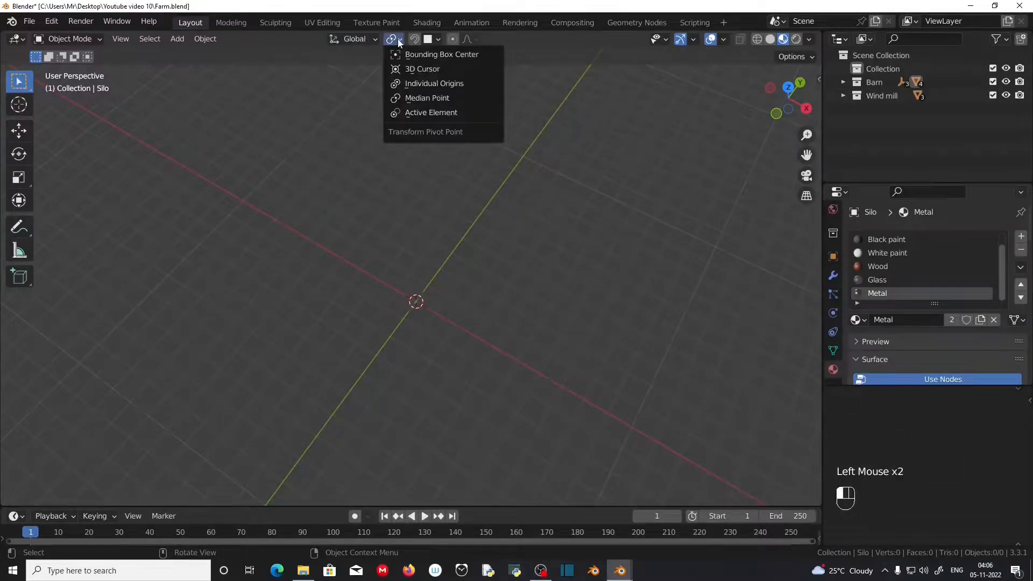
left_click(420, 100)
Step: Add a cube mesh at the world origin
scroll(373, 394, "up", 1)
middle_click_drag(372, 394, 489, 328)
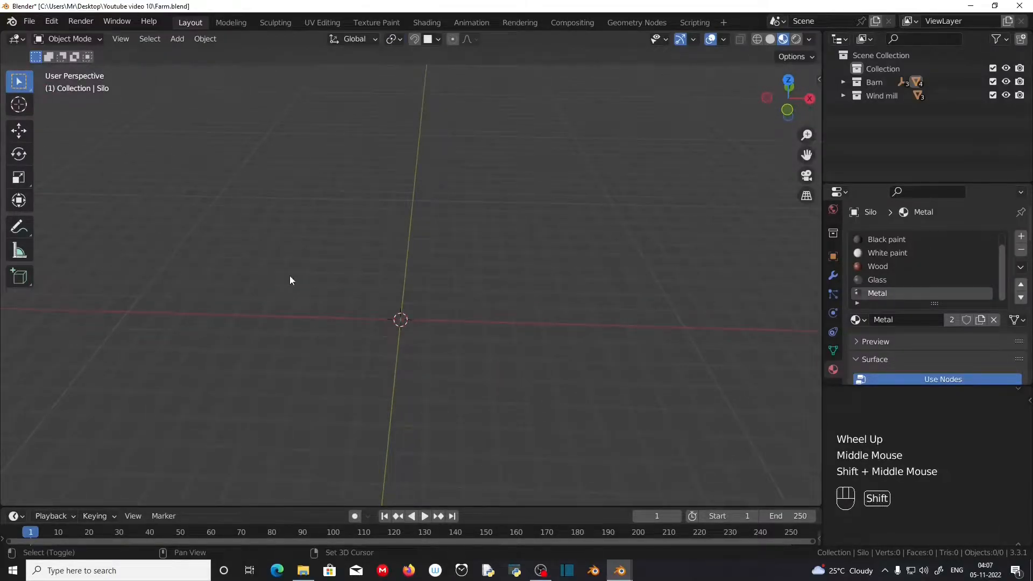
key("shift+a")
left_click(364, 290)
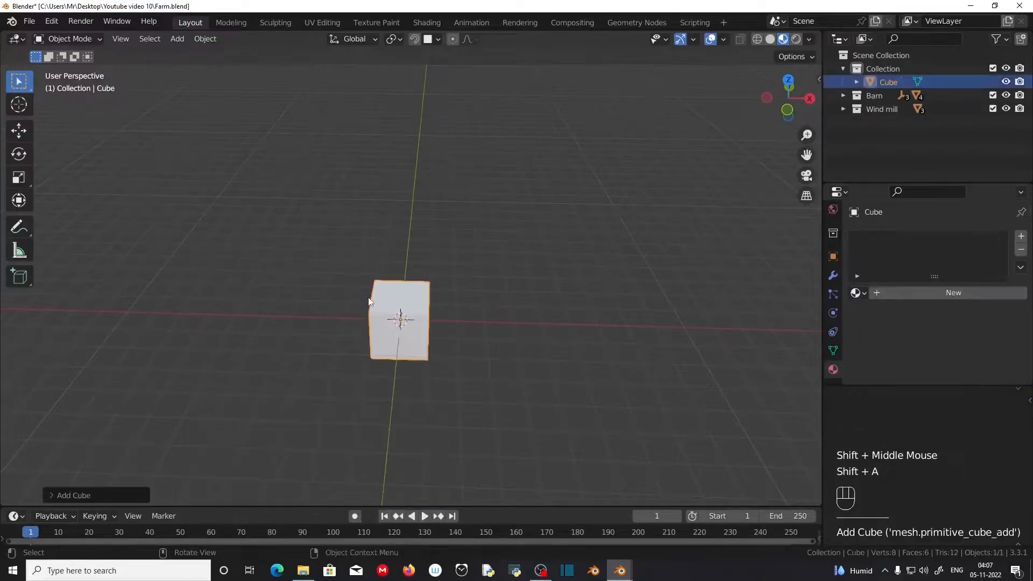
Step: Set the viewport shading to solid and rename the new cube as Tractor
left_click(771, 39)
double_click(888, 82)
double_click(888, 81)
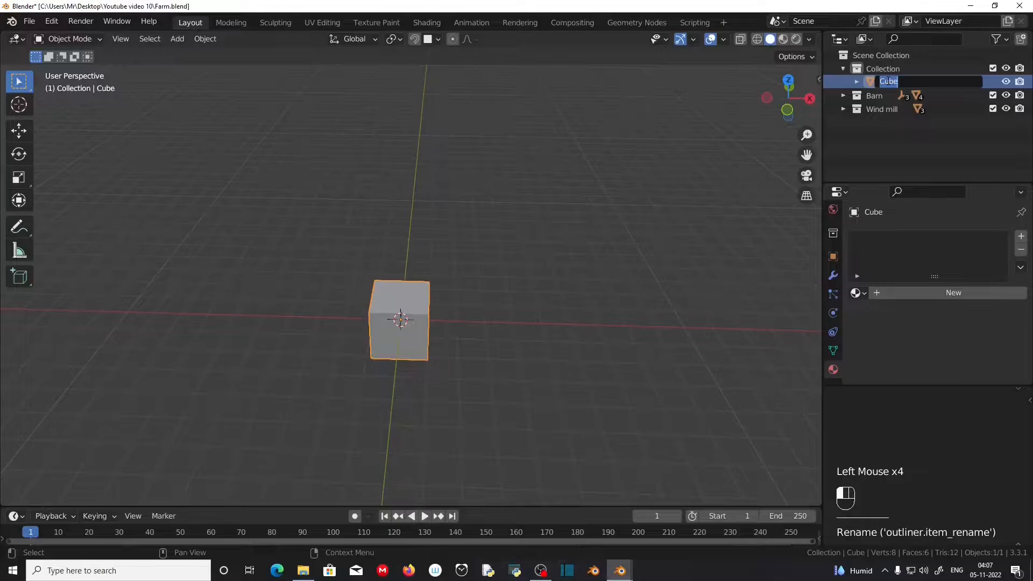
type("Trac")
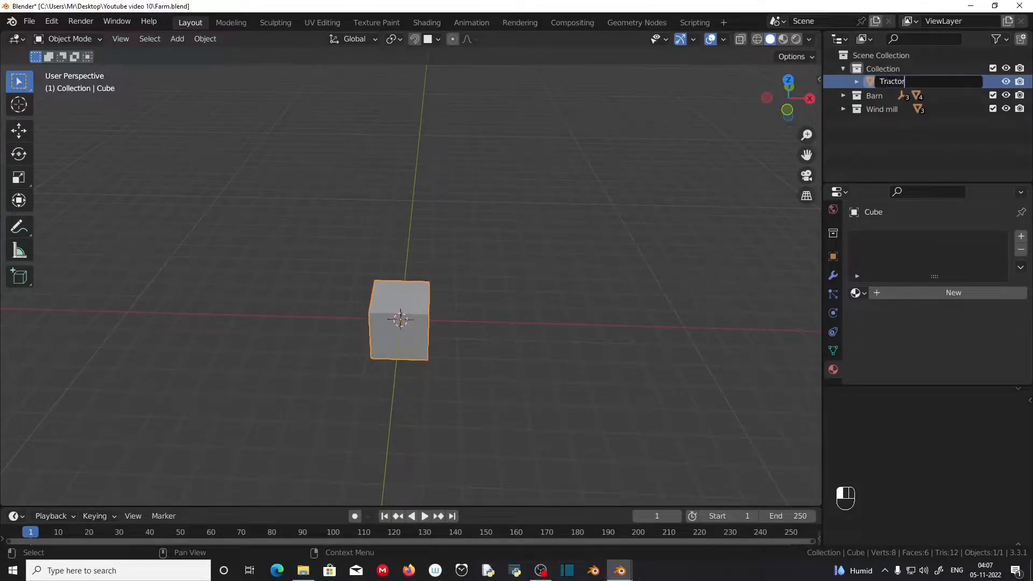
type("tor")
key("Return")
Step: Enter Edit Mode on the Tractor cube and scale the whole mesh by 0.1
scroll(514, 319, "up", 1)
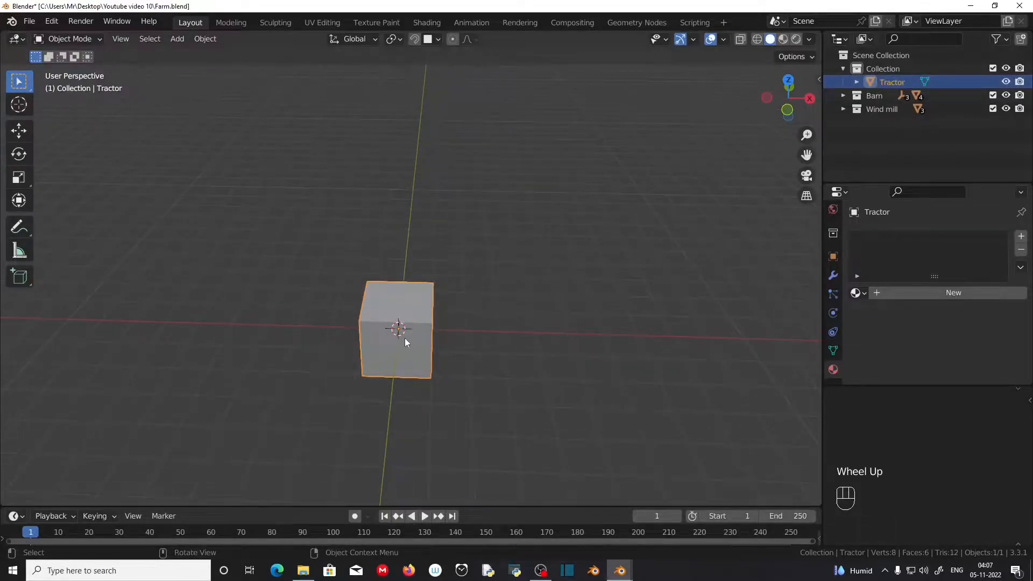
key("Tab")
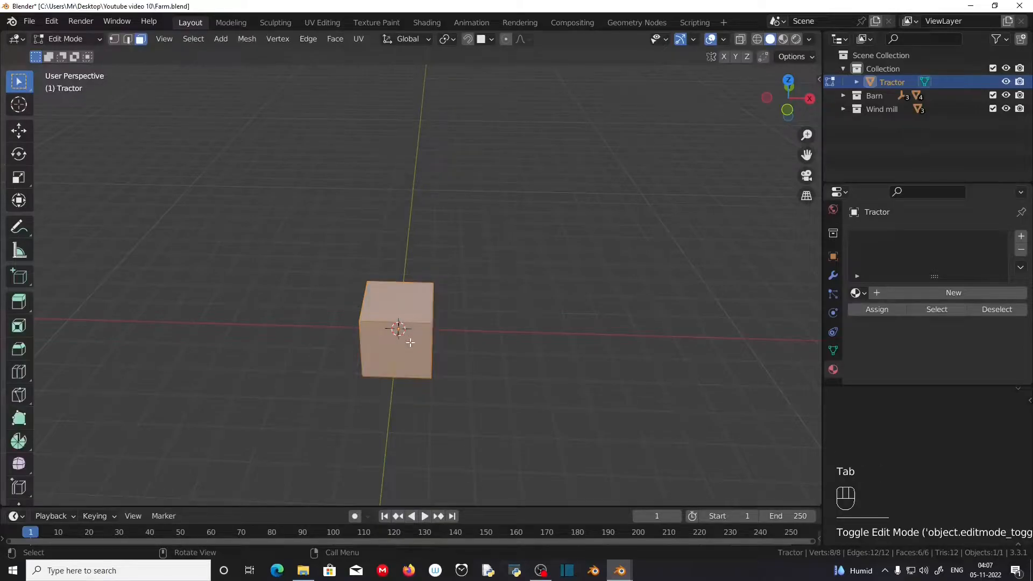
key("KP_1")
middle_click_drag(392, 318, 416, 339)
scroll(430, 324, "up", 2)
middle_click_drag(531, 397, 486, 369)
scroll(436, 407, "up", 1)
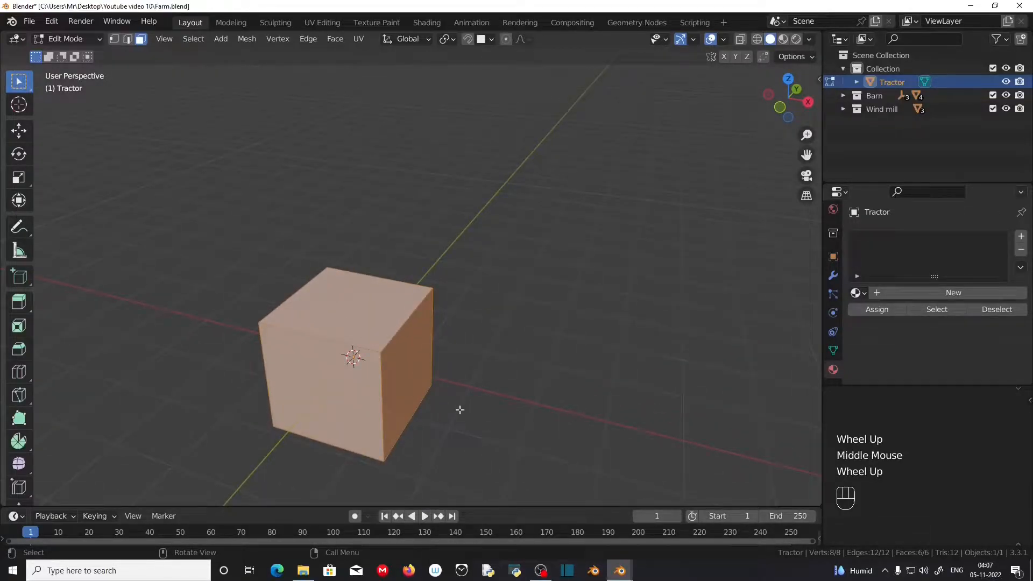
type("s.1")
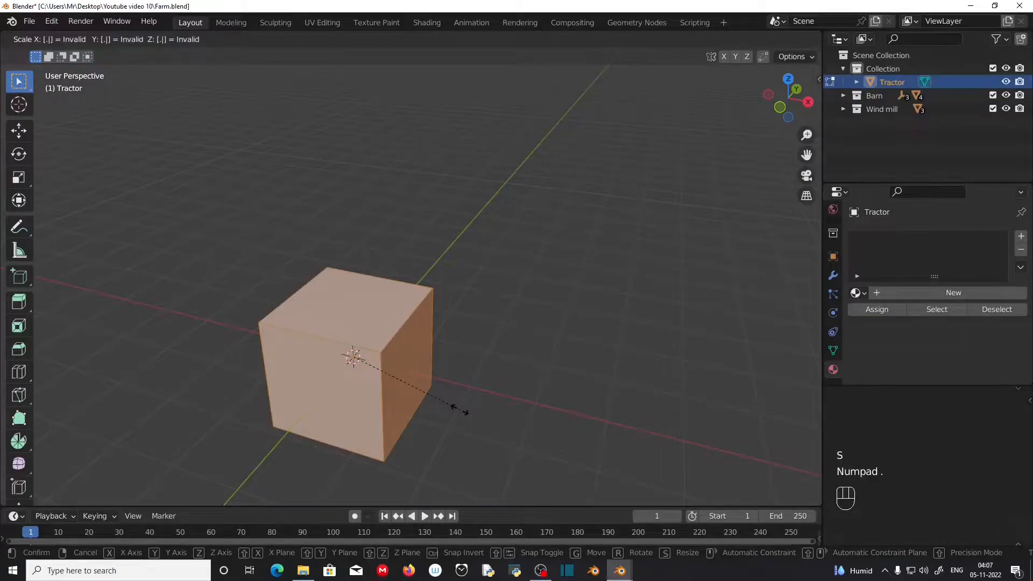
key("KP_Enter")
Step: Scale the whole cube mesh again by a factor of 0.5
scroll(460, 410, "up", 2)
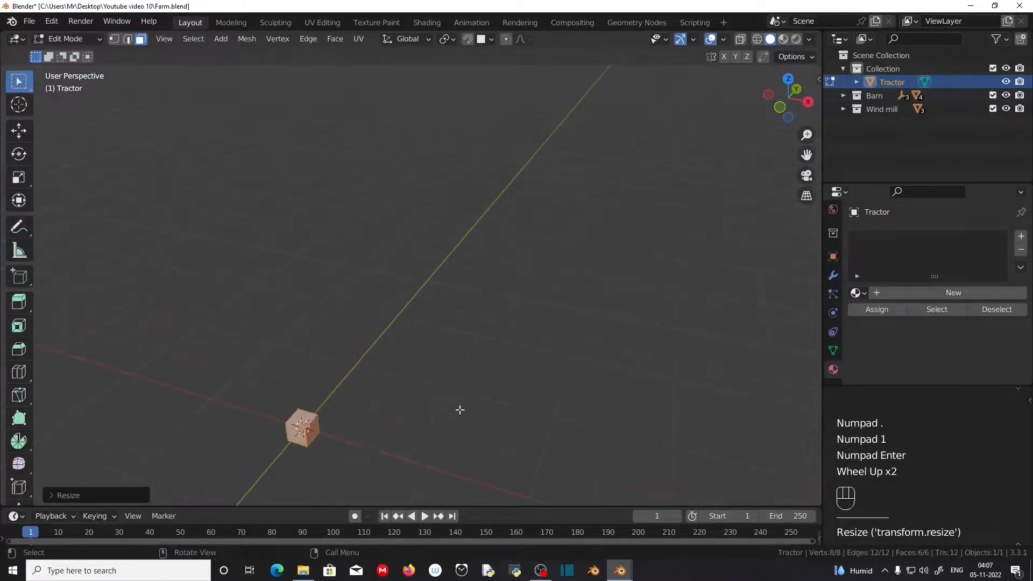
type("s.5")
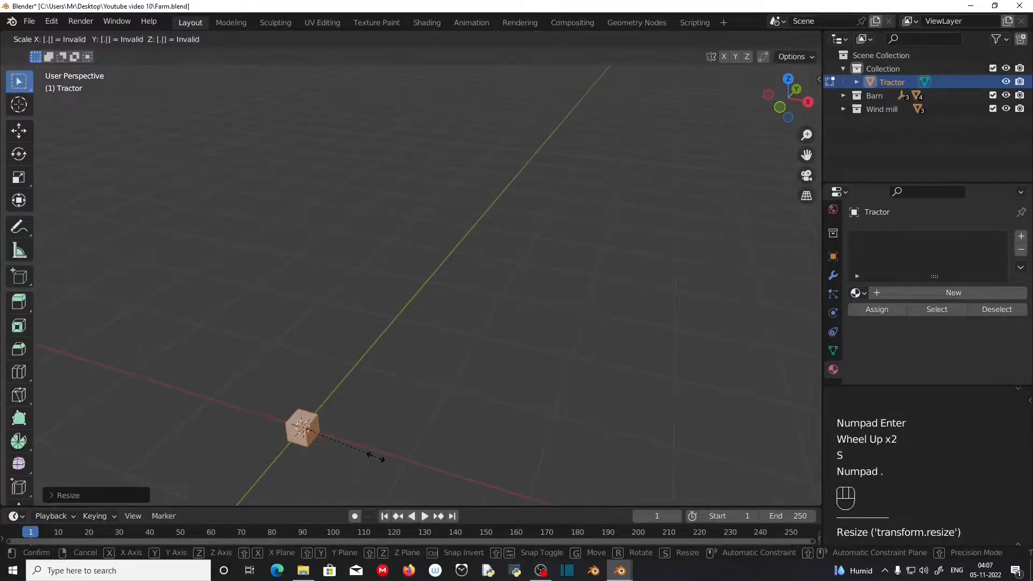
key("KP_Enter")
Step: Add one centred loop cut that divides the cube into two halves along the X axis
scroll(349, 456, "up", 3)
middle_click_drag(346, 476, 510, 371, "shift")
scroll(357, 431, "up", 1)
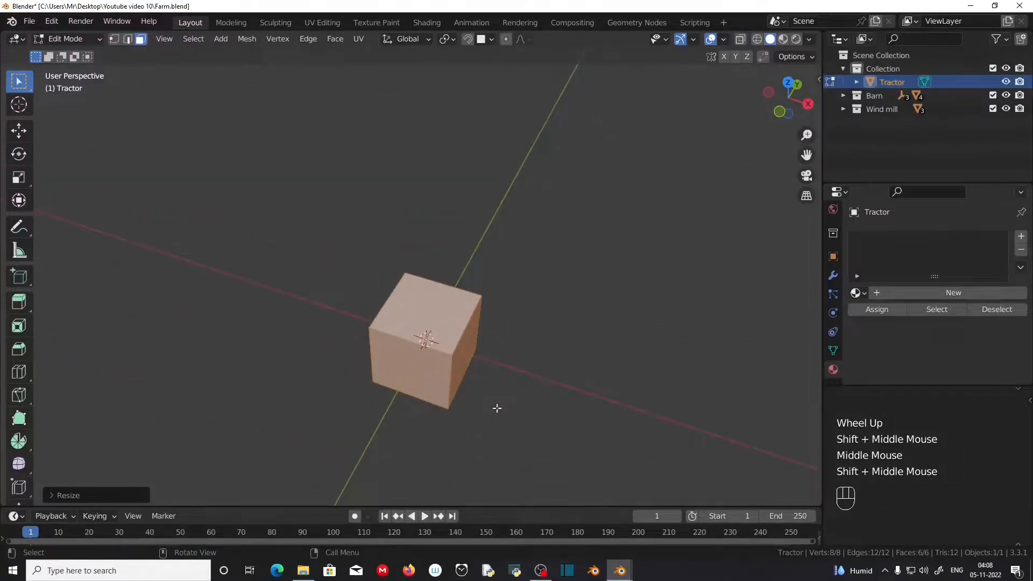
key("KP_Decimal")
scroll(476, 407, "down", 3)
middle_click_drag(474, 406, 442, 398)
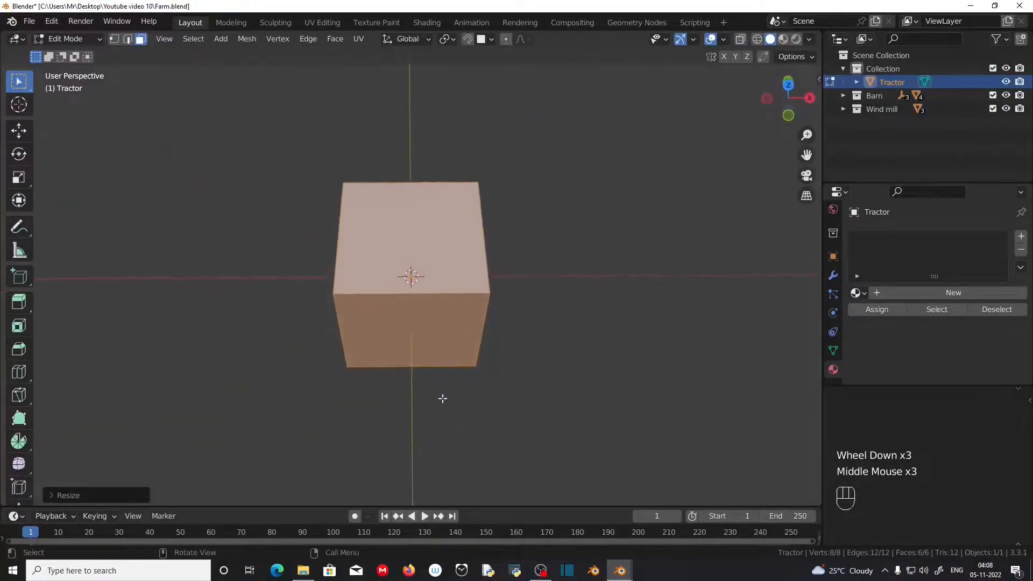
key("KP_1")
middle_click_drag(408, 365, 428, 356)
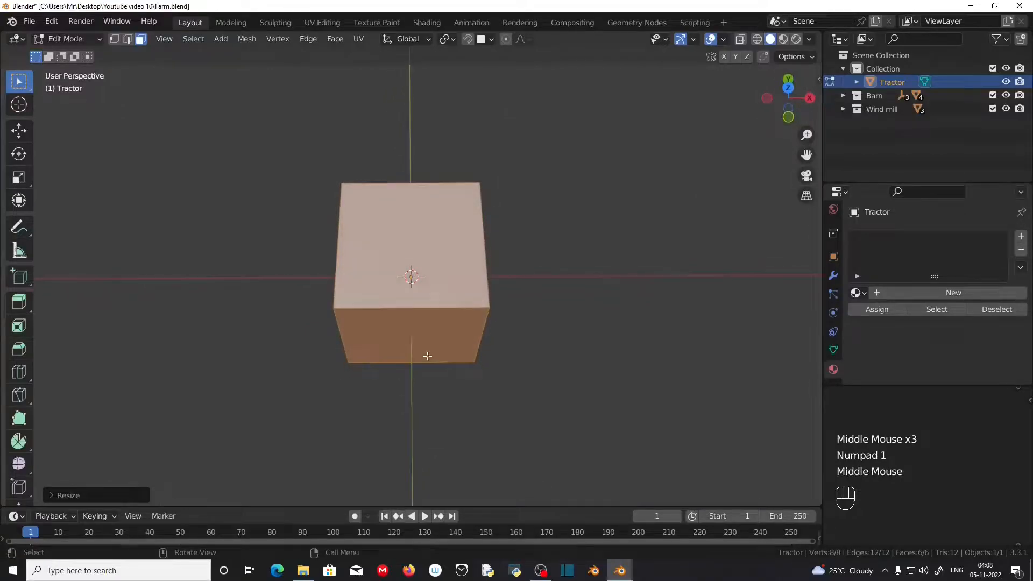
key("ctrl+r")
left_click(400, 319)
right_click(399, 320)
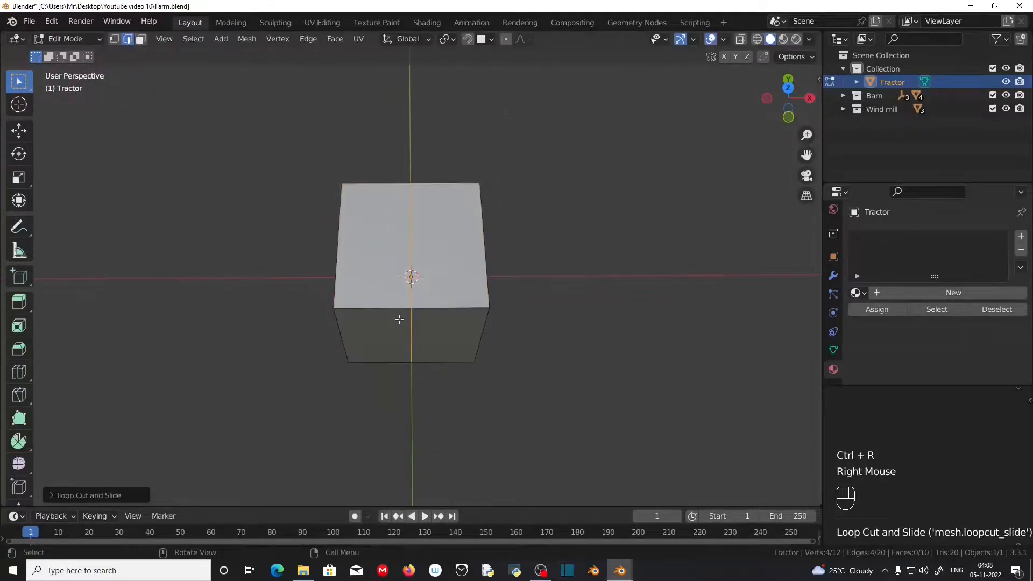
Step: Turn on X-ray and delete the vertices of the cube's negative-X half in vertex select mode
left_click(743, 40)
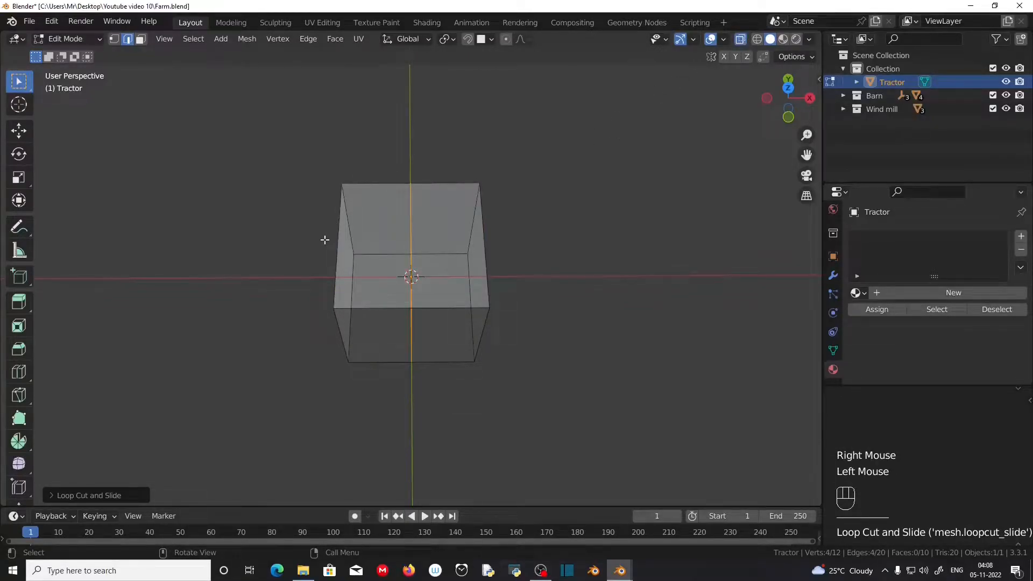
key("1")
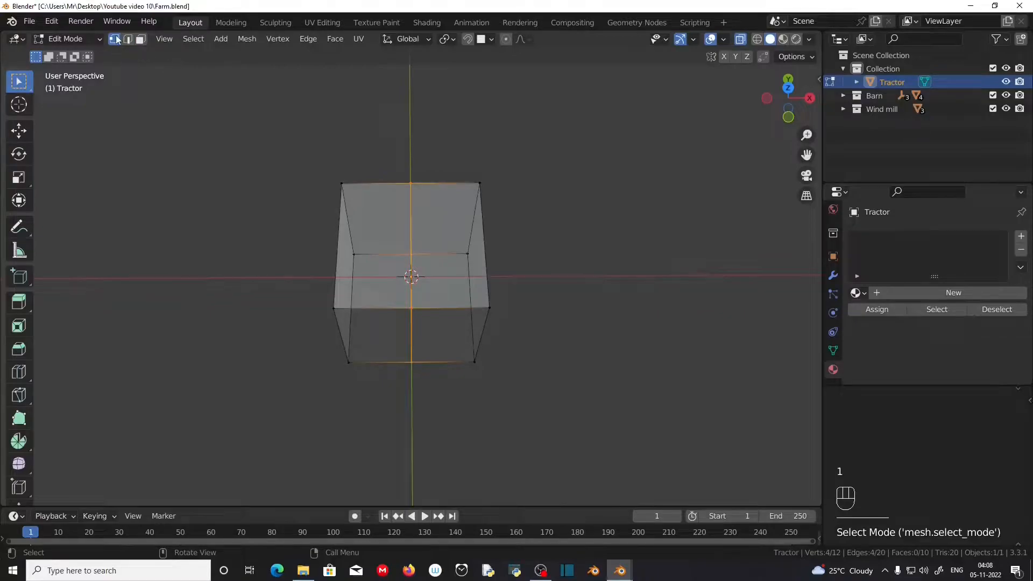
left_click_drag(262, 149, 383, 394)
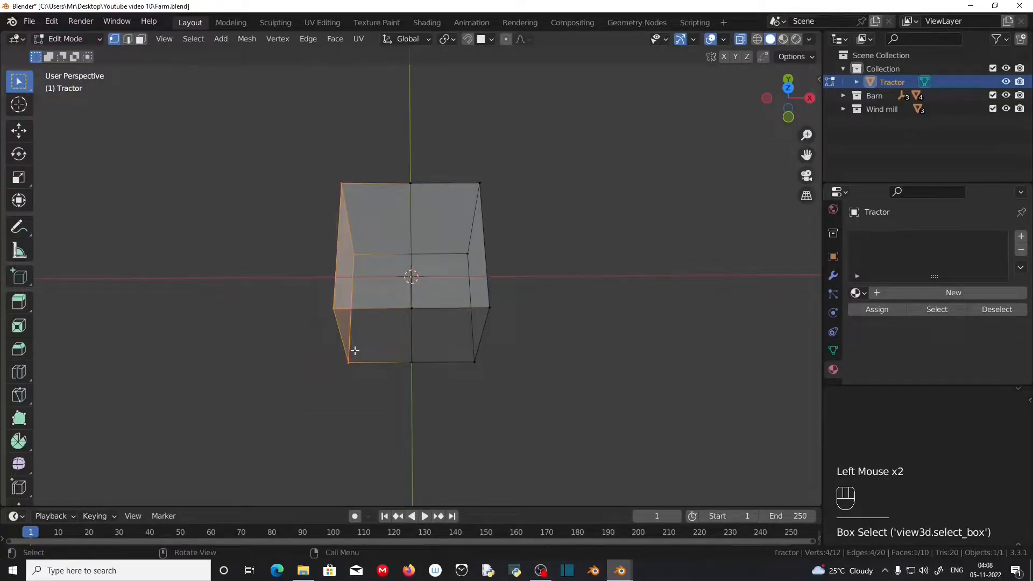
key("x")
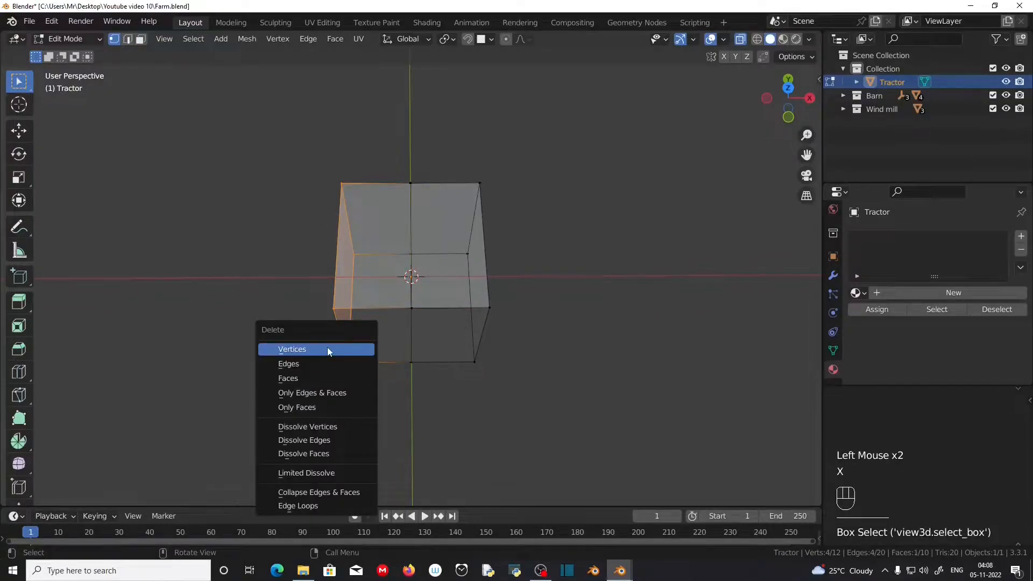
left_click(327, 349)
Step: Add a Mirror modifier on the X axis to the Tractor half and enable Clipping
scroll(868, 312, "down", 1)
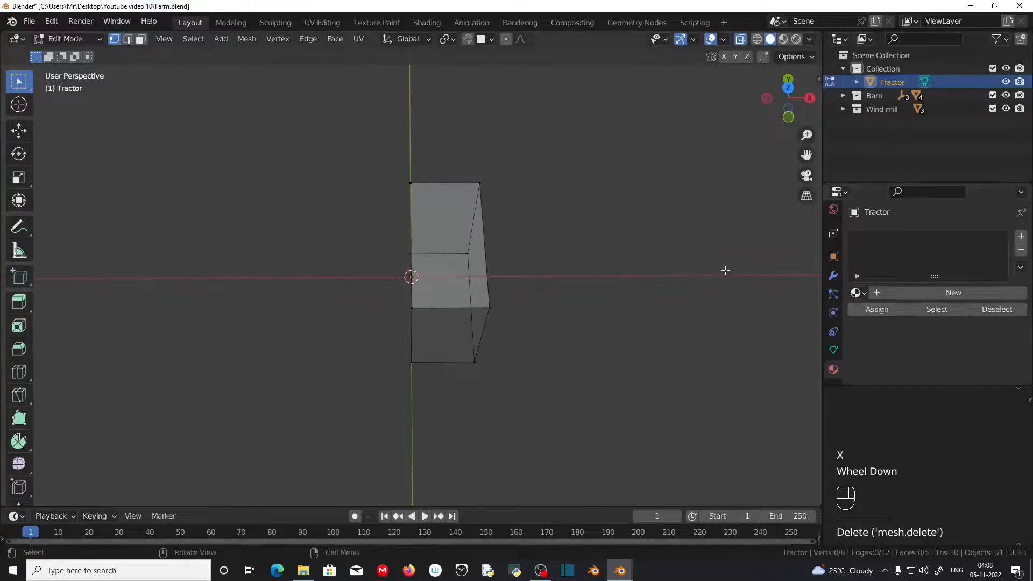
left_click(832, 277)
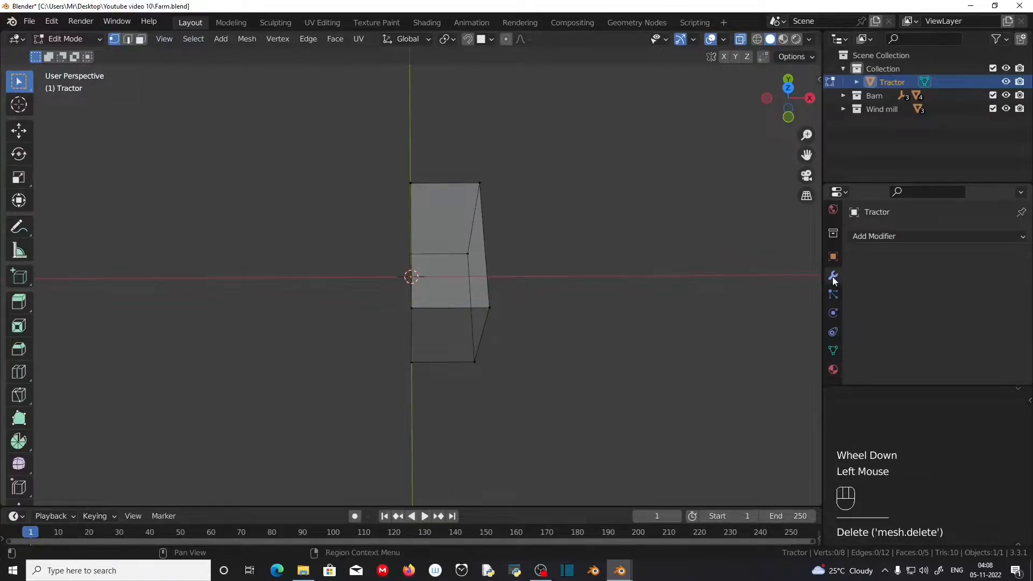
left_click(885, 238)
left_click(750, 389)
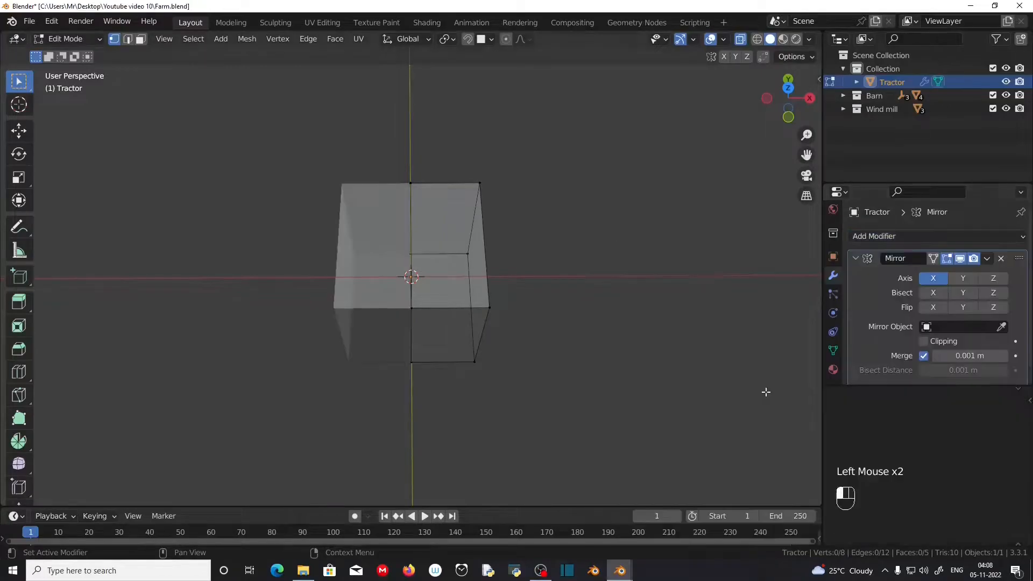
middle_click_drag(451, 392, 440, 346)
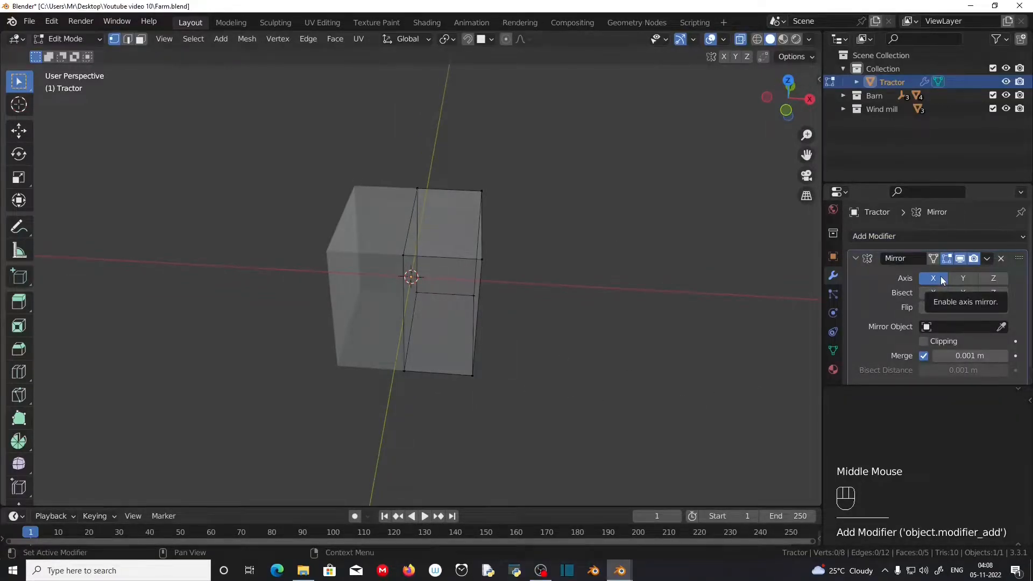
left_click(923, 342)
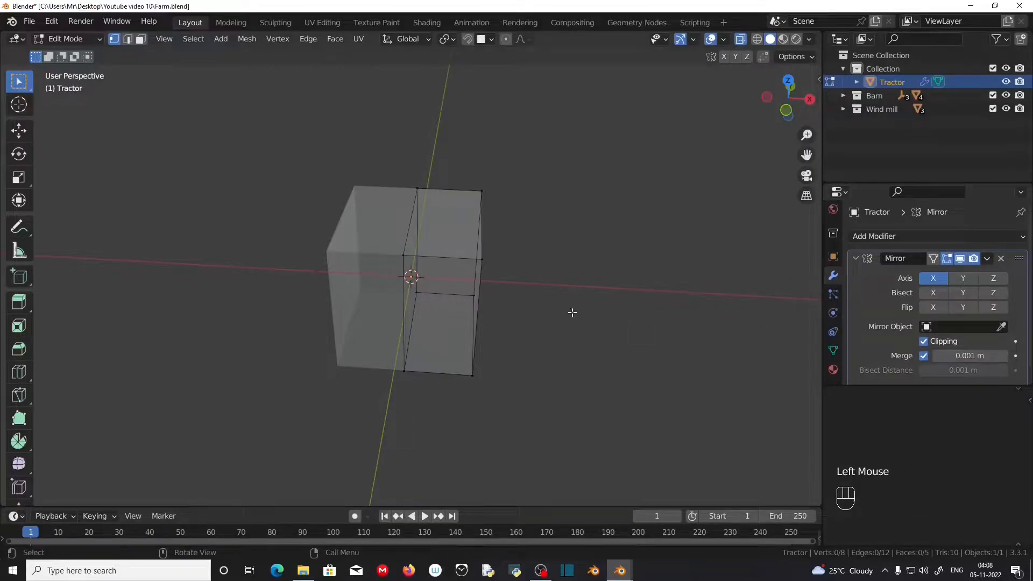
Step: Turn off X-ray, select the outer positive-X face in face select mode and move it outward about 0.55 m along X
left_click(739, 43)
scroll(377, 371, "down", 2)
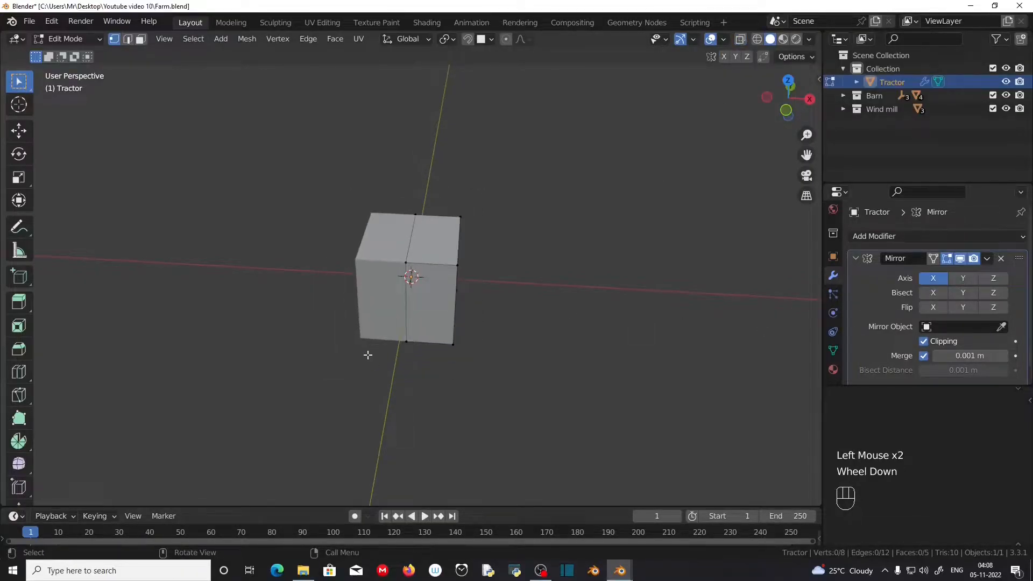
middle_click_drag(373, 364, 339, 383)
left_click(140, 40)
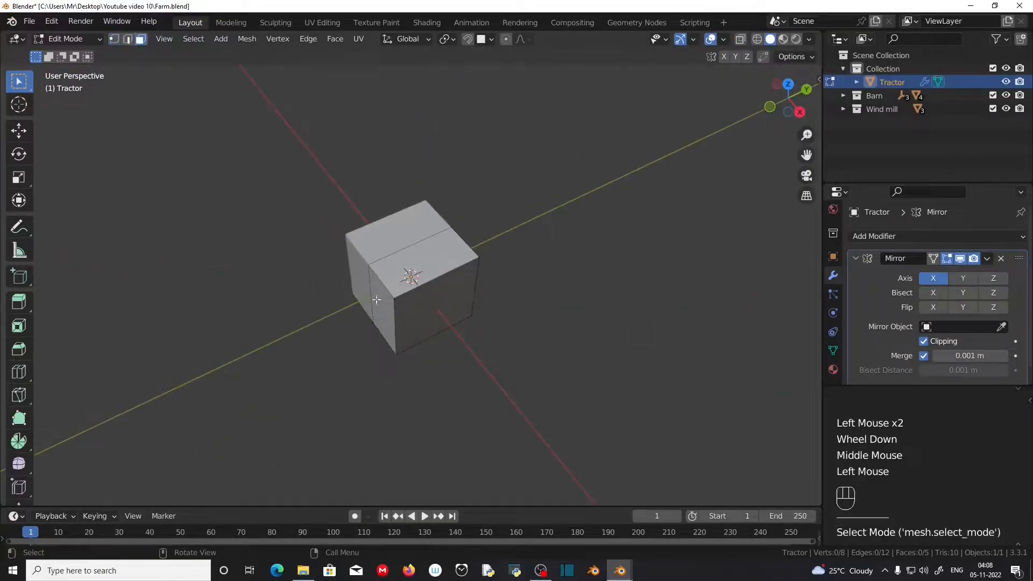
left_click(420, 311)
key("KP_7")
scroll(373, 332, "down", 5)
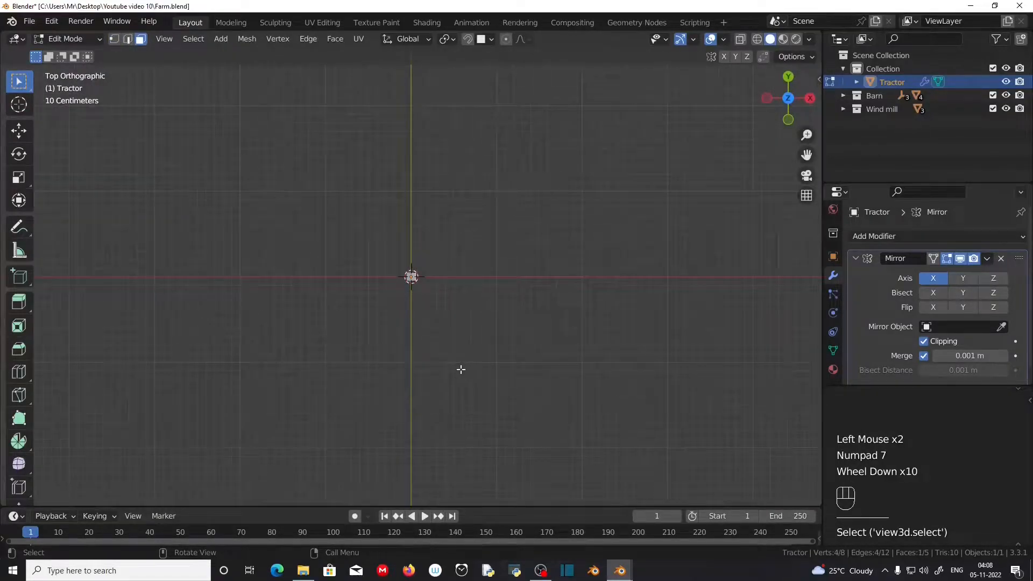
middle_click_drag(461, 369, 404, 350, "shift")
scroll(404, 350, "up", 2)
key("g")
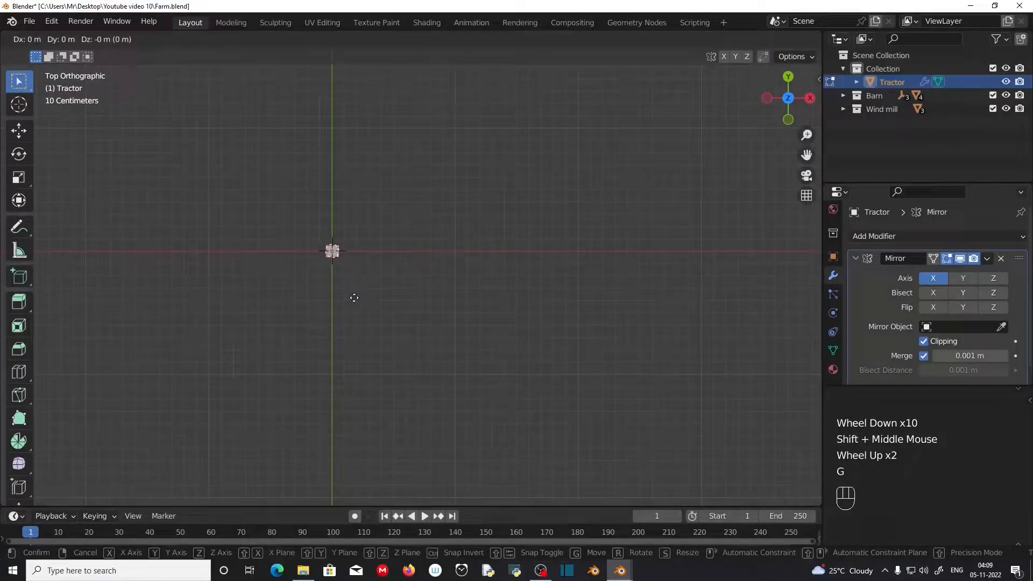
key("x")
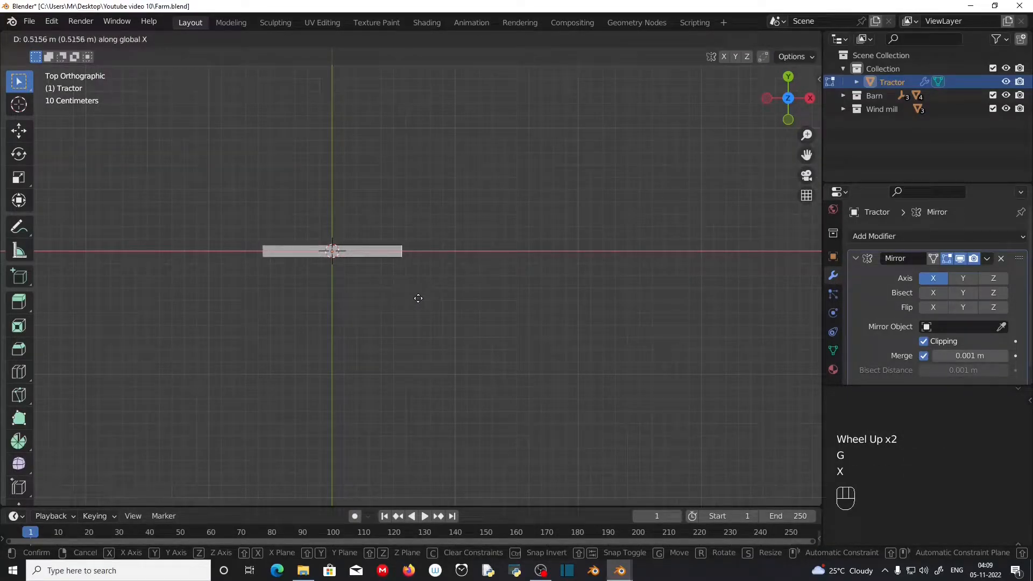
left_click(422, 299)
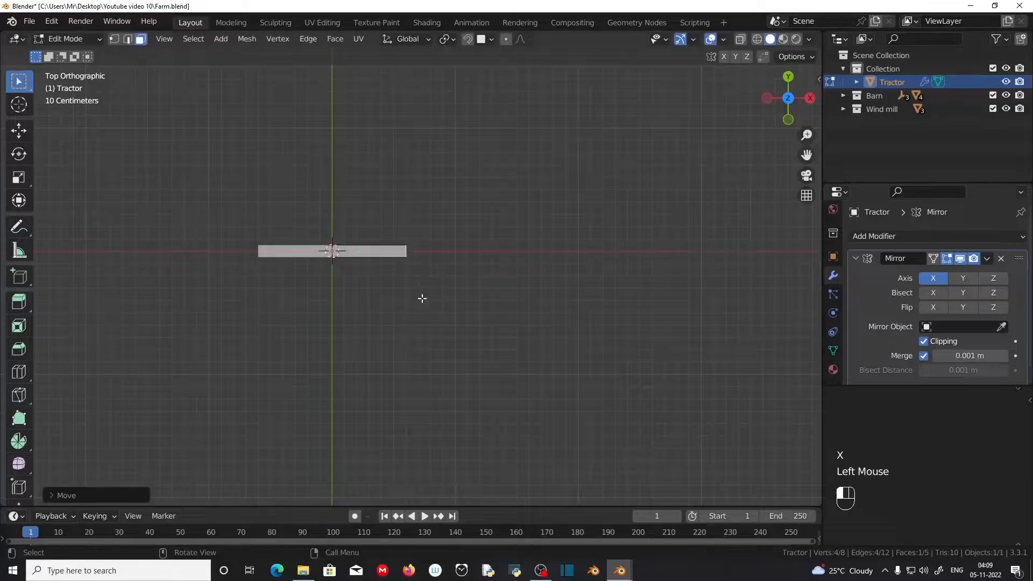
Step: Select the negative-Y face of the half block and move it outward about 1.4 m along negative Y
scroll(376, 372, "up", 1)
middle_click_drag(376, 372, 361, 261)
left_click(362, 264)
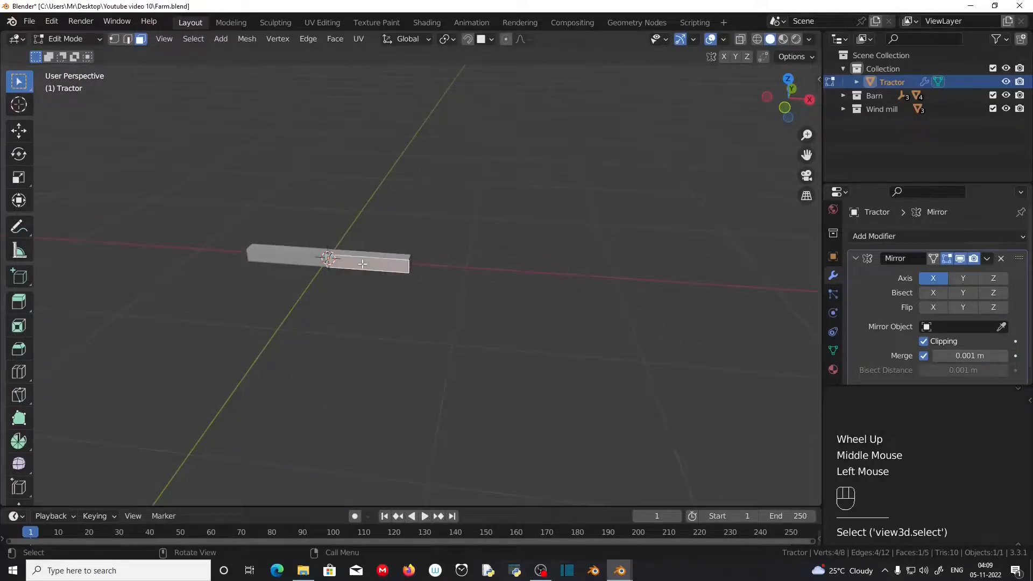
key("KP_7")
scroll(365, 288, "down", 2)
middle_click_drag(369, 312, 450, 252, "shift")
key("g")
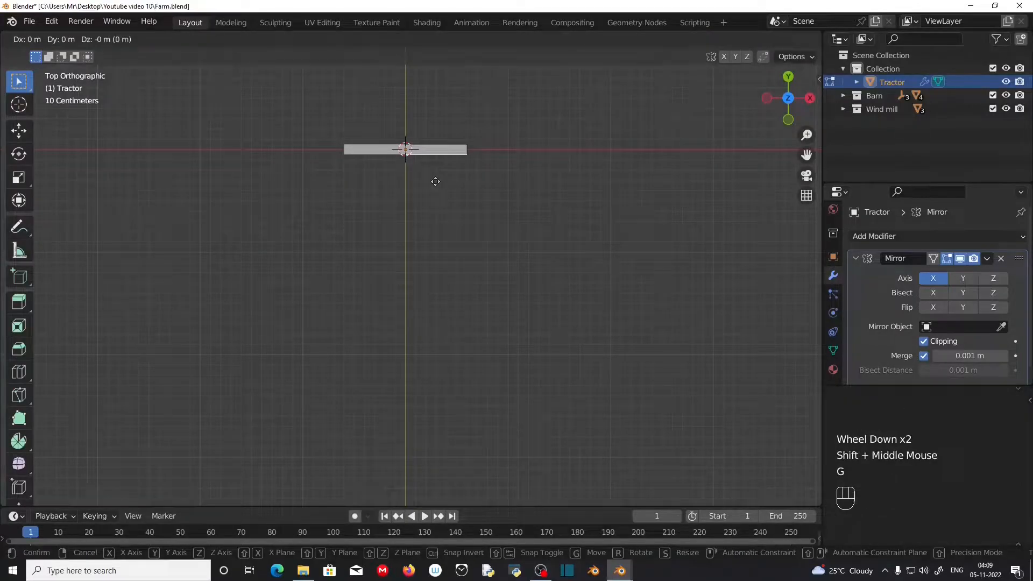
key("y")
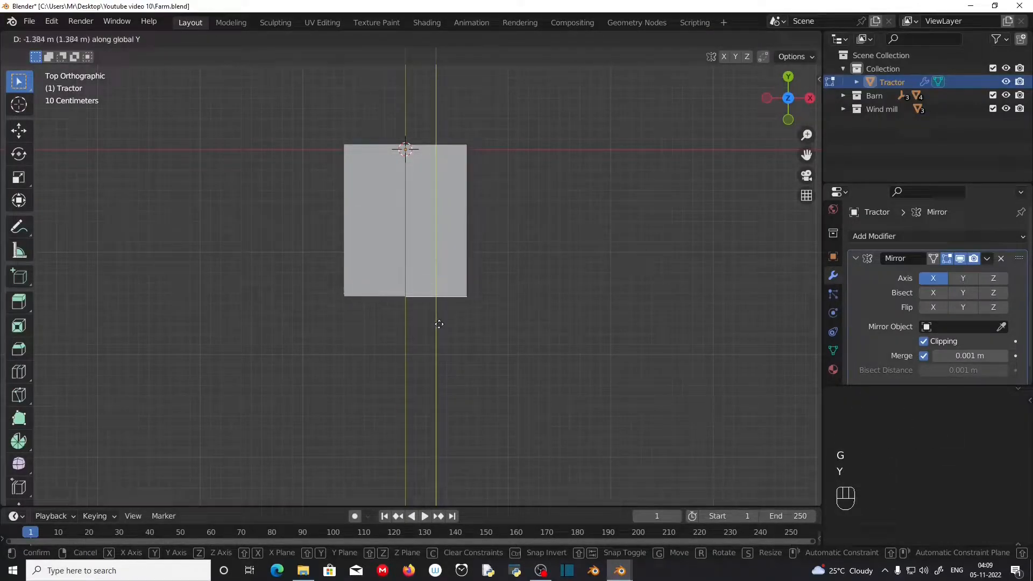
left_click(439, 332)
Step: Extrude the negative-Y end face about 0.19 m and scale it along X so its outer edge flares outward
key("e")
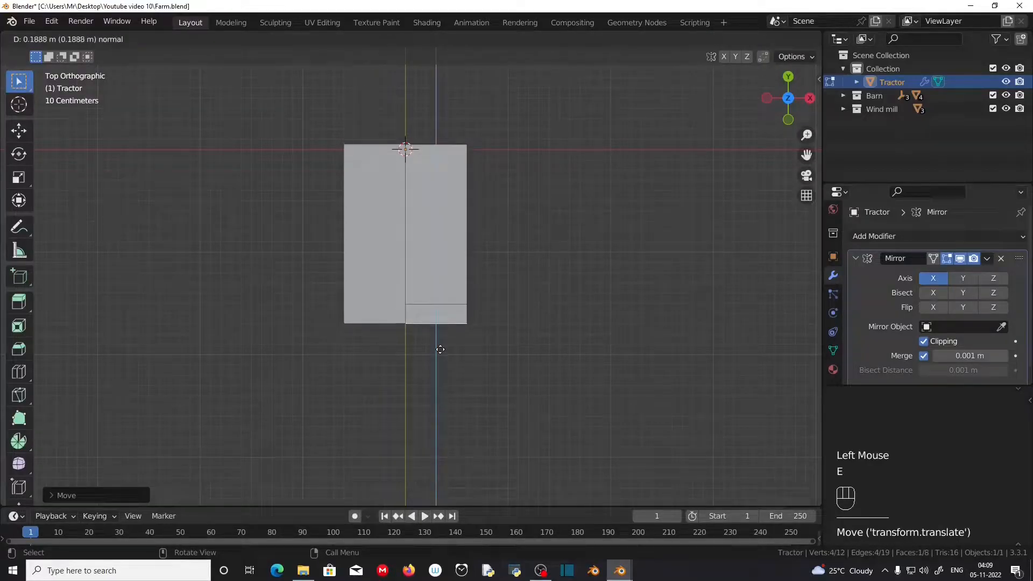
left_click(441, 349)
key("s")
key("x")
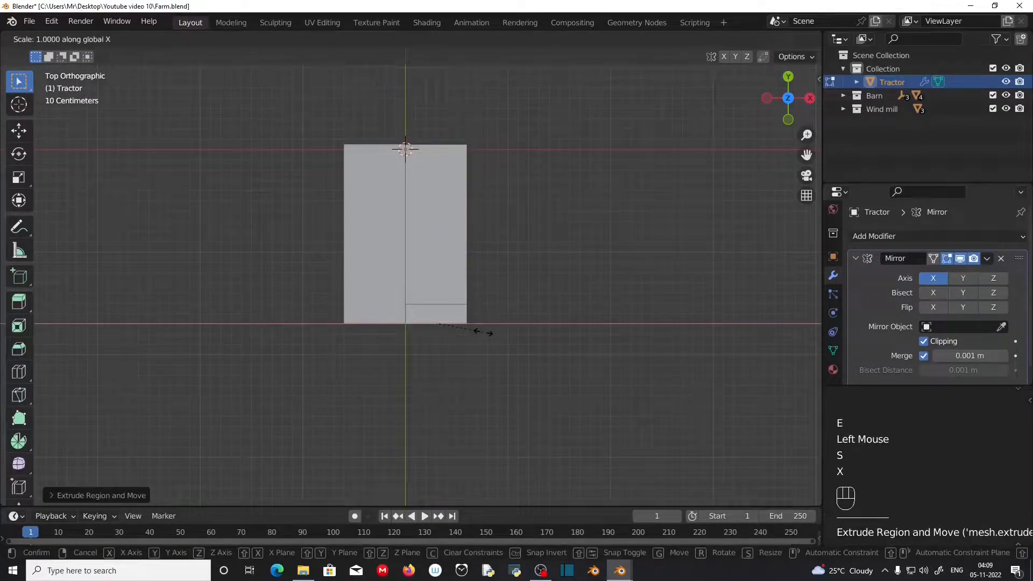
left_click(530, 341)
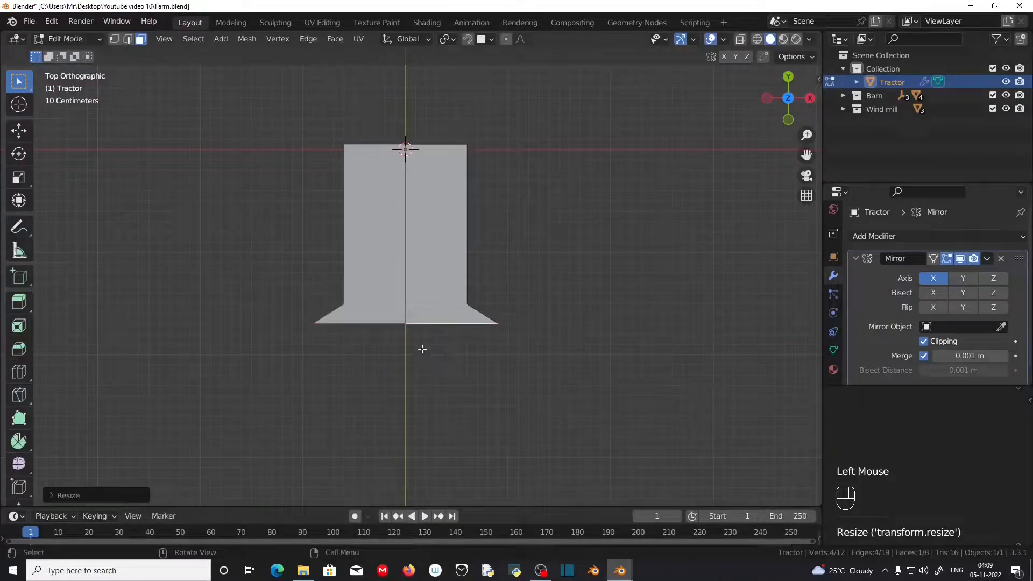
Step: Extrude the flared end face about 1.3 m further along negative Y to form the wide section
key("e")
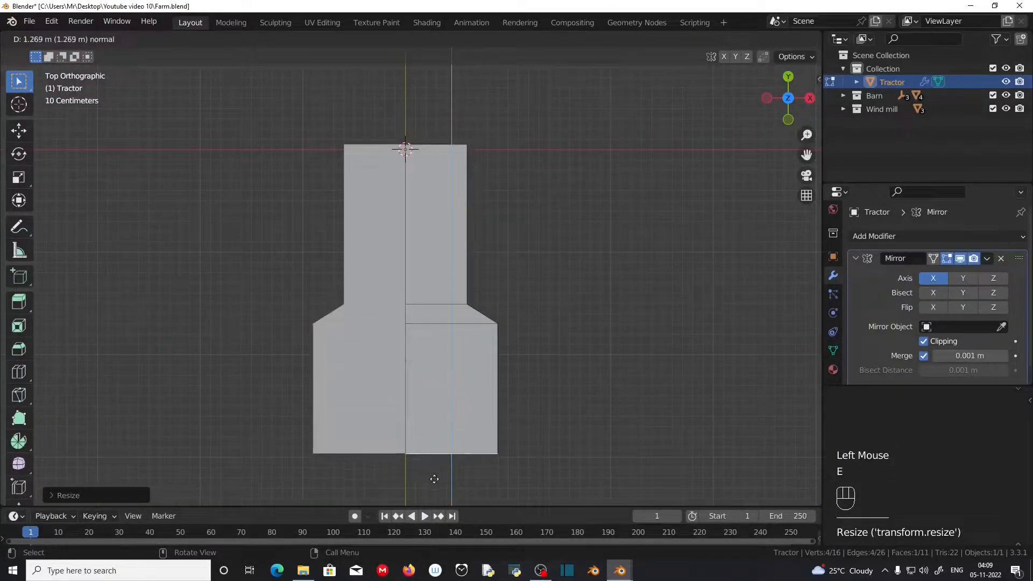
left_click(432, 482)
middle_click_drag(574, 405, 461, 306)
scroll(450, 391, "up", 2)
middle_click_drag(449, 391, 405, 359)
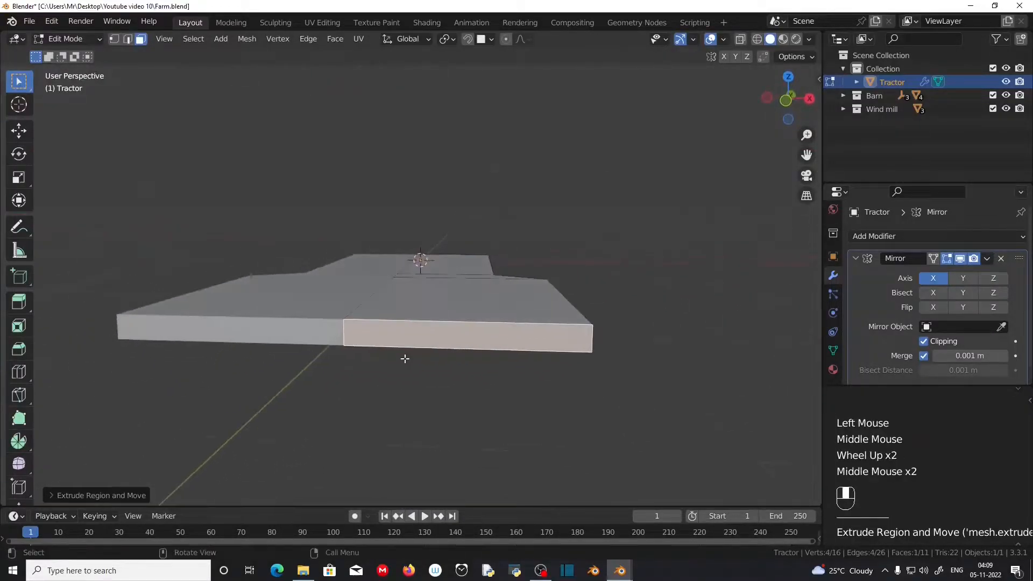
Step: Snap the 3D cursor to the wide section's end face and add a cylinder there
left_click(414, 338)
key("shift+s")
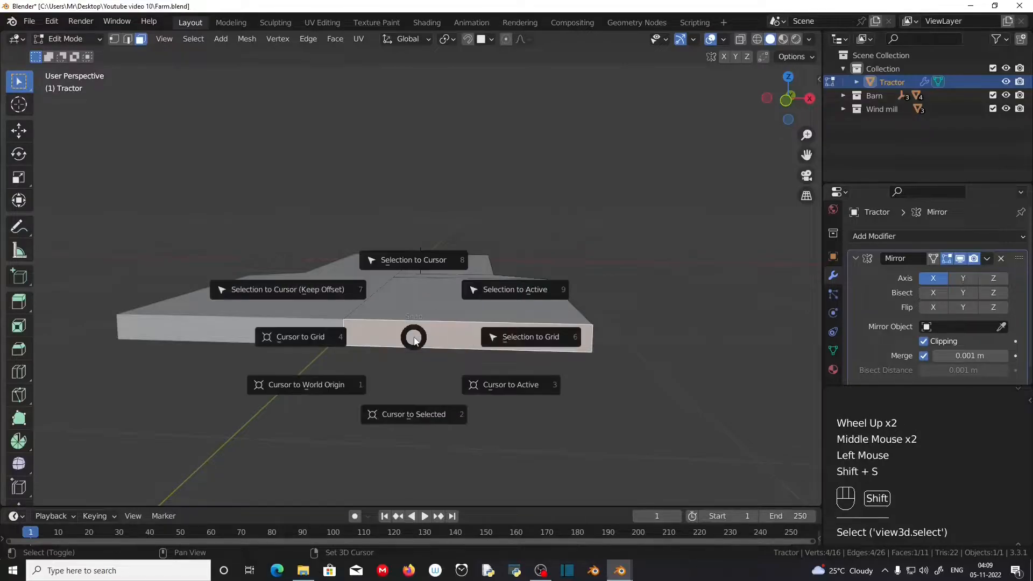
left_click(409, 419)
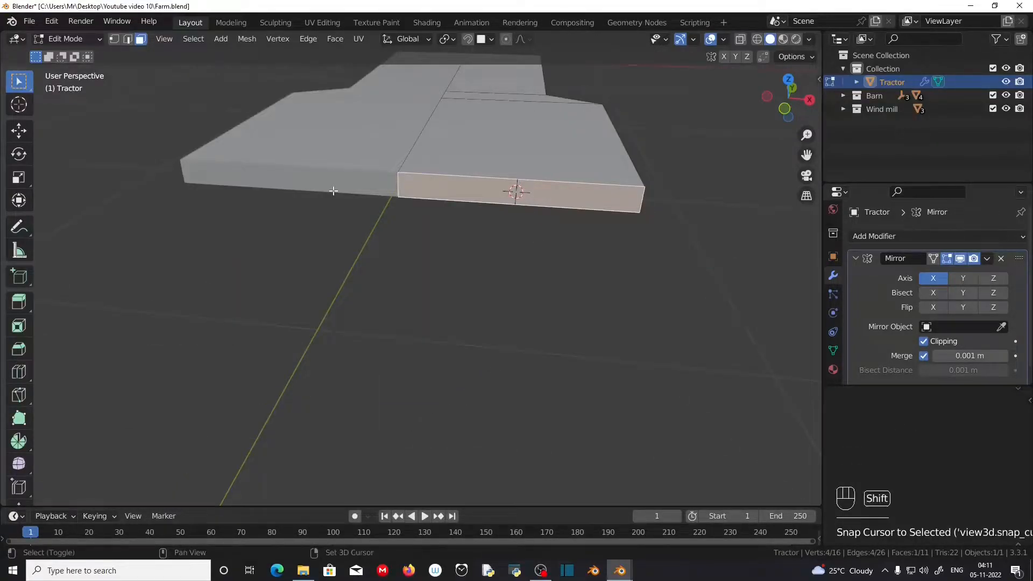
key("shift+a")
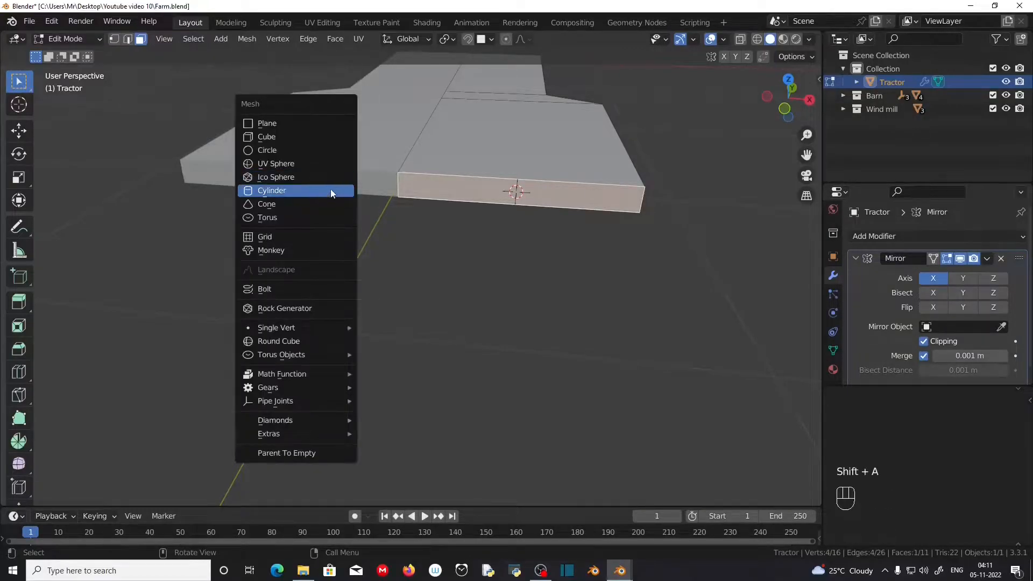
left_click(331, 189)
Step: Turn off the Mirror modifier's Clipping and scale the cylinder down to about a third of the end face's width
left_click(928, 341)
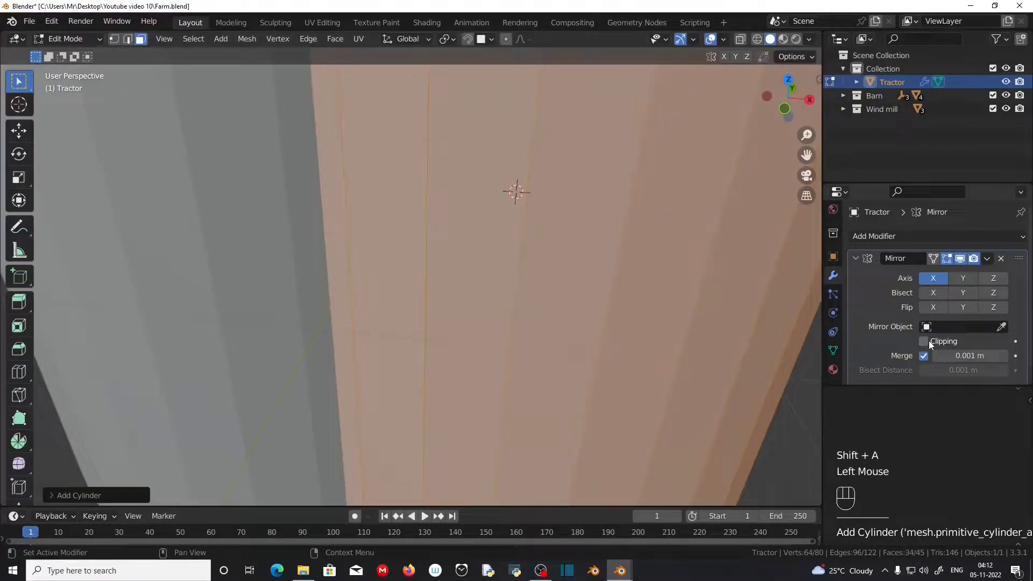
key("s")
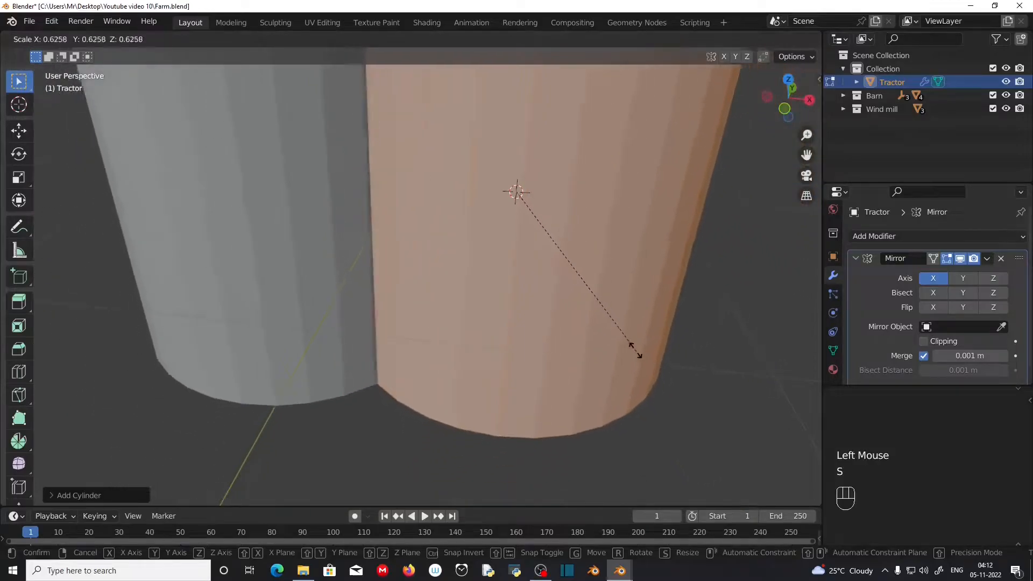
left_click(535, 226)
Step: Rotate the cylinder 90° around the Y axis and turn the Mirror modifier's Clipping back on
key("r")
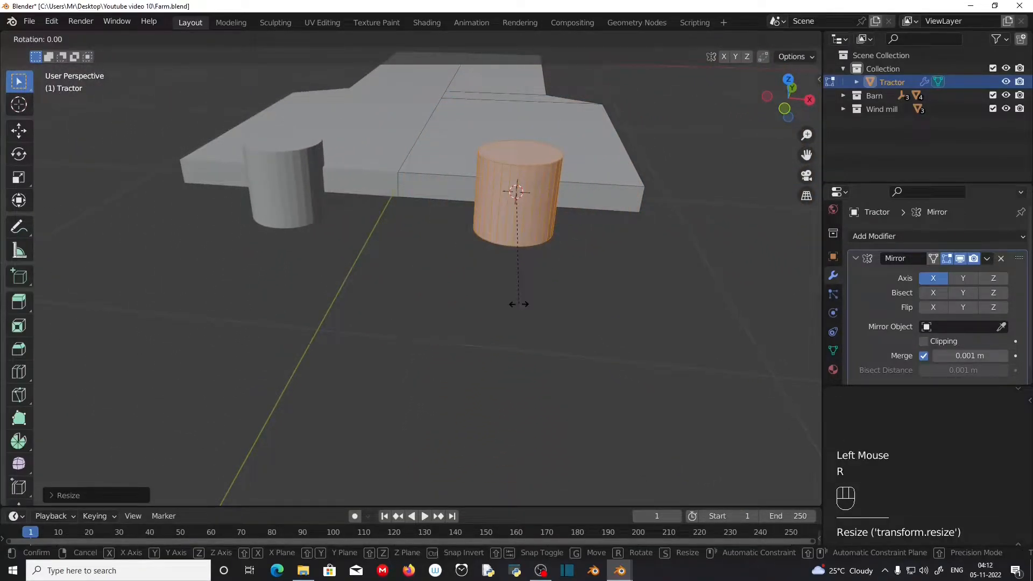
key("y")
key("KP_9")
key("KP_0")
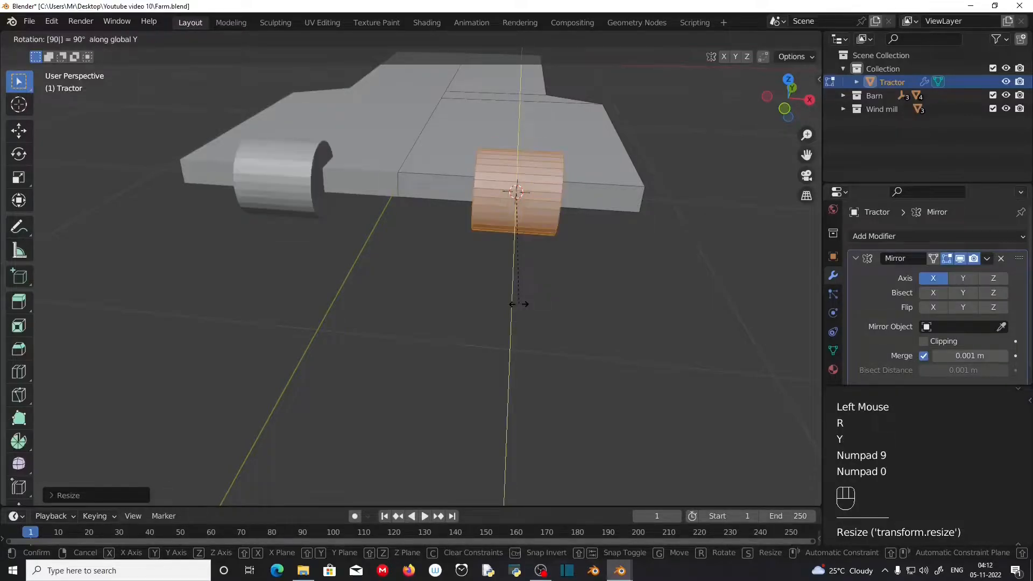
key("KP_Enter")
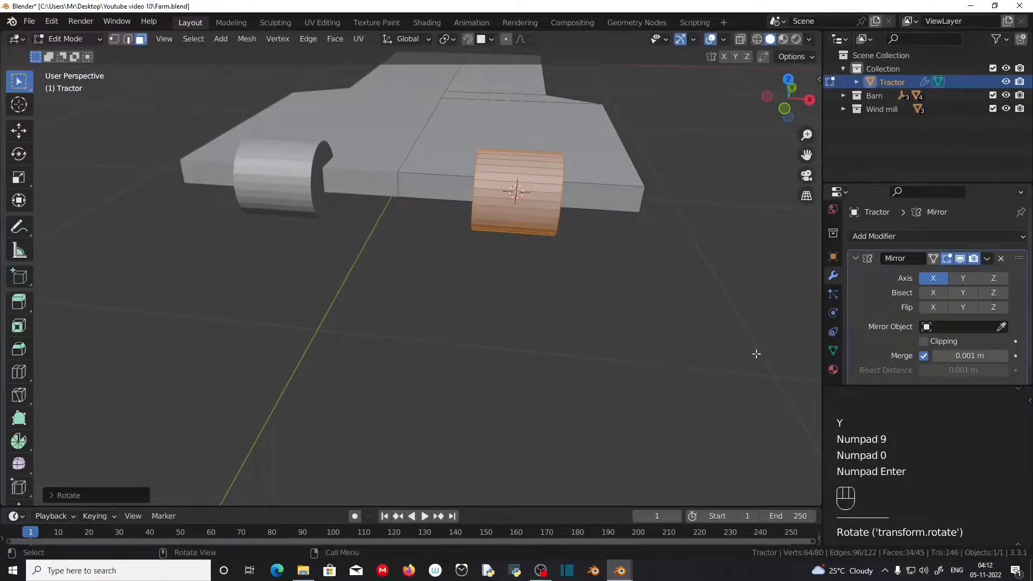
left_click(927, 341)
Step: Move the cylinder along negative X into the mirror plane so it flattens to about half its length, and scale it by about 1.2
key("g")
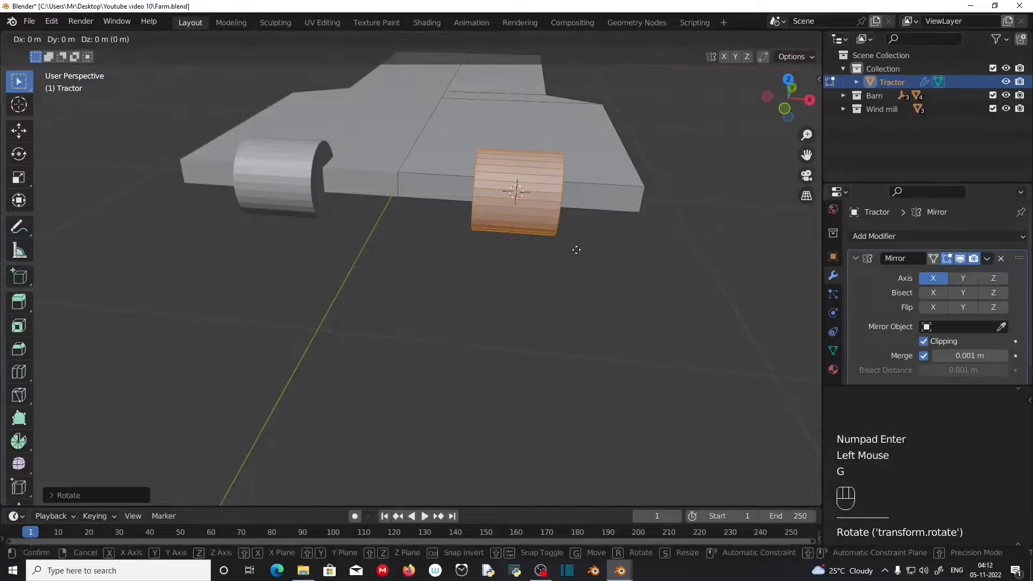
key("x")
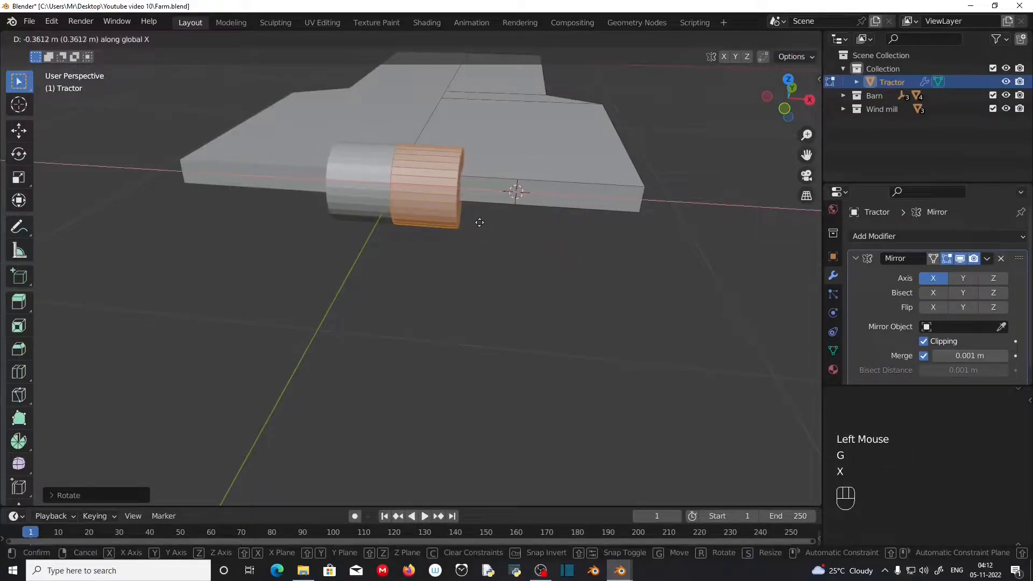
left_click(461, 232)
key("g")
key("x")
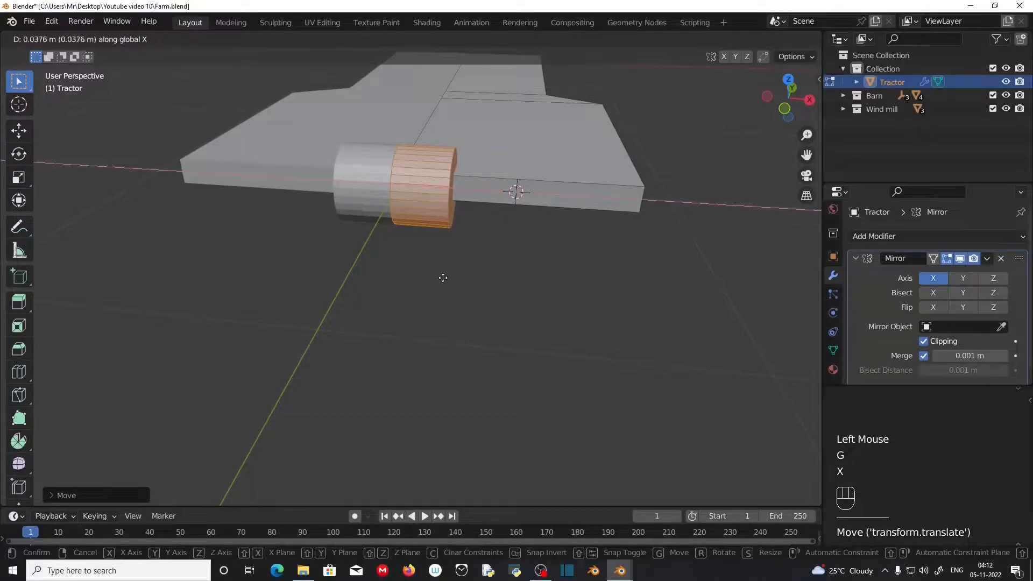
left_click(397, 257)
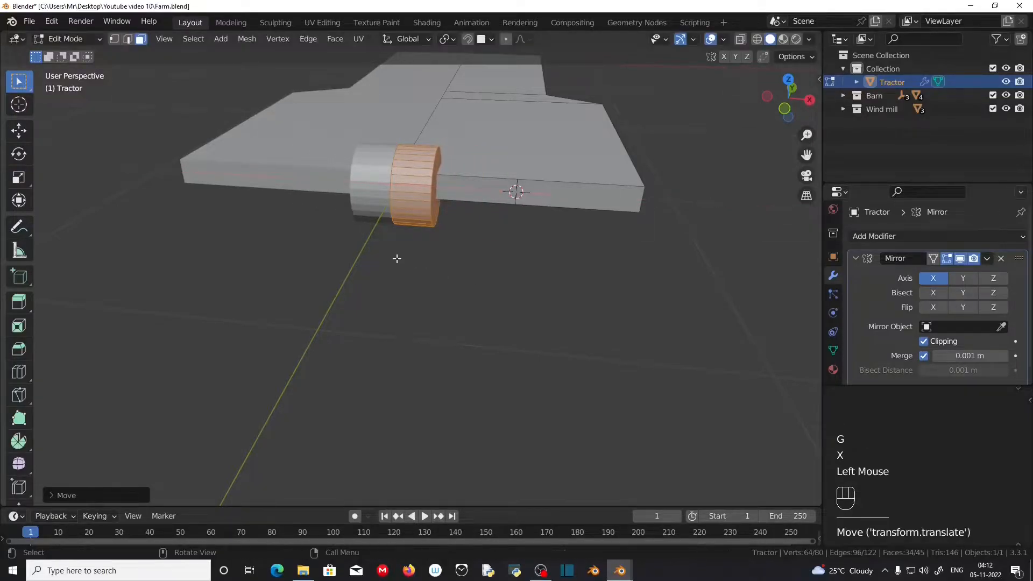
scroll(397, 259, "up", 1)
scroll(396, 259, "down", 1)
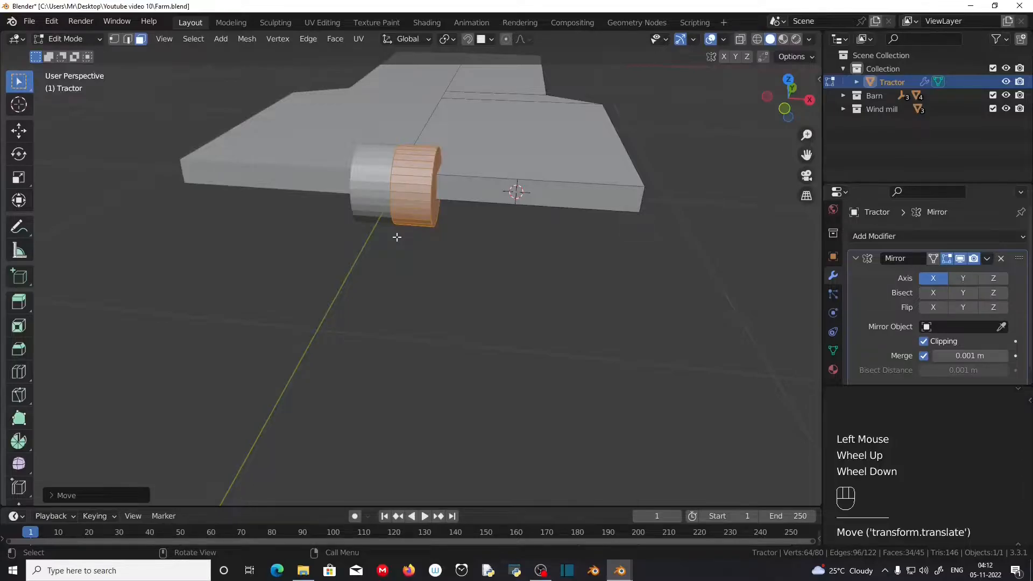
key("s")
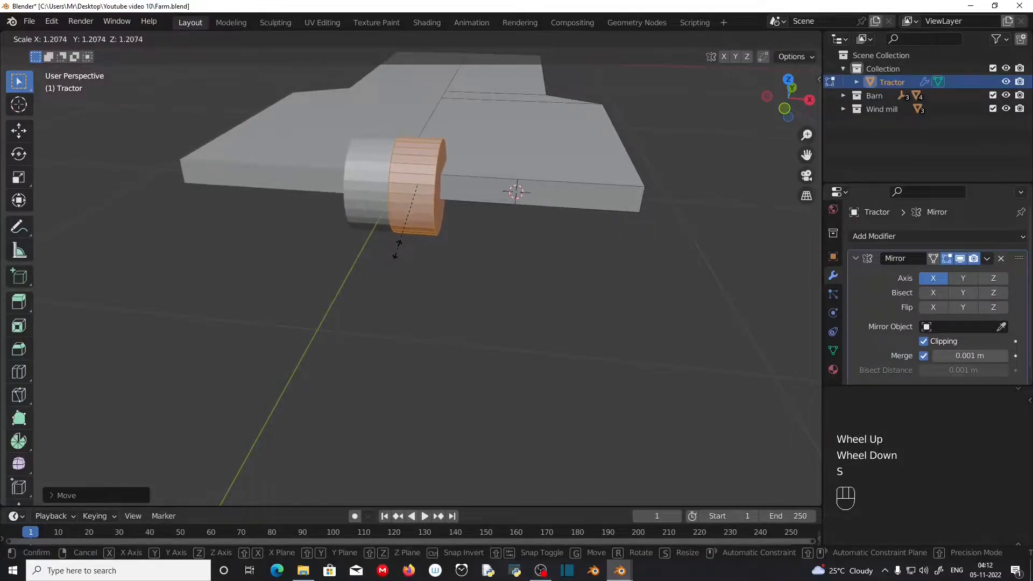
left_click(398, 251)
Step: Select the cylinder's edge loop on the mirror plane in edge select mode and scale it up by about 1.15
middle_click_drag(415, 274, 450, 312)
scroll(452, 279, "up", 1)
scroll(451, 312, "up", 2)
left_click(127, 39)
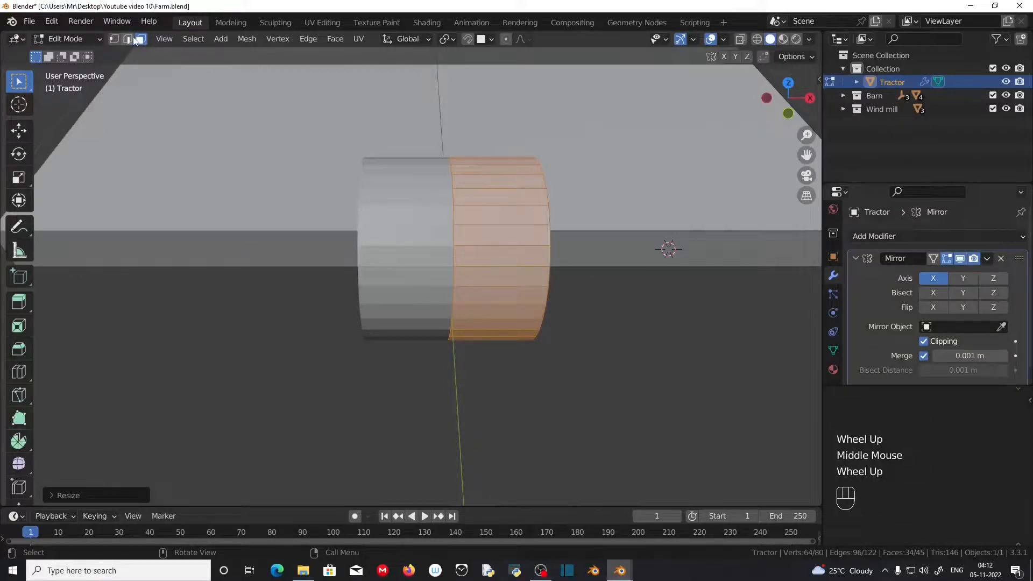
left_click(454, 277, "alt")
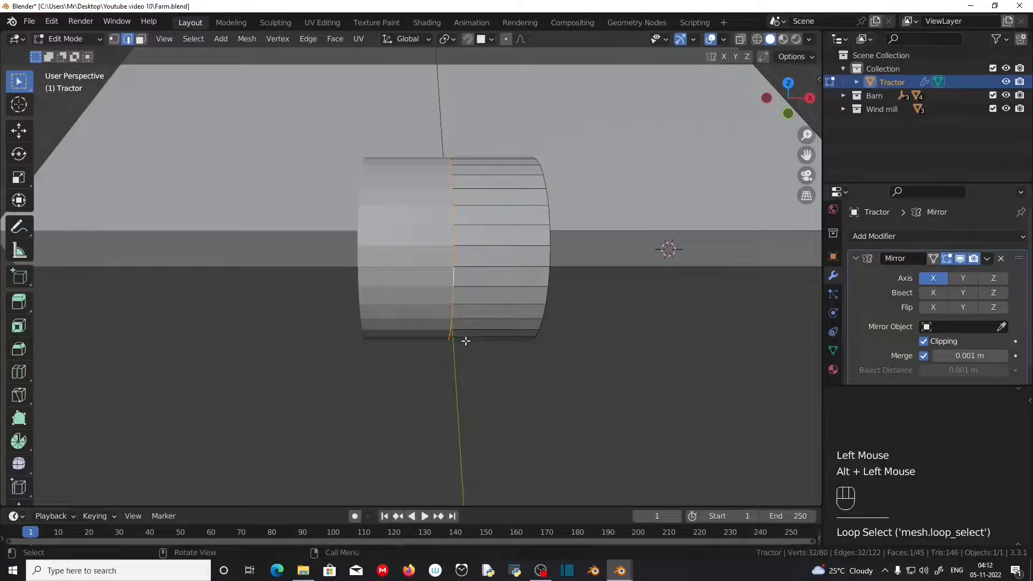
key("s")
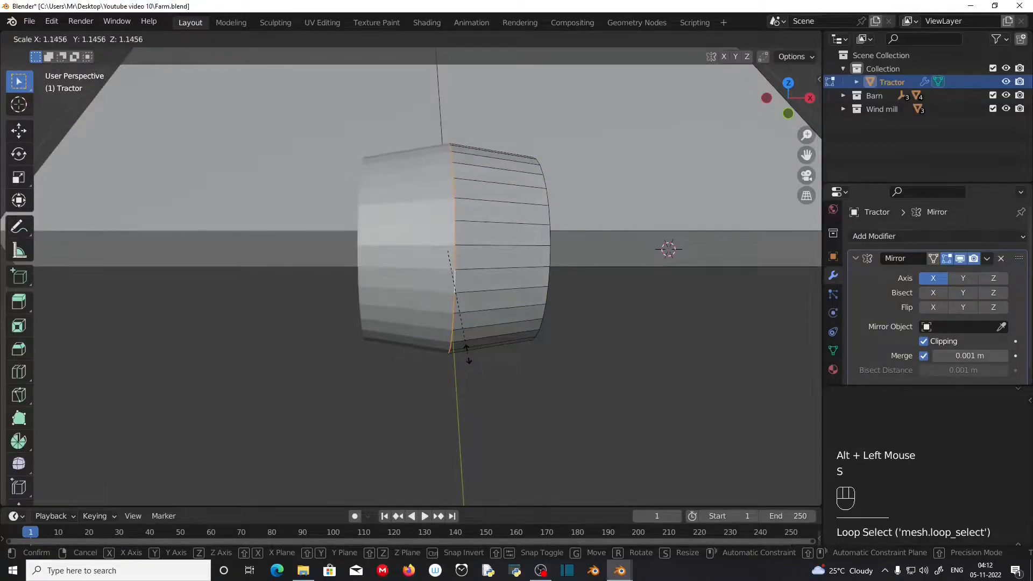
left_click(463, 341)
Step: Select the cylinder's outer cap in face select mode, scale it to about 0.97 and move it about 0.01 m inward along X
left_click(141, 40)
middle_click_drag(649, 301, 600, 308)
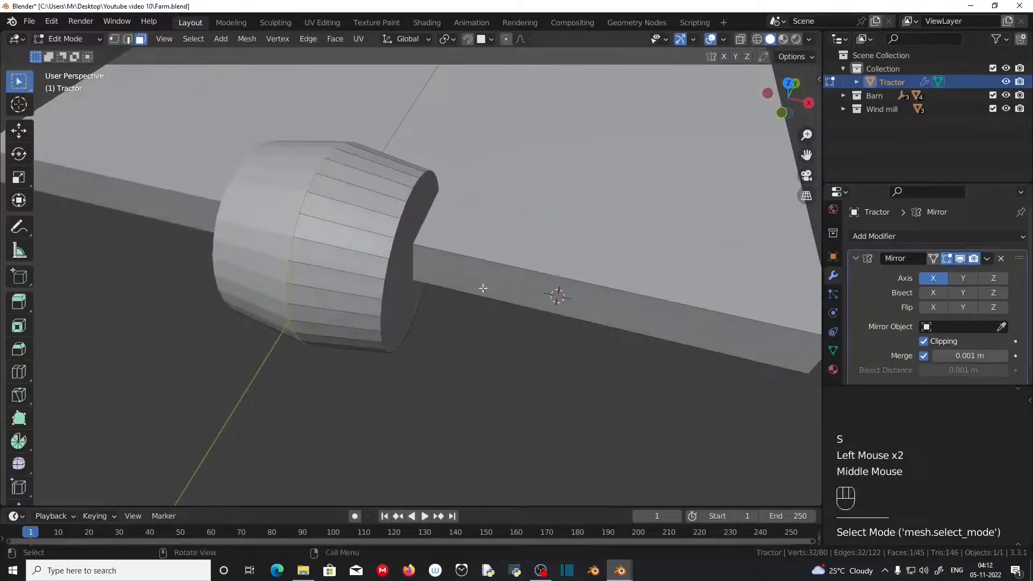
left_click(405, 289)
key("s")
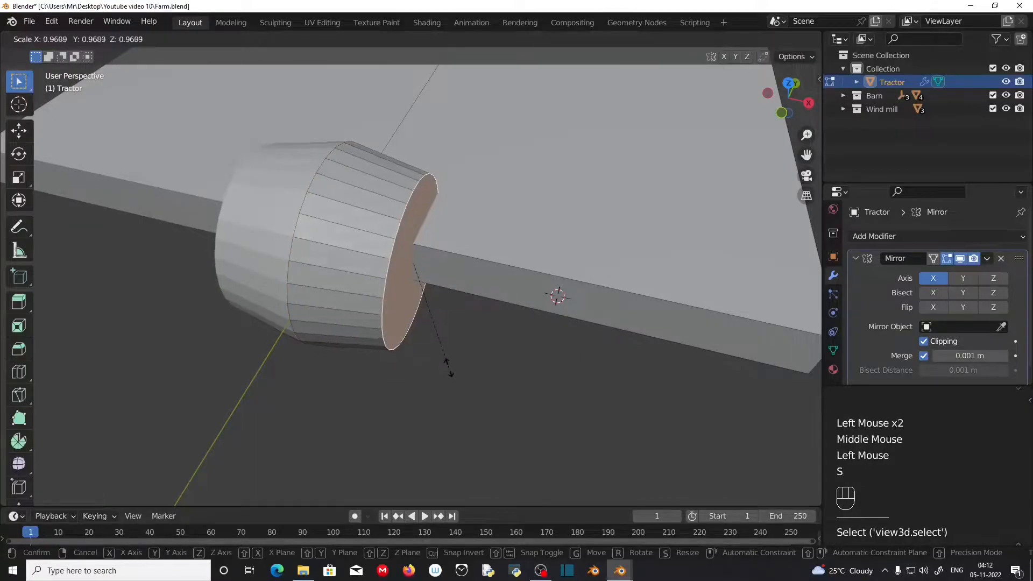
left_click(447, 362)
middle_click_drag(447, 363, 474, 373)
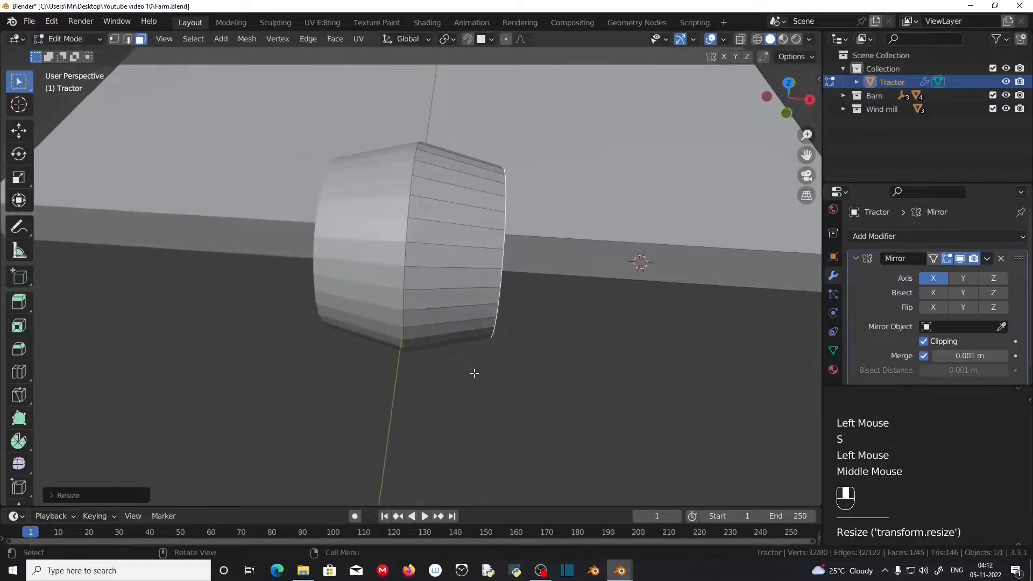
key("g")
key("x")
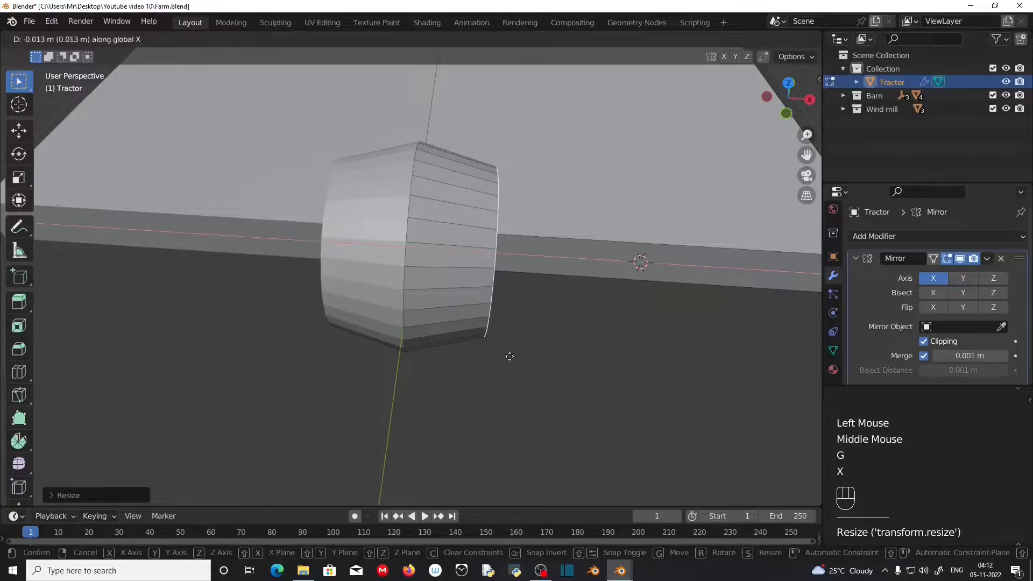
left_click(508, 355)
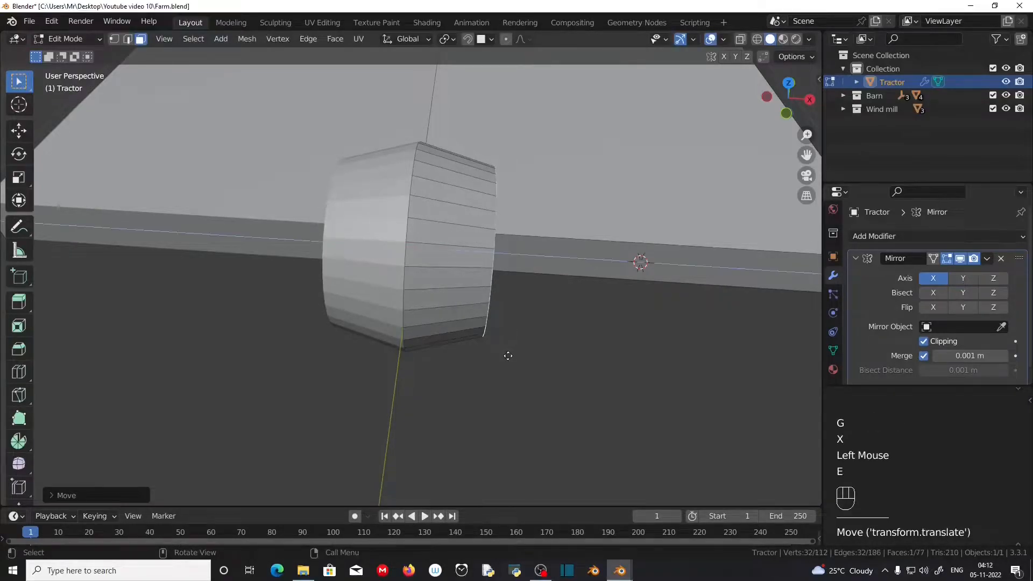
Step: Extrude the outer cap a short distance outward and scale it down to taper the cylinder into a rounded hub
key("e")
left_click(552, 367)
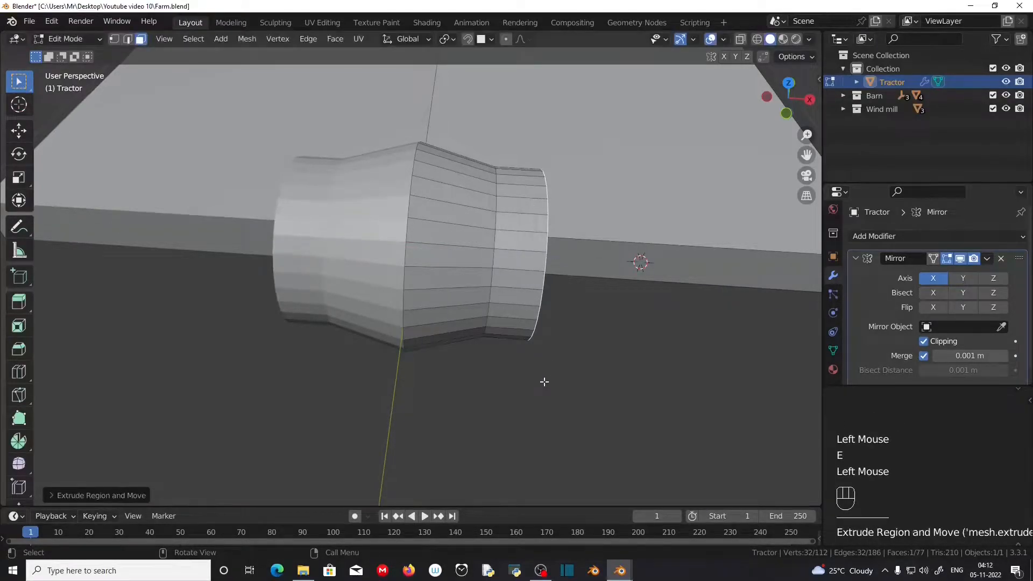
key("s")
left_click(528, 328)
Step: Extrude the hub's small outer cap about 0.7 m along X to form an axle reaching just past the body's side
scroll(544, 380, "down", 2)
middle_click_drag(544, 381, 506, 395)
scroll(510, 381, "up", 1)
scroll(506, 396, "down", 2)
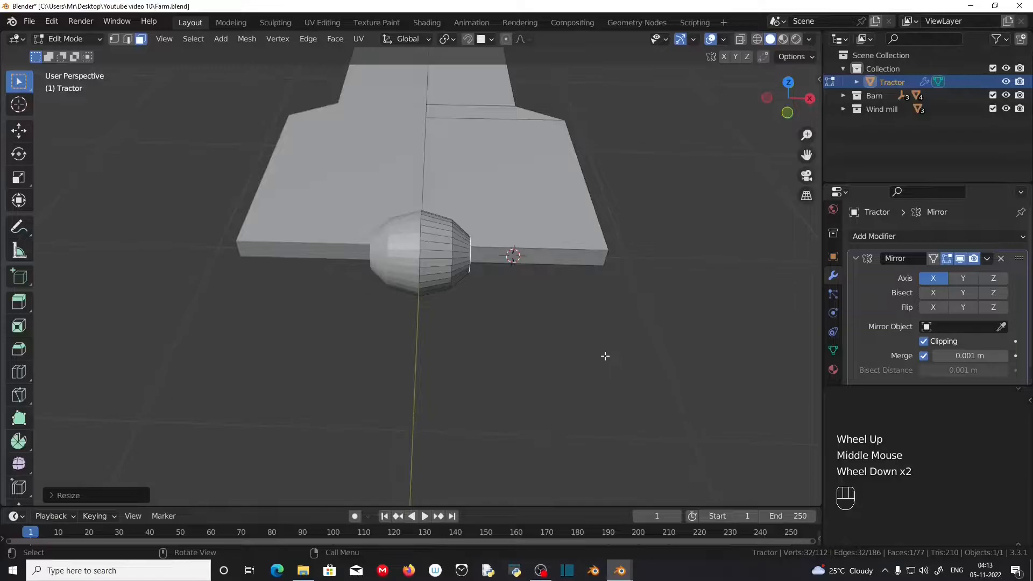
key("KP_1")
middle_click_drag(551, 259, 552, 339, "shift")
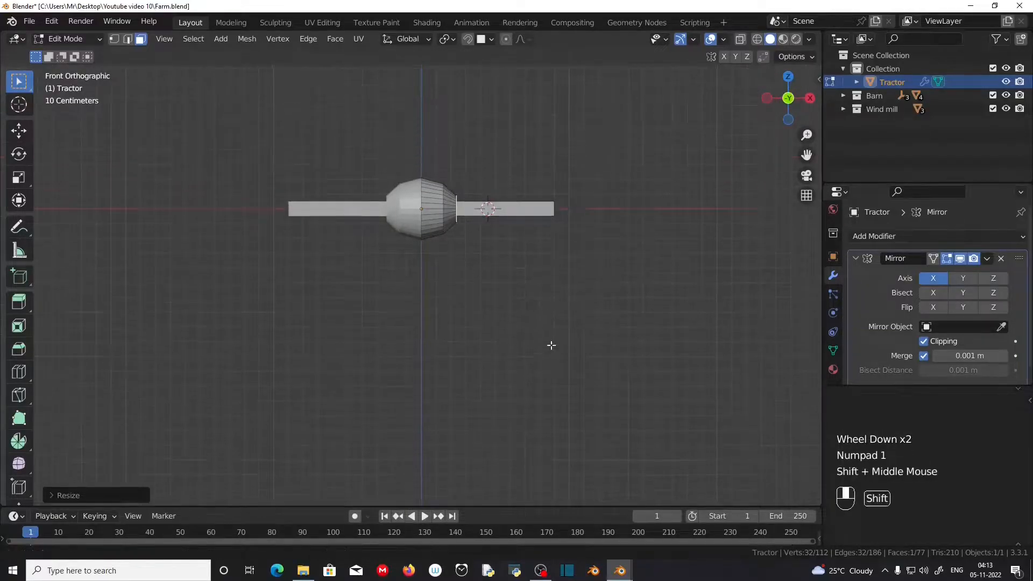
key("e")
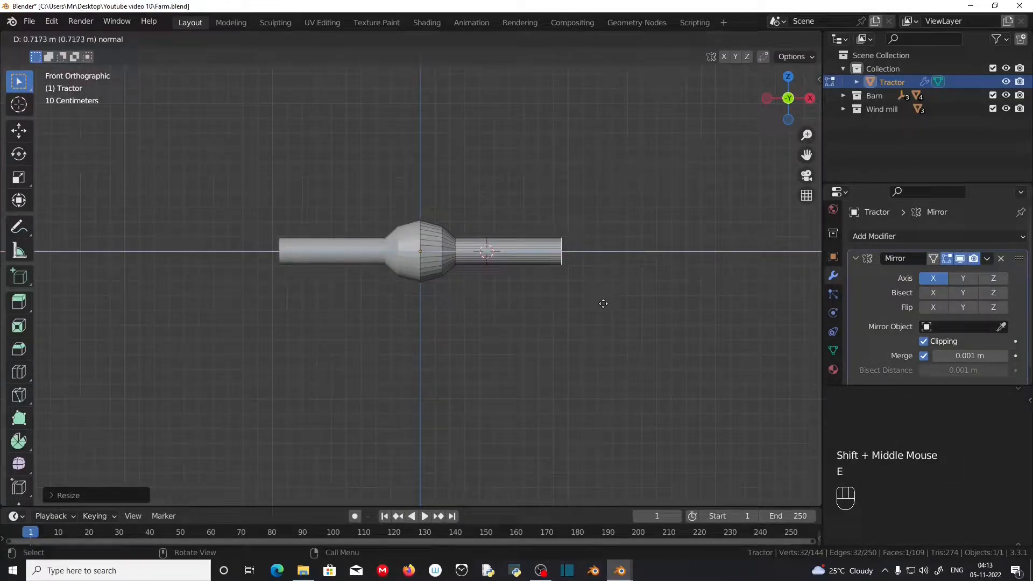
left_click(608, 305)
middle_click_drag(608, 305, 525, 376)
scroll(574, 370, "down", 1)
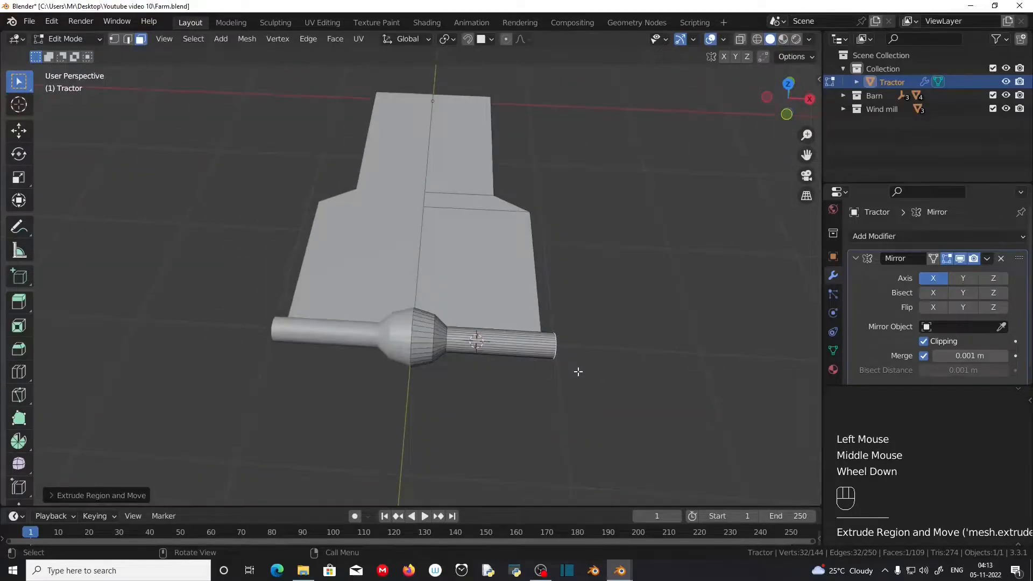
Step: Extrude the axle's outer cap further outward to add a separate end section for the wheel
key("KP_1")
key("e")
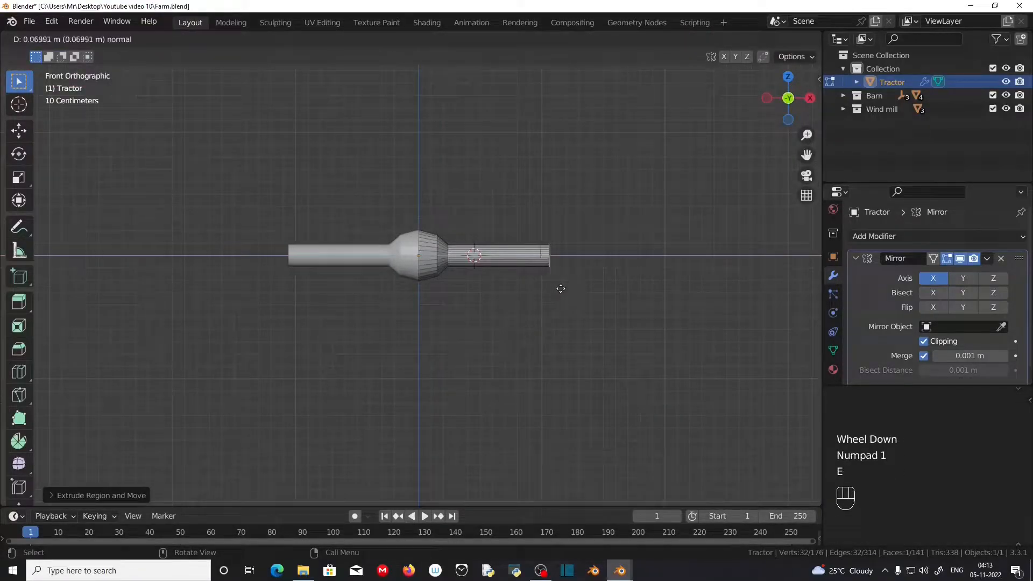
left_click(615, 290)
scroll(664, 346, "up", 2)
middle_click_drag(664, 346, 615, 381)
scroll(615, 381, "down", 2)
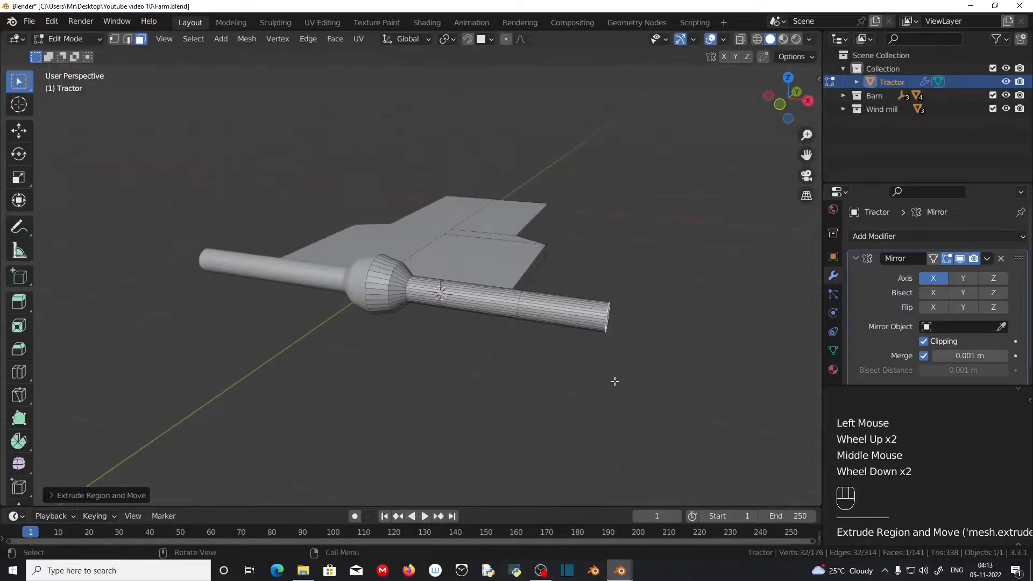
Step: Select the face loop around the axle's end section, extrude it in place and scale it about 7.4 times excluding X to form a wheel
left_click(567, 329, "alt")
scroll(576, 358, "up", 2)
middle_click_drag(576, 358, 542, 364)
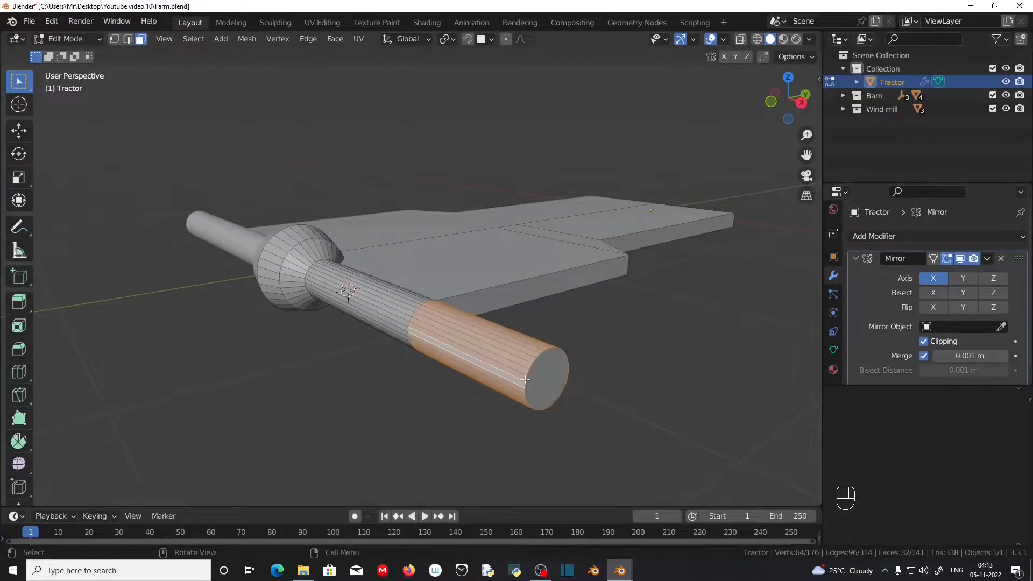
key("KP_1")
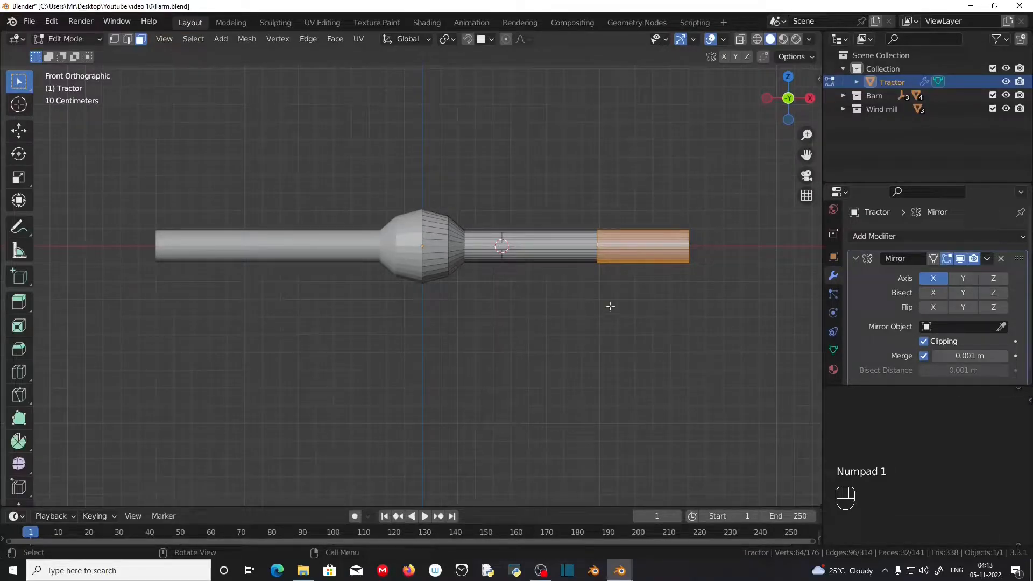
key("e")
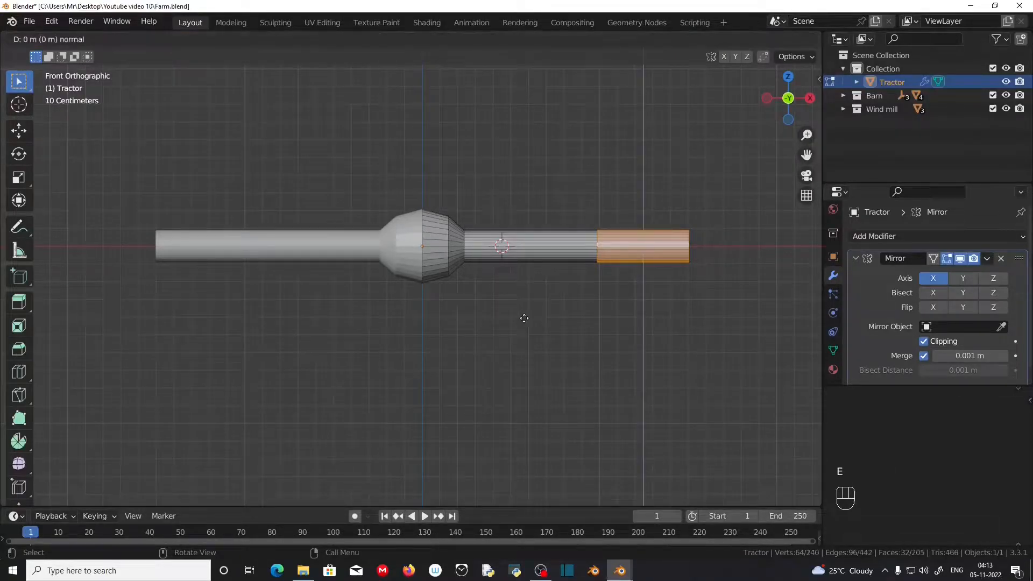
key("s")
key("shift")
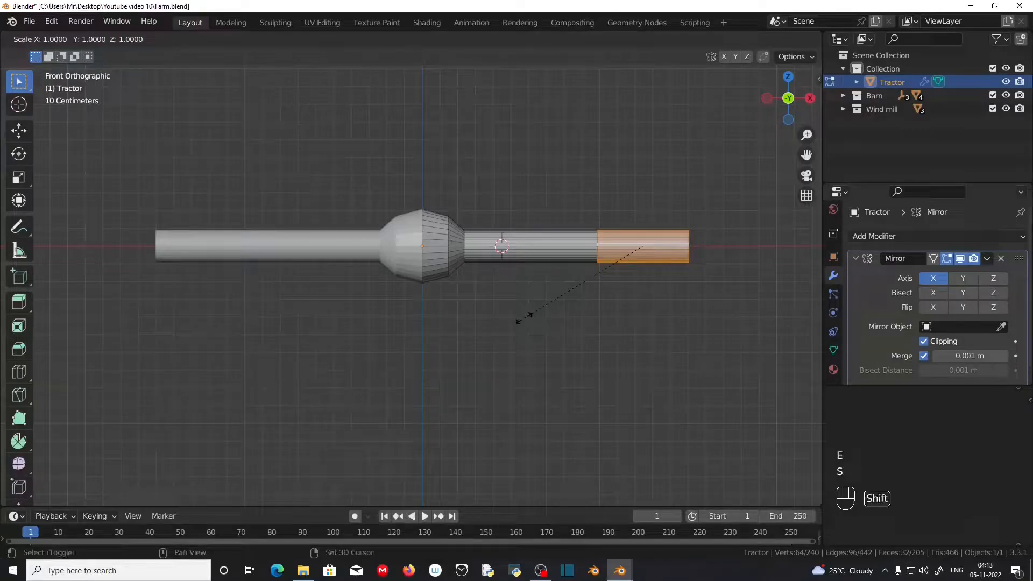
key("shift+x")
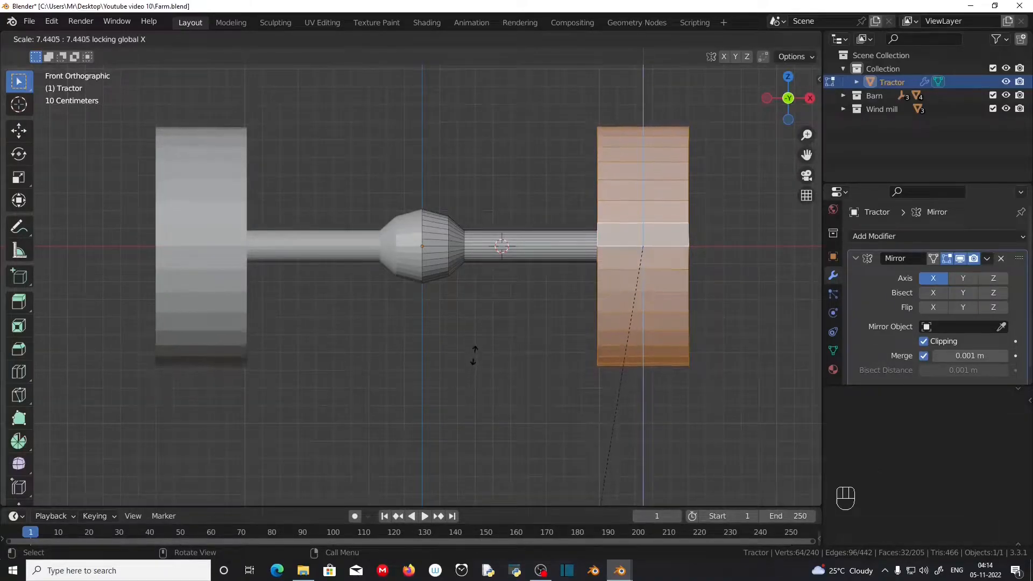
left_click(487, 307)
scroll(487, 307, "down", 2)
middle_click_drag(479, 301, 397, 321)
Step: Enlarge the wheel's outer face loop by about 1.24, excluding the X axis
key("KP_3")
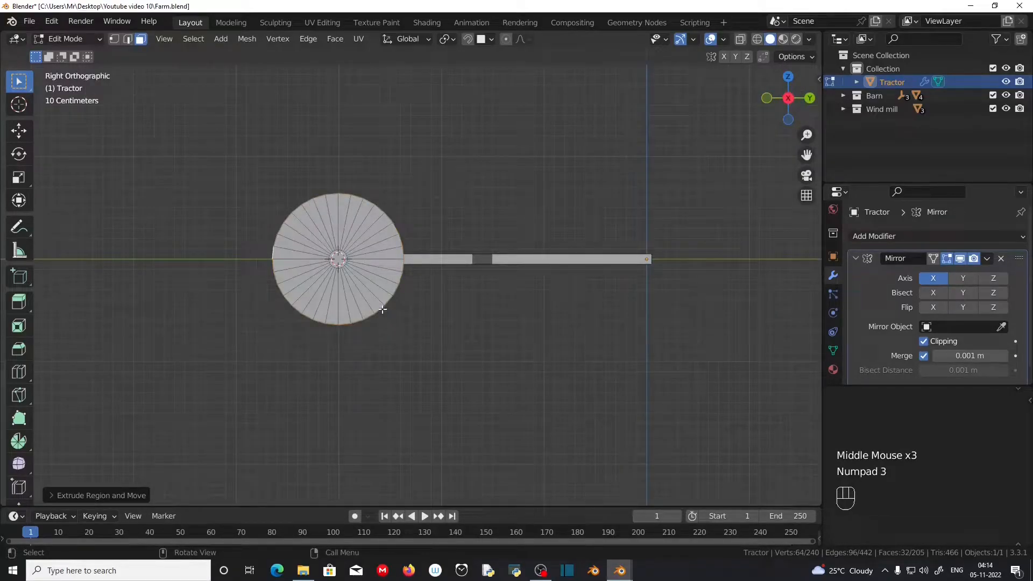
scroll(308, 266, "up", 2)
key("s")
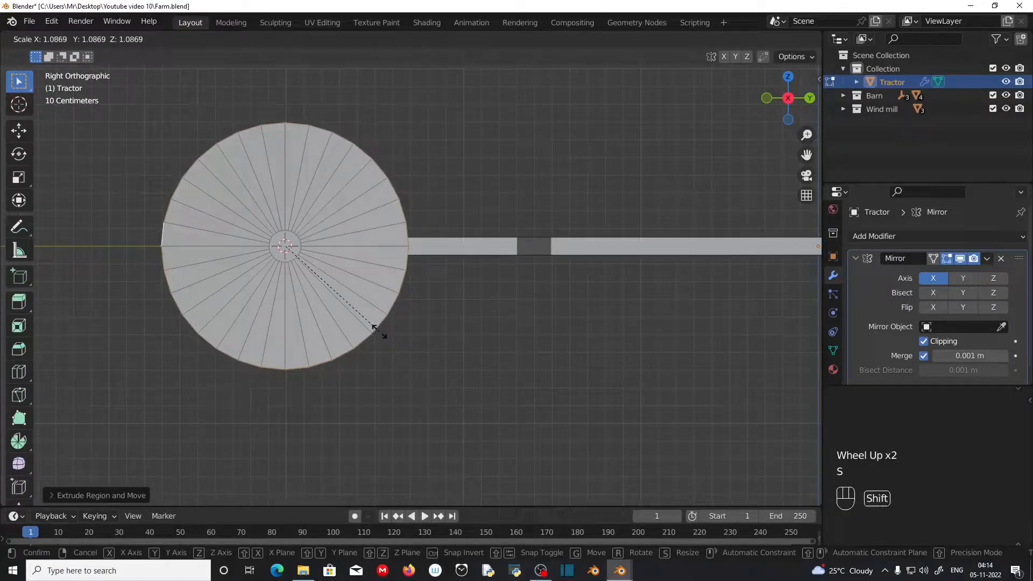
key("shift+x")
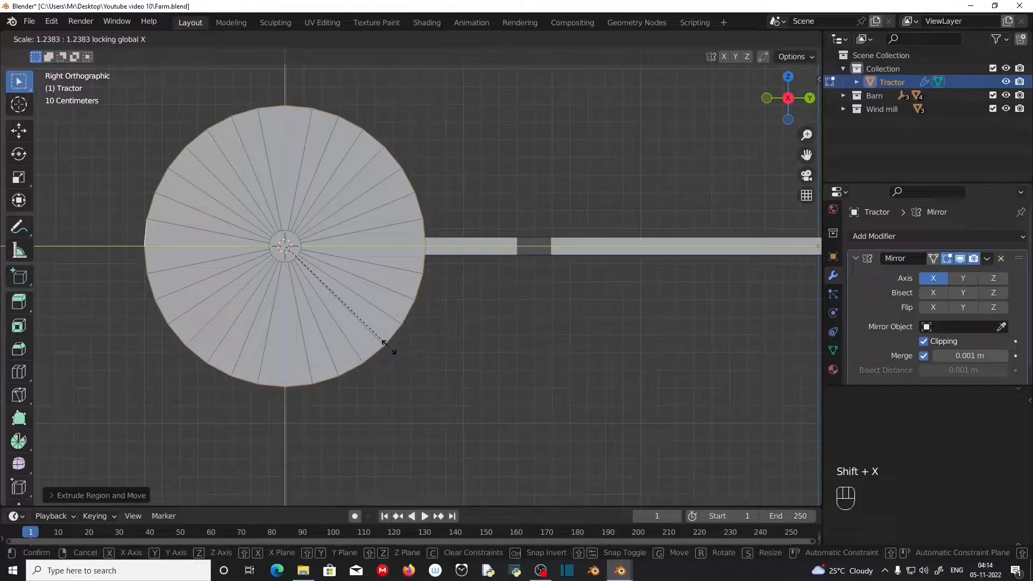
left_click(386, 346)
scroll(388, 349, "down", 2)
middle_click_drag(388, 349, 457, 341)
scroll(452, 365, "down", 1)
key("KP_3")
scroll(425, 333, "up", 2)
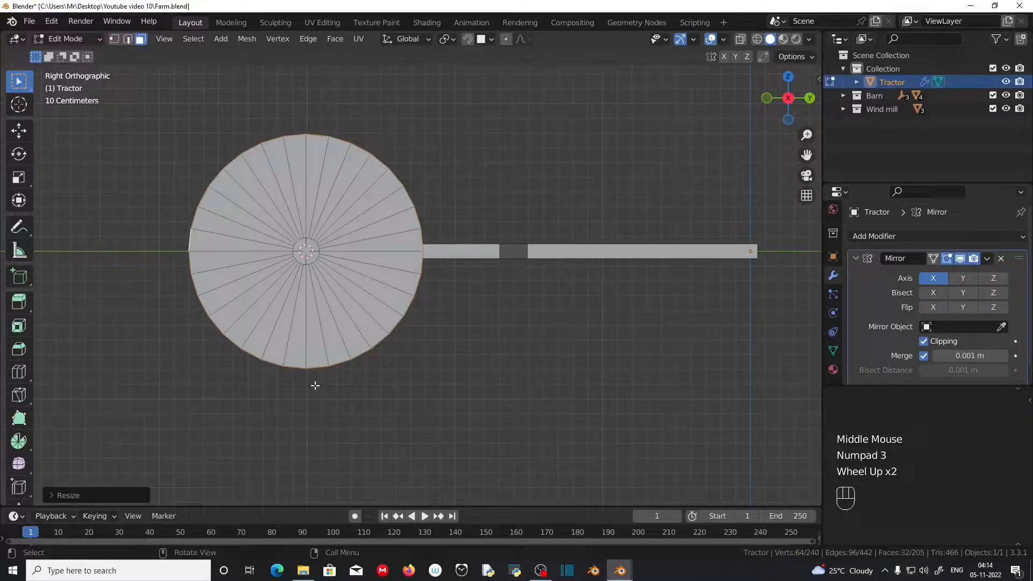
middle_click_drag(292, 396, 495, 425)
scroll(366, 369, "down", 2)
scroll(508, 385, "up", 2)
scroll(451, 393, "down", 2)
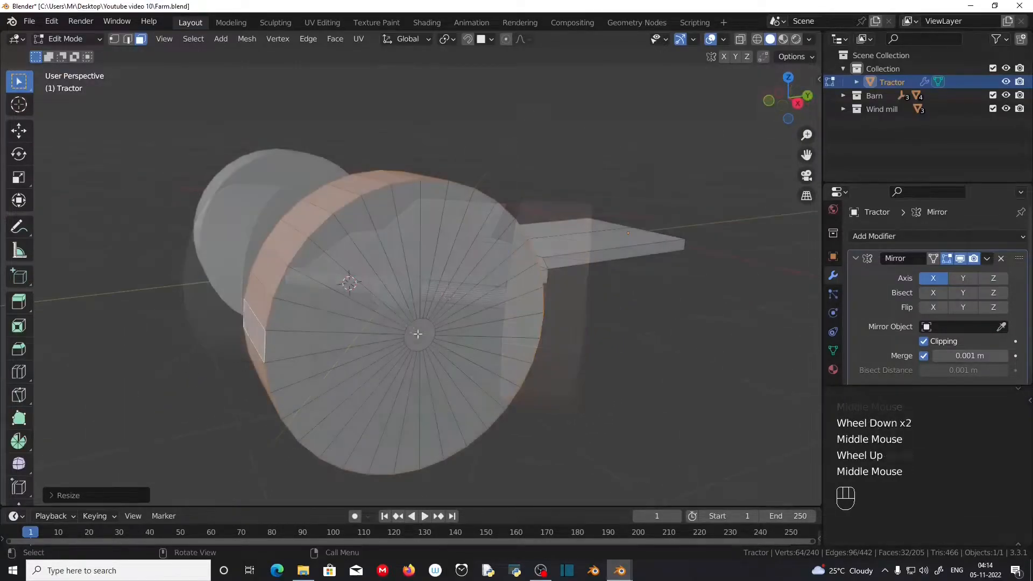
Step: Scale up the small cap at the wheel's centre to leave a narrow rim, and move it about 0.05 m outward along X
left_click(420, 334)
middle_click_drag(503, 393, 489, 376)
key("s")
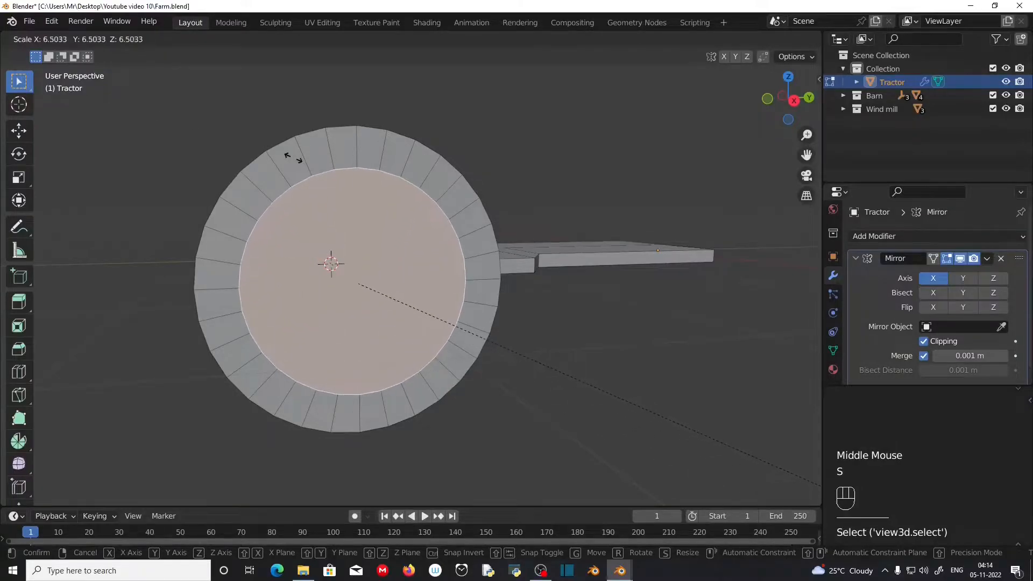
left_click(416, 189)
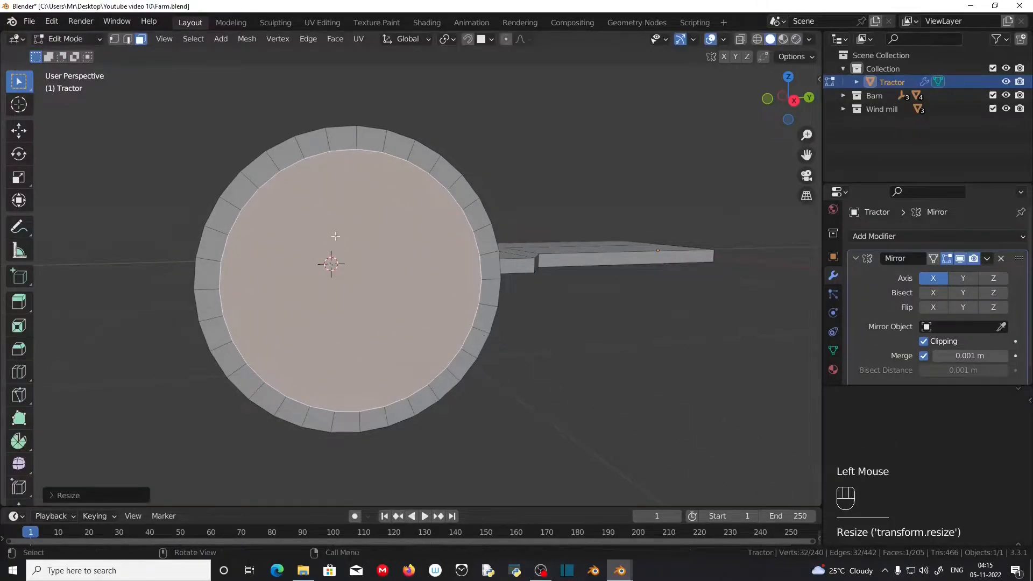
middle_click_drag(415, 188, 475, 254)
key("g")
key("x")
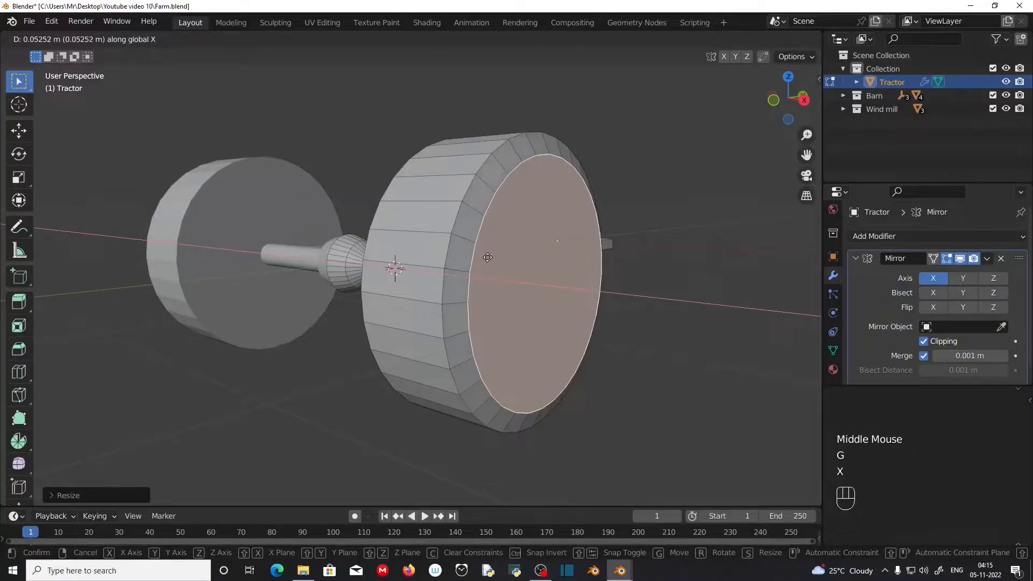
left_click(486, 256)
middle_click_drag(486, 256, 508, 268)
Step: Inset the wheel's outer side face and scale the inner face to about 0.9
key("i")
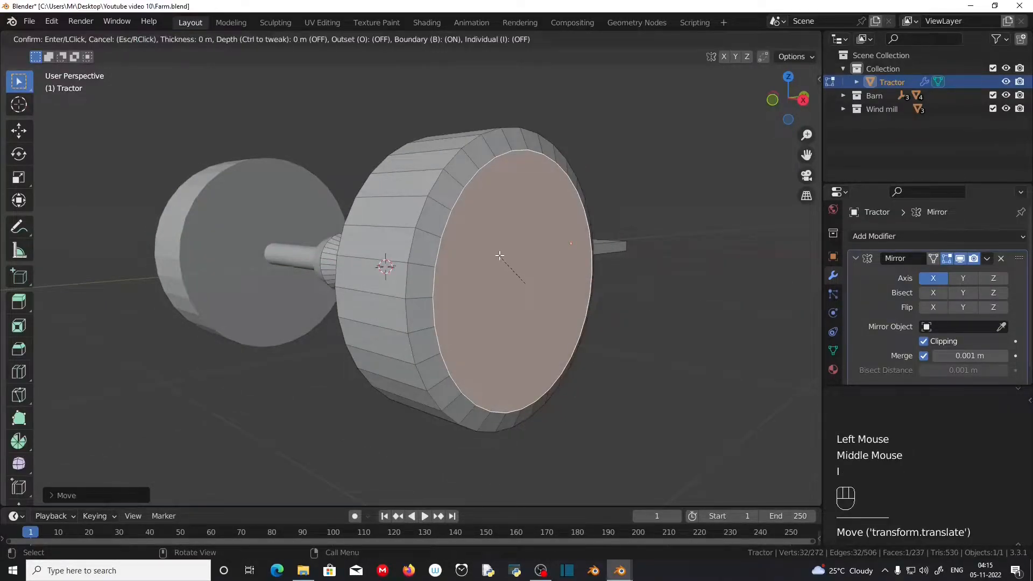
left_click(530, 280)
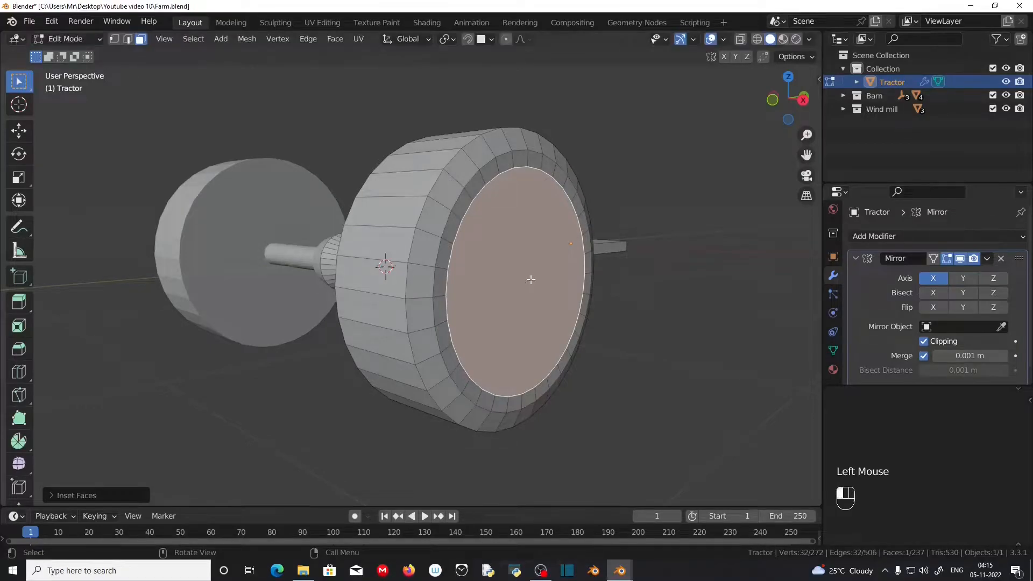
key("s")
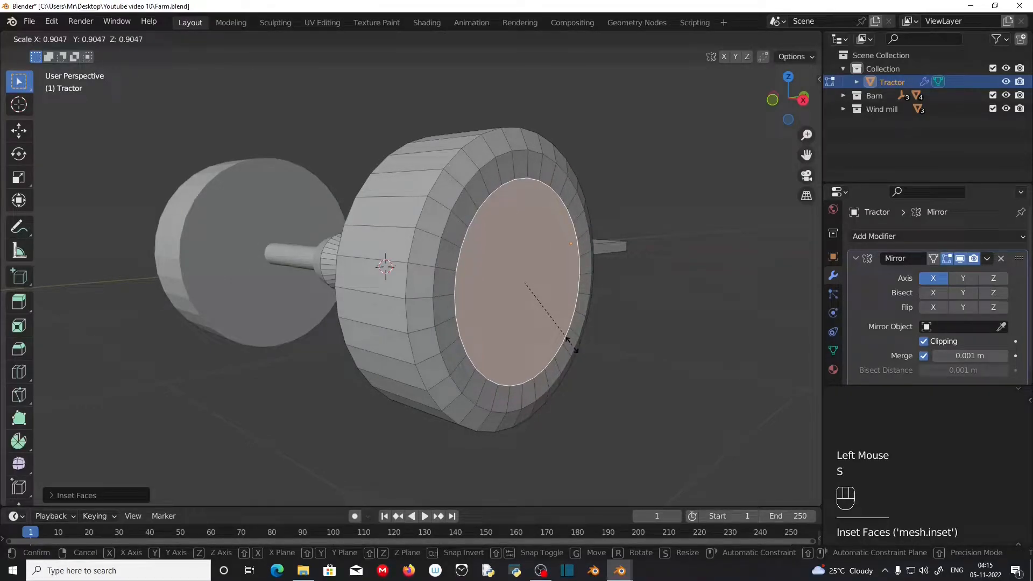
left_click(566, 340)
Step: Move the inset wheel face about 0.036 m inward along X
middle_click_drag(566, 340, 447, 357)
key("g")
key("x")
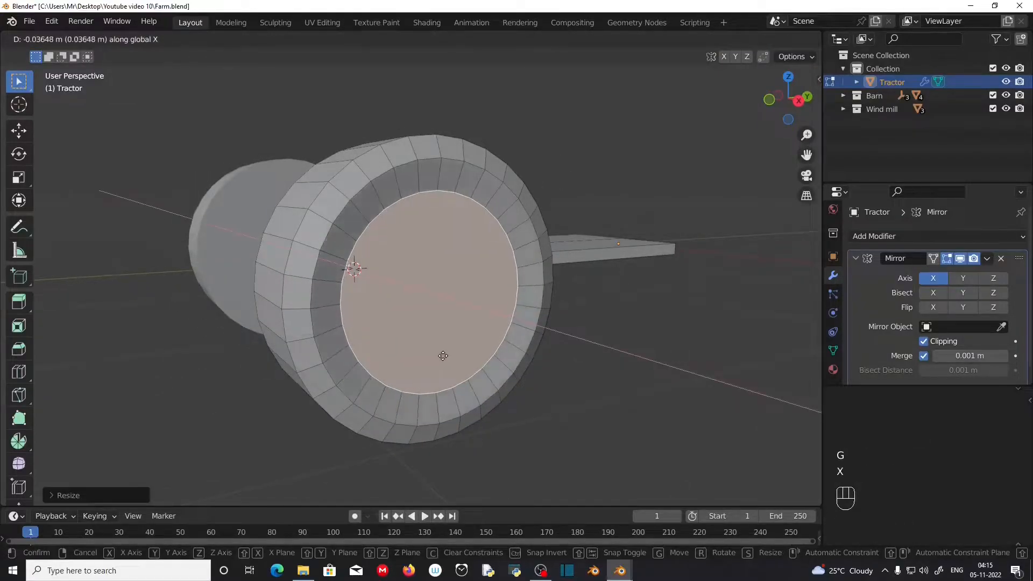
left_click(442, 356)
Step: Inset the recessed wheel face again and move it about 0.05 m further inward along X
key("i")
left_click(447, 359)
key("g")
key("x")
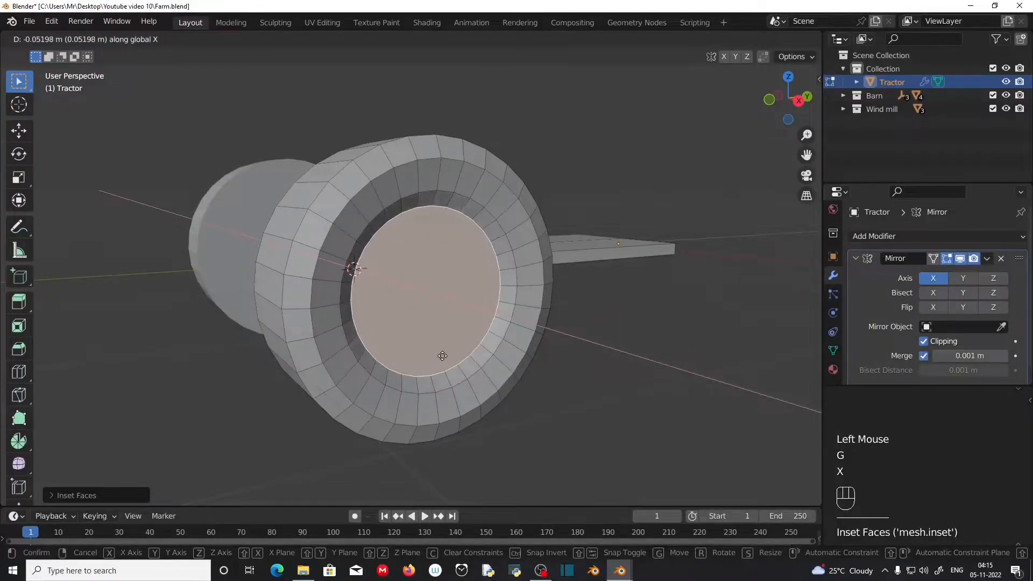
left_click(439, 354)
Step: Add a thin inset to the recessed wheel face and extrude it inward to deepen the rim
key("i")
left_click(495, 399)
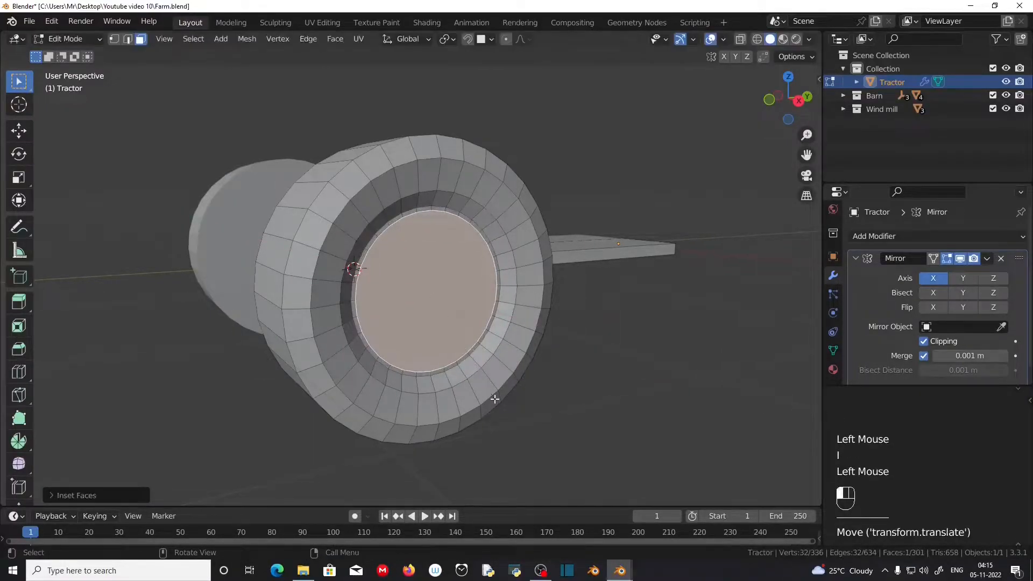
scroll(491, 399, "up", 2)
key("e")
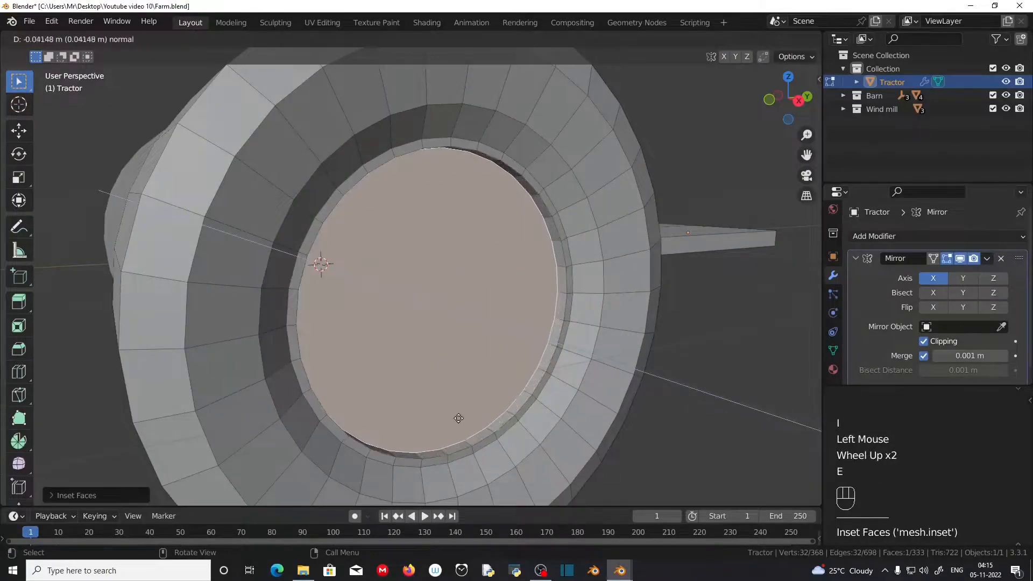
left_click(431, 403)
Step: Check the recess depth with X-ray in front view and scale the recessed face down slightly, excluding the X axis
middle_click_drag(431, 403, 751, 40)
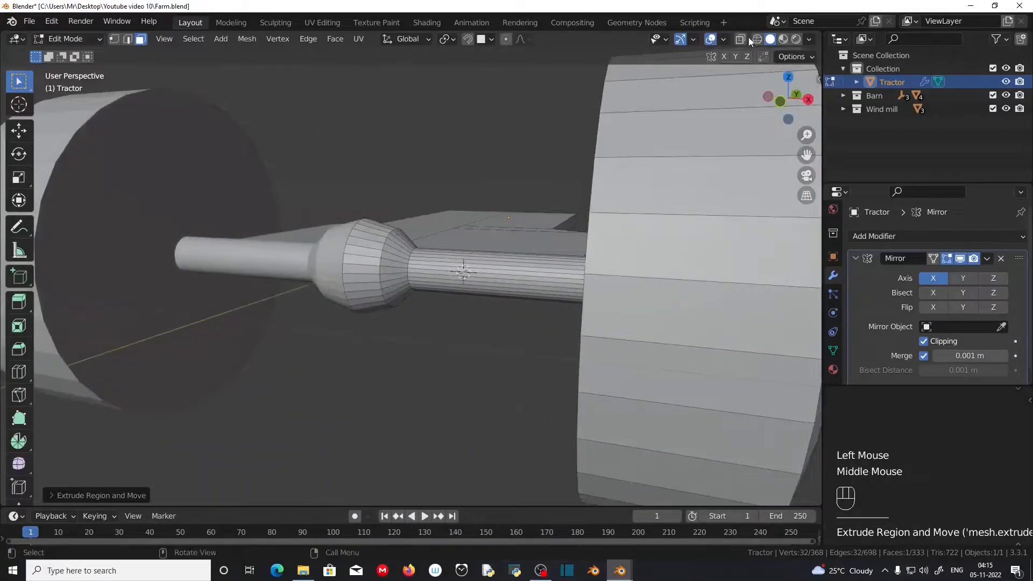
key("KP_1")
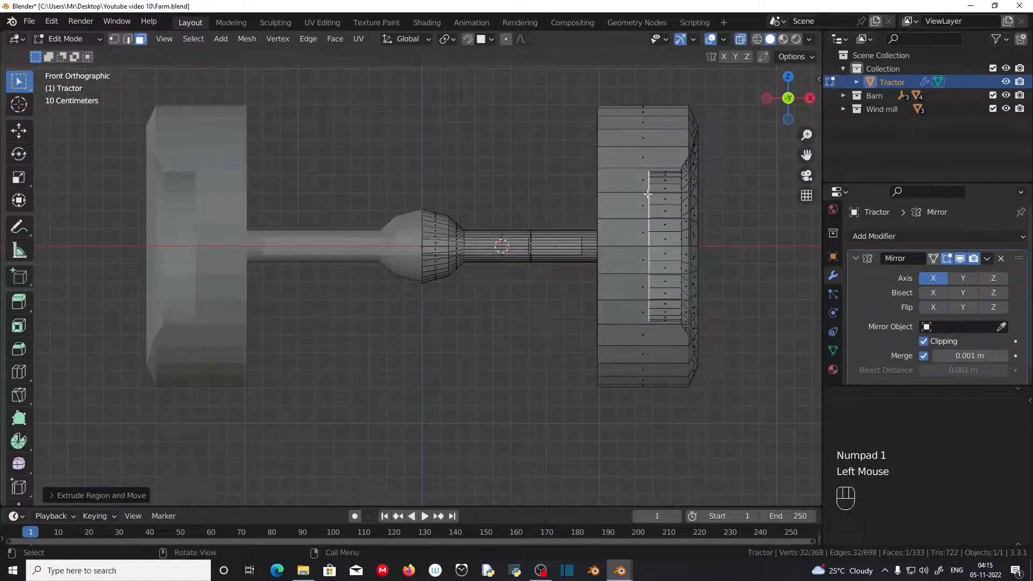
middle_click_drag(671, 352, 549, 410)
left_click(741, 40)
key("s")
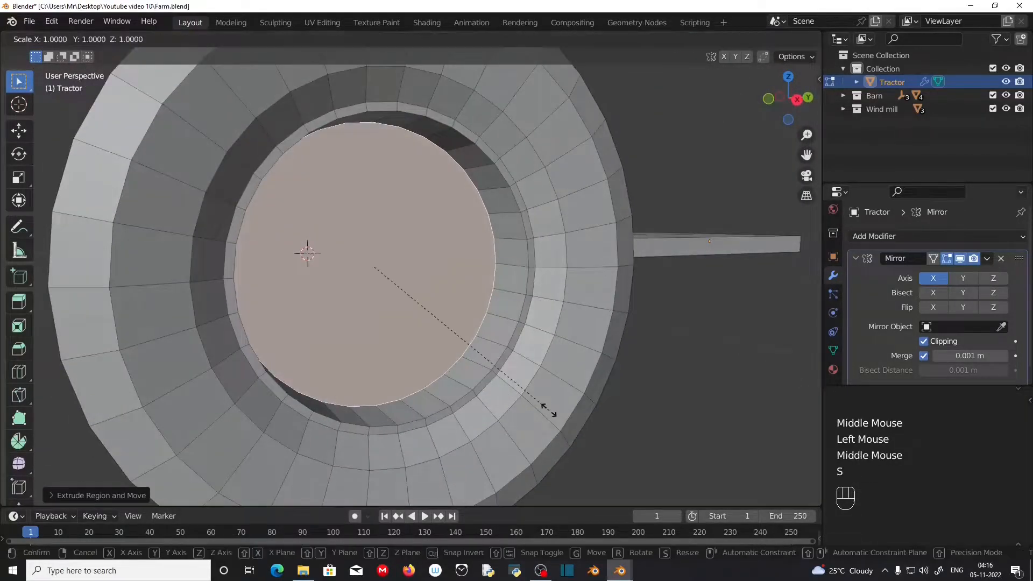
key("shift+x")
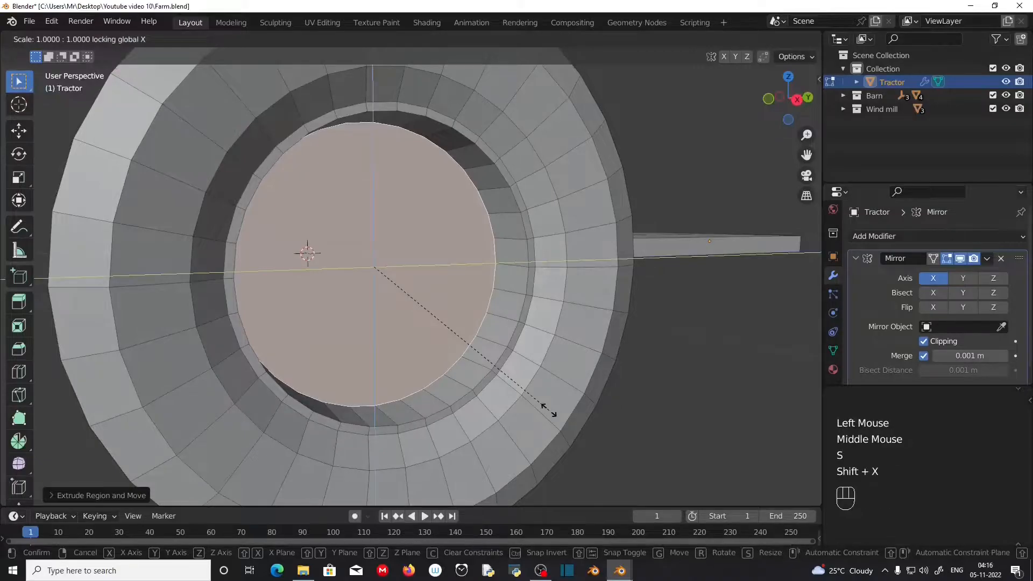
left_click(544, 405)
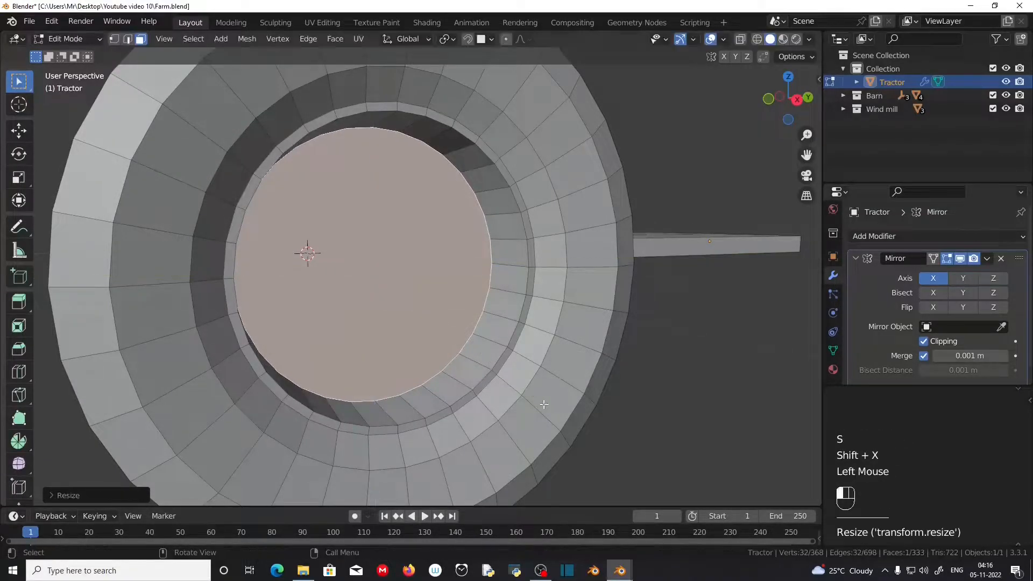
Step: Inset the recessed face by about 0.22 m and move the resulting central disc slightly outward along X
scroll(543, 407, "up", 1)
middle_click_drag(540, 410, 492, 417)
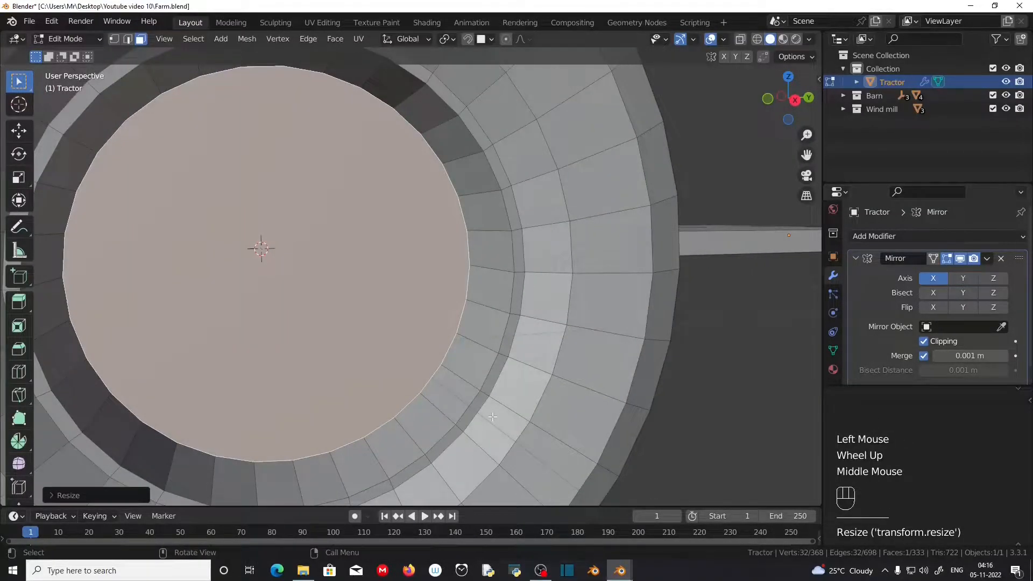
key("i")
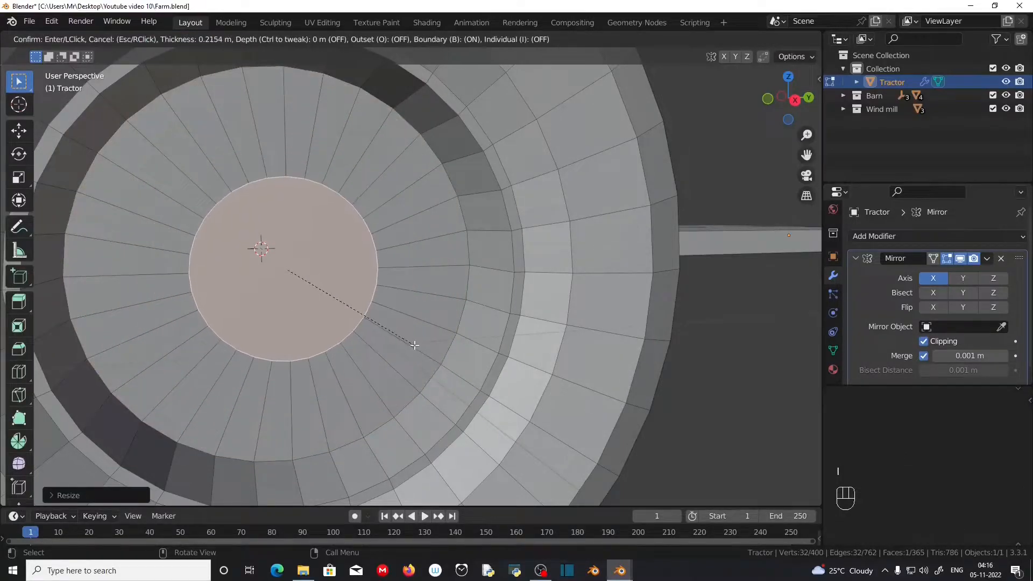
left_click(415, 345)
middle_click_drag(293, 383, 499, 409)
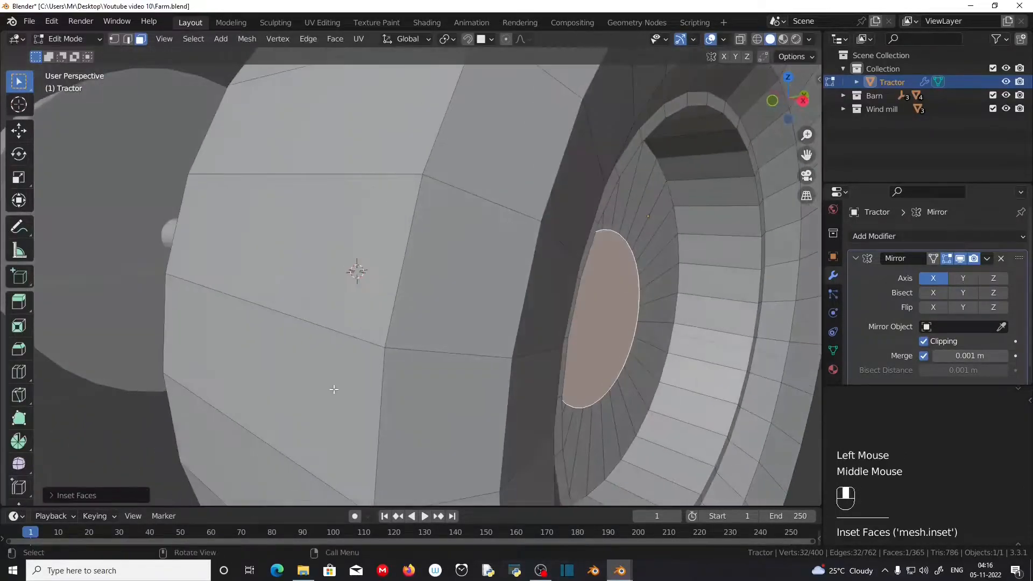
key("g")
key("x")
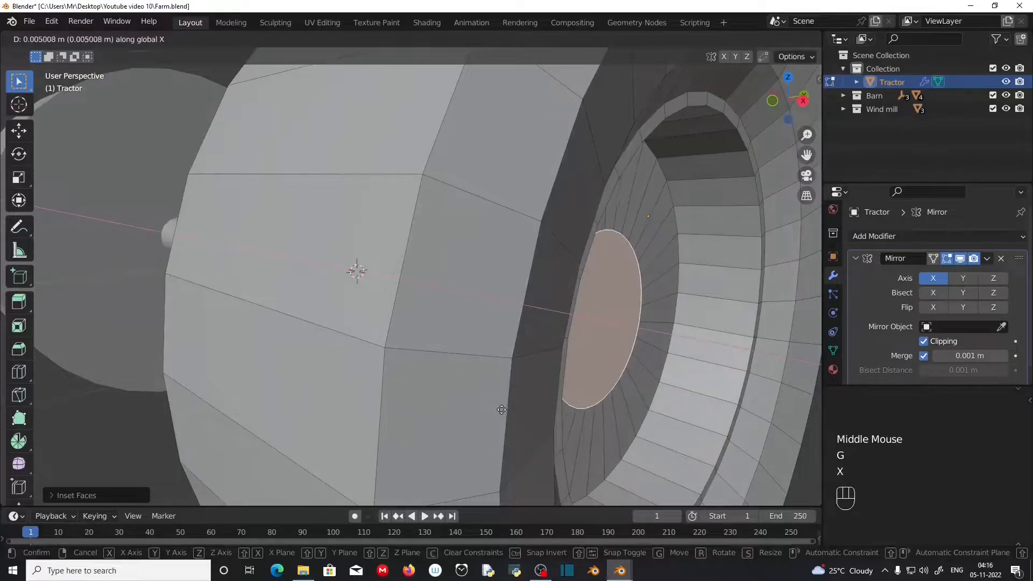
left_click(523, 417)
Step: Inset the wheel's central disc and extrude the smaller face outward into a short cylindrical hub
scroll(523, 417, "down", 2)
middle_click_drag(523, 418, 458, 370)
key("i")
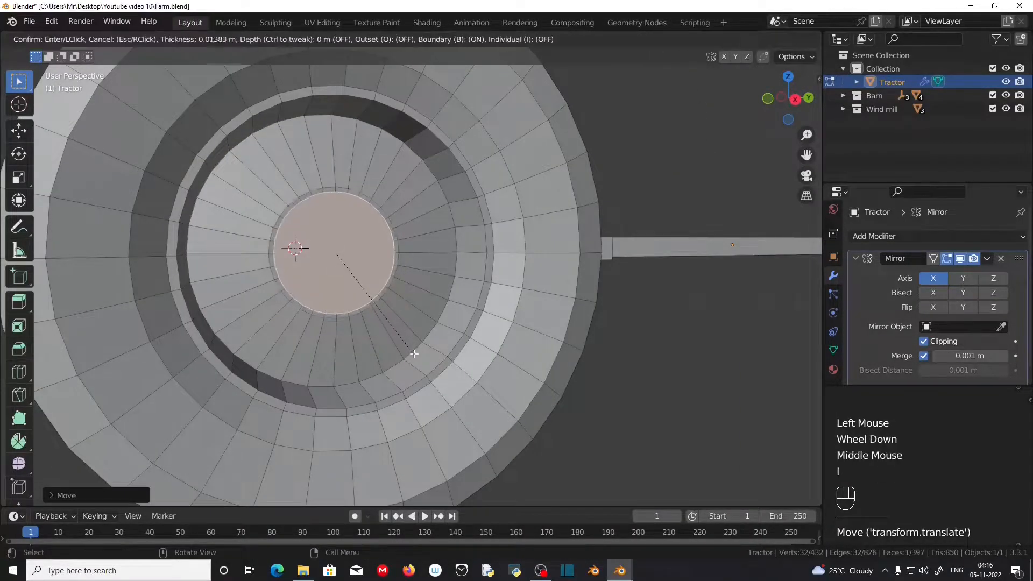
left_click(341, 337)
middle_click_drag(342, 336, 373, 346)
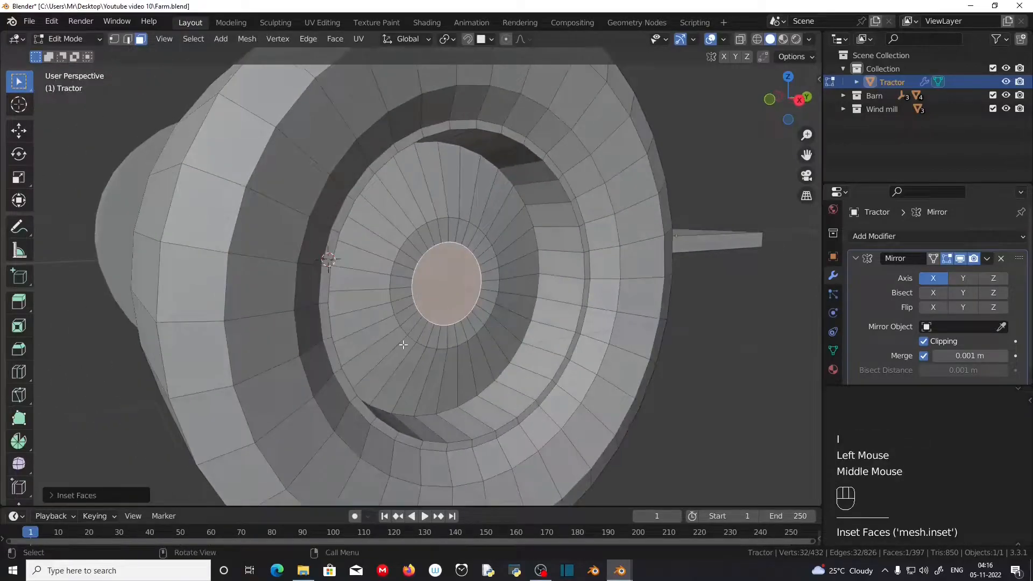
key("e")
left_click(431, 353)
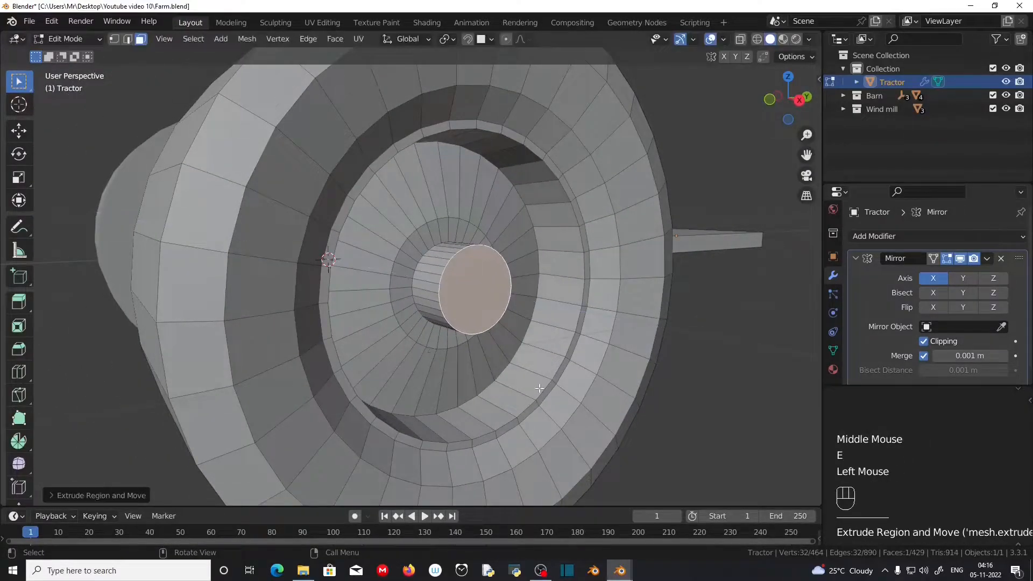
key("ctrl")
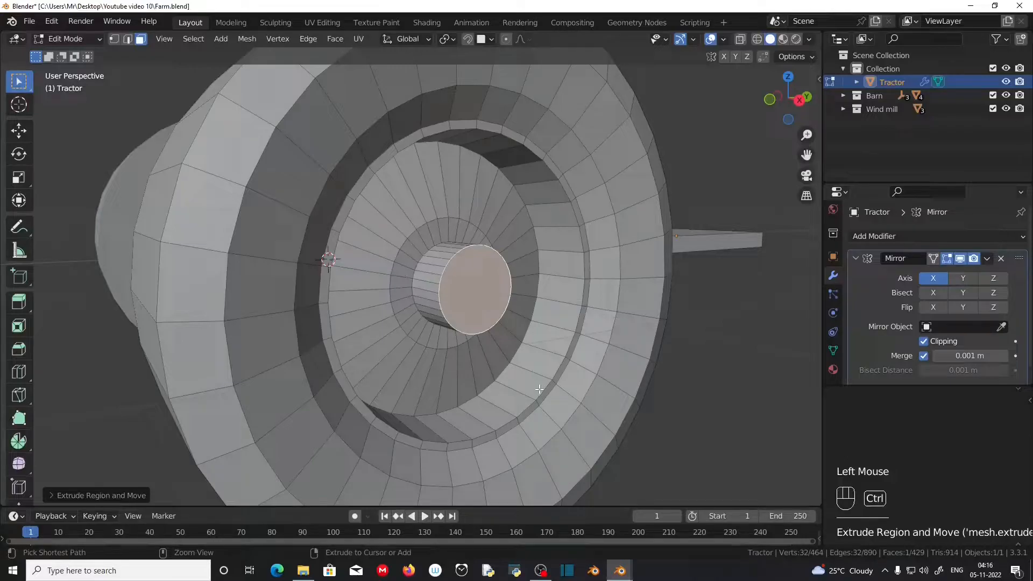
Step: Bevel the rim of the wheel hub's outer face about 0.05 m wide with 3 segments
key("ctrl+b")
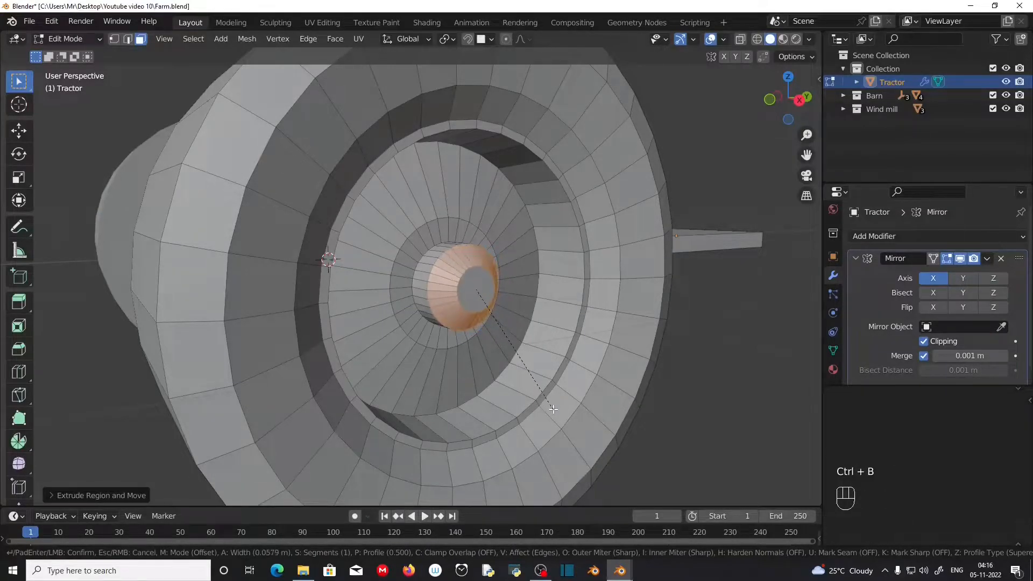
scroll(553, 409, "up", 2)
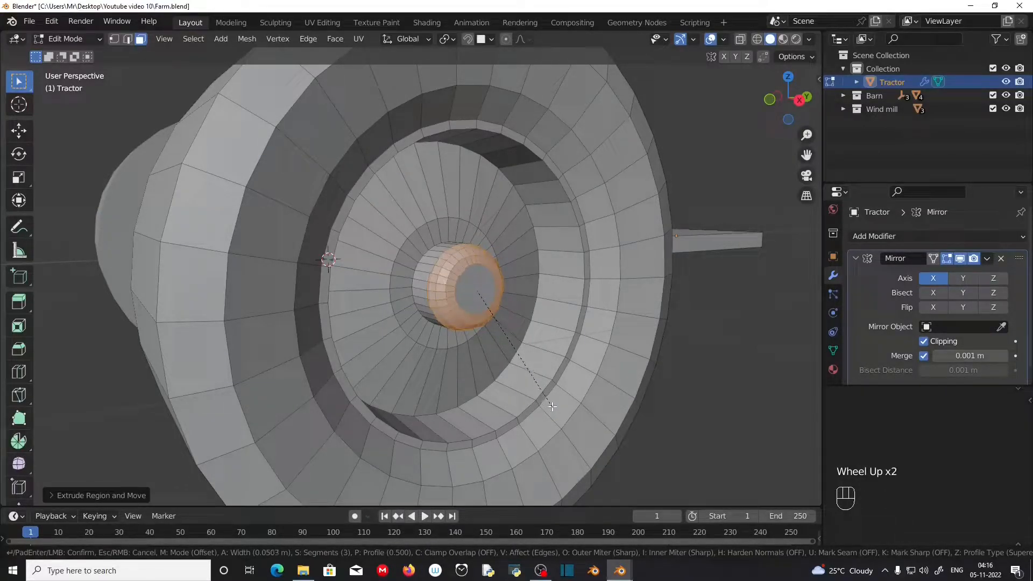
left_click(554, 408)
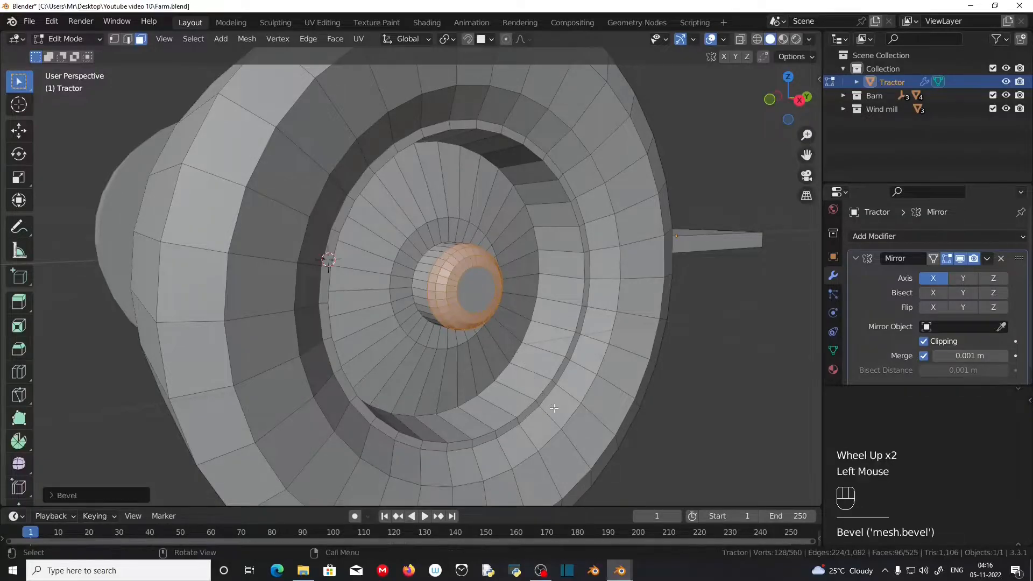
Step: Add a loop cut near the outer edge of the wheel's inner side face and move it about -0.05 m along X
scroll(554, 409, "down", 1)
middle_click_drag(554, 409, 517, 389)
scroll(517, 389, "up", 1)
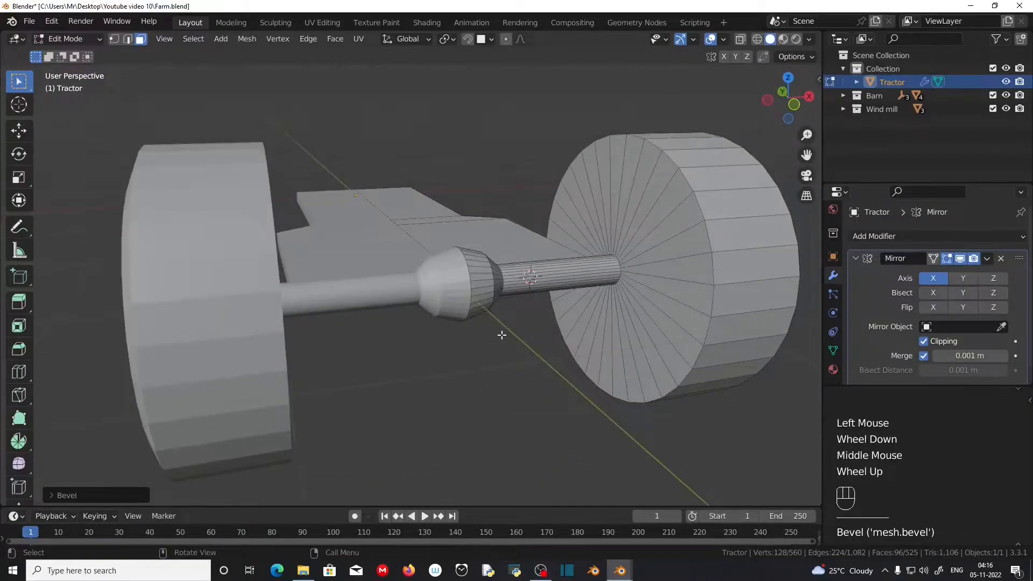
scroll(502, 327, "up", 1)
middle_click_drag(752, 253, 552, 294, "shift")
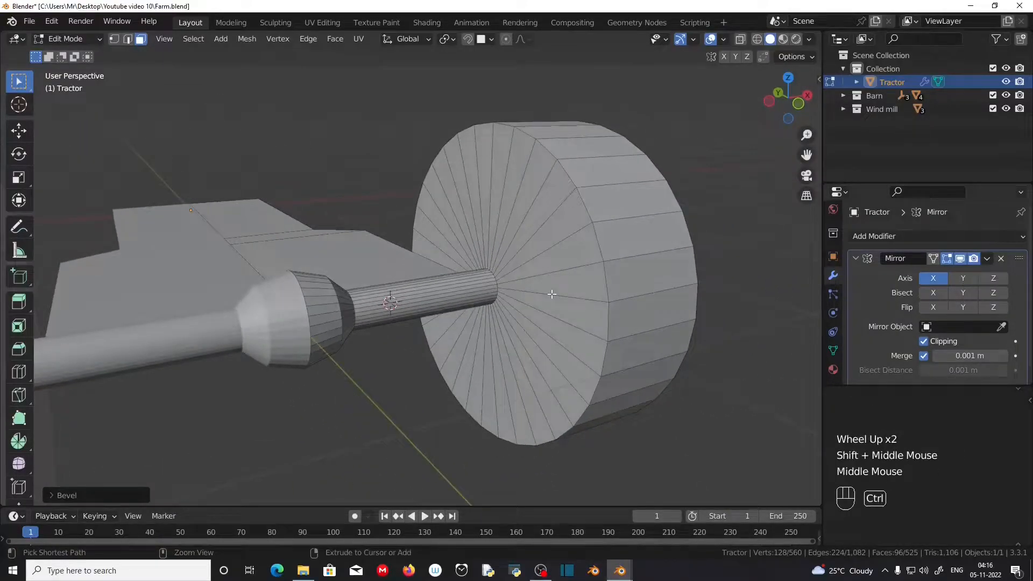
key("ctrl+r")
left_click(553, 295)
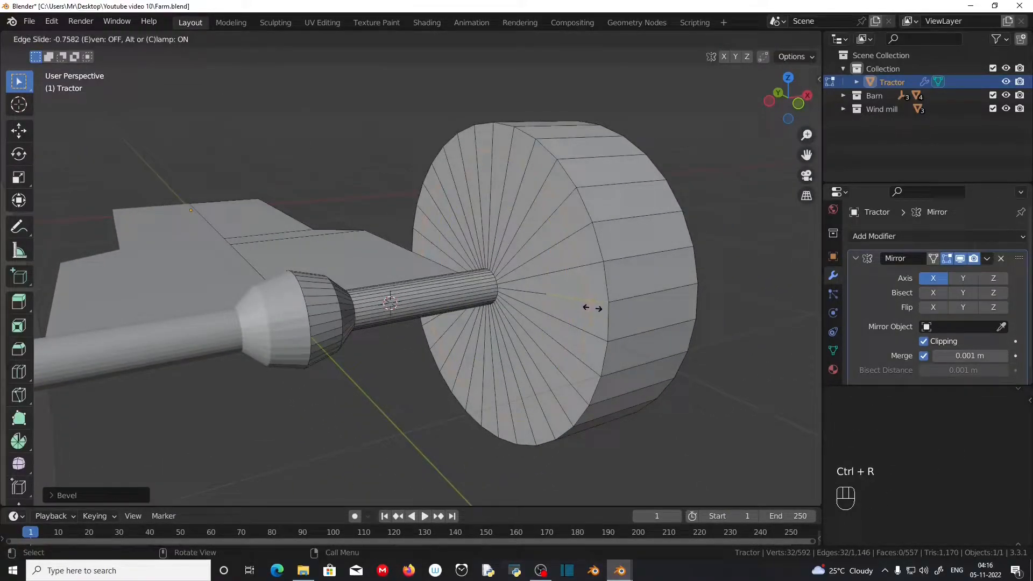
left_click(592, 307)
middle_click_drag(592, 308, 576, 357)
key("g")
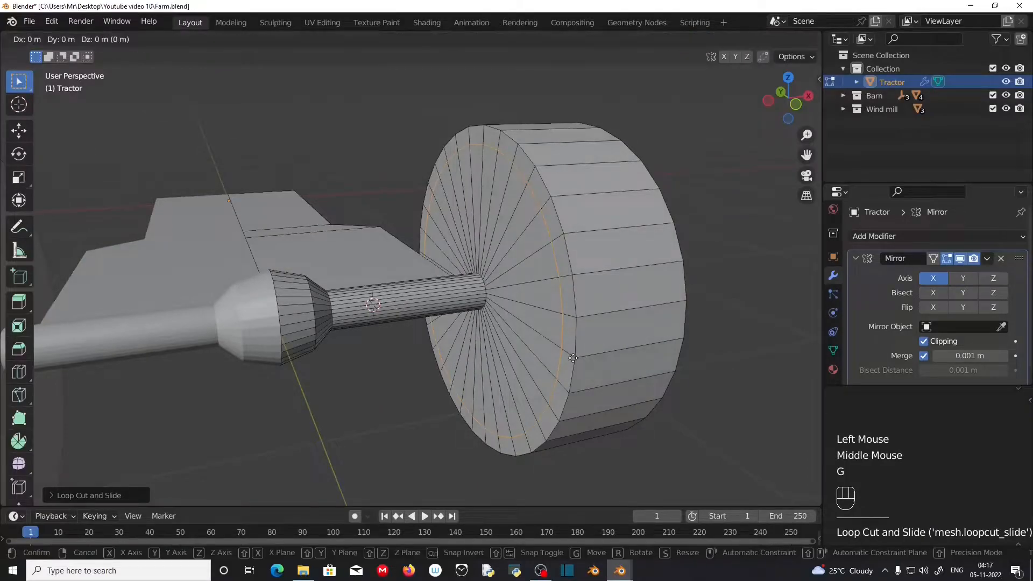
key("x")
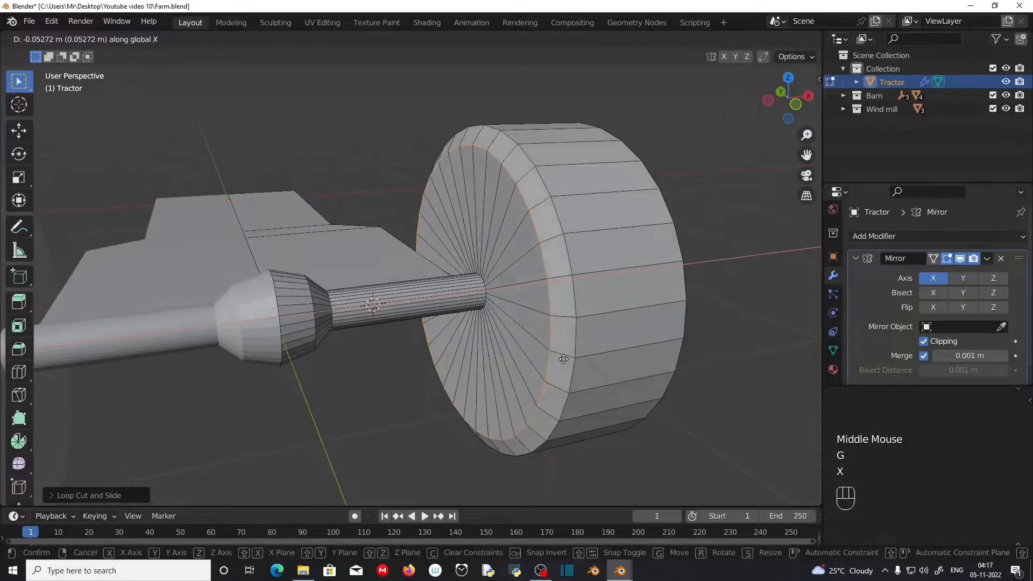
left_click(564, 359)
Step: Add a second loop cut inside the first on the wheel's inner side and move it about 0.07 m along X
scroll(518, 392, "up", 2)
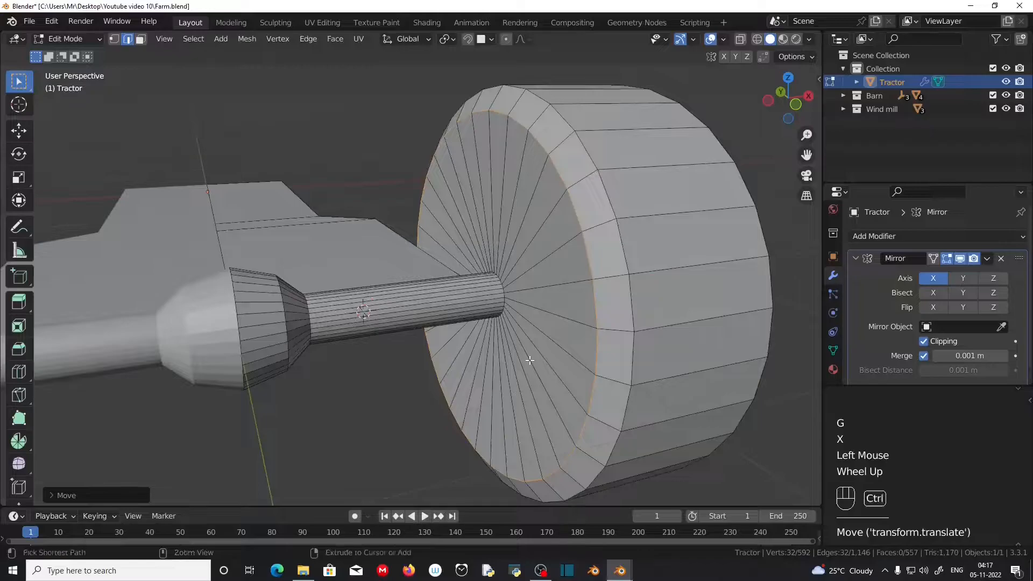
key("ctrl+r")
left_click_drag(527, 359, 560, 387)
left_click(560, 388)
key("g")
key("x")
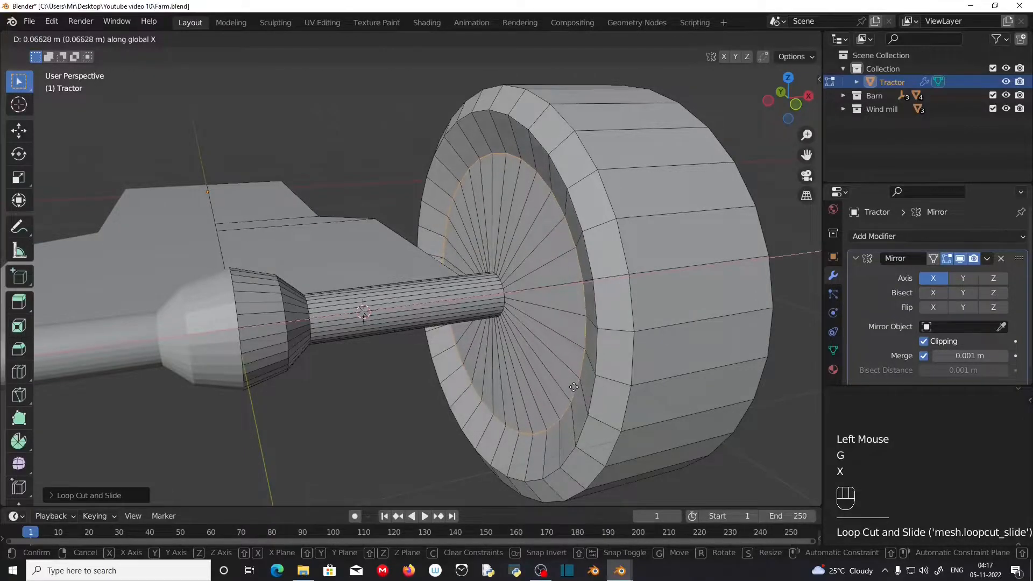
left_click(546, 391)
Step: Add two closely spaced loop cuts within the wheel's inner side and move the inner one about 0.09 m along X to form a recess
key("ctrl")
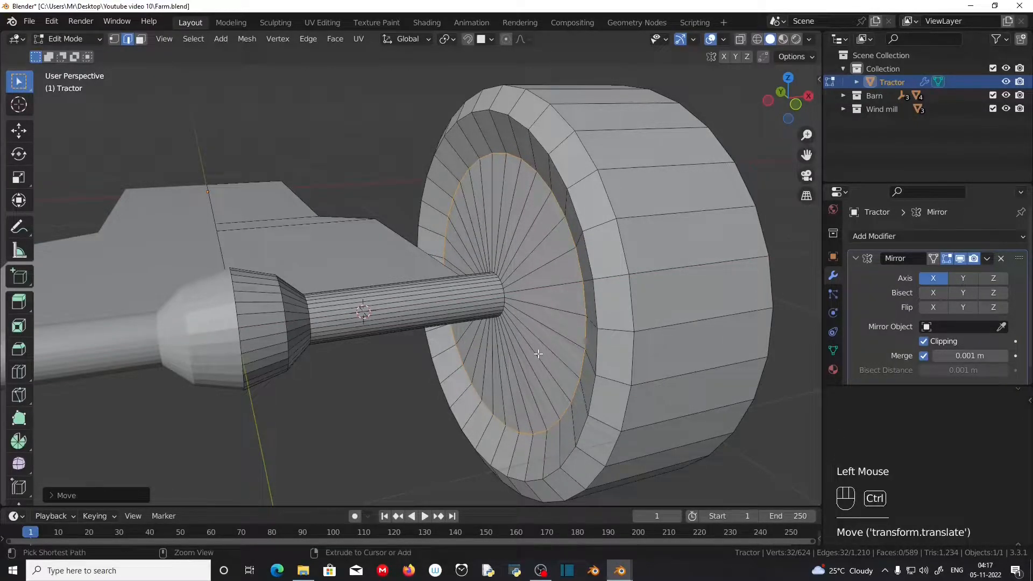
key("ctrl+r")
left_click(540, 355)
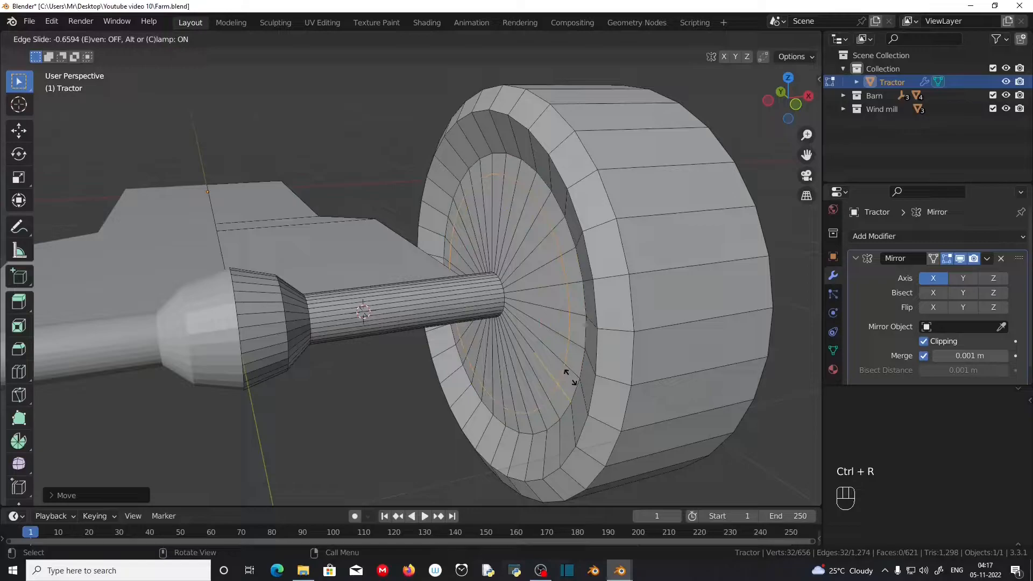
left_click(543, 346, "ctrl")
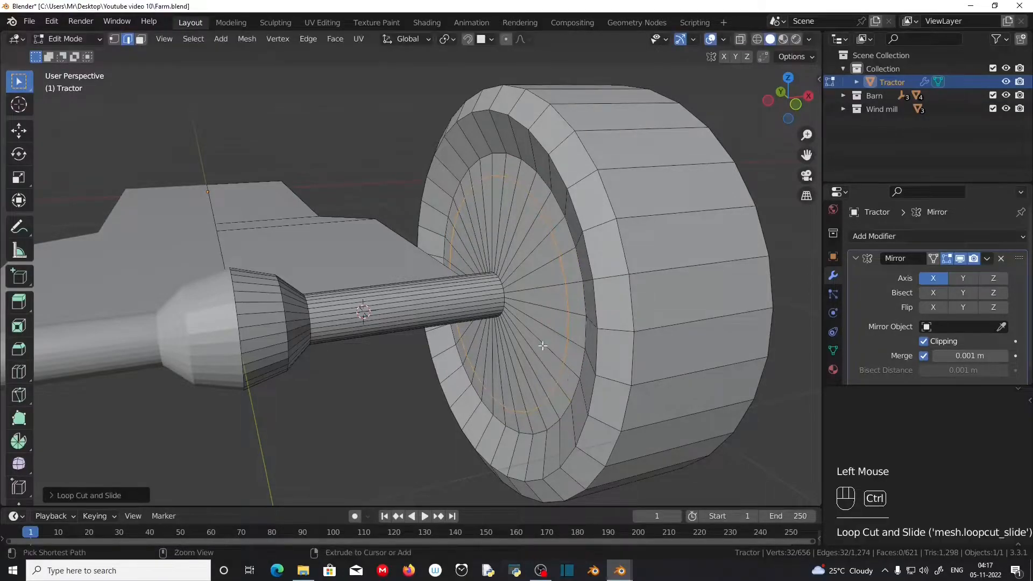
key("ctrl+r")
left_click(543, 349)
left_click(565, 372)
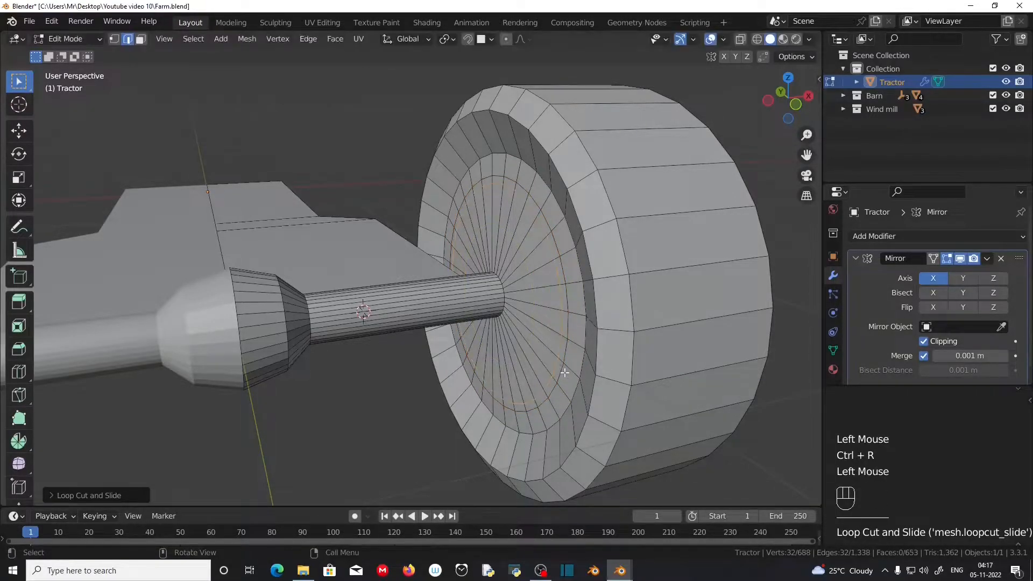
key("g")
key("x")
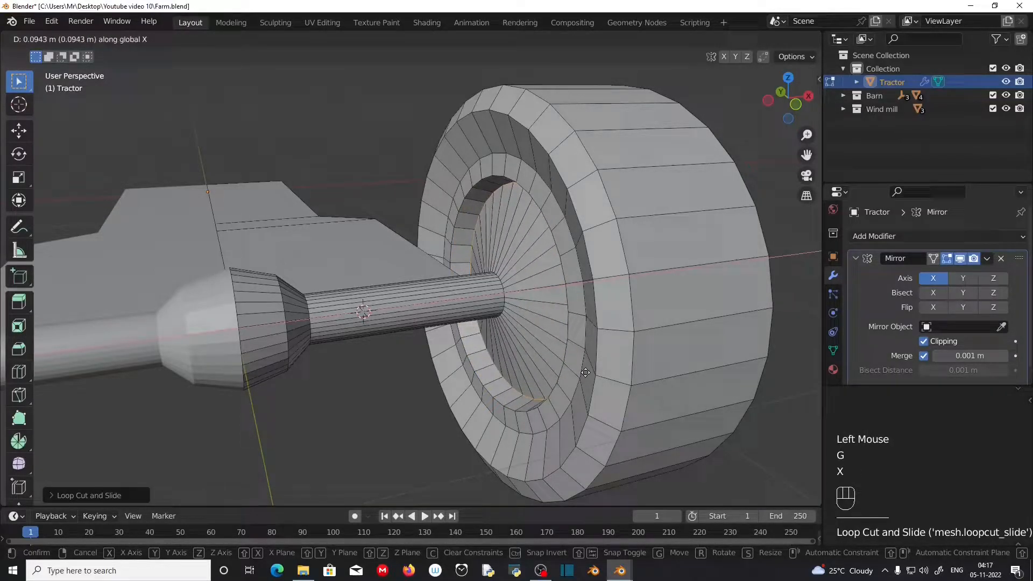
left_click(585, 372)
Step: Examine with X-ray how far the axle end and inner recess reach into the wheel
middle_click_drag(585, 372, 561, 386)
scroll(573, 379, "up", 1)
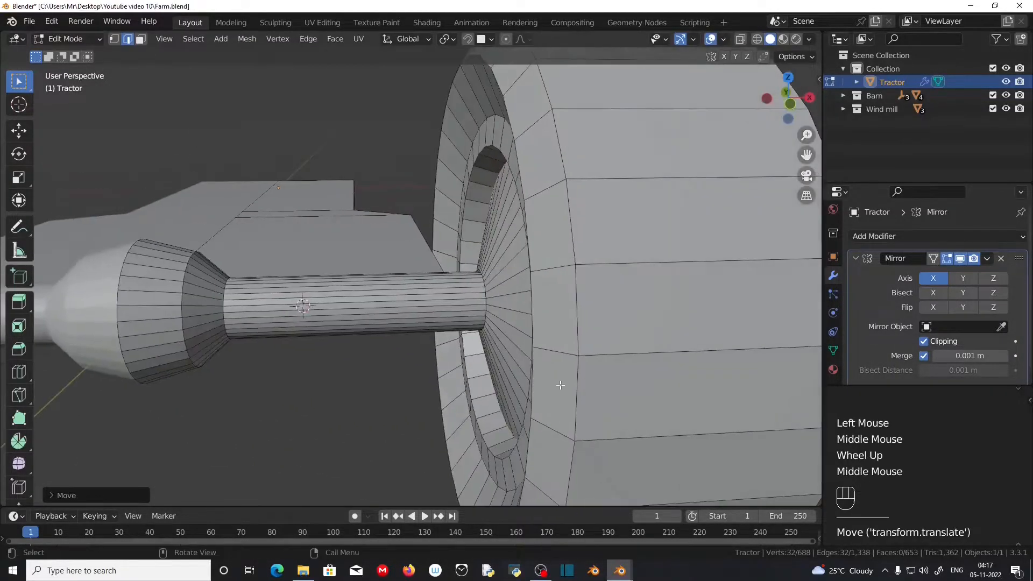
key("KP_3")
key("KP_1")
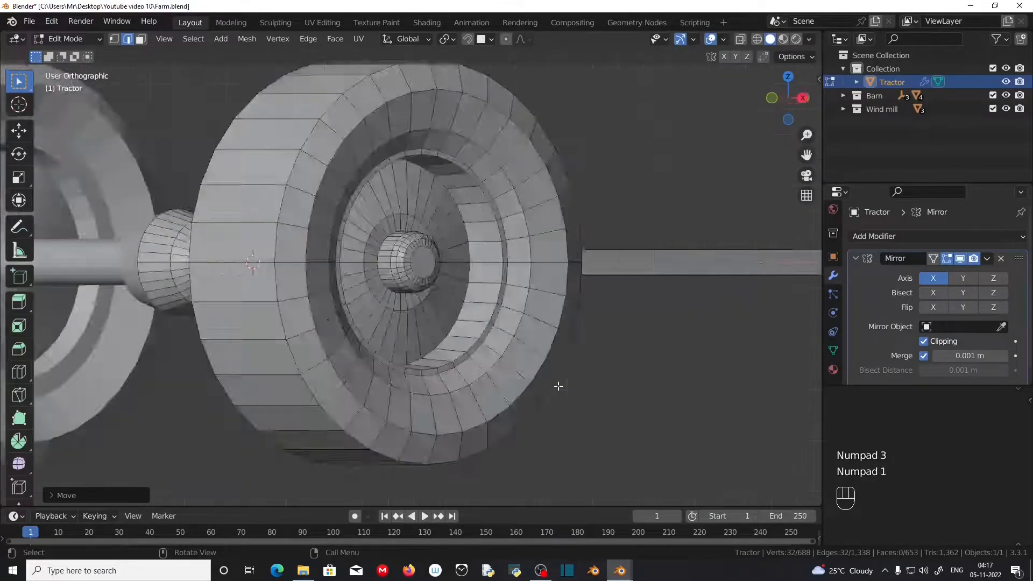
left_click(740, 39)
scroll(520, 318, "up", 2)
middle_click_drag(503, 354, 531, 362)
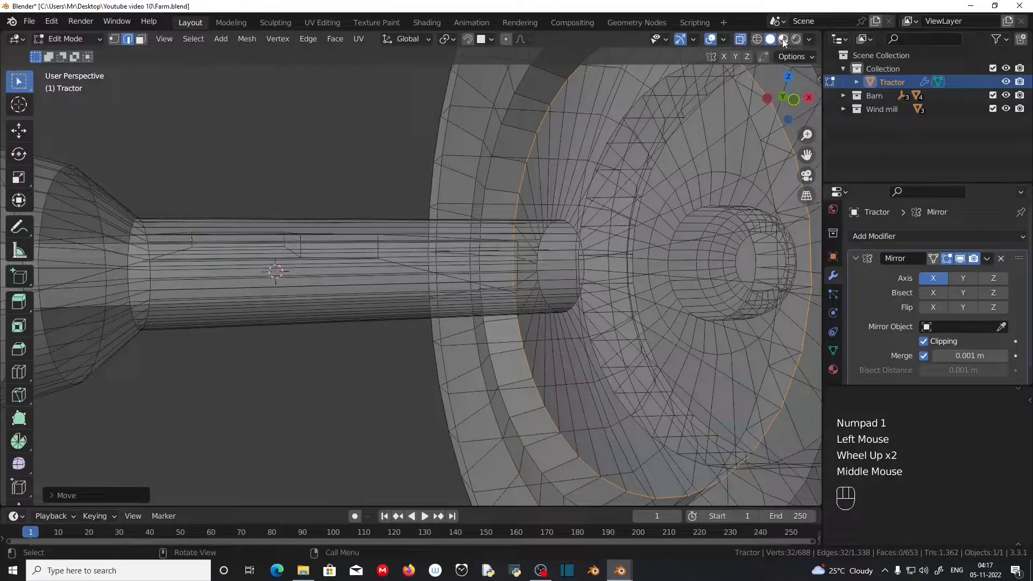
left_click(740, 40)
scroll(509, 280, "down", 2)
middle_click_drag(507, 280, 523, 284)
middle_click_drag(562, 317, 537, 316)
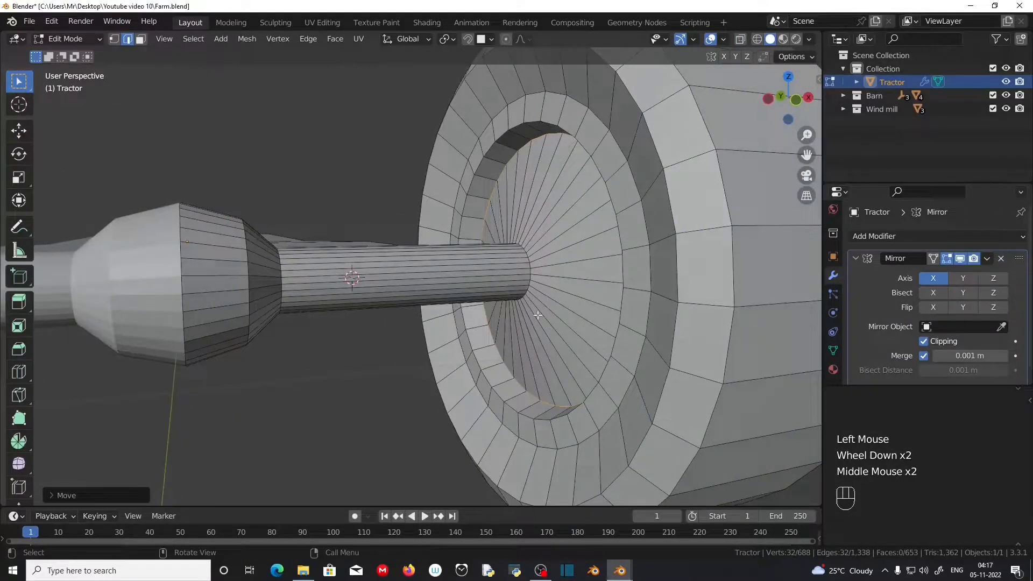
Step: Move the edge loop where the axle meets the wheel deeper into the wheel along X, using X-ray in front view
left_click(530, 272, "alt")
scroll(530, 271, "up", 2)
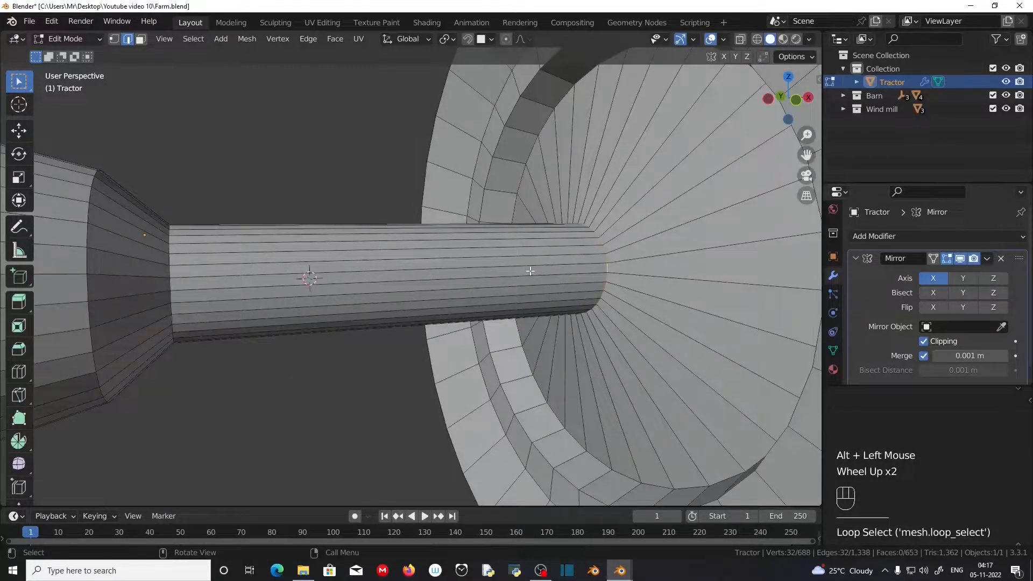
scroll(561, 325, "down", 1)
key("KP_1")
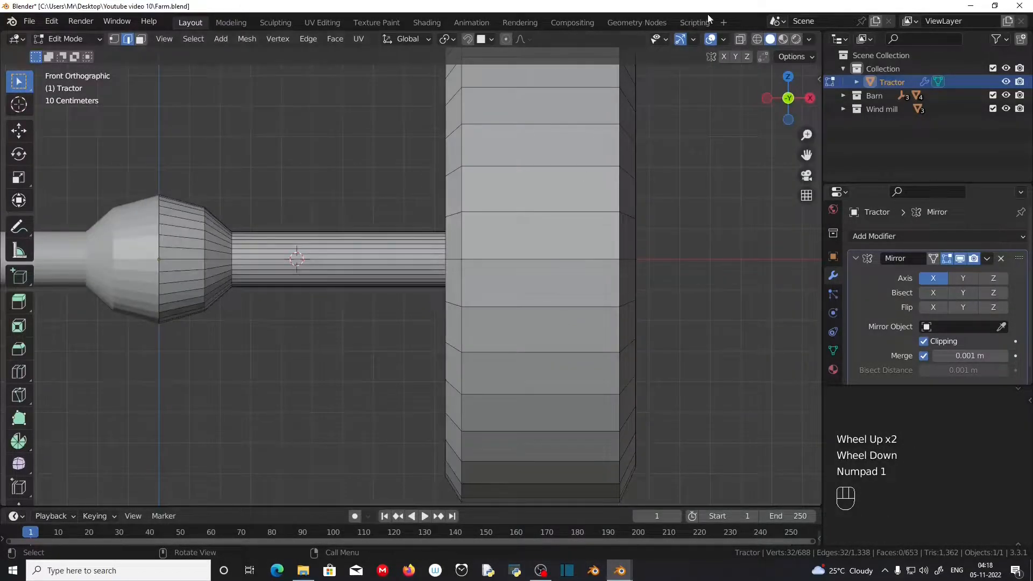
left_click(742, 39)
key("g")
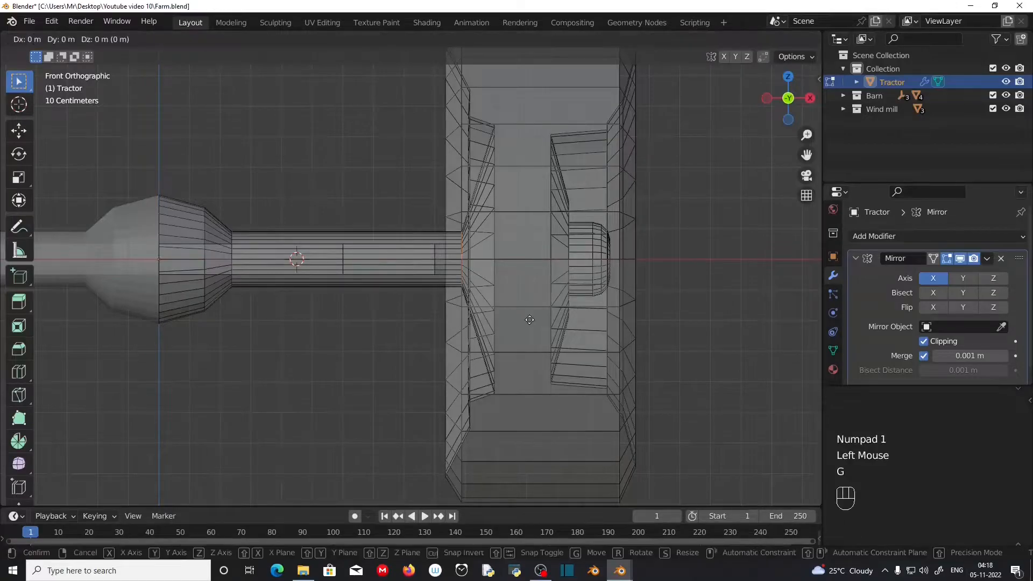
key("x")
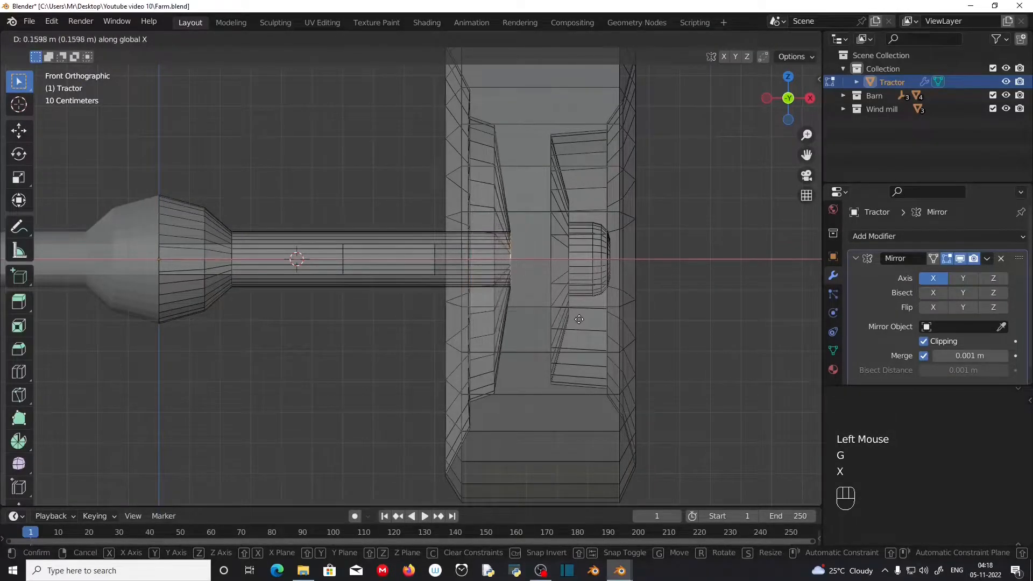
left_click(587, 319)
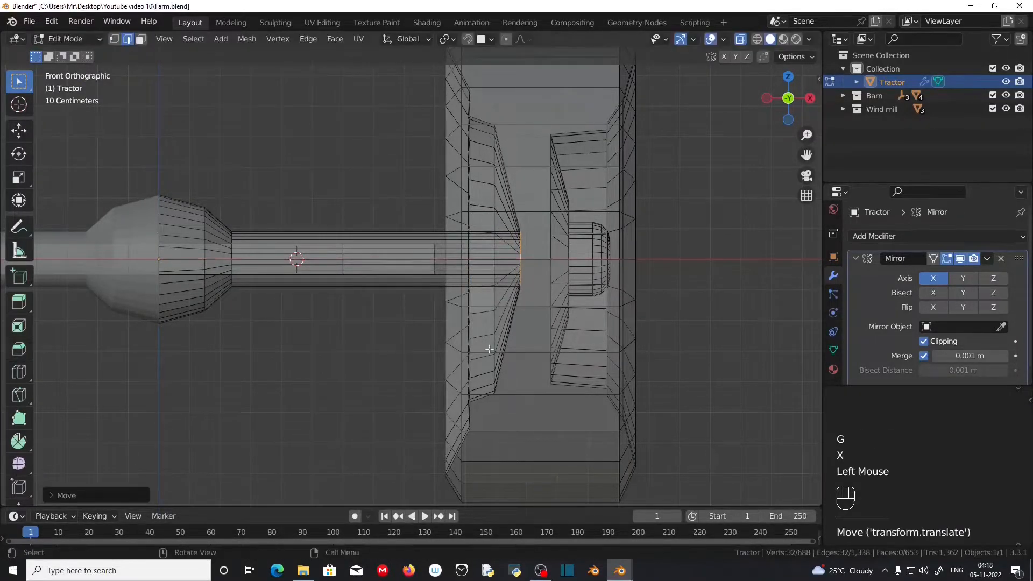
middle_click_drag(587, 319, 743, 67)
left_click(741, 39)
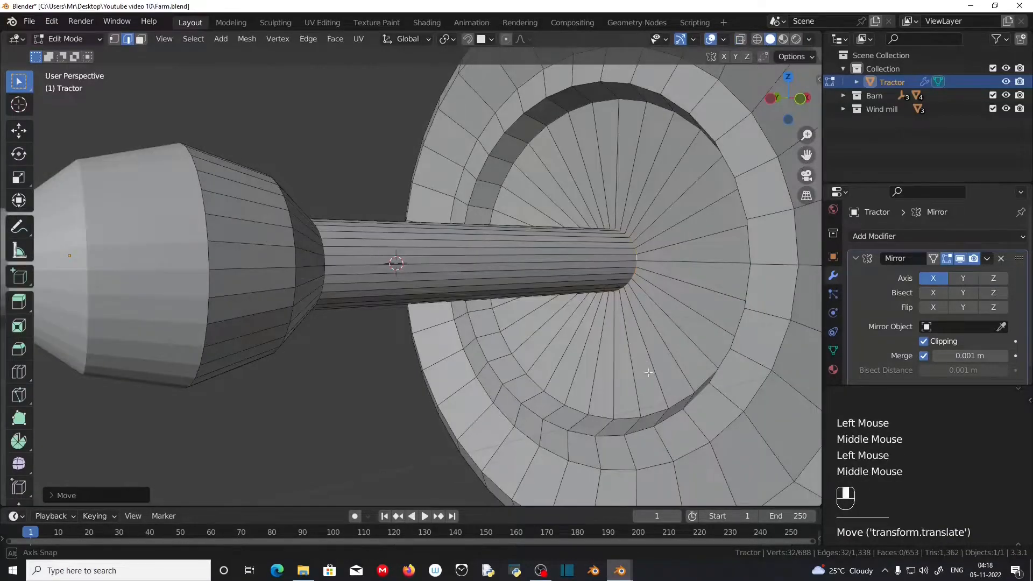
Step: Add a loop cut around the axle end on the recessed inner face of the wheel
middle_click_drag(649, 371, 637, 294)
key("ctrl")
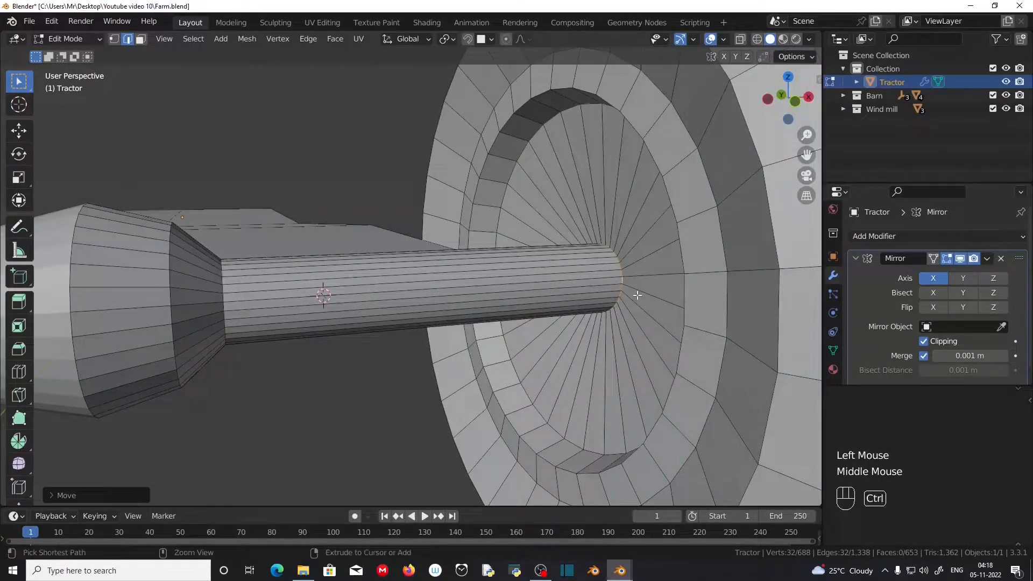
key("ctrl+r")
left_click(637, 295)
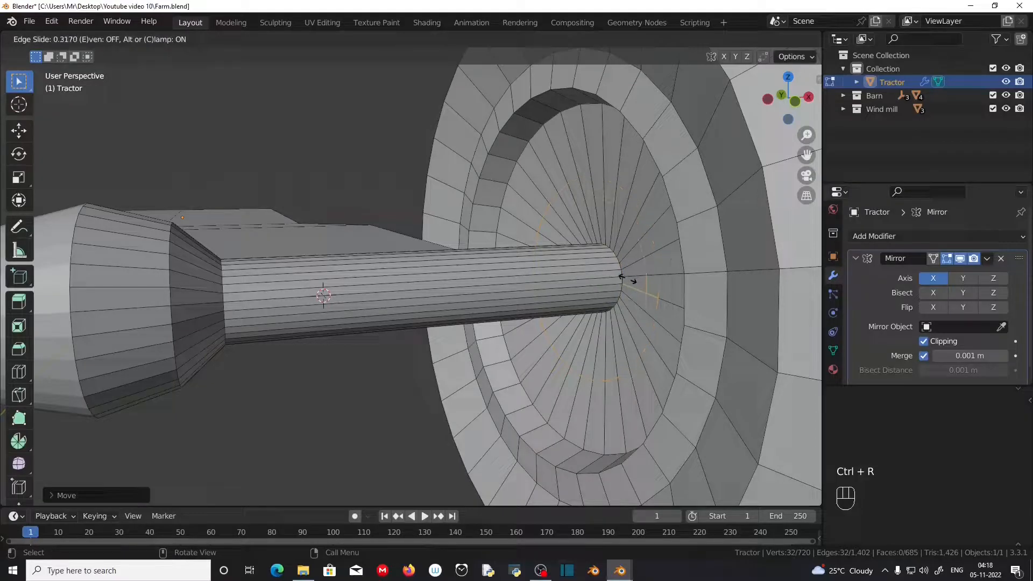
left_click(622, 277)
Step: Add the axle-end edge loop to the selection and flatten both loops by scaling them to 0 along X
scroll(620, 286, "up", 1)
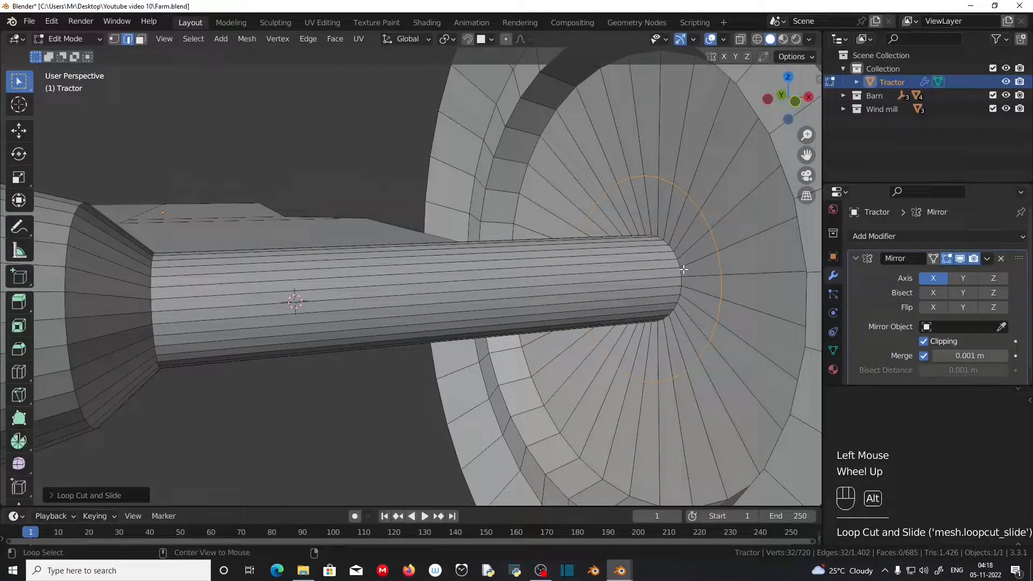
left_click(682, 299, "alt+shift")
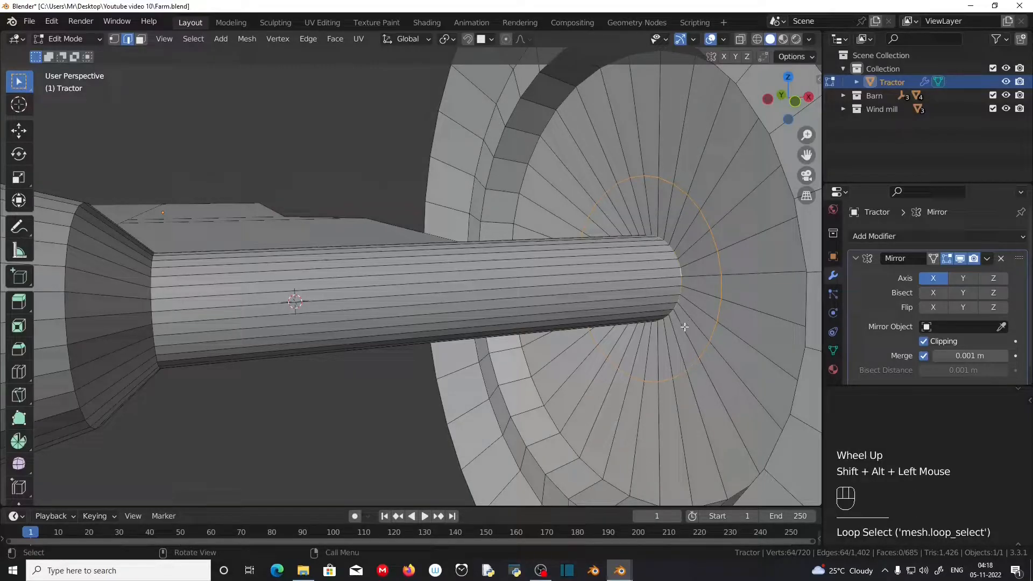
key("s")
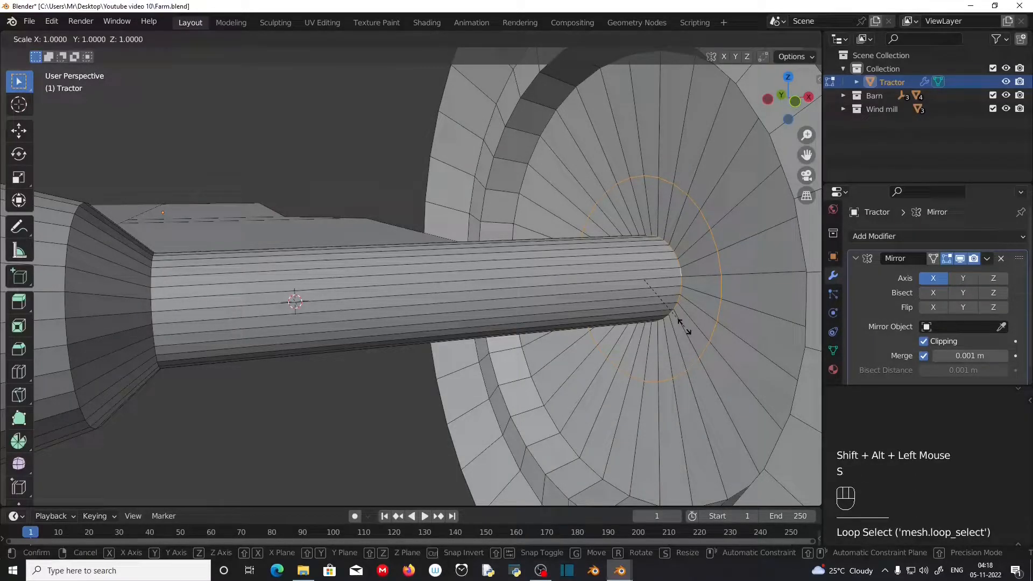
key("x")
key("KP_0")
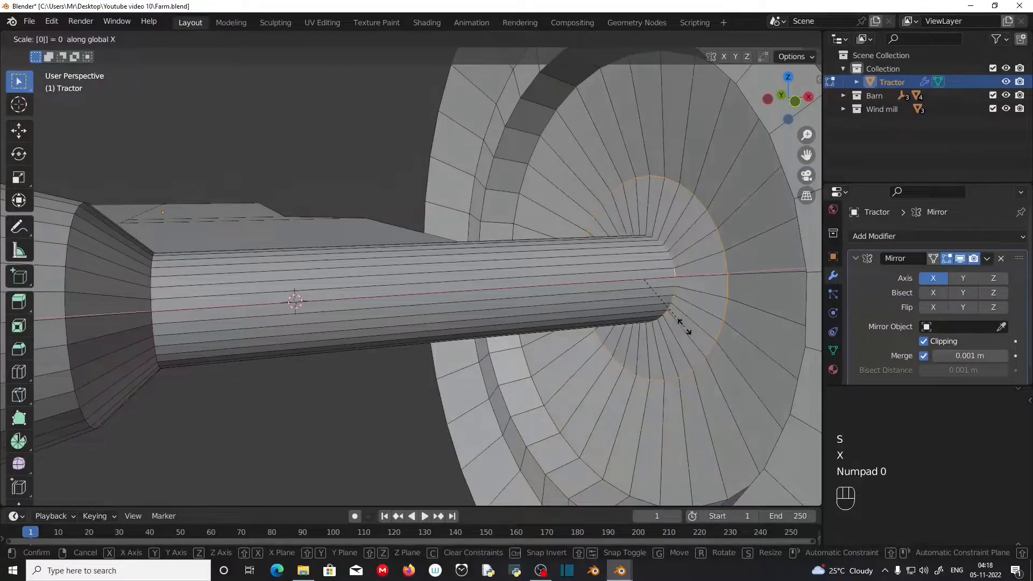
key("KP_Enter")
Step: Move the inner edge loop at the bottom of the wheel's recess slightly deeper along X
middle_click_drag(726, 341, 518, 399)
scroll(674, 320, "down", 1)
scroll(630, 345, "down", 2)
scroll(608, 357, "down", 2)
scroll(432, 362, "up", 3)
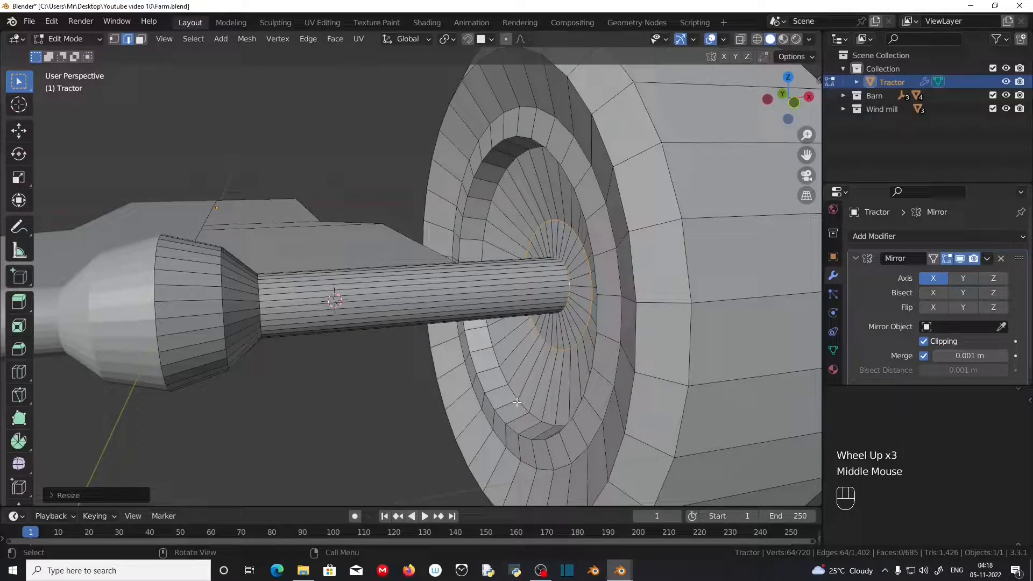
left_click(518, 404, "alt")
left_click(524, 407, "alt")
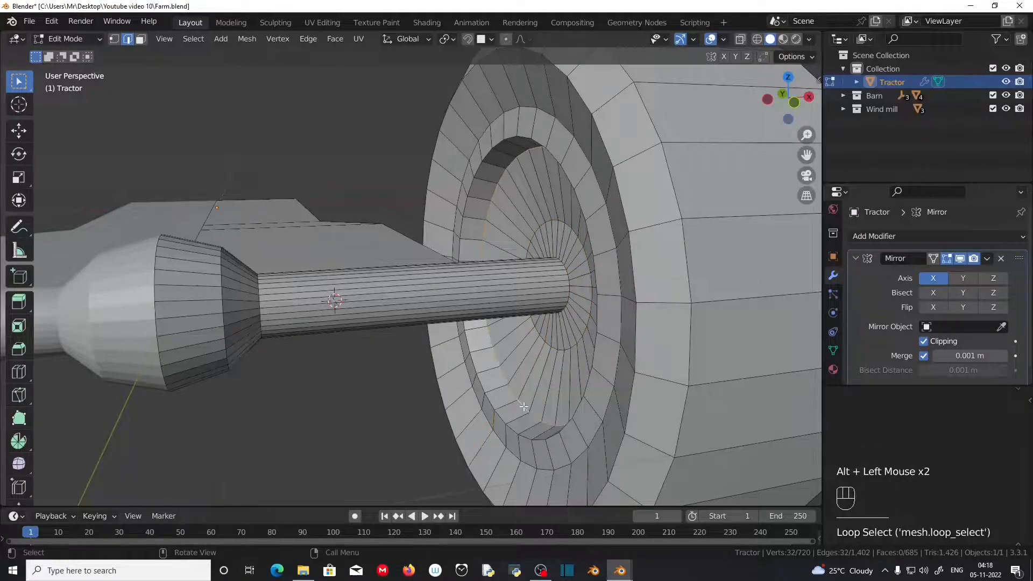
key("g")
key("x")
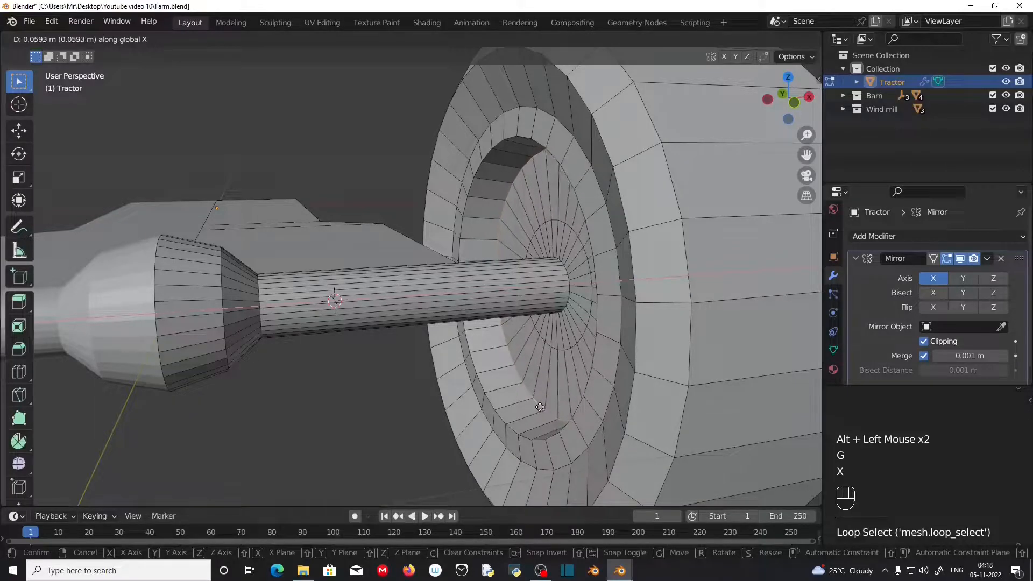
left_click(536, 408)
scroll(537, 408, "down", 1)
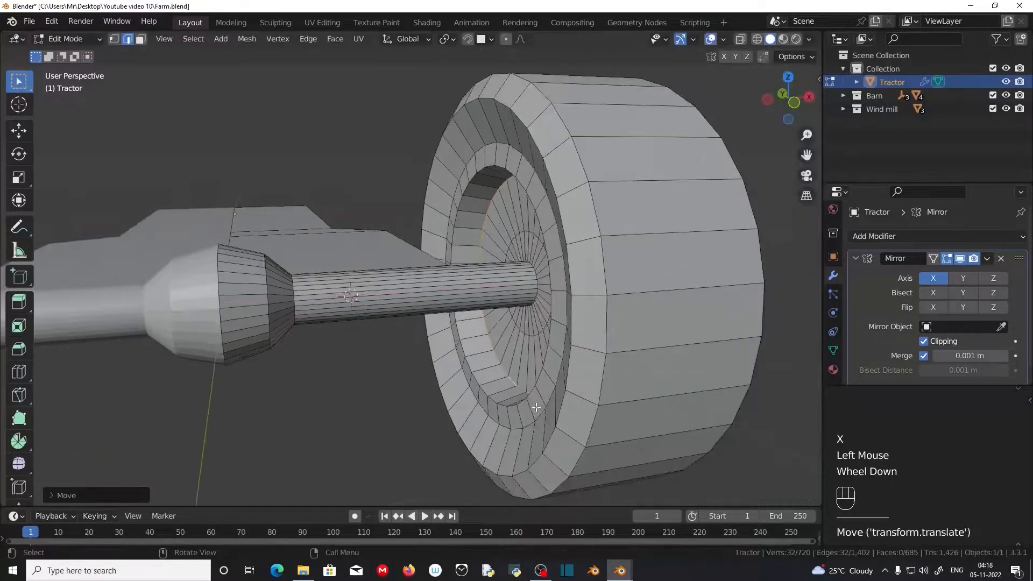
Step: Move the outer edge loop of the wheel's inner-side recess slightly deeper into the wheel along X
left_click(495, 401, "alt")
key("g")
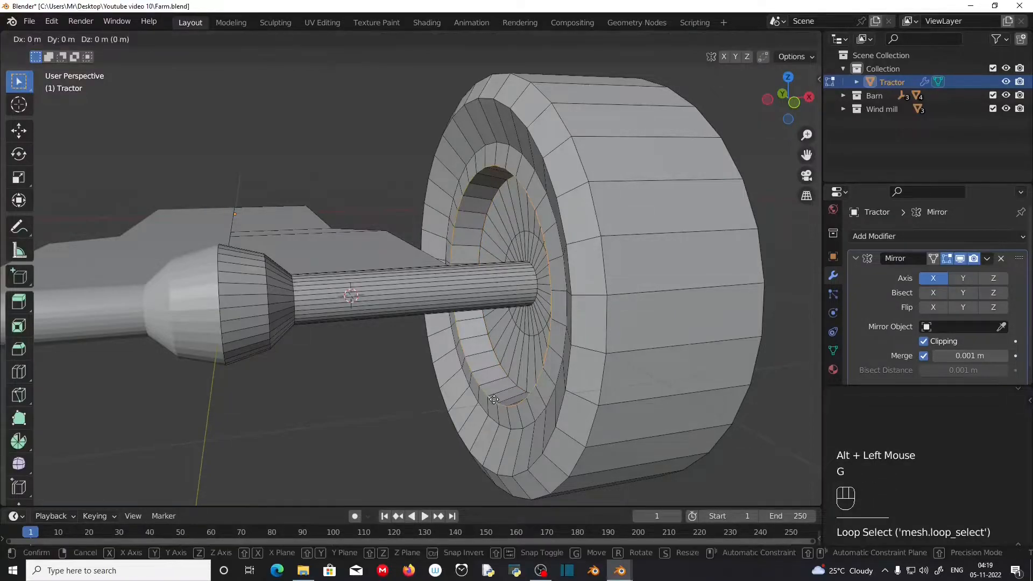
key("x")
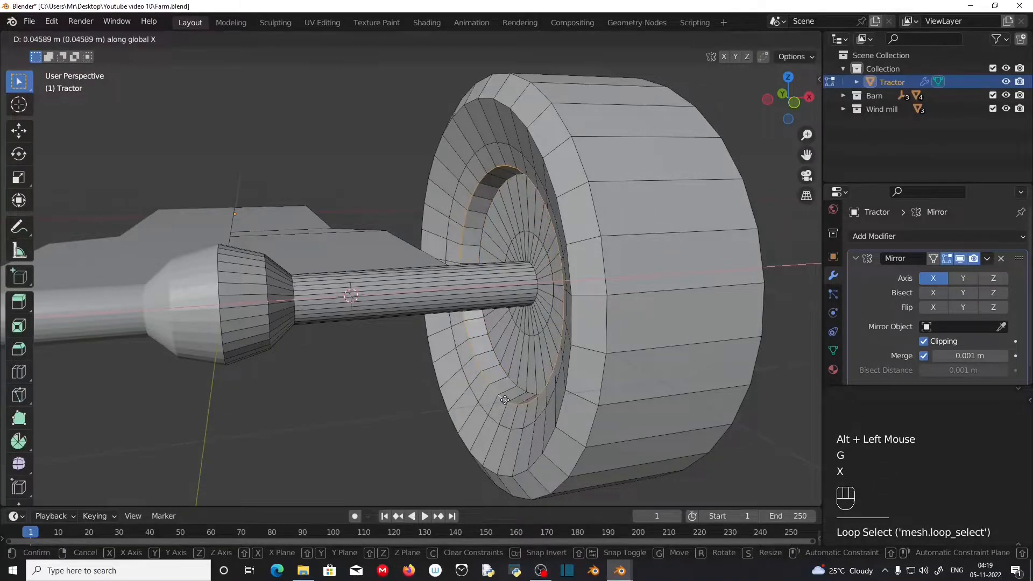
left_click(562, 372)
scroll(562, 372, "down", 2)
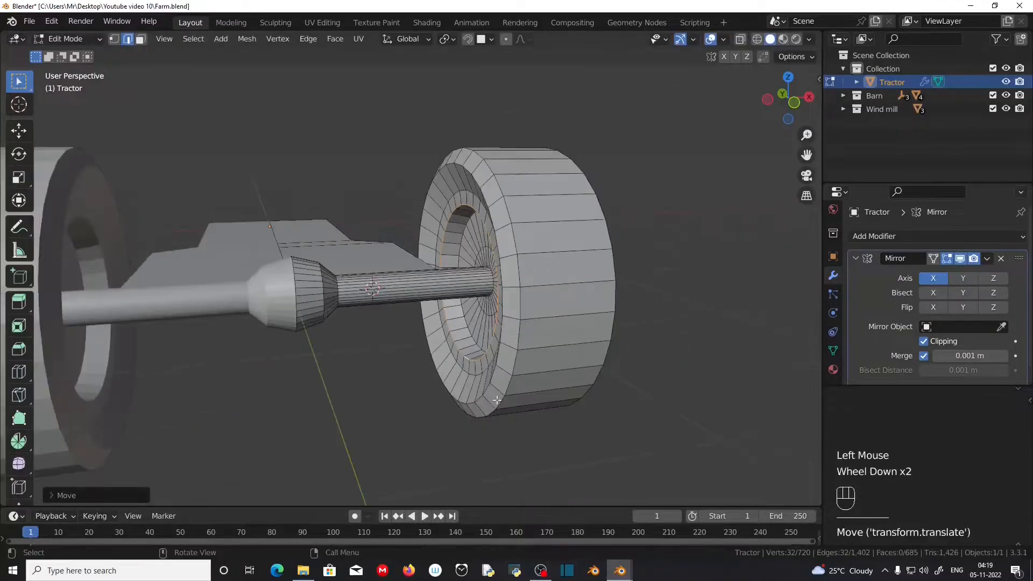
middle_click_drag(562, 371, 569, 369)
scroll(569, 369, "up", 1)
key("space")
left_click(586, 375)
key("space")
key("space")
key("space")
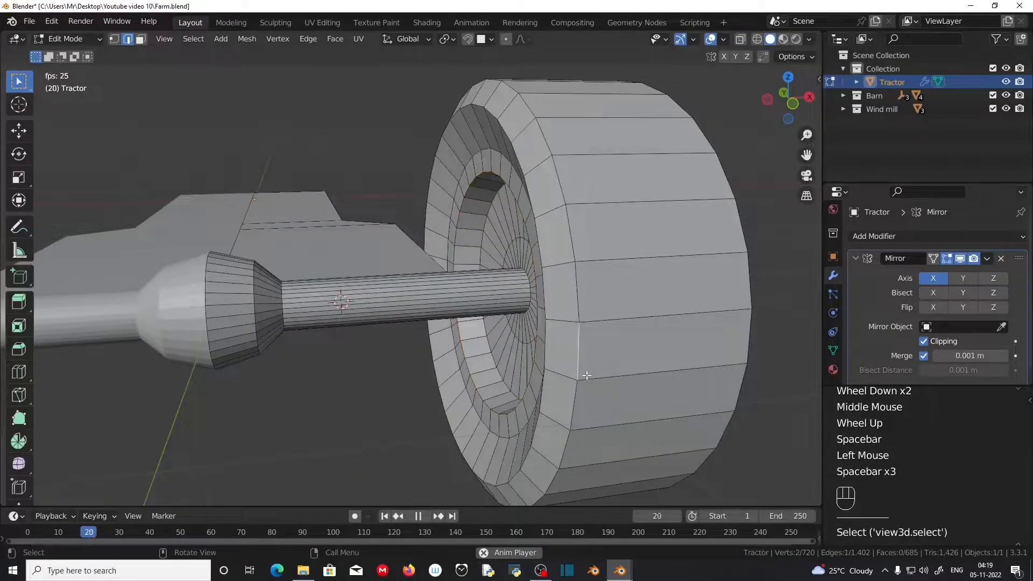
key("space")
Step: Bevel the two edge loops bordering the tyre's tread by about 0.028 m with 3 segments
left_click(587, 375, "alt")
middle_click_drag(586, 375, 477, 389)
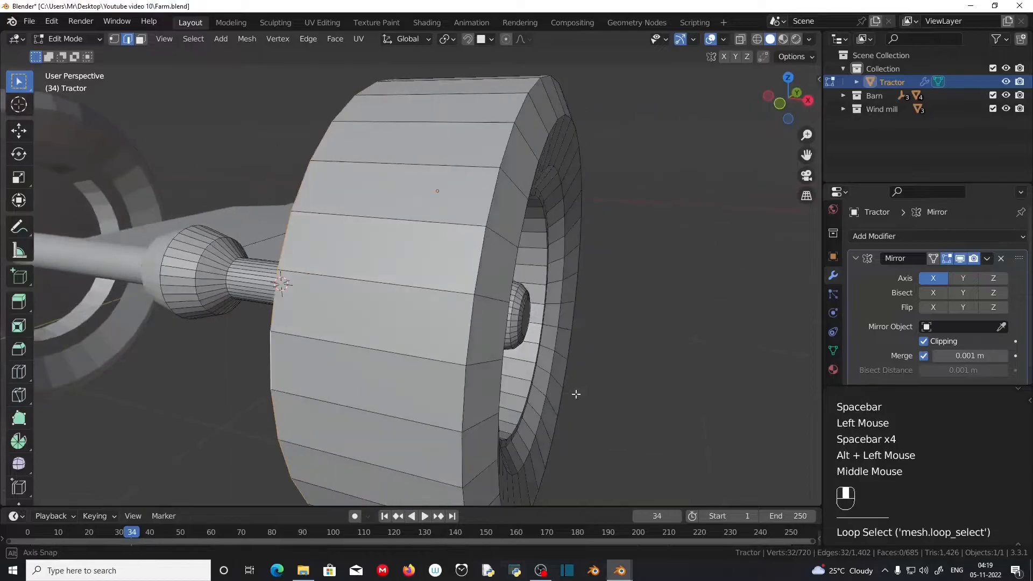
left_click(463, 388, "alt+shift")
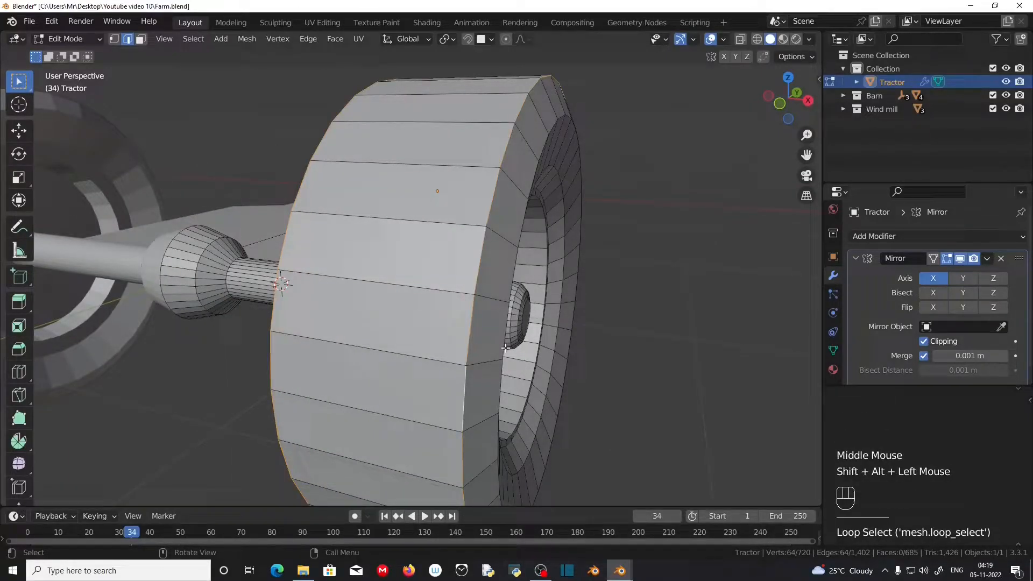
key("ctrl+b")
scroll(516, 353, "down", 1)
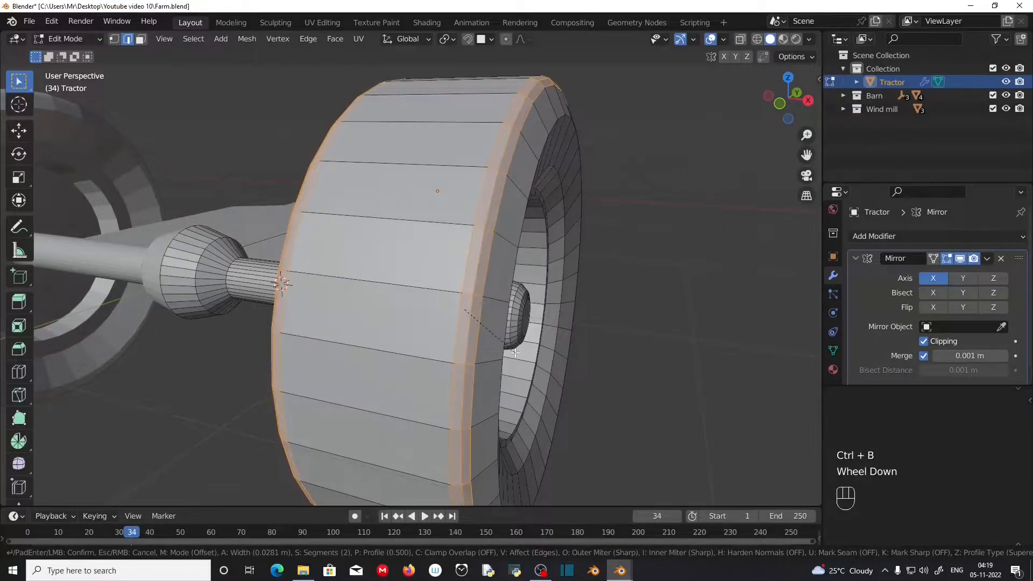
scroll(515, 352, "up", 1)
left_click(515, 352)
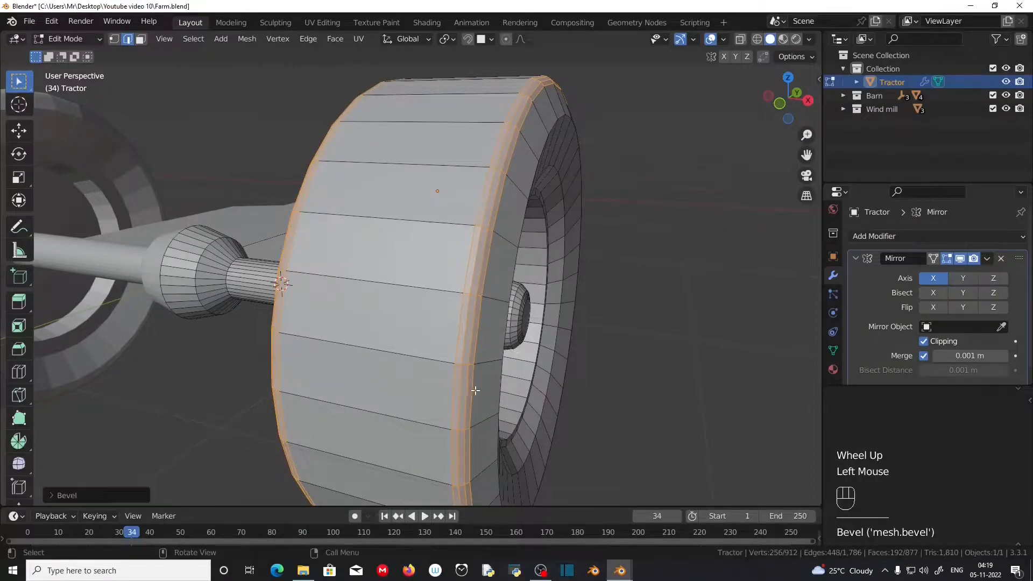
Step: Select the ring of faces around the tyre's tread and subdivide it with one cut
middle_click_drag(515, 353, 505, 392)
scroll(544, 362, "down", 2)
middle_click_drag(506, 302, 489, 277)
scroll(492, 324, "up", 1)
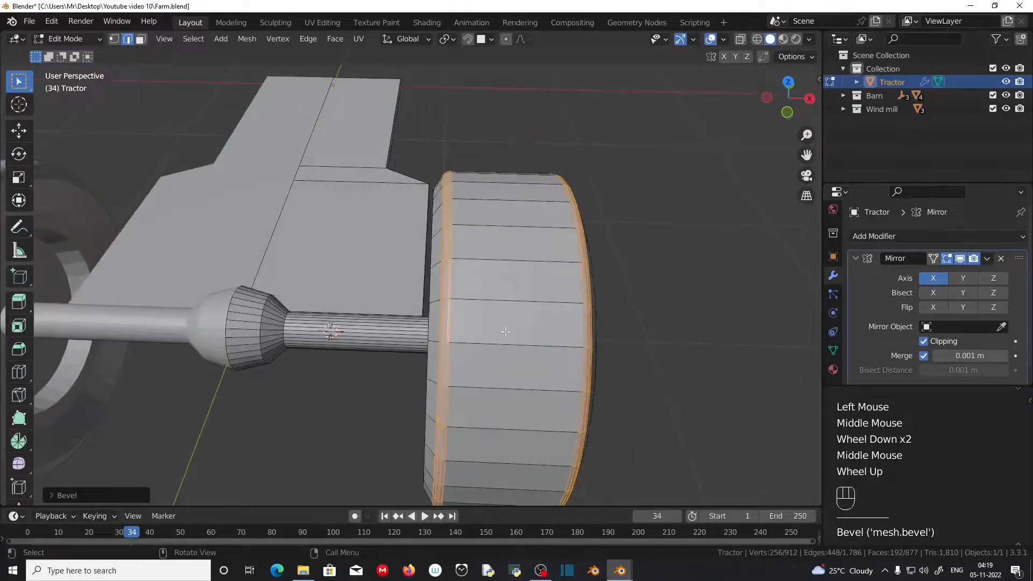
left_click(141, 40)
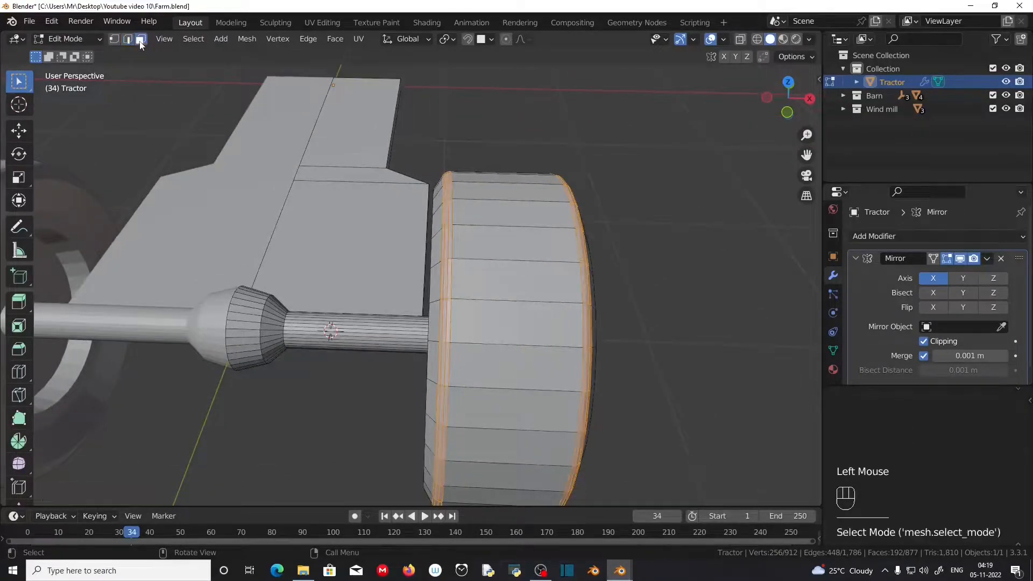
left_click(499, 344, "alt")
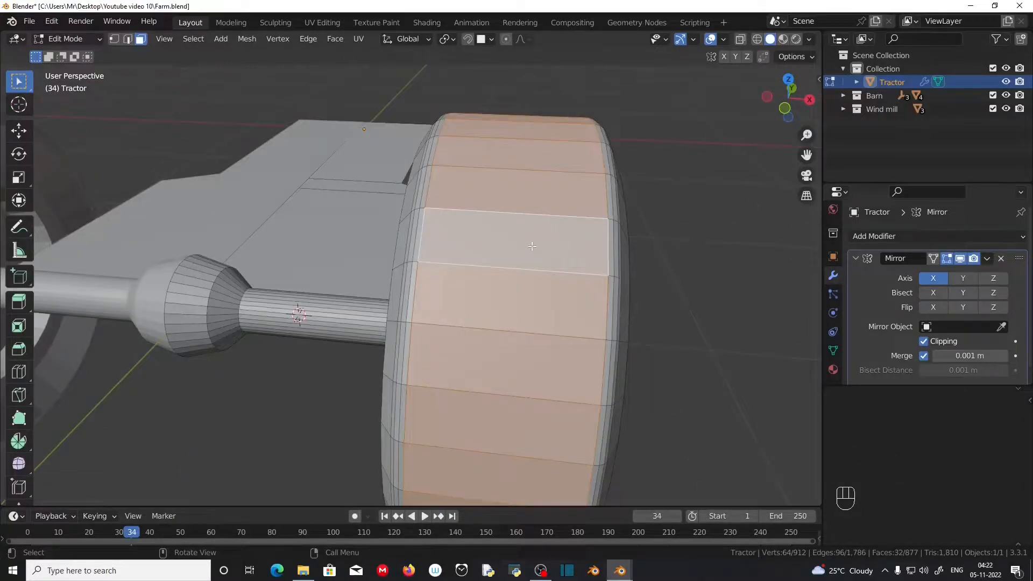
middle_click_drag(517, 333, 504, 336)
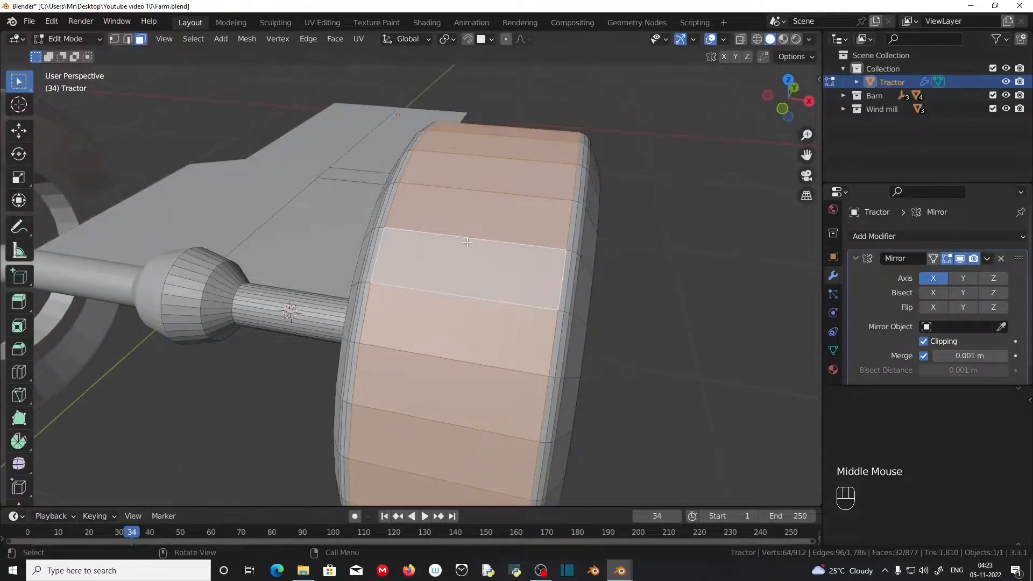
right_click(467, 243)
left_click(467, 242)
Step: Rotate the edge loop along the middle of the tread by -10° around X to make a chevron pattern
middle_click_drag(502, 318, 447, 318)
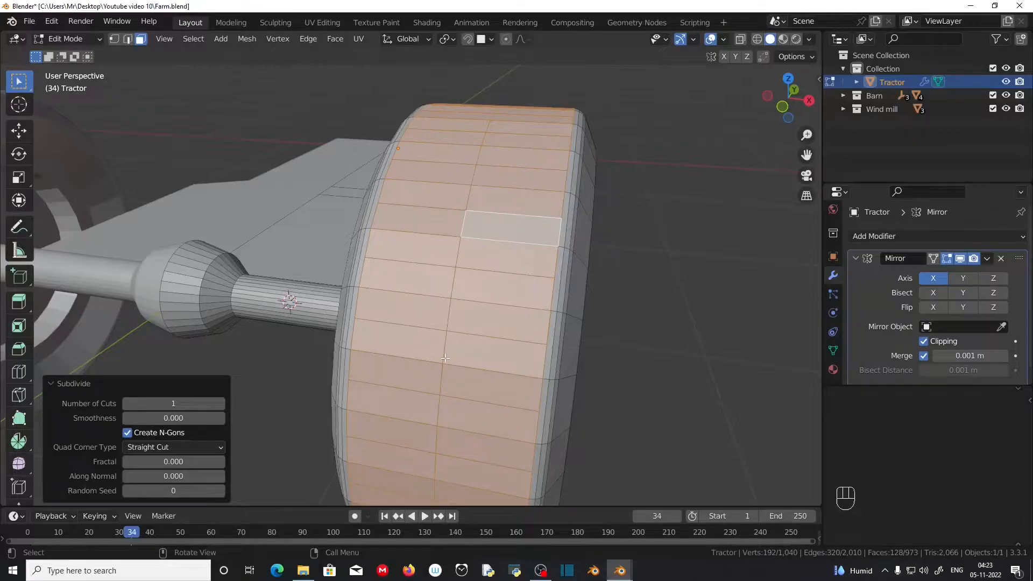
left_click(127, 39)
left_click(458, 334, "alt")
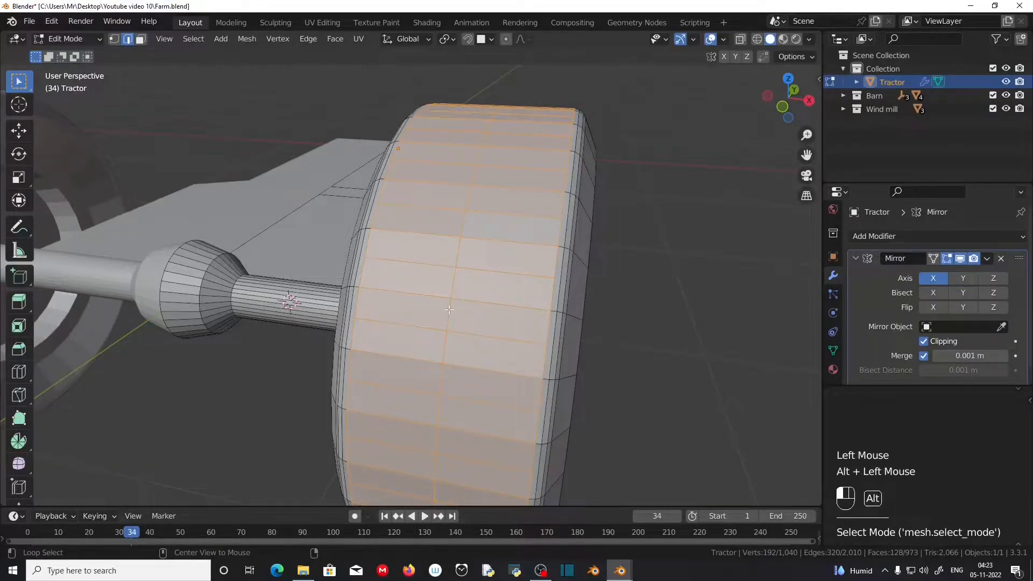
middle_click_drag(460, 336, 460, 369)
key("r")
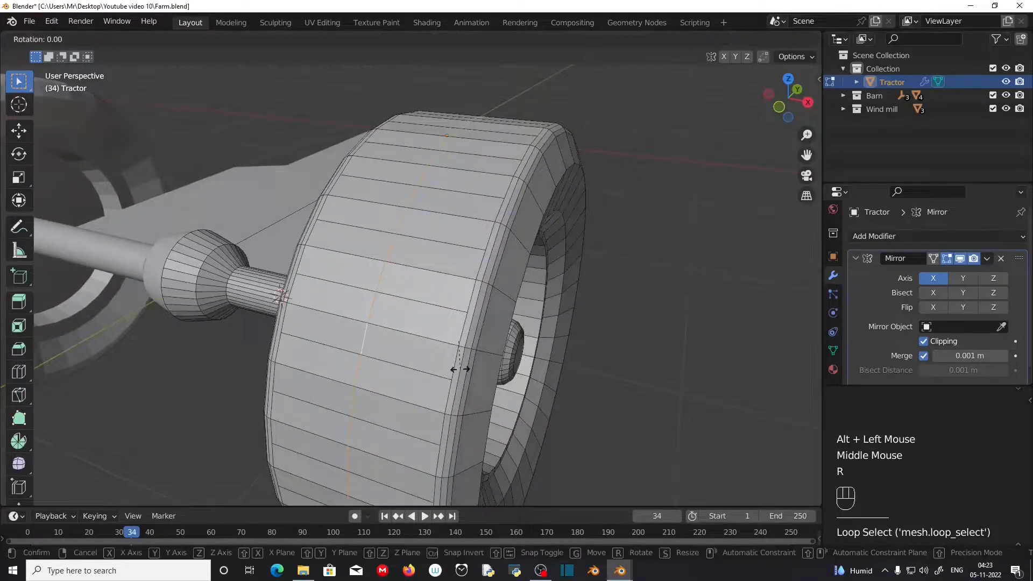
key("x")
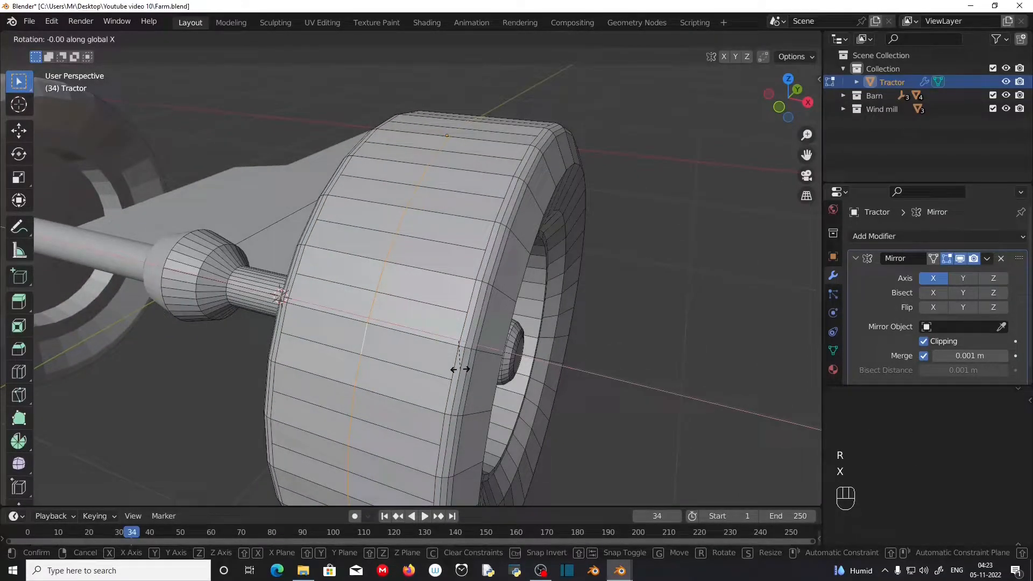
key("KP_Subtract")
key("KP_1")
key("KP_0")
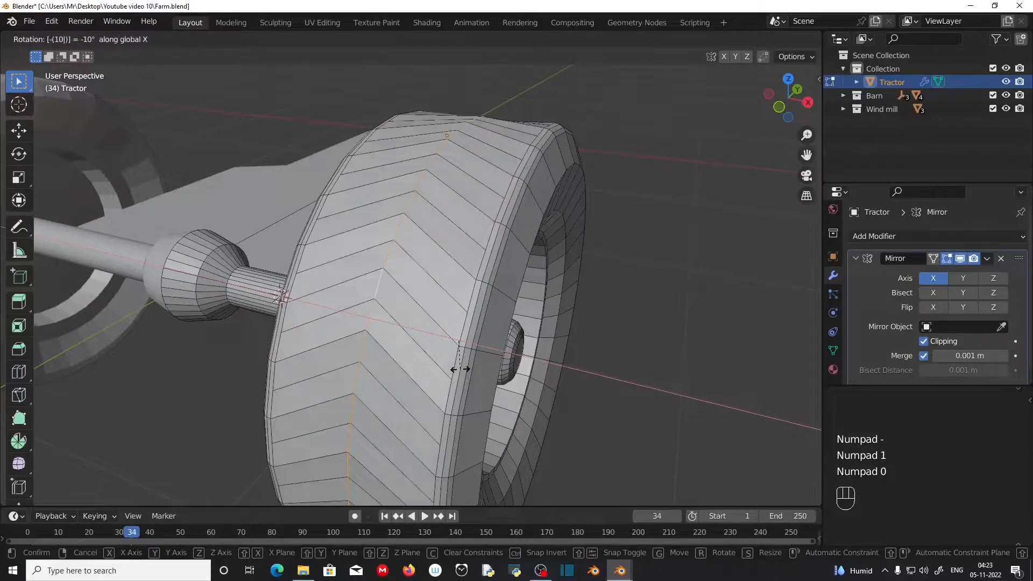
key("KP_Enter")
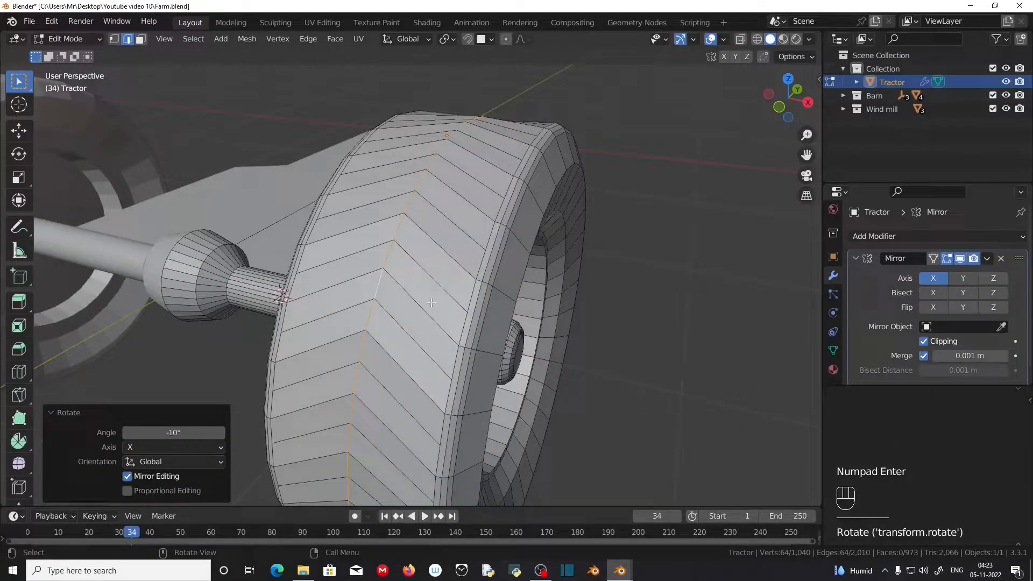
Step: Select the face loop on the outward half of the tread and apply Checker Deselect with 2 deselected and 1 selected
left_click(141, 39)
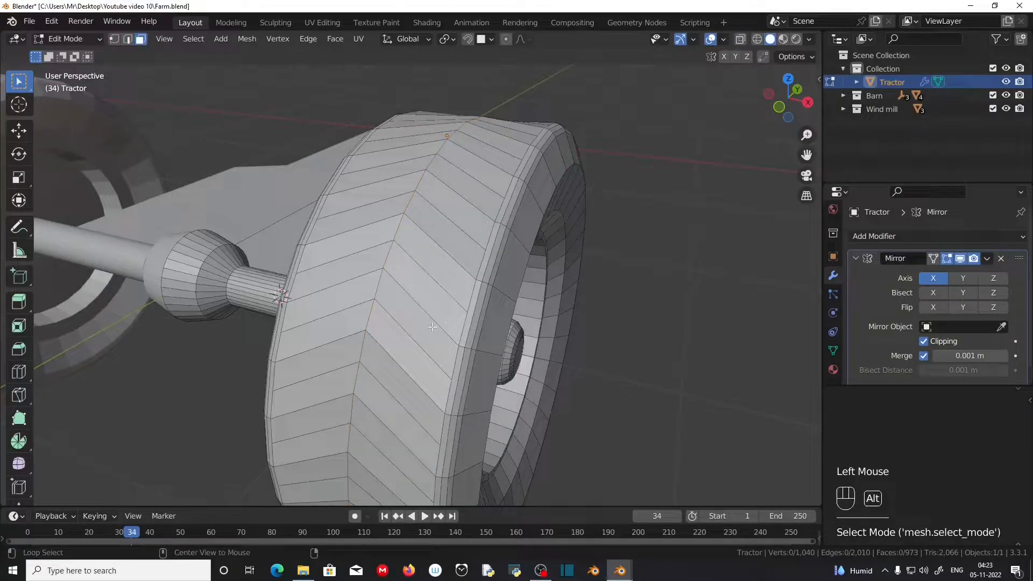
left_click(429, 322, "alt")
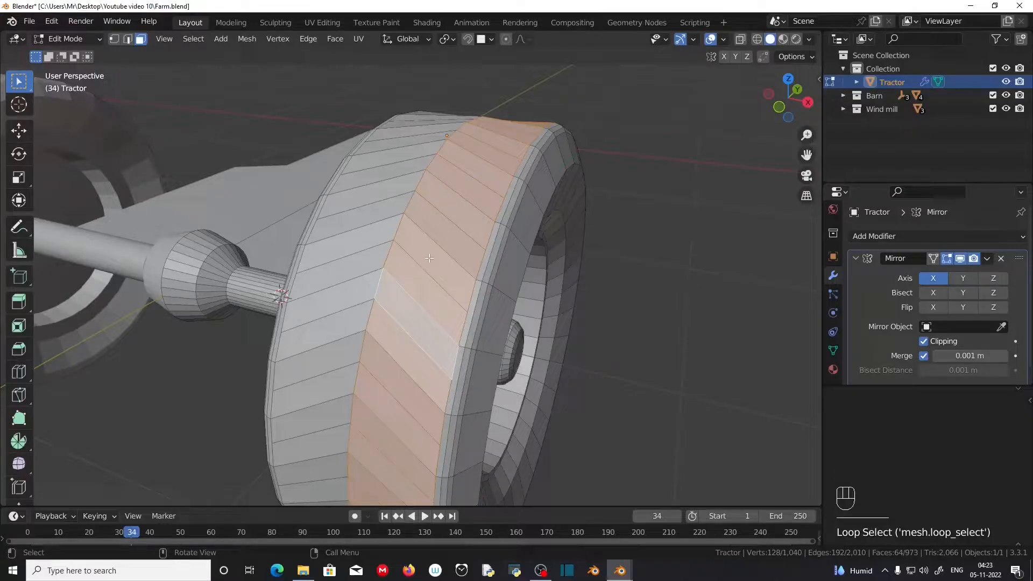
left_click(192, 39)
left_click(236, 160)
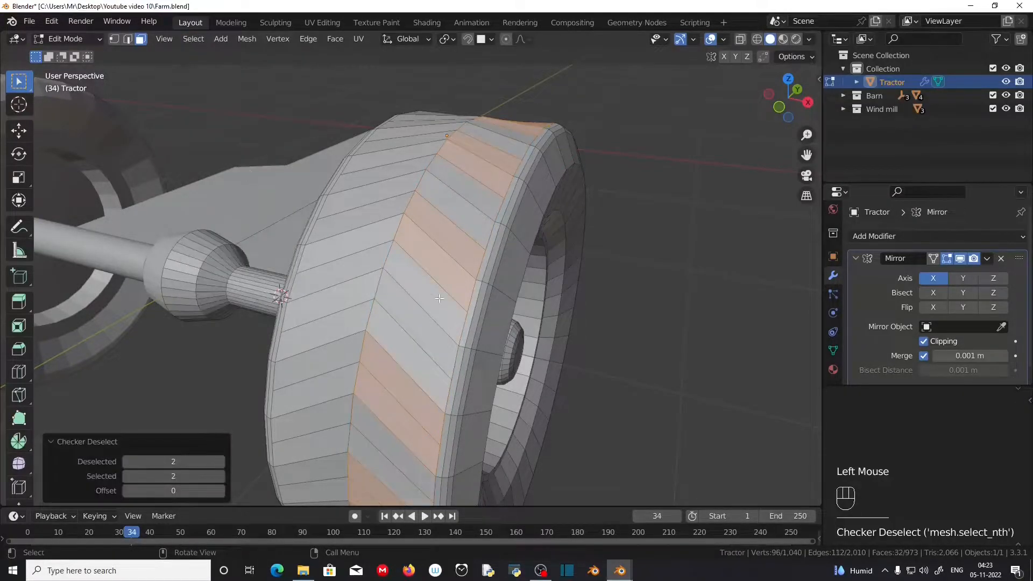
scroll(450, 291, "down", 2)
middle_click_drag(460, 283, 483, 277)
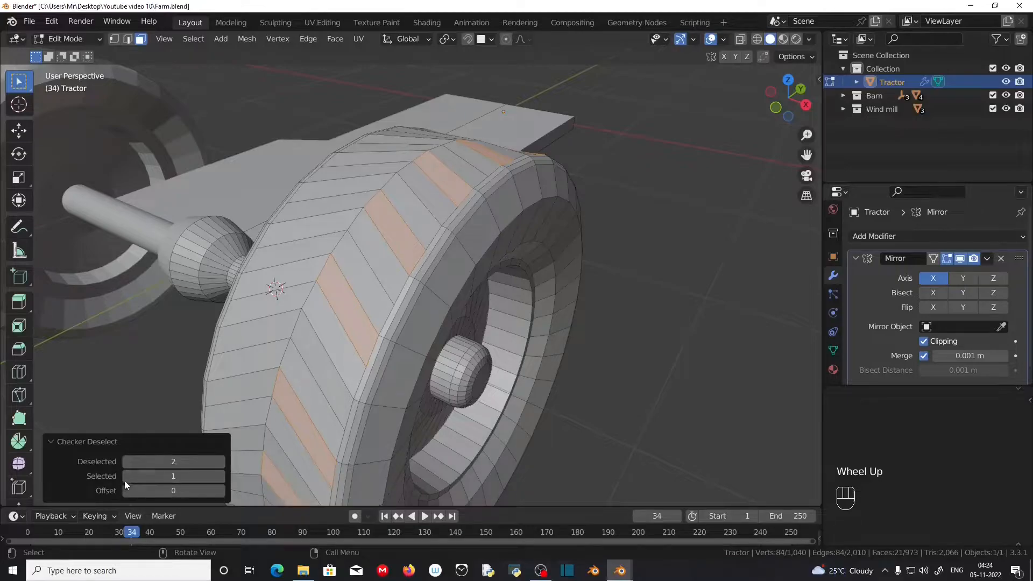
middle_click_drag(333, 293, 372, 285)
middle_click_drag(383, 365, 396, 360)
middle_click_drag(432, 294, 362, 335)
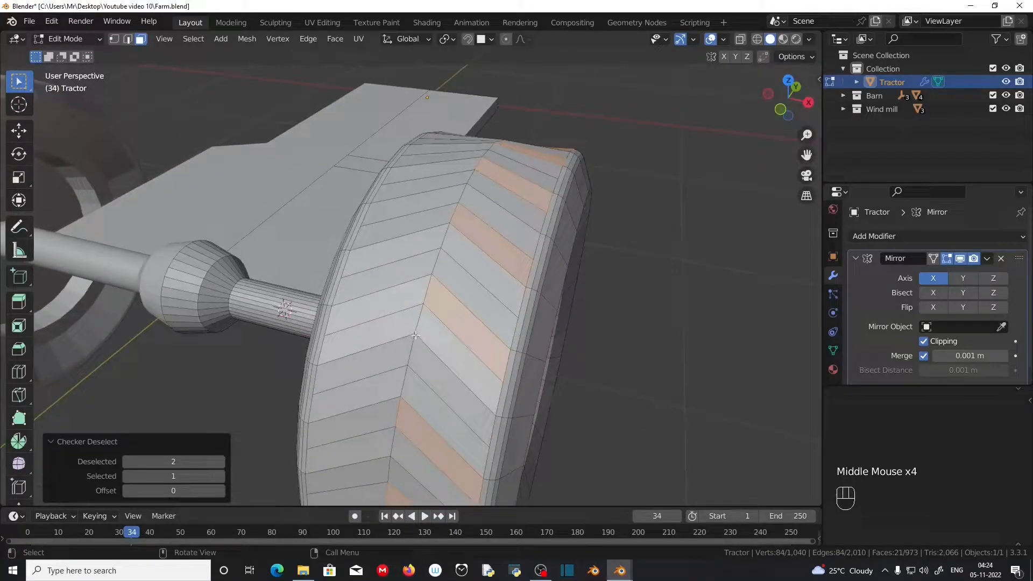
Step: Extrude the selected tread faces along their normals with an offset of 0.06 m
key("alt+e")
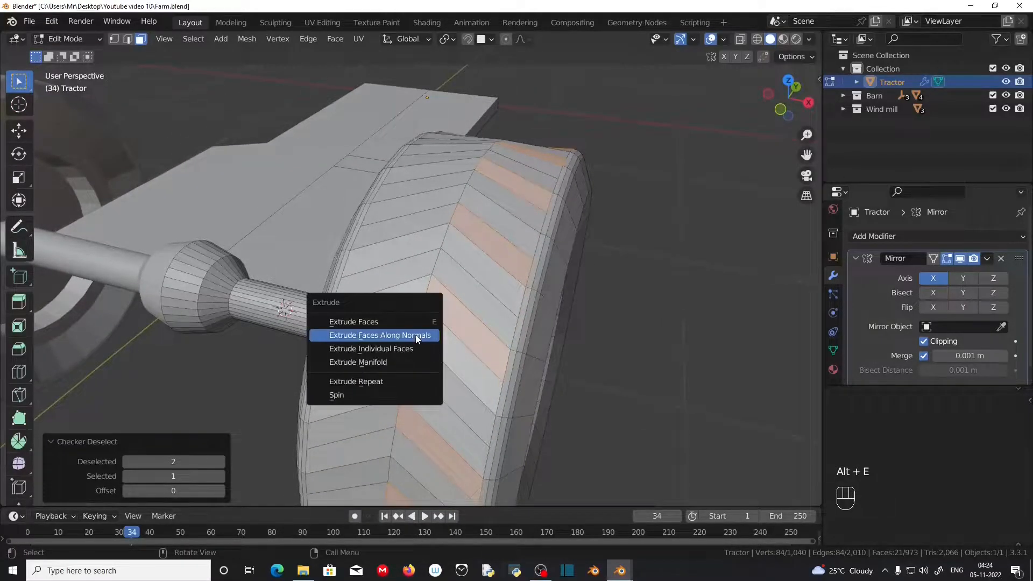
left_click(416, 334)
left_click(415, 330)
left_click(146, 447)
type(".06")
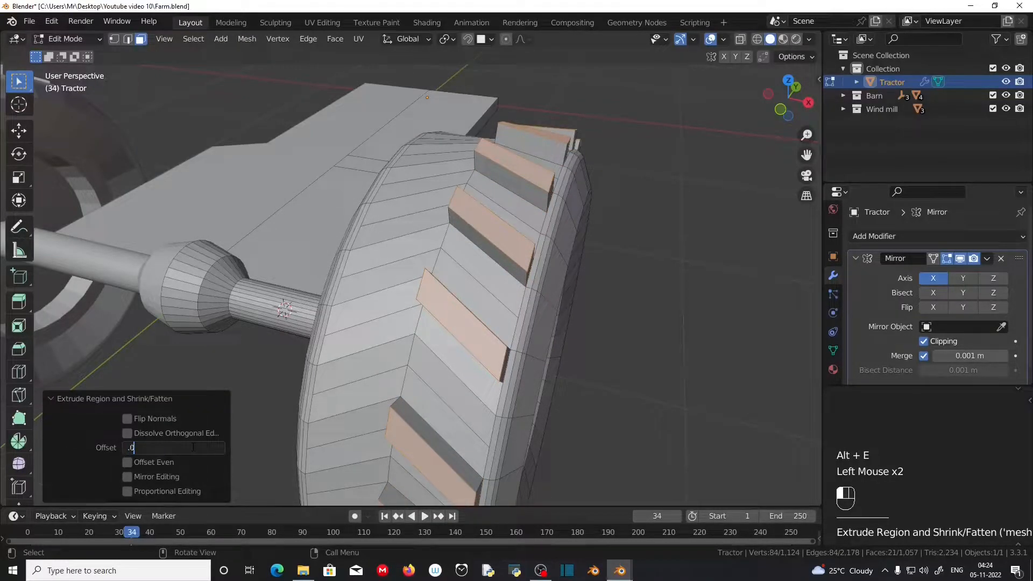
key("Return")
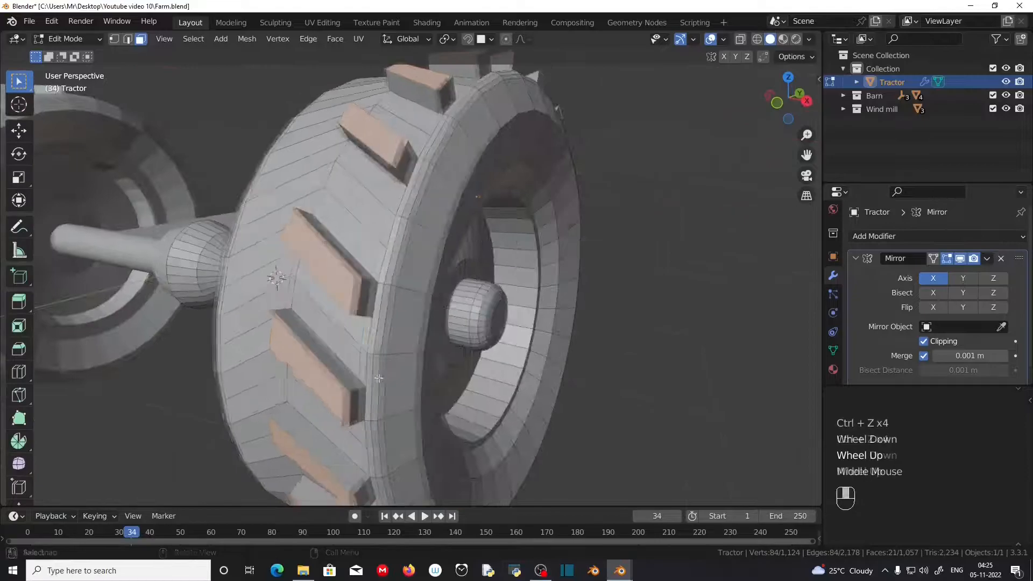
Step: Bevel the edges of the extruded tread lugs by about 0.02 m with 3 segments
middle_click_drag(395, 308, 431, 312)
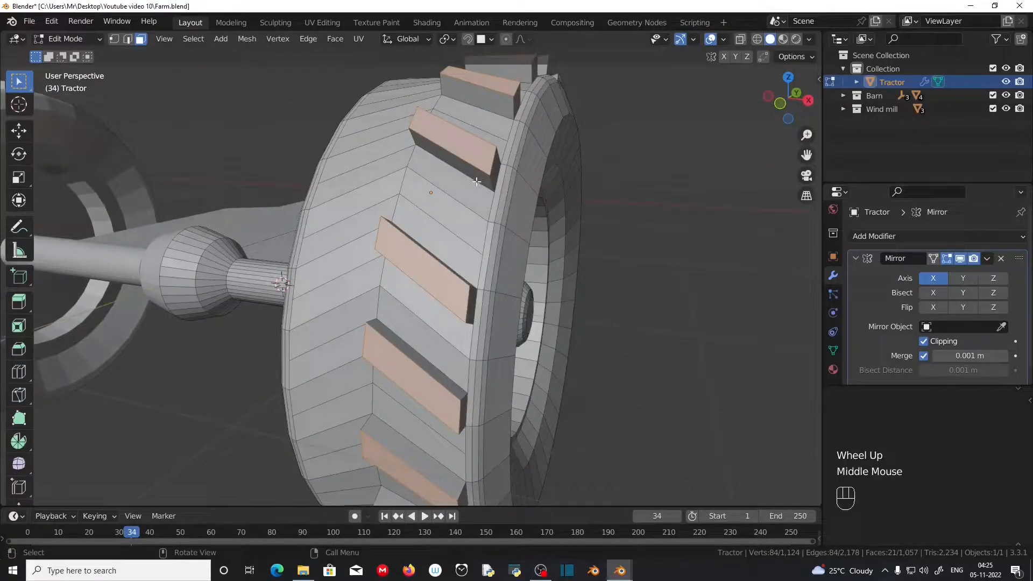
key("ctrl")
key("ctrl+b")
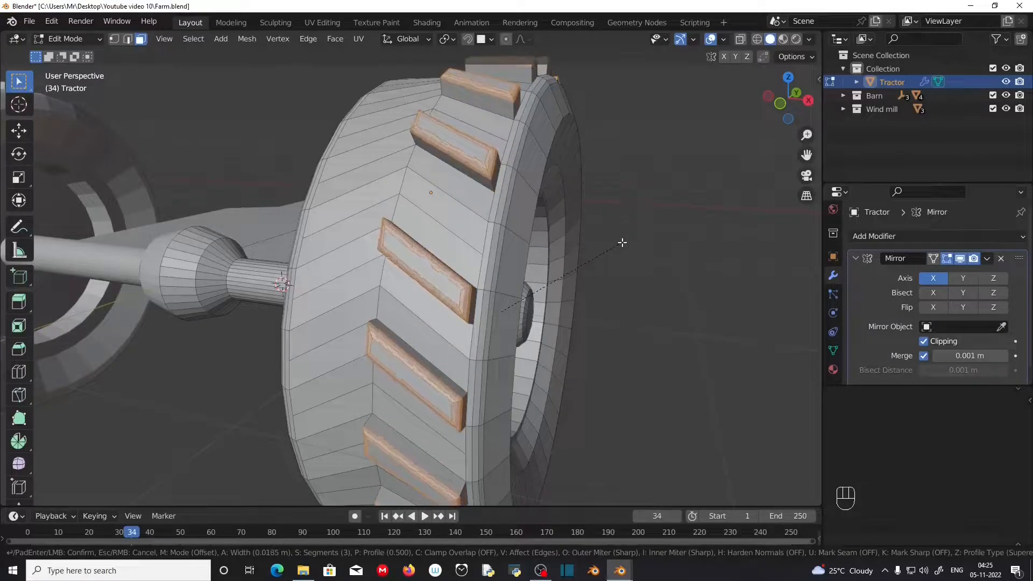
left_click(623, 242)
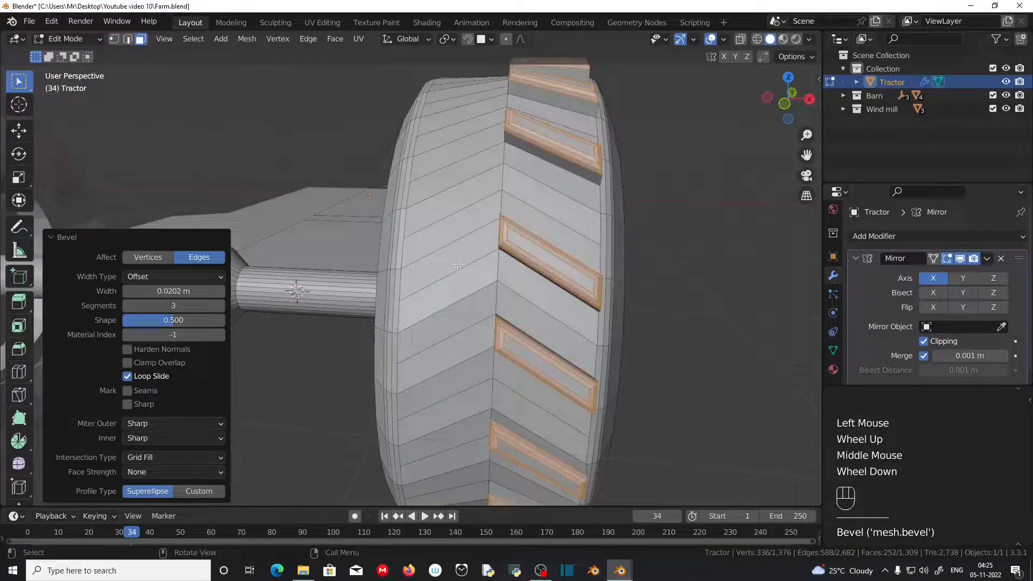
Step: Select the face loop on the axle-side half of the tread and apply Checker Deselect with 2 deselected and 1 selected
left_click(448, 259)
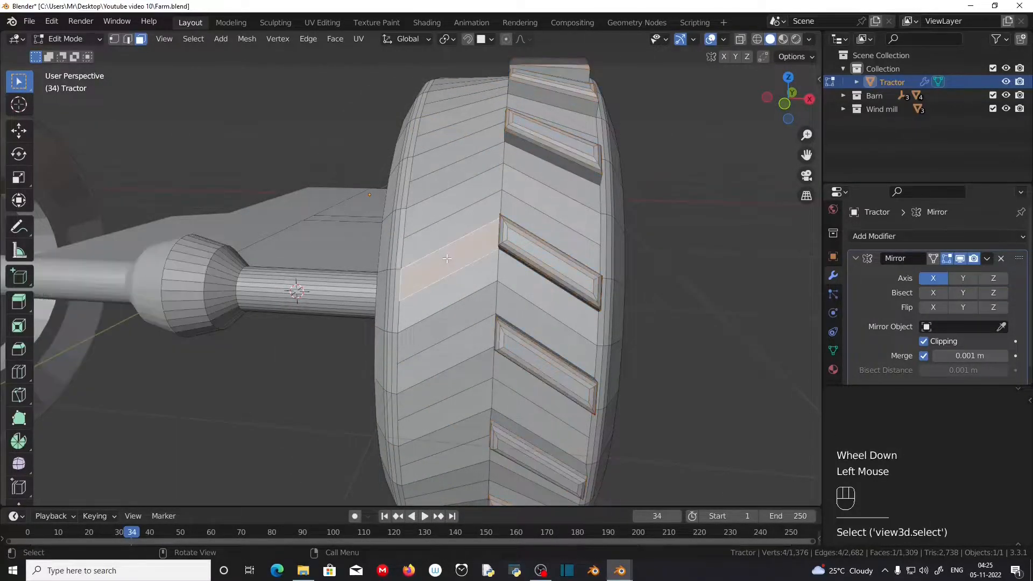
key("alt")
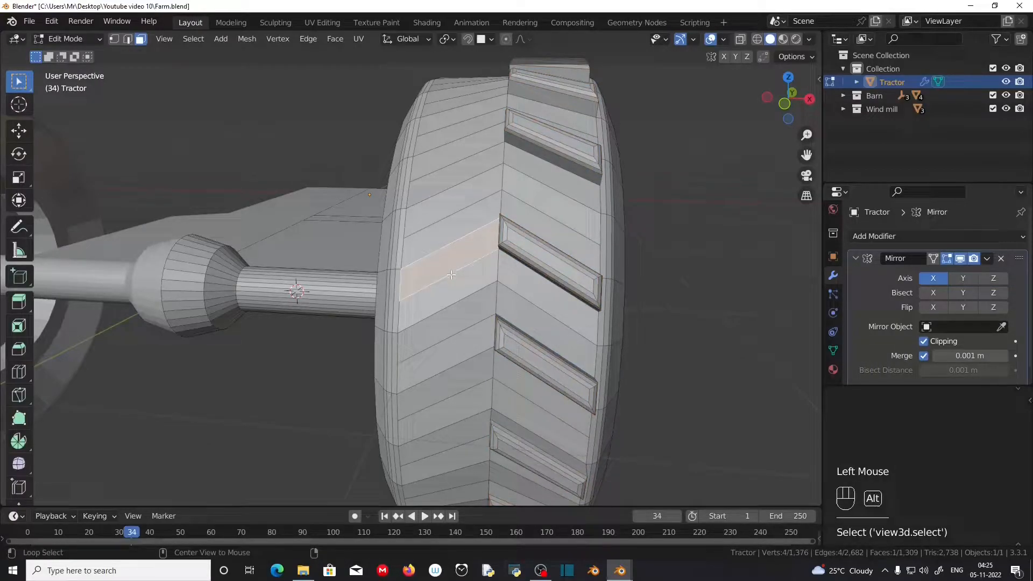
left_click(451, 275, "alt")
key("shift")
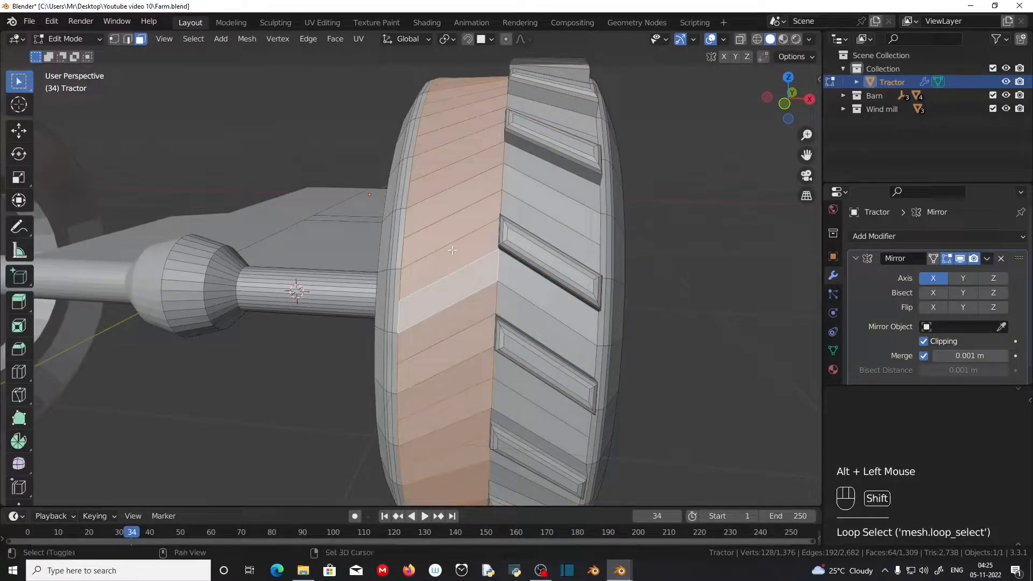
left_click(455, 258, "shift")
left_click(457, 277, "shift")
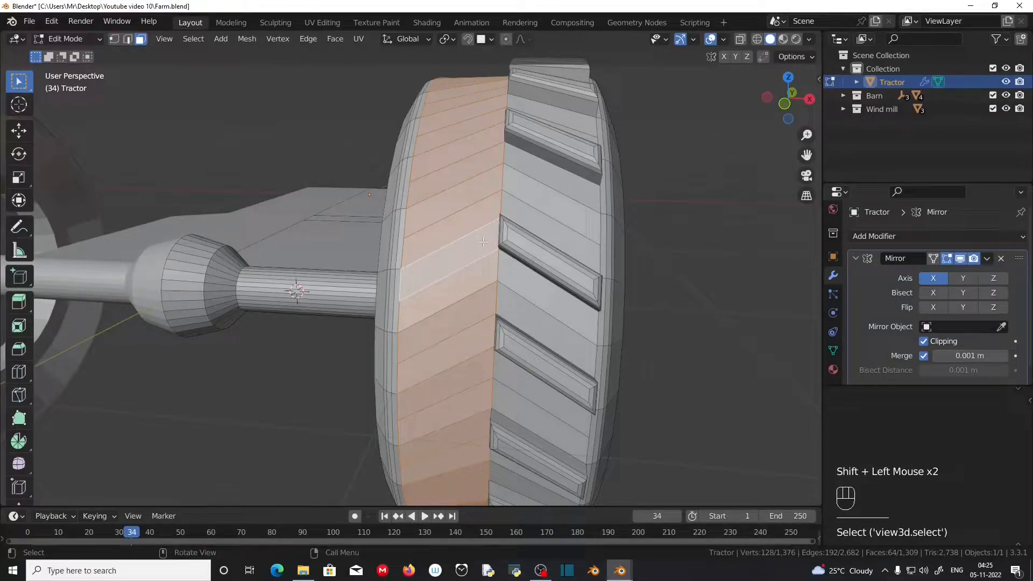
middle_click_drag(416, 277, 350, 269)
left_click(193, 39)
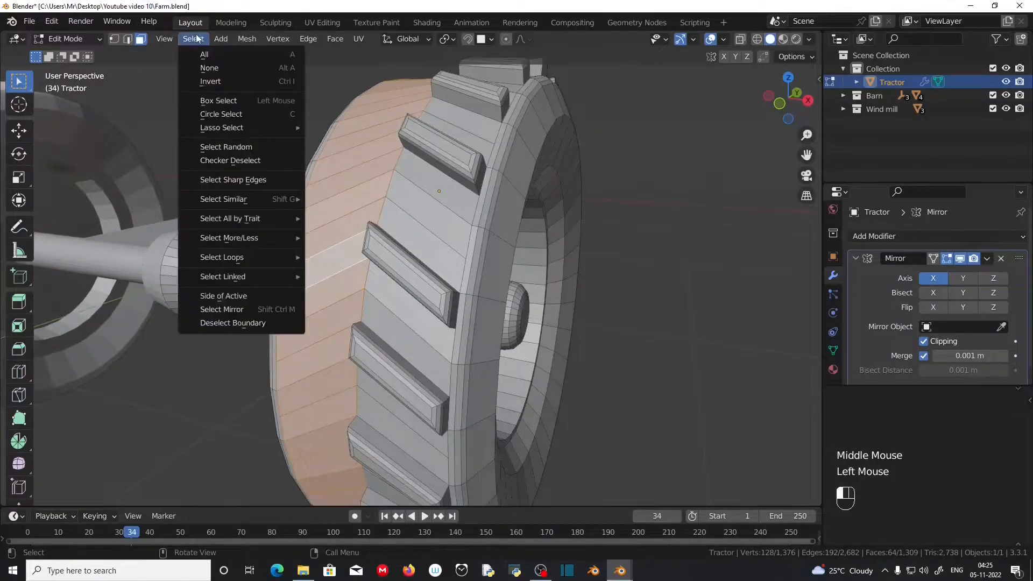
left_click(230, 160)
middle_click_drag(231, 161, 411, 357)
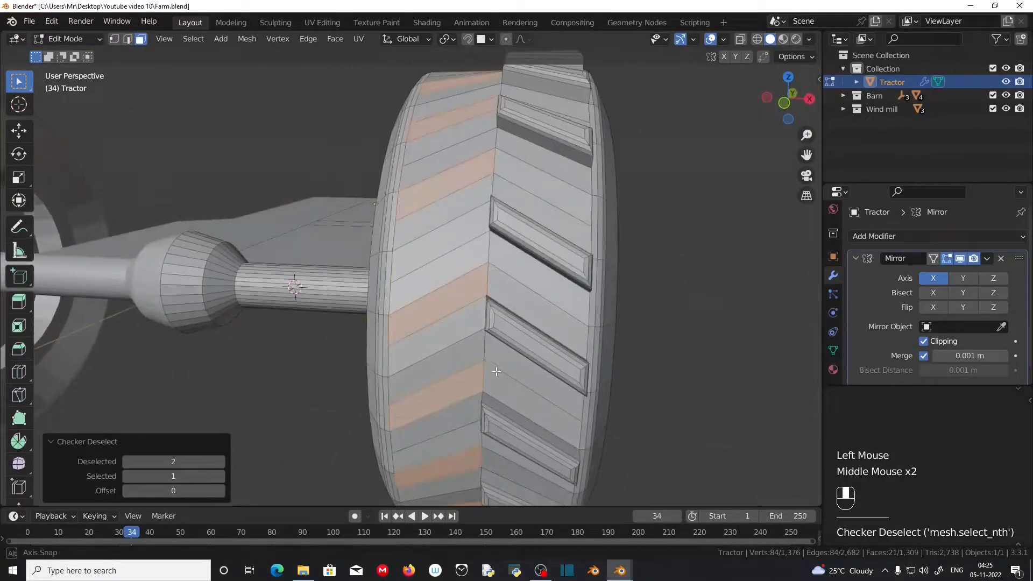
Step: Extrude the selected axle-side tread faces along their normals with an offset of 0.06 m
key("alt+e")
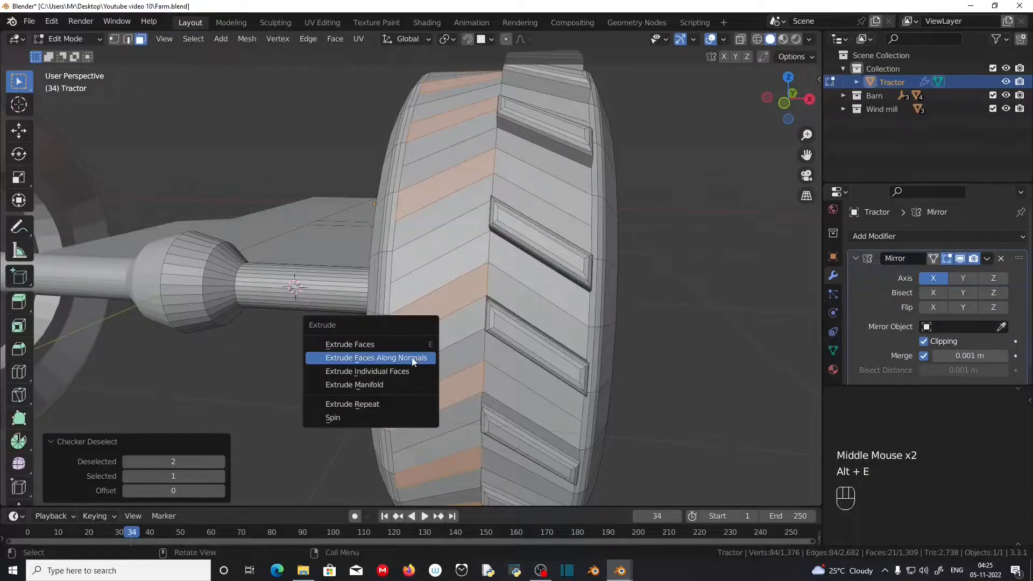
left_click(412, 357)
left_click(405, 346)
left_click(172, 447)
type(".06")
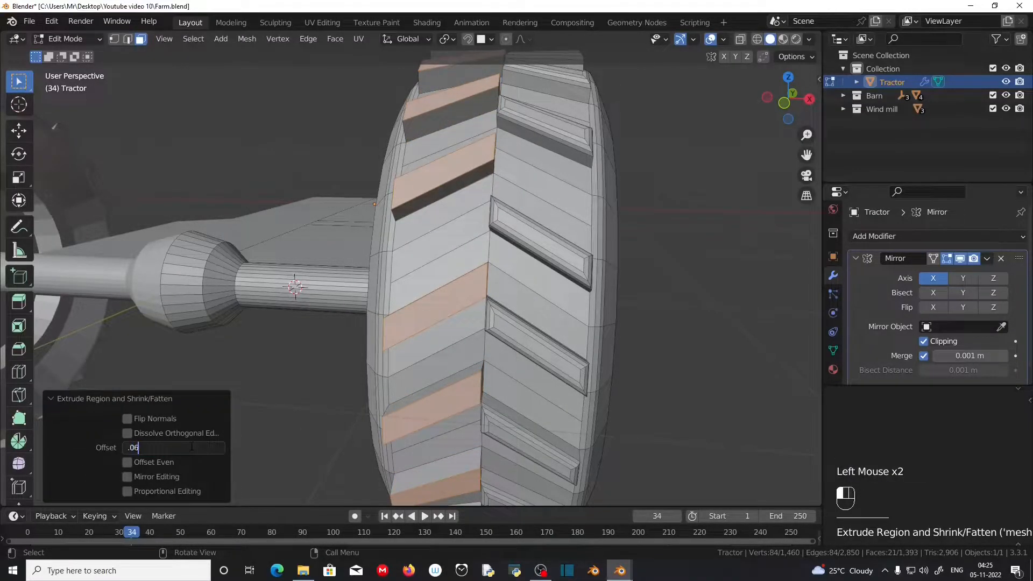
key("Return")
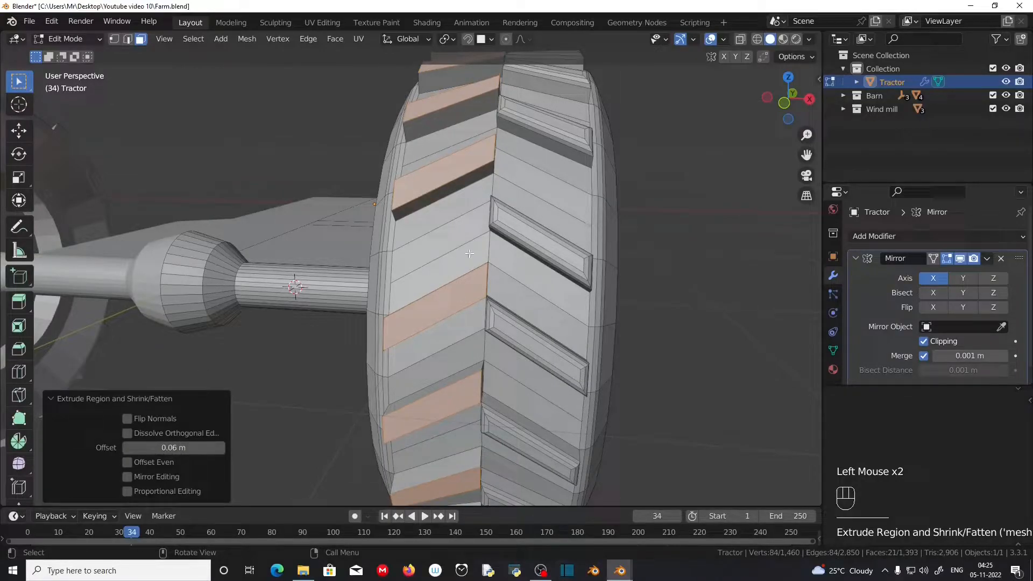
Step: Bevel the edges of the extruded axle-side tread lugs by about 0.02 m with 3 segments
middle_click_drag(469, 253, 485, 289)
key("ctrl")
key("ctrl+b")
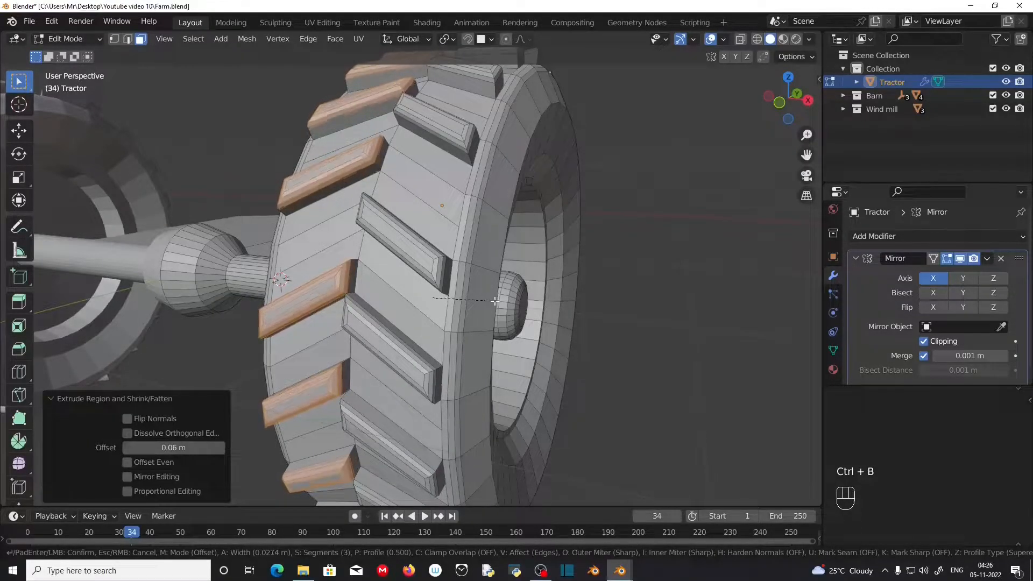
left_click(496, 301)
scroll(496, 301, "up", 2)
scroll(442, 323, "down", 3)
middle_click_drag(495, 300, 489, 326)
scroll(387, 343, "up", 2)
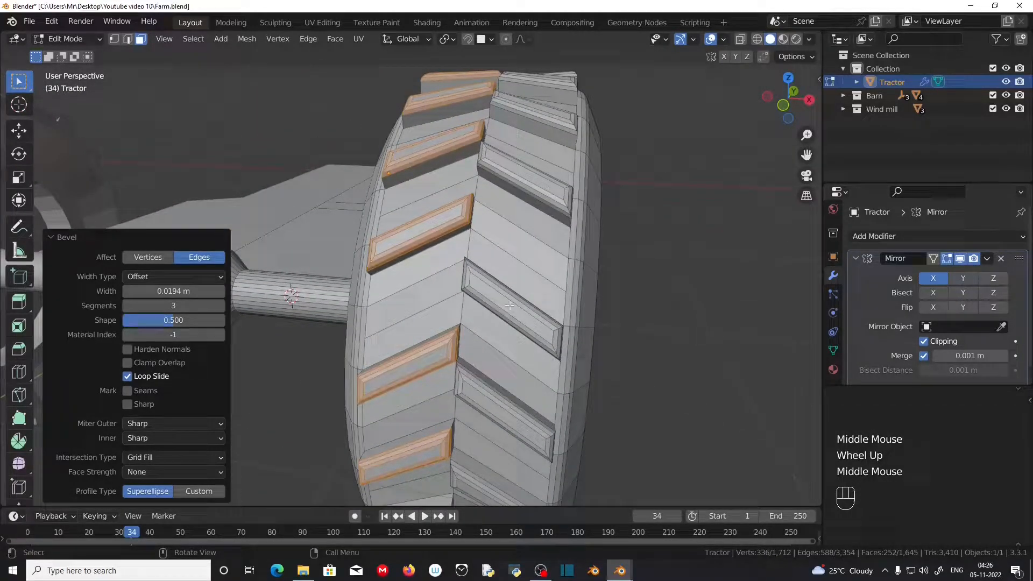
Step: Add one centred loop cut around the outward half of the tyre tread
key("ctrl")
key("ctrl+r")
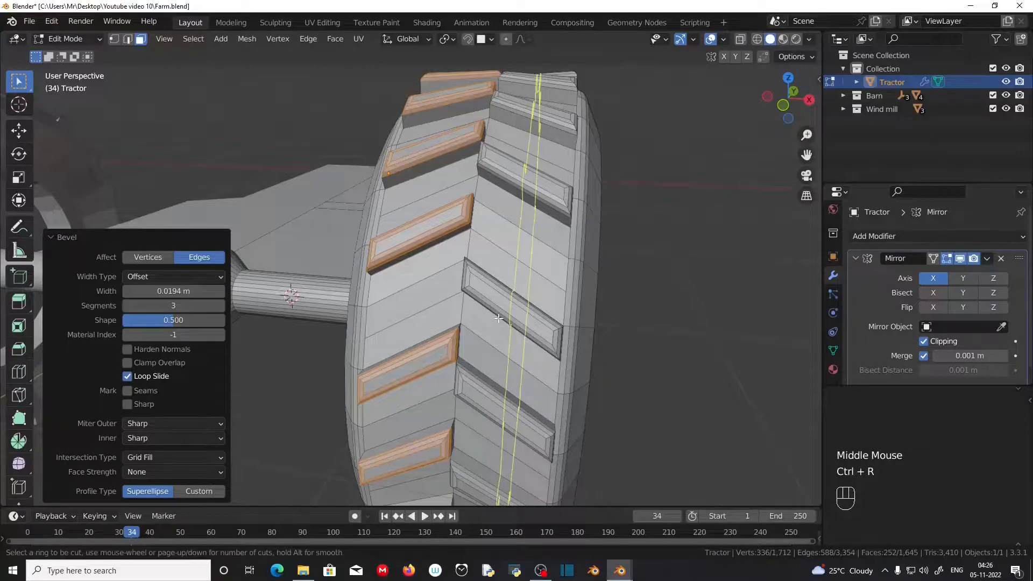
left_click(499, 318)
right_click(498, 319)
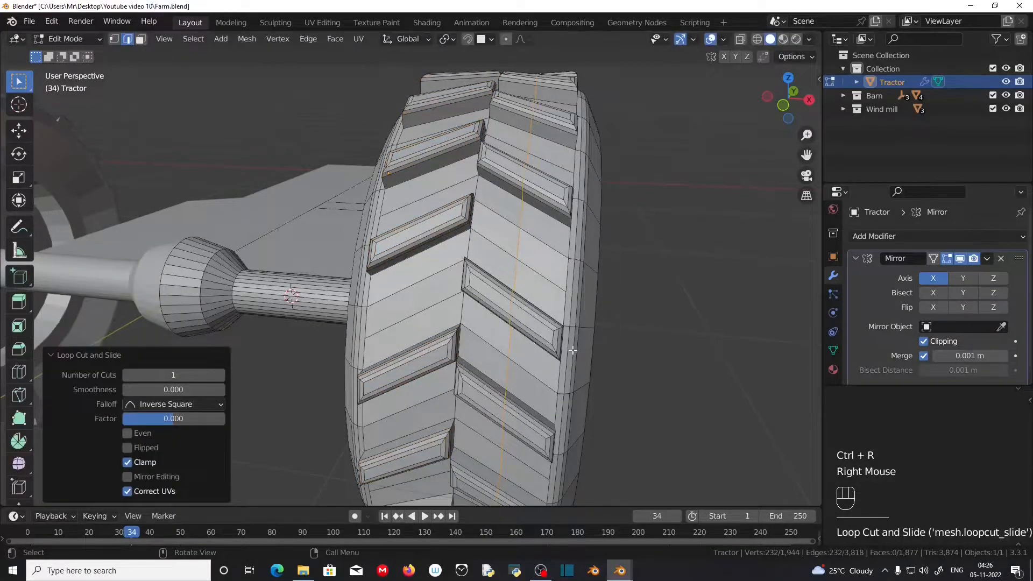
middle_click_drag(498, 318, 501, 323)
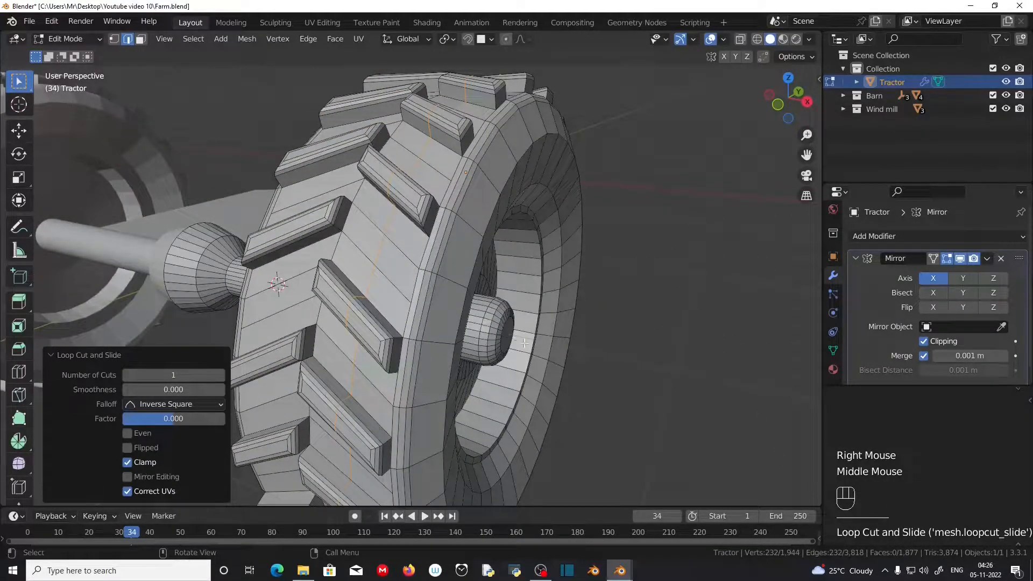
Step: Rotate the new edge loop on the outward tread half by 3.5° about the global X axis
key("r")
key("x")
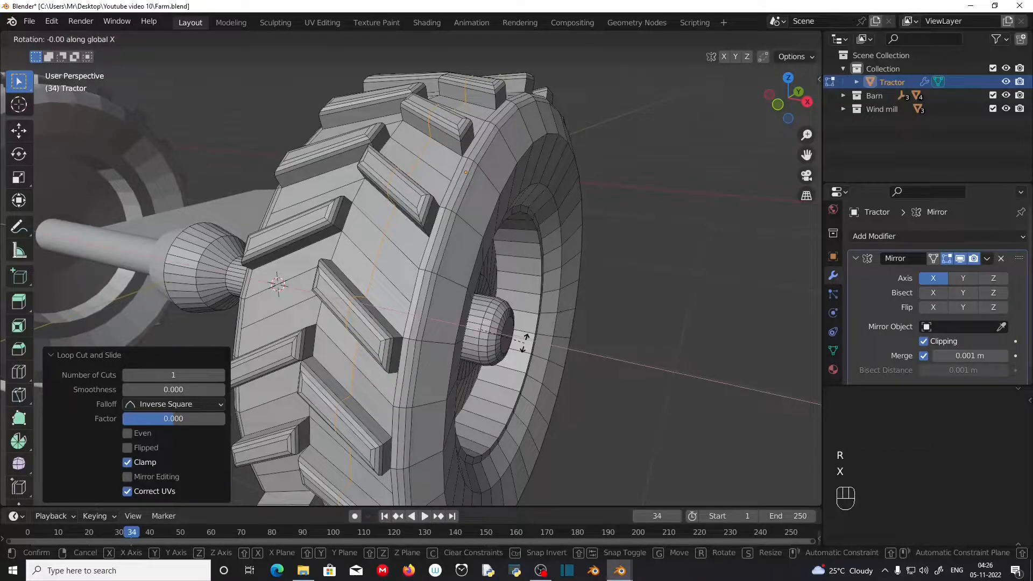
type("3.")
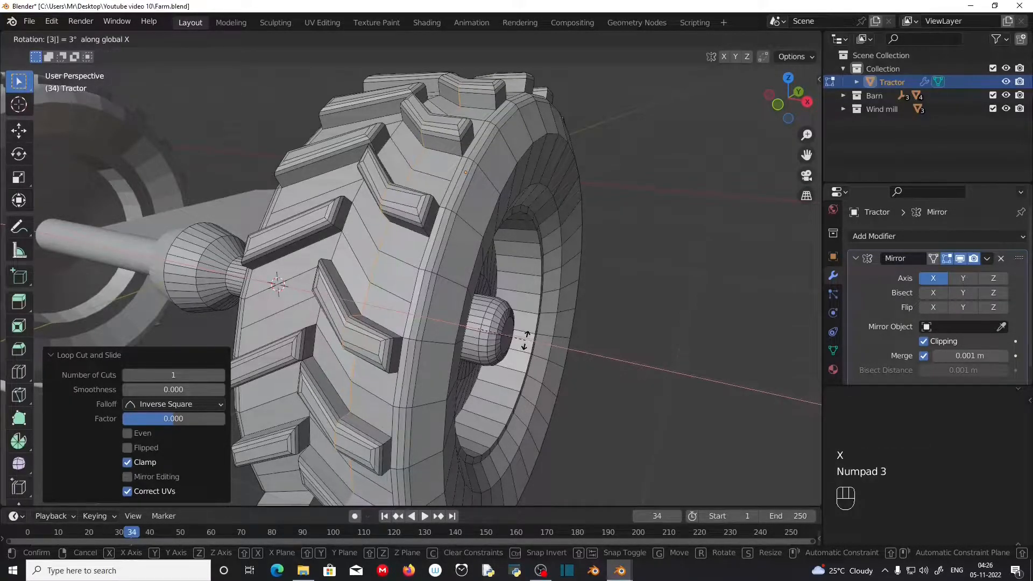
type("5")
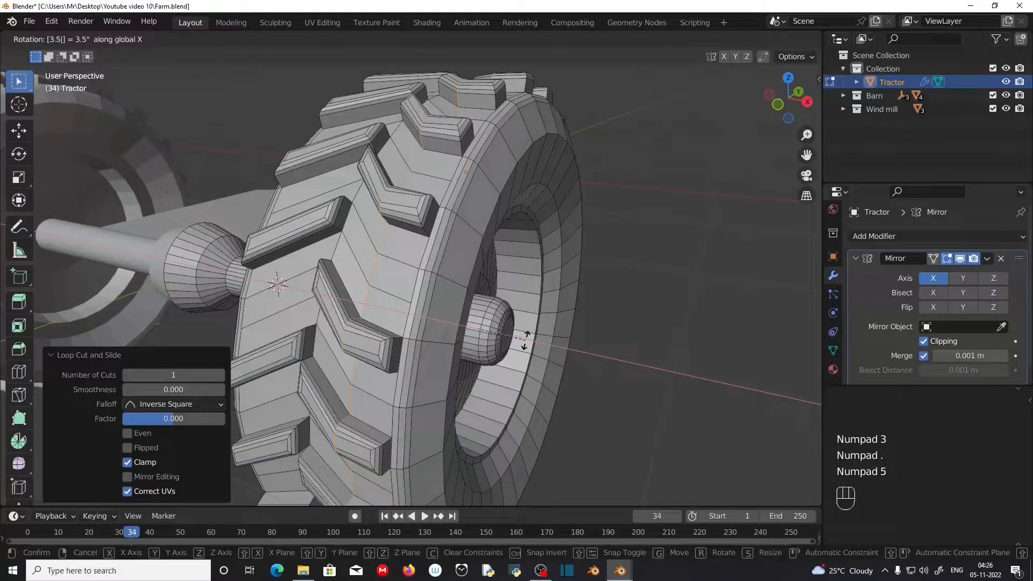
key("KP_Enter")
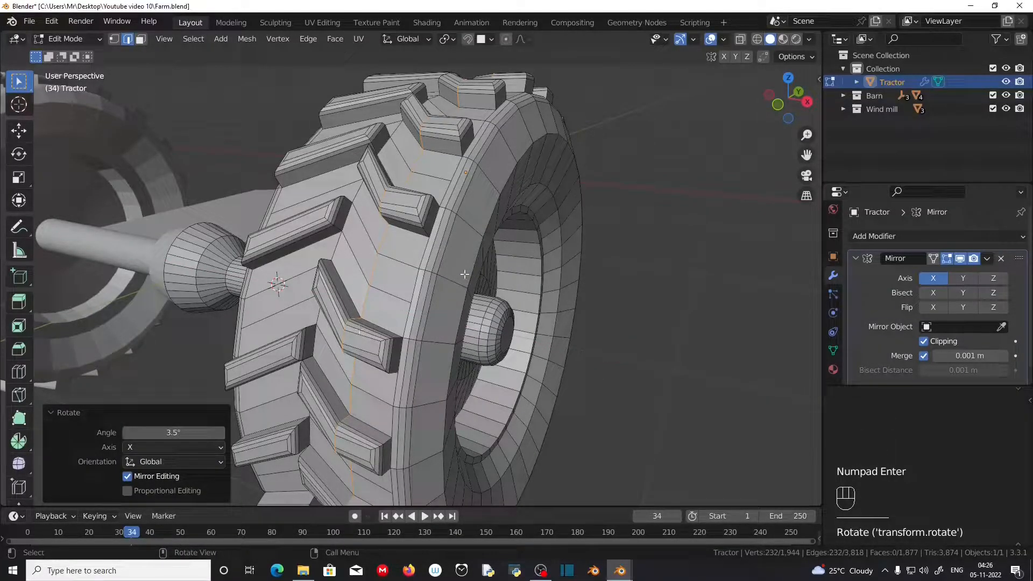
Step: Bevel the rotated outward edge loop by about 0.07 m with 3 segments to curve the lugs
key("ctrl+b")
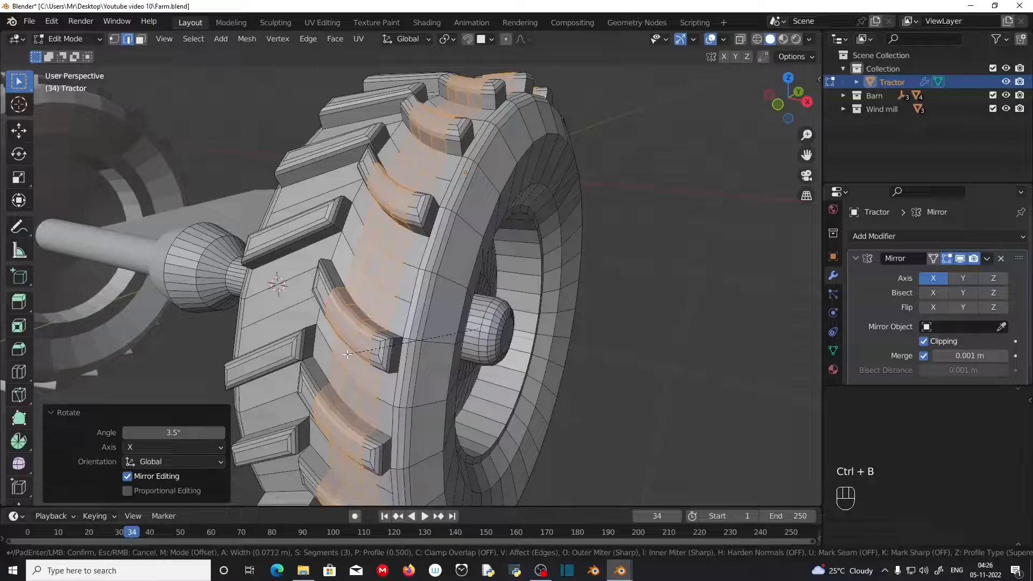
scroll(348, 354, "down", 1)
scroll(348, 354, "up", 1)
left_click(348, 355)
middle_click_drag(348, 354, 540, 184)
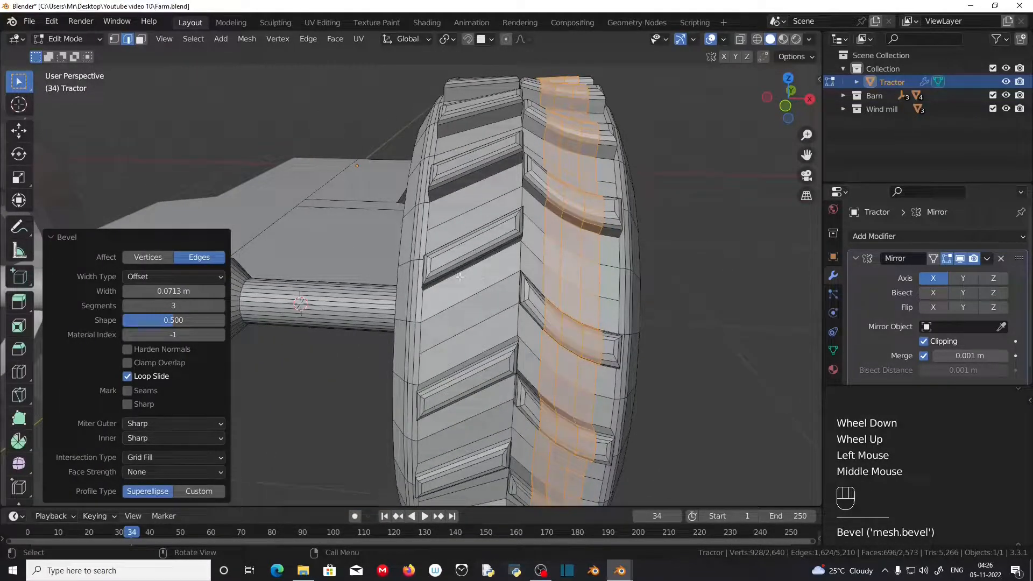
key("ctrl+z")
key("ctrl+z")
key("ctrl+shift+z")
Step: Add one centred loop cut around the axle-side half of the tyre tread
key("ctrl")
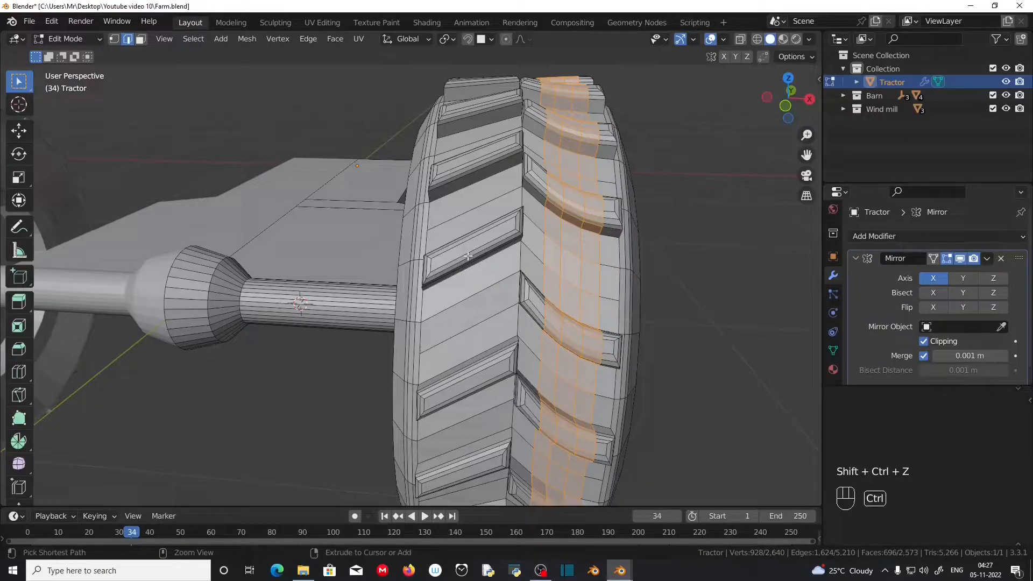
key("ctrl+r")
left_click(468, 257)
right_click(468, 257)
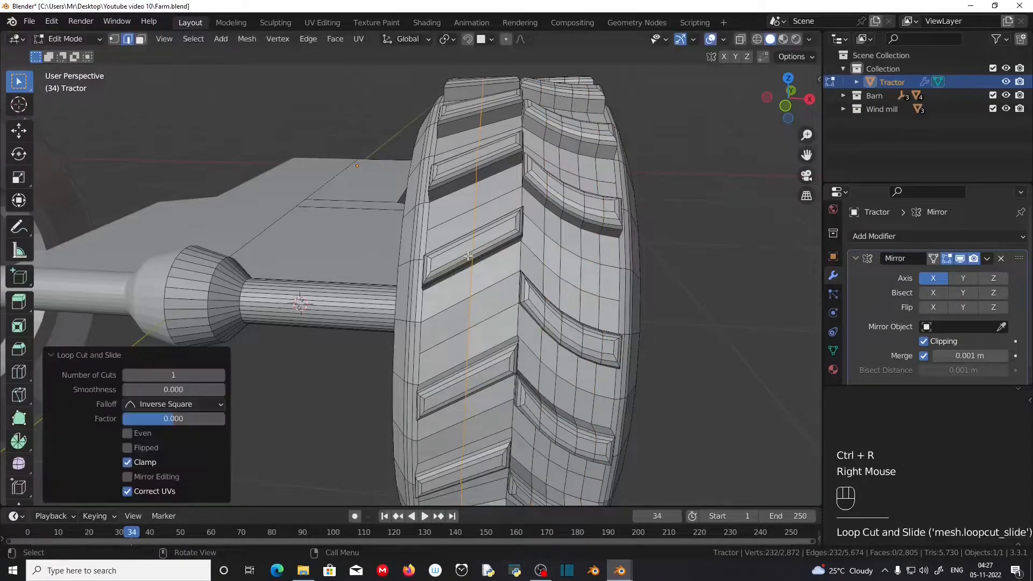
left_click(481, 240)
key("ctrl+z")
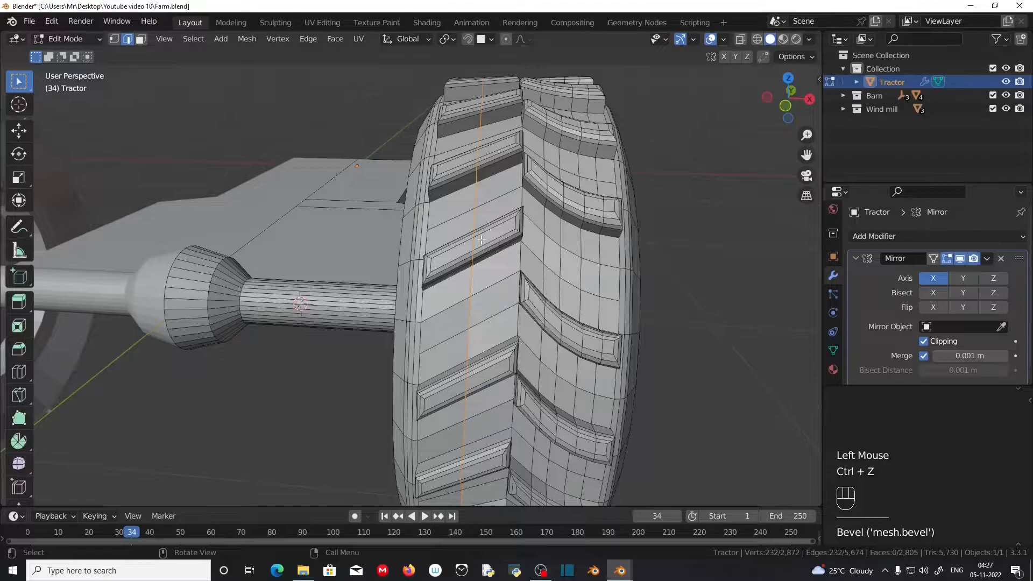
Step: Rotate the axle-side edge loop 3.5° about the global X axis and bevel it by about 0.08 m with 3 segments
key("r")
key("x")
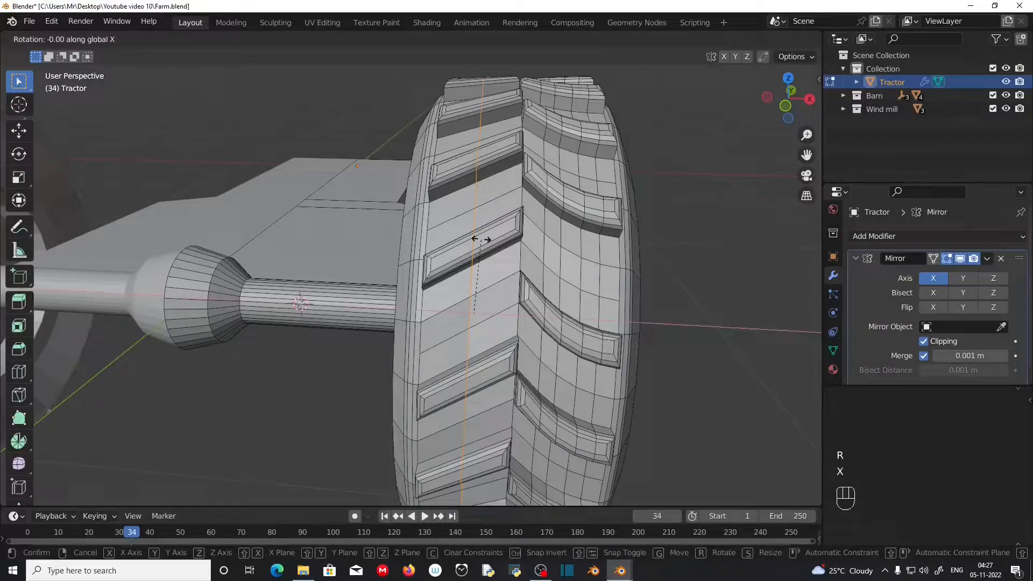
type("3.5")
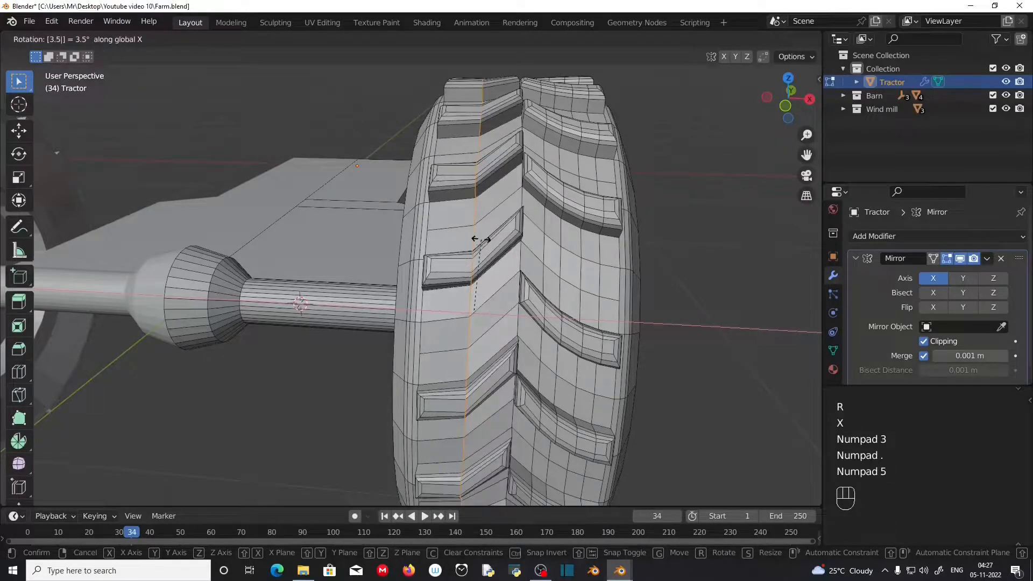
key("KP_Enter")
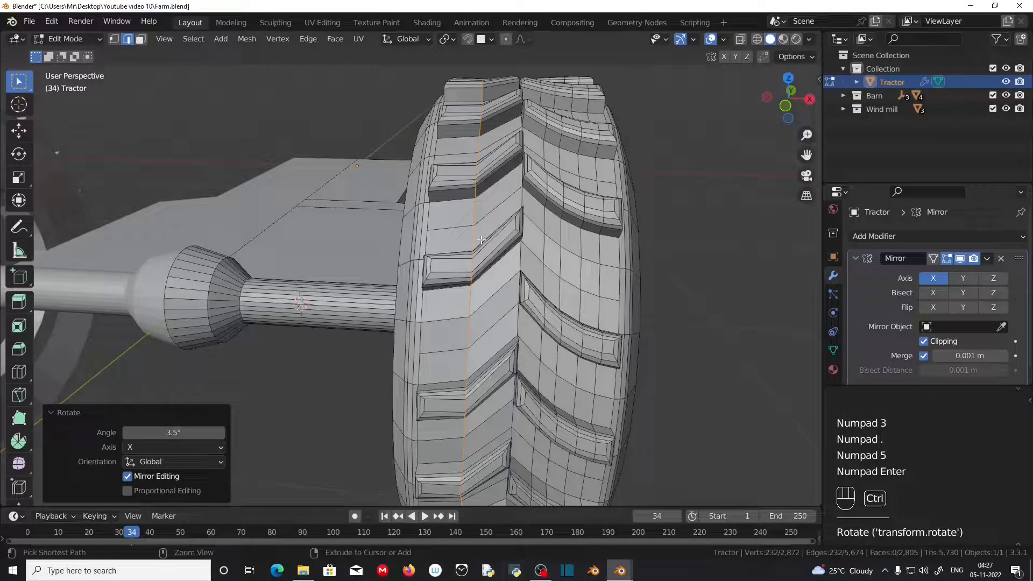
key("ctrl+b")
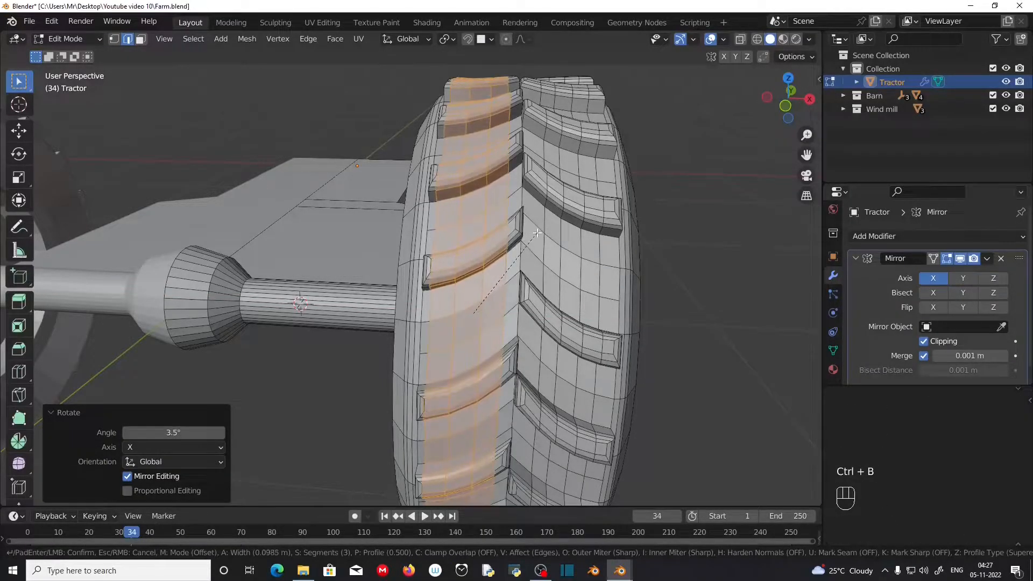
left_click(533, 236)
Step: Examine the curved treads of the rear wheel and its position on the axle from several angles
scroll(541, 264, "down", 2)
middle_click_drag(547, 286, 673, 267)
scroll(525, 295, "down", 1)
middle_click_drag(525, 295, 377, 303)
scroll(377, 303, "down", 2)
middle_click_drag(376, 303, 358, 304)
scroll(560, 339, "up", 3)
middle_click_drag(560, 339, 235, 326)
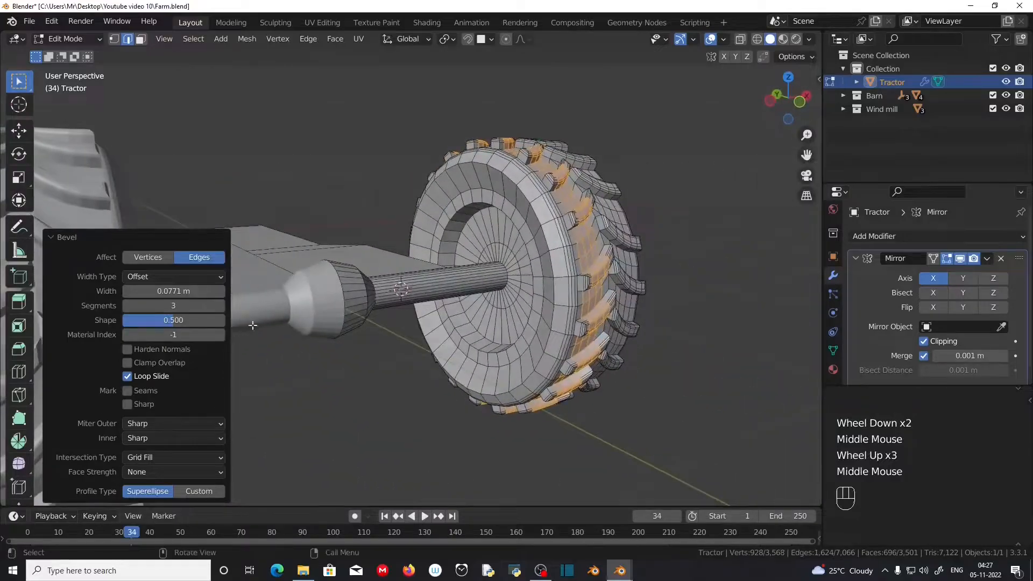
Step: Add a loop cut across the front section of the chassis, slid toward the front end with a factor of about 0.785
scroll(323, 323, "down", 2)
middle_click_drag(323, 323, 665, 266)
scroll(558, 317, "up", 1)
key("ctrl+r")
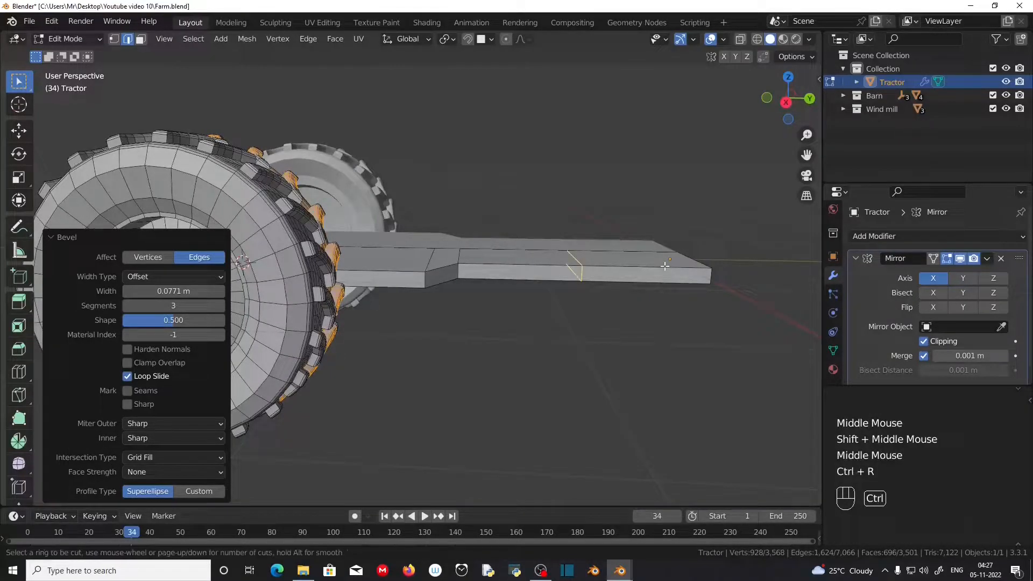
left_click(667, 265)
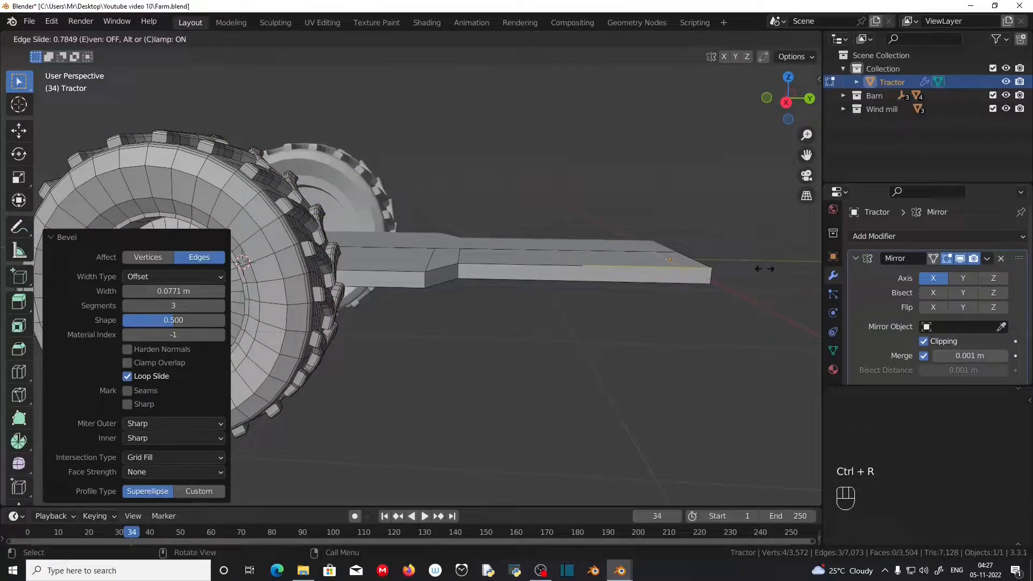
left_click(764, 269)
Step: Select the underside face at the chassis's front end and extrude it downward about 0.05 m
middle_click_drag(764, 269, 700, 279)
scroll(685, 318, "up", 2)
middle_click_drag(685, 318, 579, 137)
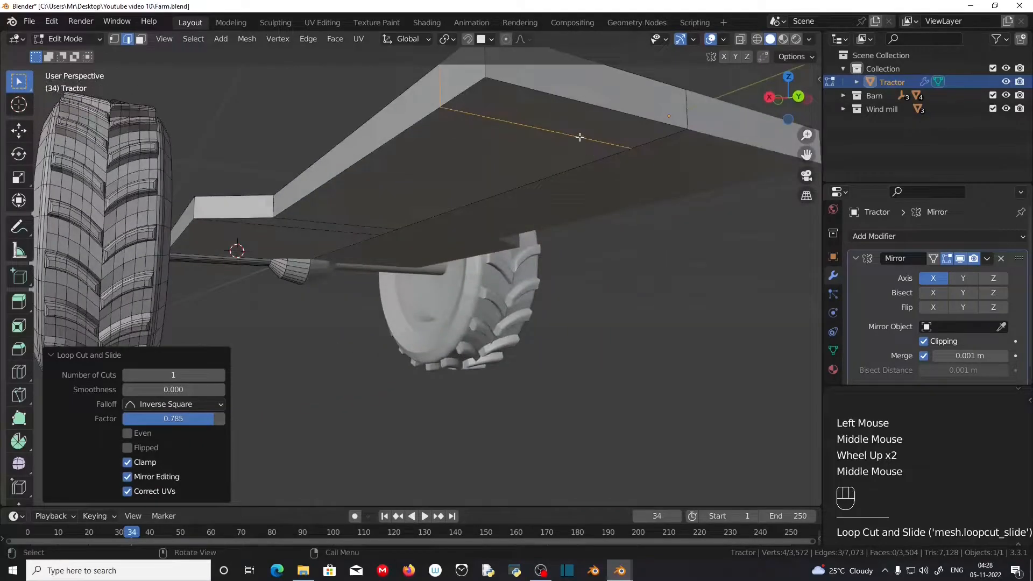
left_click(140, 38)
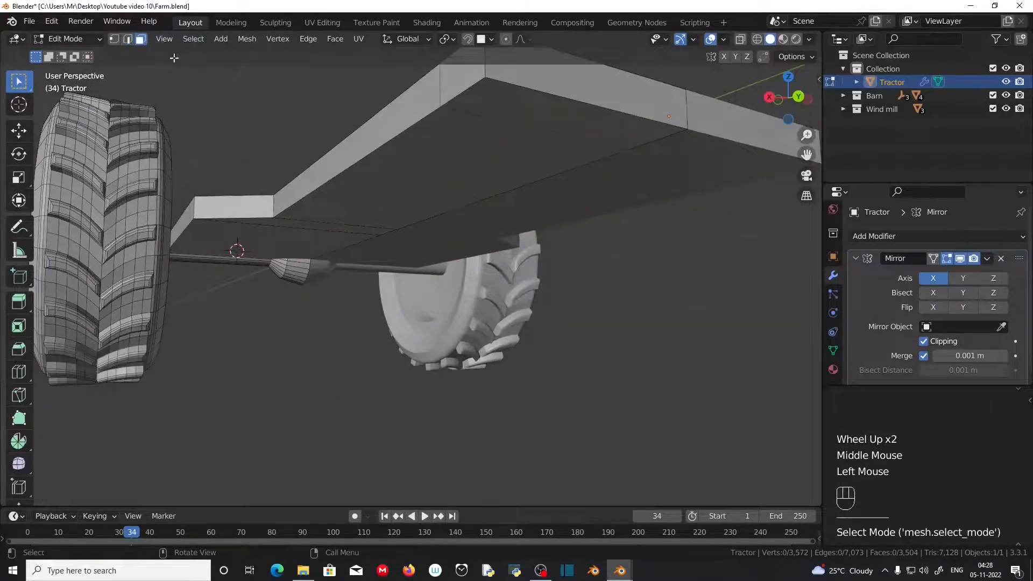
left_click(547, 132)
middle_click_drag(547, 132, 553, 302)
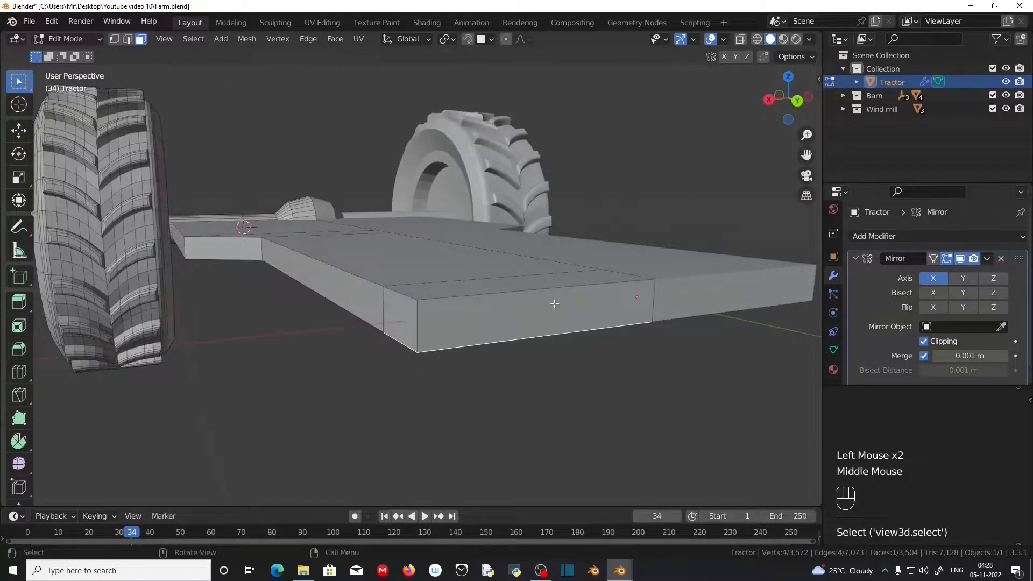
key("KP_3")
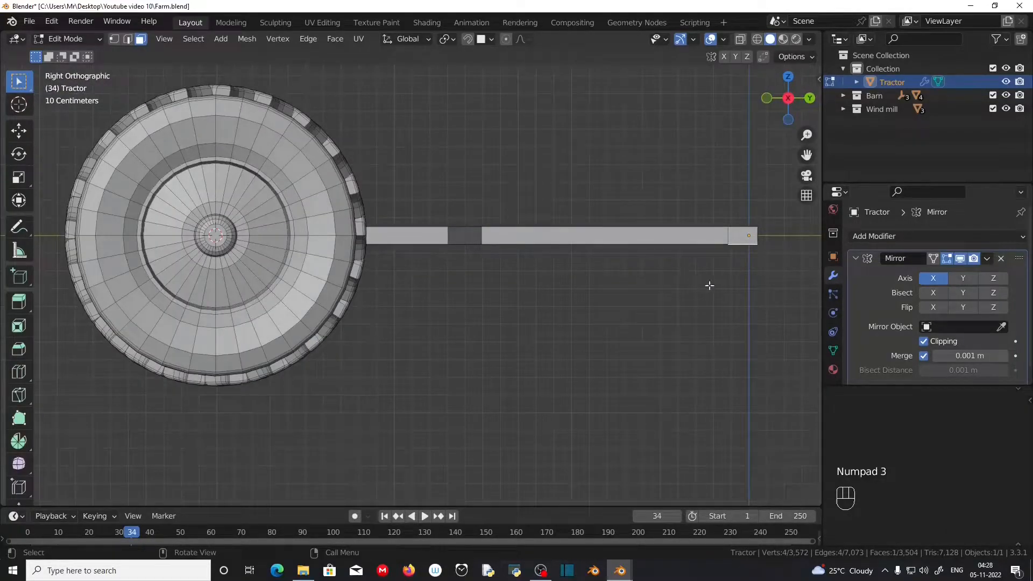
key("e")
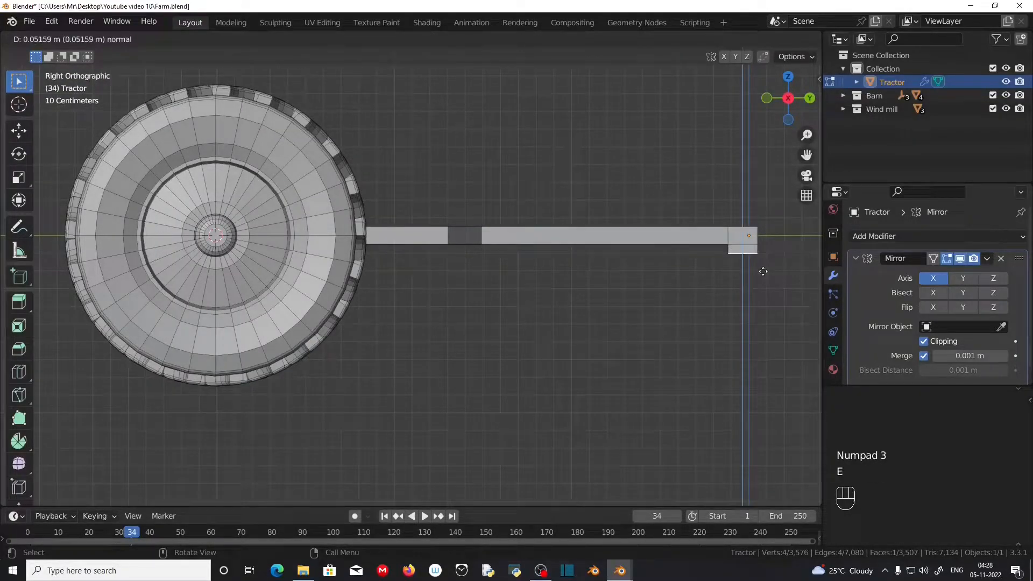
left_click(763, 271)
middle_click_drag(763, 272, 632, 302)
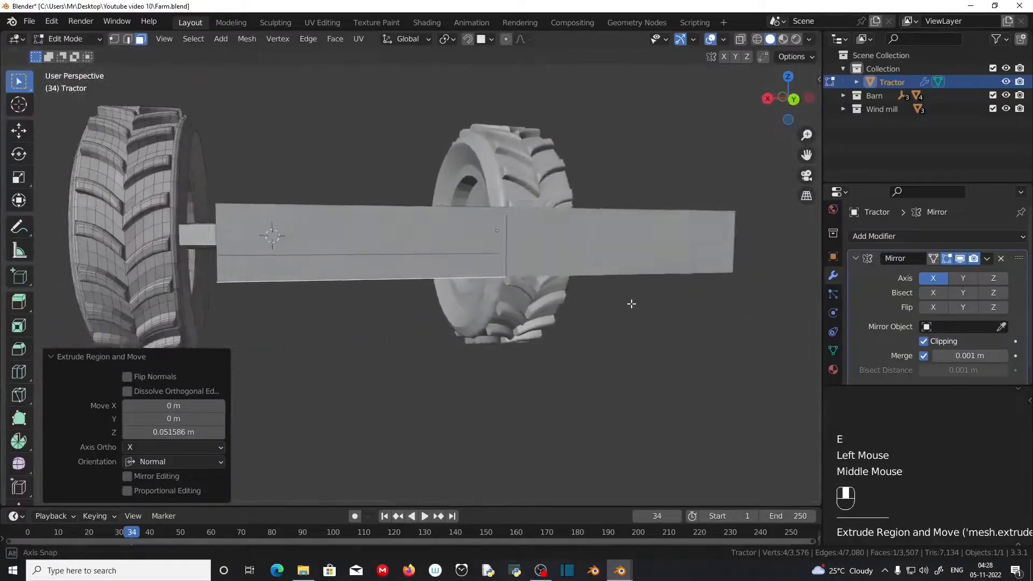
Step: Move the extruded underside face about 0.41 m along negative X, toward the chassis centre, to taper the block
key("Escape")
key("g")
mouse_move(254, 404)
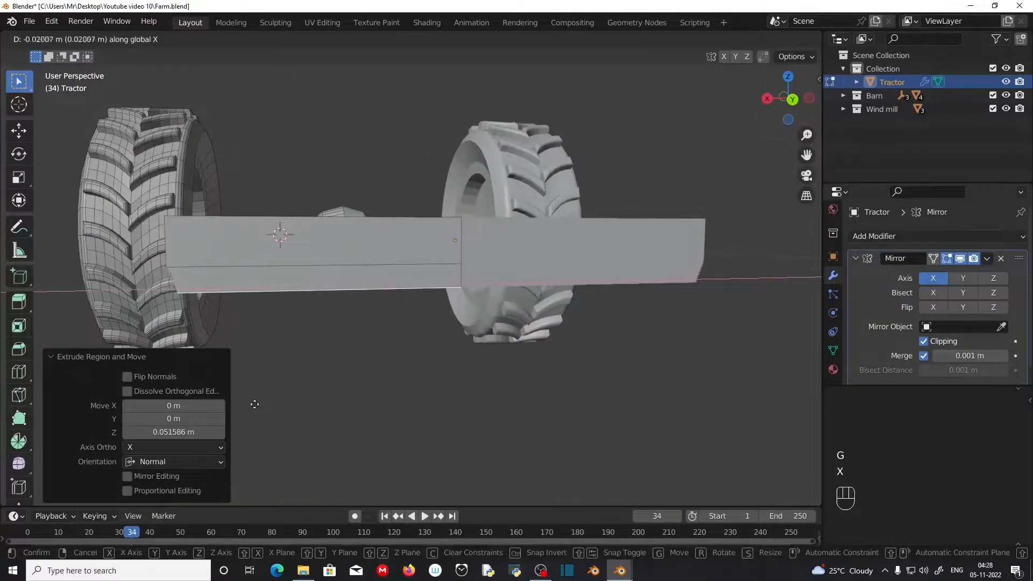
left_click(398, 412)
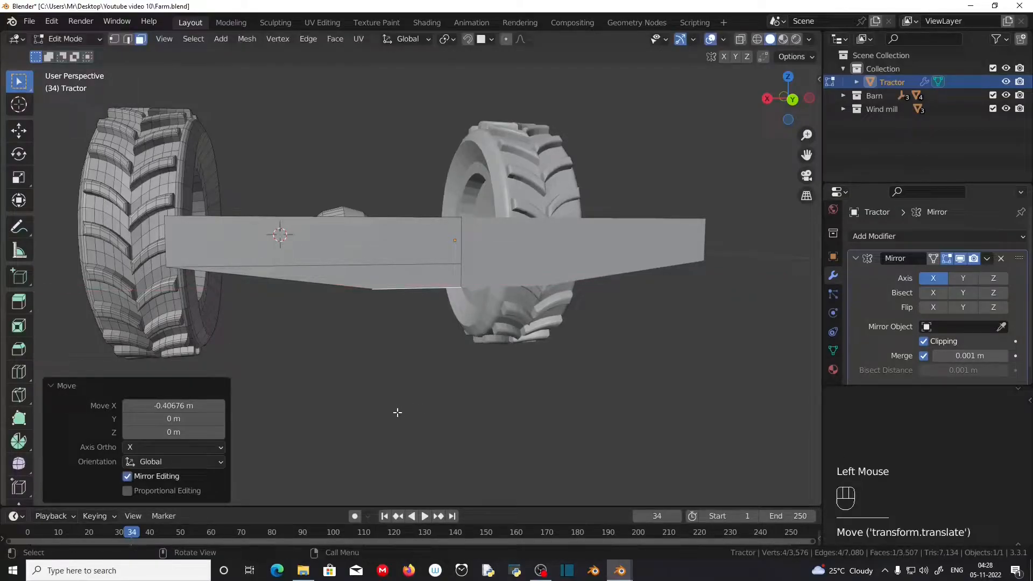
Step: Extrude the narrowed underside face downward about 0.12 m and lower it another 0.04 m or so along Z
key("e")
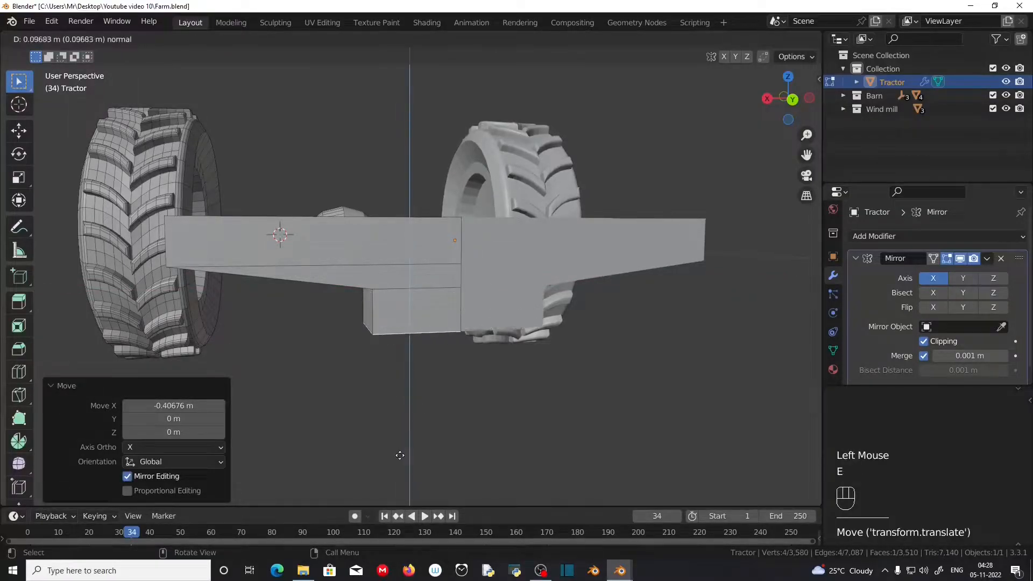
left_click(400, 464)
middle_click_drag(380, 438, 422, 436)
key("g")
key("z")
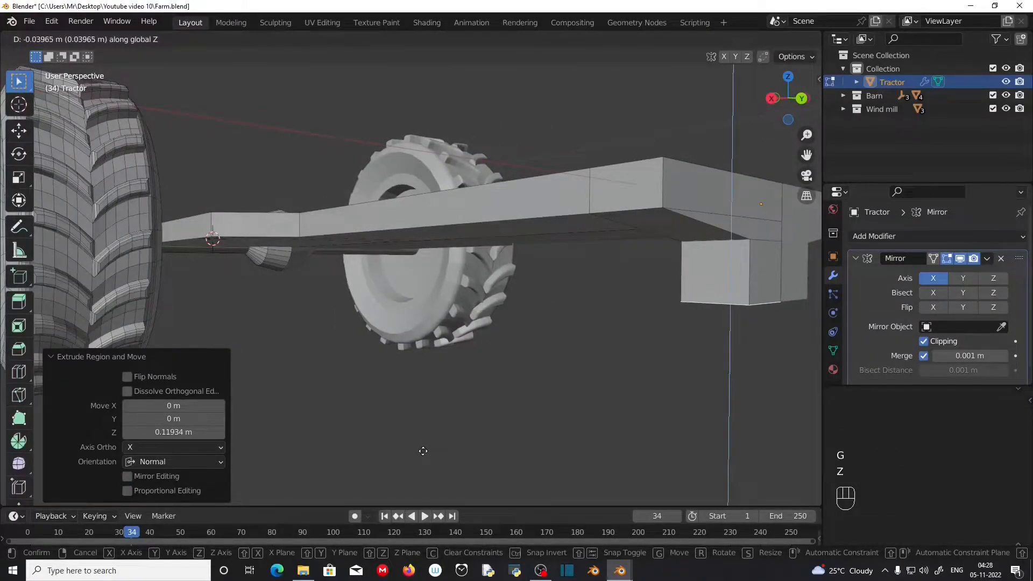
left_click(423, 451)
key("KP_3")
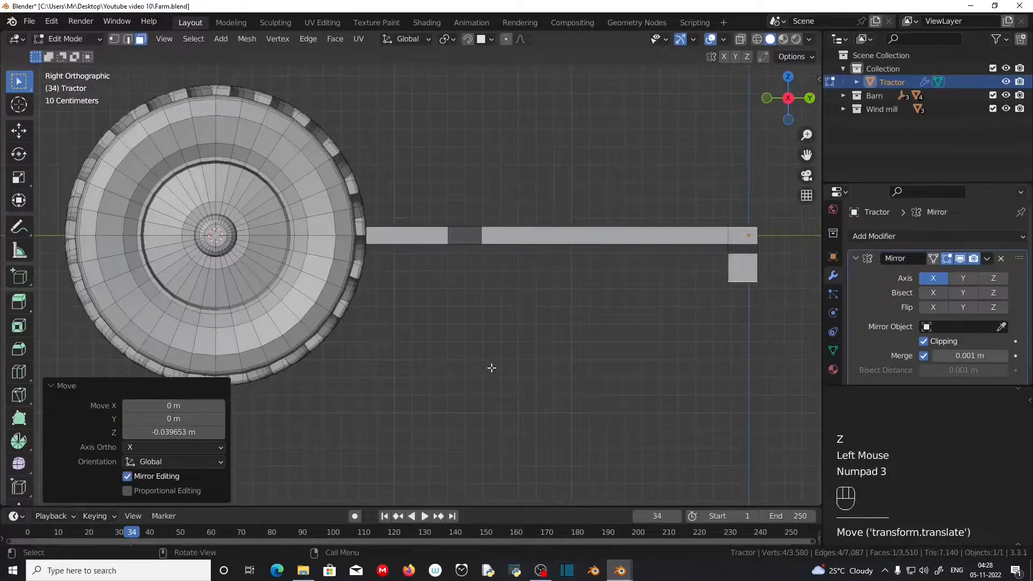
Step: Lower the underside face of the front support block by about 0.04 m along Z to deepen the block
scroll(742, 286, "up", 1)
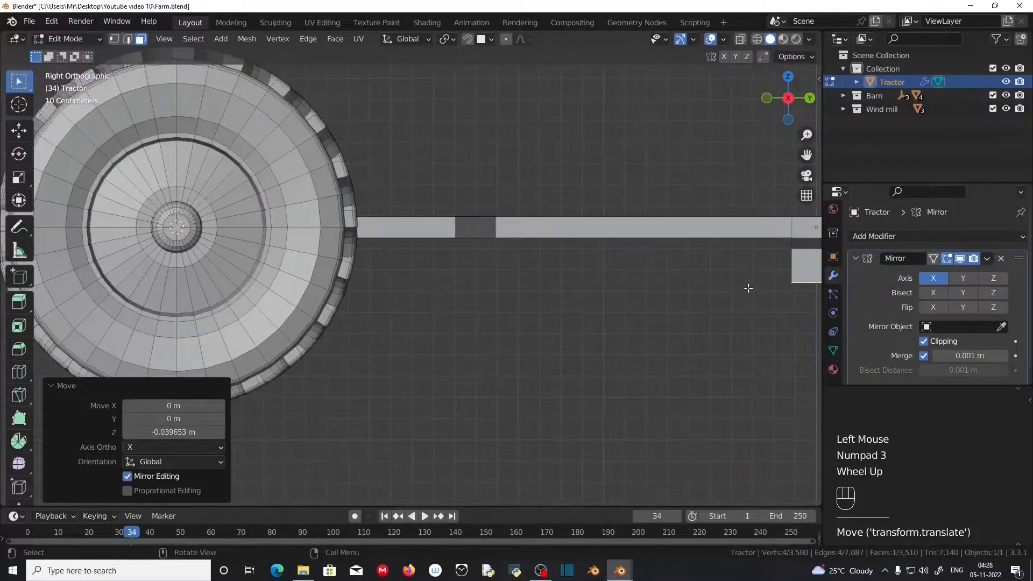
scroll(780, 321, "down", 1)
key("g")
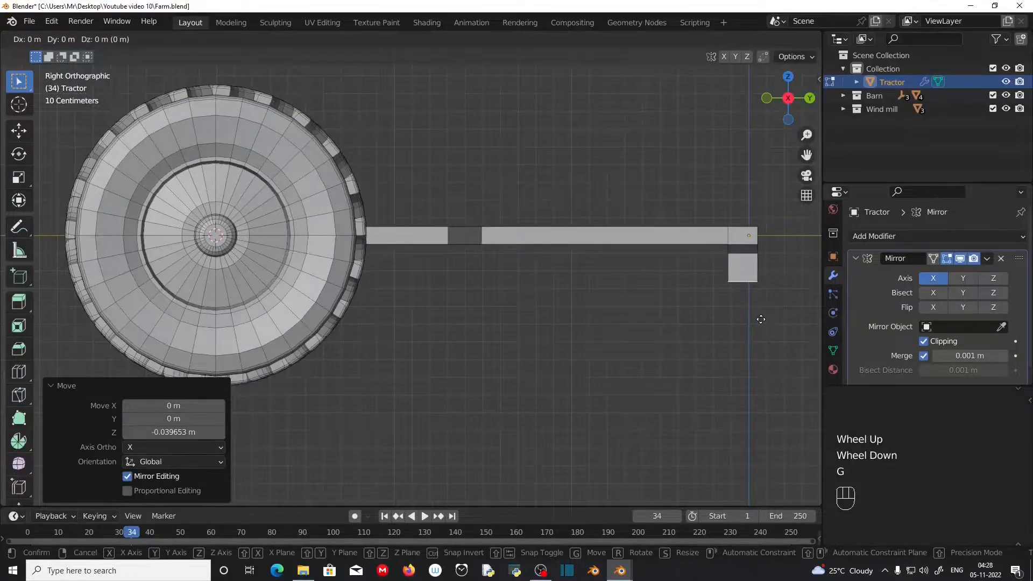
key("z")
left_click(763, 326)
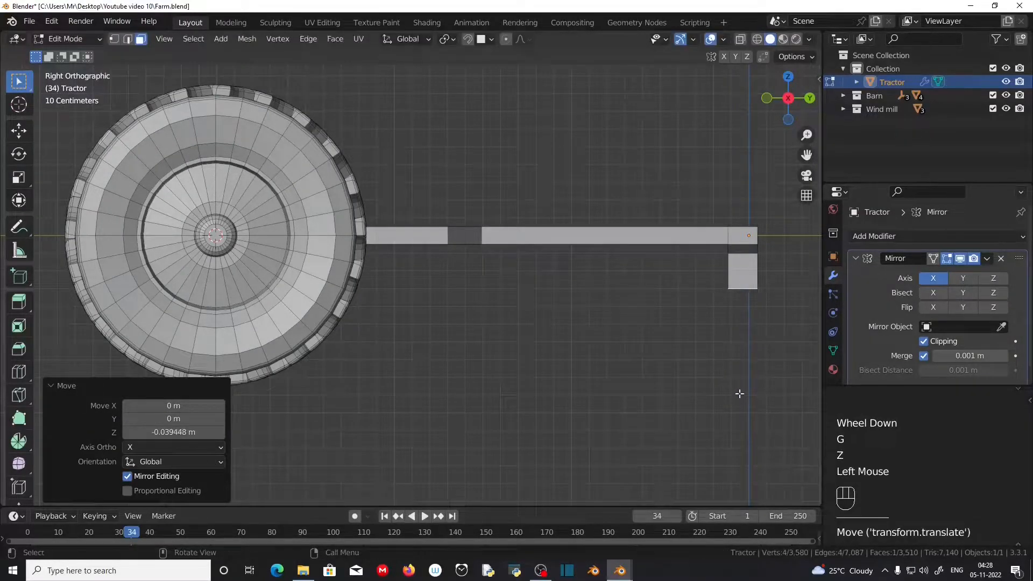
Step: Select the outer side face of the front support block, turn off the mirror's clipping, and snap the 3D cursor to that face
scroll(715, 388, "down", 1)
middle_click_drag(715, 388, 422, 376)
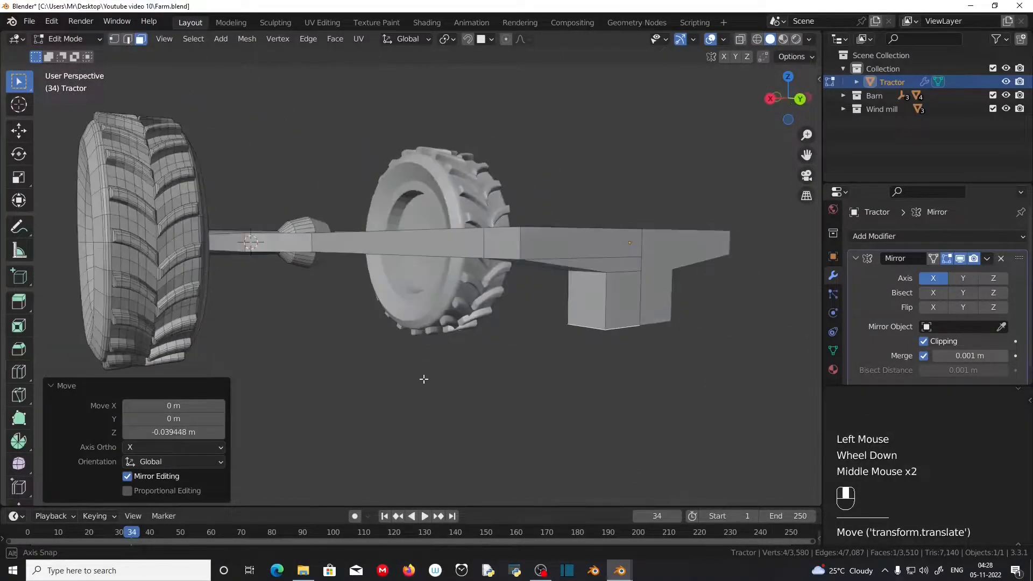
left_click(596, 294)
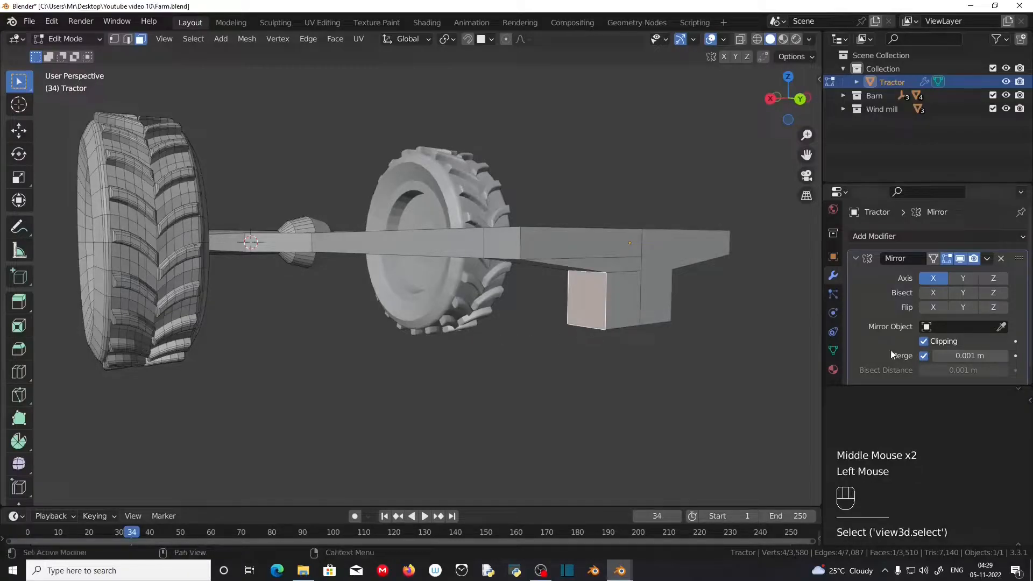
left_click(924, 342)
key("shift+a")
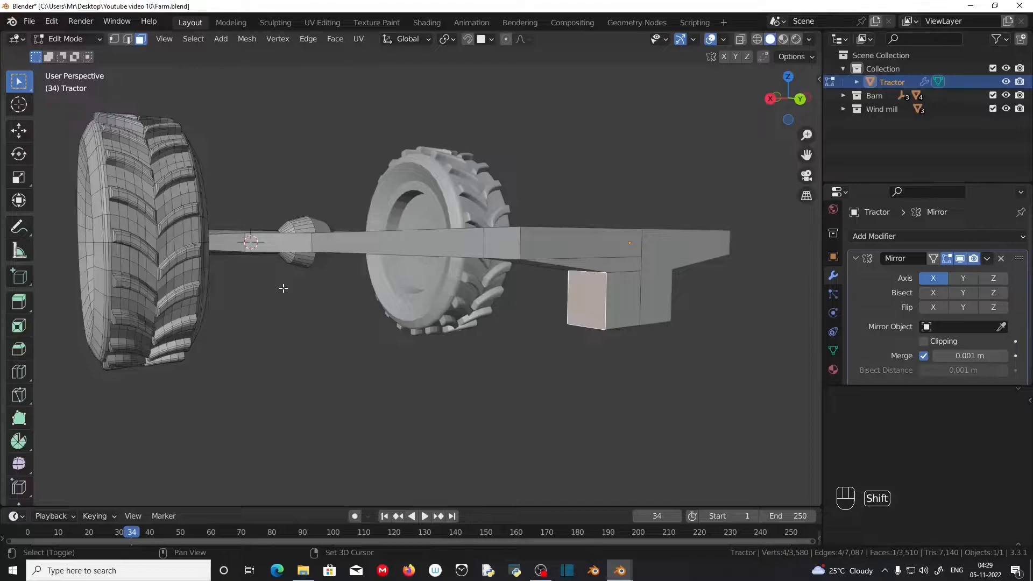
key("shift+s")
left_click(287, 355)
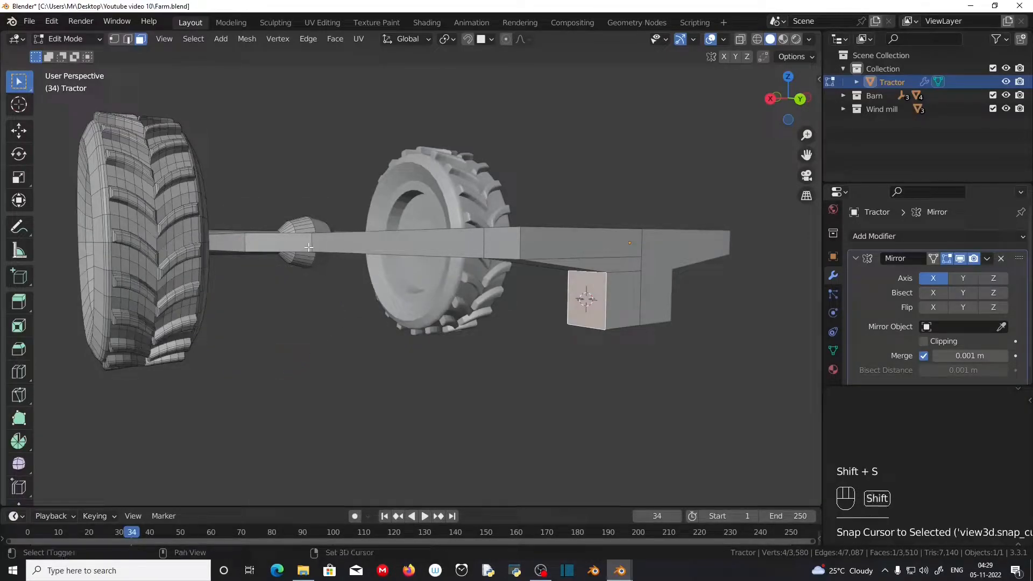
Step: Add a 32-vertex cylinder at the 3D cursor and scale it uniformly to about 0.092
key("shift+a")
left_click(293, 252)
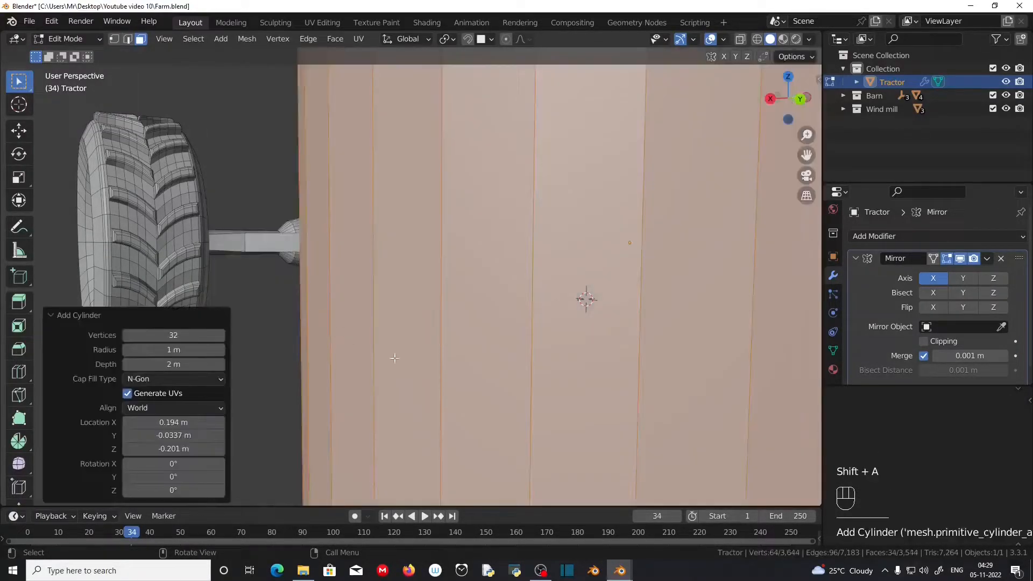
key("s")
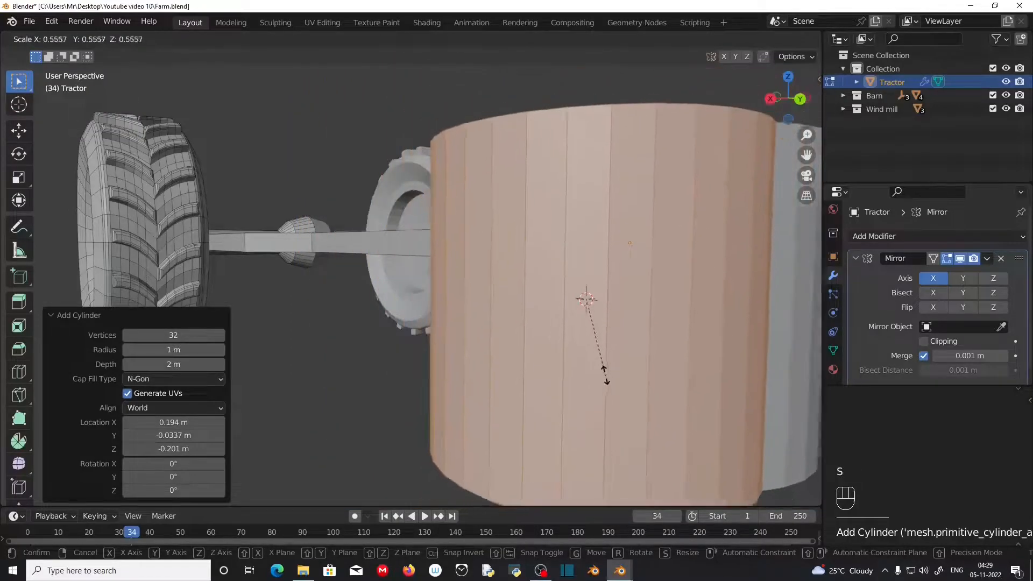
left_click(590, 303)
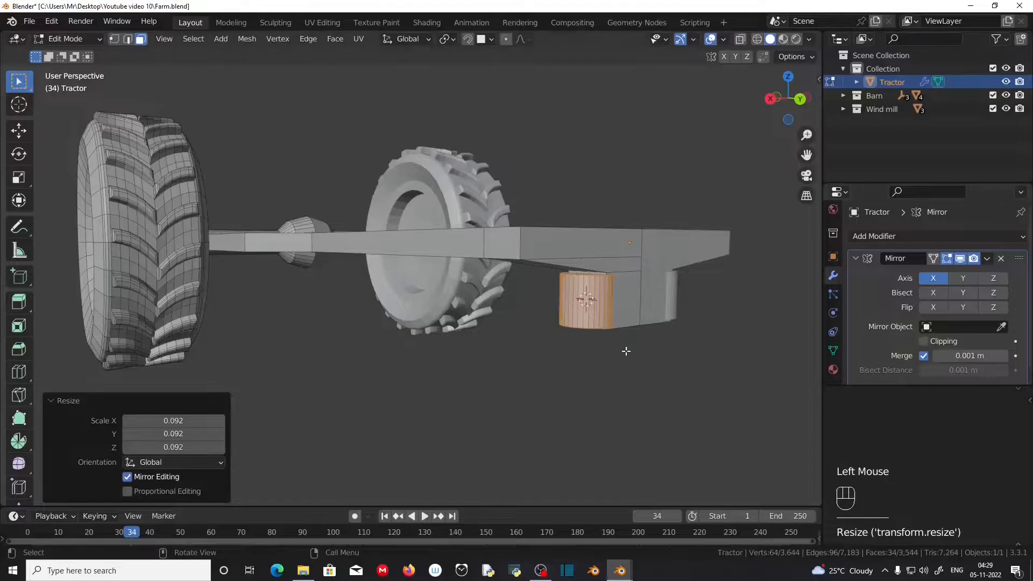
Step: Rotate the new cylinder 90° about the Y axis so it lies sideways along the front axle
scroll(688, 410, "up", 1)
middle_click_drag(687, 410, 651, 413)
key("r")
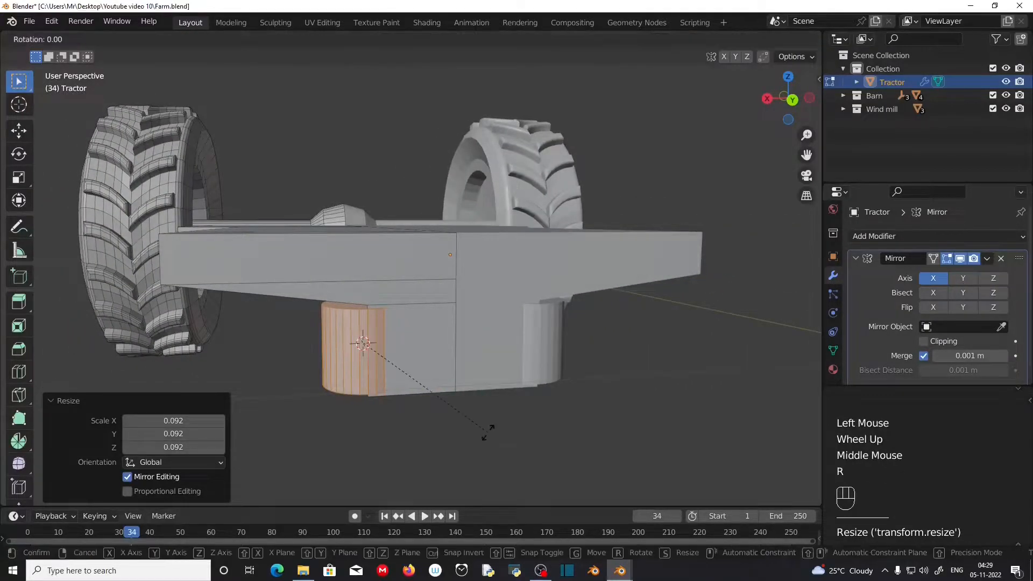
type("y")
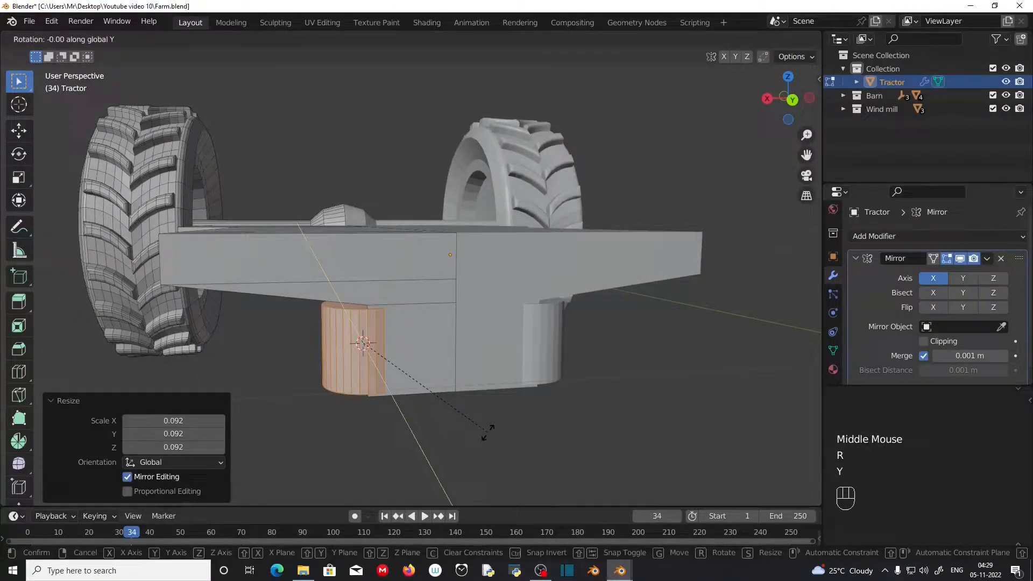
type("90")
key("KP_Enter")
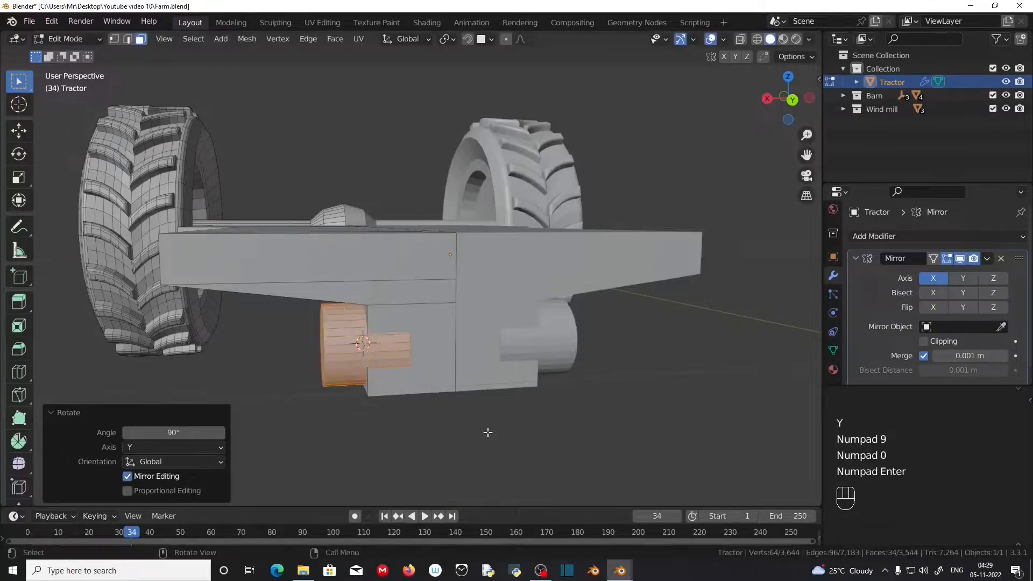
Step: Move the cylinder about 0.038 m along negative X into the block and turn the mirror's clipping back on
key("g")
key("x")
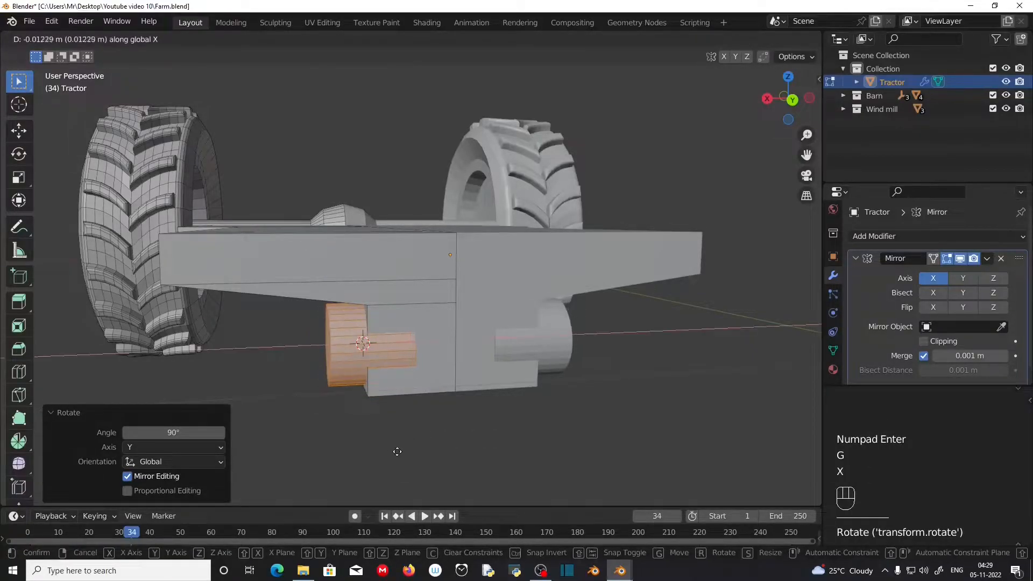
left_click(406, 449)
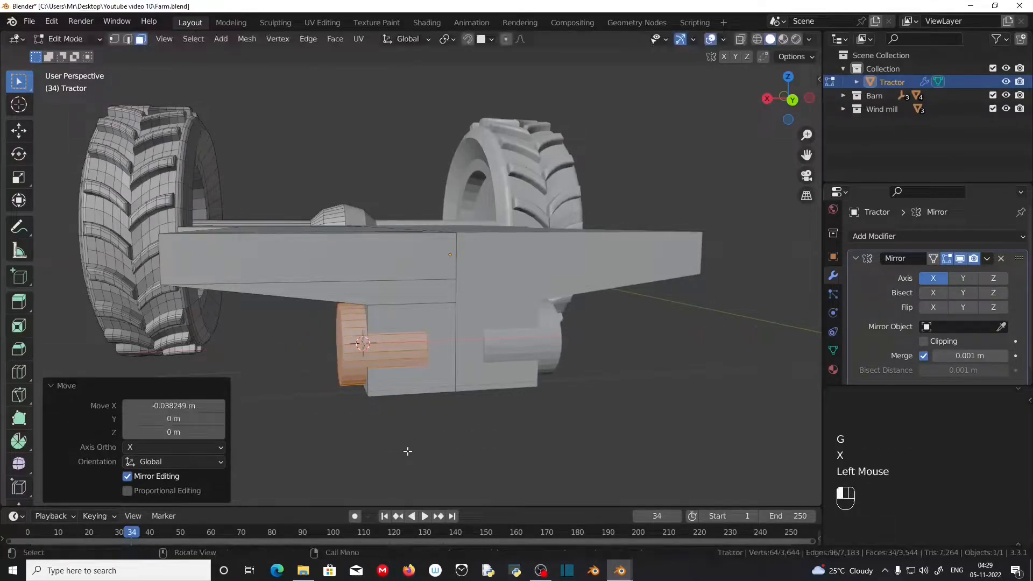
left_click(923, 341)
Step: Move the cylinder about 0.129 m along negative X to the mirror plane, and bring it back outward about 0.284 m along X
key("g")
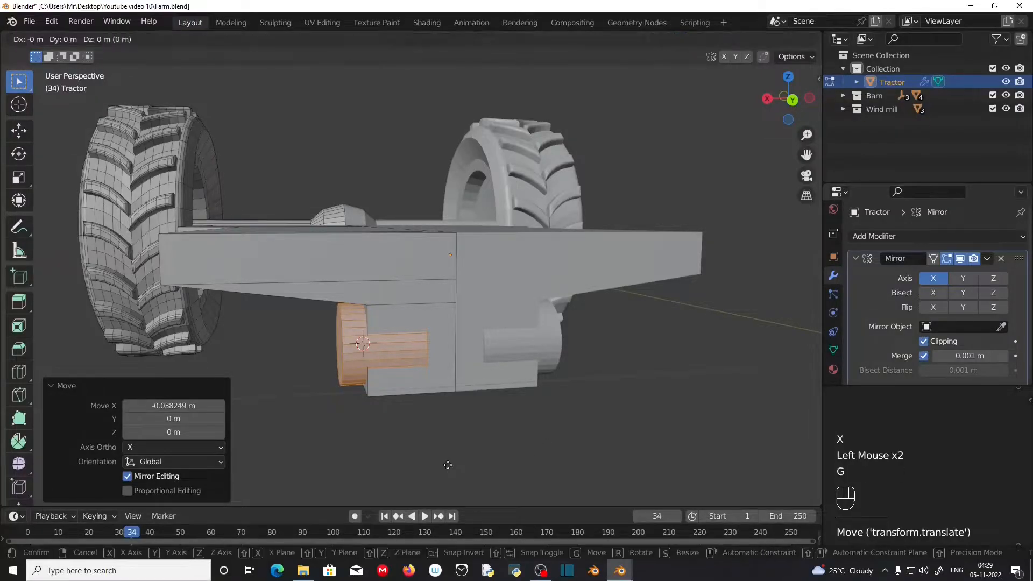
key("x")
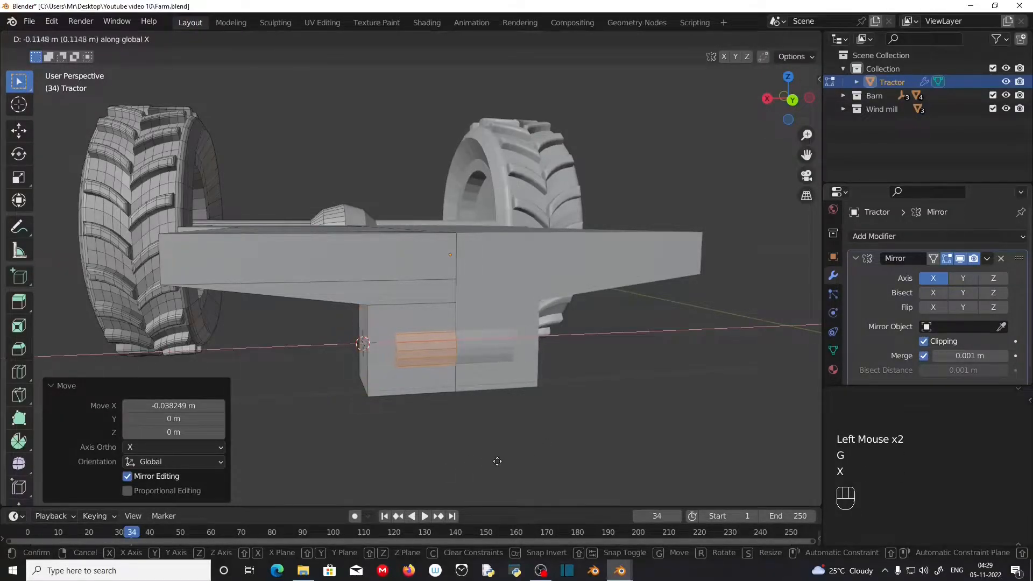
left_click(502, 461)
scroll(473, 462, "up", 2)
scroll(491, 476, "down", 2)
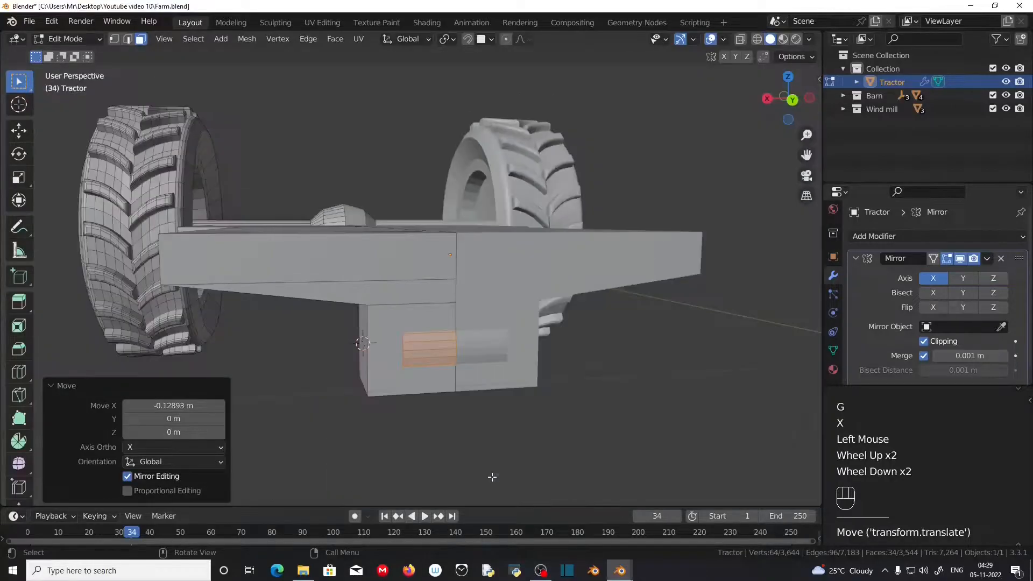
key("g")
key("x")
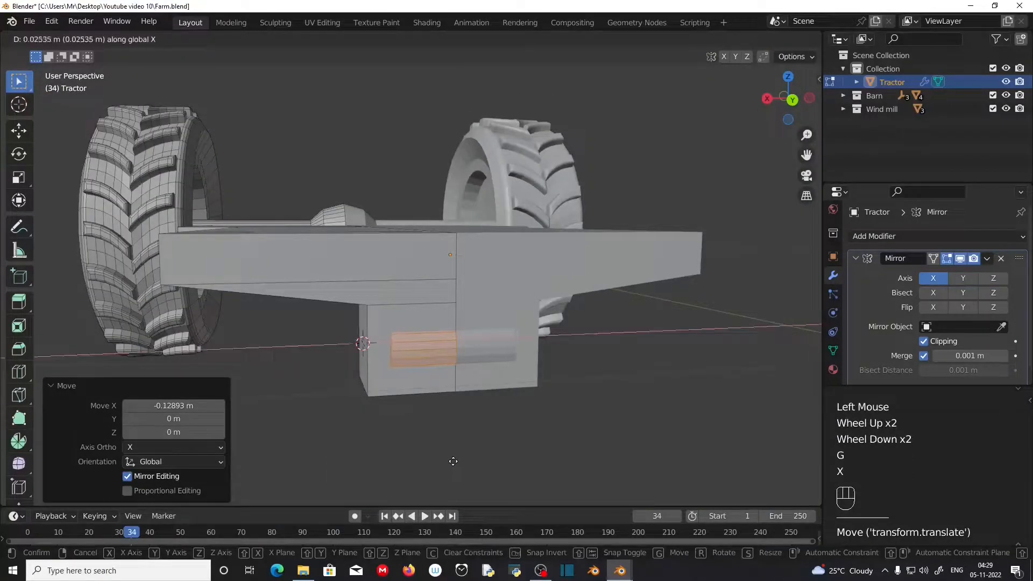
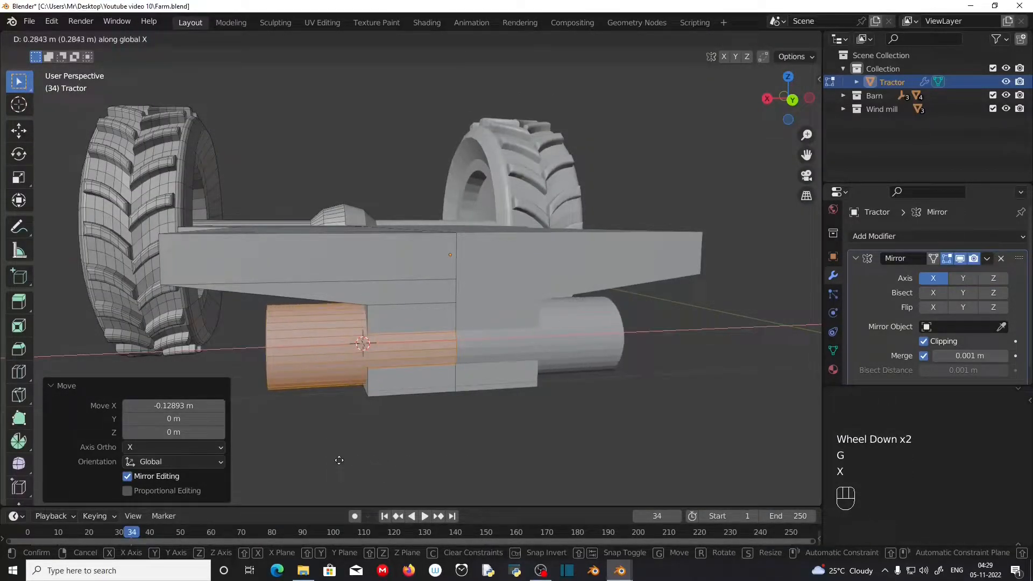
left_click(388, 478)
Step: Thin the cylinder into an axle rod by scaling it in Y and Z only, finishing with a 1.119 enlargement
key("s")
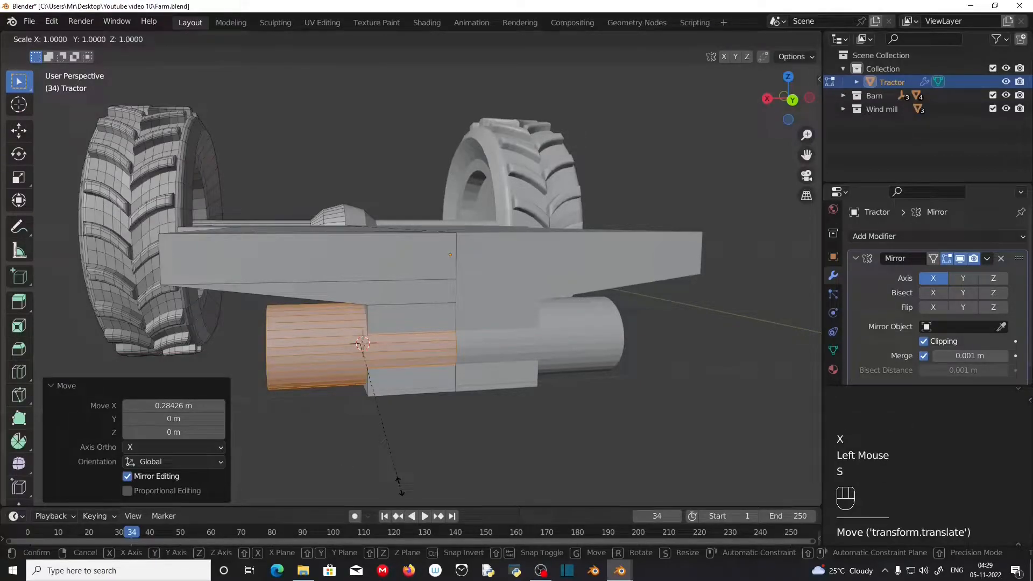
key("shift+x")
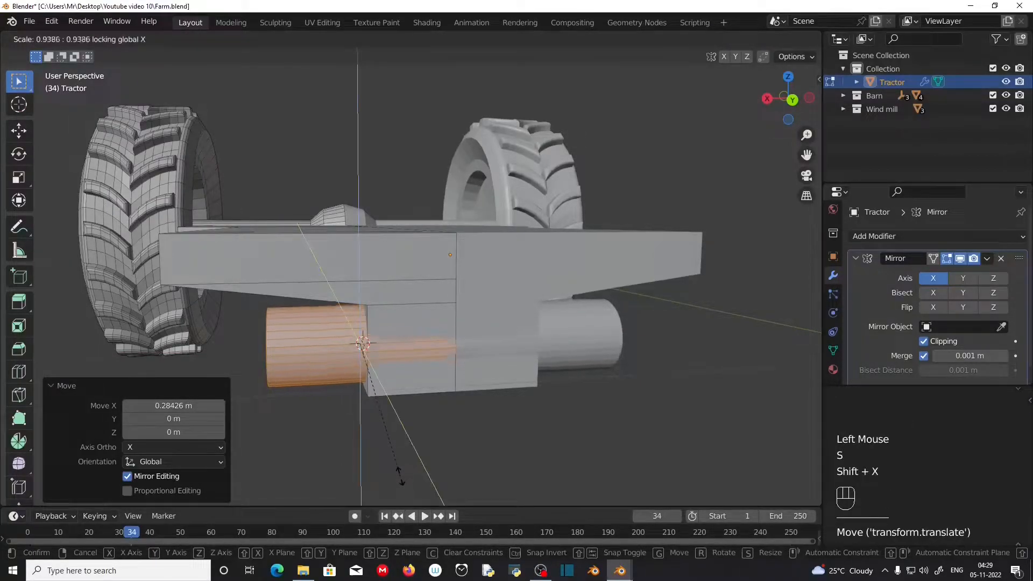
left_click(378, 390)
mouse_move(393, 430)
middle_mouse_down()
mouse_move(403, 461)
mouse_move(438, 468)
mouse_move(414, 466)
mouse_move(380, 438)
middle_mouse_up()
key("s")
key("shift+x")
left_click(388, 460)
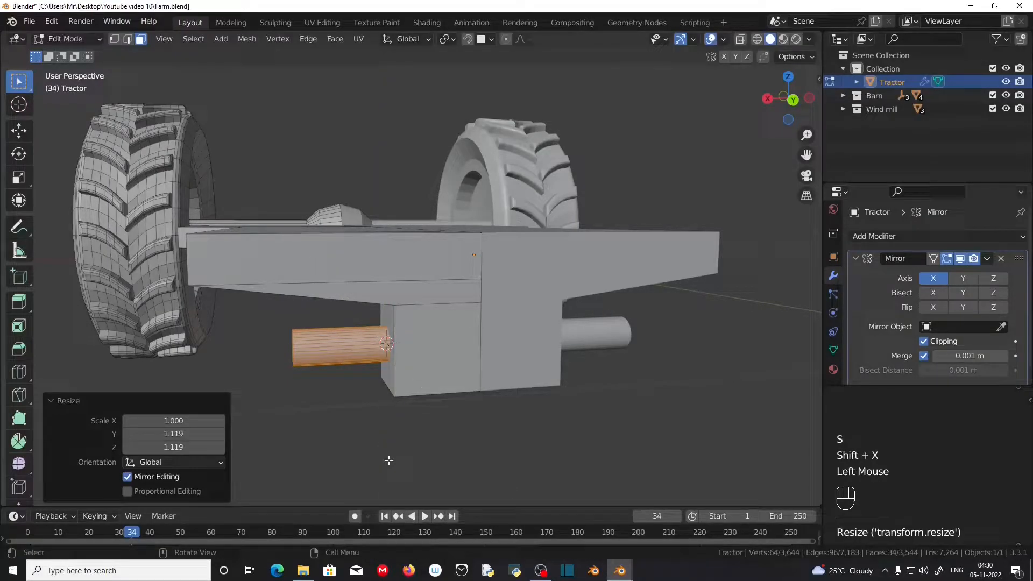
Step: Move the axle rod outward about 0.061 m along X in the back view
key("KP_1")
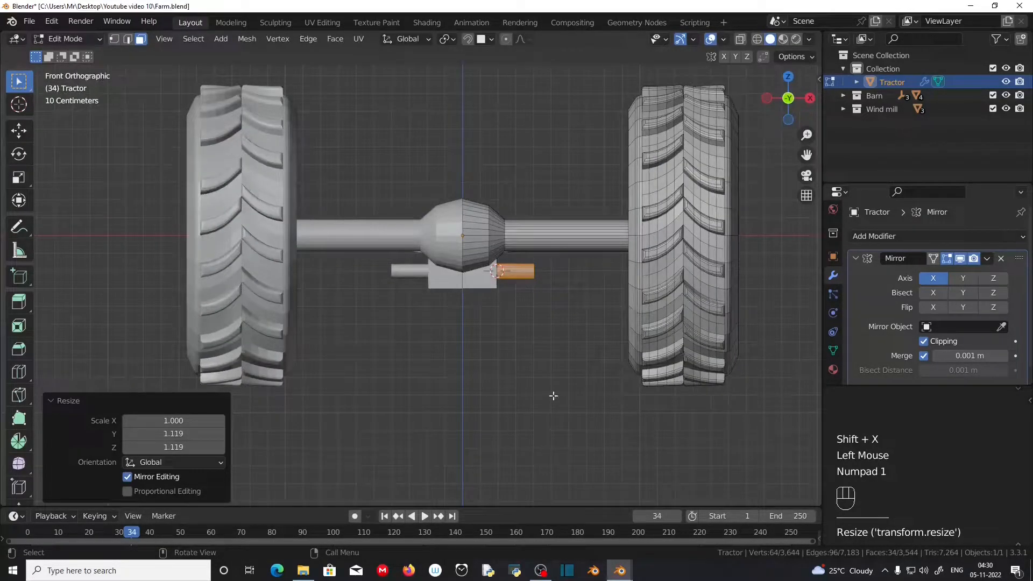
middle_click_drag(553, 339, 440, 377)
scroll(439, 376, "down", 2)
key("ctrl")
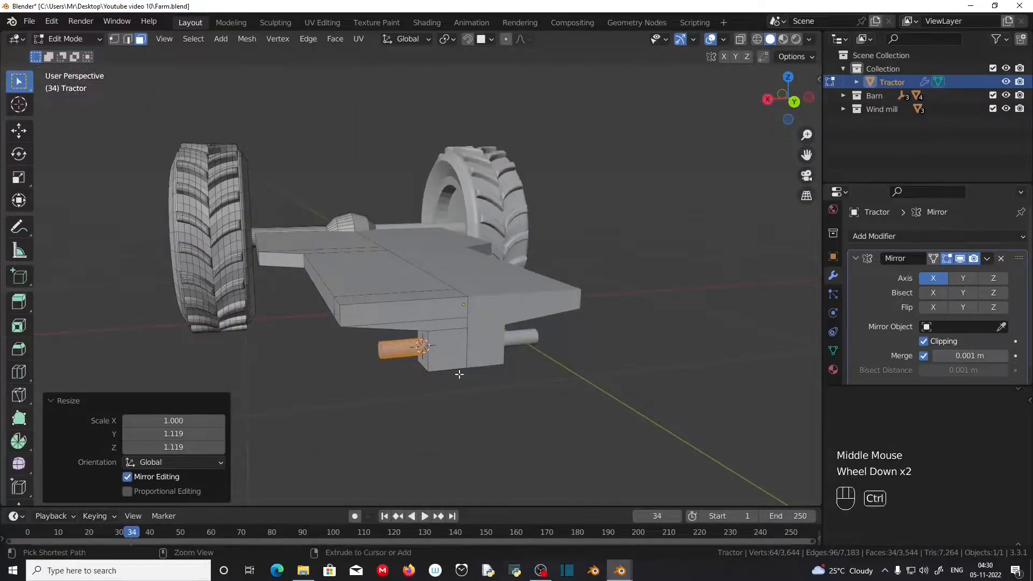
key("ctrl+KP_1")
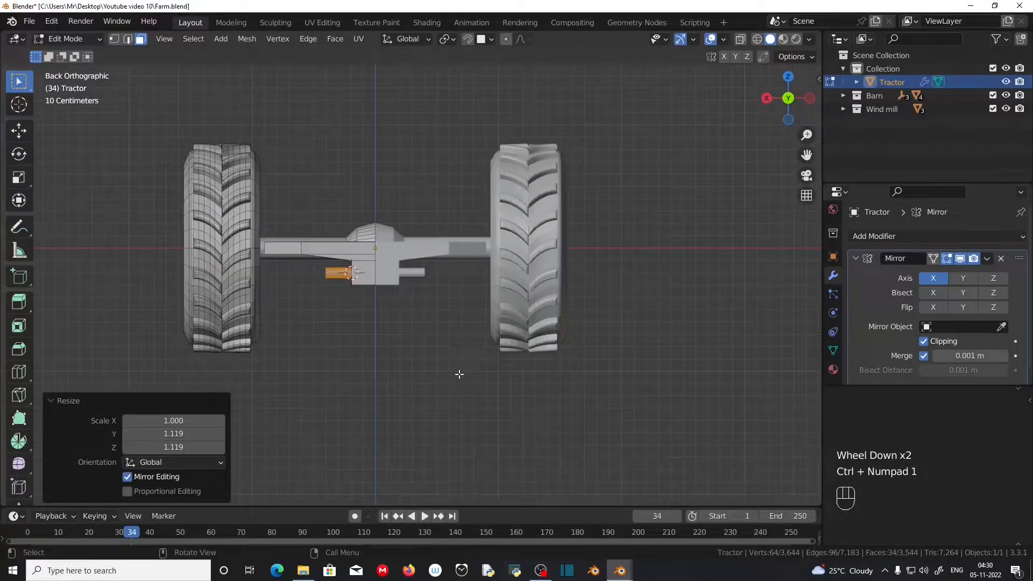
scroll(459, 374, "up", 2)
middle_click_drag(385, 339, 498, 368, "shift")
key("g")
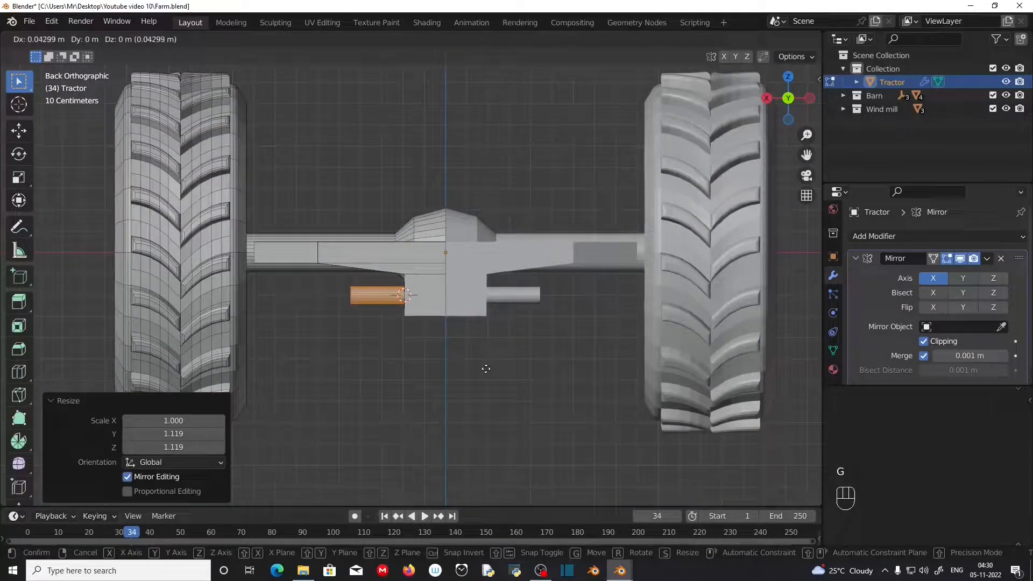
key("x")
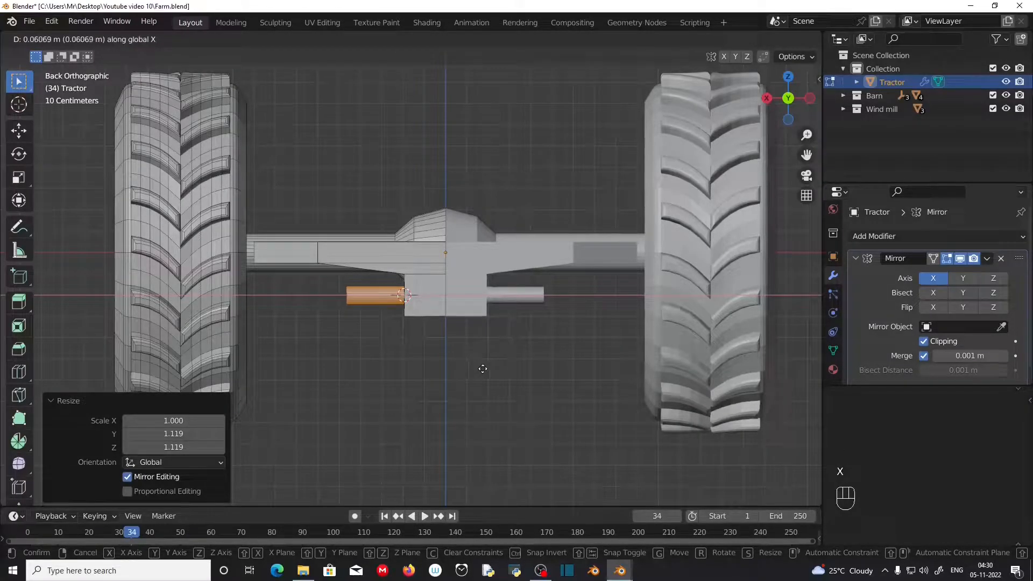
left_click(397, 346)
Step: Select the rod's outer end face, extrude it outward about 0.019 m, and scale it by about 1.159 to flare the end
middle_click_drag(396, 346, 395, 344)
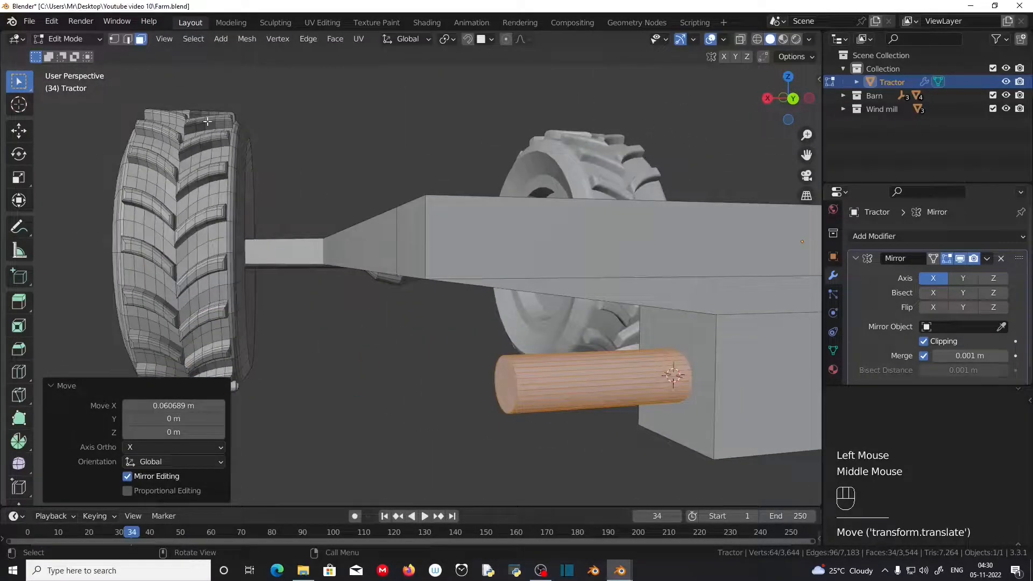
left_click(514, 383)
key("ctrl+KP_1")
key("ctrl+KP_1")
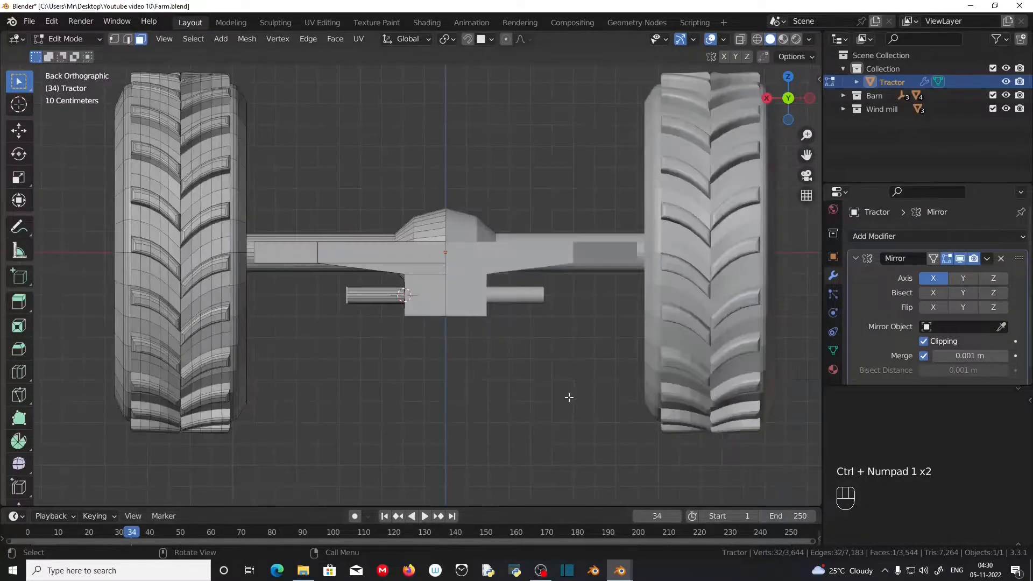
scroll(404, 347, "up", 2)
key("e")
left_click(342, 357)
key("s")
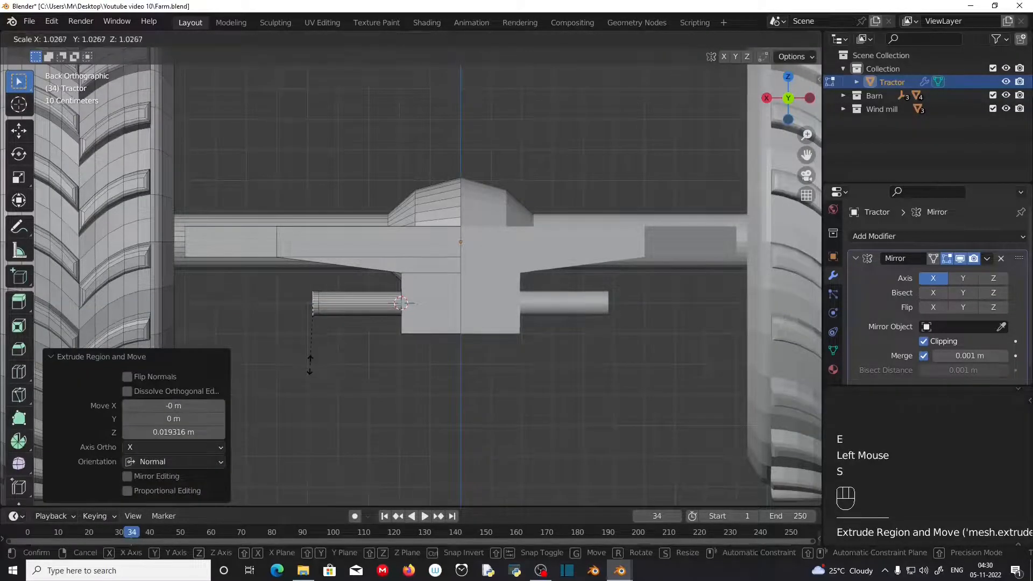
left_click(312, 371)
Step: Extrude the flared end face outward about 0.072 m to form a collar and scale the new face down slightly
key("e")
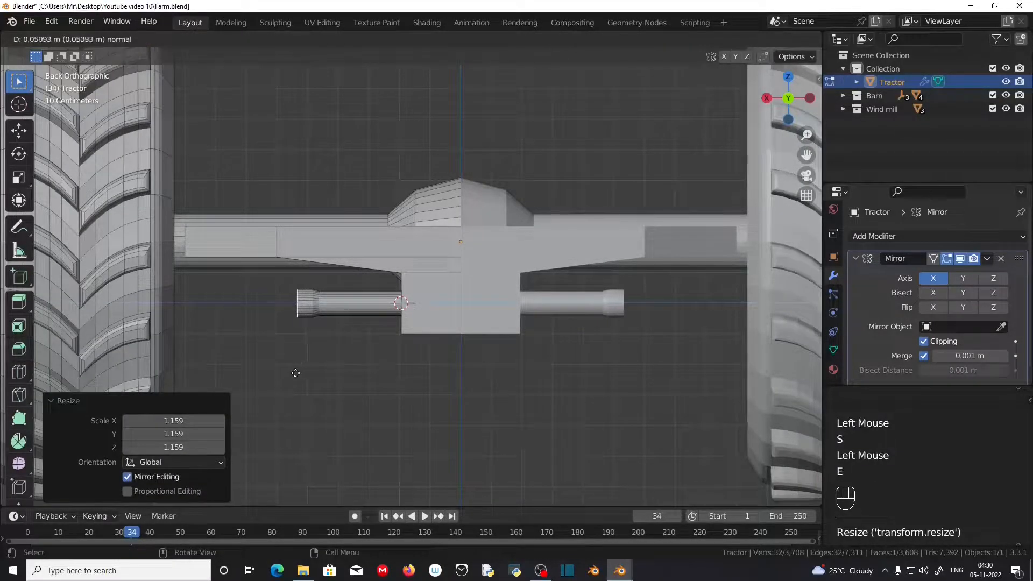
left_click(290, 372)
key("s")
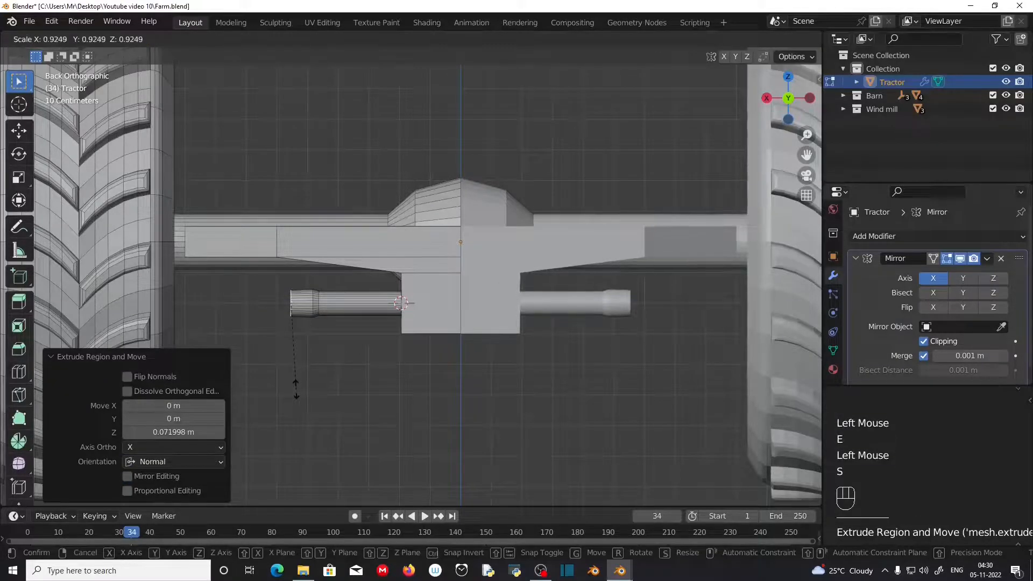
left_click(296, 393)
Step: Extrude the collar's end face about 0.026 m outward and scale it to about 0.774 to taper the collar
key("e")
left_click(289, 393)
key("s")
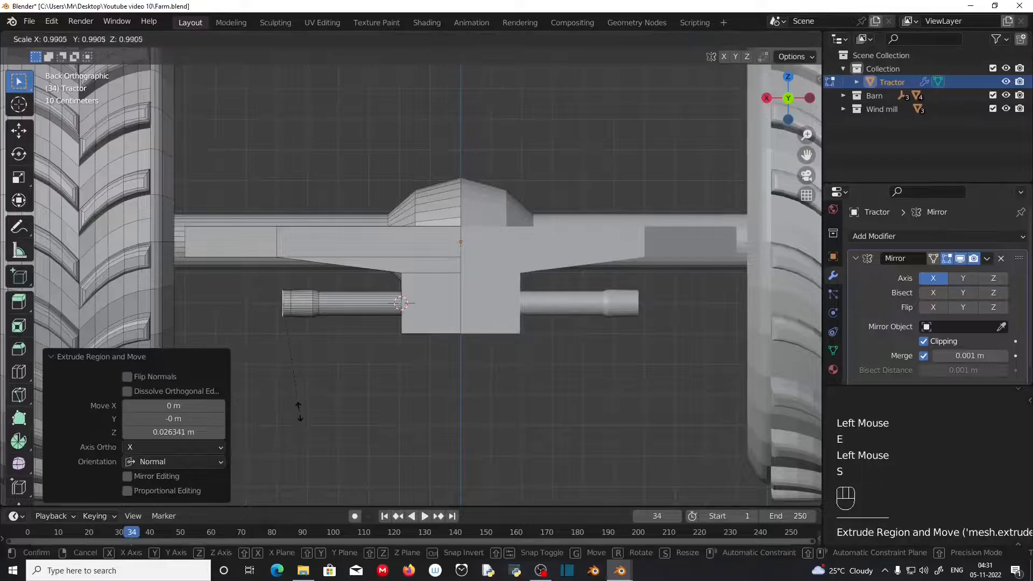
left_click(299, 381)
Step: Extrude the collar's tapered end face outward about 0.253 m, and extrude it again about 0.066 m
key("e")
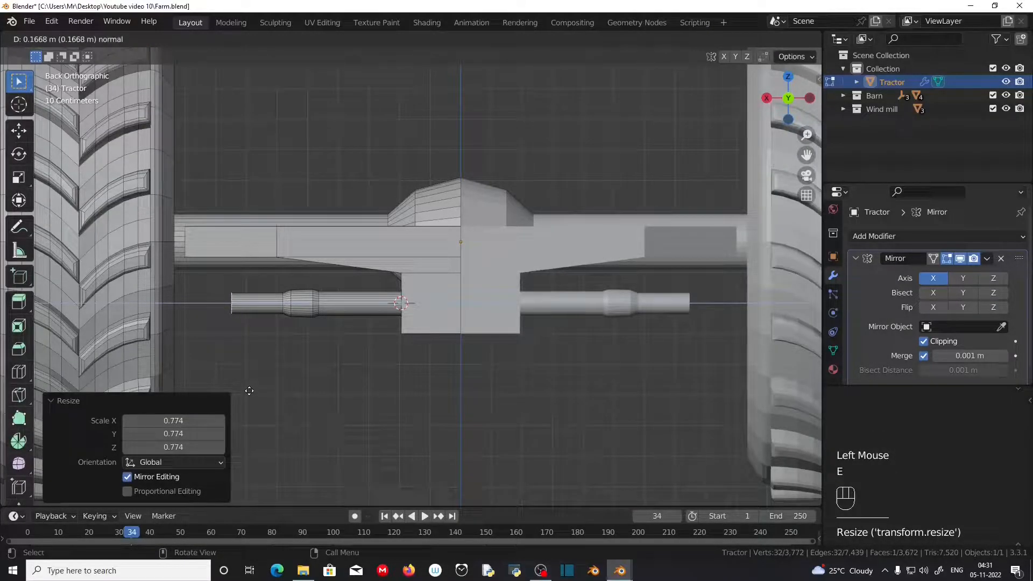
left_click(223, 391)
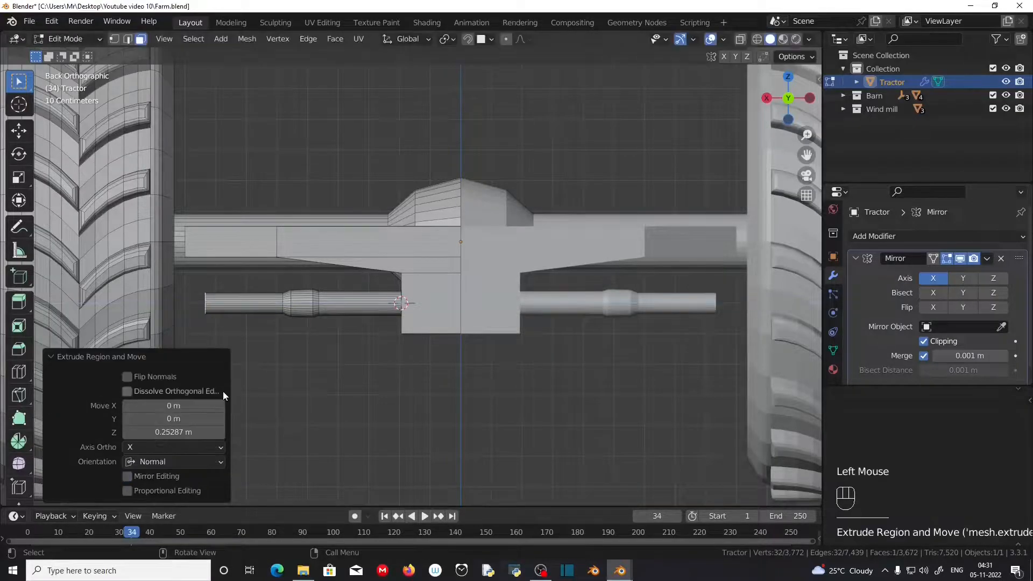
scroll(224, 393, "down", 1)
middle_click_drag(224, 393, 359, 363, "shift")
scroll(361, 363, "up", 3)
key("e")
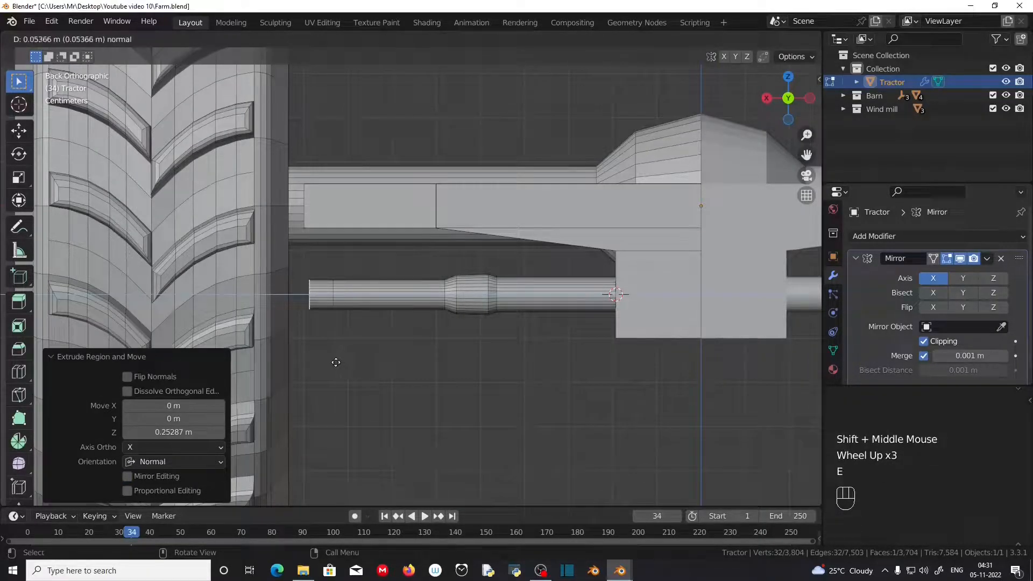
left_click(331, 362)
Step: Rotate the rod's outer end face by -45° in the back view to start a downward bend
key("r")
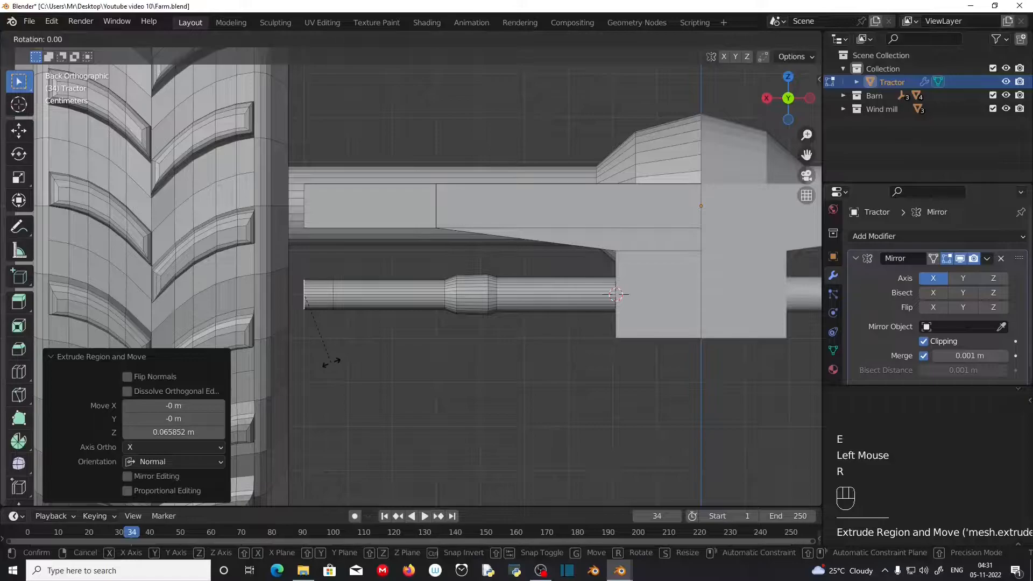
key("KP_4")
key("KP_5")
key("KP_Subtract")
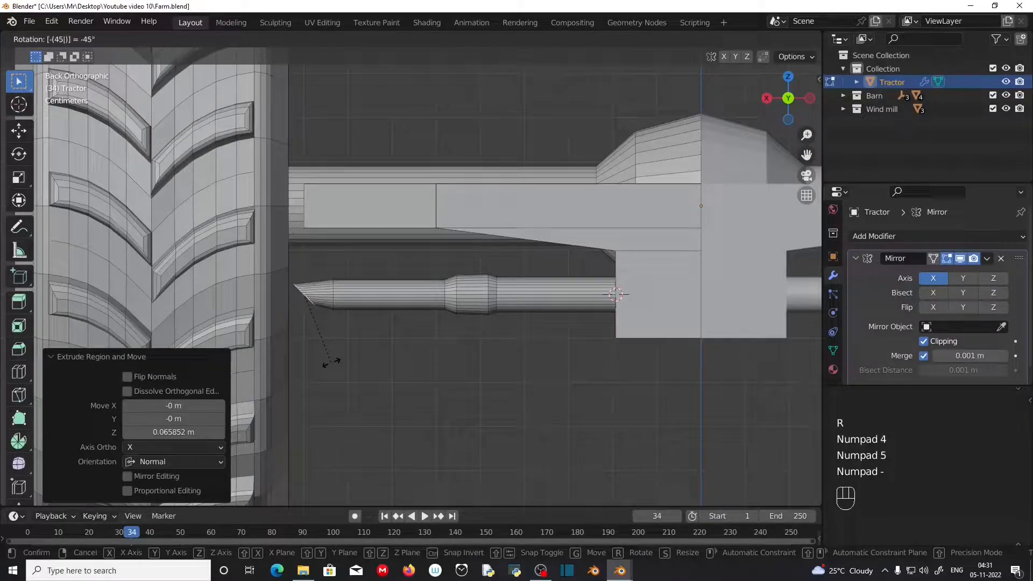
key("KP_Enter")
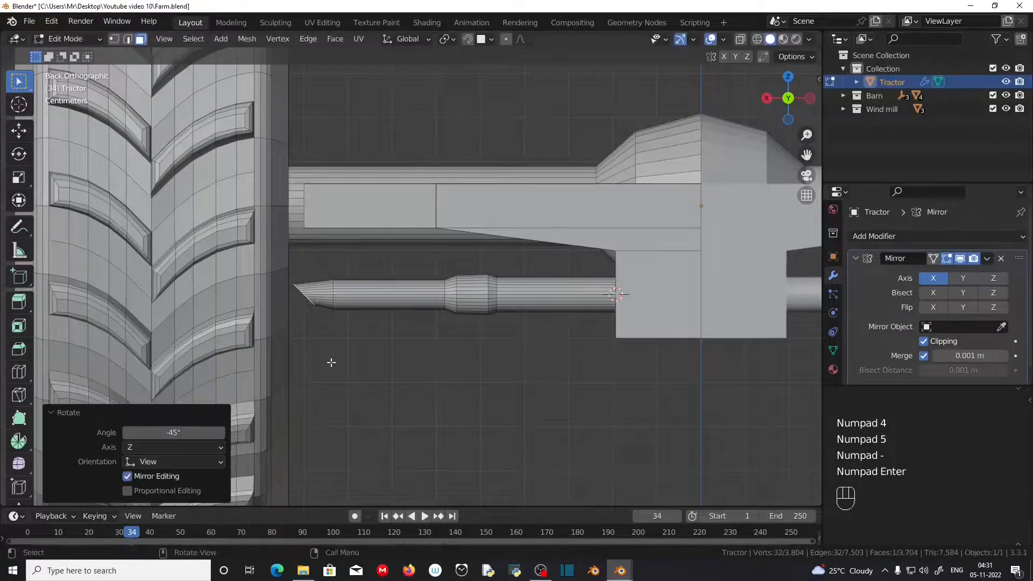
Step: Extrude the angled end face about 0.058 m and rotate the new face another -45° so it faces downward
key("e")
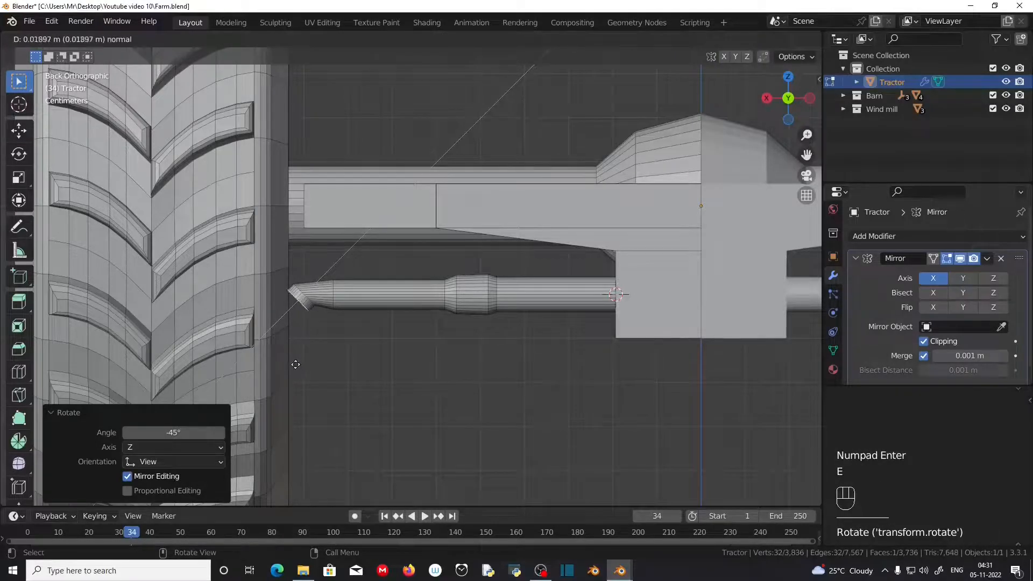
left_click(286, 376)
type("r")
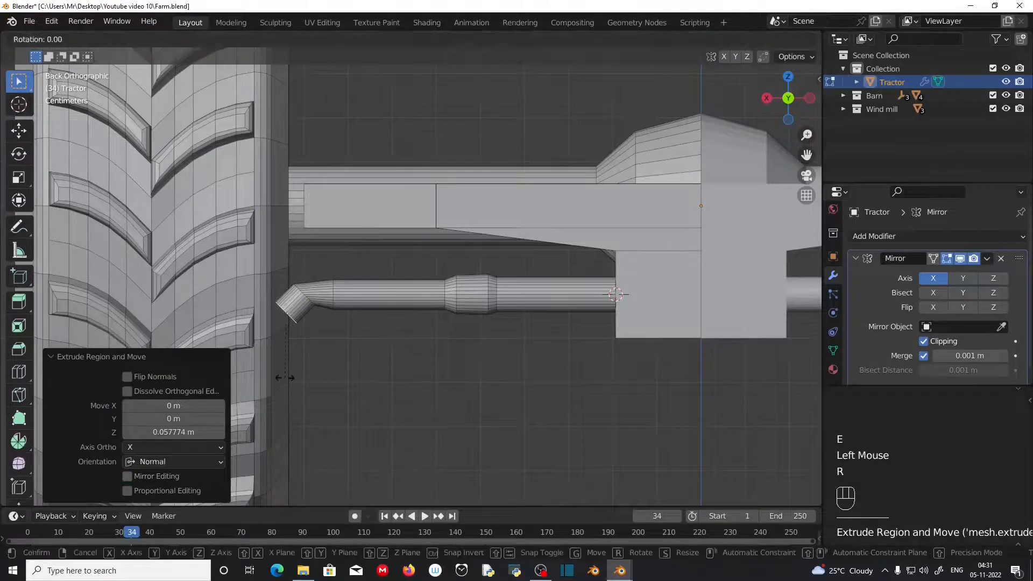
type("-45")
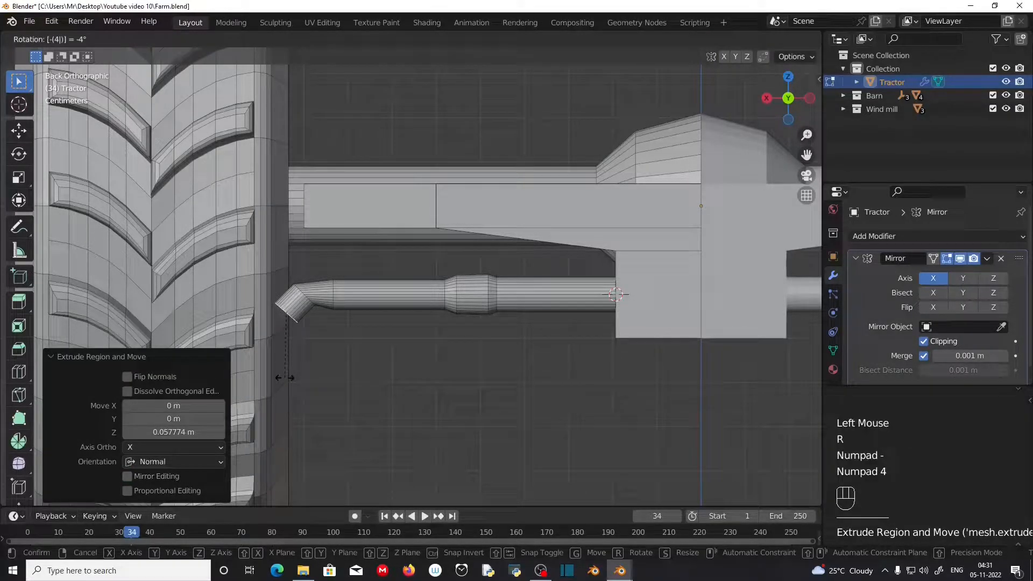
key("KP_Enter")
Step: Extrude the downward-facing end of the rod straight down about 0.161 m
scroll(311, 322, "down", 1)
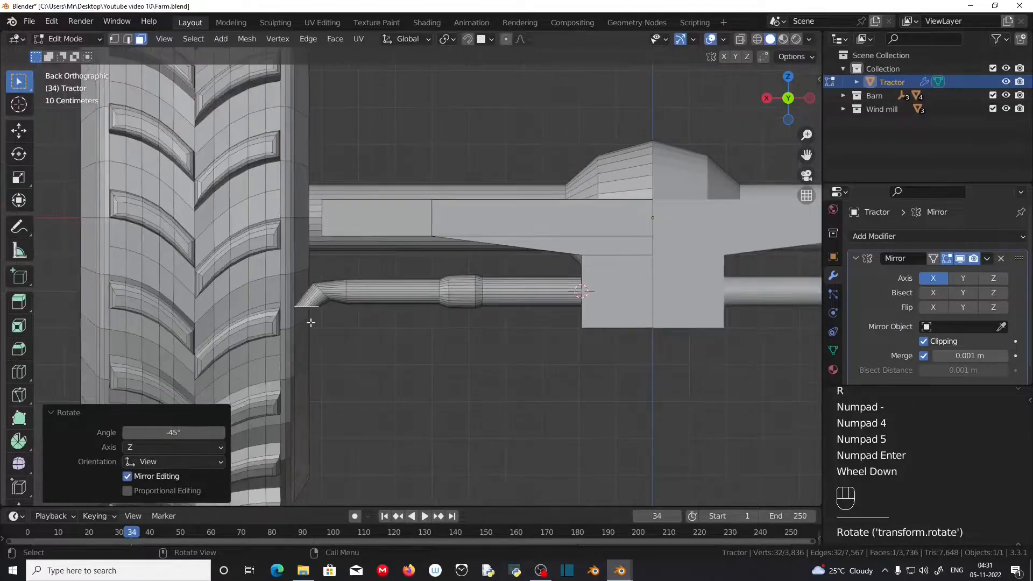
key("e")
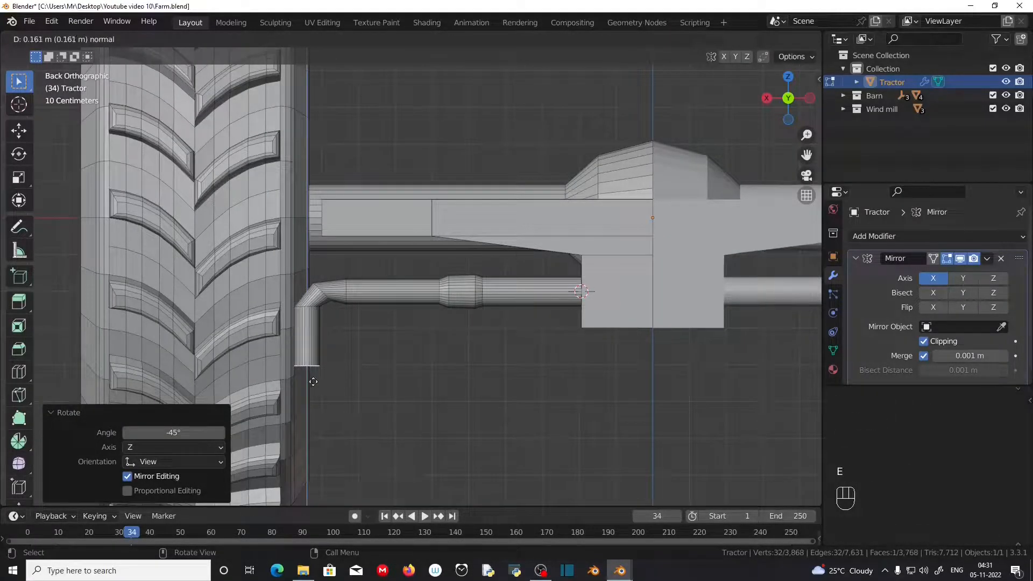
left_click(313, 382)
Step: Extrude a short further segment from the rod's lower end and rotate its end face 45° to bend it outward
key("e")
left_click(341, 403)
key("ctrl+z")
key("r")
key("KP_4")
key("KP_5")
key("KP_Enter")
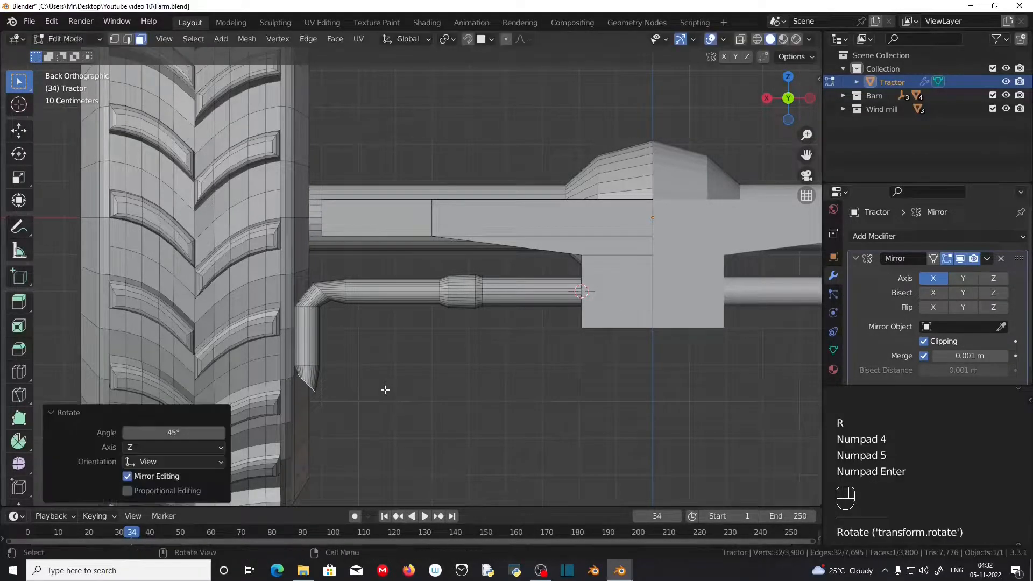
Step: Extrude the lower angled face about 0.05 m and rotate the new end face 45° so it faces outward
key("e")
left_click(353, 422)
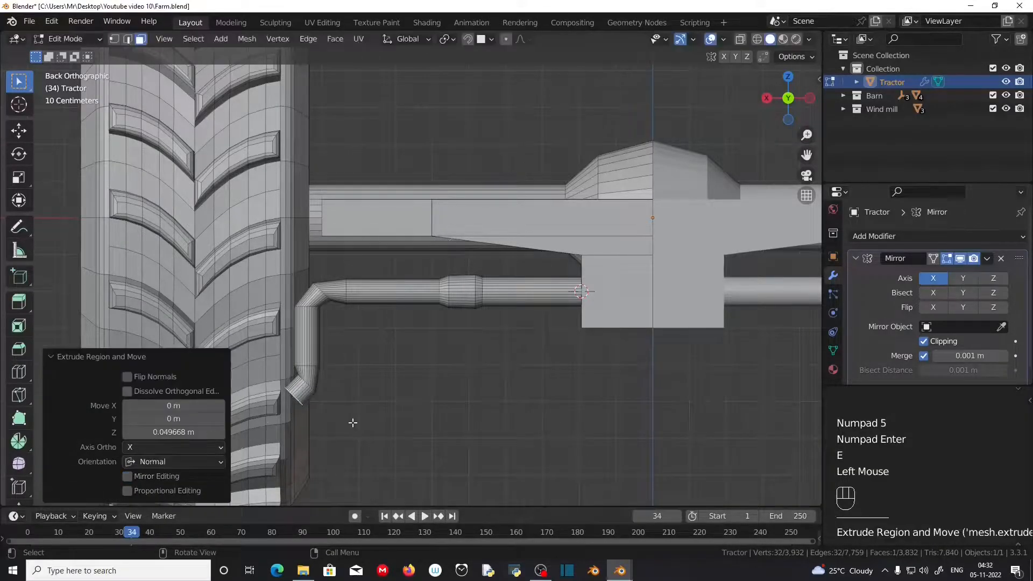
key("r")
key("KP_4")
key("KP_5")
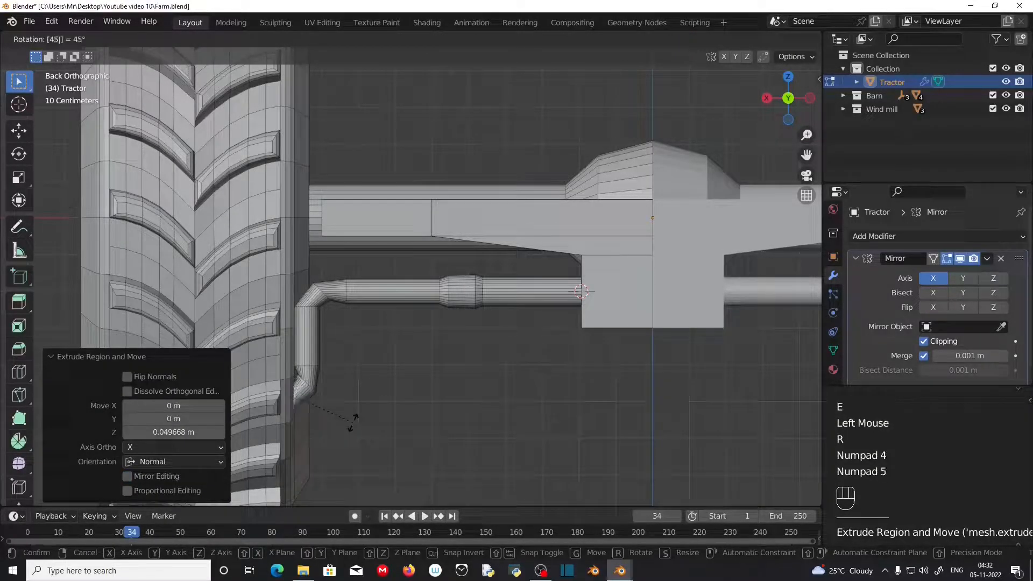
key("KP_Enter")
Step: Extrude the lower bend's end face outward in two short segments, the first about 0.035 m, scaling the final face to about 0.918
key("e")
left_click(339, 421)
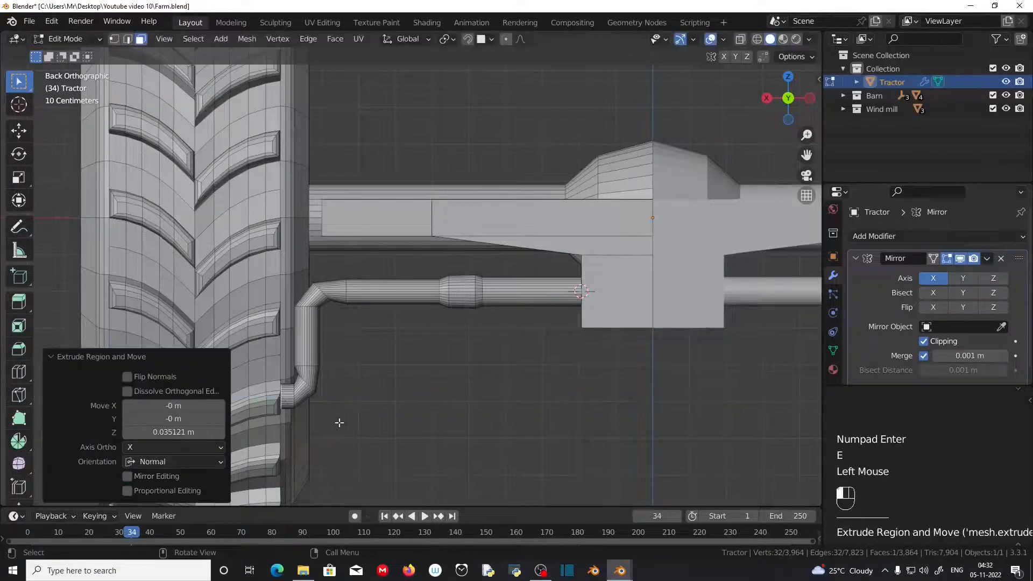
key("s")
left_click(325, 446)
key("e")
left_click(316, 444)
key("s")
left_click(315, 442)
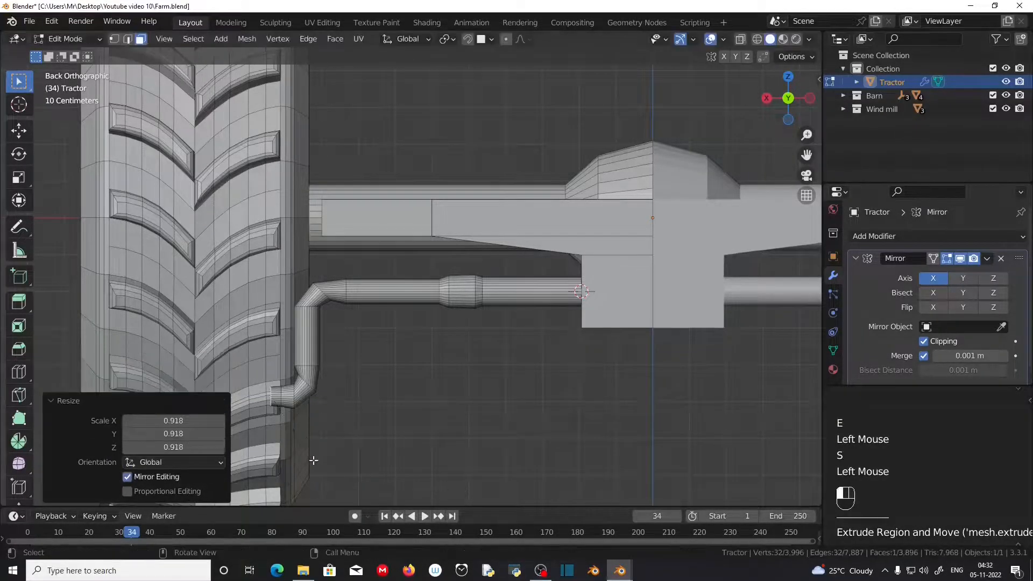
Step: Extrude the lower rod end outward about 0.042 m, and extrude it again about 0.208 m for the wheel's width
middle_click_drag(371, 438, 555, 379, "shift")
key("e")
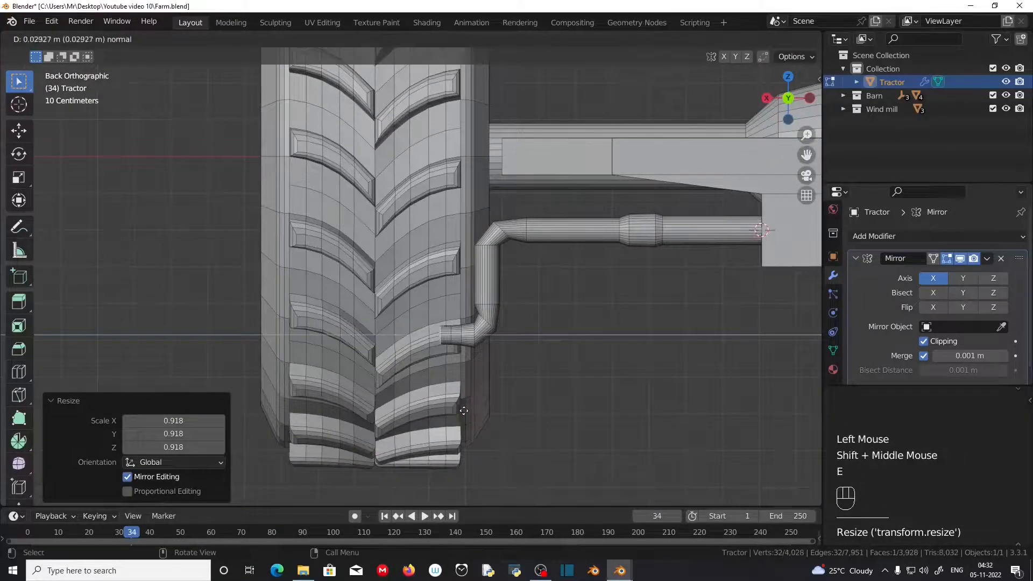
left_click(460, 412)
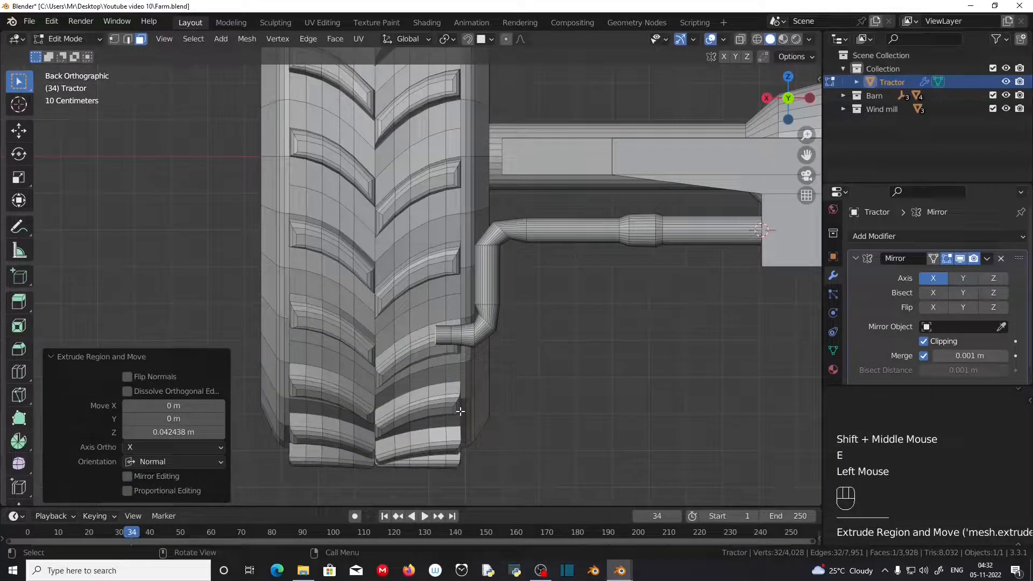
key("e")
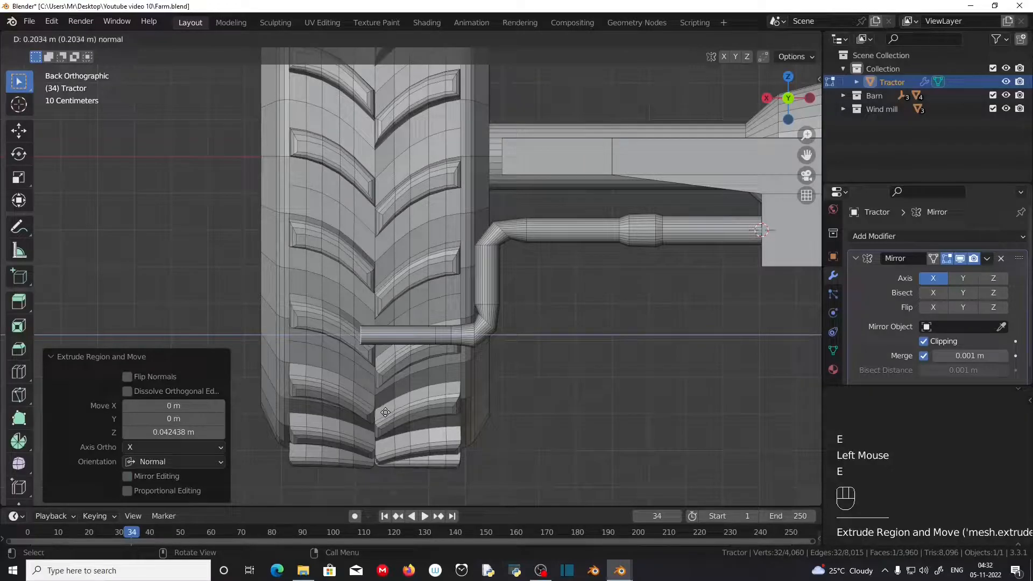
left_click(384, 412)
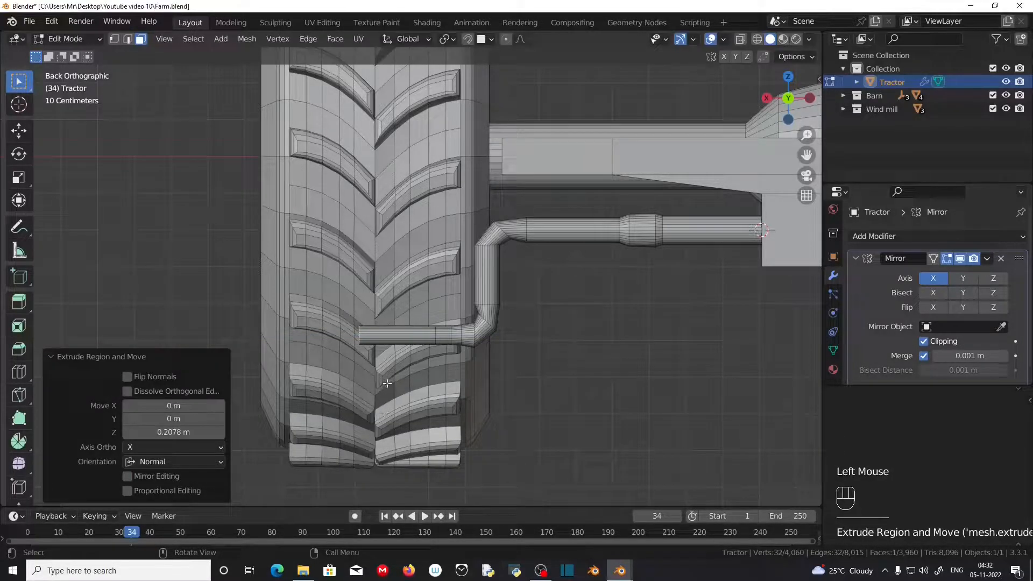
Step: Select the face ring around the rod's outermost segment, extrude it, and scale it about 16.134 in Y and Z to form the front wheel
left_click(405, 343, "alt")
middle_click_drag(376, 368, 434, 376)
scroll(590, 372, "down", 2)
middle_click_drag(590, 372, 489, 370, "shift")
key("KP_3")
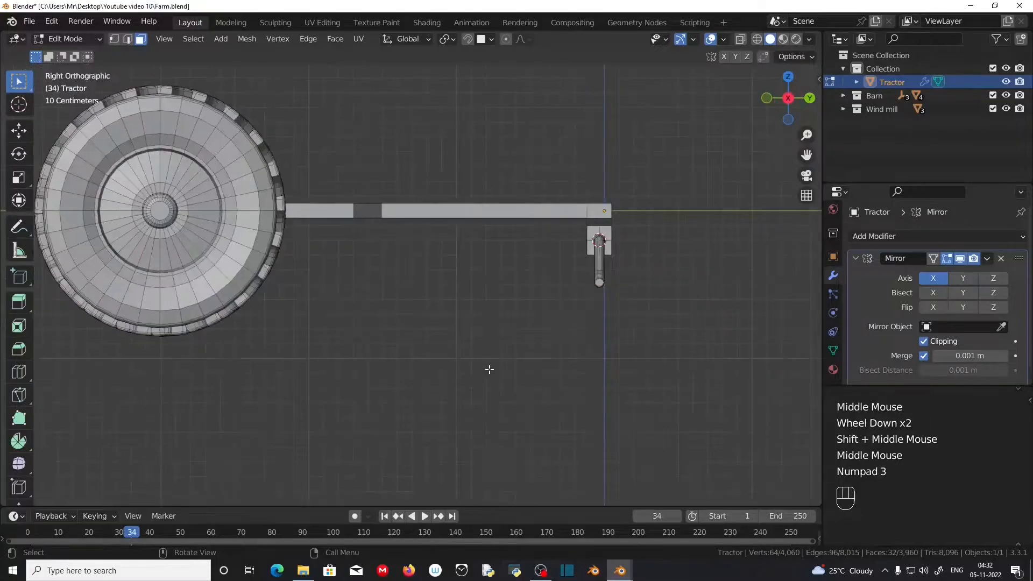
scroll(607, 353, "up", 2)
middle_click_drag(664, 369, 567, 379, "shift")
scroll(568, 379, "down", 2)
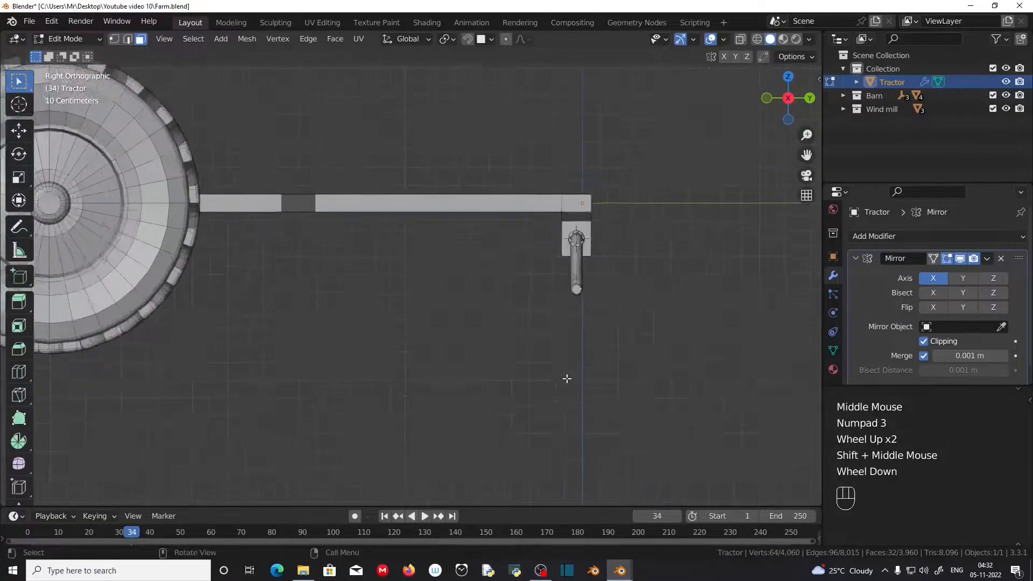
key("e")
key("s")
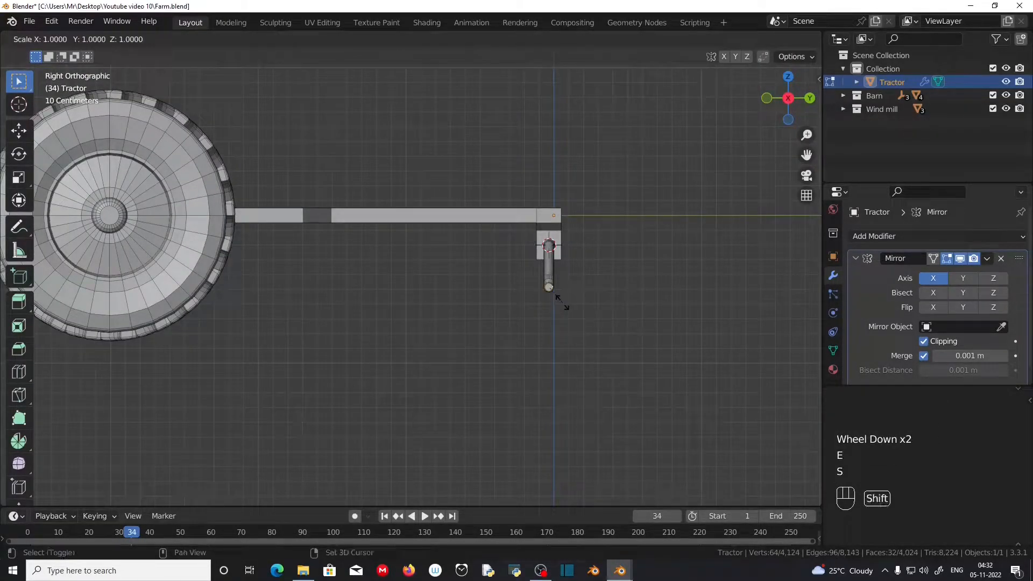
key("shift+x")
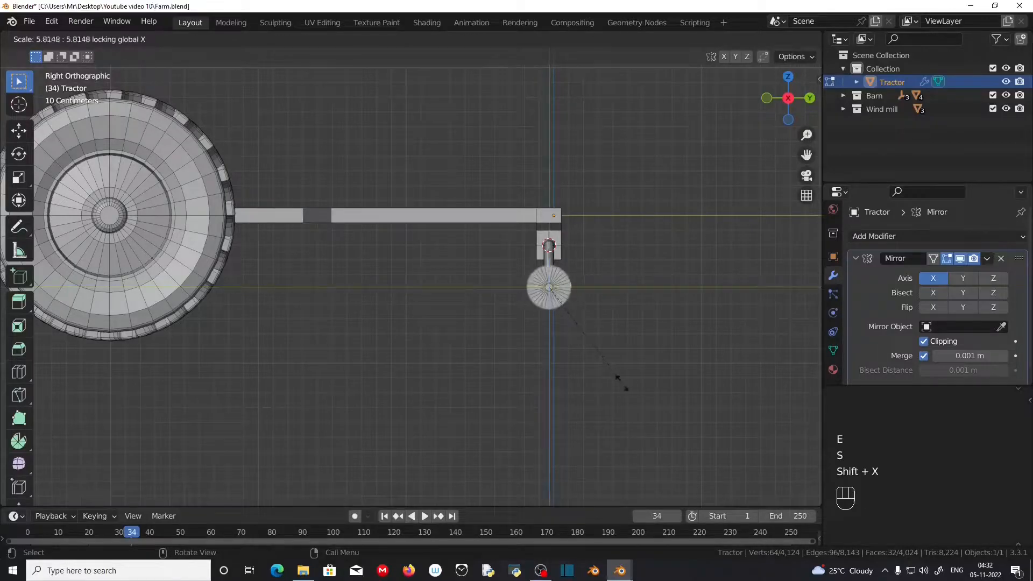
left_click(756, 90)
Step: Select the small face at the center of the front wheel's outer side and scale it by about 14.923
middle_click_drag(634, 201, 473, 293)
scroll(519, 320, "up", 1)
middle_click_drag(518, 321, 455, 303)
scroll(445, 325, "up", 2)
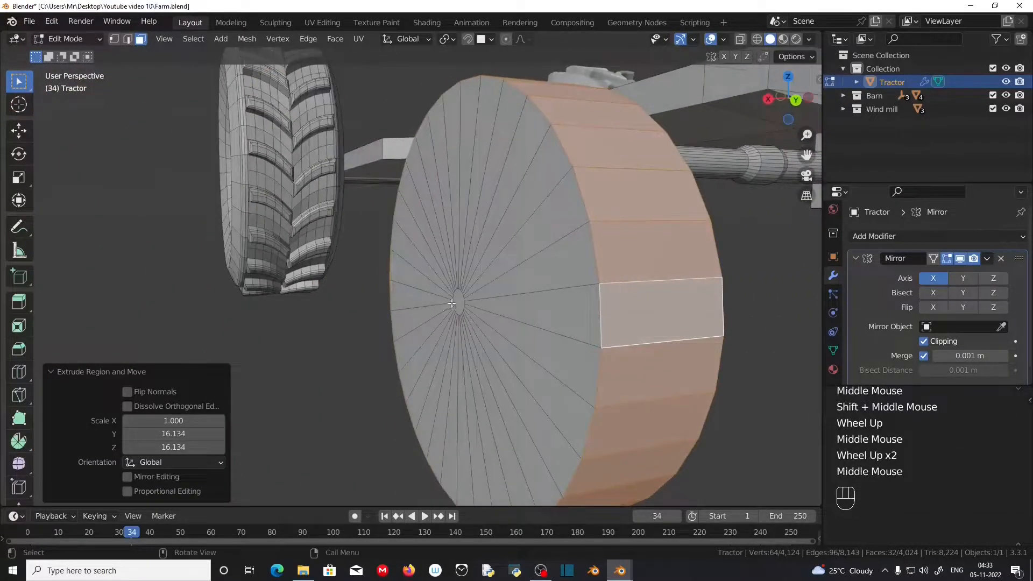
left_click(455, 303)
key("s")
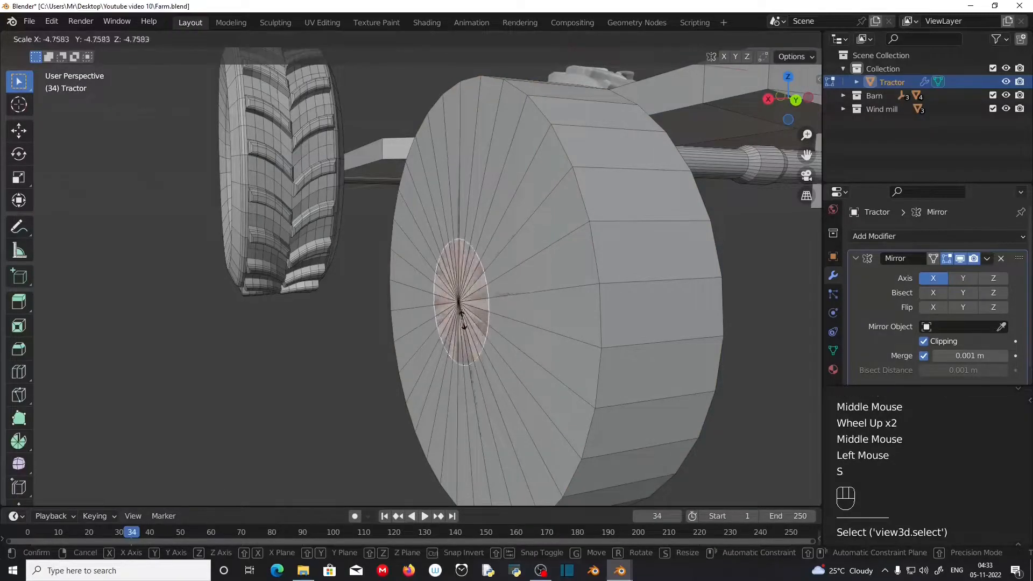
left_click(401, 318)
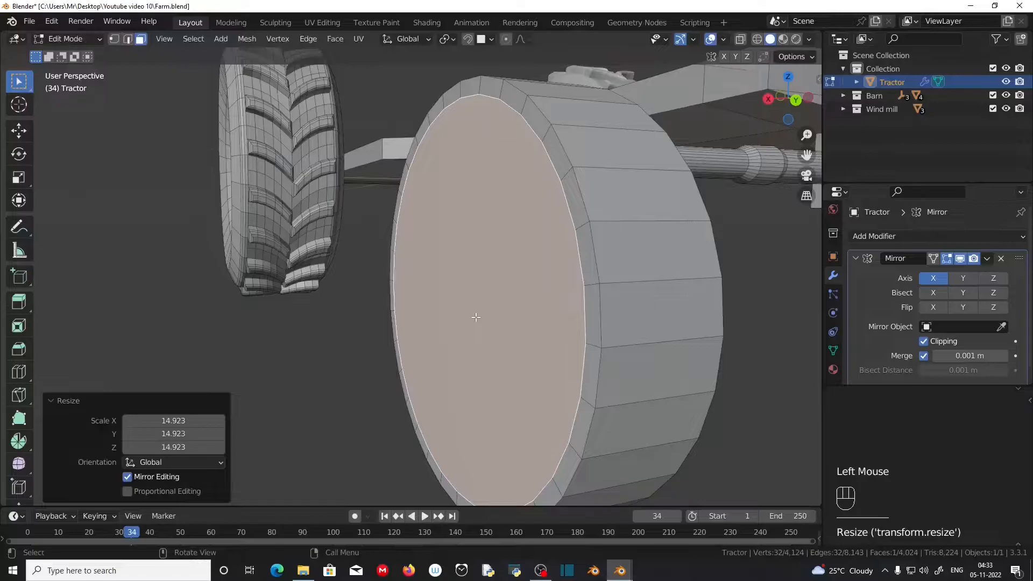
Step: Move the front wheel's enlarged side face outward about 0.023 m along X to bevel the tire edge
key("g")
key("x")
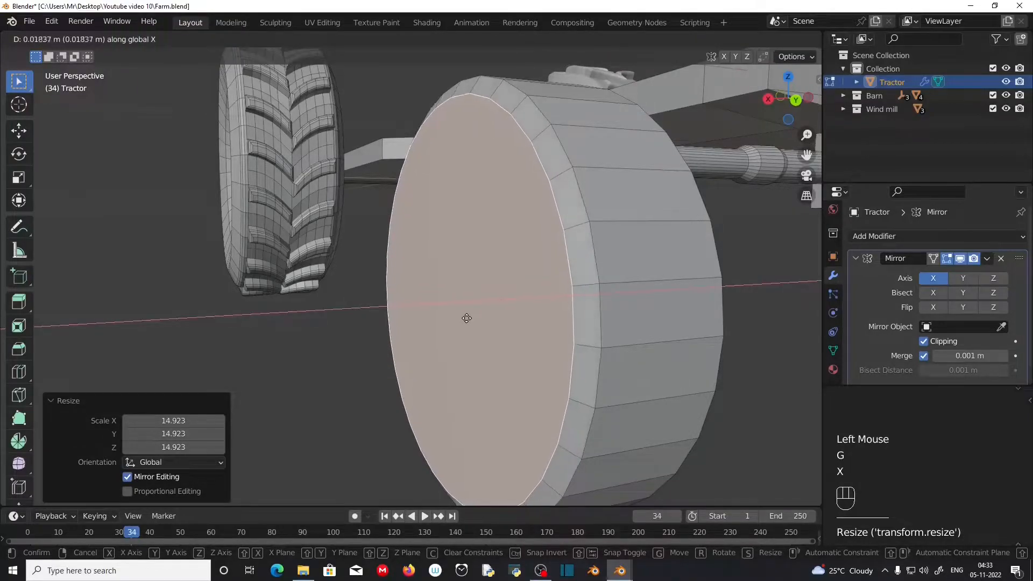
left_click(466, 318)
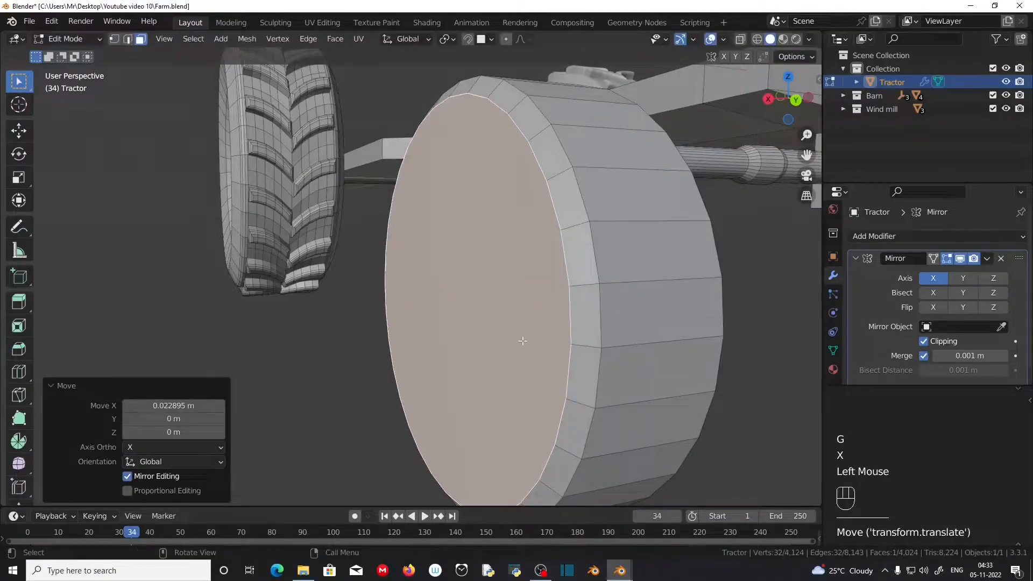
Step: Inset the front wheel's side face about 0.086 m and move the inner face about -0.052 m along X
key("i")
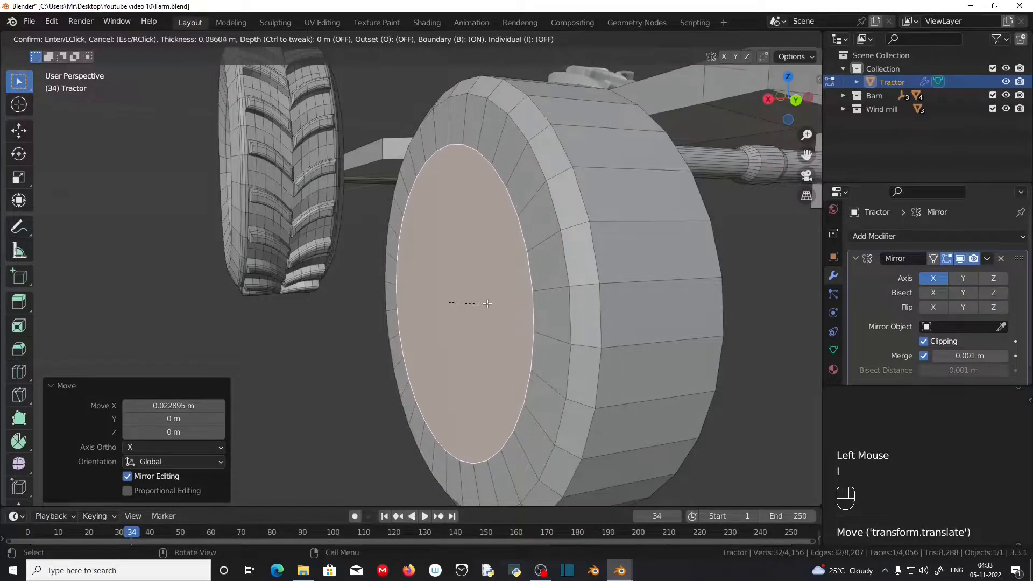
left_click(487, 304)
key("g")
key("x")
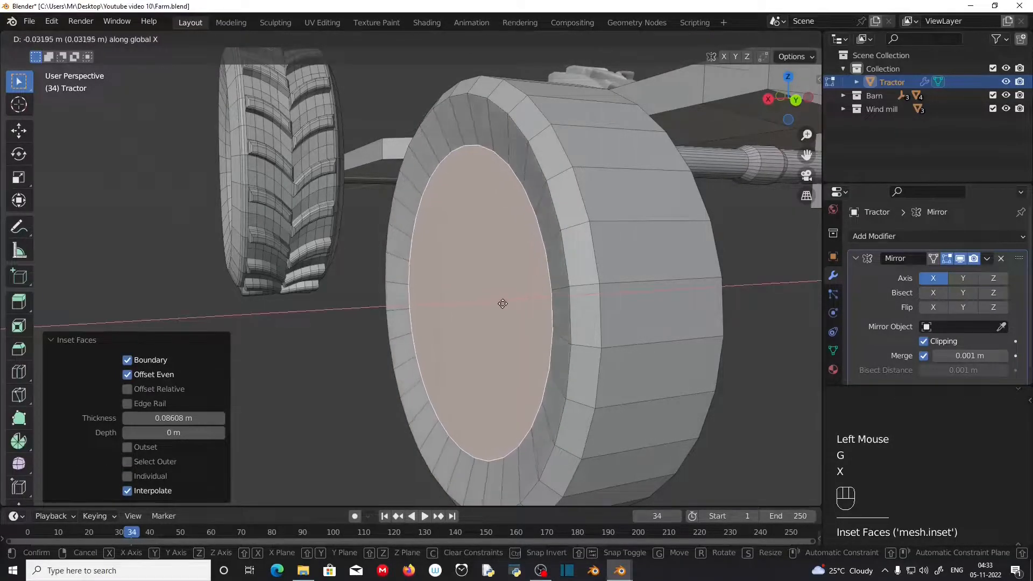
left_click(506, 303)
Step: Inset the recessed wheel face about 0.059 m and move the new inner face about -0.046 m along X
middle_click_drag(531, 325, 566, 331)
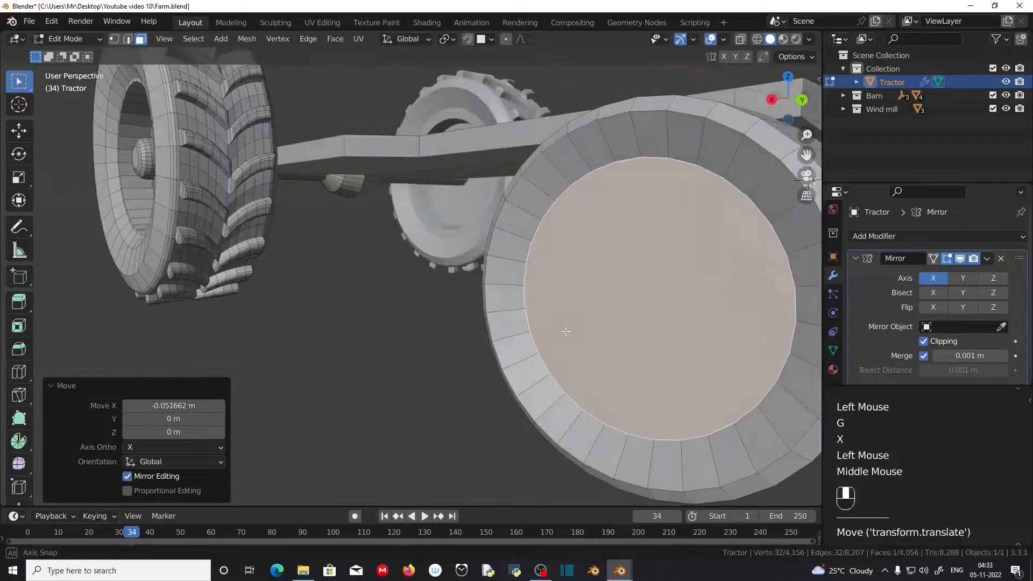
key("i")
left_click(685, 375)
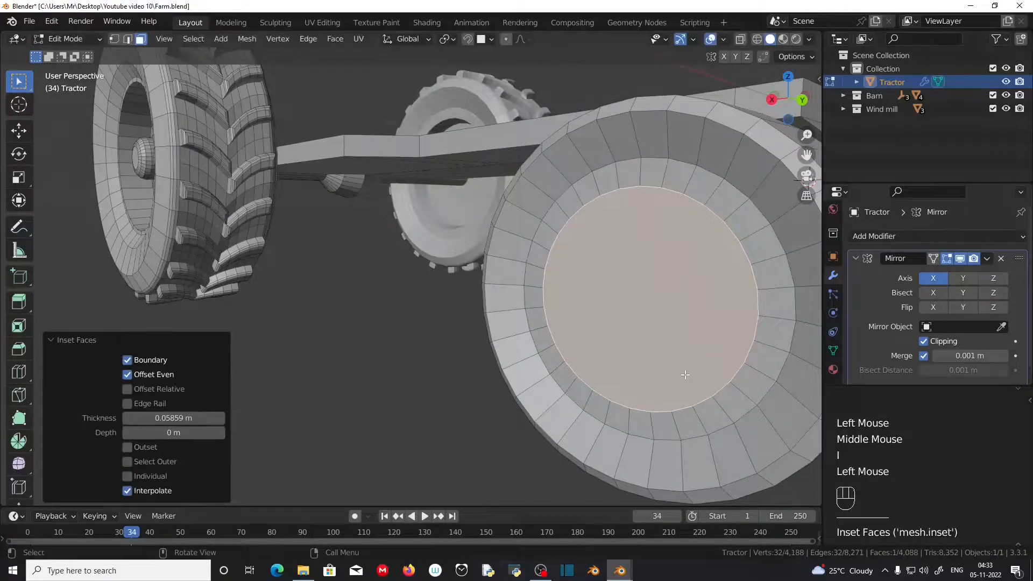
key("g")
key("x")
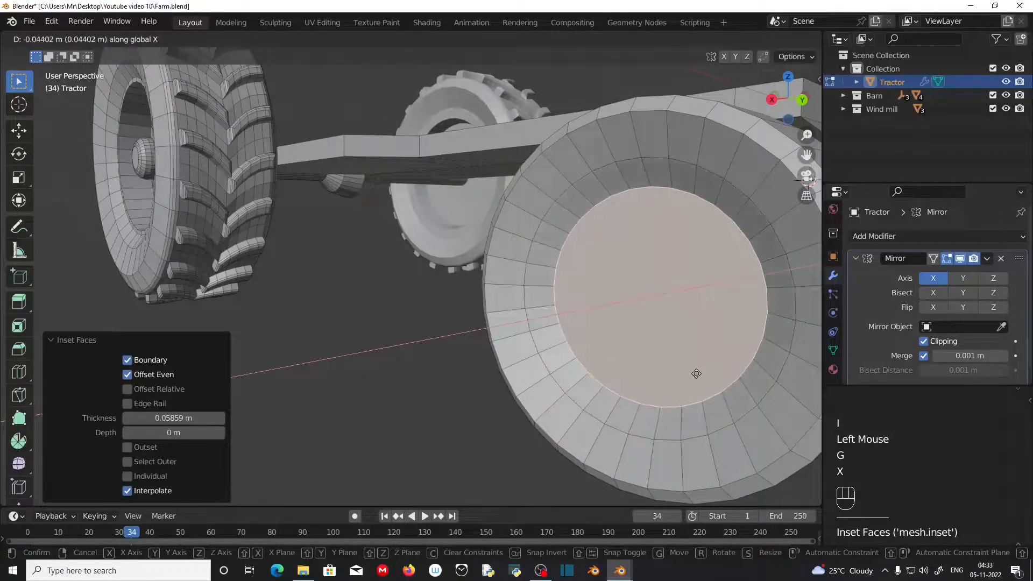
left_click(696, 373)
Step: Inset the recessed front wheel face about 0.136 m, then inset the new center face again to outline the hub
middle_click_drag(697, 374, 700, 398)
key("i")
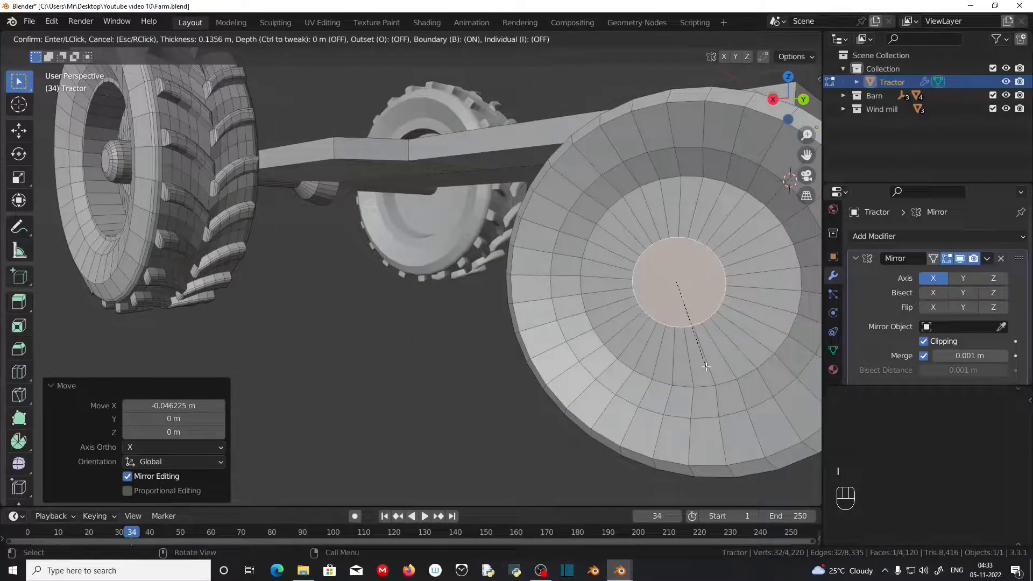
left_click(707, 366)
middle_click_drag(626, 365, 538, 377)
key("i")
left_click(616, 366)
Step: Extrude the hub face about 0.056 m outward and bevel its edge about 0.027 m with three segments
key("e")
left_click(507, 386)
key("ctrl+b")
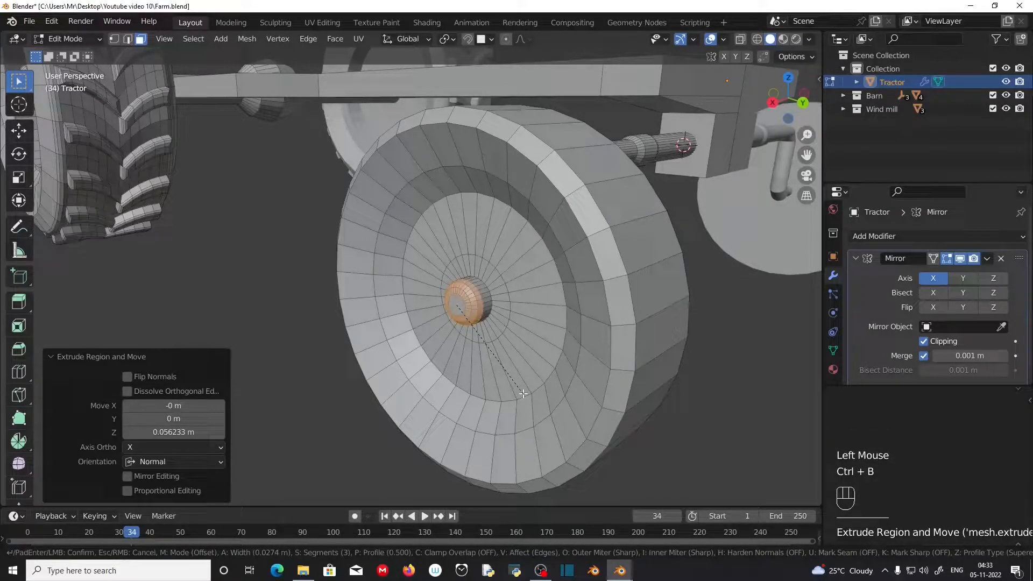
left_click(523, 394)
middle_click_drag(522, 394, 519, 279)
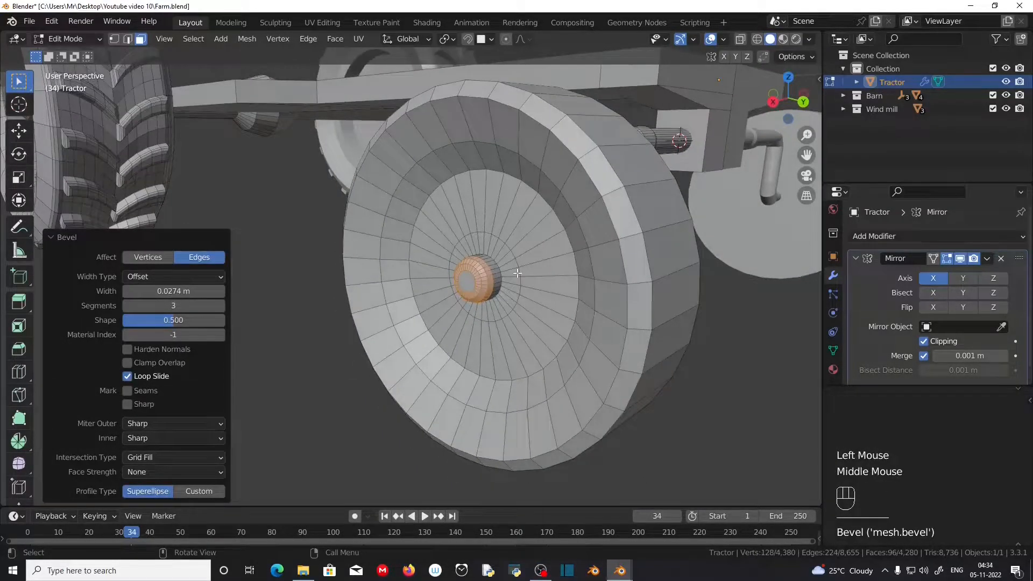
Step: Select the edge loop around the front wheel's recessed disc and move it about -0.0095 m along X
left_click(579, 281, "alt")
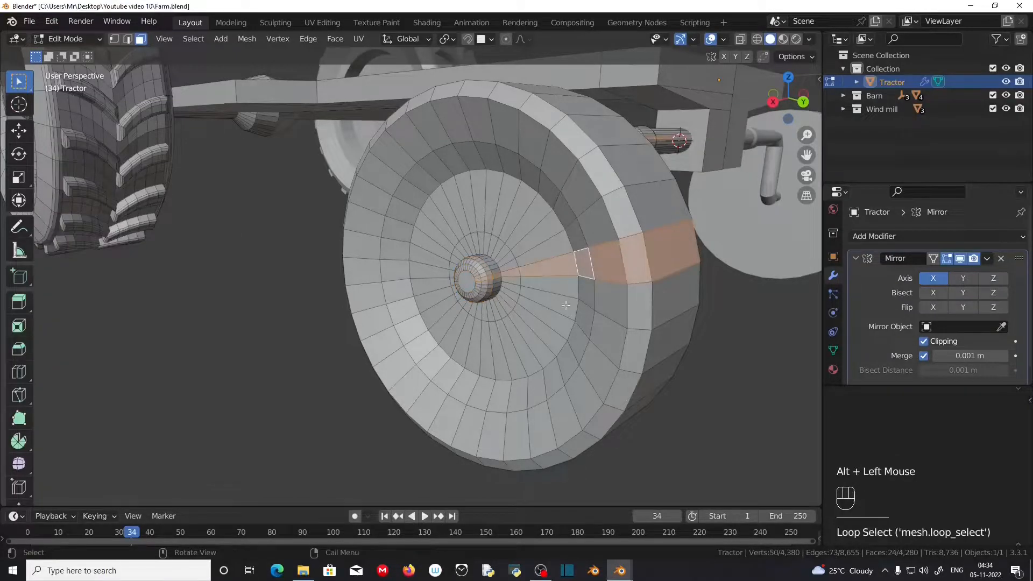
left_click(127, 38)
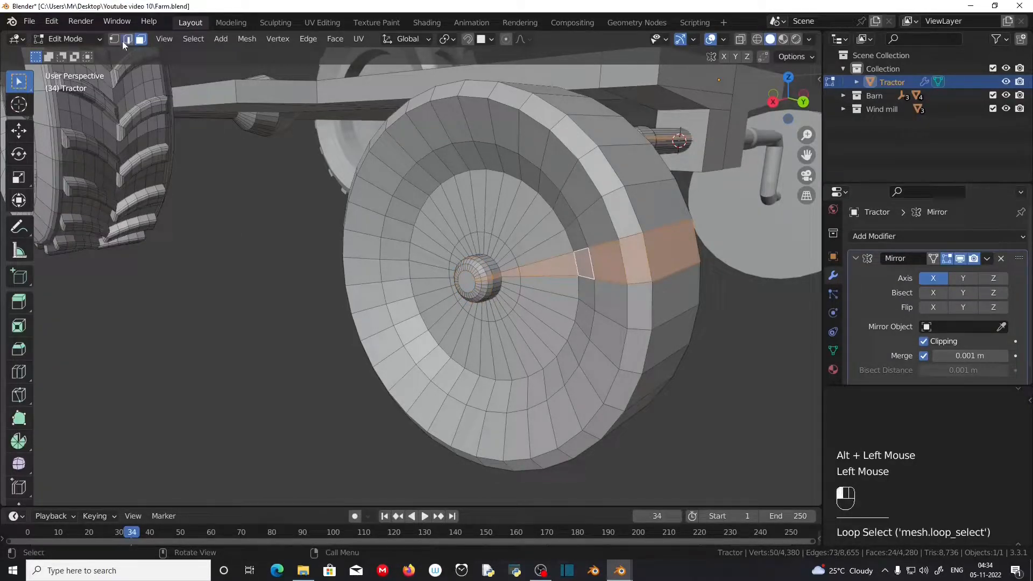
left_click(571, 269, "alt")
scroll(578, 324, "up", 3)
middle_click_drag(579, 324, 521, 370)
key("g")
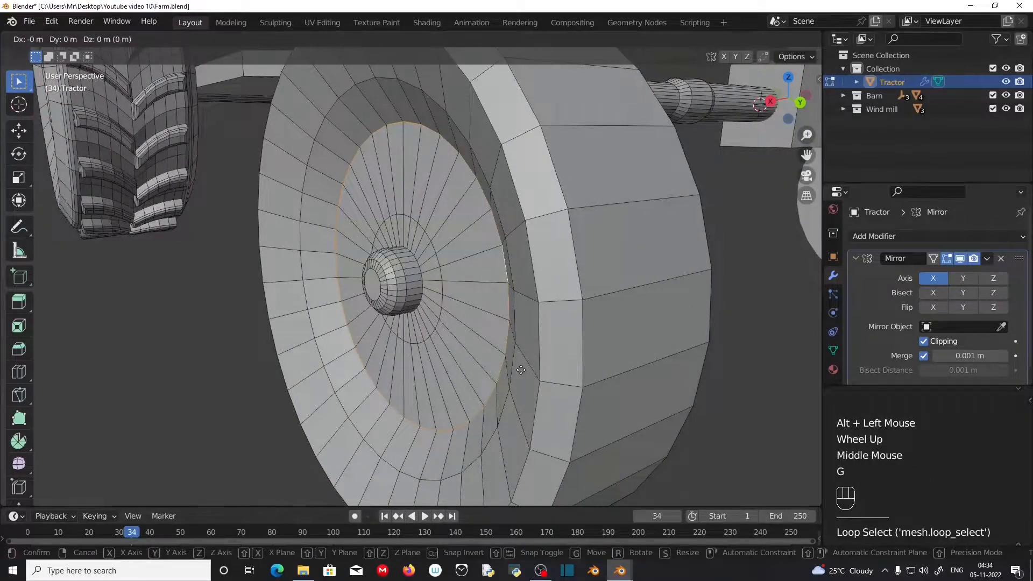
key("x")
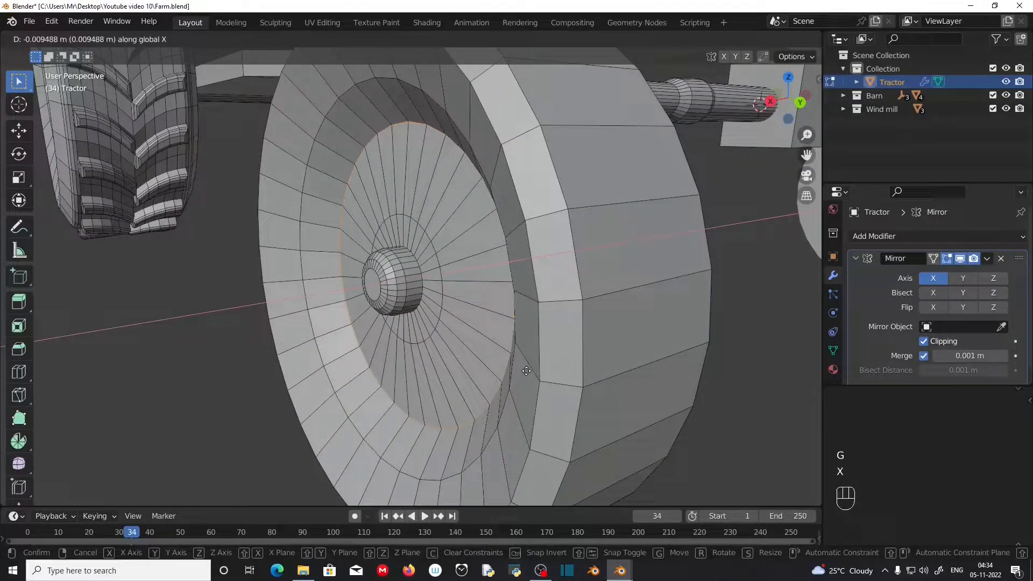
left_click(526, 371)
Step: Cut an edge loop near the rim on the front wheel's axle side at factor -0.777 and move it about -0.020 m along X
middle_click_drag(527, 370, 402, 366)
scroll(495, 378, "down", 3)
scroll(320, 374, "down", 1)
scroll(487, 381, "up", 2)
scroll(505, 394, "up", 1)
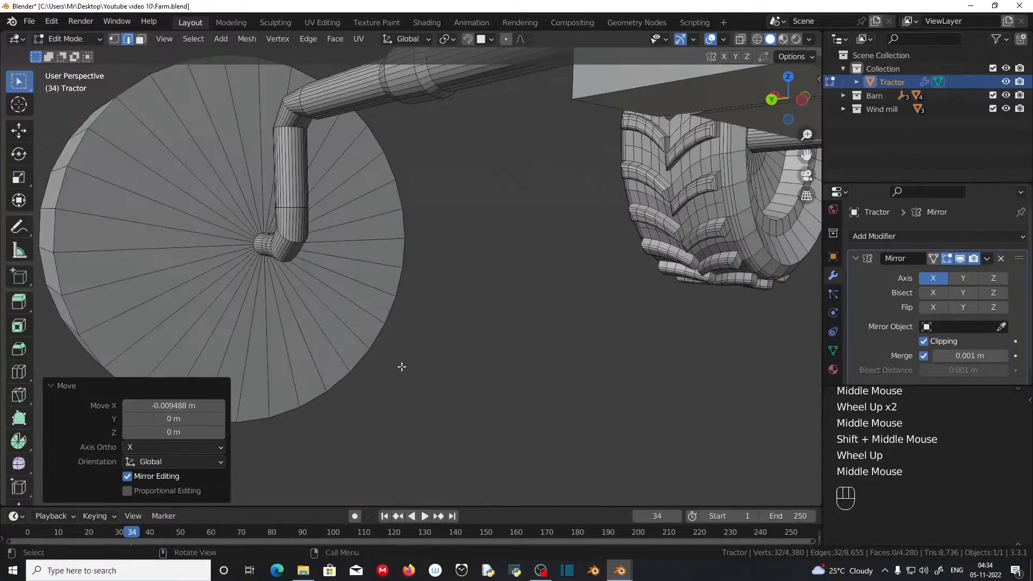
key("ctrl+r")
left_click(202, 291)
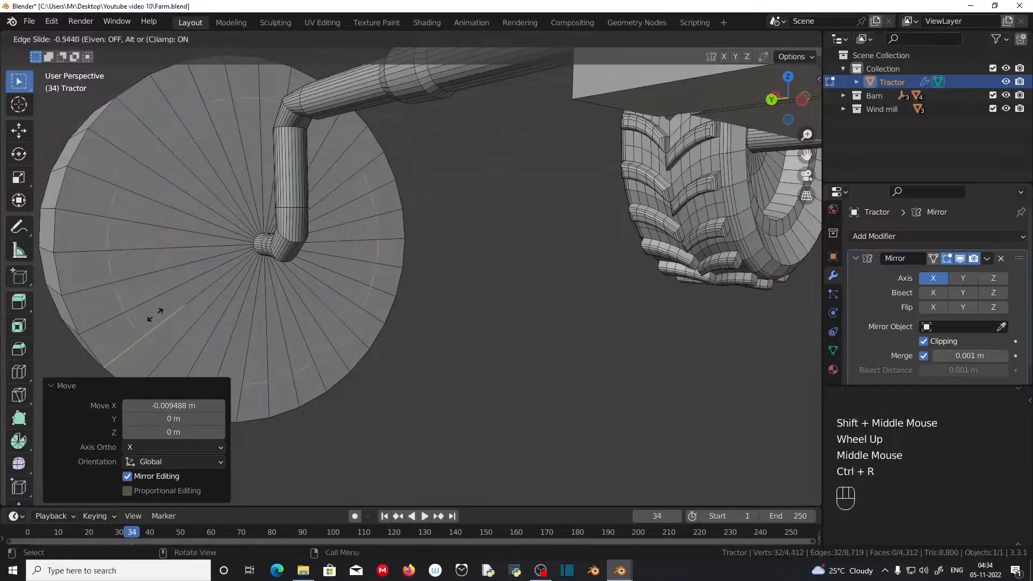
left_click(140, 332)
middle_click_drag(140, 332, 262, 319)
key("g")
key("x")
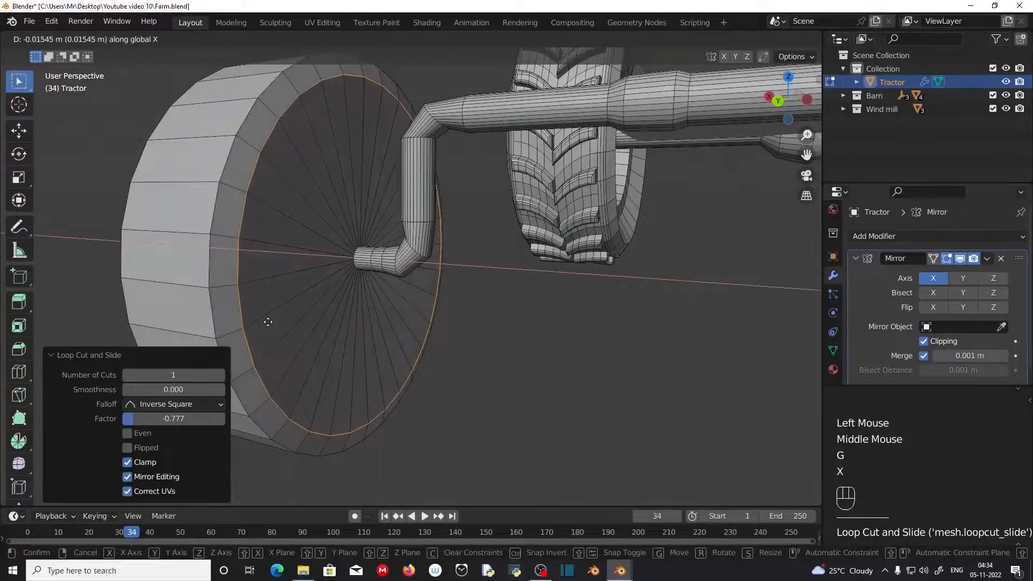
left_click(269, 323)
Step: Cut a second loop on the wheel's axle side at factor -0.347 and move it about 0.061 m along X
key("ctrl+r")
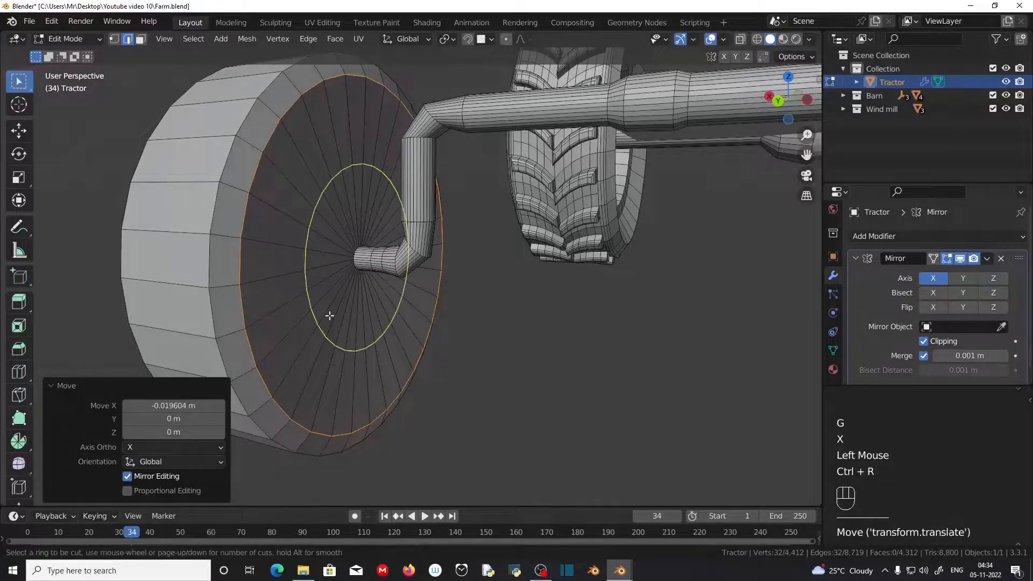
left_click(329, 317)
left_click(315, 339)
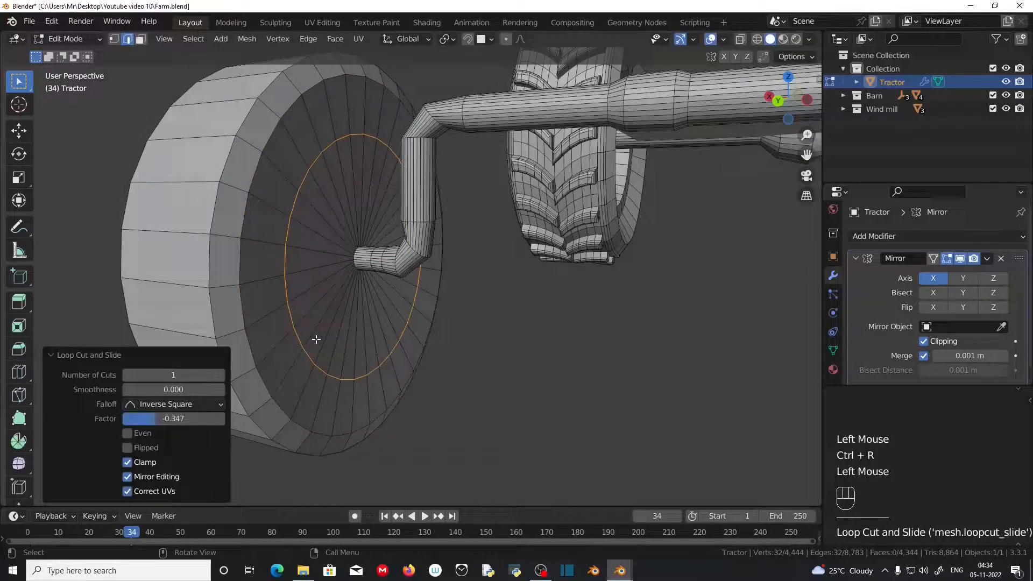
key("g")
key("x")
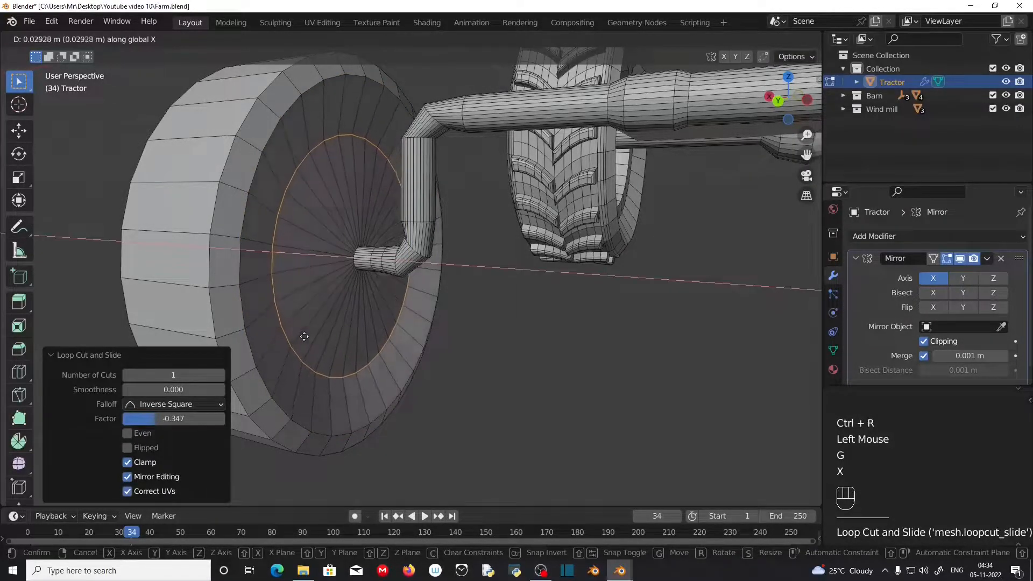
left_click(327, 301)
Step: Cut a smaller loop around the axle end on the wheel's inner side at factor 0.189
key("ctrl+r")
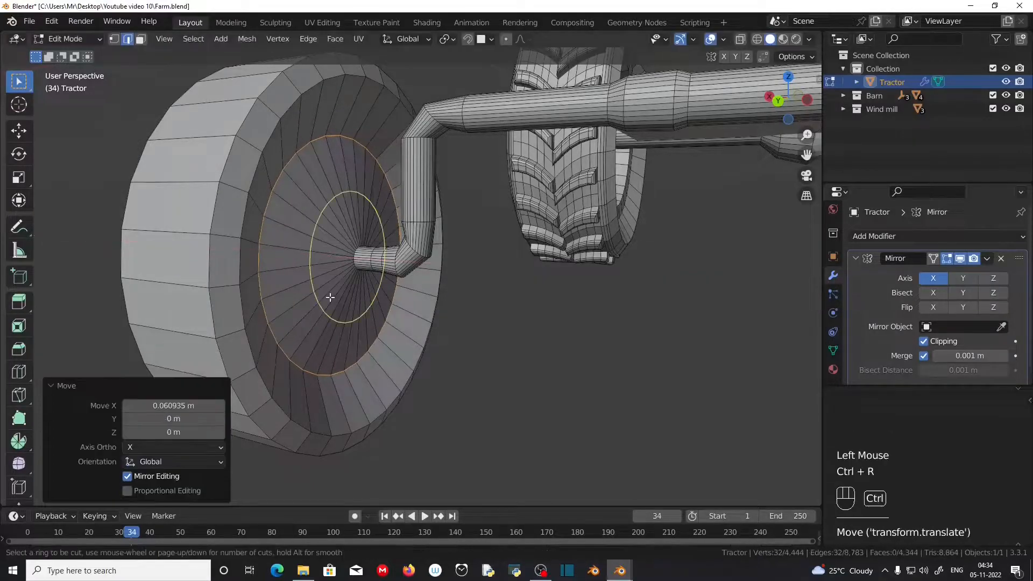
left_click(330, 297)
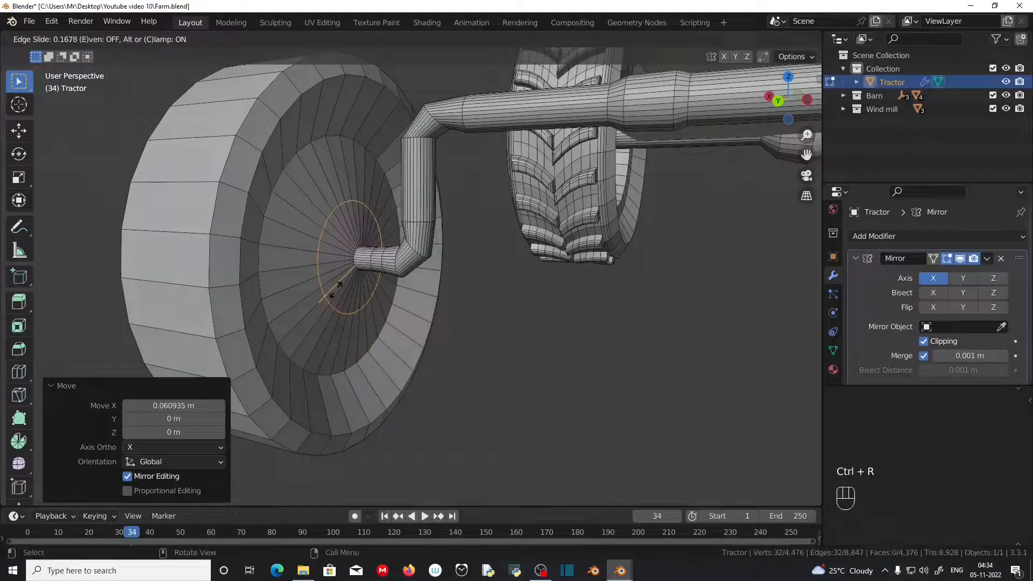
left_click(336, 289)
Step: Add the edge loop at the axle's end to the selection and flatten both loops by scaling them to 0 along X
scroll(337, 289, "up", 3)
scroll(250, 268, "down", 1)
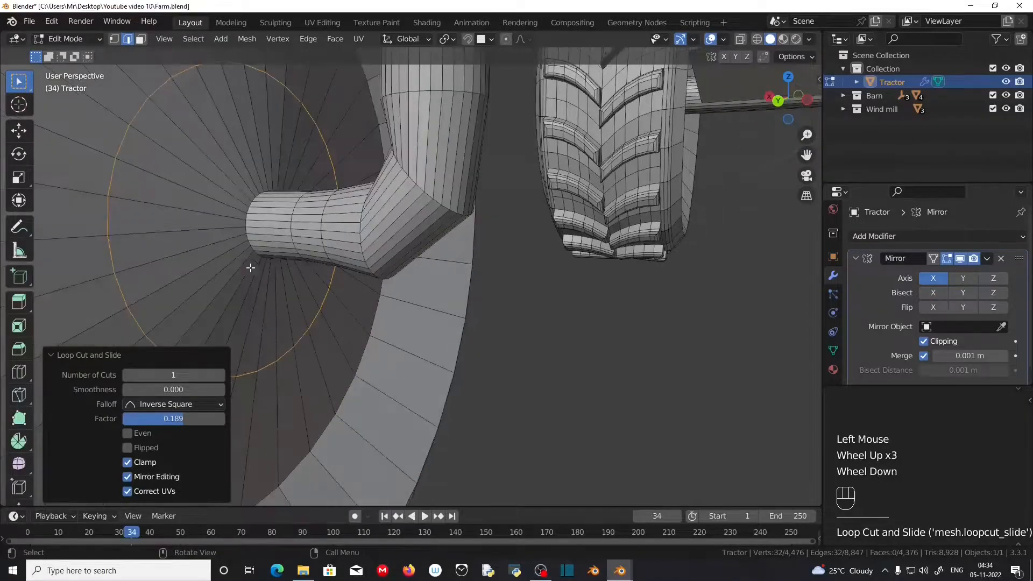
left_click(245, 226, "alt+shift")
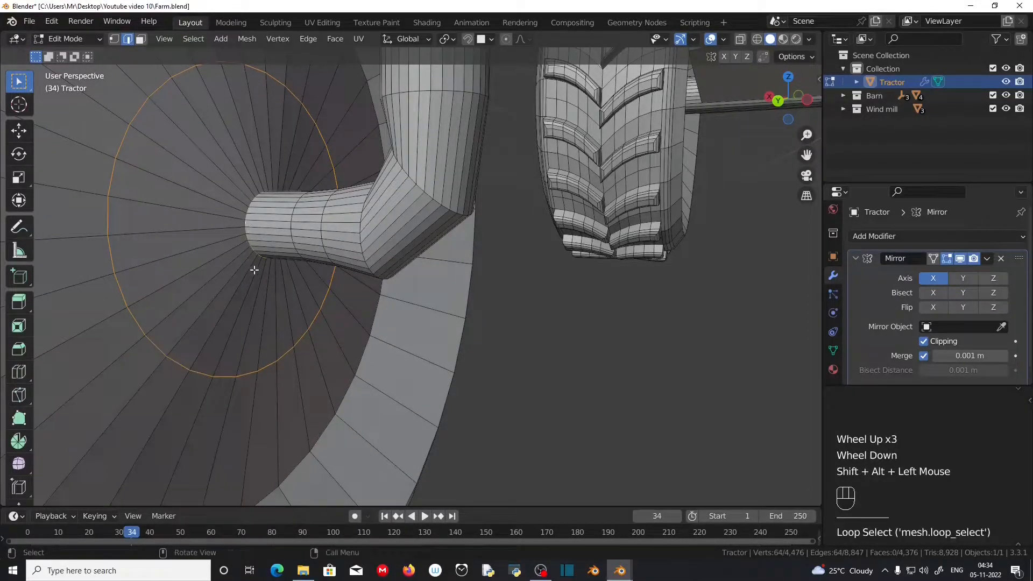
key("s")
key("x")
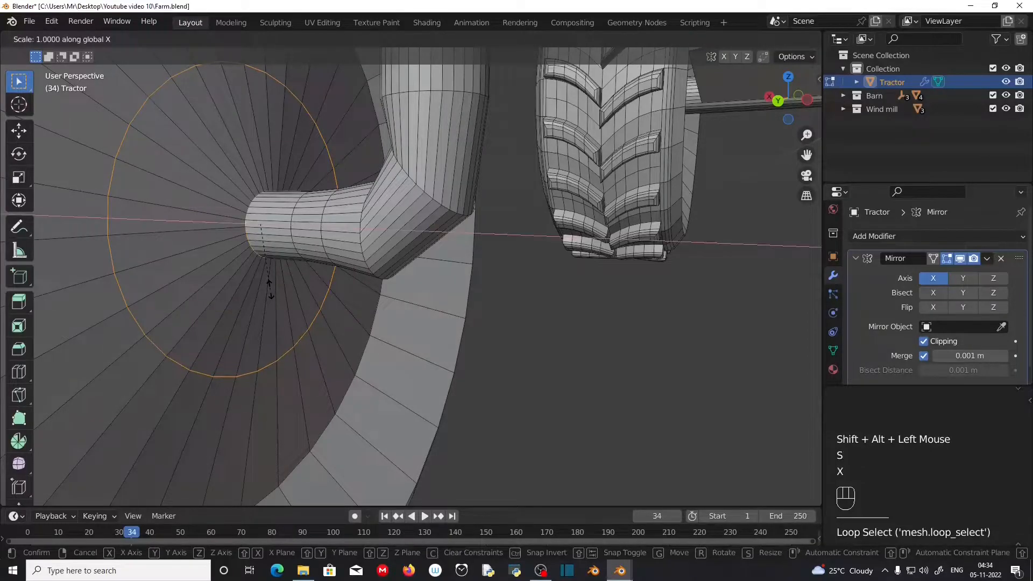
key("KP_0")
key("KP_Enter")
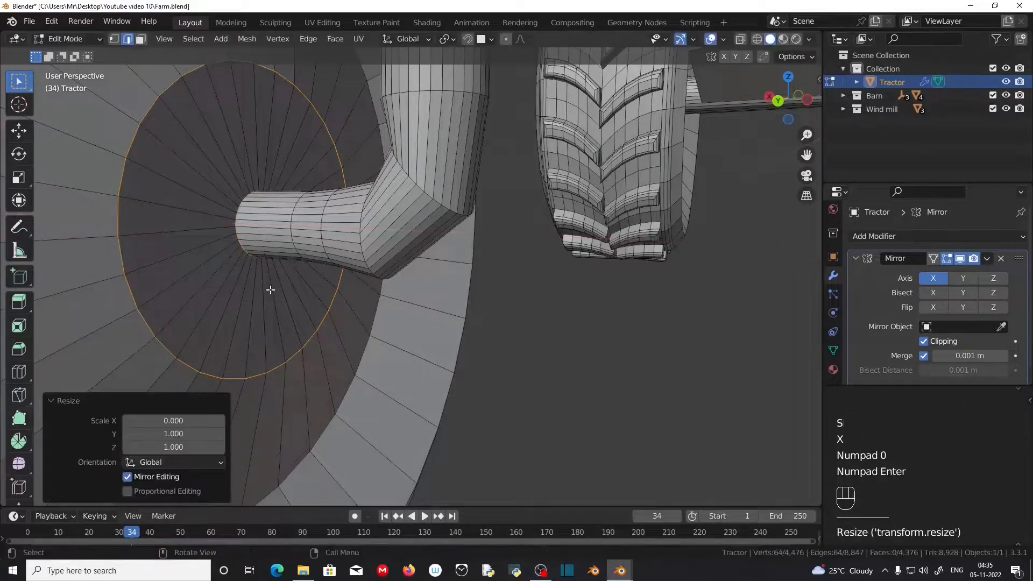
Step: Cut a loop between the two inner-side rings at factor 0.233 and move it about 0.013 m along X
scroll(312, 305, "down", 1)
middle_click_drag(312, 305, 263, 287)
scroll(226, 270, "down", 2)
scroll(316, 296, "up", 1)
key("ctrl+r")
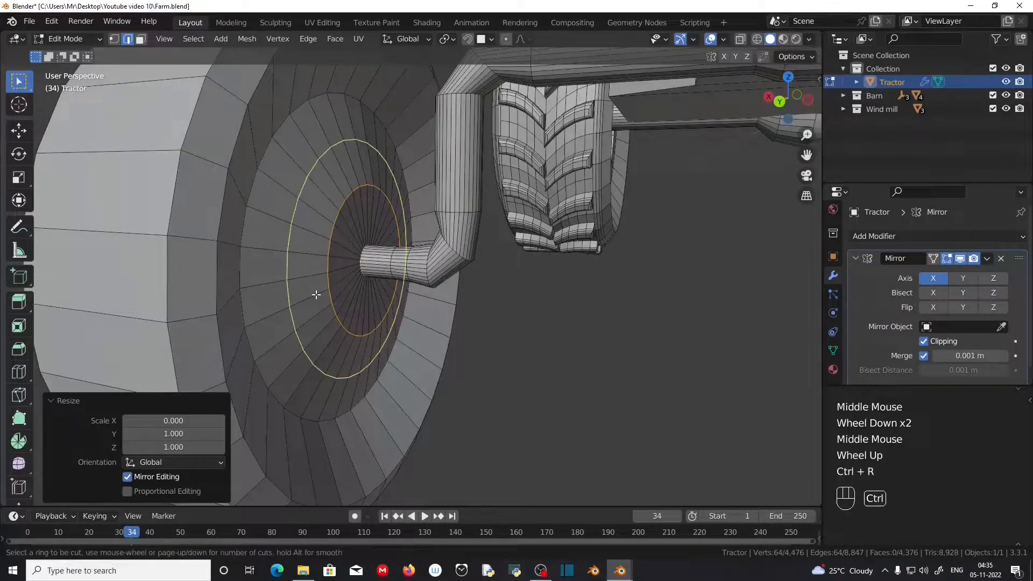
mouse_move(316, 295)
left_mouse_down()
mouse_move(305, 300)
mouse_move(316, 282)
mouse_move(319, 308)
left_mouse_up()
key("g")
key("x")
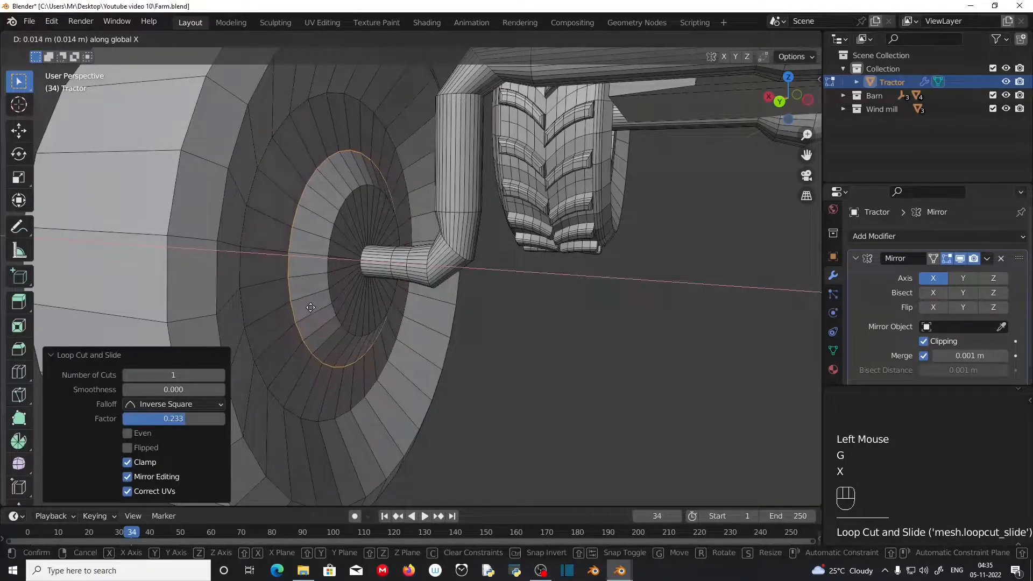
left_click(312, 307)
Step: Add two evenly spaced edge loops around the front tire's tread without sliding them
scroll(535, 203, "down", 3)
middle_click_drag(322, 322, 493, 377)
scroll(486, 380, "up", 1)
key("ctrl+r")
scroll(336, 339, "up", 1)
left_click(336, 340)
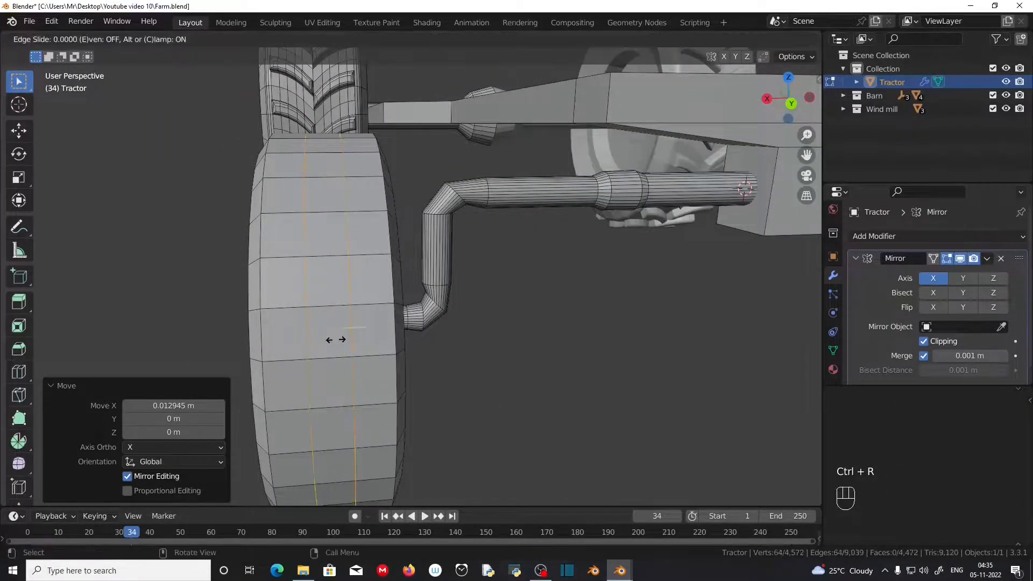
right_click(336, 340)
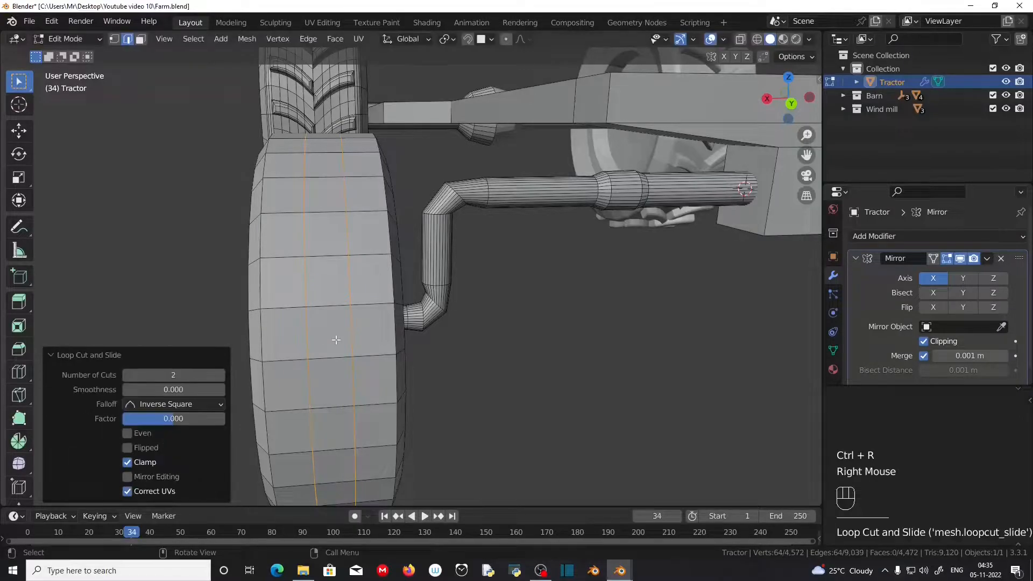
Step: Spread the two tread loops apart by scaling them about 1.489 along X
left_click(446, 39)
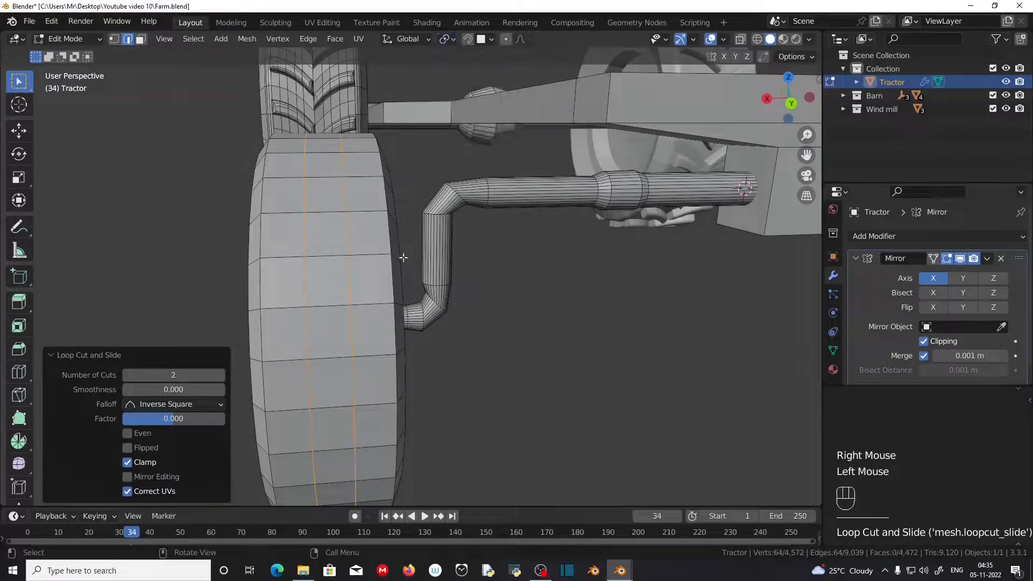
key("s")
key("x")
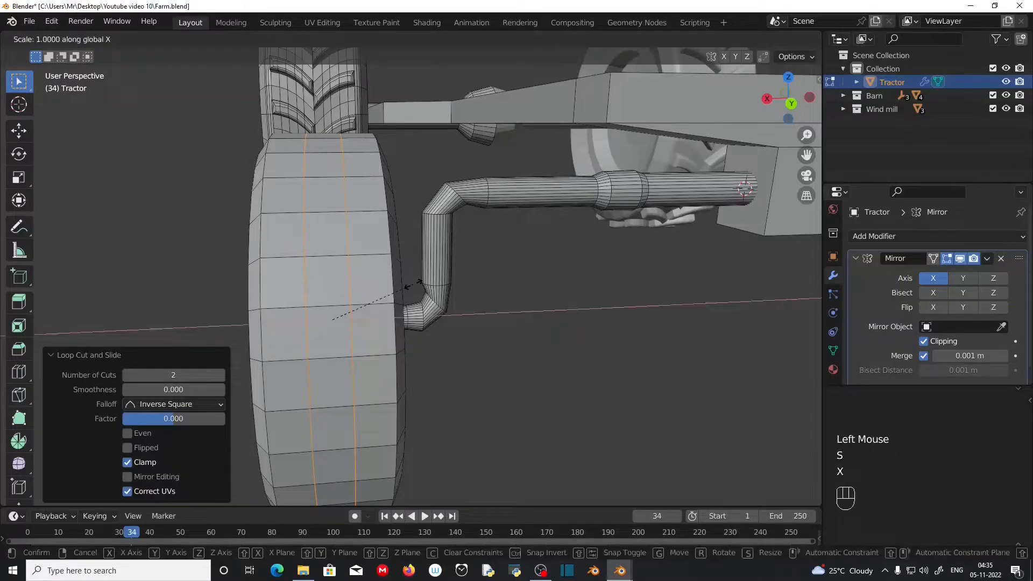
left_click(460, 289)
Step: Bevel the two tread loops about 0.0089 m wide with two segments
key("ctrl+b")
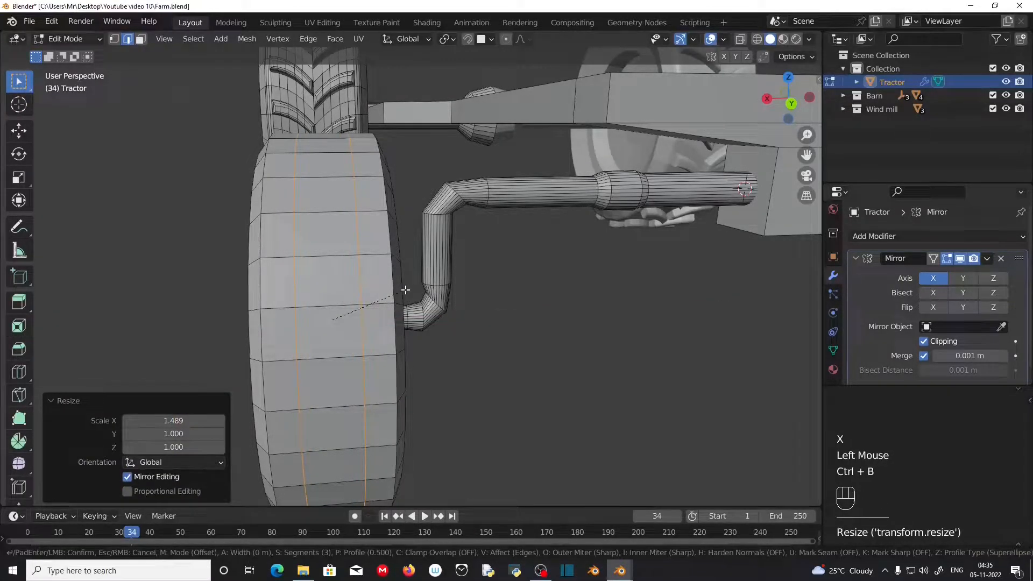
scroll(413, 289, "down", 1)
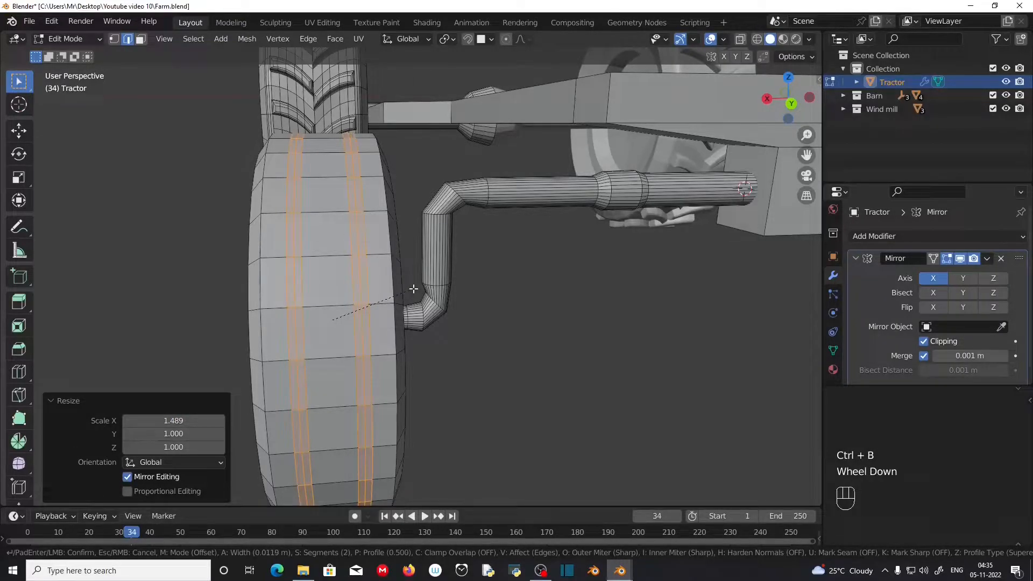
left_click(412, 288)
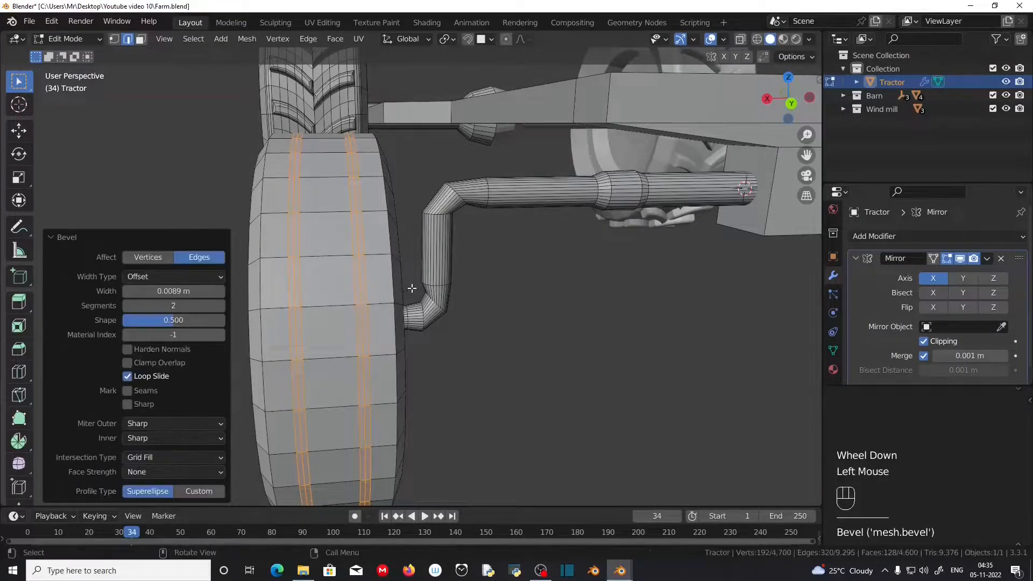
Step: Select the middle loop of each beveled band and scale both to about 0.953 in Y and Z to sink tread grooves
scroll(411, 286, "up", 2)
middle_click_drag(412, 285, 456, 282, "shift")
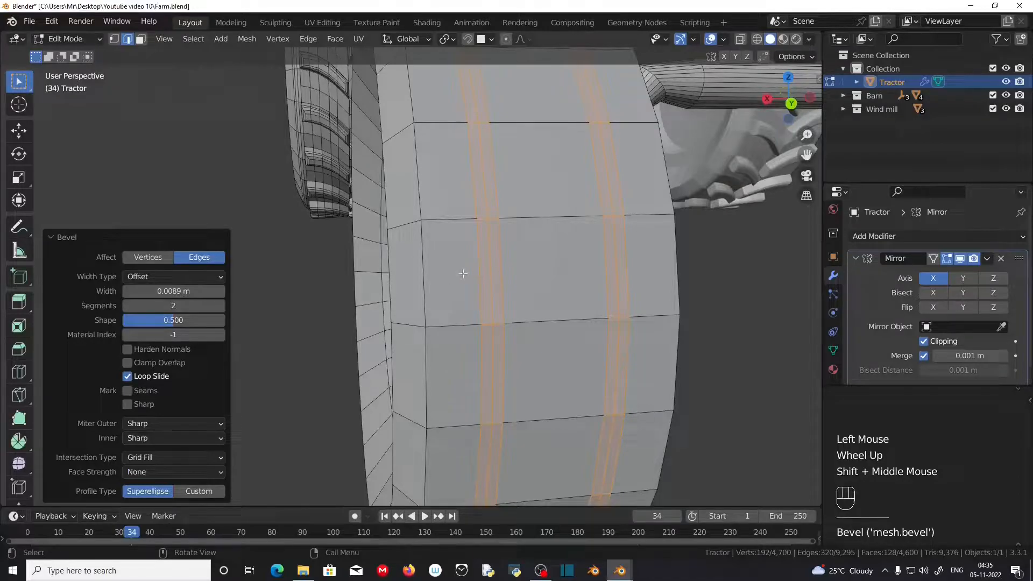
left_click(490, 286, "alt")
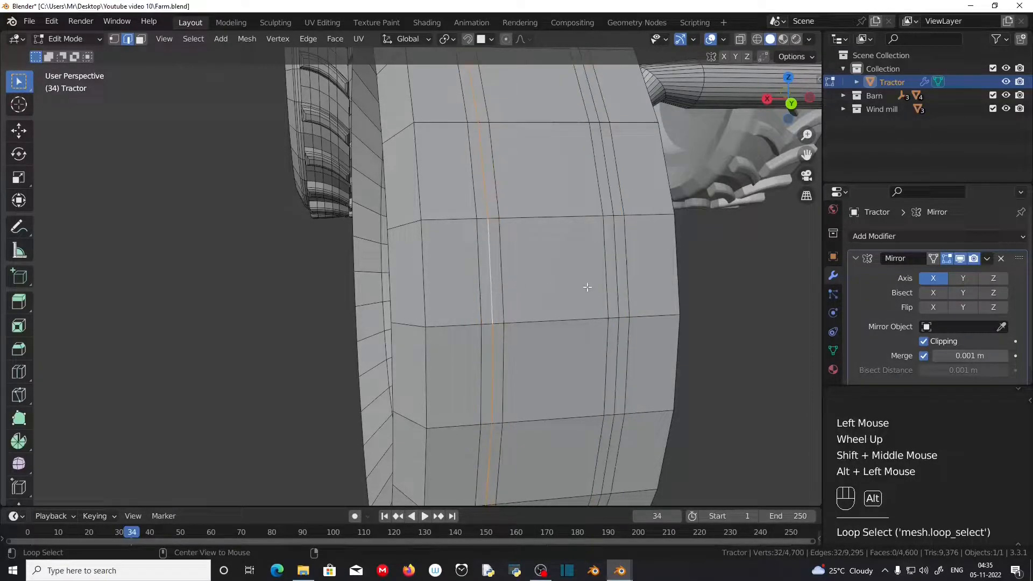
left_click(614, 285, "alt+shift")
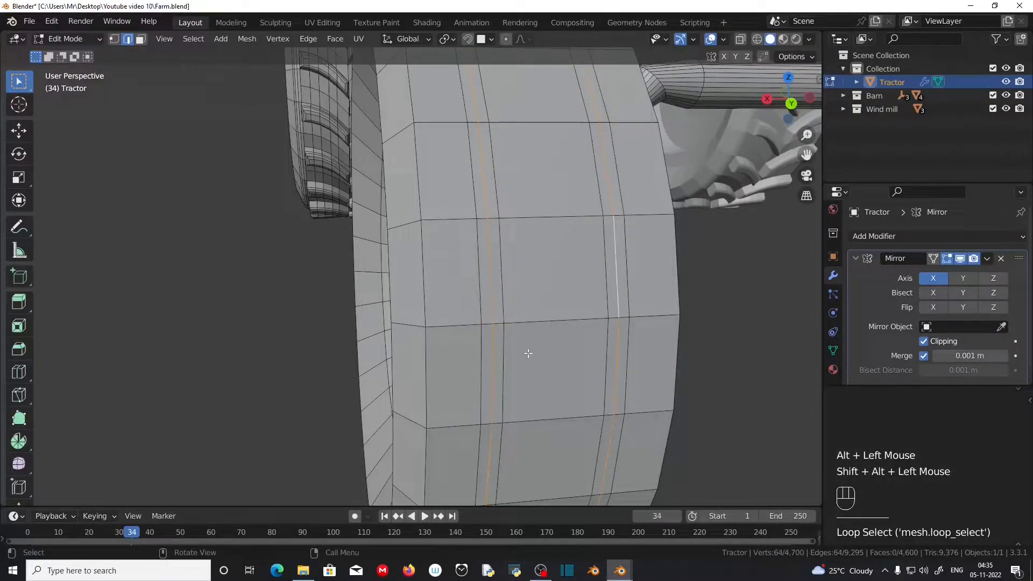
key("s")
key("shift+x")
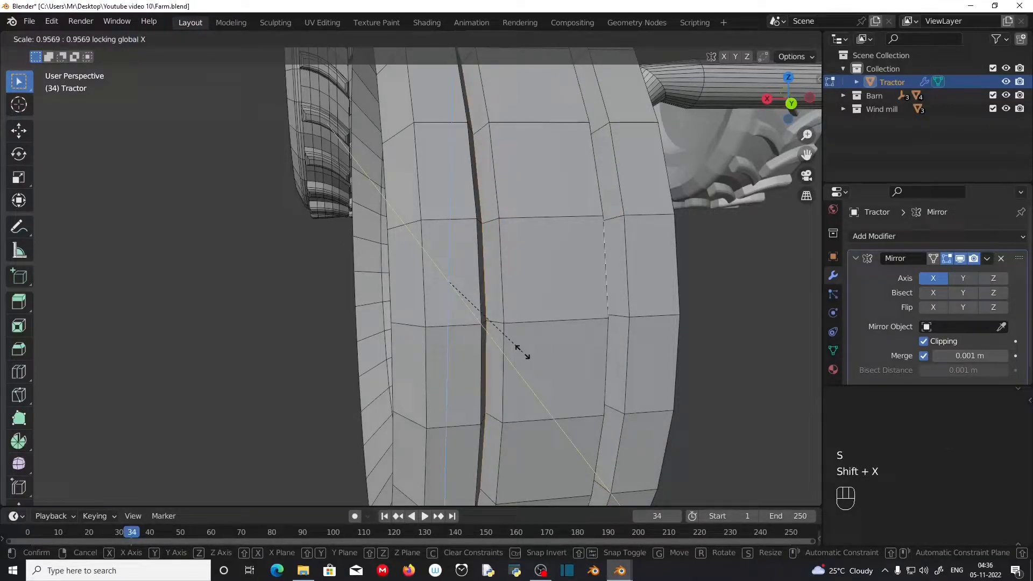
left_click(520, 351)
Step: Select the four edge loops bordering the front tire's two tread grooves and bevel them about 0.0114 m wide with three segments
scroll(500, 349, "down", 2)
middle_click_drag(499, 349, 491, 353)
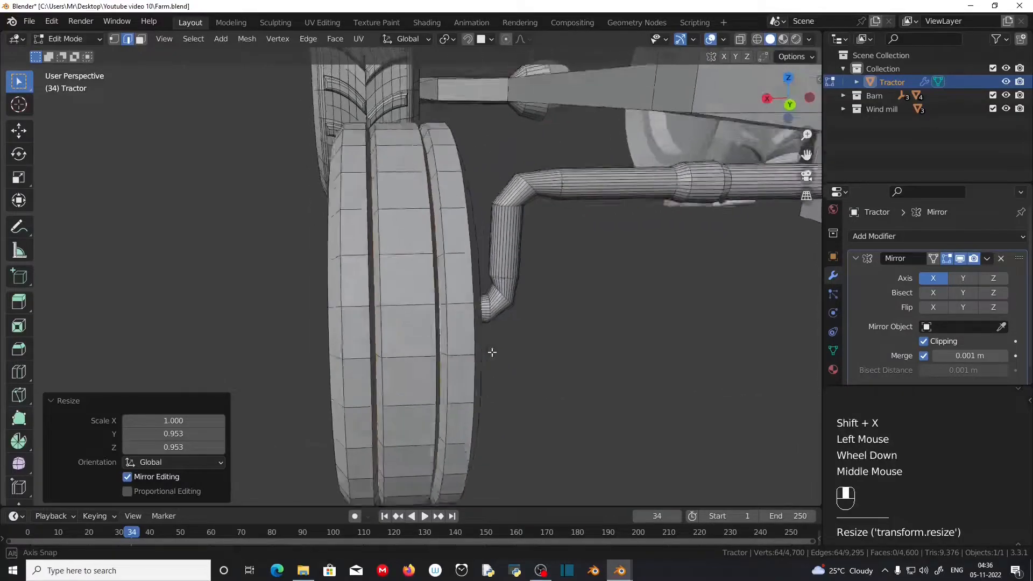
scroll(434, 328, "up", 3)
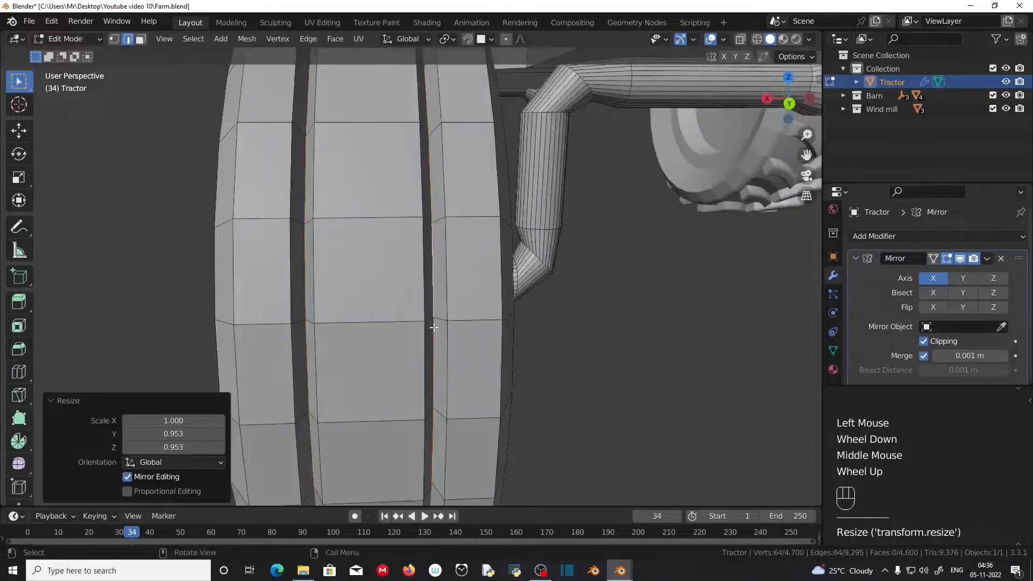
left_click(287, 274, "alt")
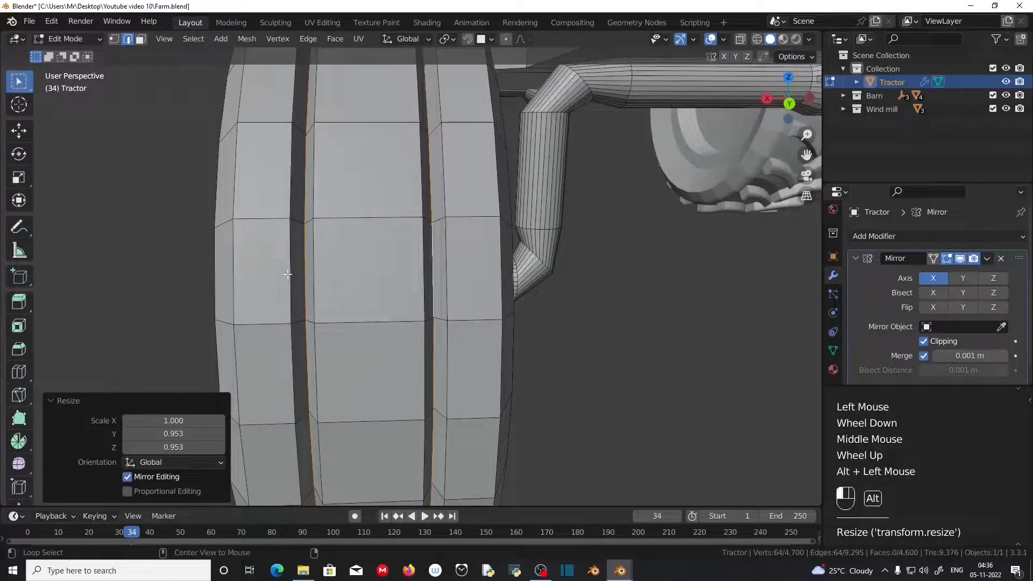
left_click(315, 279, "alt+shift")
left_click(424, 292, "alt+shift")
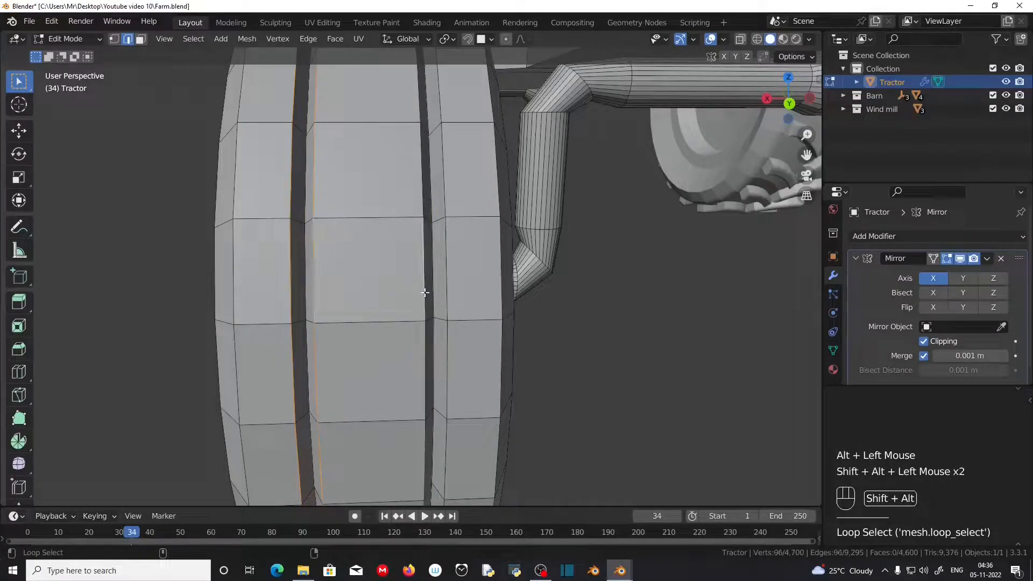
left_click(449, 290, "alt+shift")
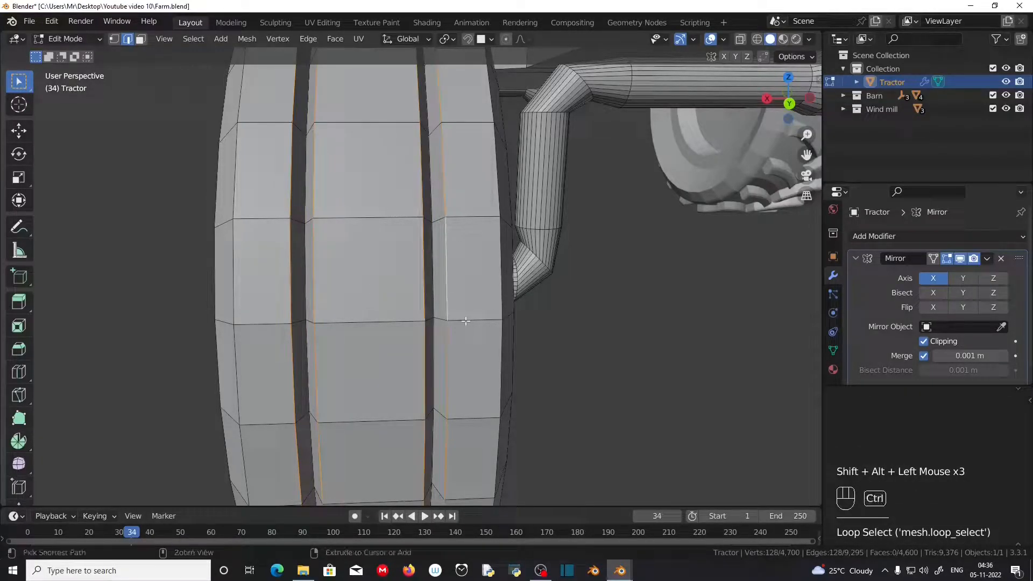
key("ctrl+b")
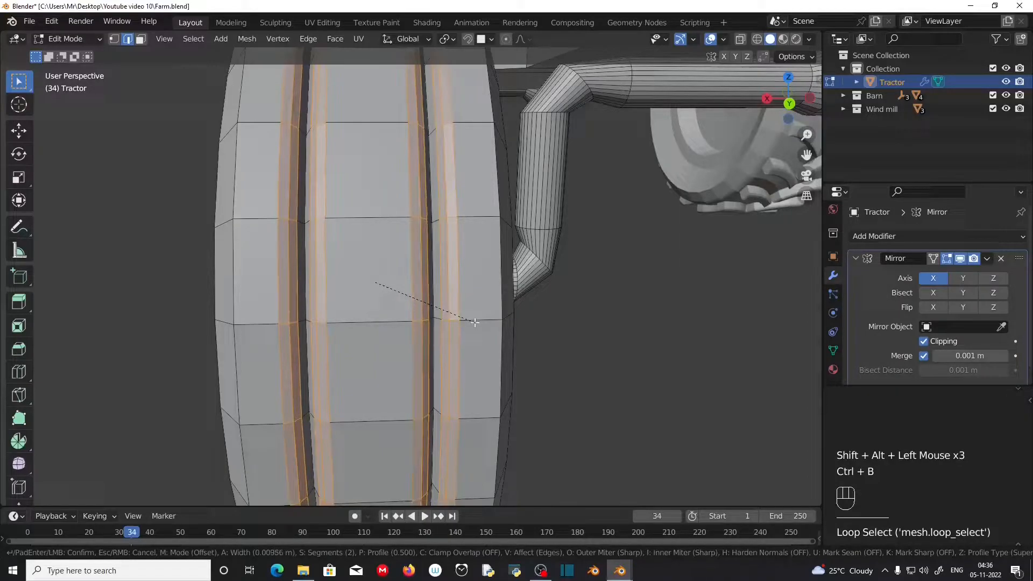
scroll(475, 322, "up", 1)
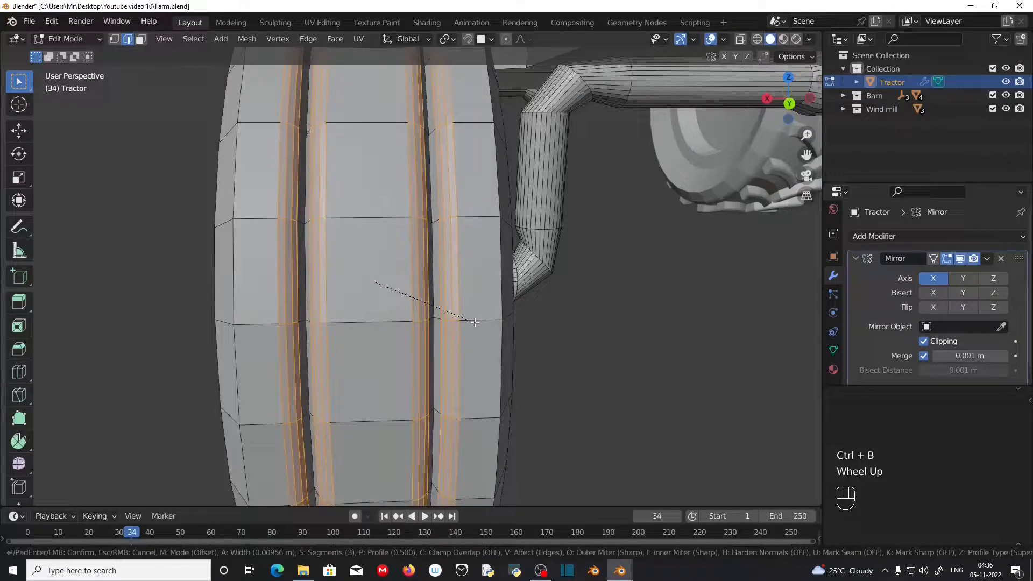
left_click(475, 323)
Step: Select the front wheel's shoulder, sidewall and inner rim edge loops on both sides and bevel them about 0.0155 m wide with two segments
scroll(473, 323, "down", 3)
middle_click_drag(473, 323, 382, 284)
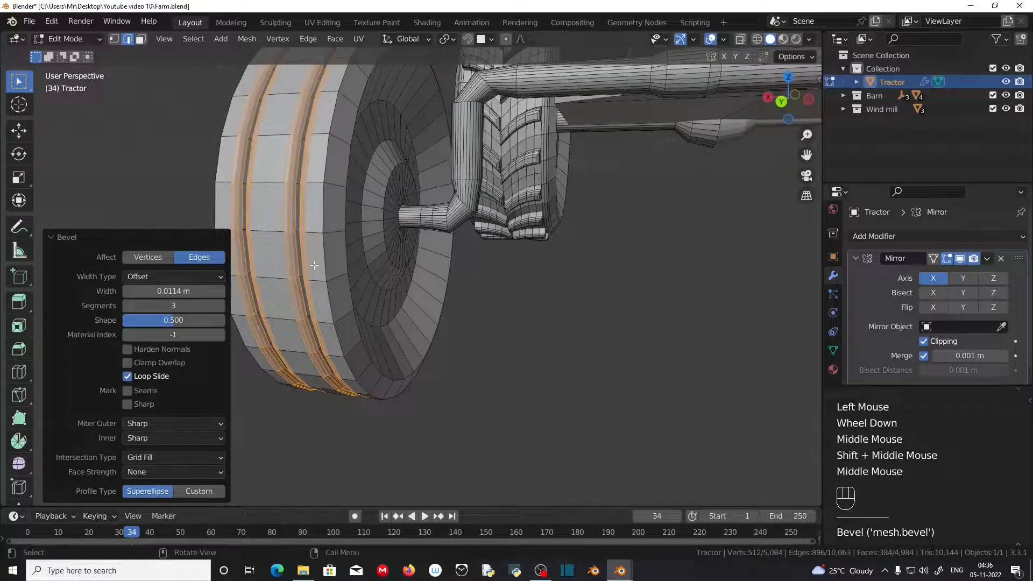
key("alt")
left_click(334, 269, "alt")
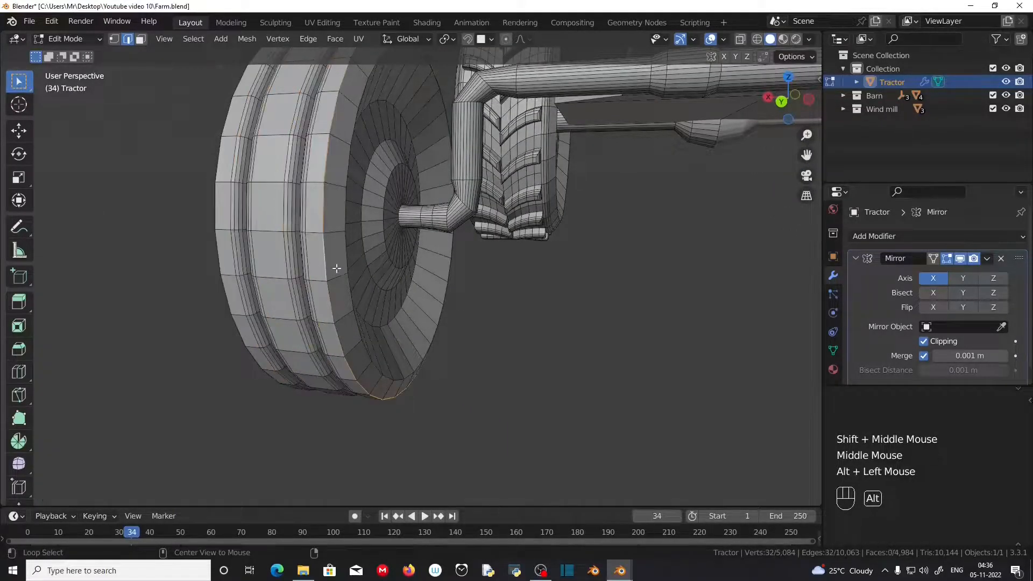
left_click(374, 276, "alt")
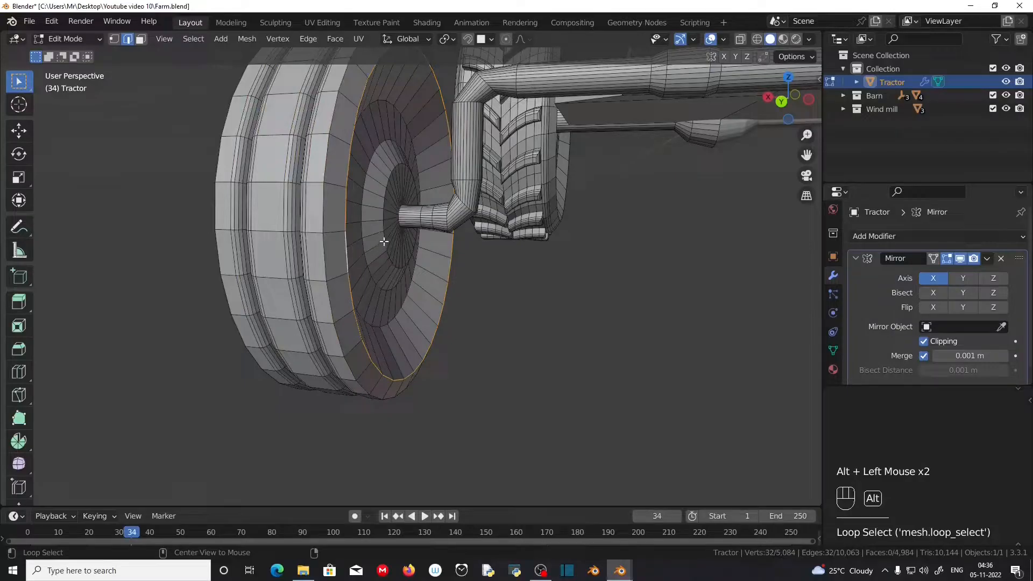
left_click(360, 277, "alt")
middle_click_drag(306, 290, 468, 306)
middle_click_drag(468, 307, 617, 324)
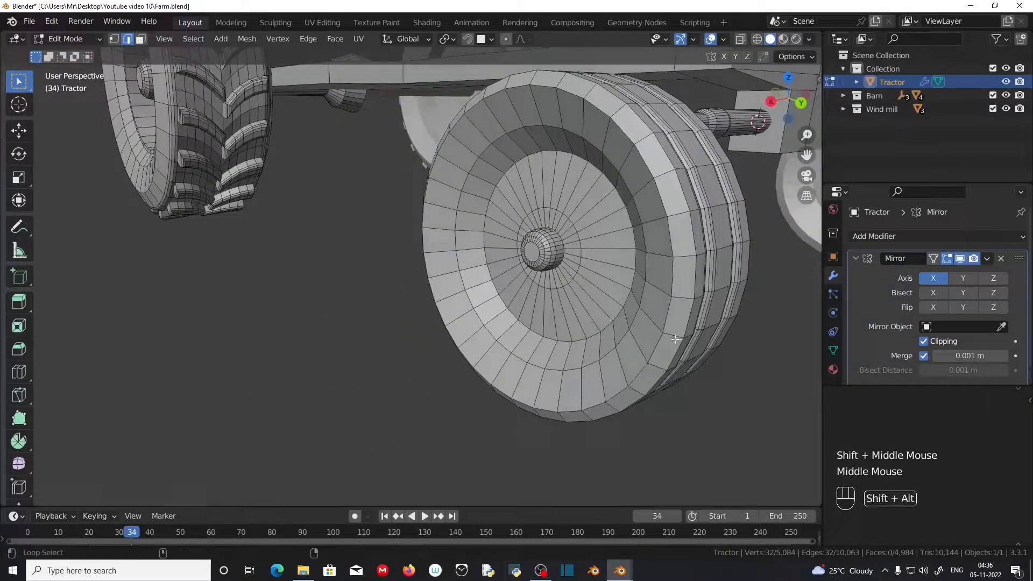
left_click(658, 339, "alt+shift")
left_click(657, 305, "alt+shift")
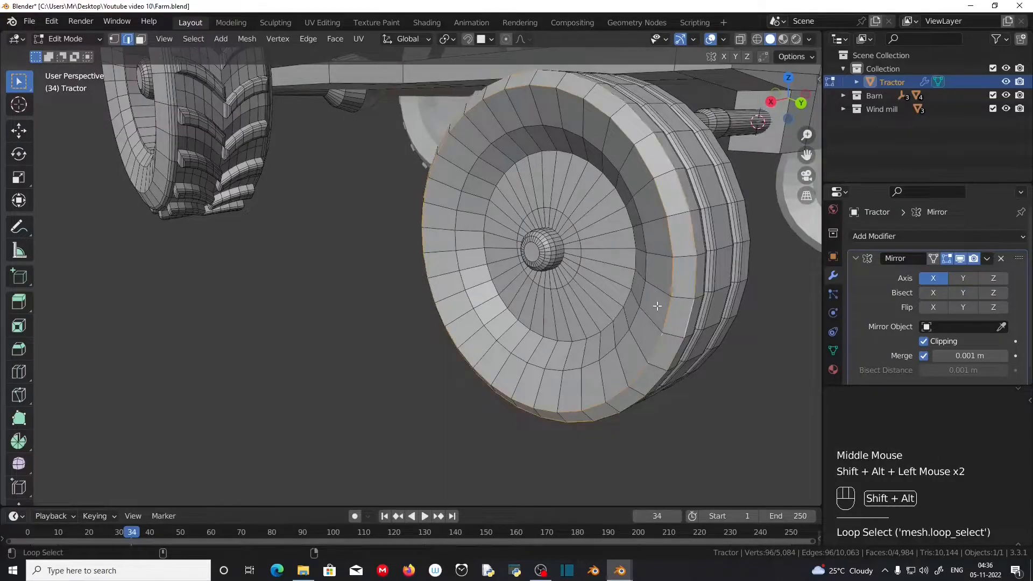
left_click(639, 304, "alt+shift")
middle_click_drag(638, 312, 558, 382)
middle_click_drag(407, 343, 477, 353, "shift")
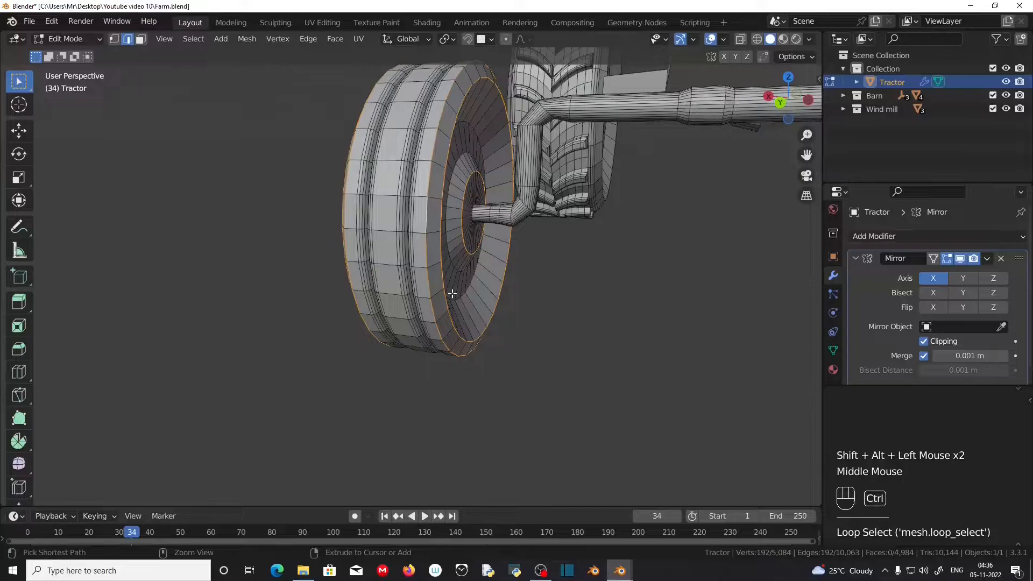
key("ctrl+b")
scroll(469, 298, "down", 1)
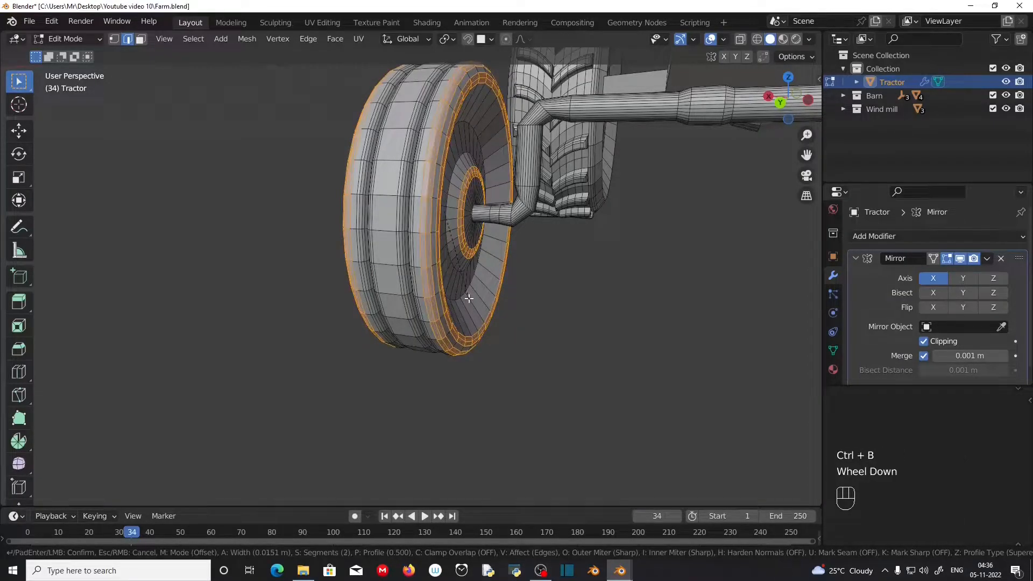
left_click(470, 298)
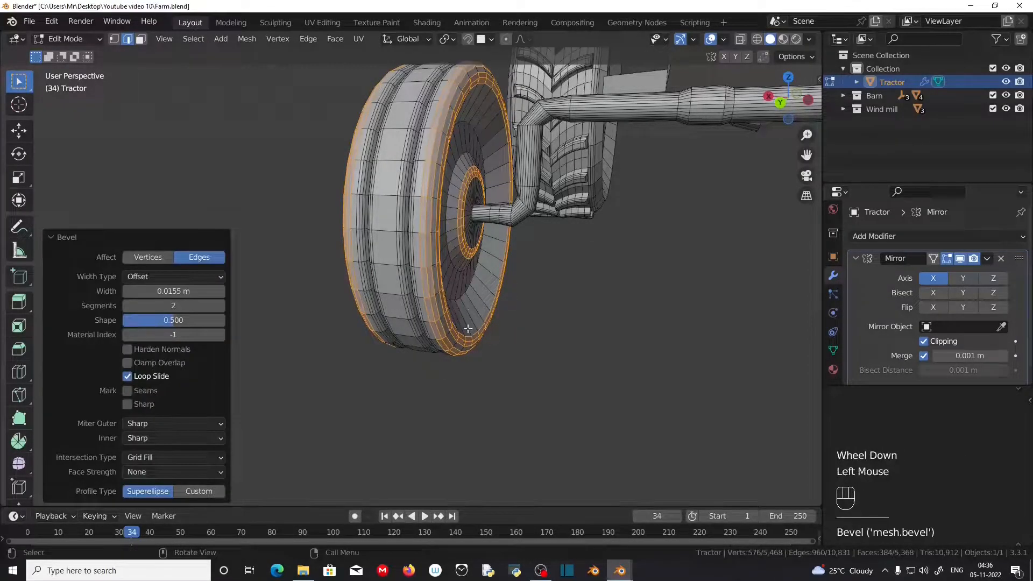
Step: Clear the selection and examine the tractor's chassis, axles and wheels from the front and rear
left_click(565, 383)
middle_click_drag(565, 382, 586, 397)
scroll(651, 395, "up", 1)
scroll(586, 396, "down", 1)
scroll(558, 339, "down", 1)
middle_click_drag(558, 339, 404, 338, "shift")
scroll(337, 316, "down", 1)
scroll(516, 339, "down", 1)
middle_click_drag(517, 339, 459, 333)
scroll(344, 346, "up", 1)
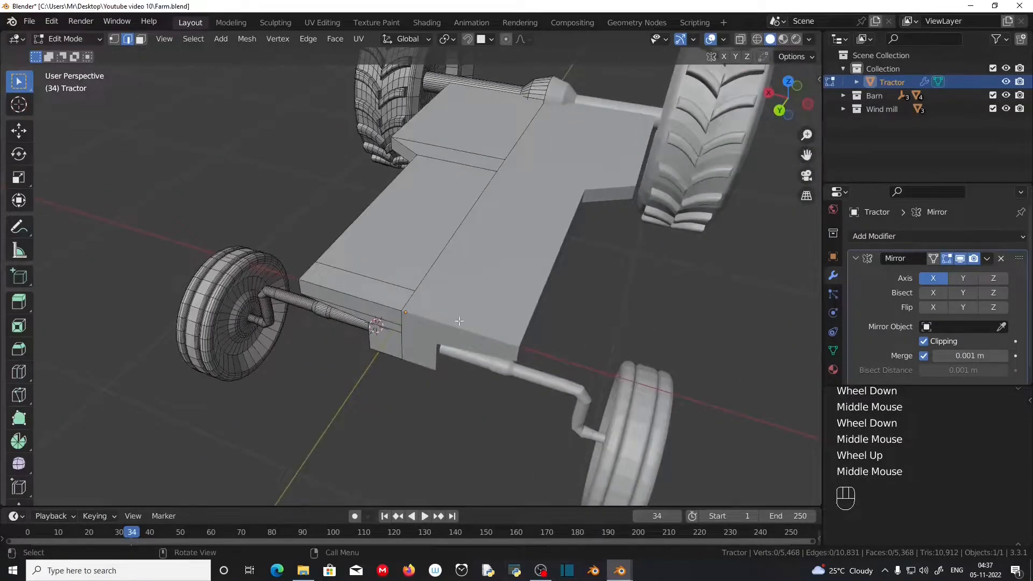
middle_click_drag(457, 281, 499, 289)
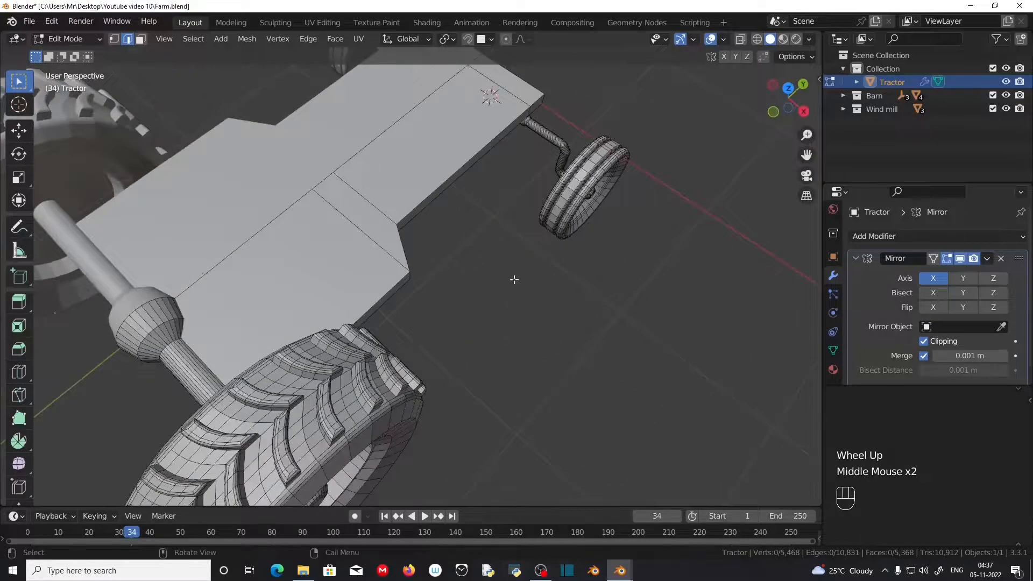
Step: Select the entire linked chassis plate and move it forward along Y by about 0.226 m, clear of the rear axle hub
key("KP_7")
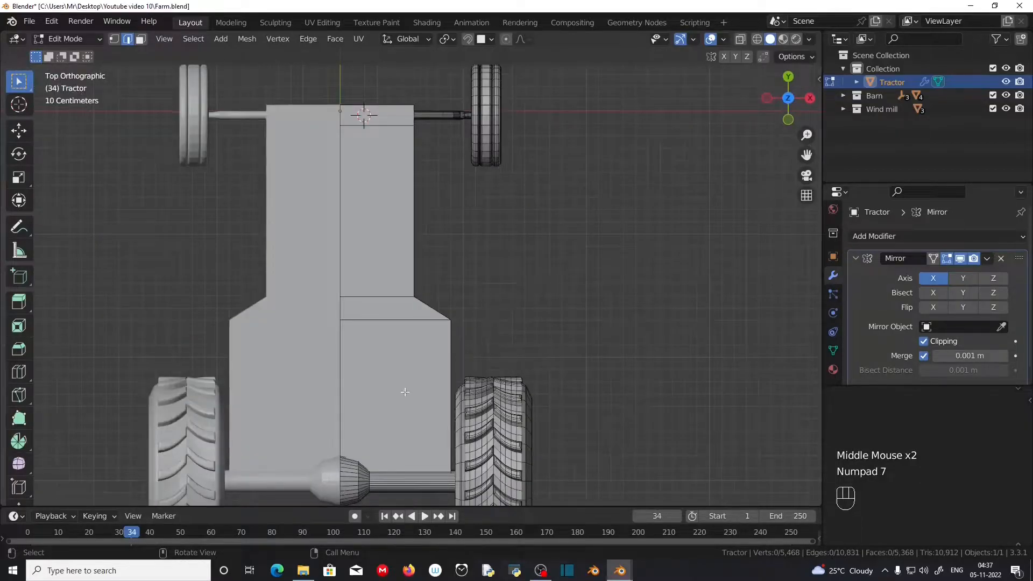
middle_click_drag(422, 338, 479, 289, "shift")
scroll(478, 290, "up", 1)
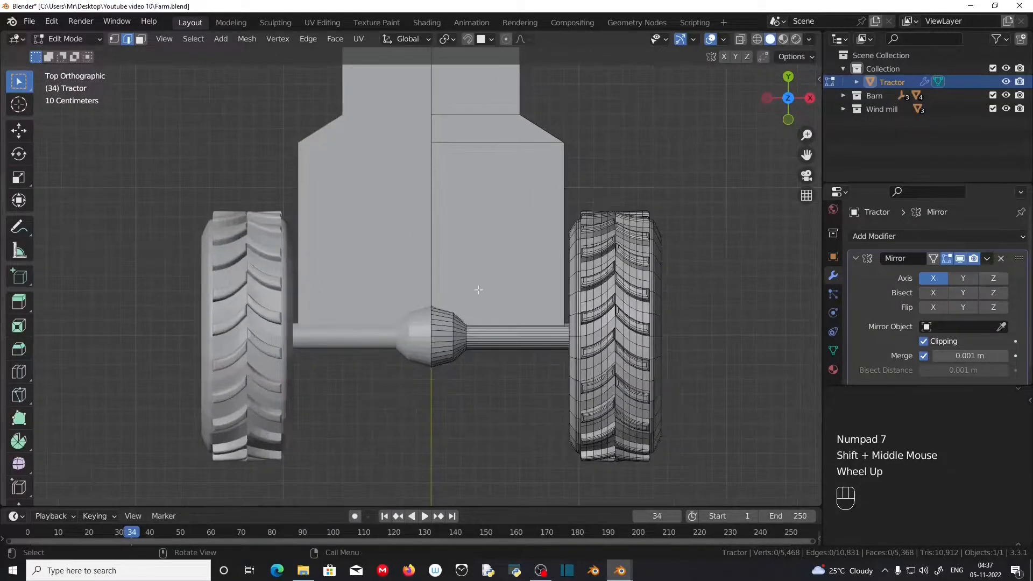
left_click(140, 39)
left_click(473, 230)
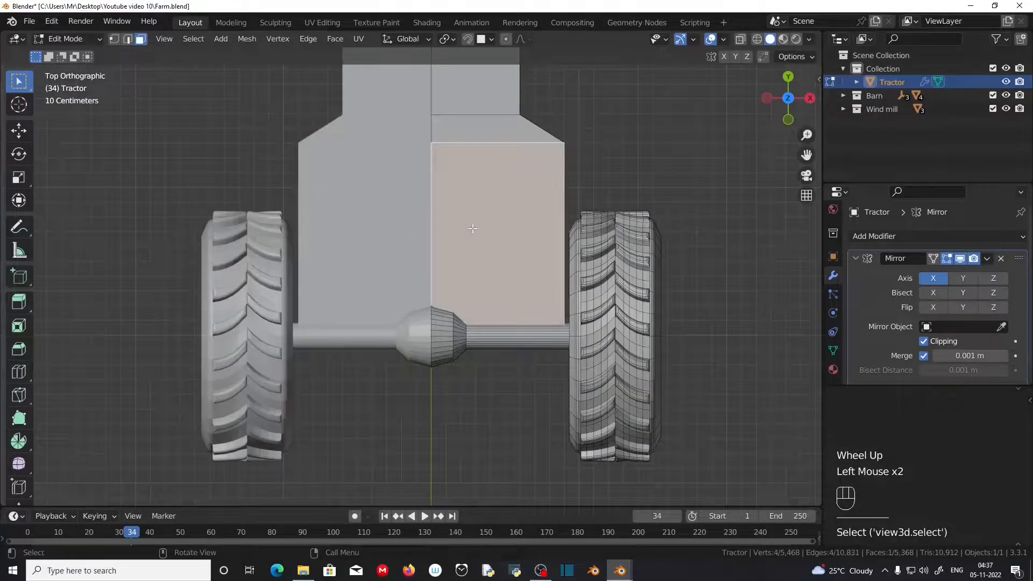
key("l")
scroll(490, 284, "down", 2)
middle_click_drag(489, 285, 464, 283)
key("KP_7")
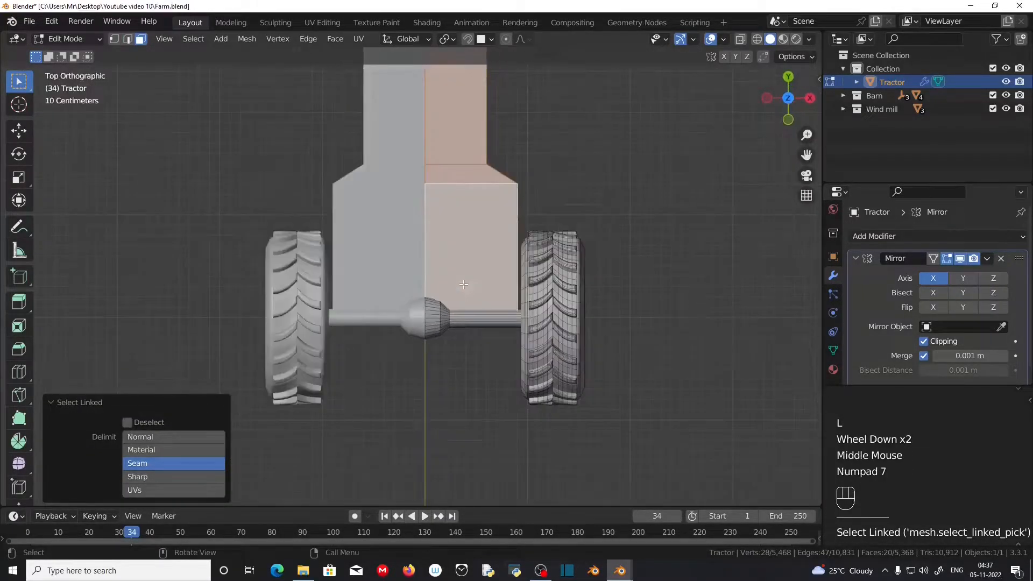
scroll(476, 305, "up", 1)
key("g")
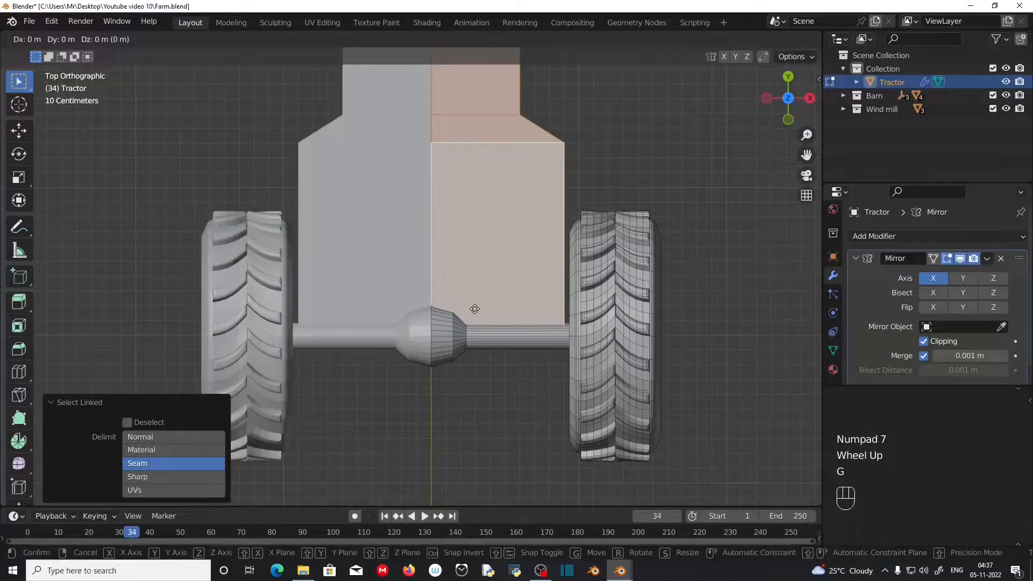
key("y")
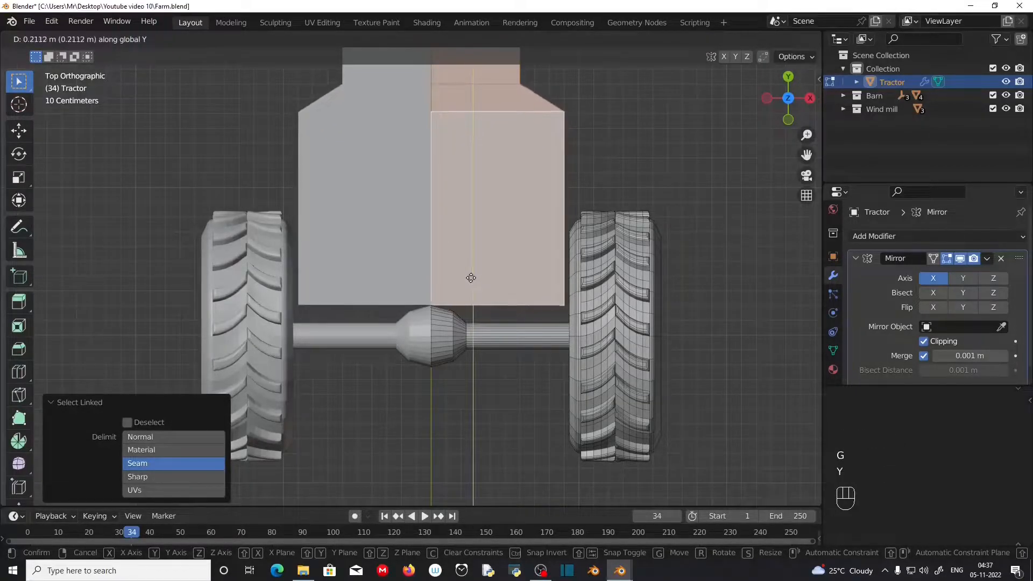
left_click(471, 278)
Step: Add one lengthwise loop cut to the chassis plate, slid by a factor of about 0.66 toward the centreline
scroll(471, 279, "up", 4)
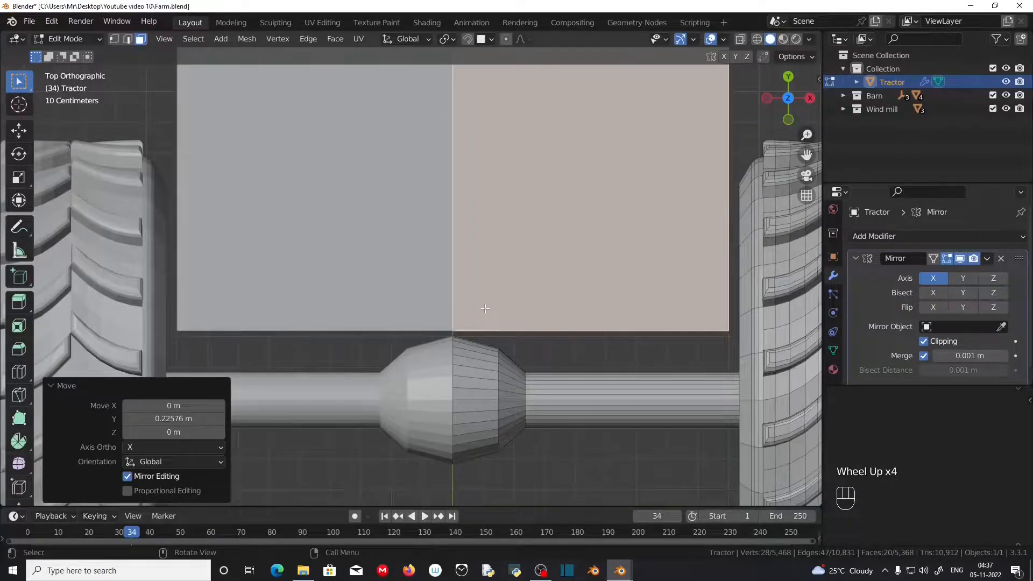
key("ctrl+r")
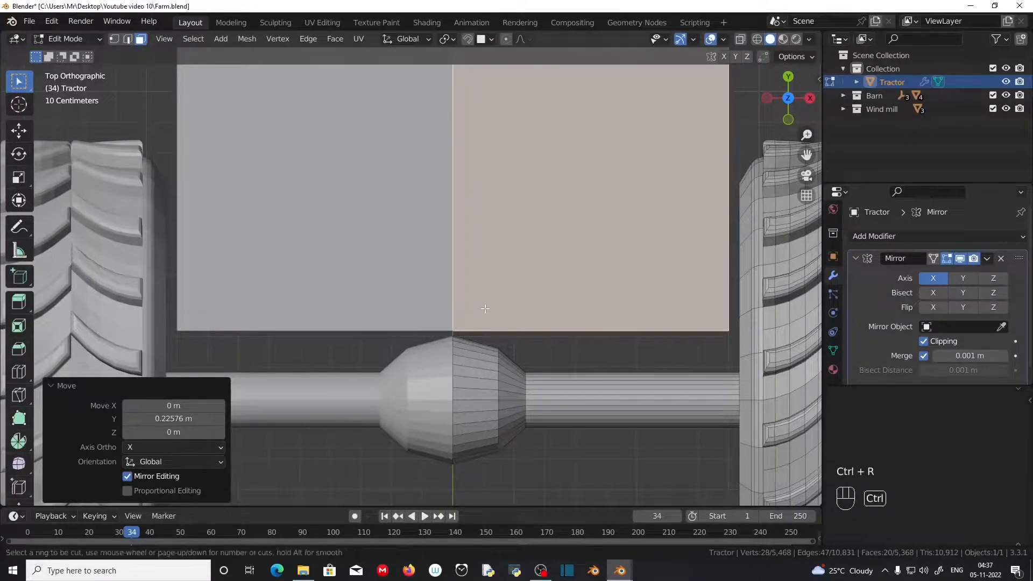
left_click(514, 326)
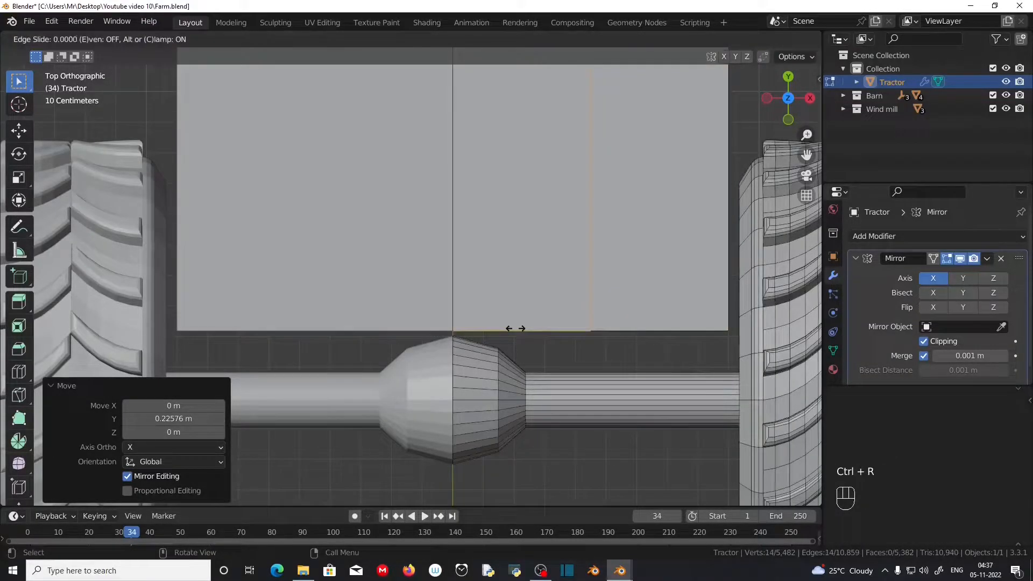
left_click(424, 330)
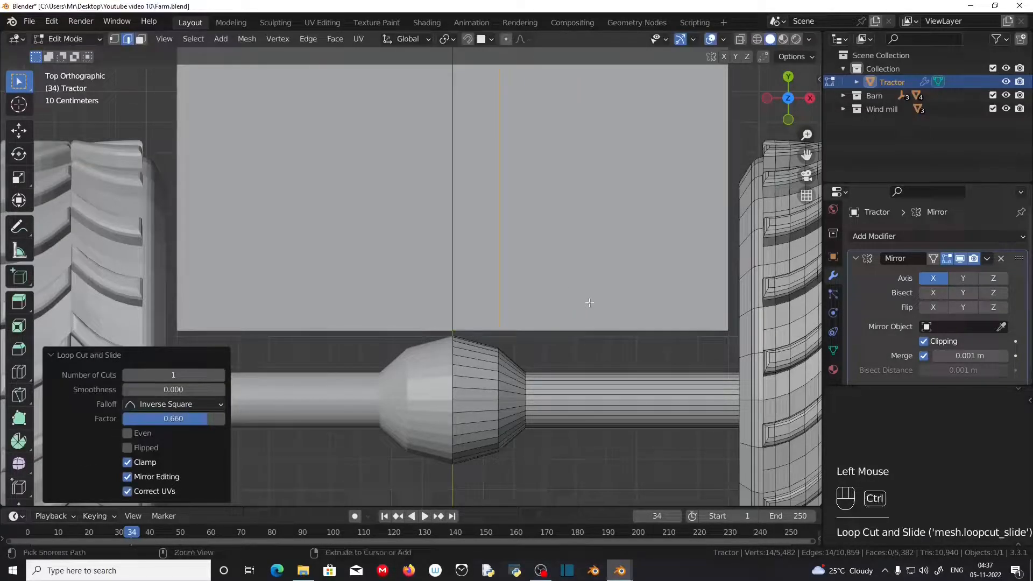
Step: Add two more lengthwise loop cuts just outboard of the first, slid by factors of about -0.756 and 0.849
key("ctrl+r")
left_click(616, 321)
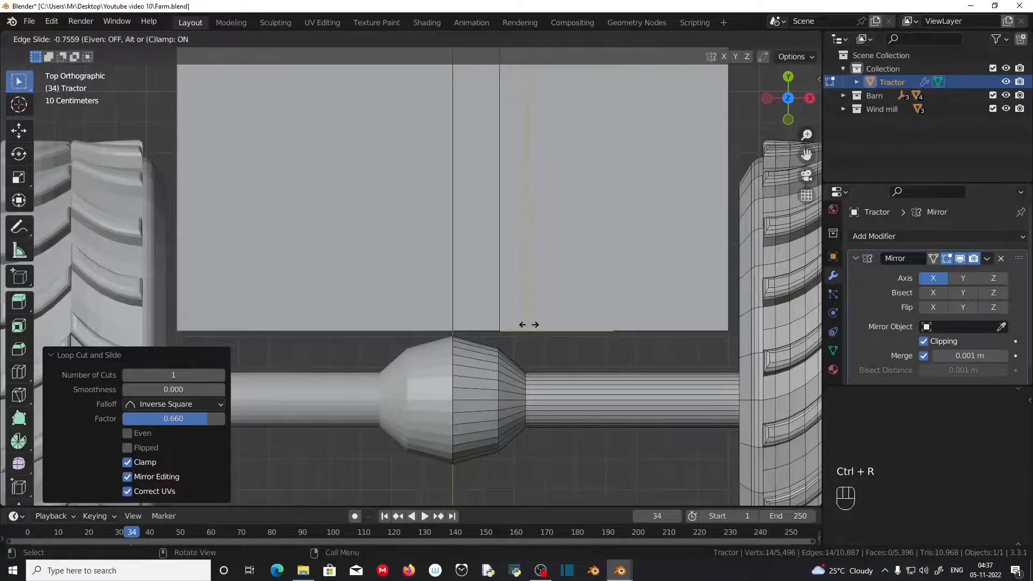
left_click(529, 324)
key("ctrl+r")
left_click(692, 315)
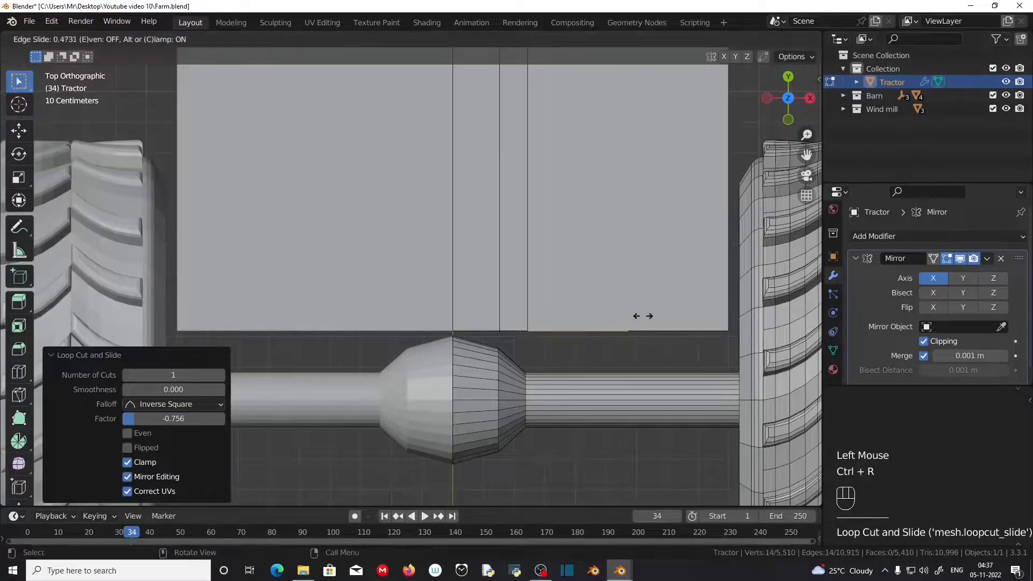
left_click(606, 321)
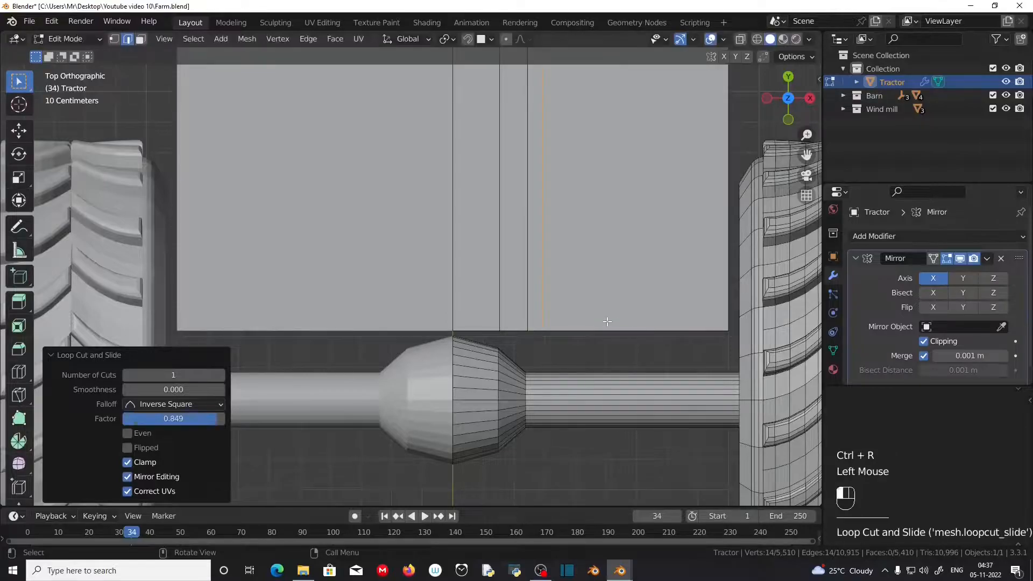
Step: Select the whole linked chassis plate and raise it along Z by about 0.14 m
scroll(601, 353, "up", 1)
middle_click_drag(602, 353, 487, 213)
scroll(565, 352, "down", 2)
scroll(529, 350, "down", 2)
left_click(488, 209)
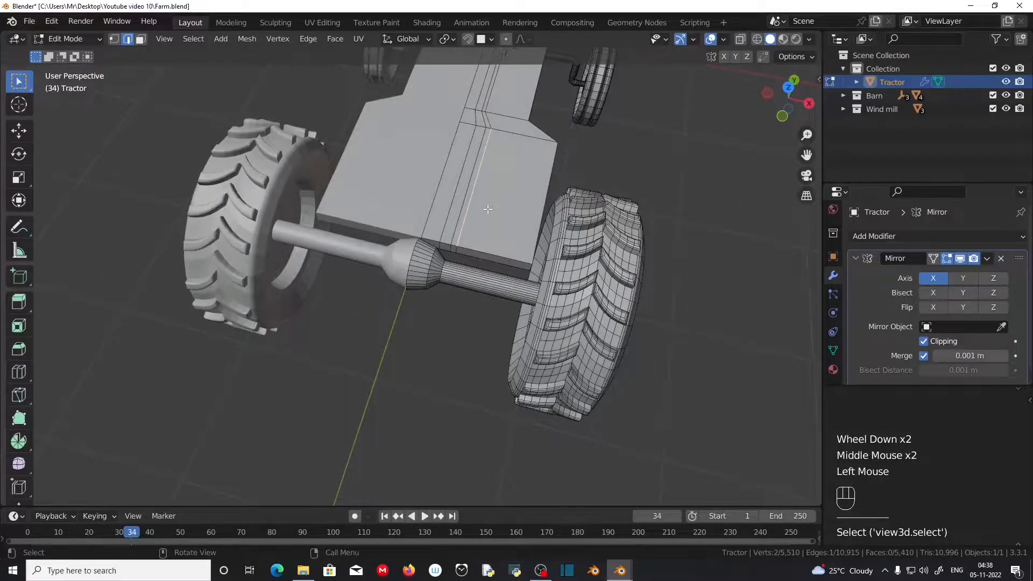
key("l")
key("KP_1")
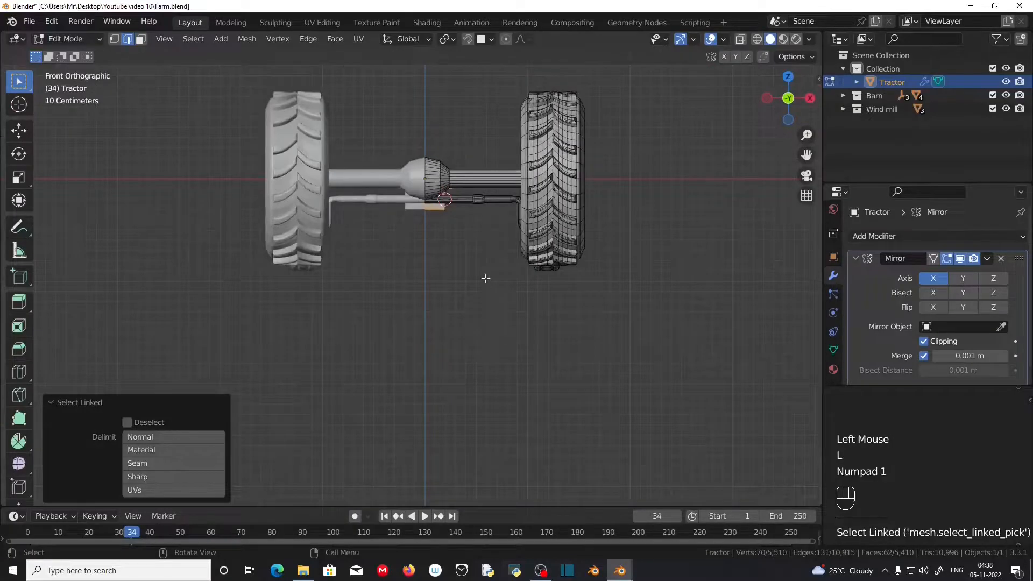
middle_click_drag(487, 238, 489, 341, "shift")
scroll(500, 356, "up", 3)
key("g")
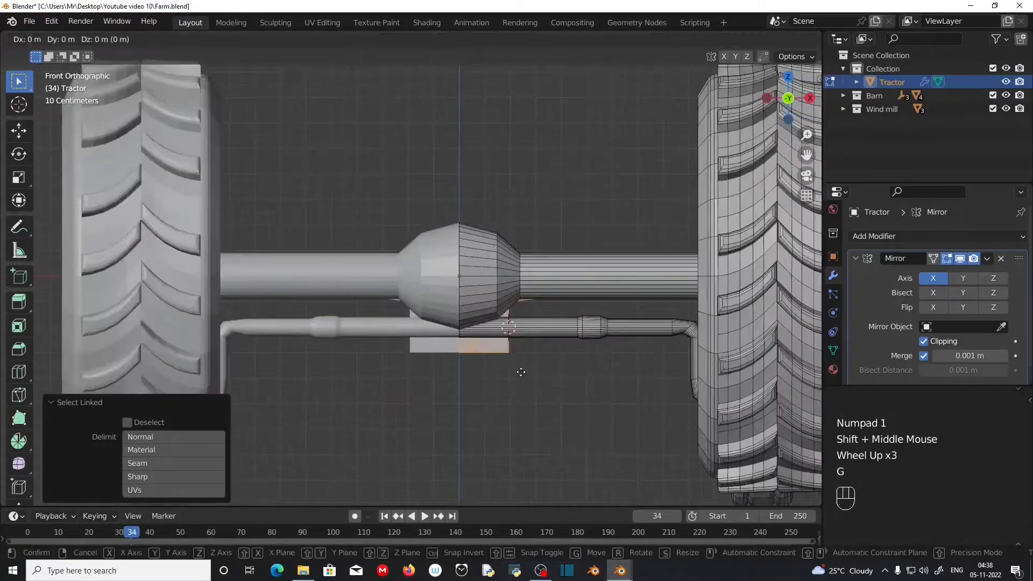
key("z")
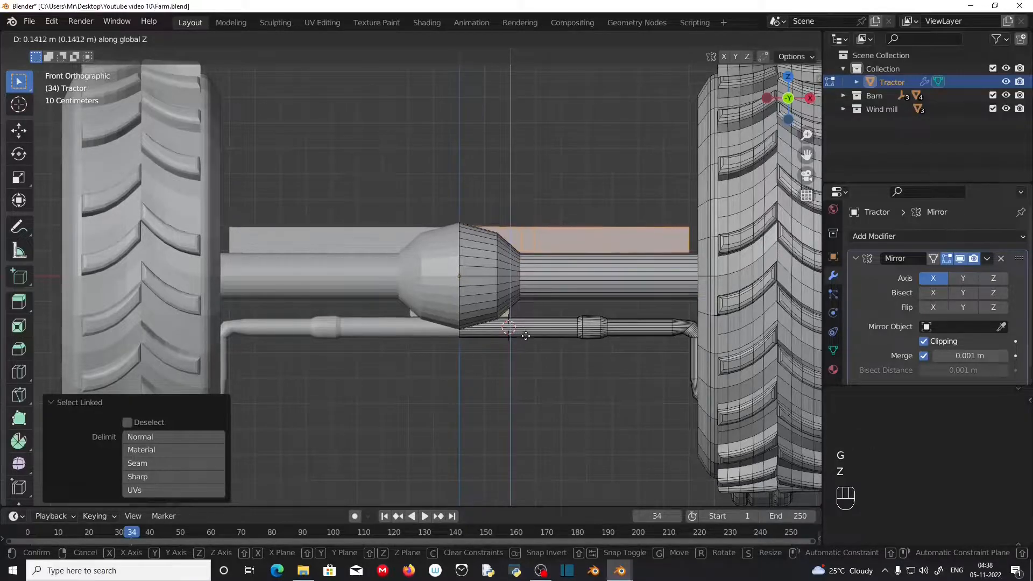
left_click(561, 385)
Step: Select the linked front wheel and axle assembly and, with X-ray on, move it forward along Y by about 0.23 m under the front bracket
middle_click_drag(561, 386, 582, 366)
scroll(538, 376, "down", 2)
scroll(430, 419, "down", 2)
mouse_move(605, 409)
middle_mouse_down()
mouse_move(641, 413)
mouse_move(616, 411)
middle_mouse_up()
scroll(641, 413, "down", 2)
left_click(501, 336)
middle_click_drag(616, 411, 571, 393)
key("l")
scroll(553, 380, "up", 1)
middle_click_drag(512, 383, 506, 378)
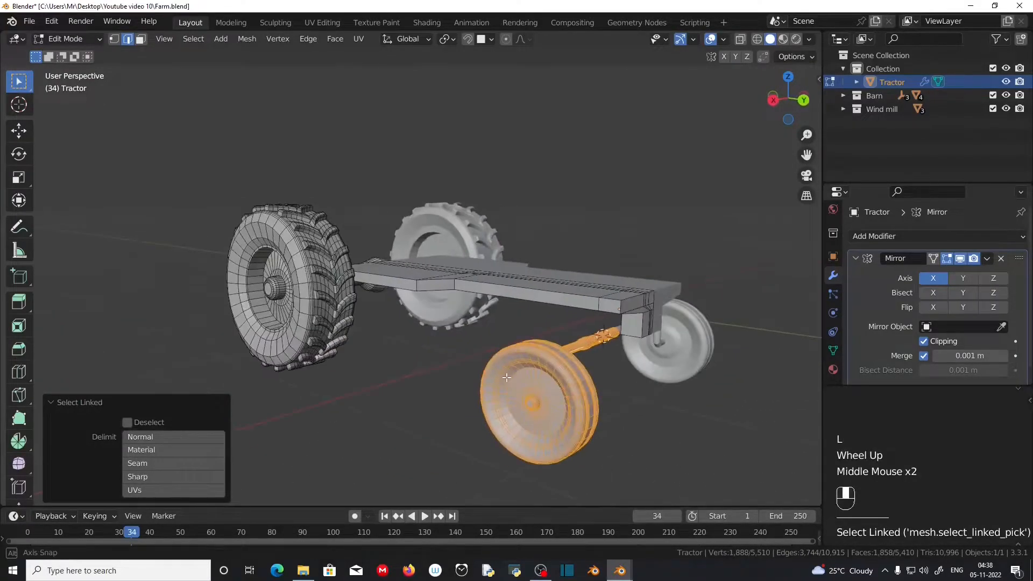
key("KP_3")
scroll(536, 367, "up", 2)
middle_click_drag(654, 373, 402, 374, "shift")
scroll(402, 374, "up", 2)
left_click(741, 40)
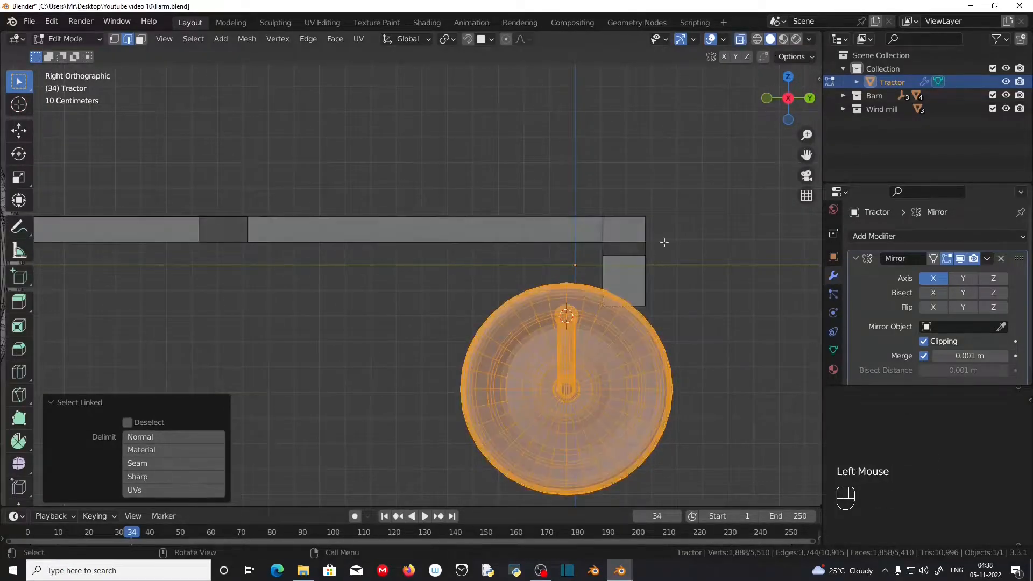
key("g")
key("y")
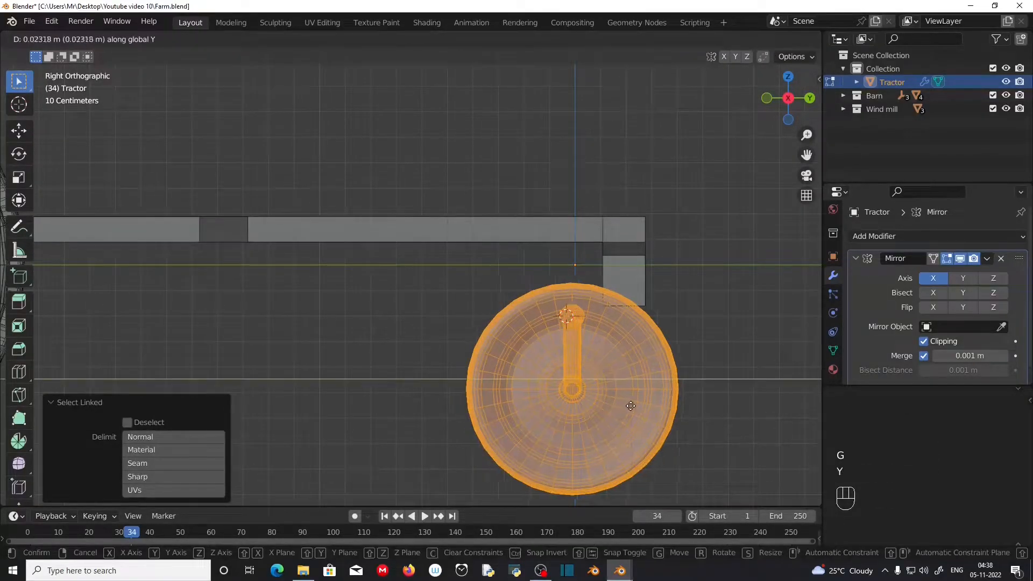
left_click(680, 406)
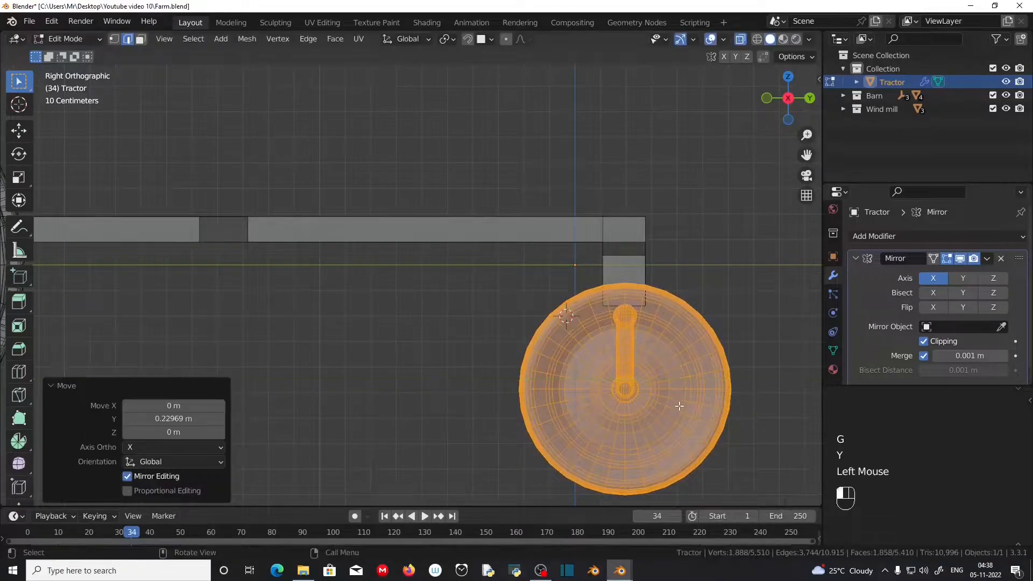
Step: Raise the front wheel and axle assembly along Z by about 0.14 m, into the front bracket
key("g")
key("z")
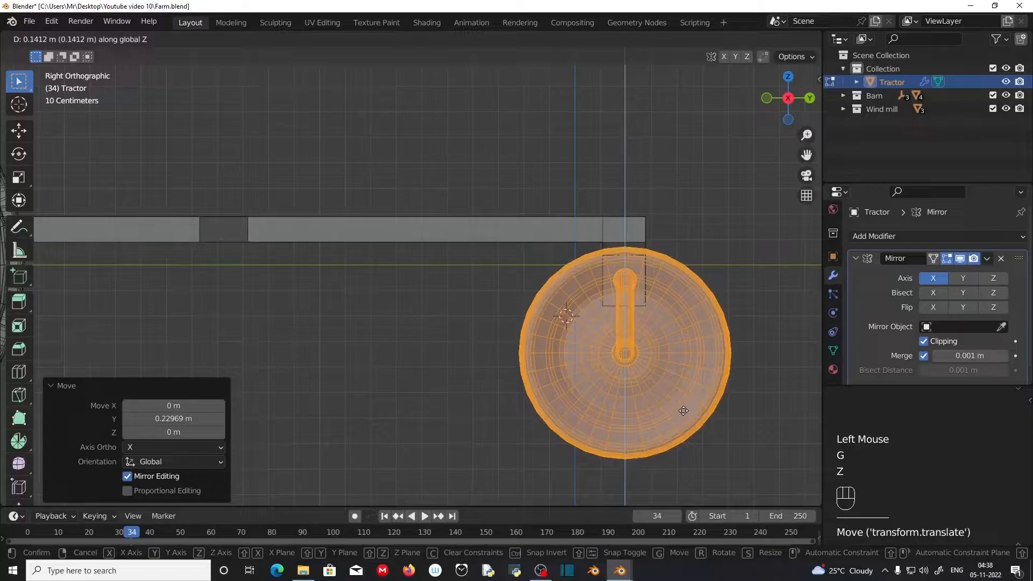
left_click(683, 411)
Step: Move the chassis plate's rear edge at the innermost loop cut backward along Y by about 0.046 m to follow the axle hub
middle_click_drag(754, 490, 785, 180)
scroll(538, 323, "down", 3)
middle_click_drag(538, 323, 554, 398)
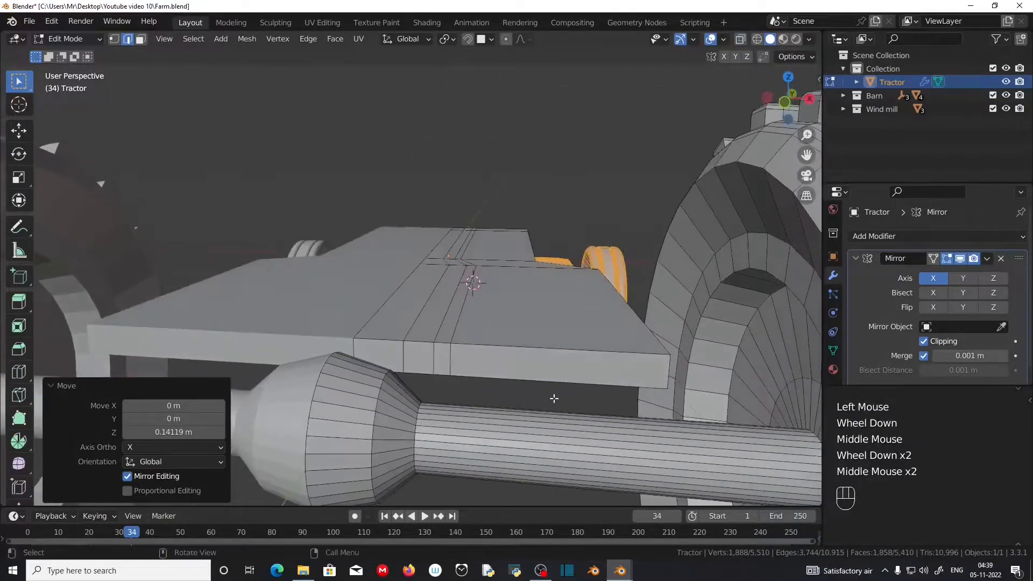
left_click(394, 361)
key("KP_7")
middle_click_drag(508, 433, 503, 102, "shift")
scroll(503, 103, "up", 2)
middle_click_drag(487, 500, 486, 325, "shift")
key("g")
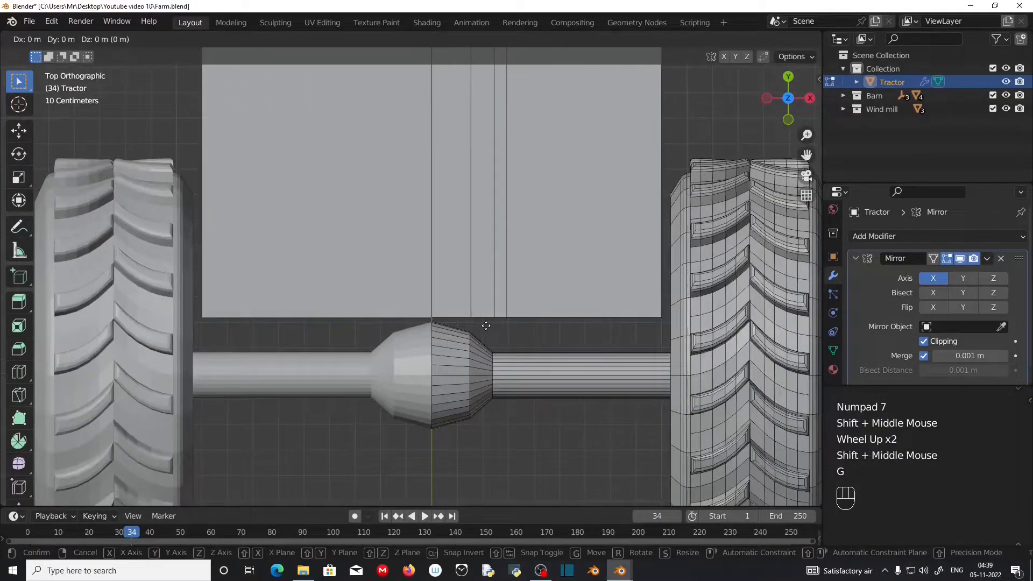
key("y")
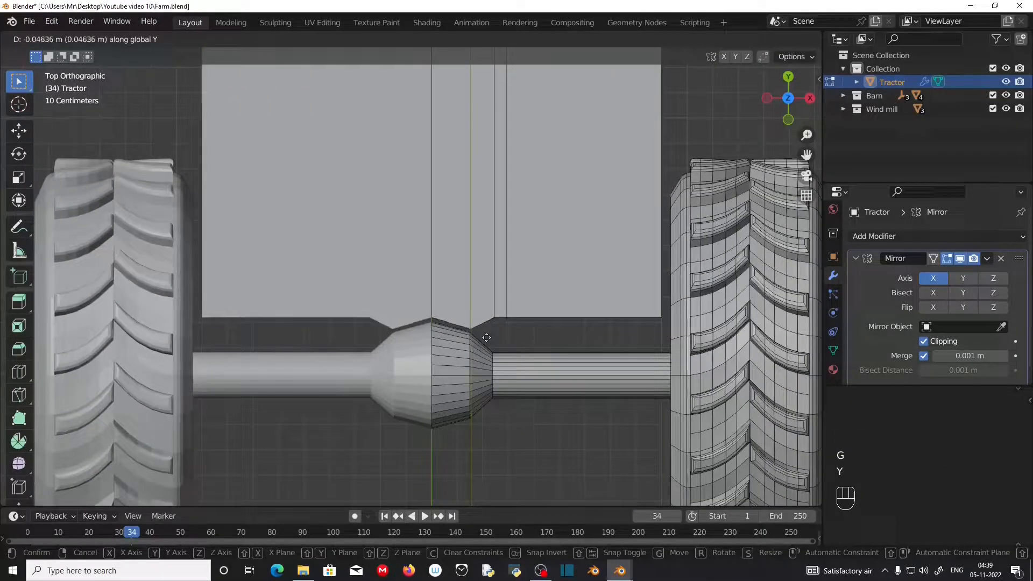
left_click(486, 338)
Step: Move the rear edge at the second loop cut backward along Y by about 0.13 m, to where the hub meets the axle tube
middle_click_drag(486, 337, 498, 277)
left_click(498, 277)
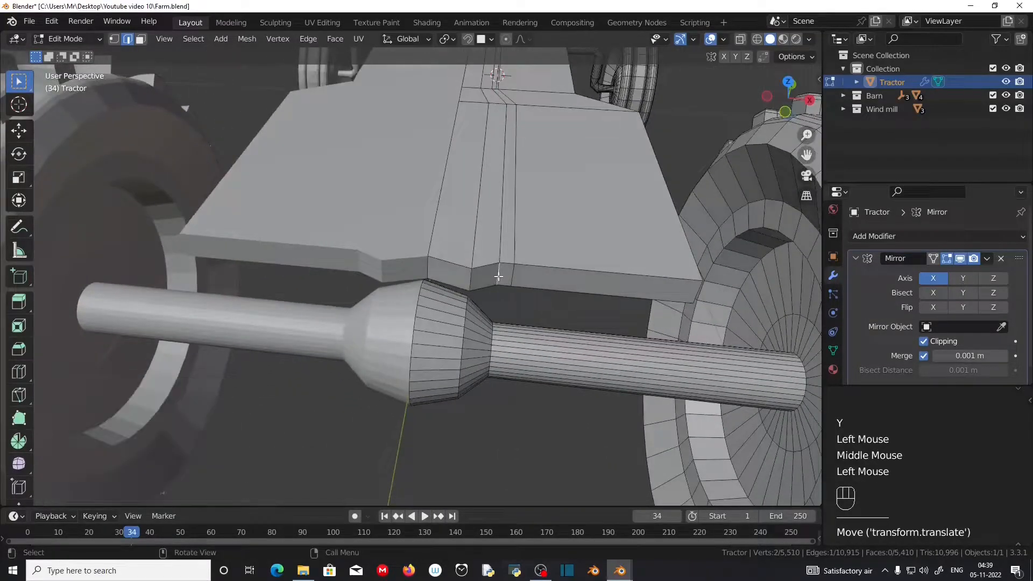
key("KP_7")
key("g")
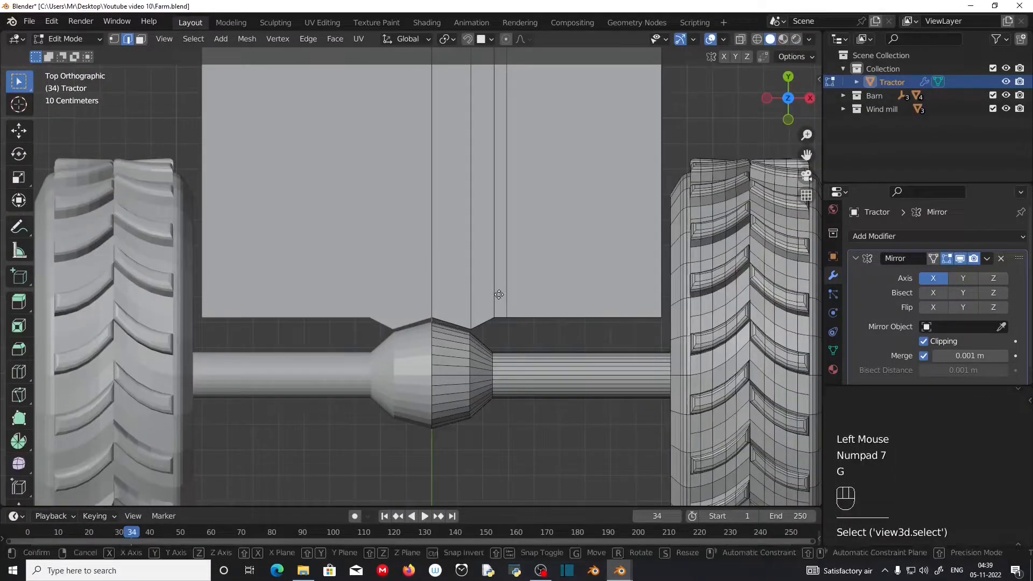
key("y")
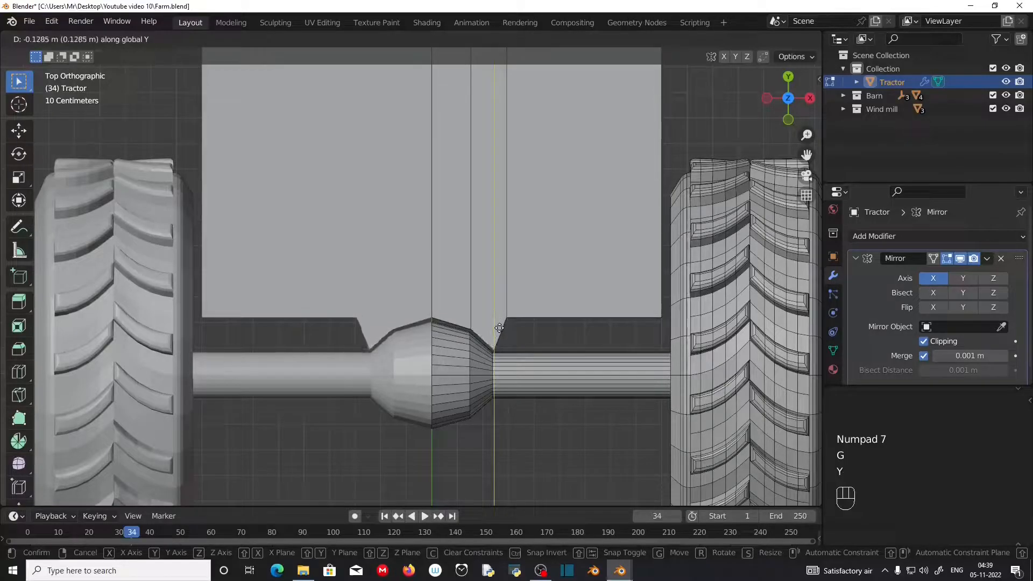
left_click(499, 328)
Step: Move the rear edge at the third loop cut backward along Y by about 0.62 m, and again until nearly level with the tyres' rear
middle_click_drag(498, 328, 493, 347)
left_click(493, 350)
key("KP_7")
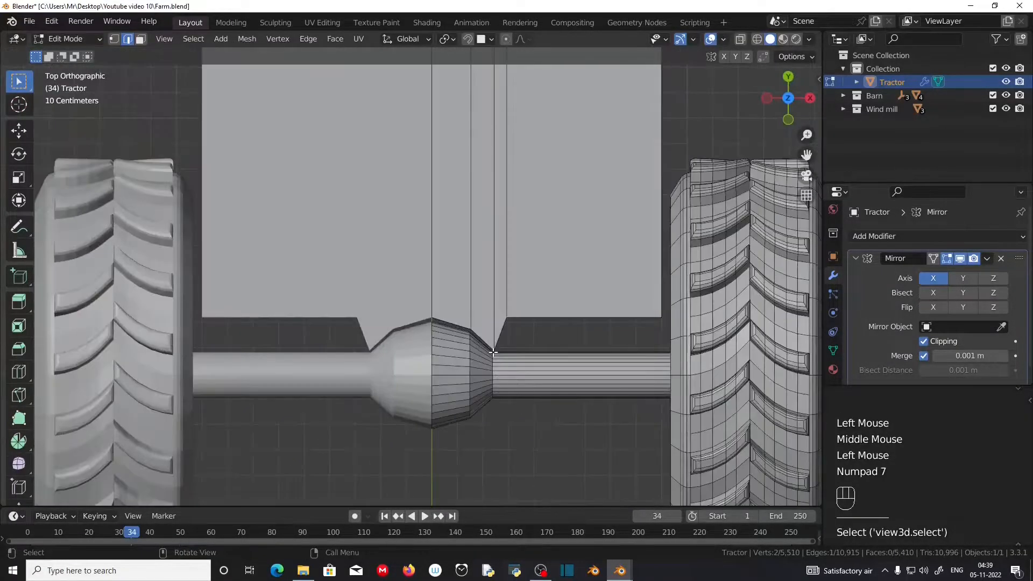
key("g")
key("y")
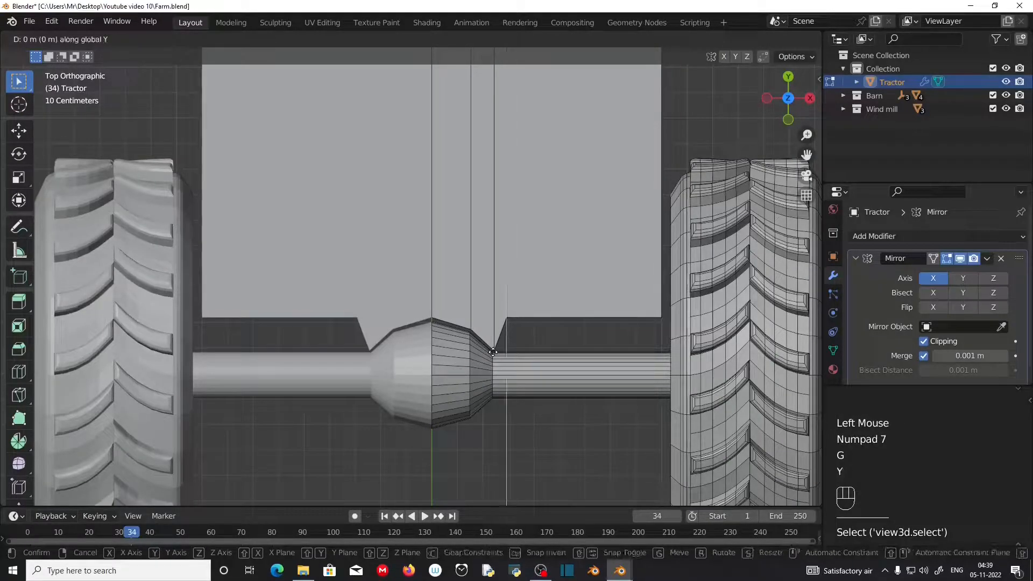
left_click(485, 54)
scroll(596, 219, "down", 1)
middle_click_drag(547, 373, 547, 234, "shift")
key("g")
key("y")
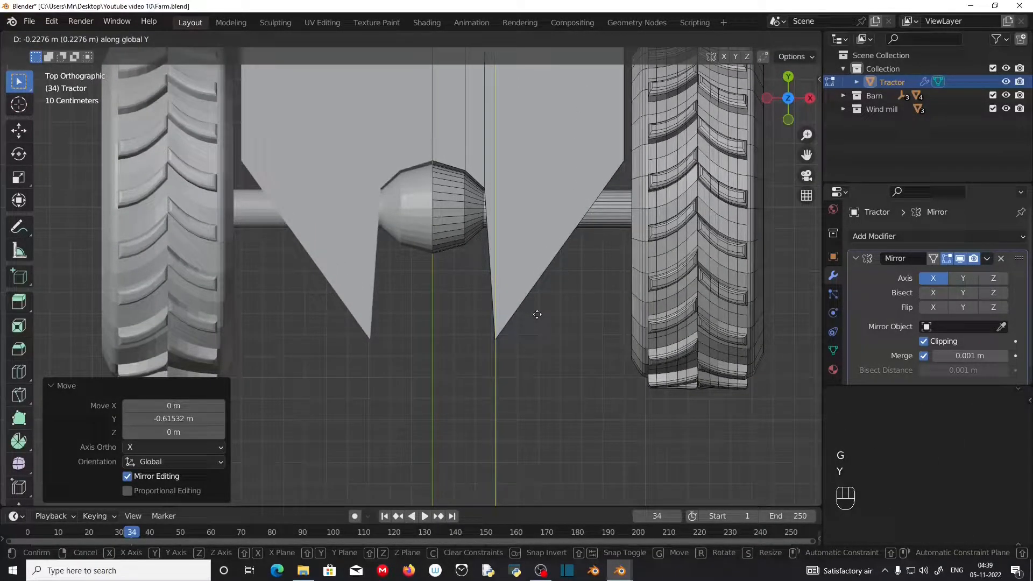
left_click(535, 332)
Step: Move the chassis plate's outermost rear edge backward along Y by about 1.03 m, to near the back of the rear tyres
middle_click_drag(535, 332, 584, 293)
left_click(567, 281)
key("KP_7")
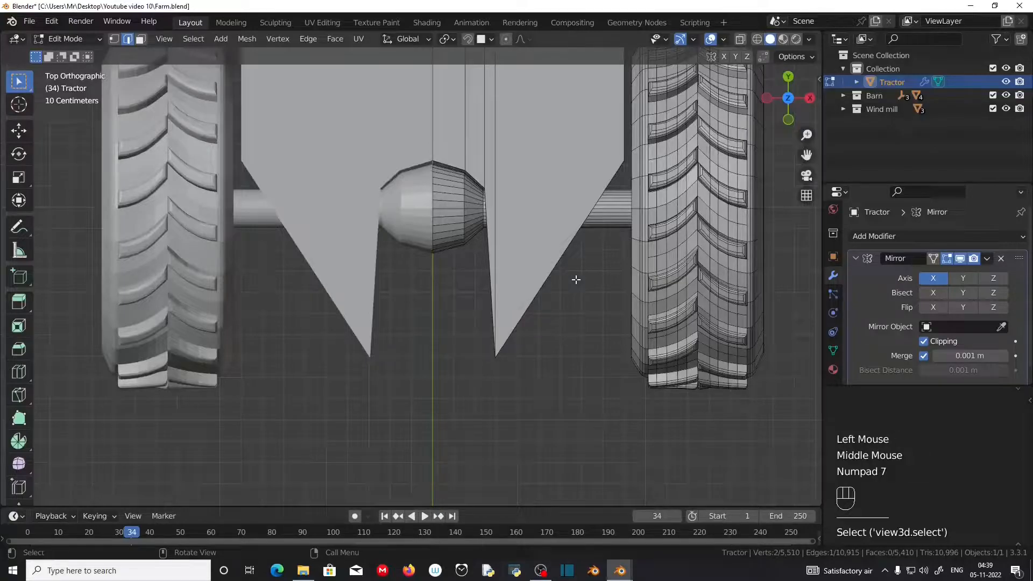
key("g")
key("y")
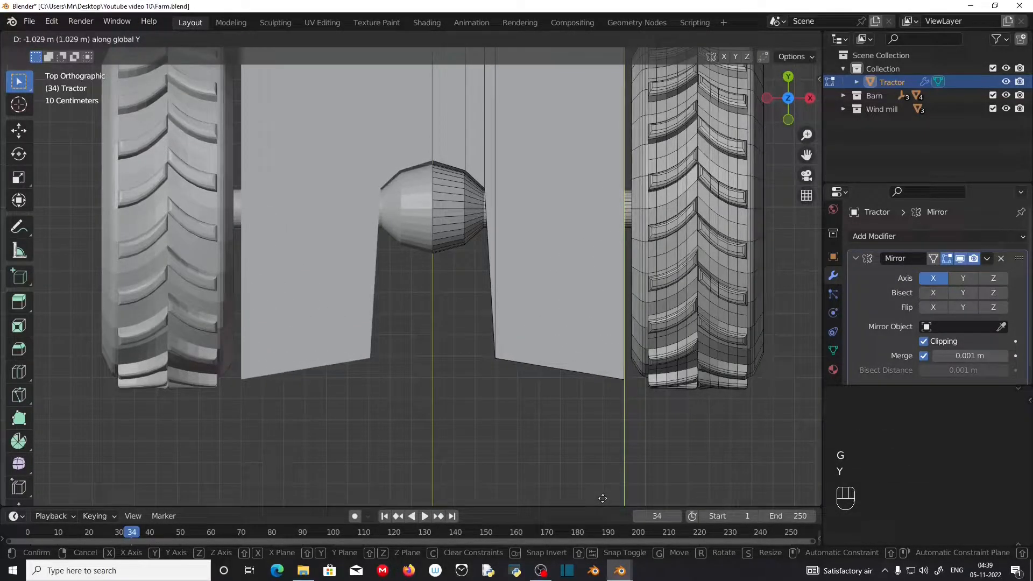
left_click(602, 495)
Step: Inset the top faces of the chassis plate's narrow front section by about 0.043 m
middle_click_drag(603, 495, 329, 323)
scroll(377, 333, "down", 1)
scroll(323, 323, "down", 2)
middle_click_drag(531, 313, 308, 265)
middle_click_drag(438, 270, 510, 332, "shift")
scroll(440, 346, "up", 1)
scroll(511, 332, "up", 2)
middle_click_drag(721, 366, 565, 397)
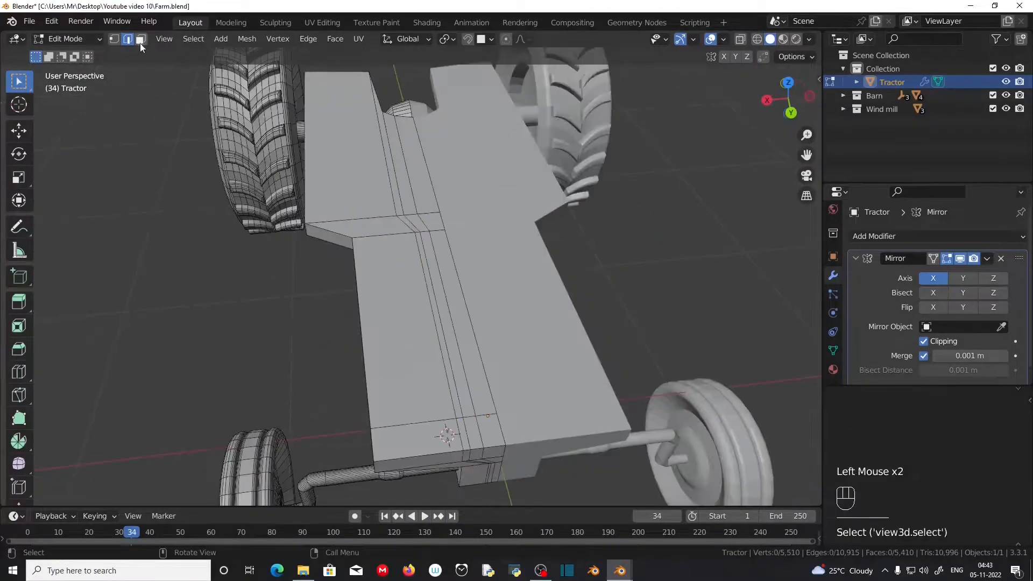
left_click(141, 39)
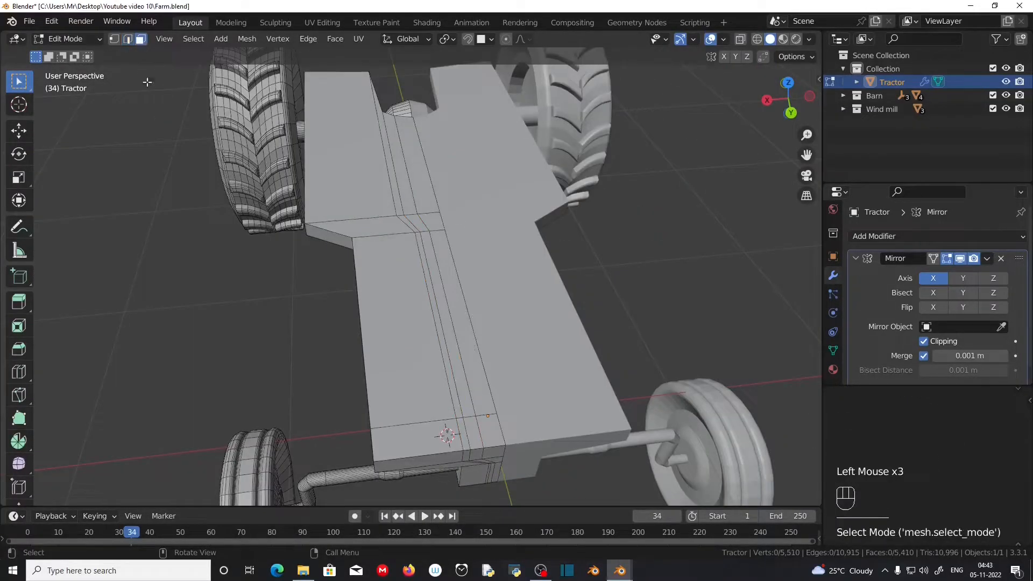
middle_click_drag(453, 372, 419, 352)
left_click_drag(374, 302, 433, 412)
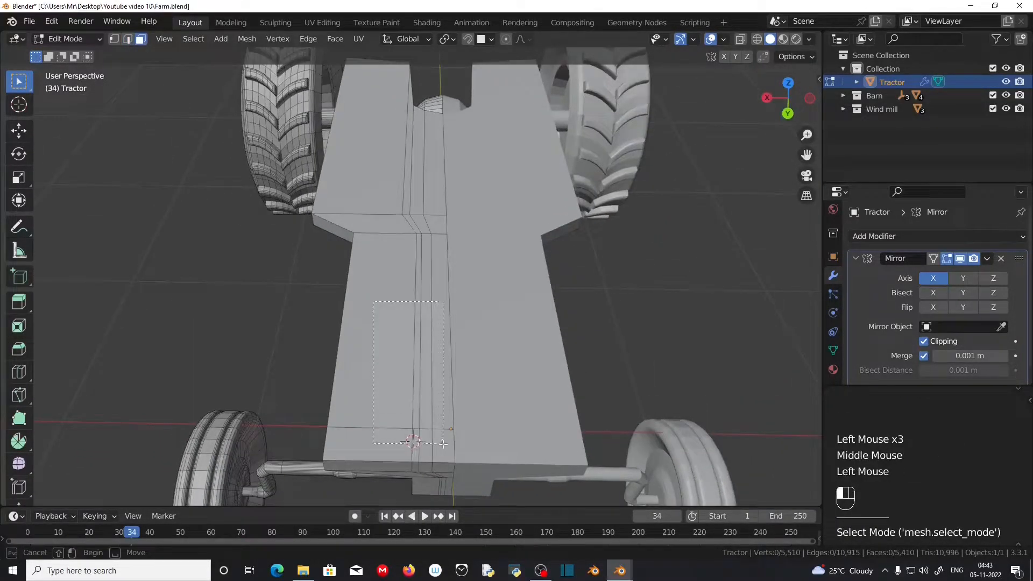
left_click_drag(445, 447, 446, 447)
key("i")
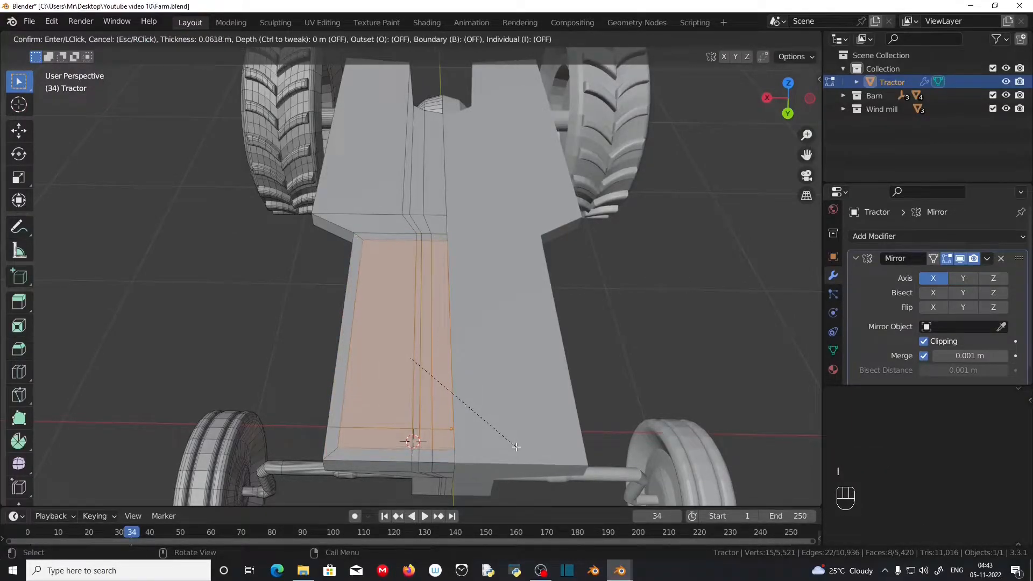
left_click(447, 429)
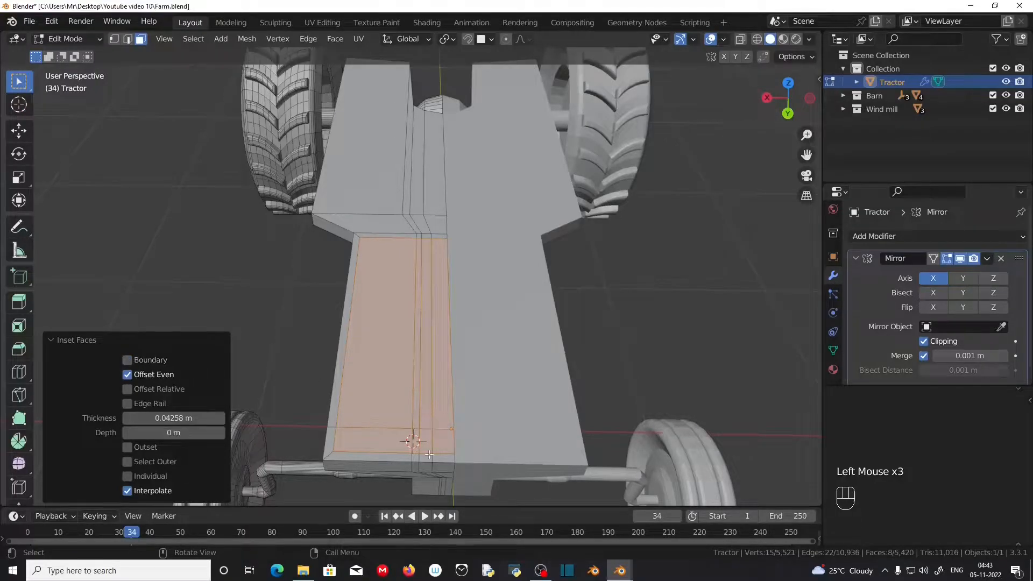
Step: Select the chassis plate's three lengthwise edge loops, deselect their parts outside the inset front panel, and dissolve the edges left selected
scroll(456, 448, "up", 2)
scroll(456, 449, "down", 2)
middle_click_drag(456, 448, 514, 467)
scroll(428, 470, "up", 2)
middle_click_drag(429, 470, 443, 376)
scroll(414, 416, "down", 1)
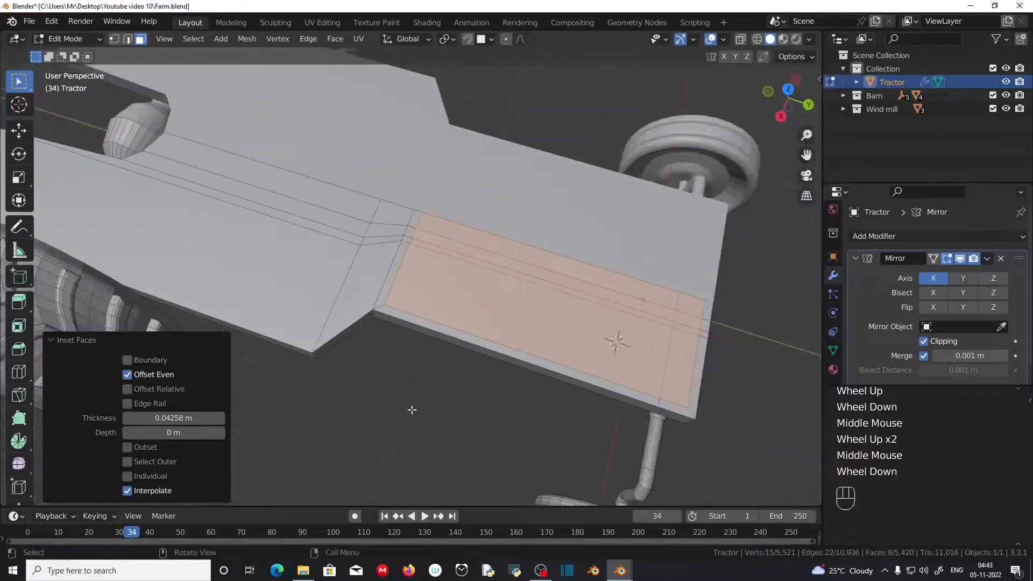
middle_click_drag(492, 347, 390, 337)
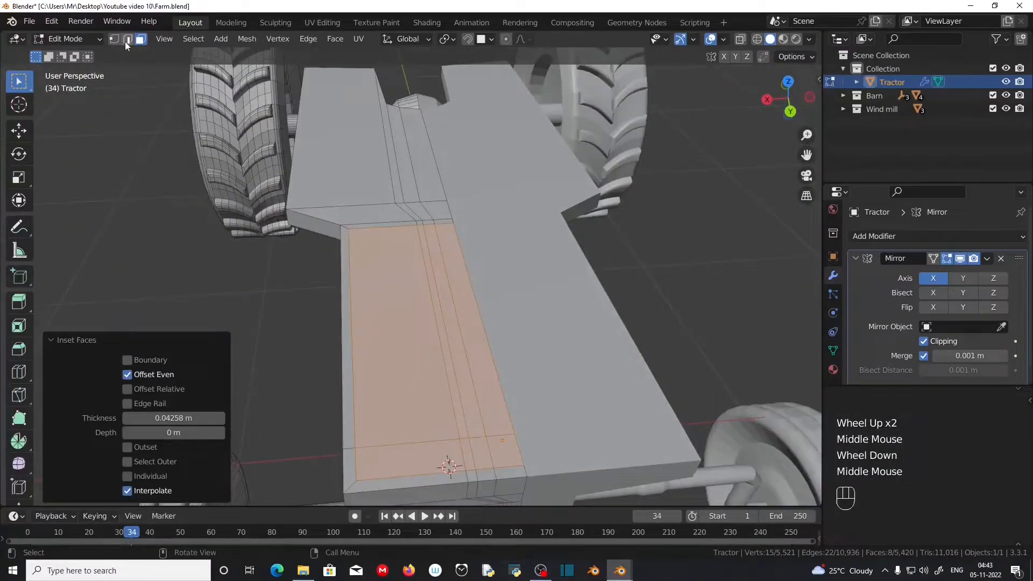
left_click(128, 40)
key("alt")
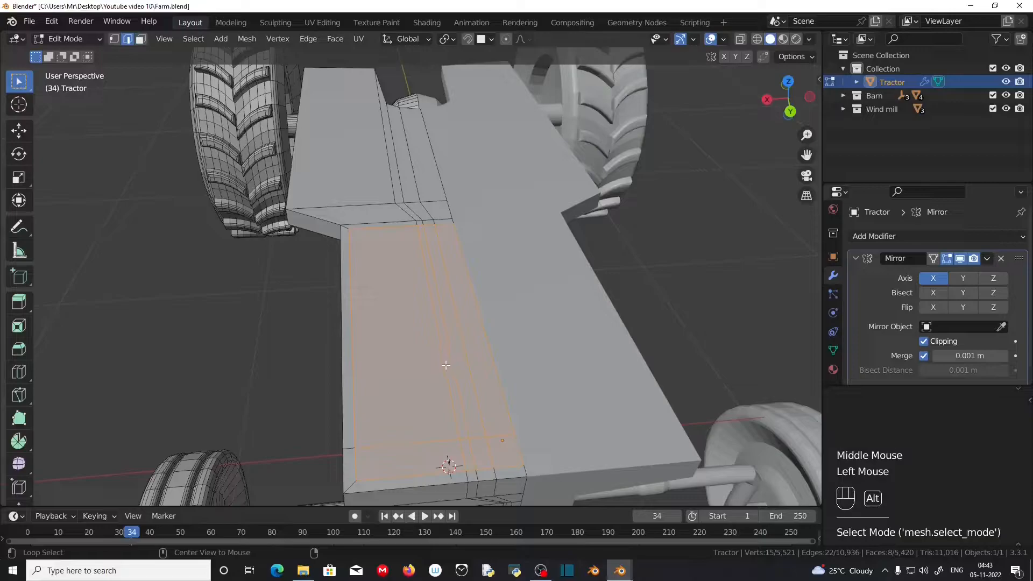
left_click(446, 366, "alt")
left_click(455, 370, "alt+shift")
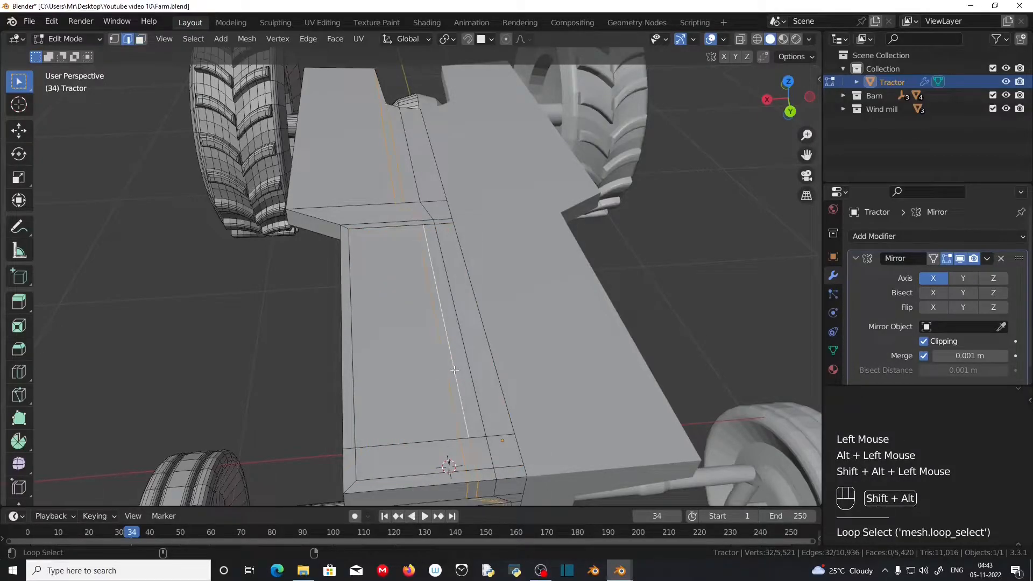
middle_click_drag(422, 417, 535, 444)
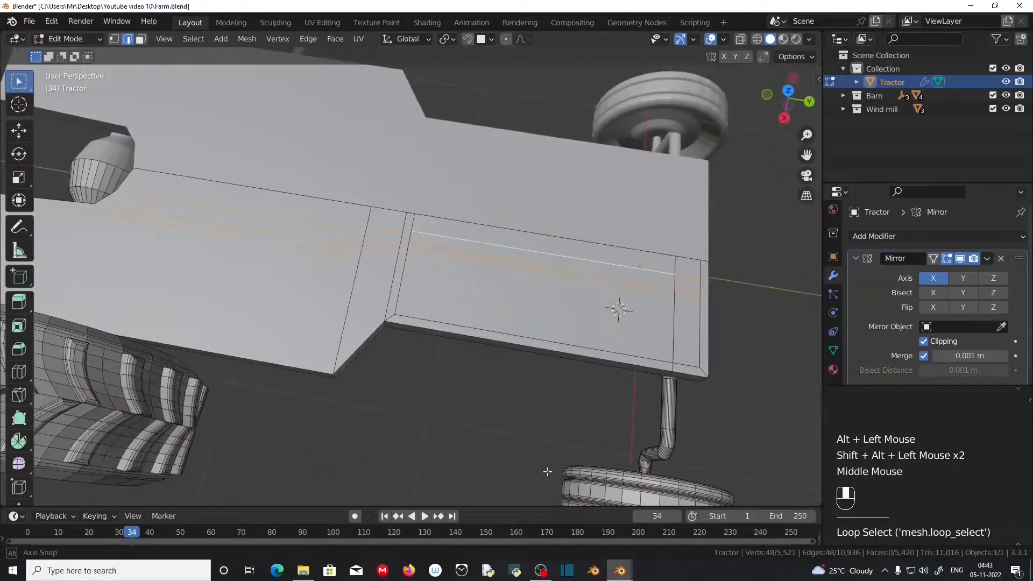
left_click(741, 39)
scroll(346, 326, "down", 2)
middle_click_drag(346, 327, 208, 375)
left_click_drag(68, 237, 397, 341, "ctrl")
scroll(397, 341, "up", 3)
left_click_drag(271, 230, 373, 321, "ctrl")
scroll(380, 358, "up", 1)
middle_click_drag(379, 358, 356, 409)
key("ctrl+z")
scroll(303, 374, "up", 1)
middle_click_drag(303, 374, 779, 58)
scroll(362, 299, "down", 1)
left_click(740, 40)
scroll(538, 323, "down", 1)
mouse_move(538, 322)
middle_mouse_down()
mouse_move(520, 345)
mouse_move(481, 257)
middle_mouse_up()
scroll(520, 346, "up", 2)
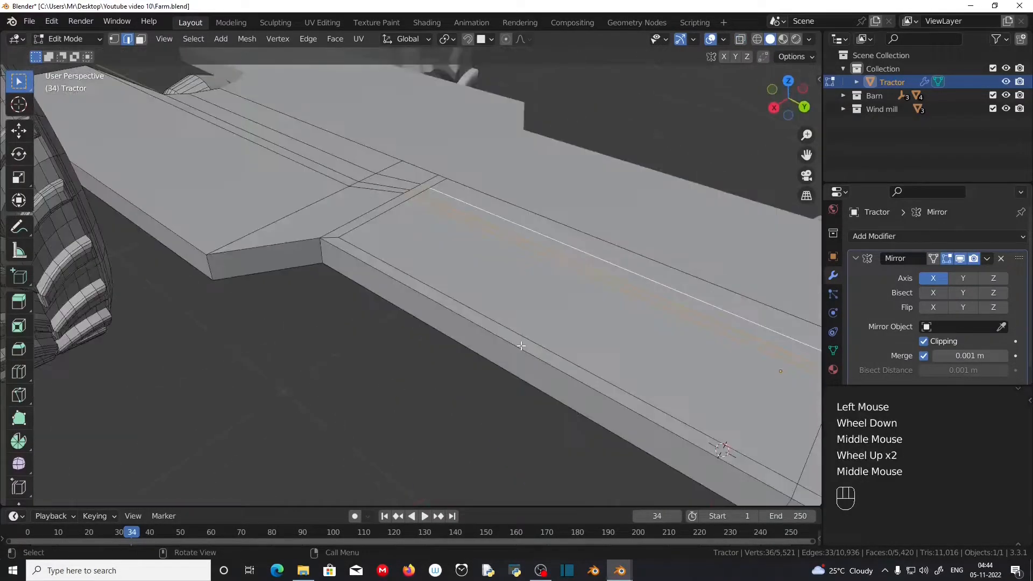
key("x")
left_click(481, 256)
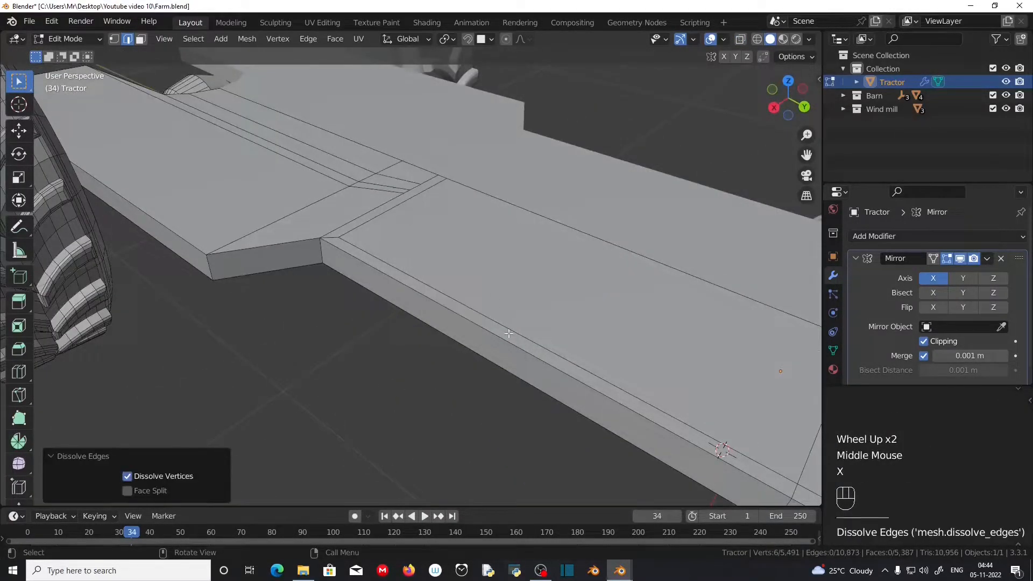
Step: Extrude the two inset faces of the front panel upward by about 0.82 m to form the engine hood block
middle_click_drag(509, 325, 482, 334)
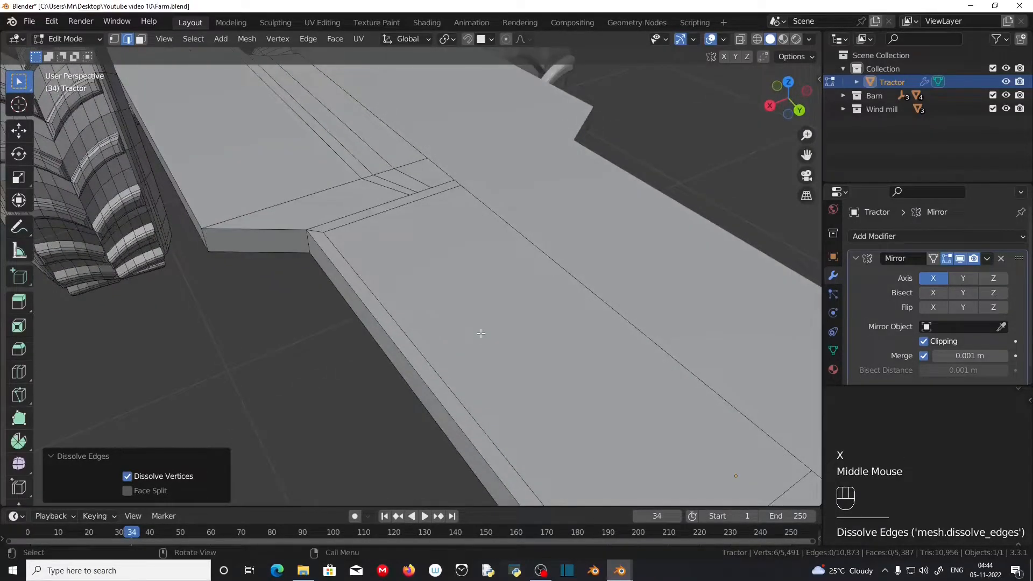
scroll(489, 339, "down", 1)
left_click(282, 117)
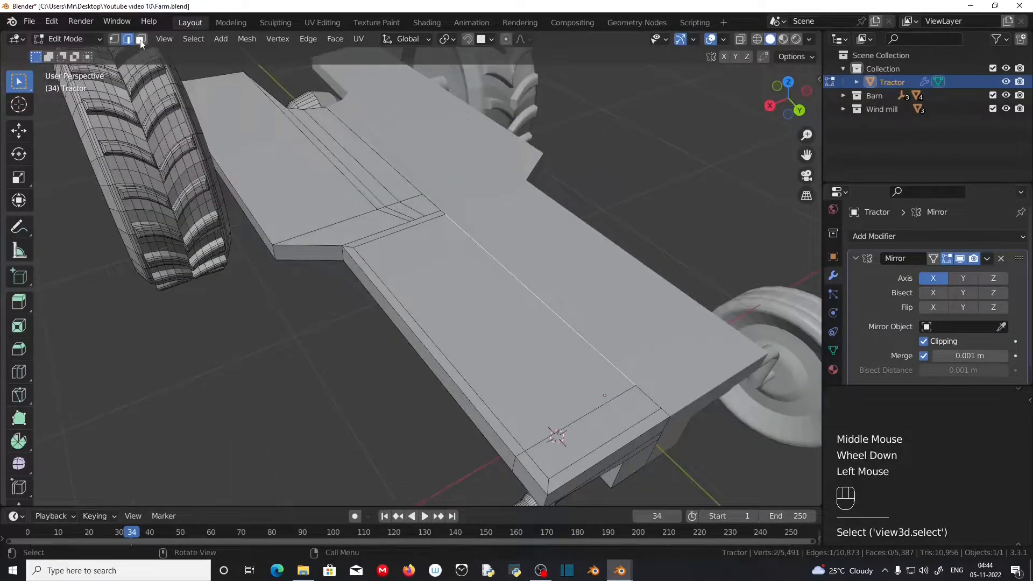
left_click(141, 42)
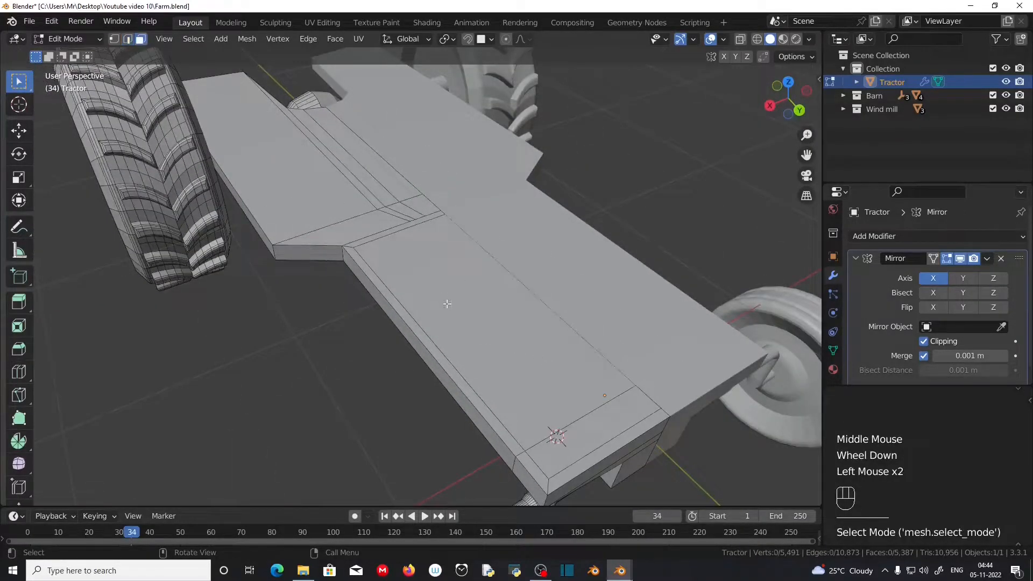
left_click(555, 402)
left_click(580, 441, "shift")
middle_click_drag(565, 437, 480, 457)
key("KP_3")
middle_click_drag(515, 343, 509, 394, "shift")
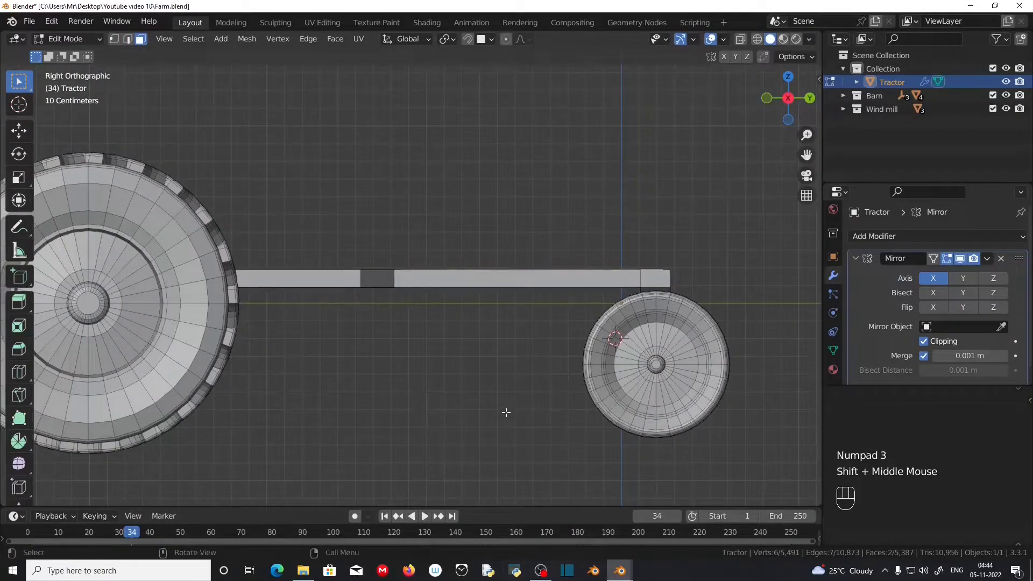
key("e")
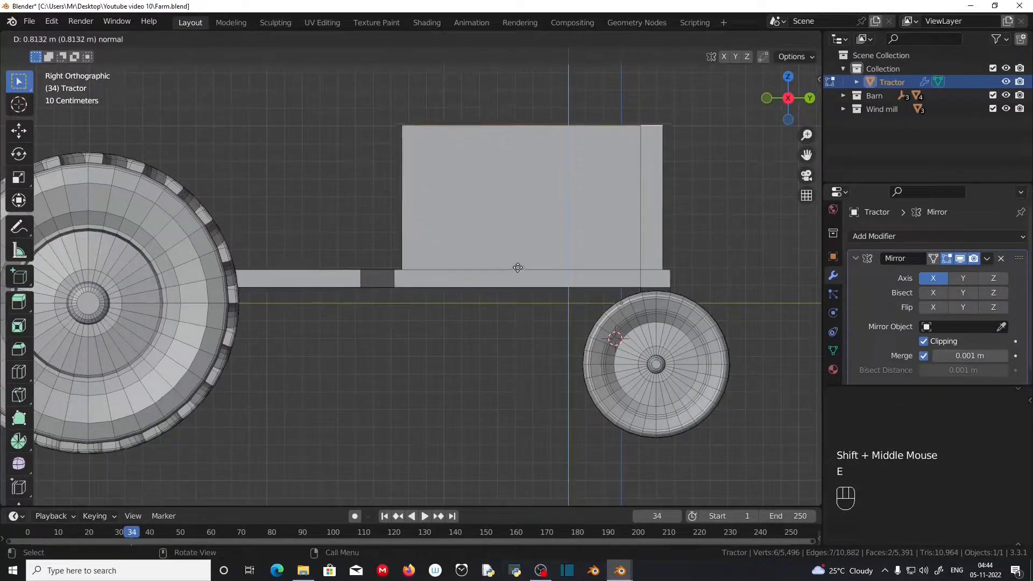
left_click(517, 269)
Step: Add one centred lengthwise loop cut through the modelled half of the hood's top and front
scroll(523, 314, "down", 2)
middle_click_drag(523, 314, 441, 322)
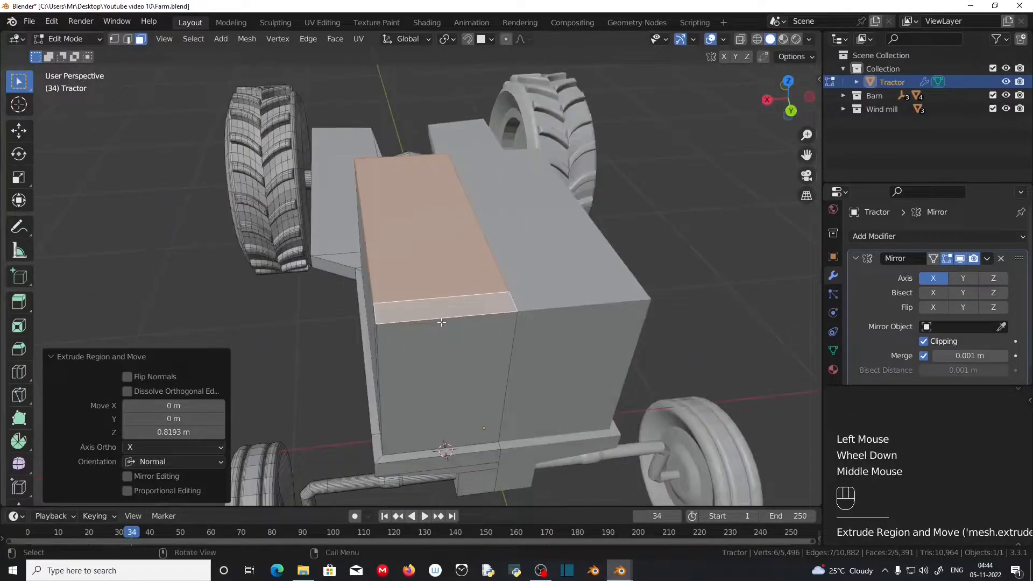
left_click(444, 337)
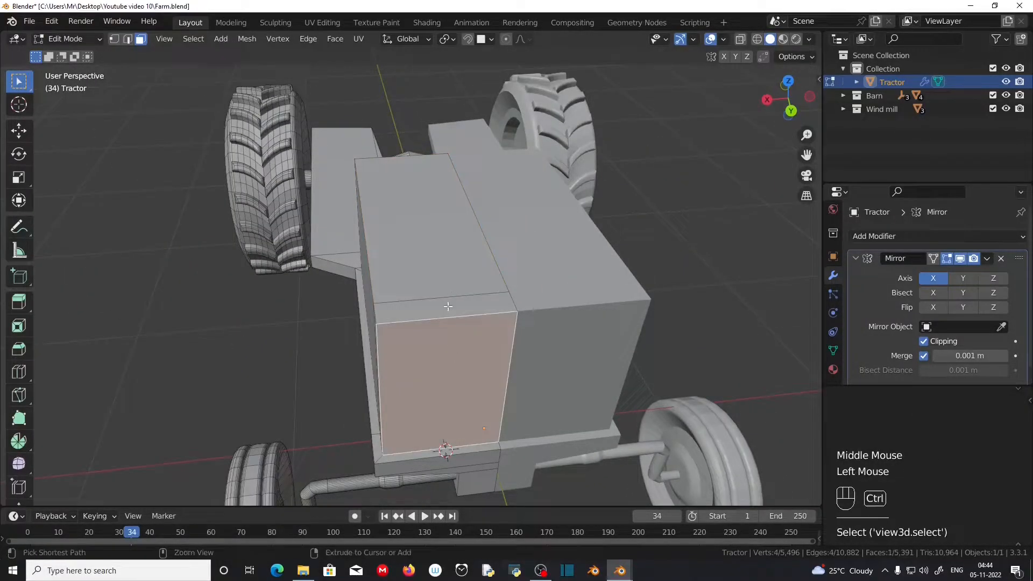
key("ctrl+r")
left_click(448, 306)
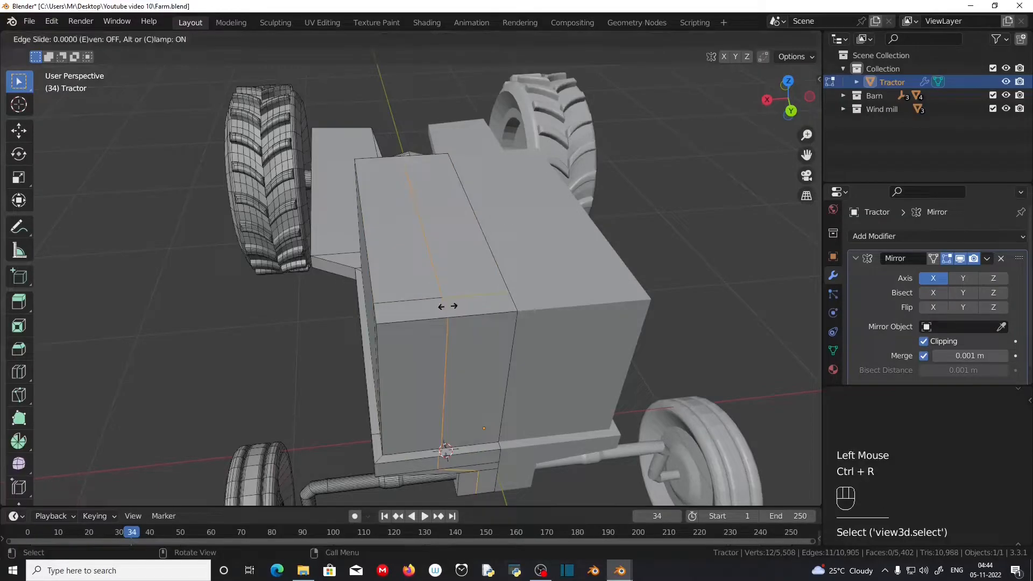
right_click(448, 306)
Step: Bevel the hood's front, side and rear top edges and its front vertical corner edge with width 0.0853 m and 2 segments
middle_click_drag(448, 307, 557, 379)
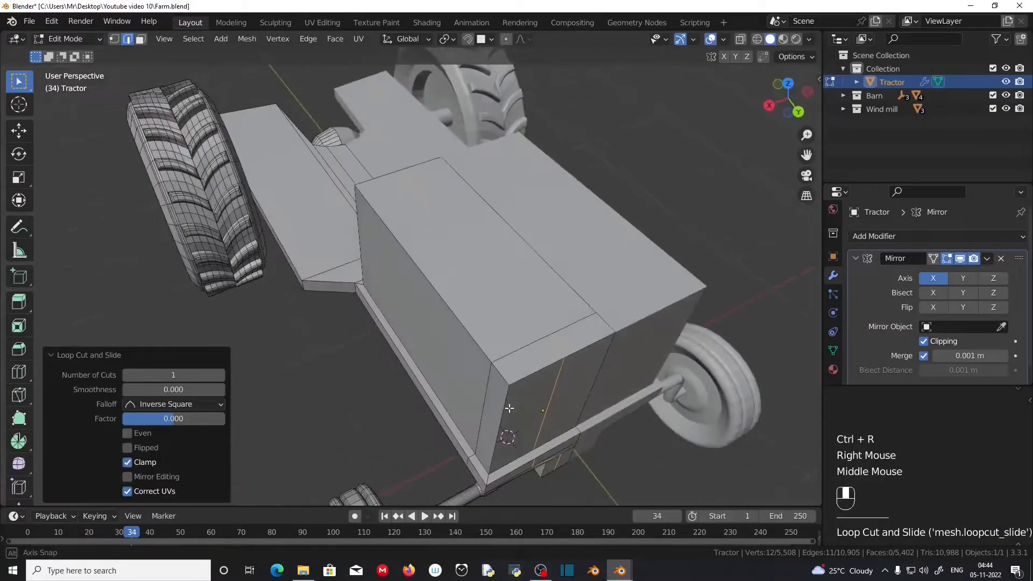
left_click(558, 379)
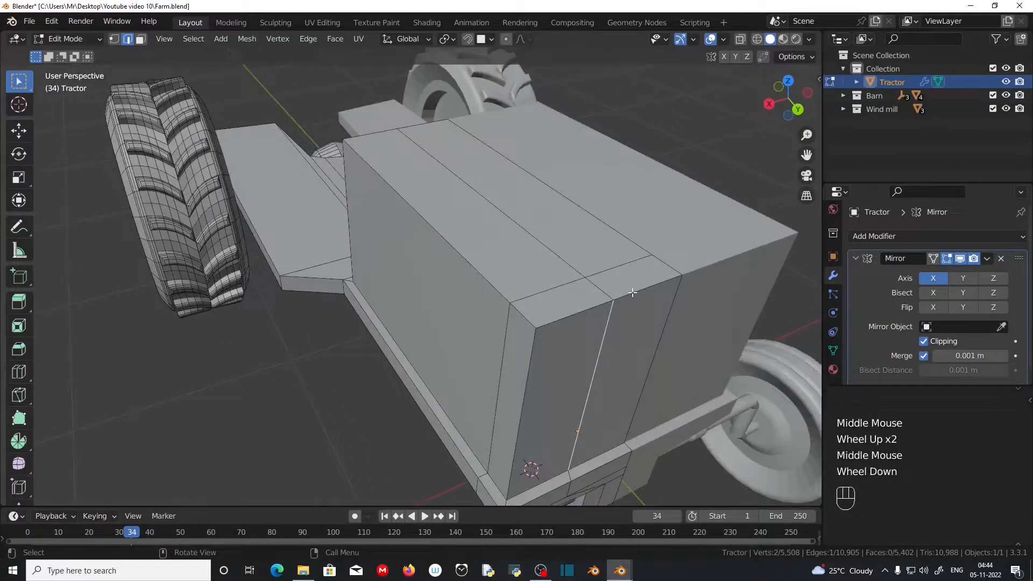
left_click(630, 294, "shift")
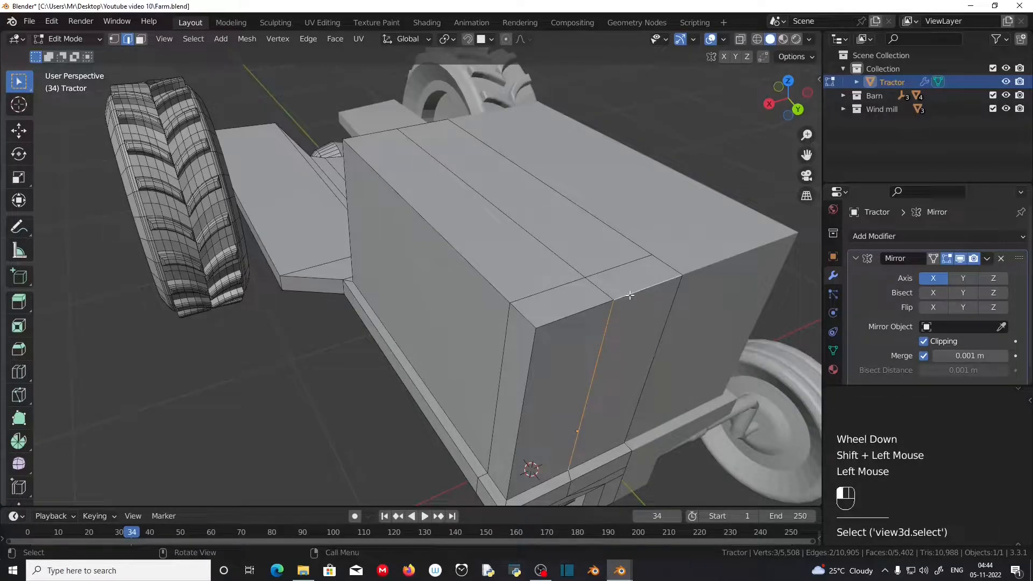
left_click(576, 311, "shift")
left_click(456, 261, "shift")
middle_click_drag(455, 262, 630, 312)
left_click(407, 218, "shift")
left_click(379, 195, "shift")
middle_click_drag(614, 259, 488, 220)
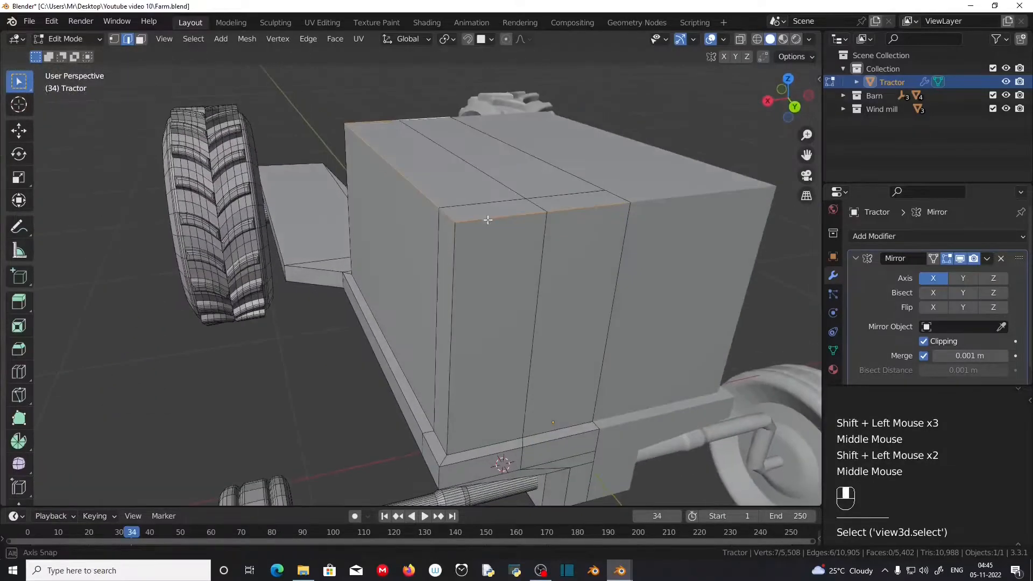
left_click(462, 275, "shift")
middle_click_drag(495, 341, 500, 341)
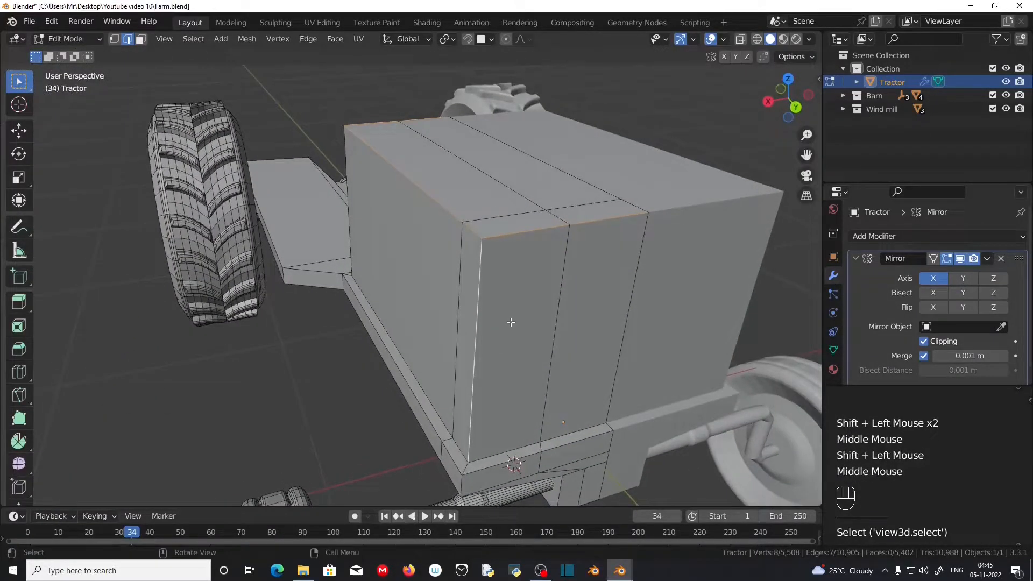
key("ctrl+b")
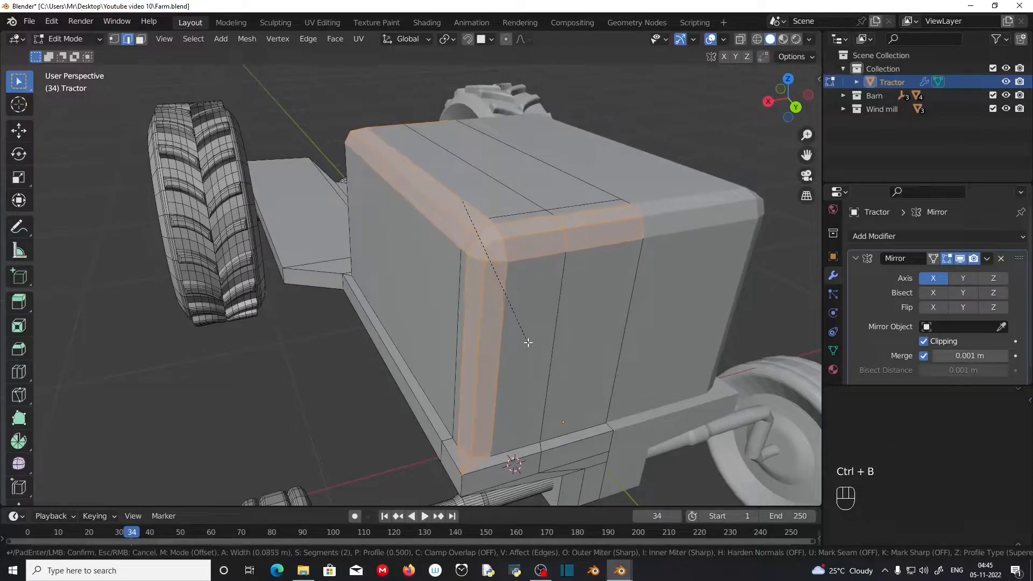
left_click(528, 343)
Step: Move the crosswise edge loop near the hood's front backward along Y by about 0.12 m
middle_click_drag(527, 342, 614, 355)
scroll(449, 375, "down", 1)
scroll(616, 355, "up", 2)
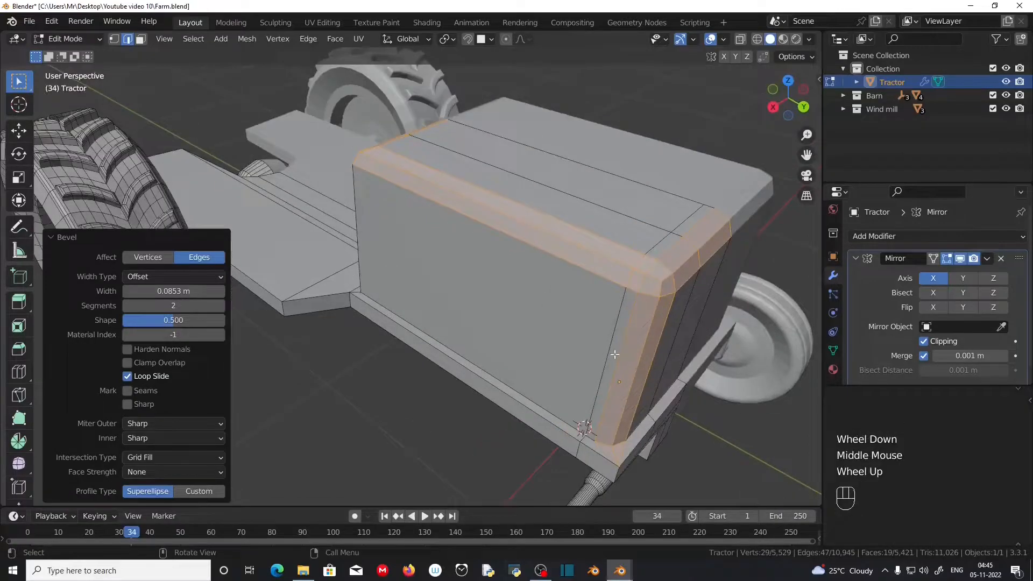
left_click(609, 349, "alt")
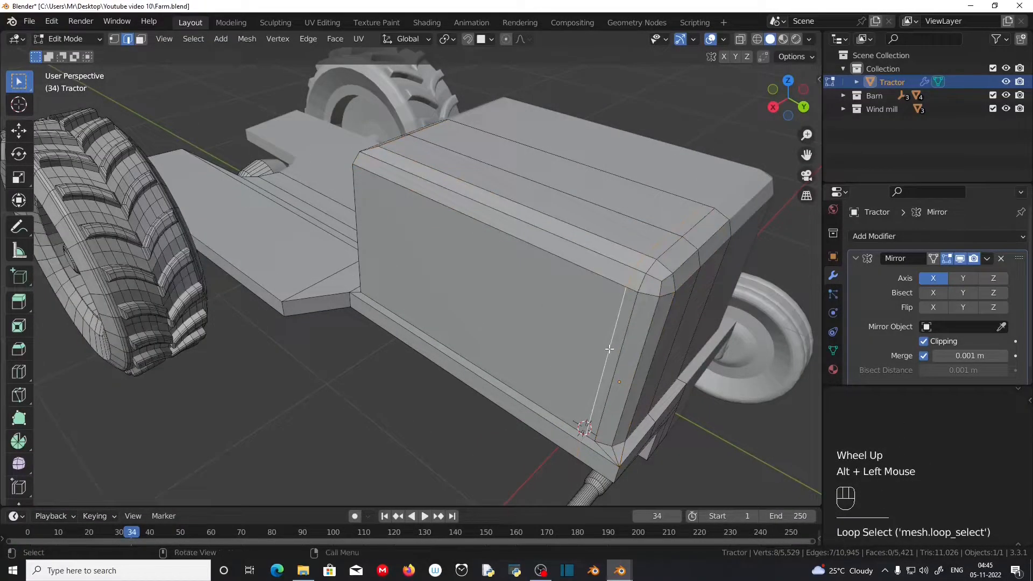
mouse_move(615, 376)
middle_mouse_down()
mouse_move(581, 334)
mouse_move(628, 381)
middle_mouse_up()
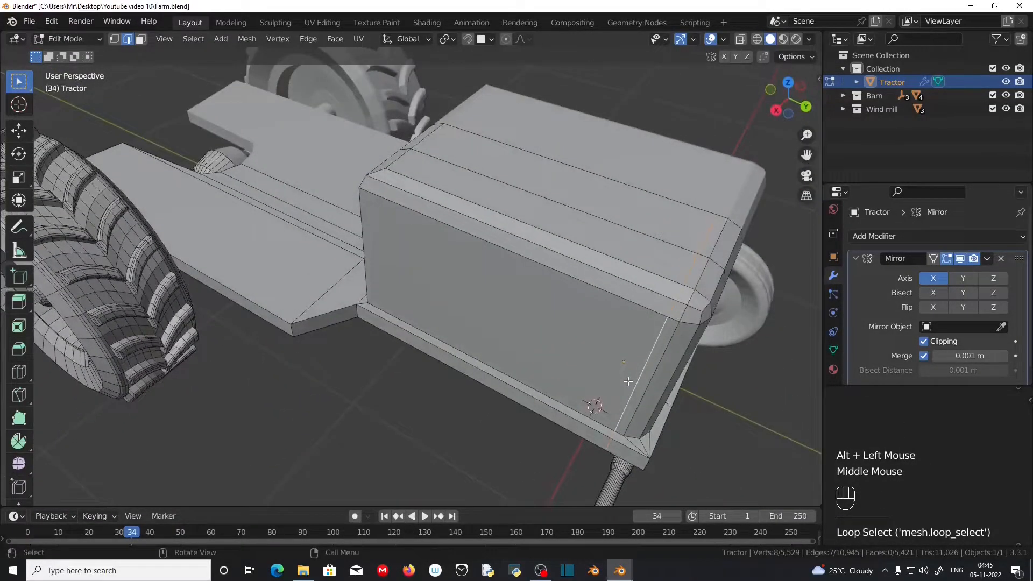
key("g")
key("y")
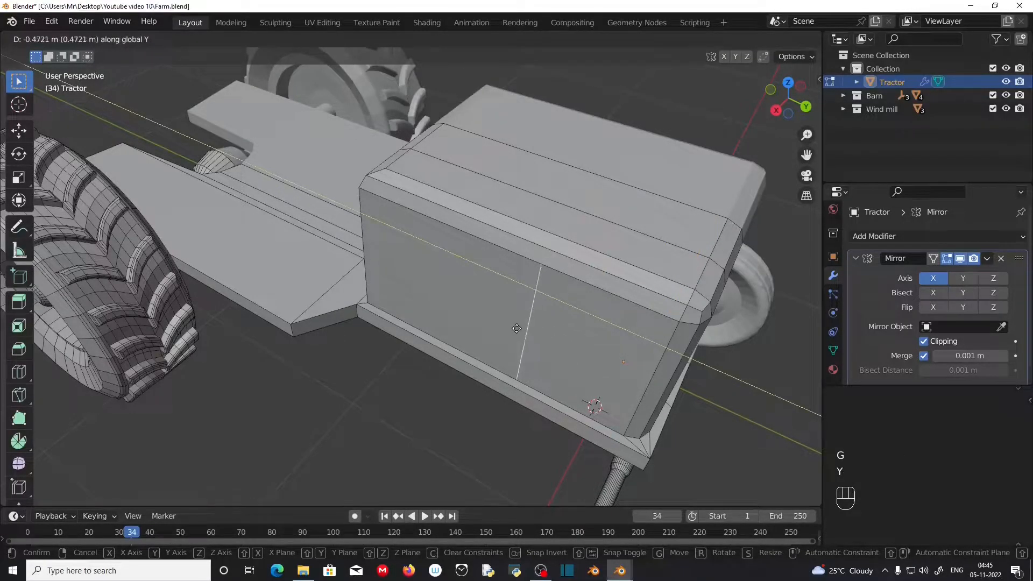
left_click(607, 348)
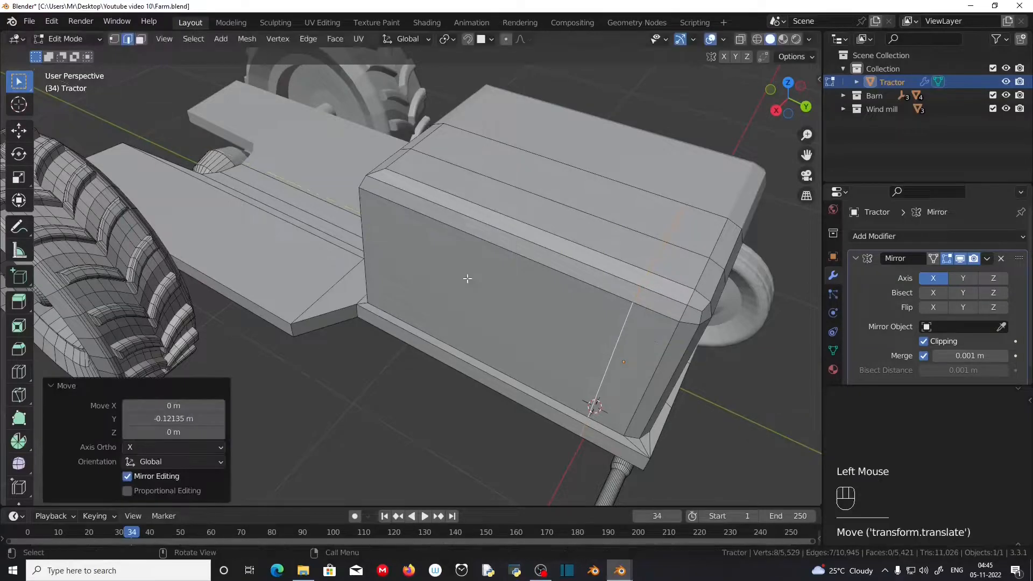
Step: Add one centred crosswise loop cut to the hood behind the front loop and move it outward along X to widen the hood
key("ctrl")
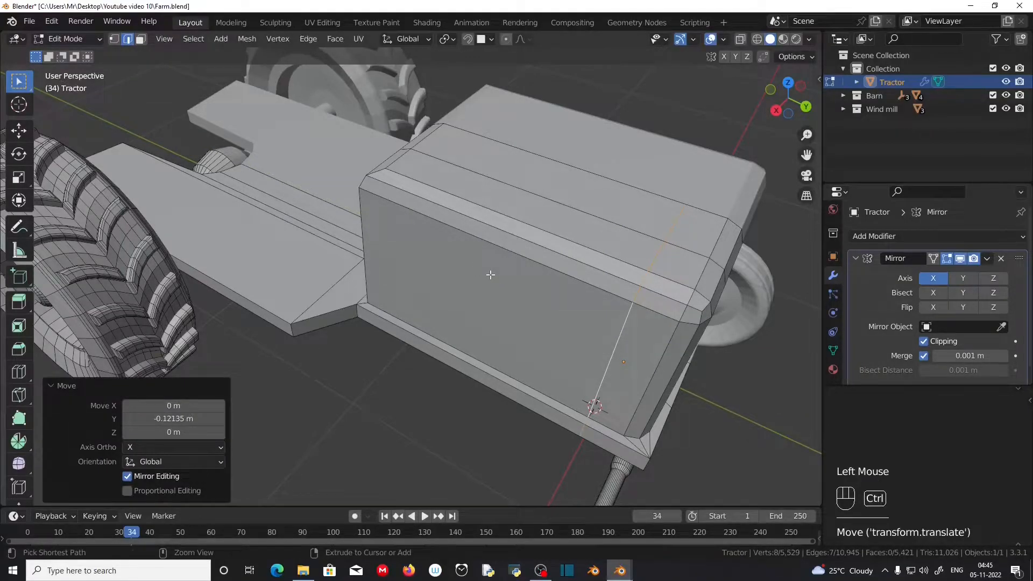
key("ctrl+r")
left_click(504, 250)
right_click(504, 250)
middle_click_drag(504, 250, 434, 332)
key("g")
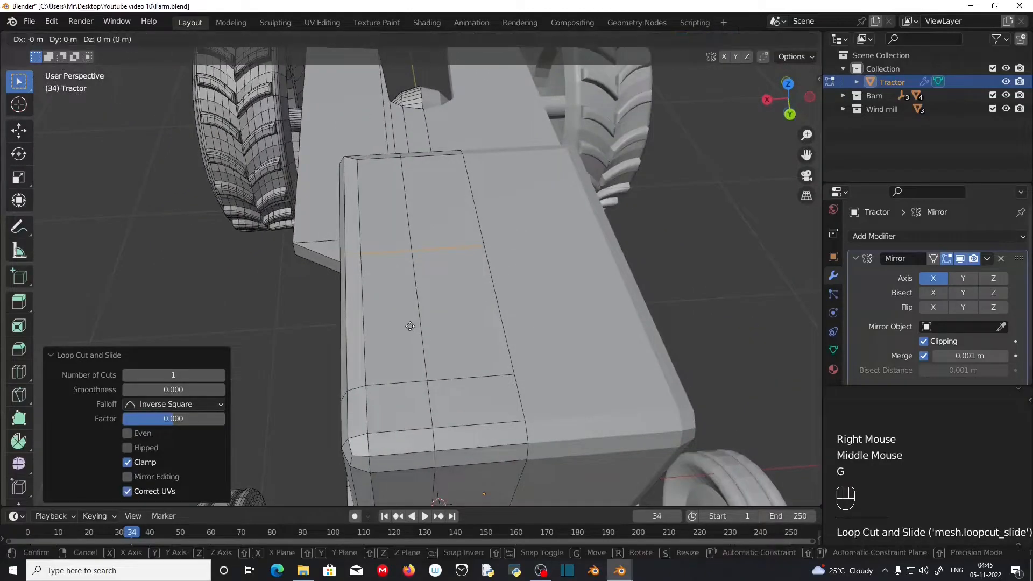
key("x")
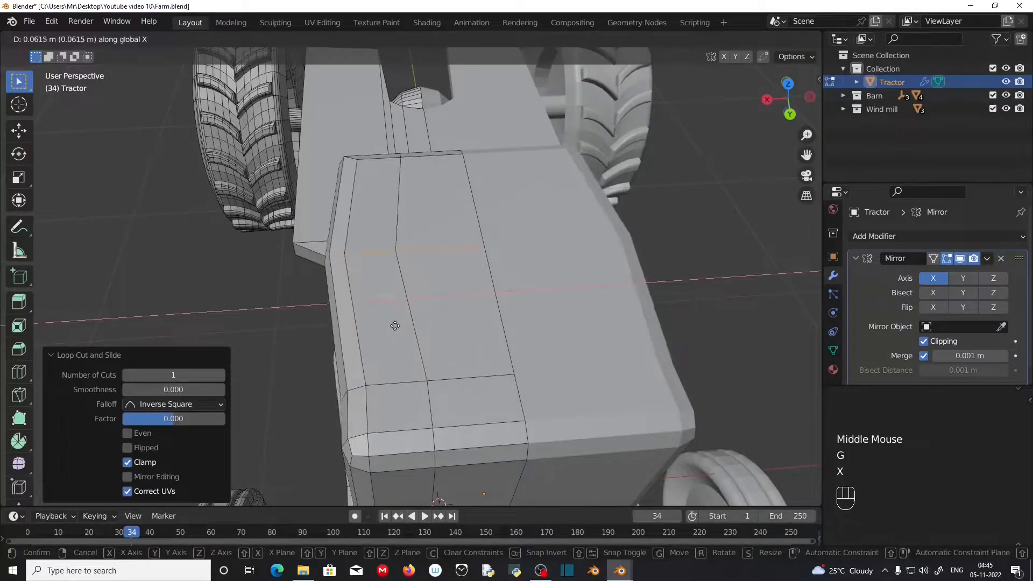
left_click(388, 326)
Step: Slide the crosswise edge loop near the hood's front rearward along the hood surface
middle_click_drag(389, 326, 506, 384)
left_click(594, 347, "alt")
key("g")
key("g")
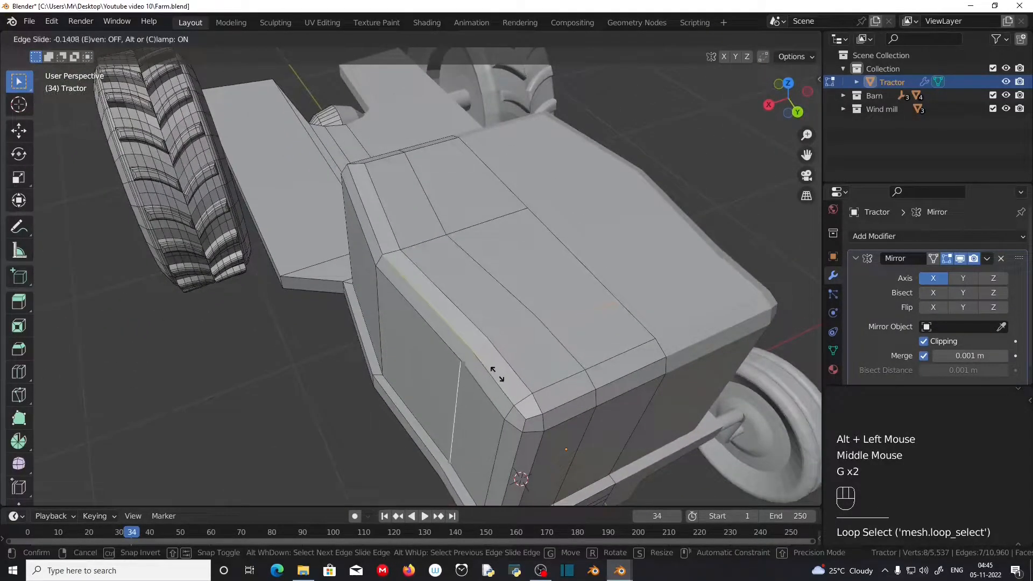
left_click(484, 356)
mouse_move(484, 355)
middle_mouse_down()
mouse_move(525, 388)
mouse_move(489, 350)
middle_mouse_up()
scroll(506, 371, "down", 1)
scroll(525, 388, "up", 1)
Step: Move the front faces, their top bevel faces and the adjoining corner bevel faces inward along X by about 0.05 m
left_click(488, 349)
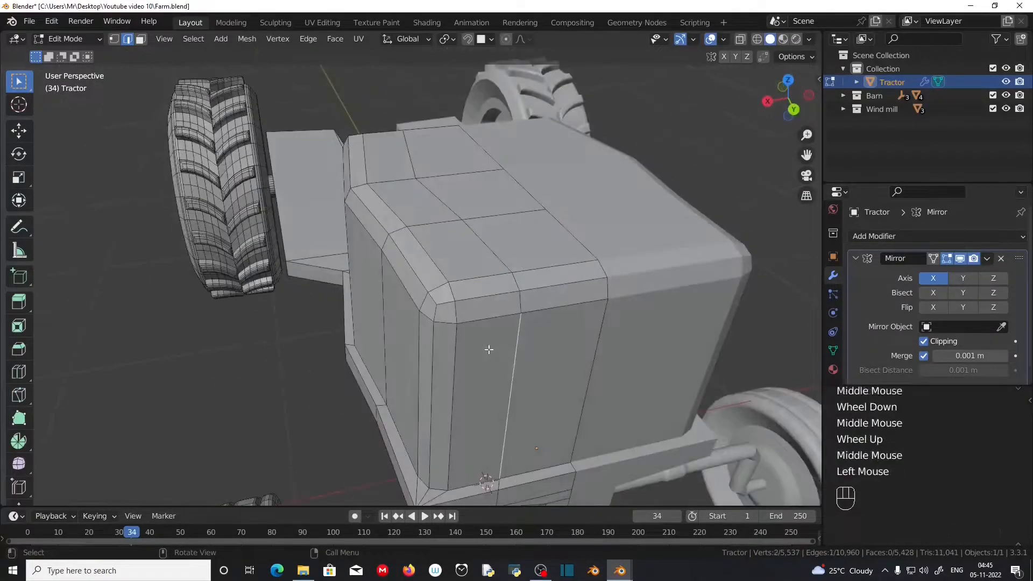
left_click(145, 41)
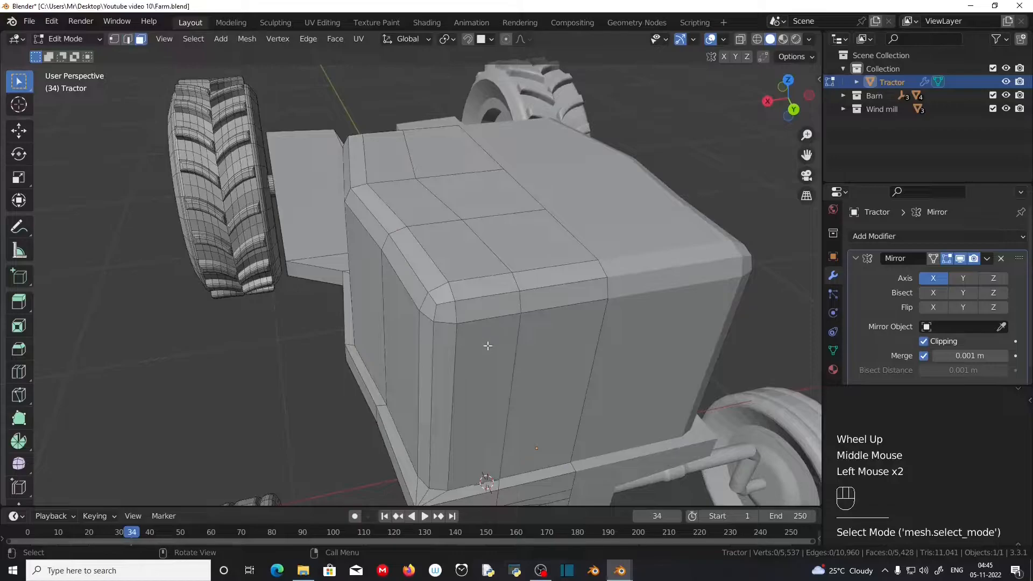
left_click(487, 347)
left_click(516, 326, "shift")
left_click(490, 305, "shift")
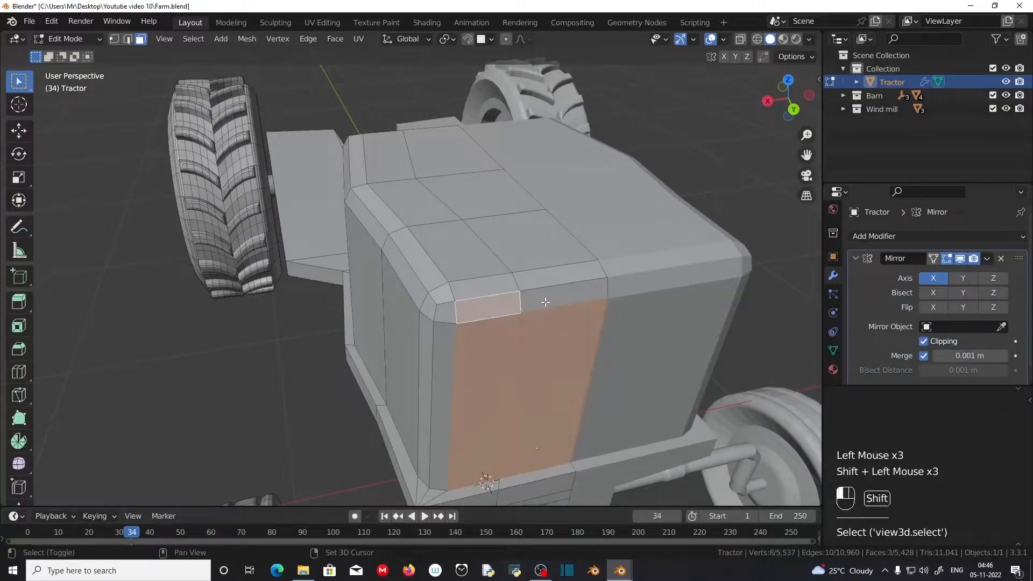
left_click(548, 301, "shift")
left_click(445, 312, "shift")
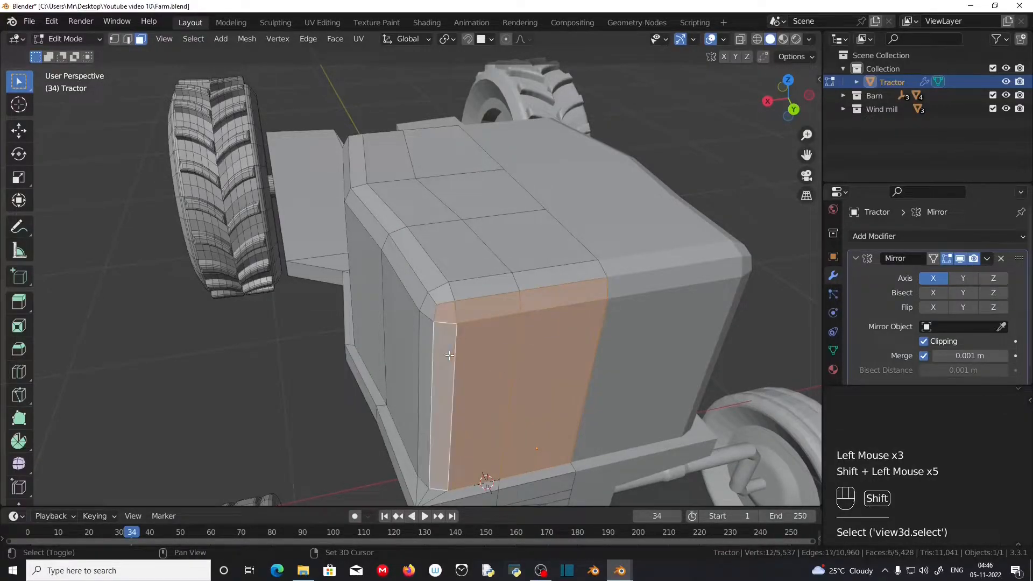
left_click(452, 356, "shift")
key("g")
key("x")
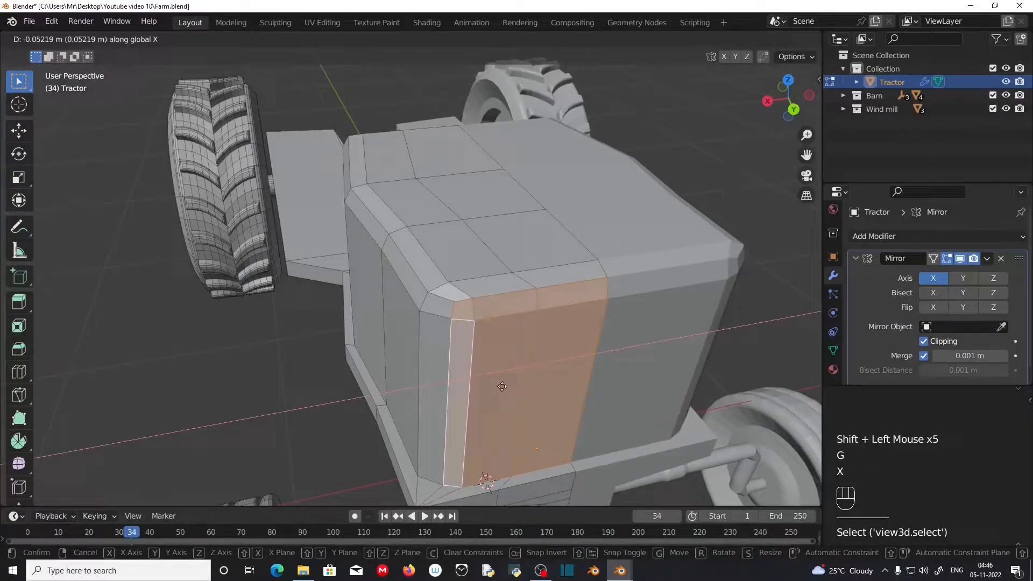
left_click(506, 371)
Step: Move the two large front faces and the two bevel faces above them inward along X by about 0.072 m
left_click(513, 353)
left_click(507, 306, "shift")
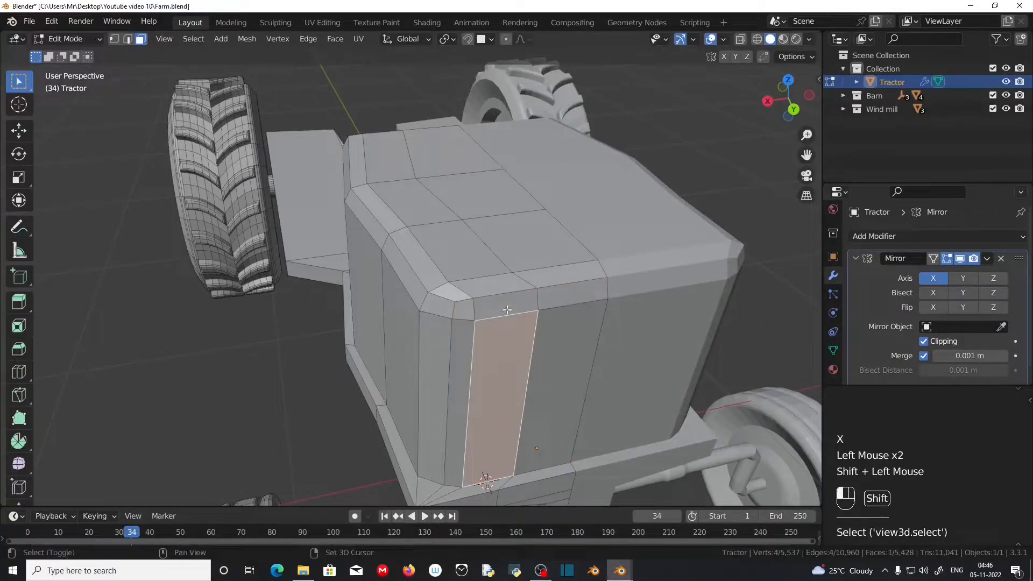
left_click(546, 301, "shift")
left_click(538, 439, "shift")
key("g")
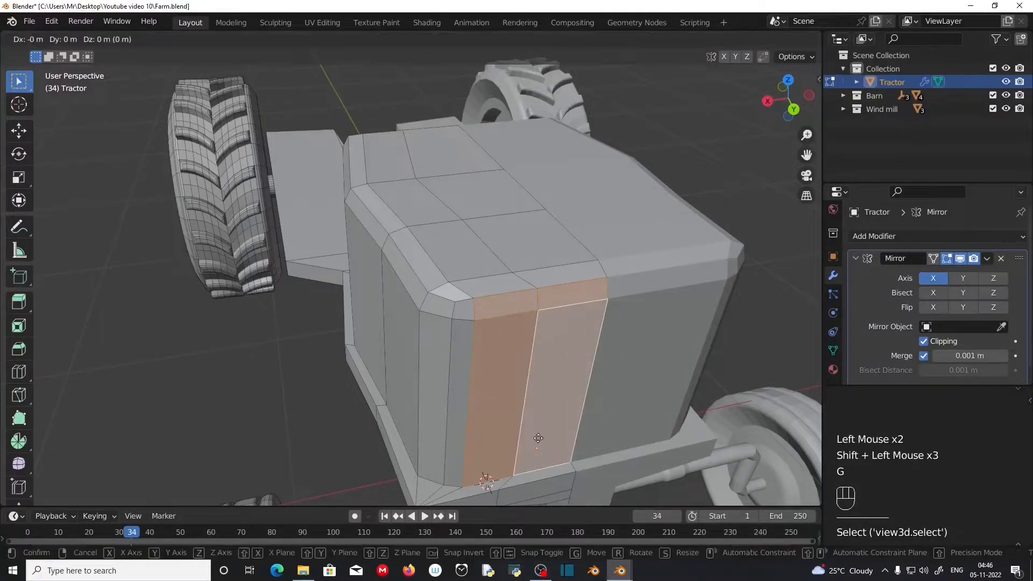
key("x")
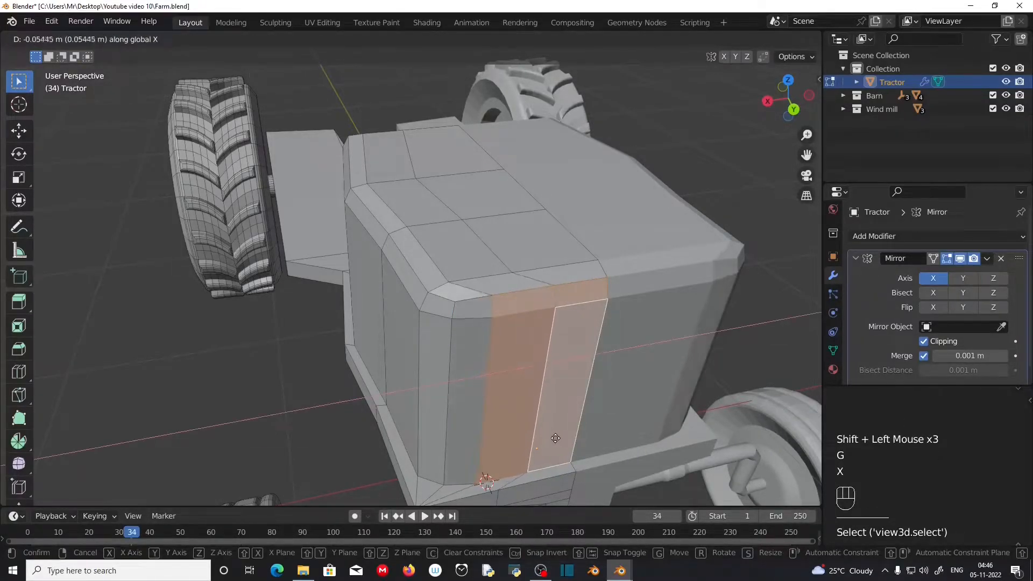
left_click(560, 439)
Step: Move the side corner edge and the connected edges along the hood's front top inward along X by about 0.021 m
scroll(542, 445, "up", 2)
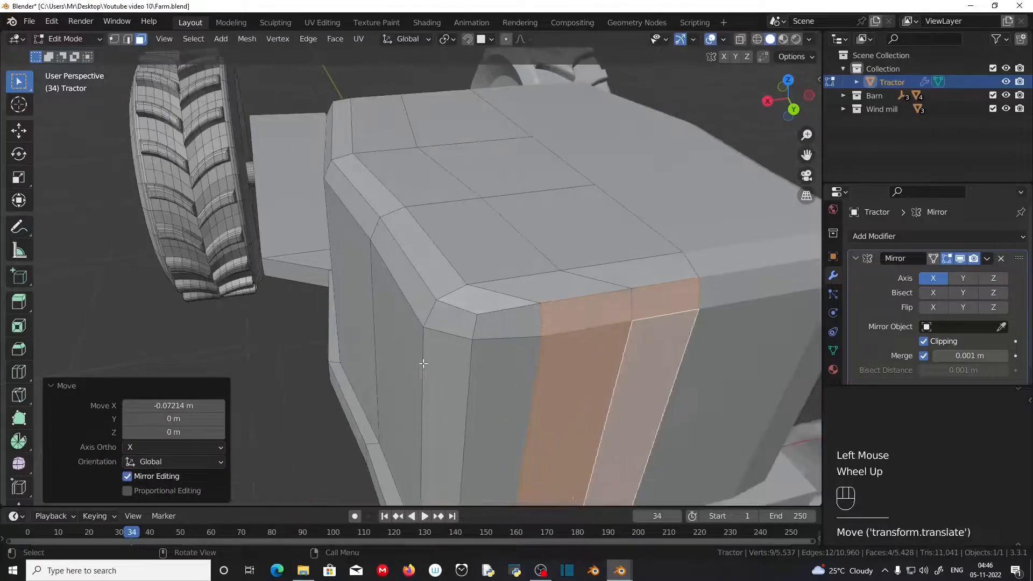
left_click(424, 364)
left_click(130, 40)
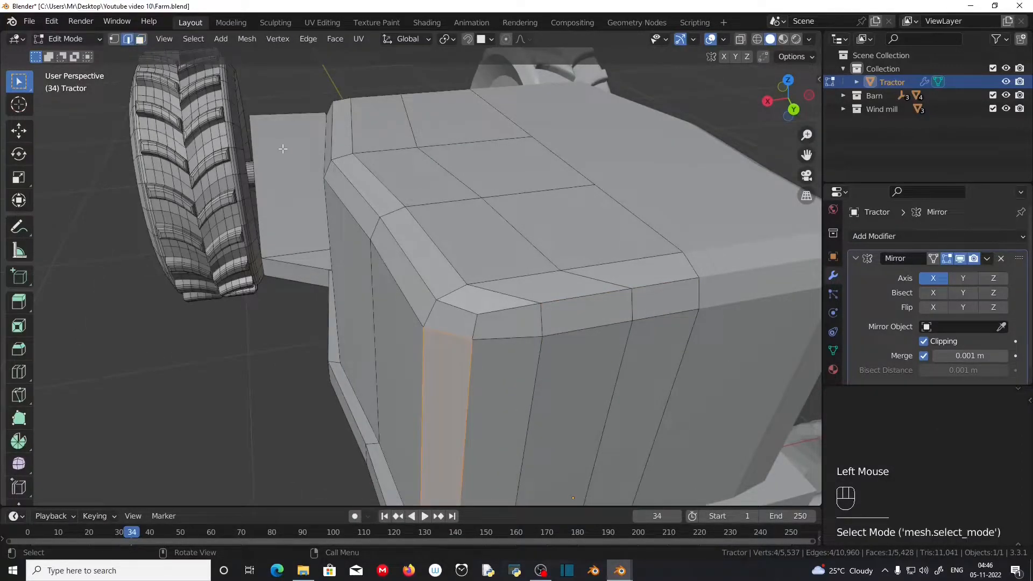
left_click(432, 314, "alt")
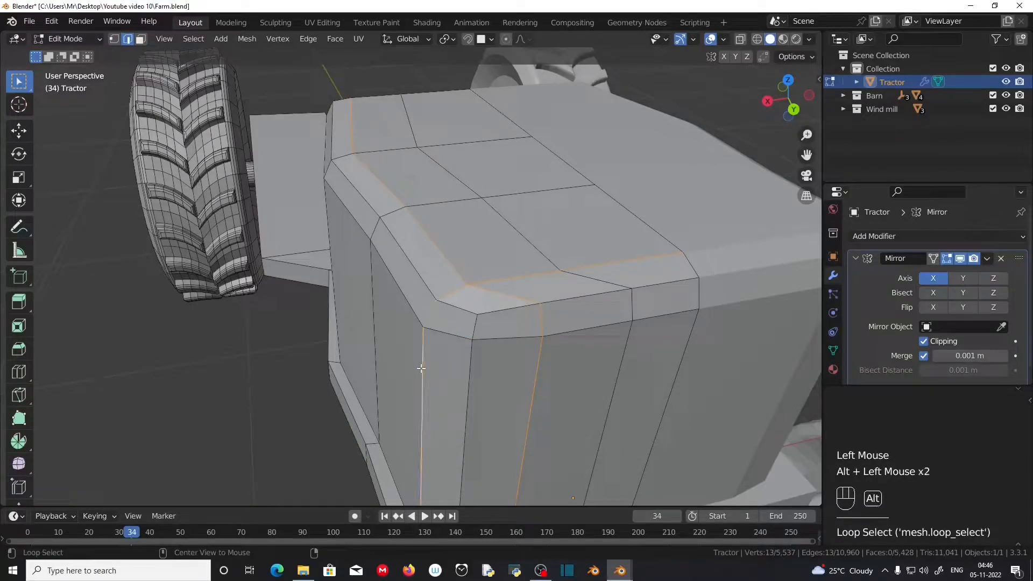
left_click(419, 349)
left_click(429, 314, "shift")
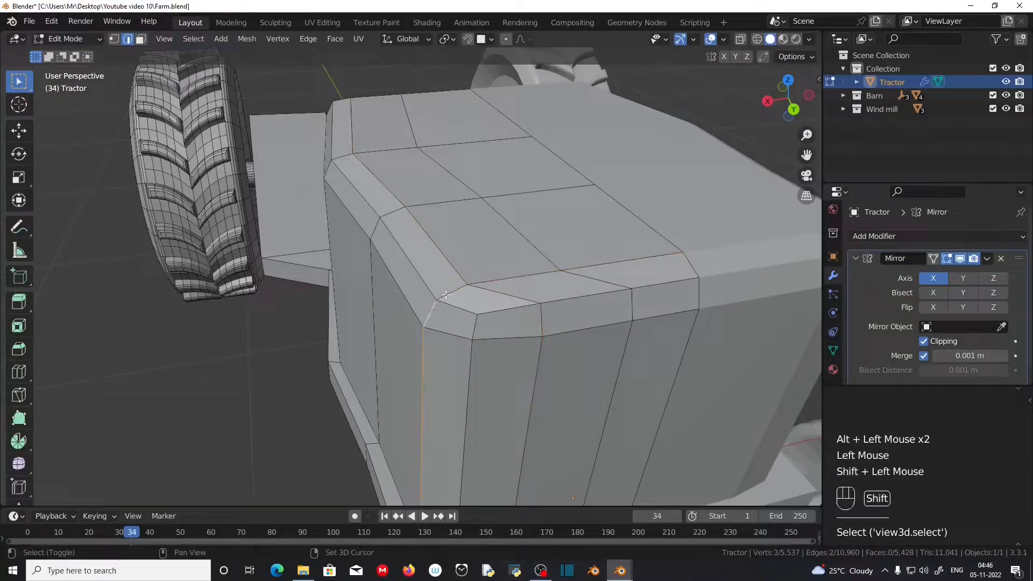
left_click(564, 268, "shift")
scroll(564, 268, "down", 1)
middle_click_drag(498, 358, 457, 359)
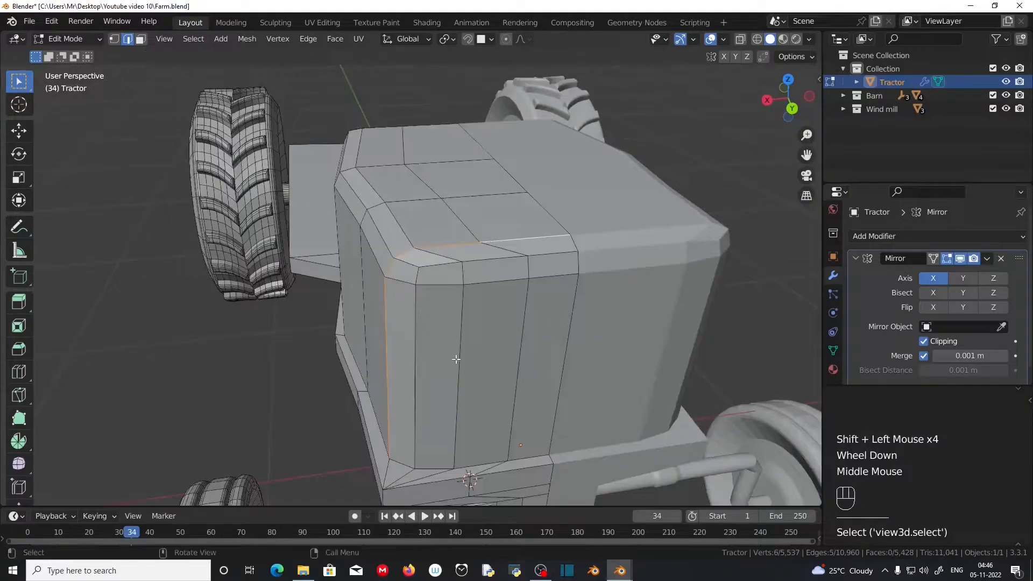
key("g")
key("x")
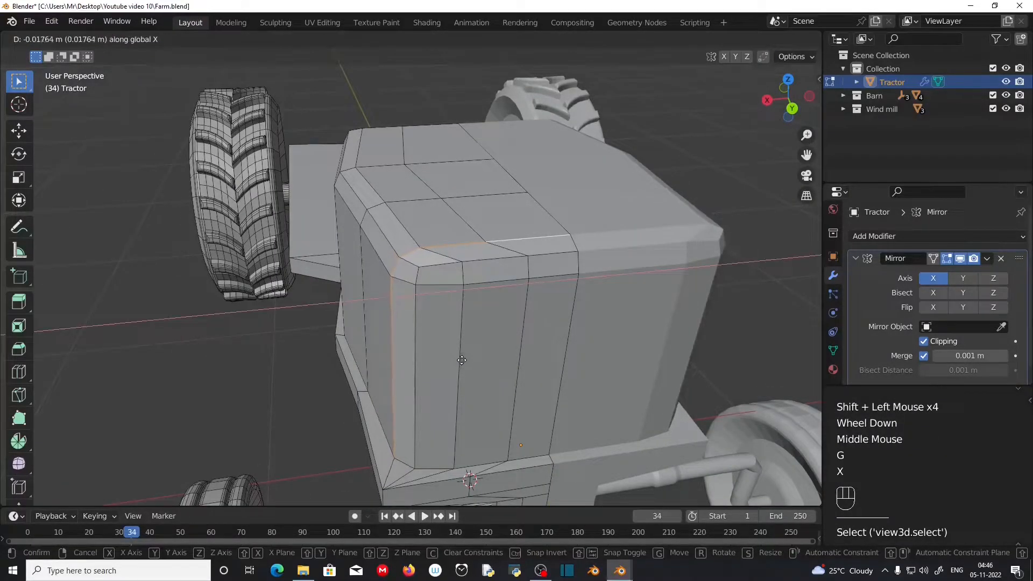
left_click(463, 360)
Step: Move the selected corner and front top edges backward along Y by about 0.106 m
middle_click_drag(461, 362, 494, 396)
scroll(485, 374, "down", 2)
scroll(413, 376, "up", 1)
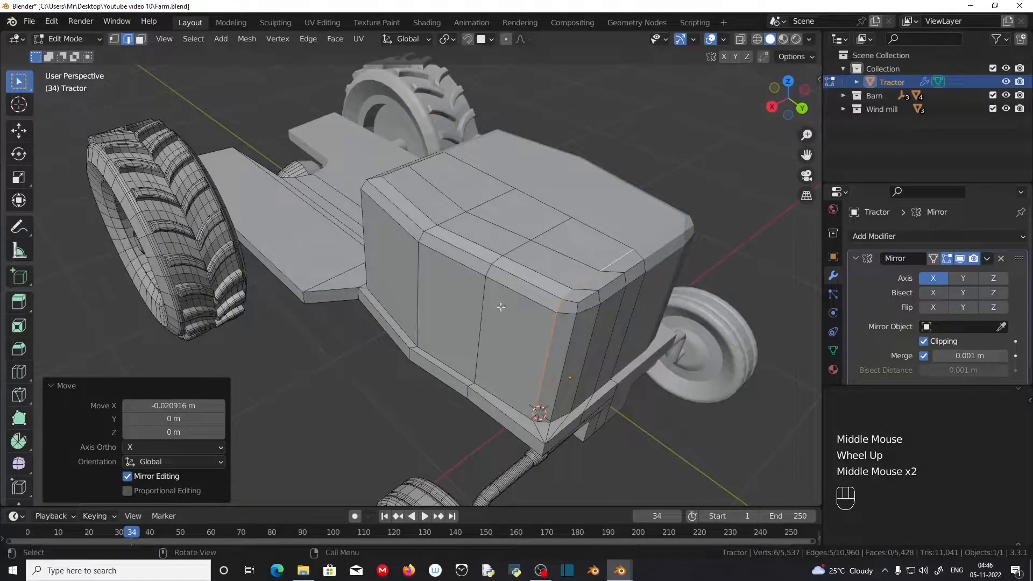
key("g")
key("y")
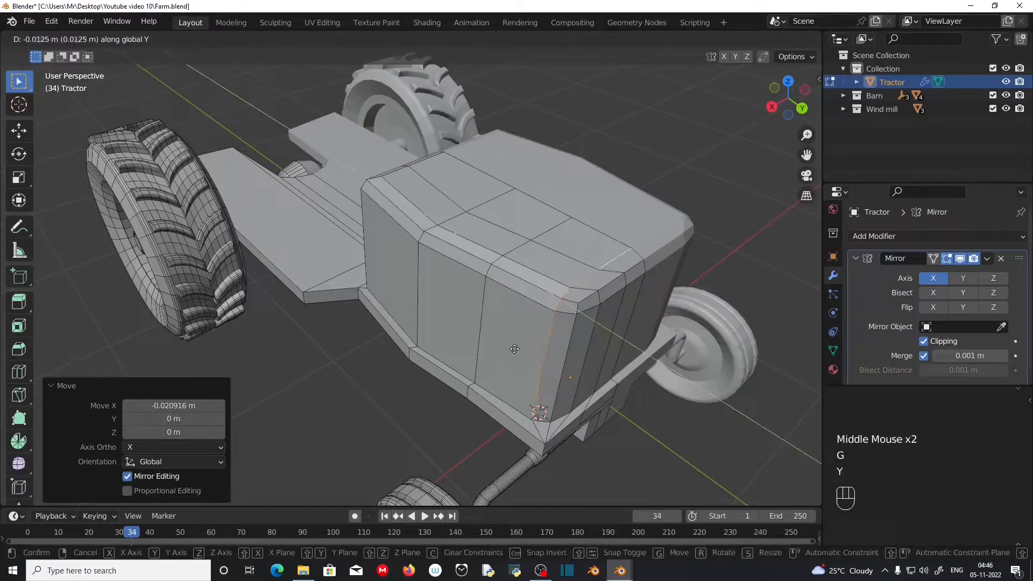
left_click(500, 341)
Step: Move the hood's front vertical corner edge and the short bevel edge above it backward along Y by about 0.06 m
scroll(529, 364, "up", 1)
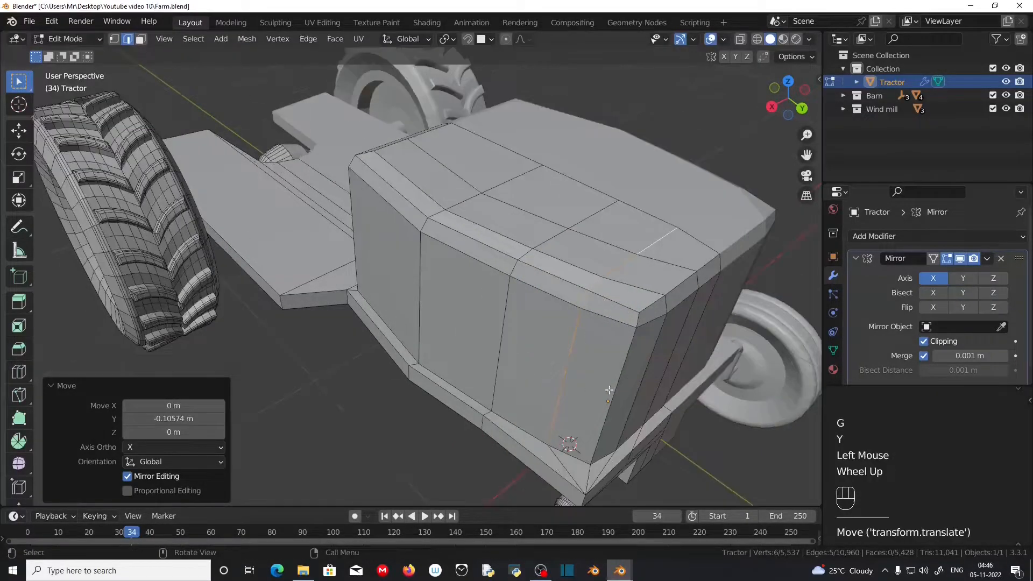
left_click(619, 370)
left_click(639, 346, "shift")
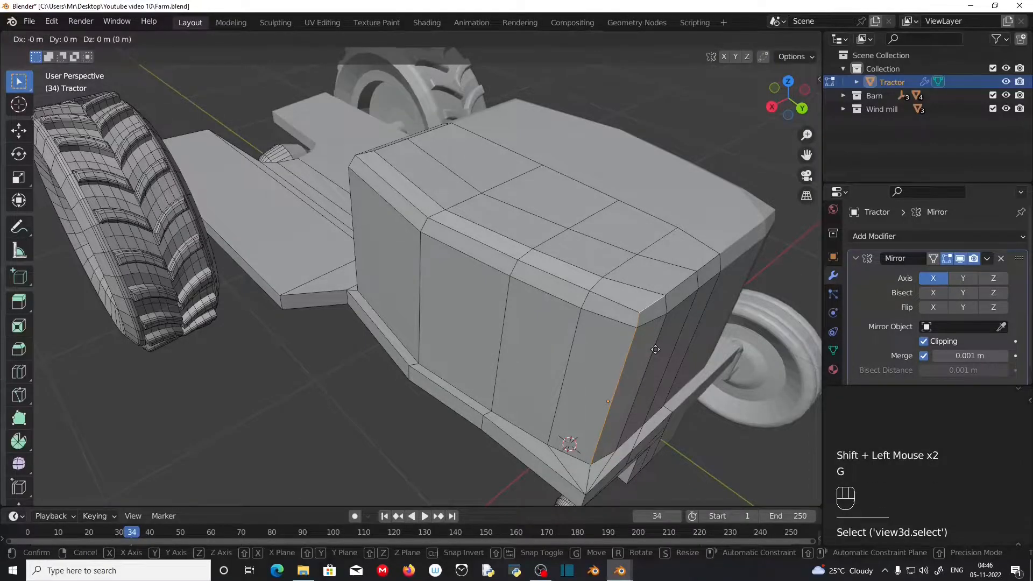
key("g")
key("y")
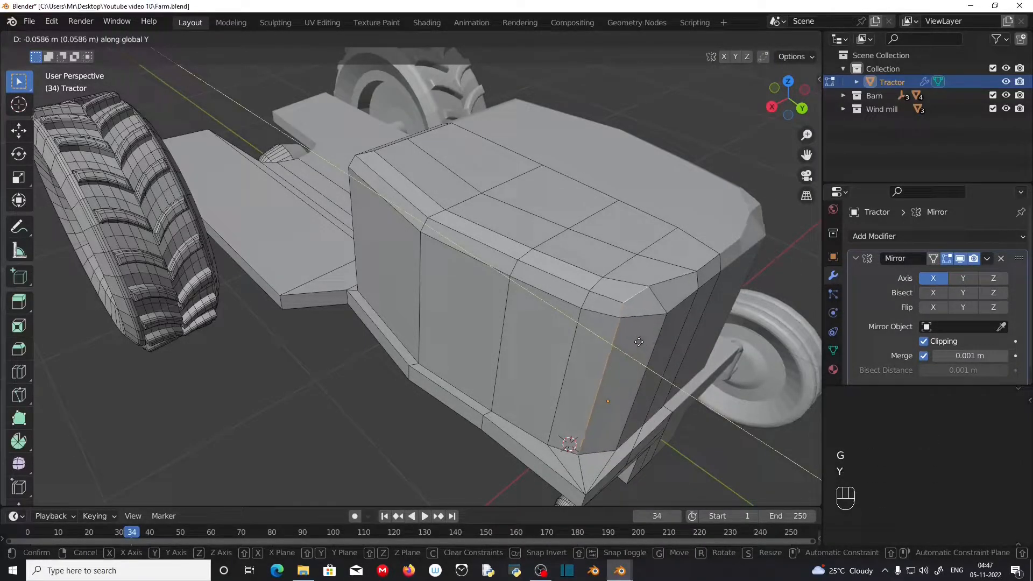
left_click(641, 343)
Step: Add a crosswise loop cut through the chassis plate between the rear wheel and the hood with a slide factor of about 0.51
middle_click_drag(640, 343, 591, 376)
scroll(592, 377, "down", 1)
scroll(548, 413, "down", 2)
middle_click_drag(592, 377, 369, 383)
left_click(525, 414)
scroll(526, 399, "up", 1)
scroll(422, 364, "up", 2)
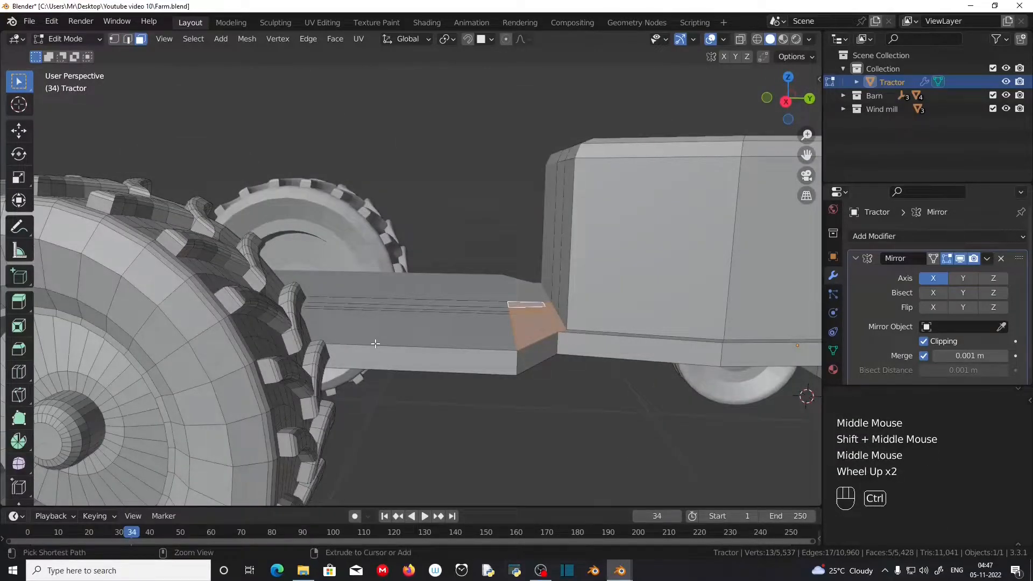
key("ctrl+r")
left_click(377, 343)
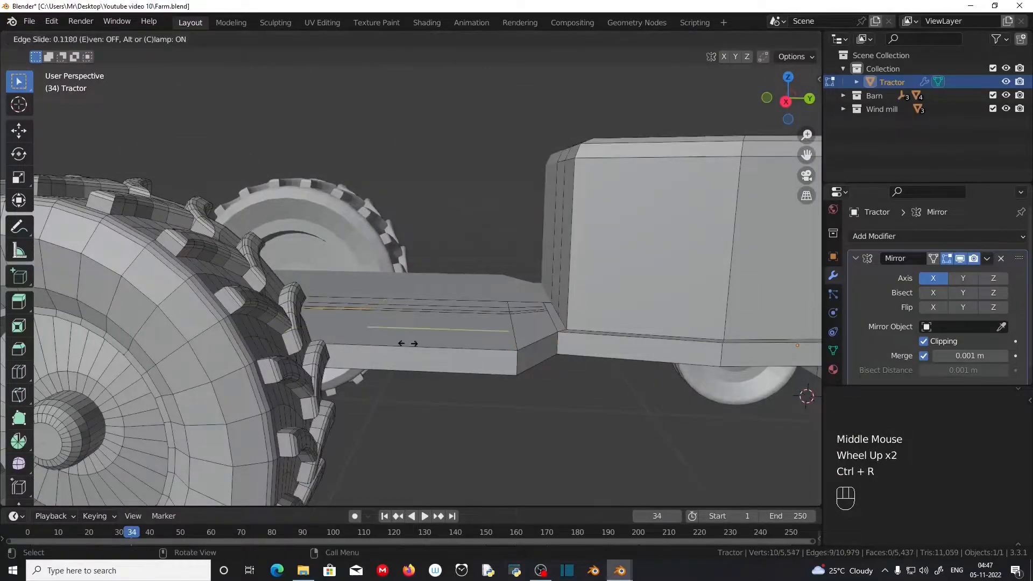
left_click(515, 349)
Step: In right side view, slide the new chassis loop slightly toward the rear wheel with a factor of about -0.05
key("KP_3")
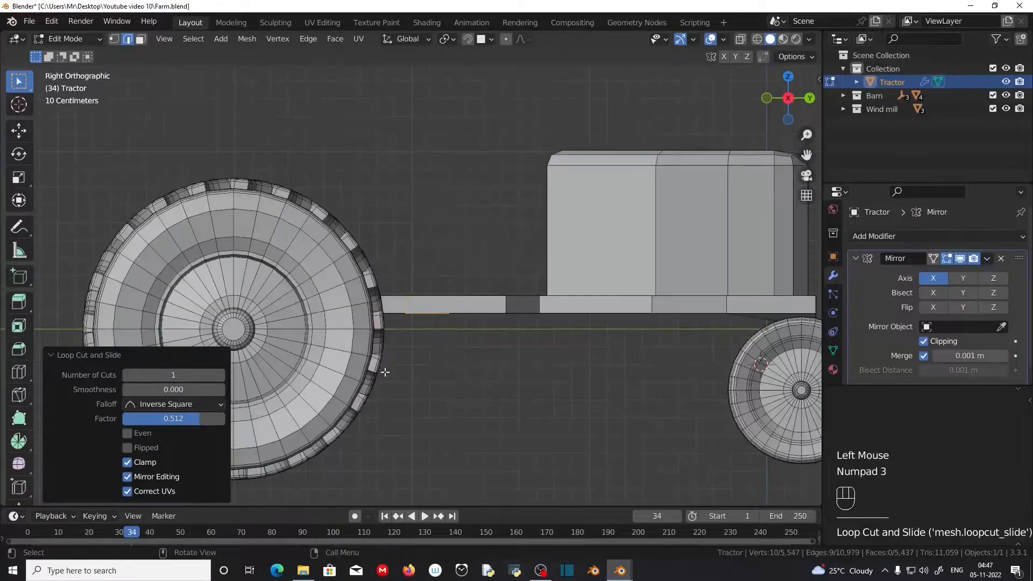
key("g")
key("g")
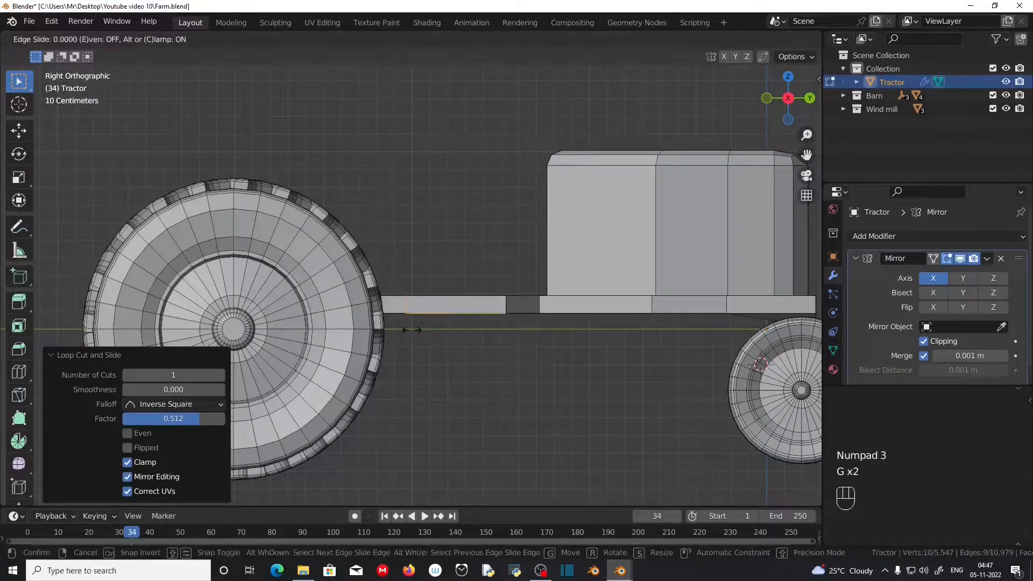
left_click(401, 329)
Step: Add a second, nearly centred crosswise loop cut between the first cut and the chassis plate's angled section
middle_click_drag(401, 330, 438, 409)
key("ctrl+r")
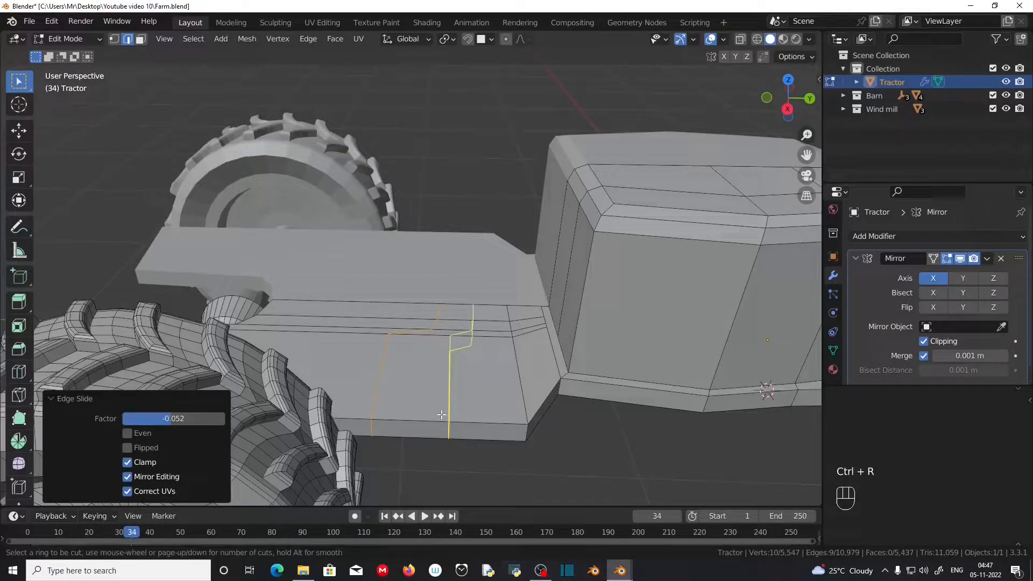
left_click(442, 415)
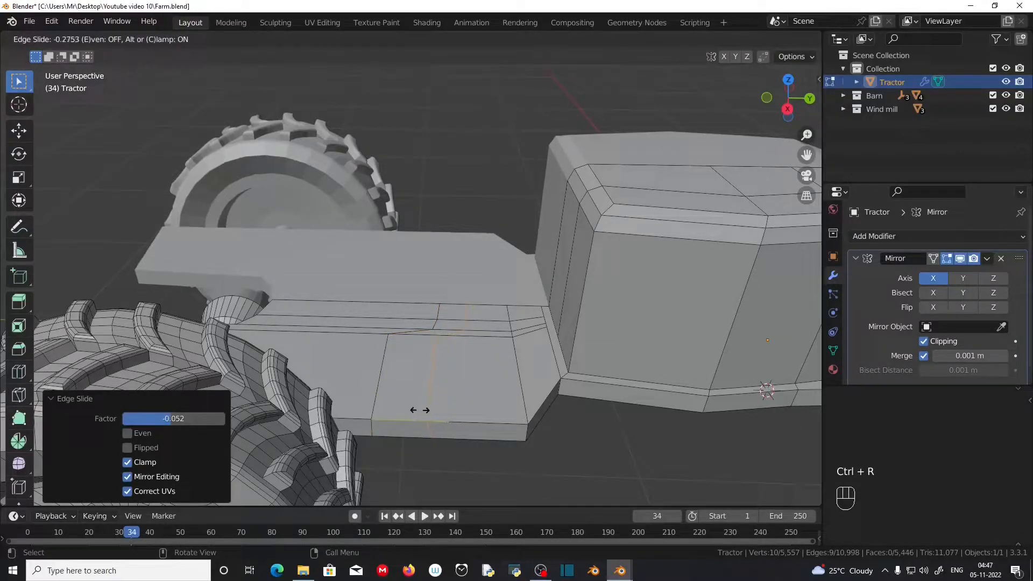
left_click(439, 411)
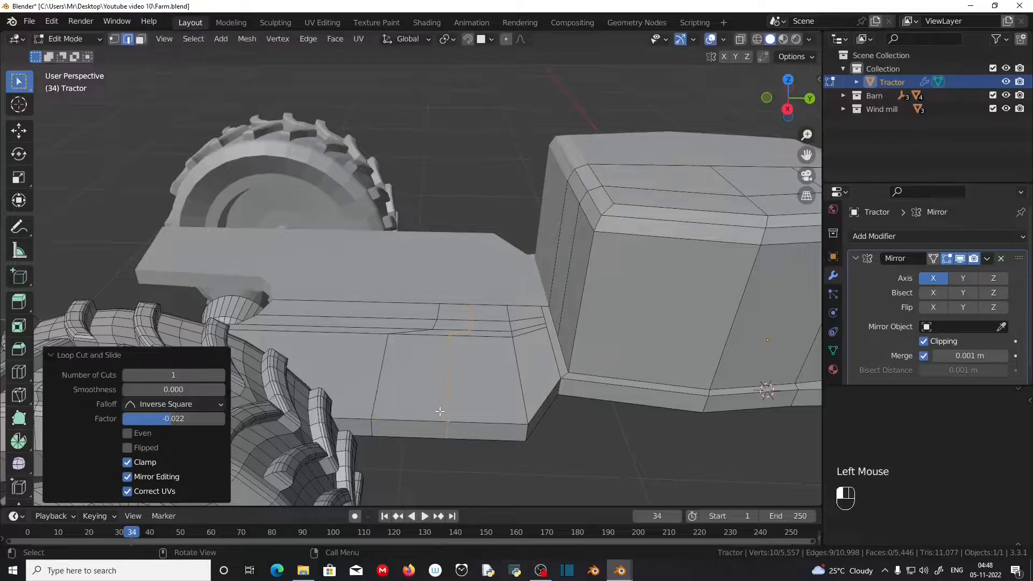
Step: Select the top faces of the chassis plate's angled section behind the hood and raise them about 0.19 m along Z
left_click(554, 342)
left_click(140, 39)
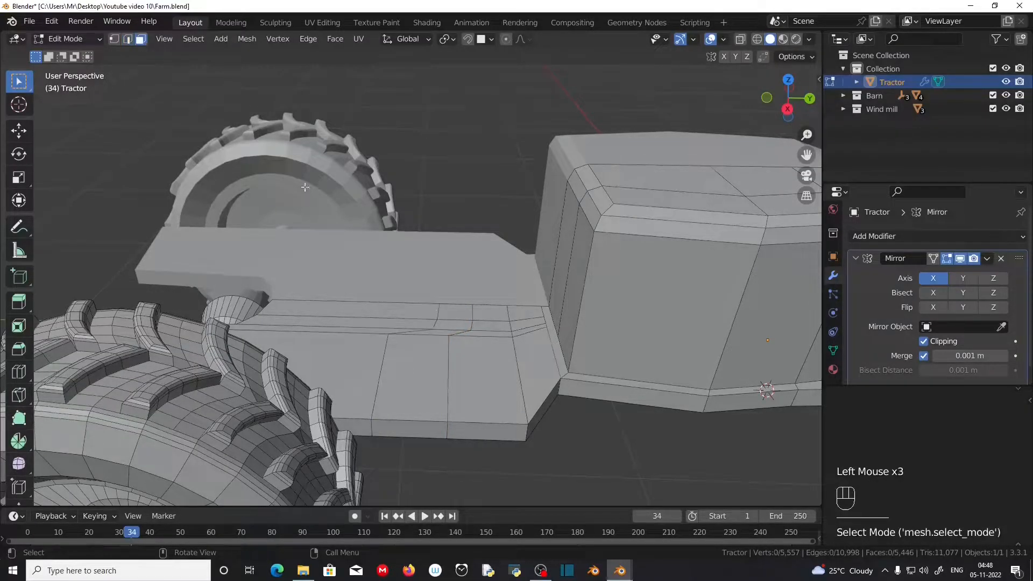
left_click(547, 329)
left_click(528, 338, "shift")
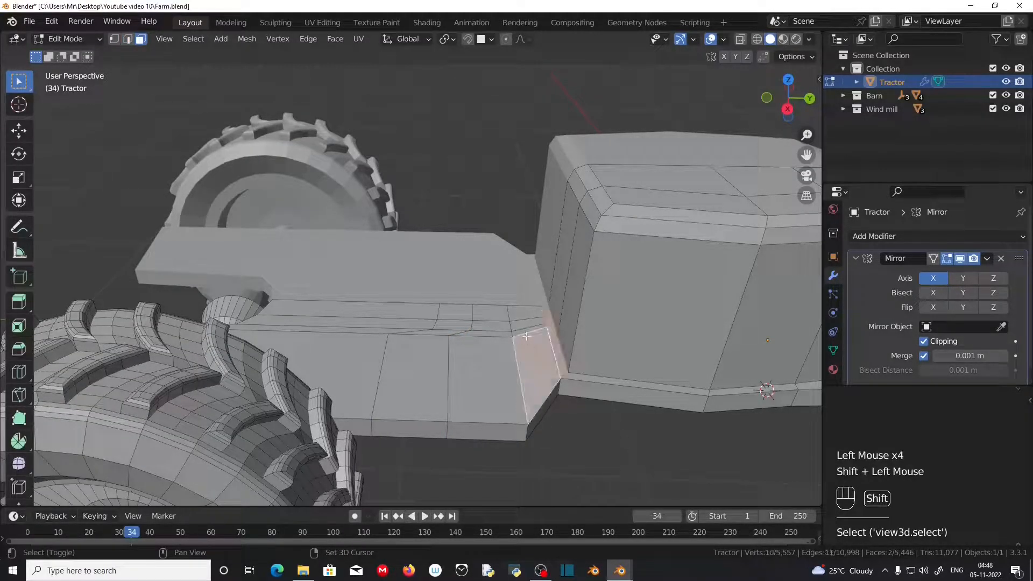
left_click(519, 321, "shift")
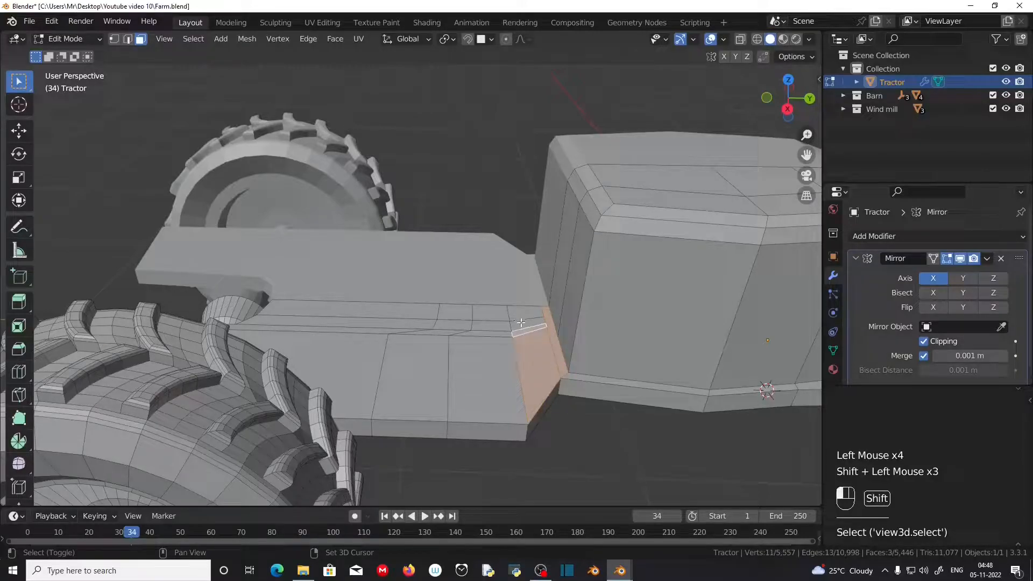
left_click(526, 317, "shift")
left_click(525, 309, "shift")
middle_click_drag(525, 309, 509, 396)
key("g")
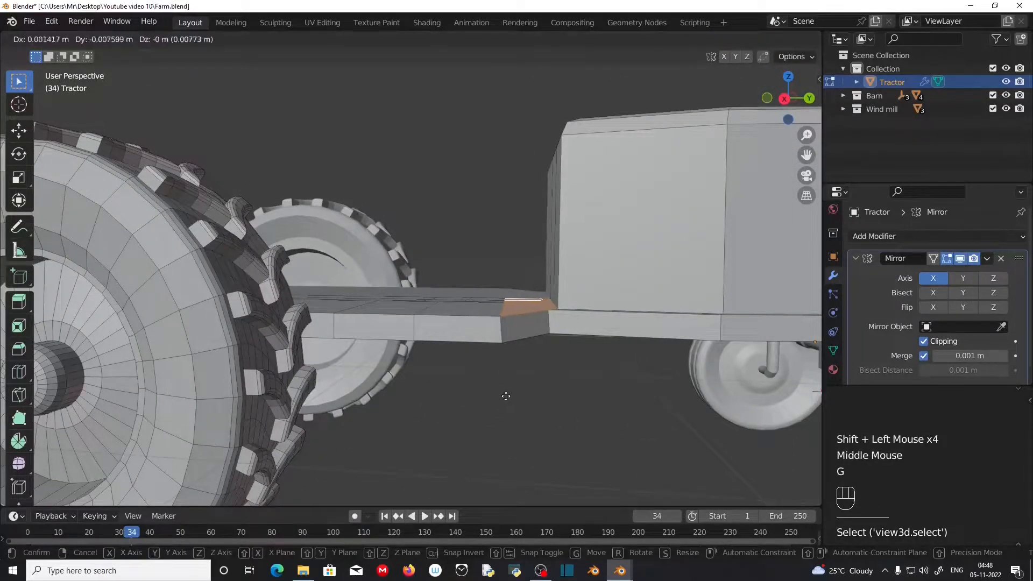
key("z")
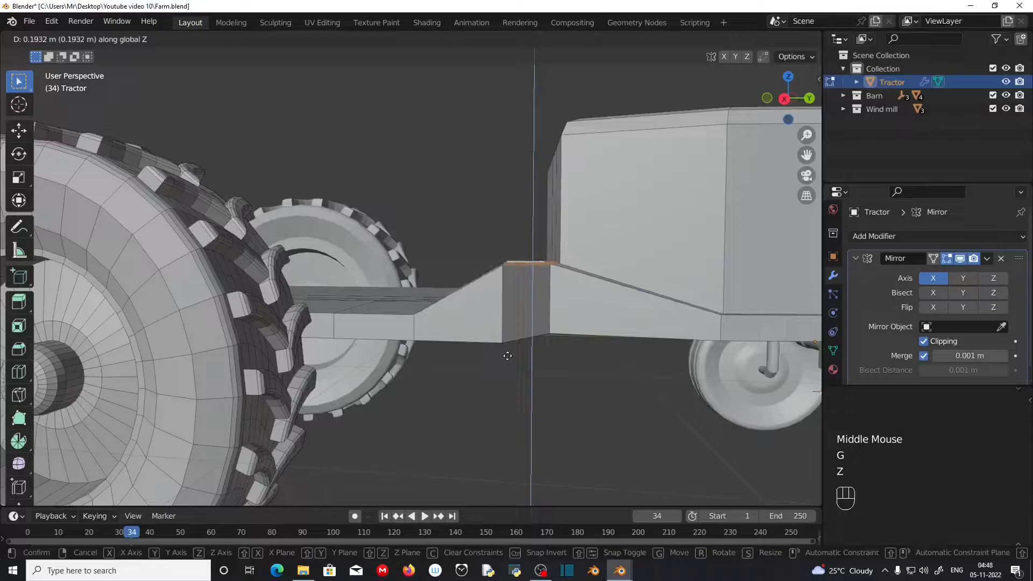
left_click(508, 354)
Step: Raise the narrow top face of the chassis directly against the hood by about 0.14 m along Z
middle_click_drag(507, 355, 523, 396)
scroll(570, 439, "down", 1)
left_click(521, 324)
key("g")
key("z")
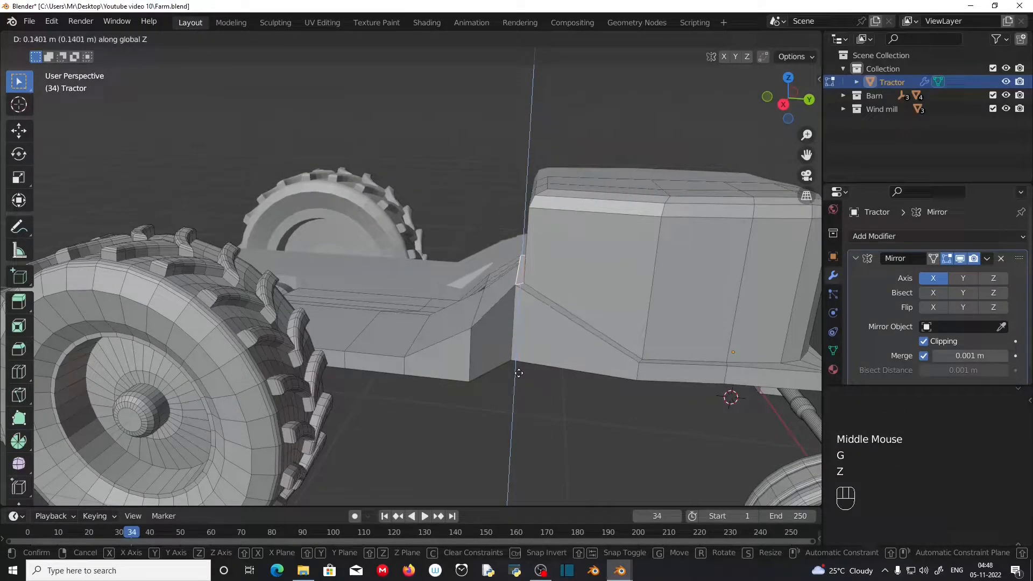
left_click(518, 373)
middle_click_drag(519, 373, 522, 418)
scroll(518, 377, "up", 1)
scroll(519, 388, "down", 2)
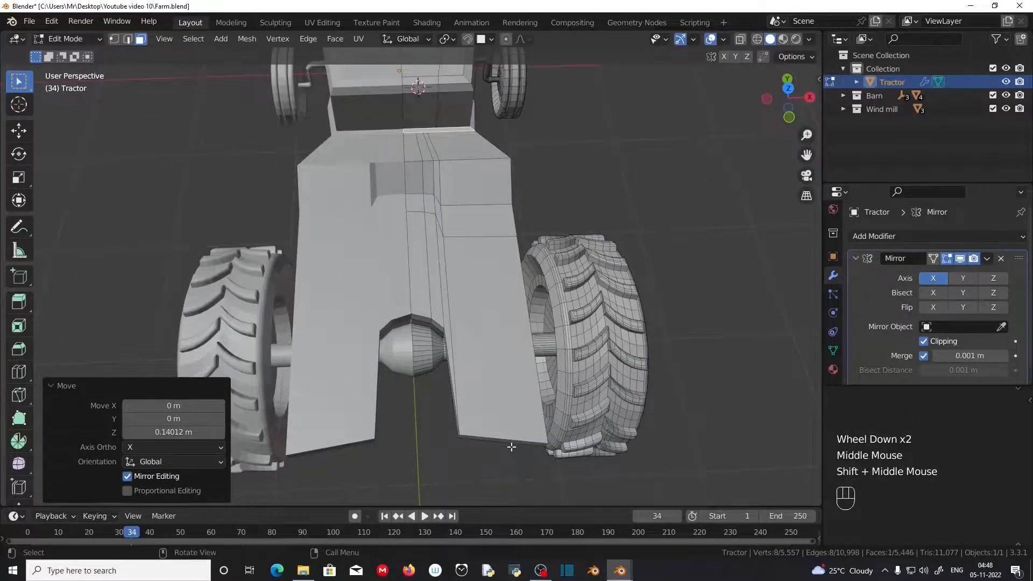
Step: In top view, add two crosswise loop cuts through the rear chassis: one with slide factor about 0.51, another nearer the rear end
key("KP_7")
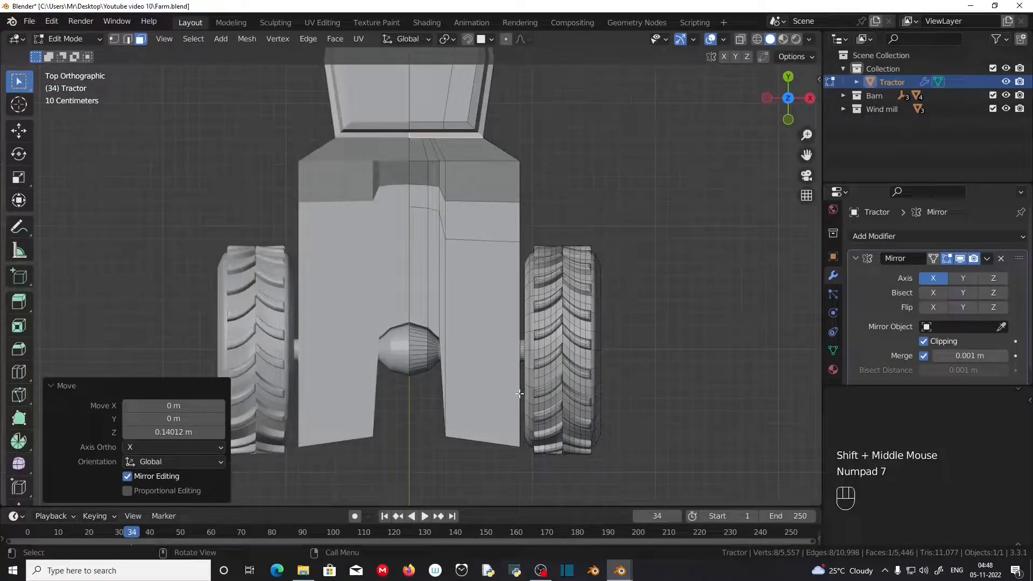
key("ctrl+r")
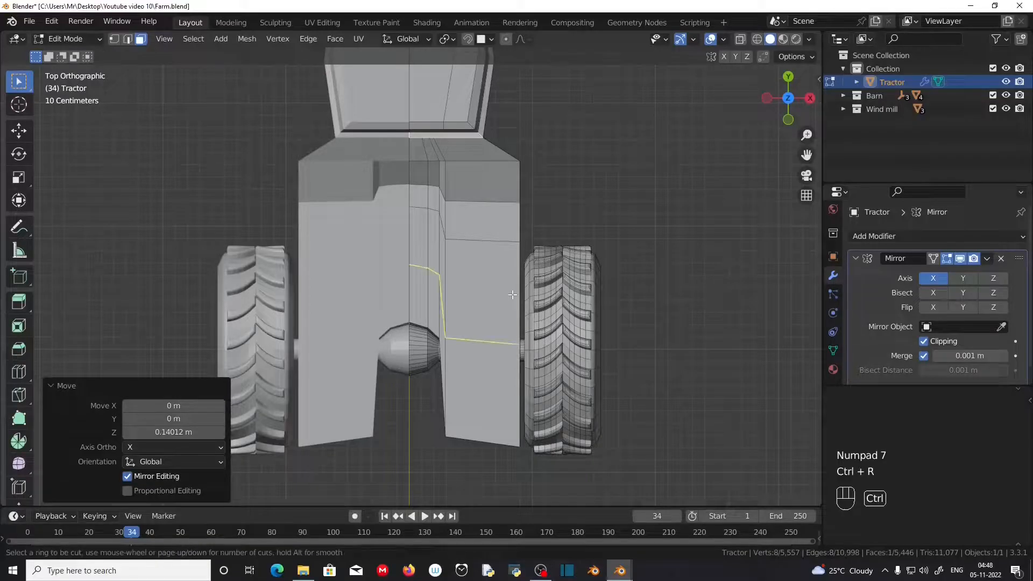
left_click(513, 294)
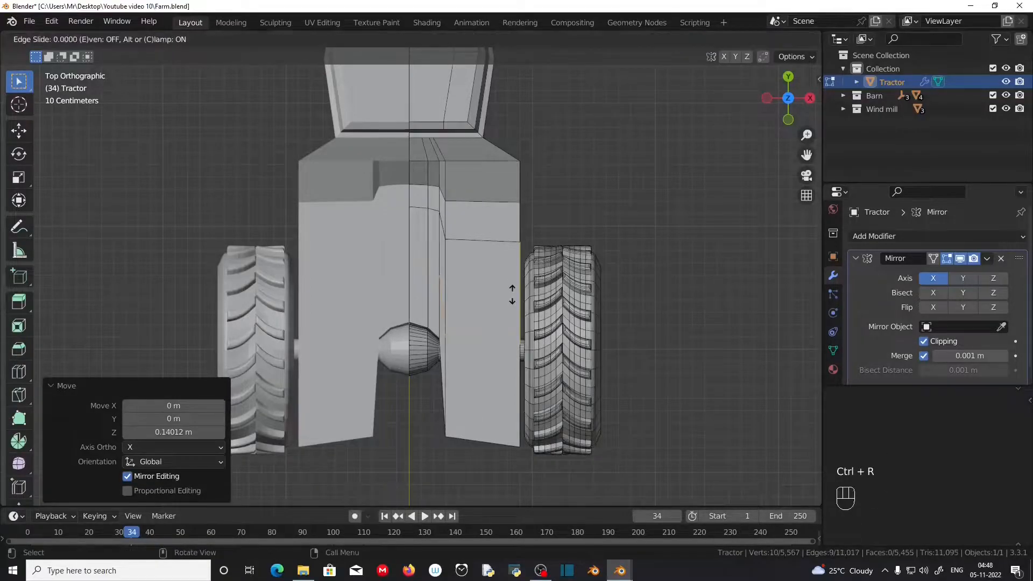
left_click(515, 241)
key("ctrl+r")
left_click(518, 372)
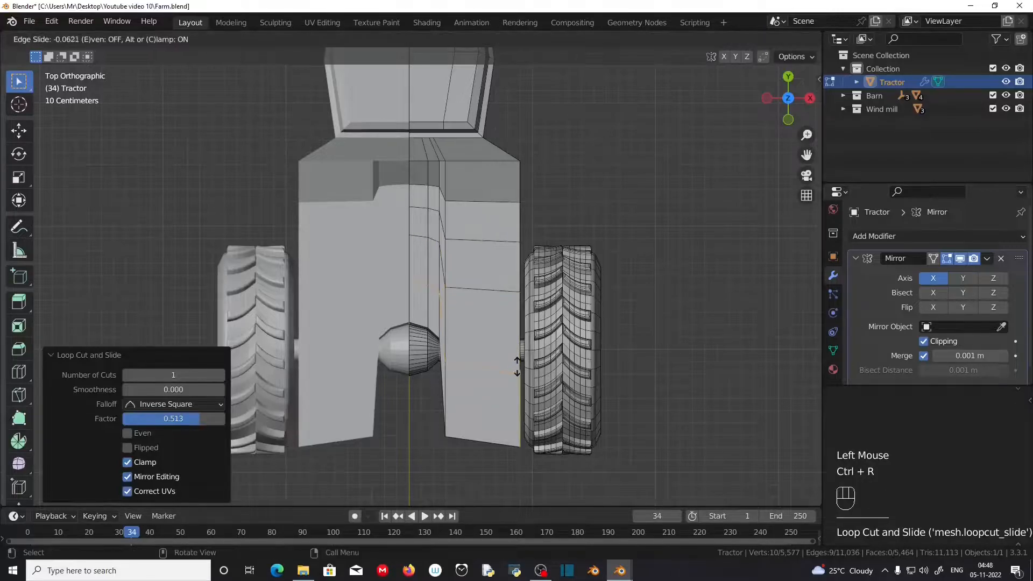
left_click(519, 395)
Step: Straighten the rearmost cut's outer edge by scaling it to 0 along Y
scroll(519, 394, "up", 3)
middle_click_drag(518, 419, 517, 351, "shift")
left_click(517, 350)
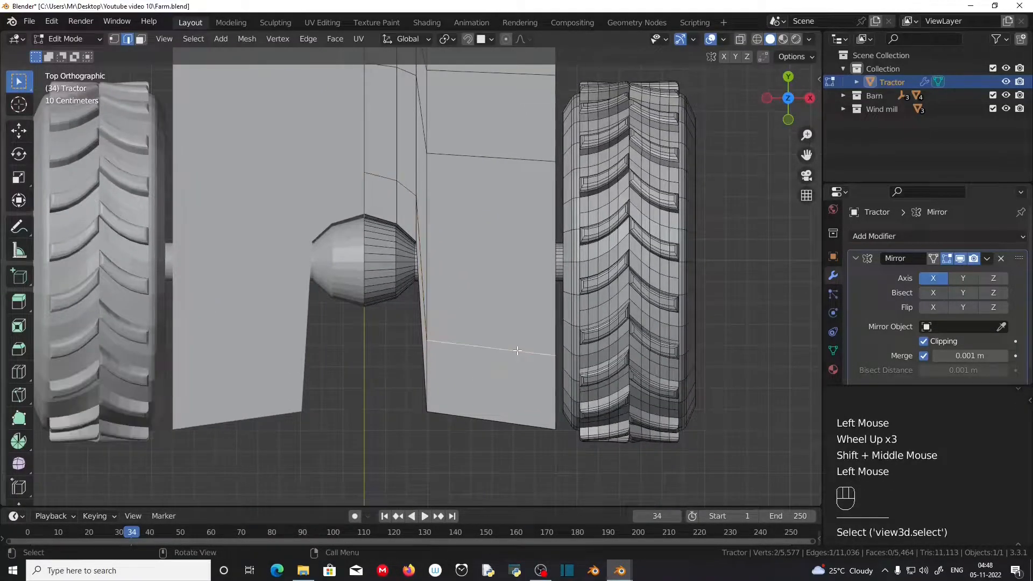
key("s")
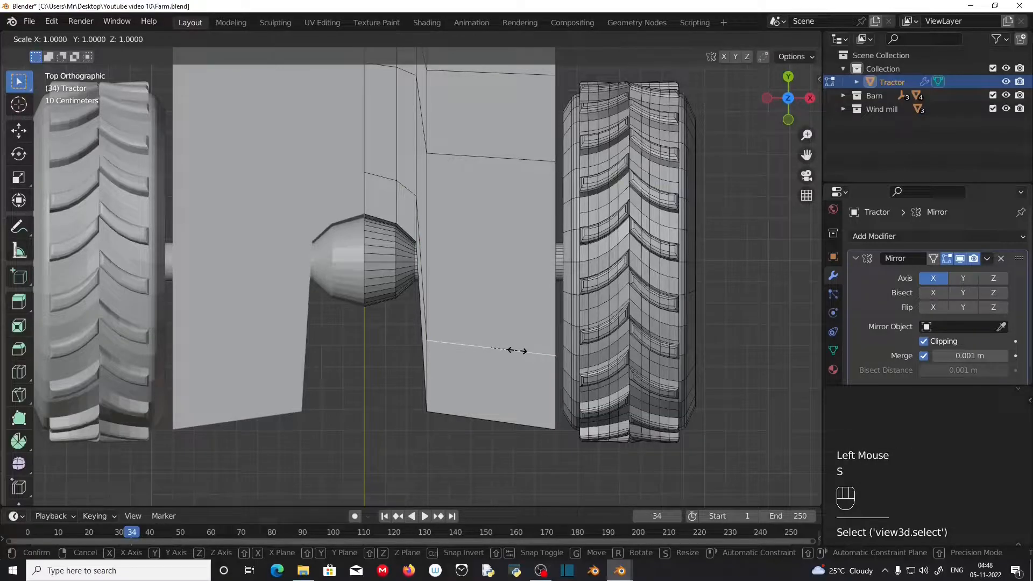
key("y")
key("KP_0")
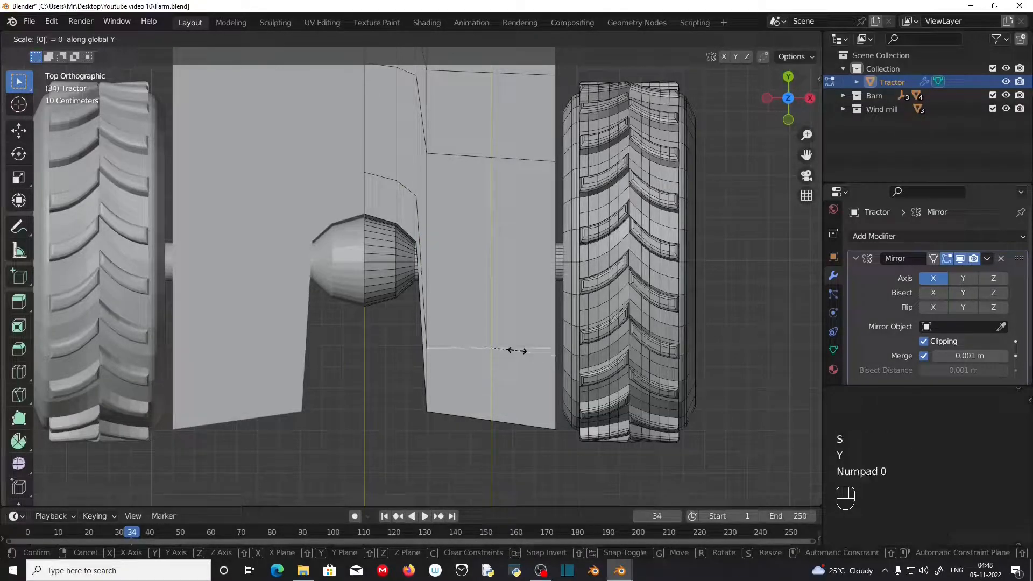
key("KP_Enter")
Step: Straighten the matching edge of the cut ahead of the axle by scaling it to 0 along Y
left_click(490, 161)
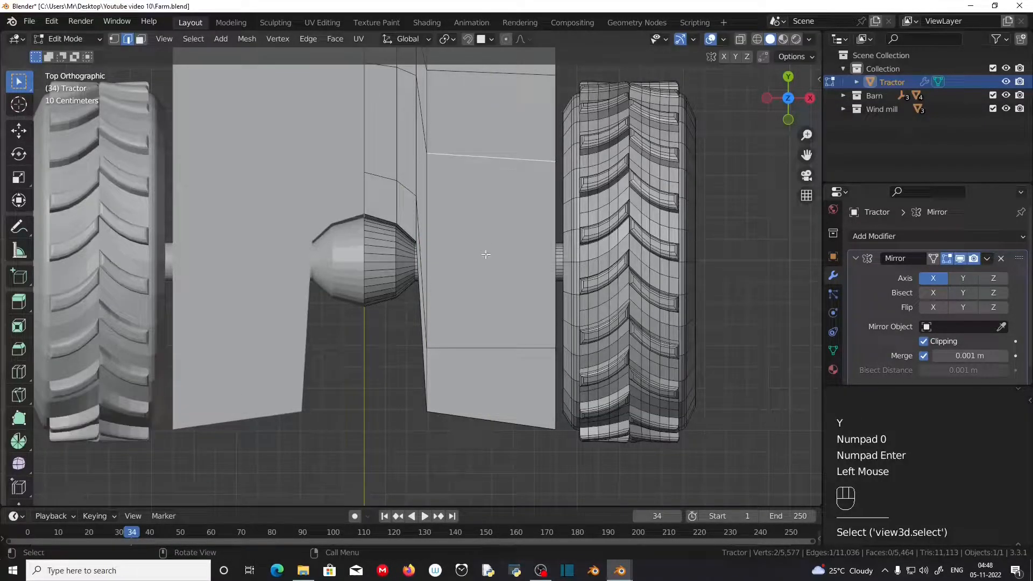
key("s")
key("y")
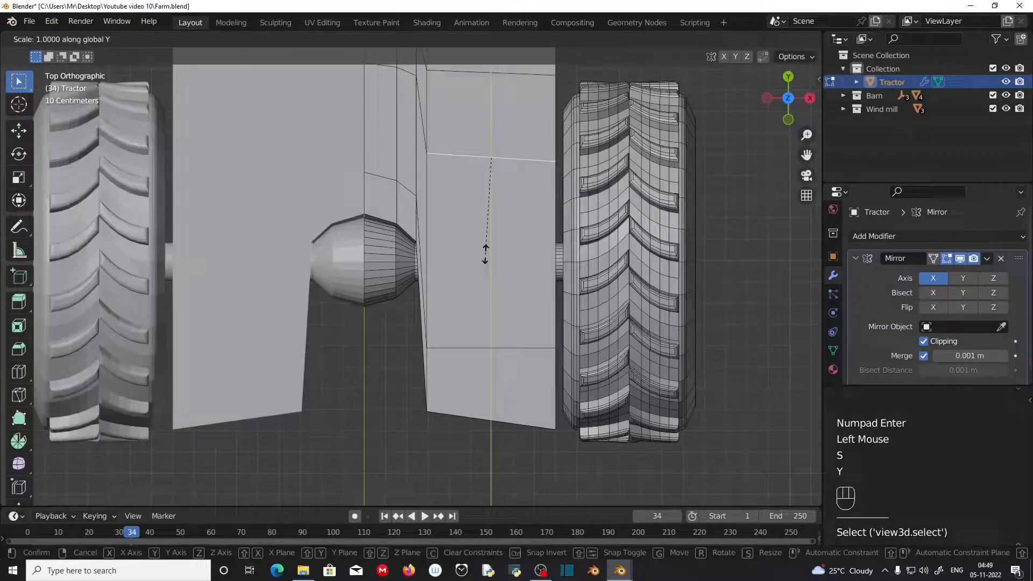
key("KP_0")
key("KP_Enter")
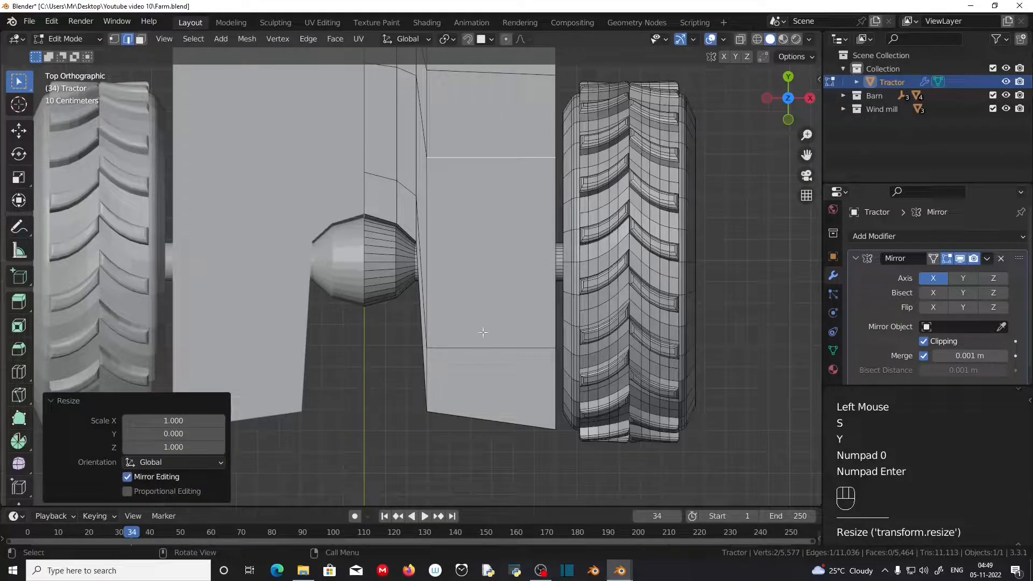
Step: Slide both straightened edges toward each other, the rear one by a factor of about 0.05 and the front one about -0.09
left_click(502, 349)
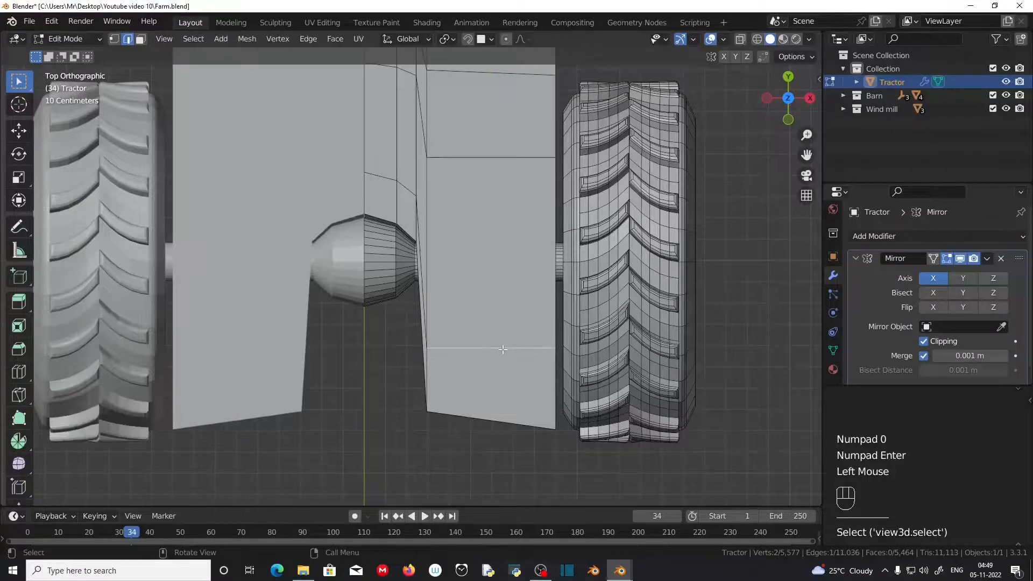
key("g")
key("g")
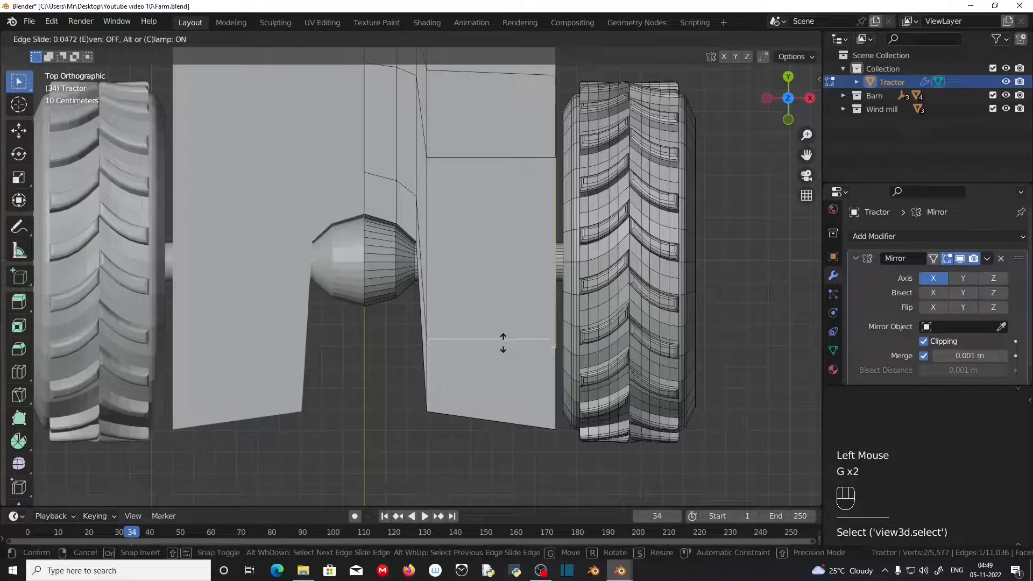
left_click(504, 343)
left_click(502, 157)
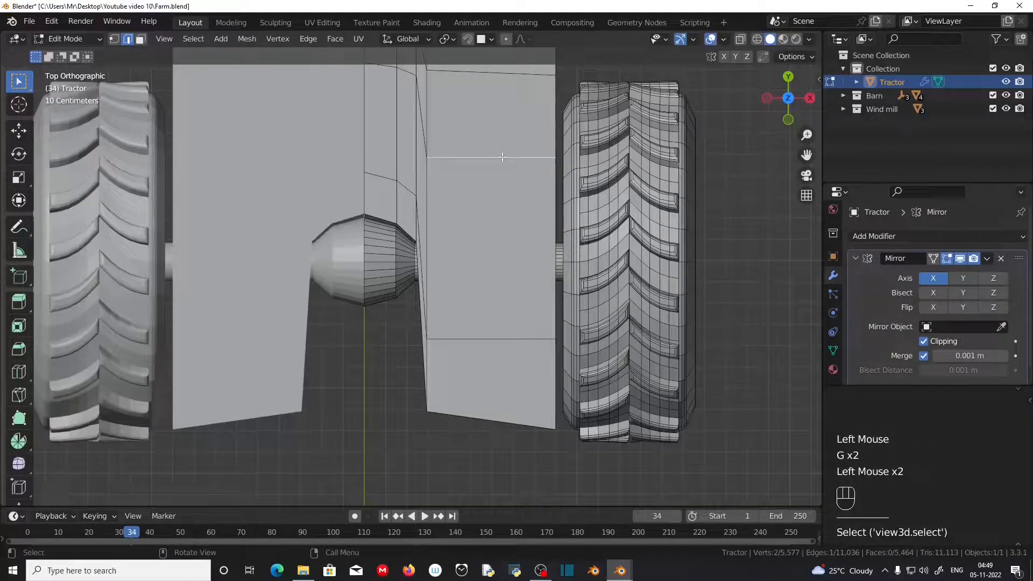
key("g")
key("g")
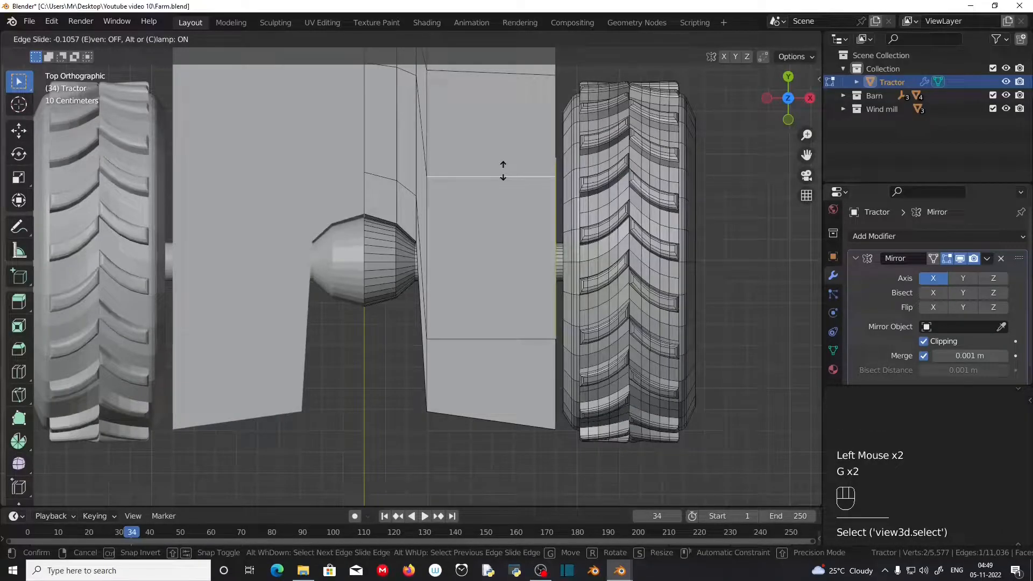
left_click(502, 170)
Step: Add a lengthwise loop cut near the chassis plate's outer edge beside the rear wheel with a slide factor of about 0.73
scroll(530, 346, "down", 1)
key("ctrl")
key("ctrl+r")
left_click(517, 321)
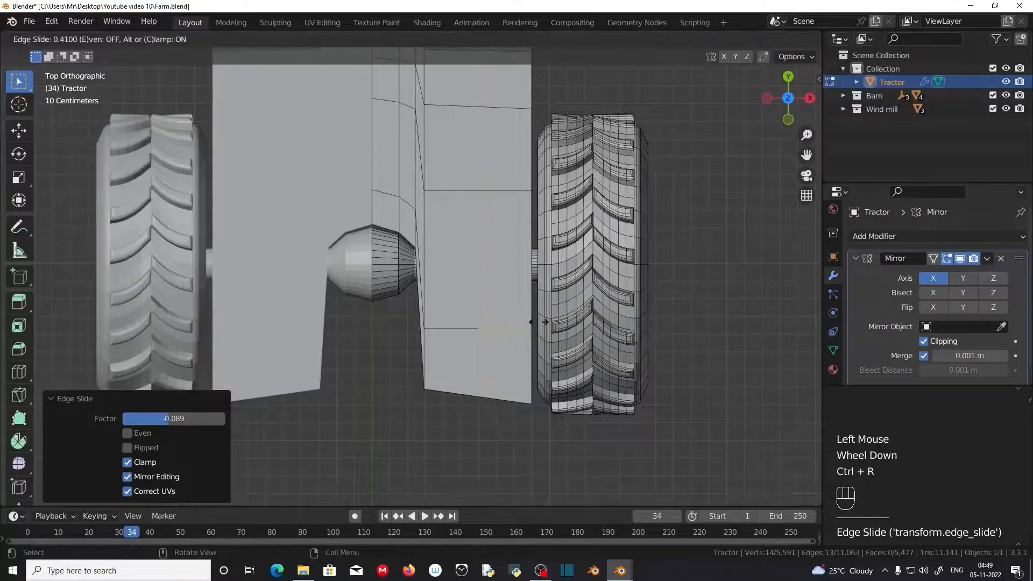
left_click(555, 323)
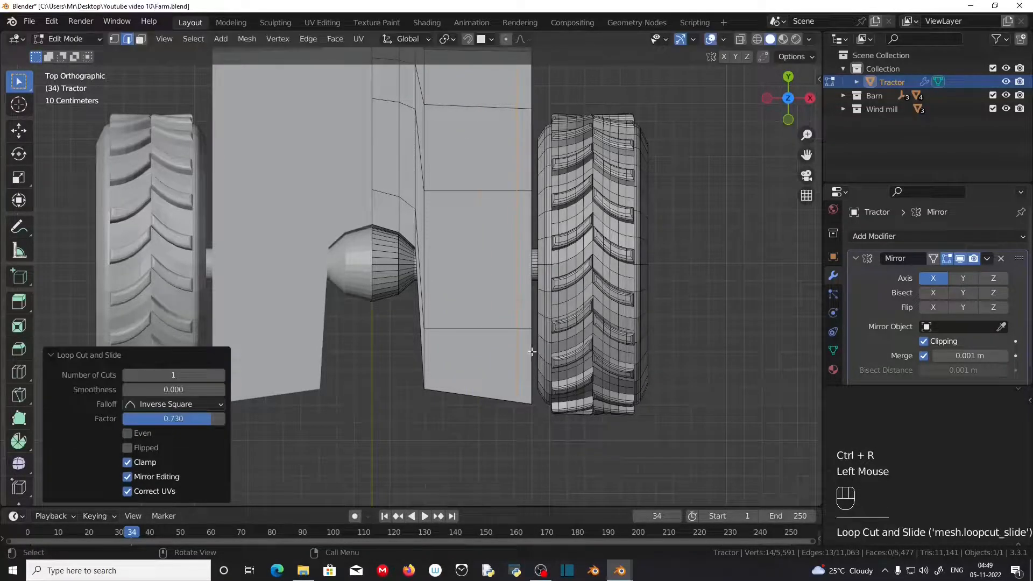
Step: Extrude the narrow outer top face between the two straightened cuts upward by about 0.77 m, just above the rear wheel
left_click(140, 39)
left_click(525, 264)
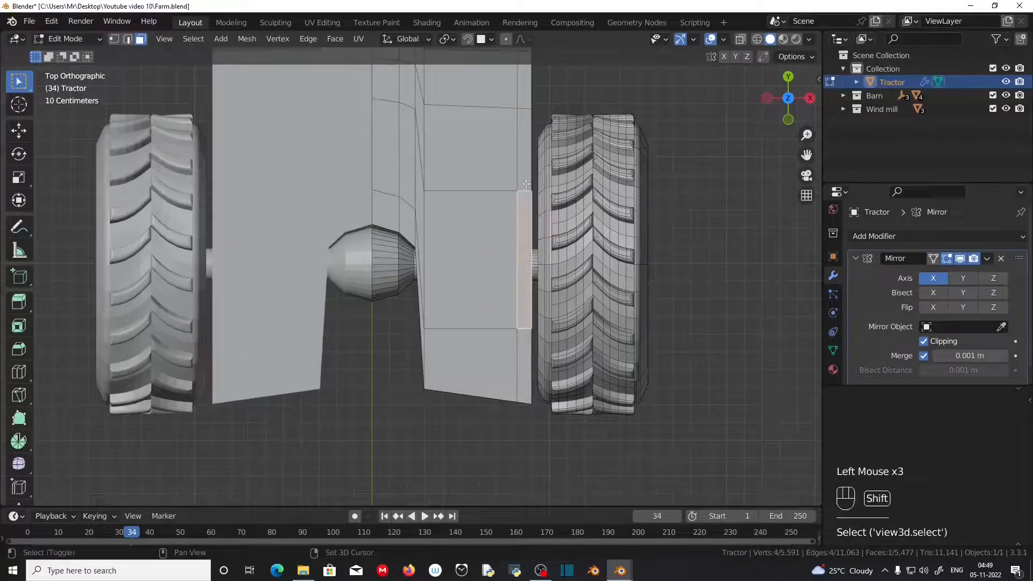
middle_click(403, 287)
key("KP_3")
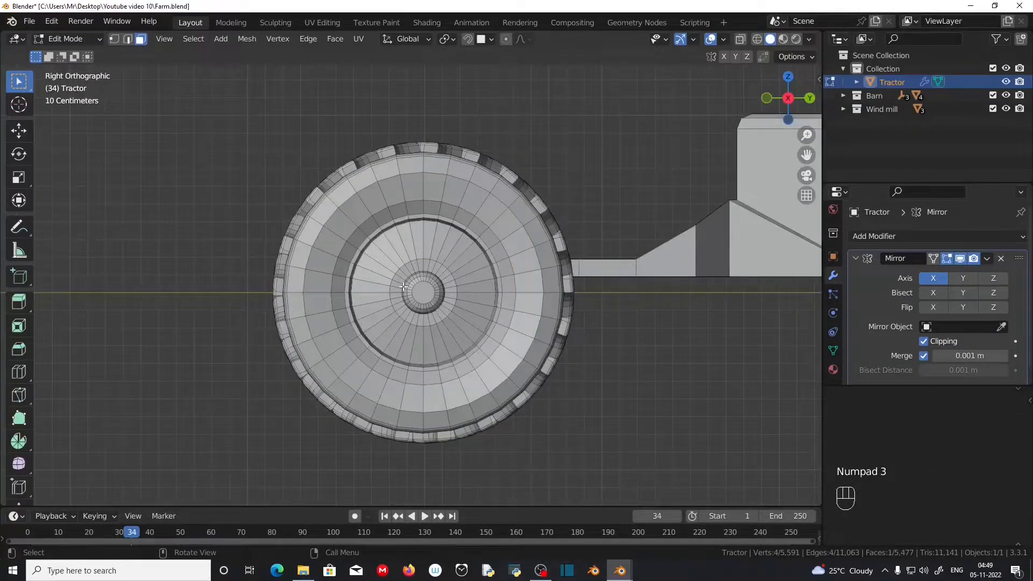
key("e")
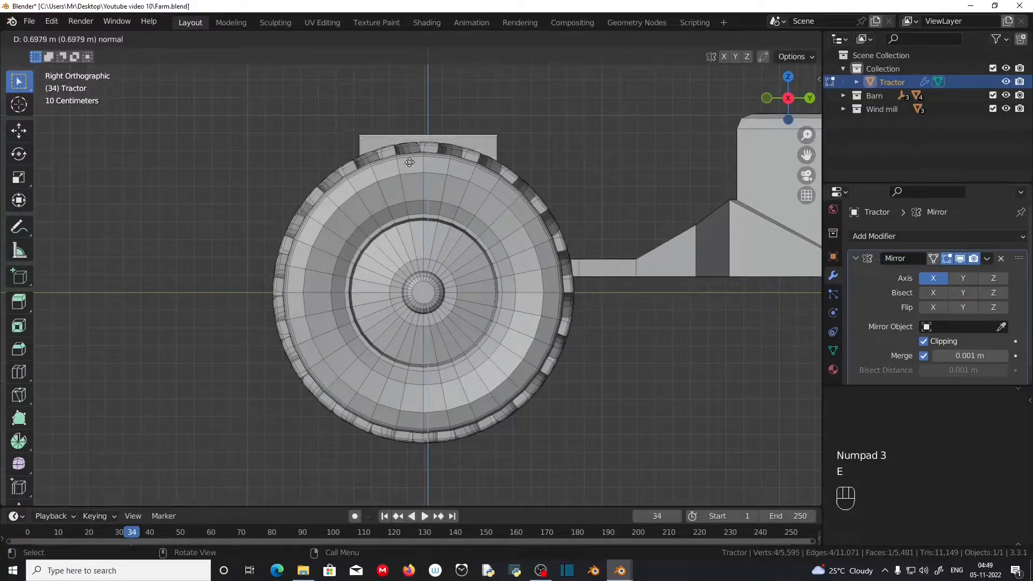
left_click(365, 134)
Step: Add a horizontal loop cut near the top of the upright panel beside the rear wheel
middle_click_drag(363, 140, 492, 289)
key("ctrl")
key("ctrl+r")
left_click(537, 189)
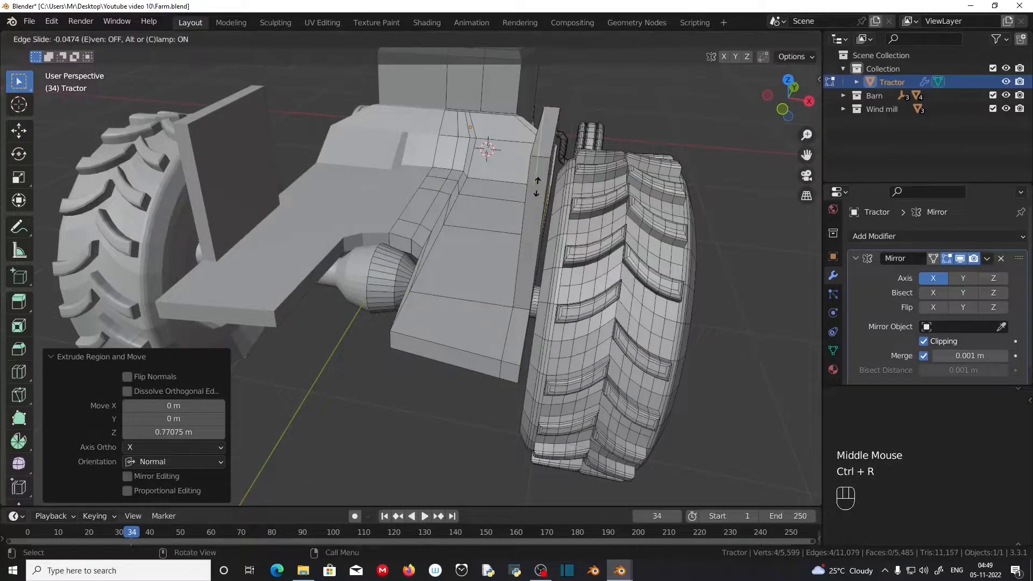
left_click(539, 139)
Step: Extrude the upright panel's upper outer face sideways across the rear wheel's width to form the fender top
middle_click_drag(543, 237, 465, 242)
left_click(141, 40)
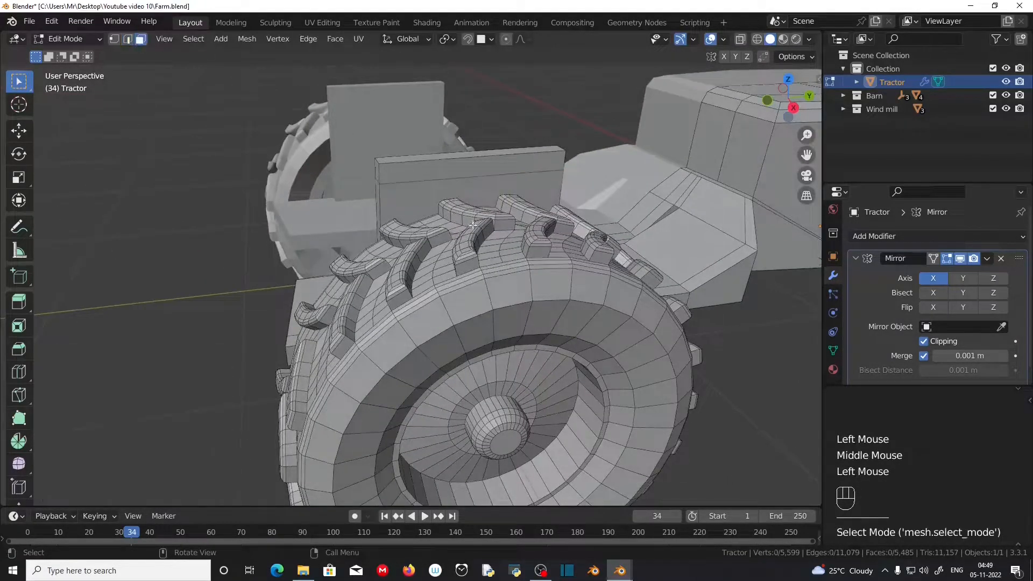
left_click(455, 166)
key("KP_7")
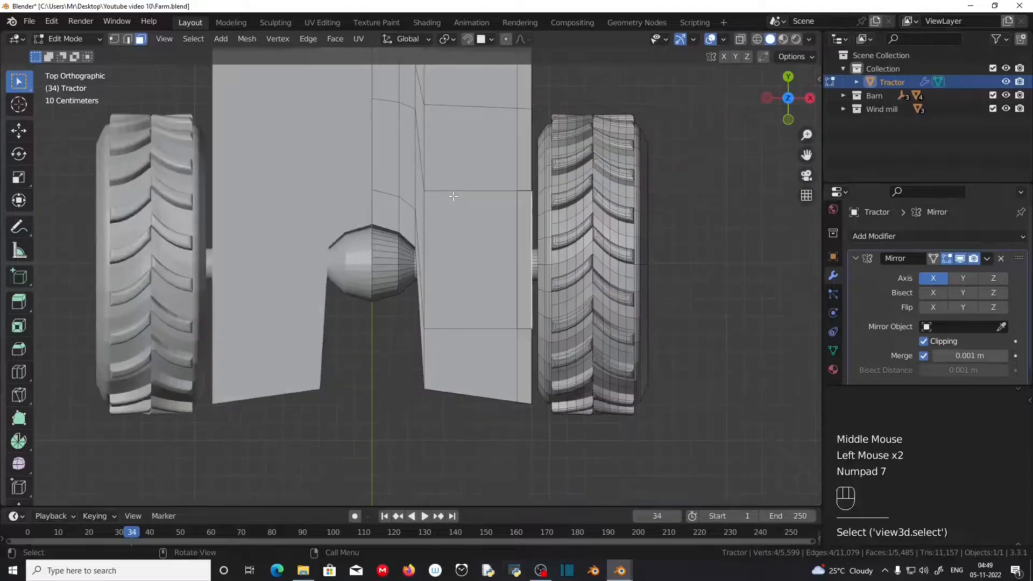
key("e")
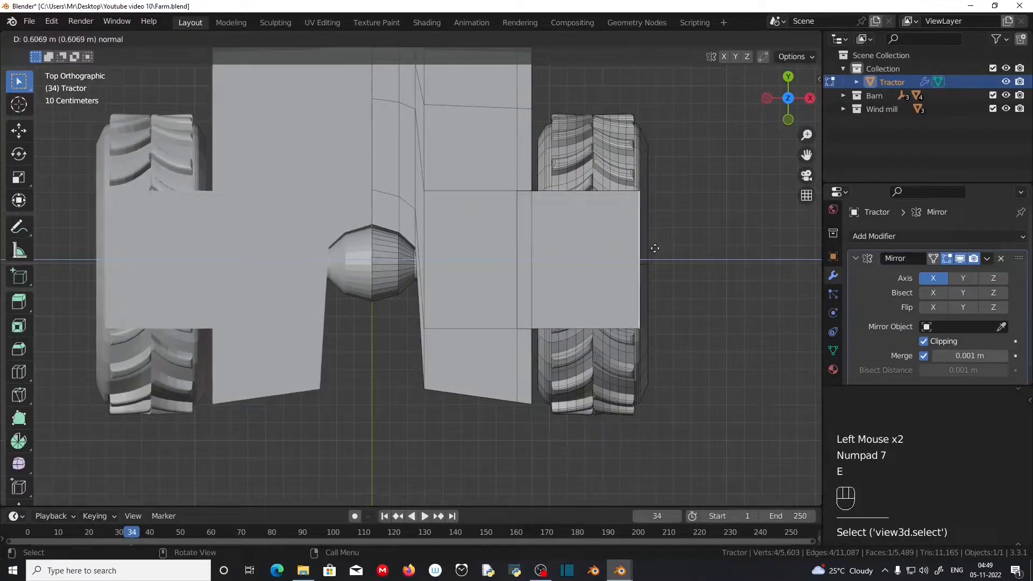
left_click(643, 246)
Step: Extrude the fender top's front end face forward by about 0.10 m in right side view
middle_click_drag(644, 246, 409, 230)
left_click(358, 205)
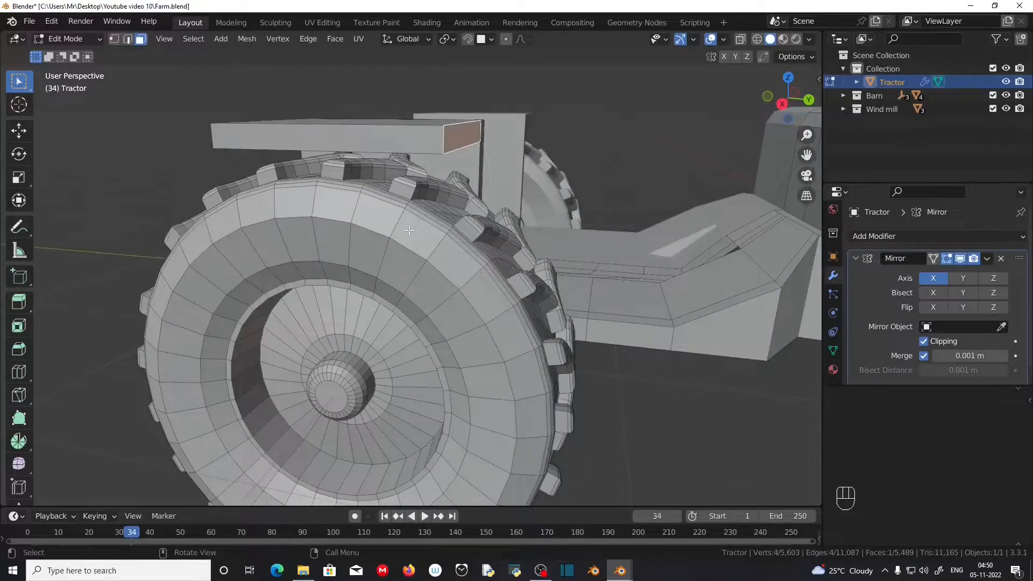
key("KP_3")
key("e")
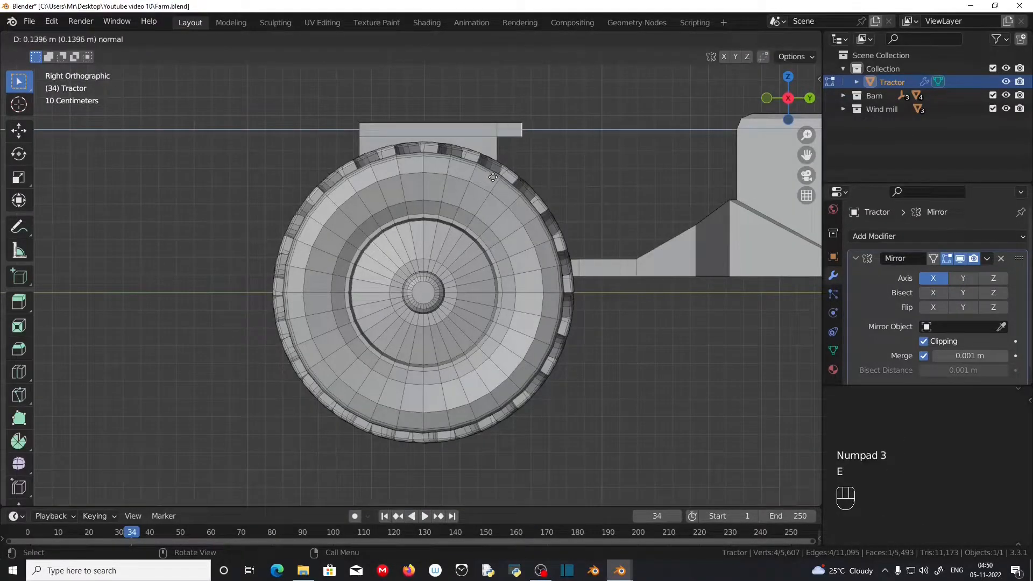
left_click(486, 176)
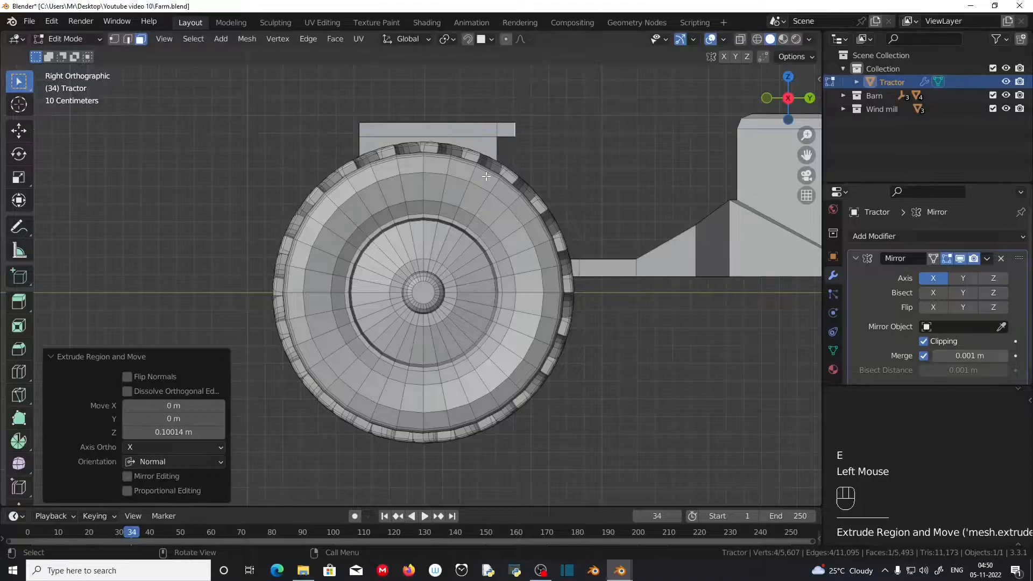
Step: Rotate the fender's front end face by 45° and extrude it about 0.71 m diagonally down in front of the rear wheel
key("r")
key("KP_4")
key("KP_5")
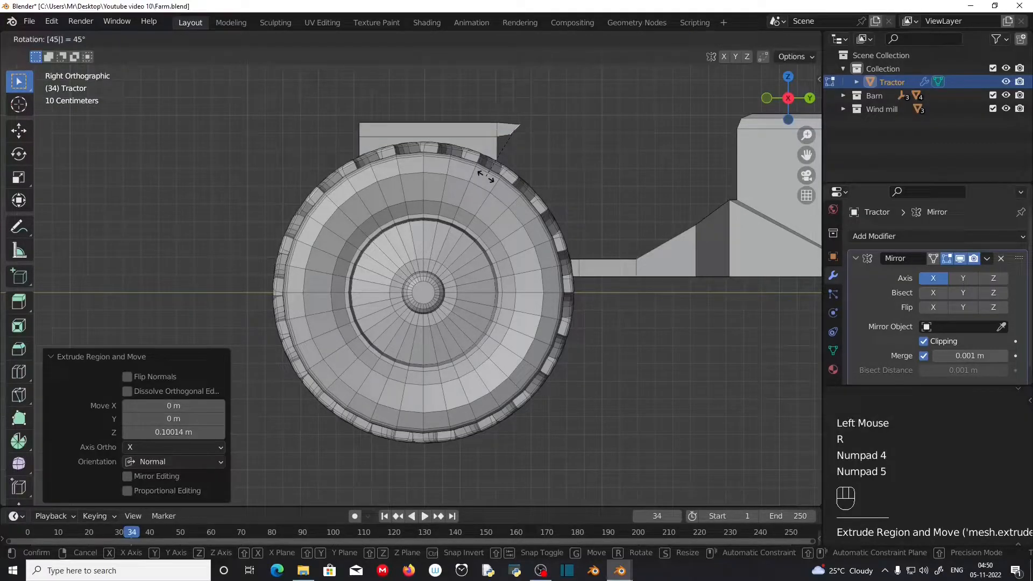
key("KP_Enter")
key("e")
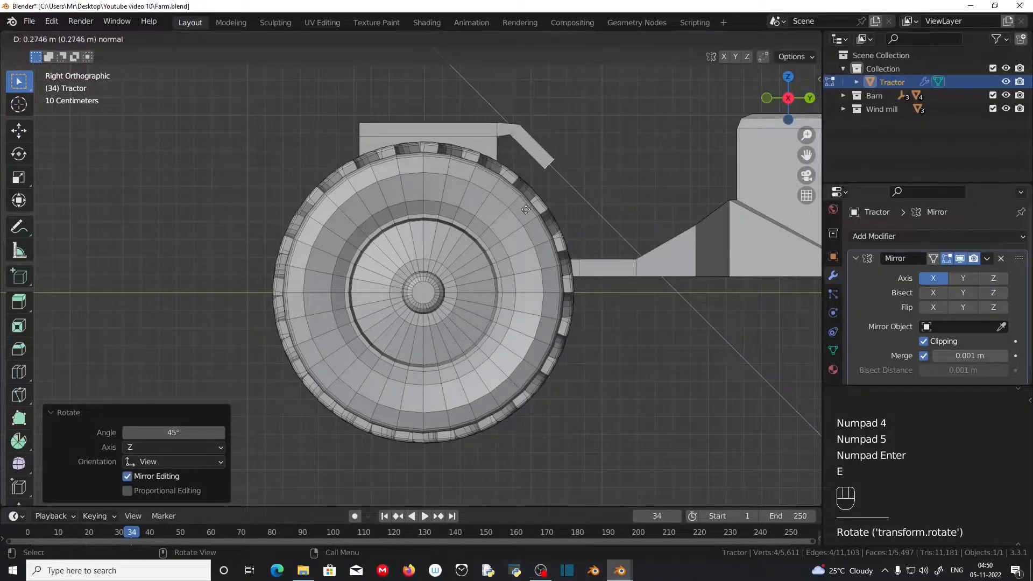
left_click(576, 264)
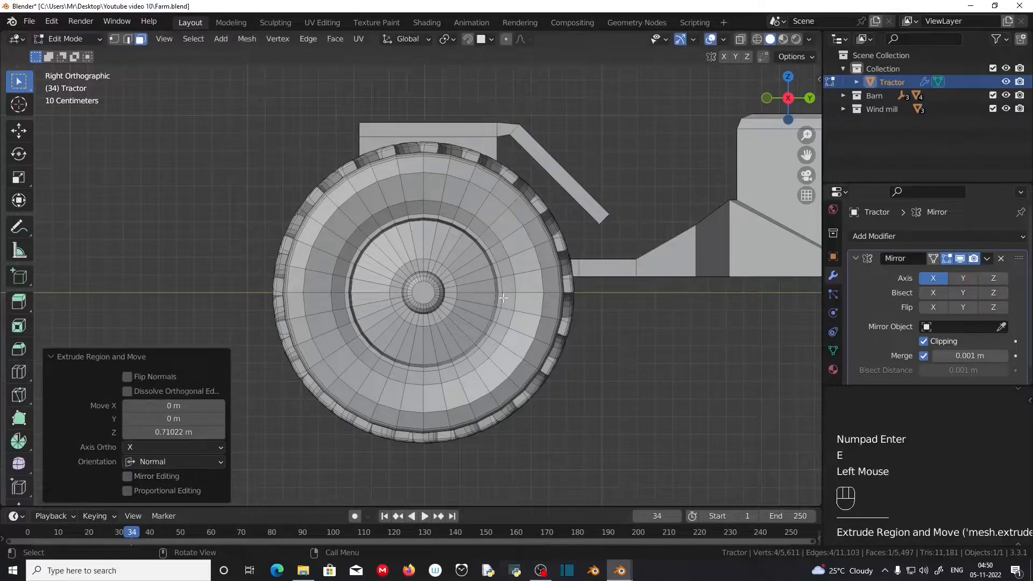
Step: Extrude the fender top's rear end face backward by about 0.13 m in right side view
middle_click_drag(576, 264, 519, 99)
left_click(520, 99)
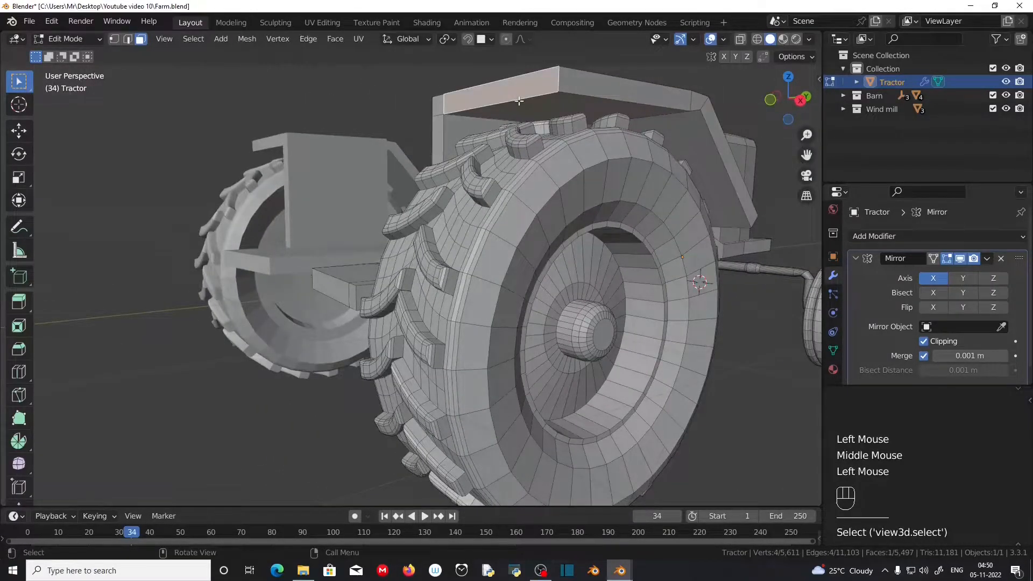
key("KP_3")
key("e")
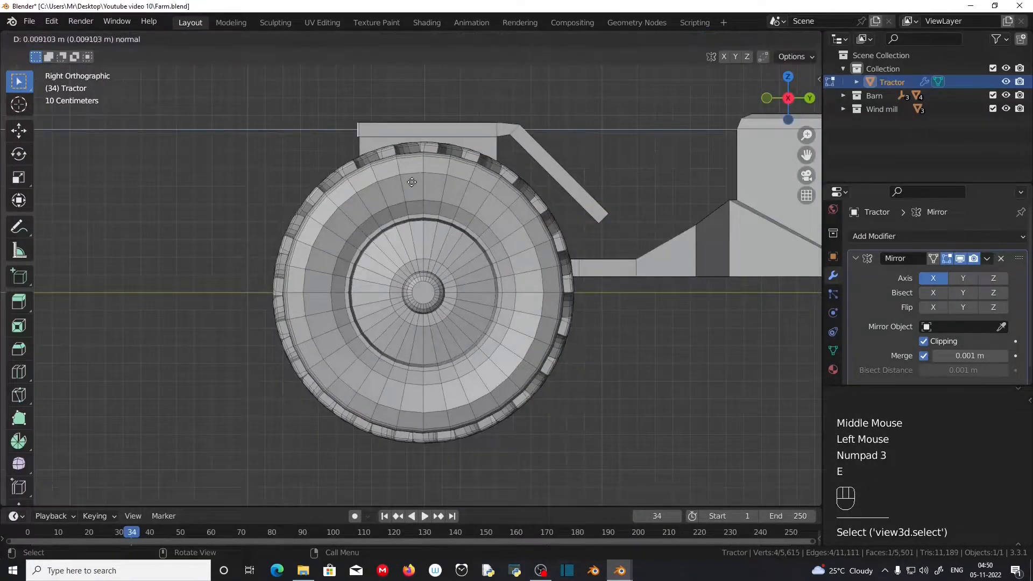
left_click(391, 183)
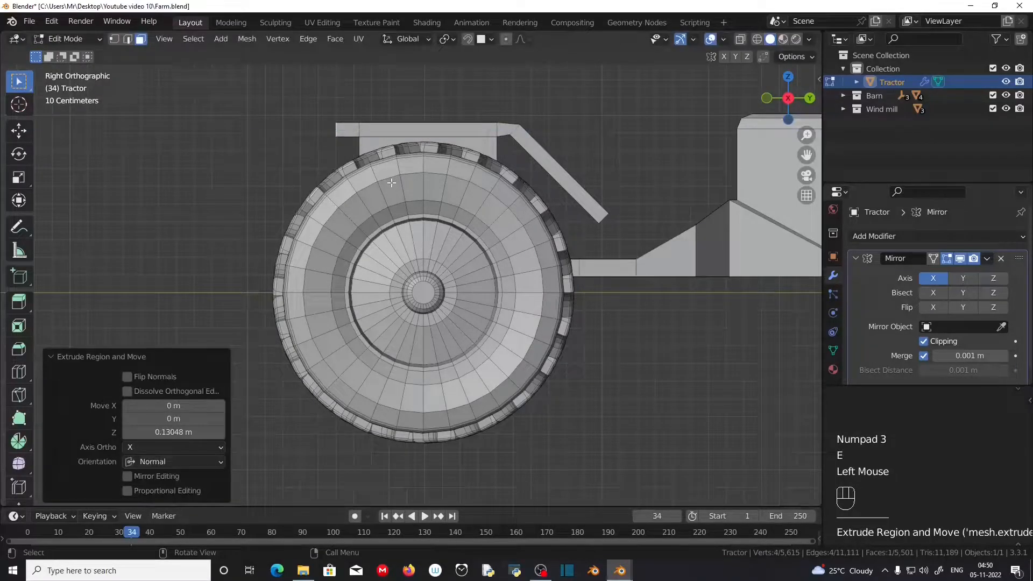
Step: Rotate the fender's rear end face by -45° and extrude it about 0.80 m diagonally down behind the wheel
key("r")
key("KP_4")
key("KP_5")
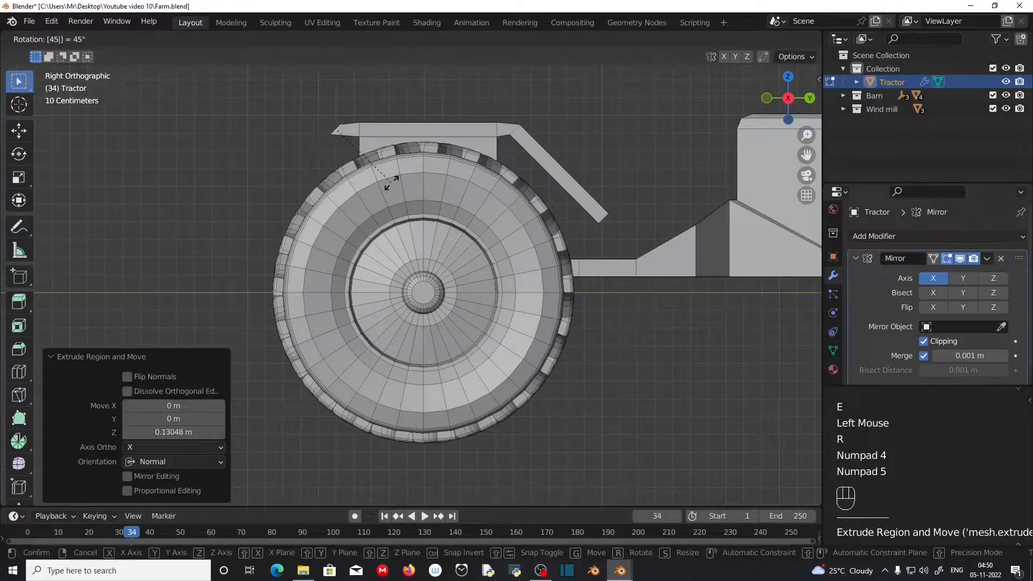
key("KP_Subtract")
key("KP_Enter")
key("e")
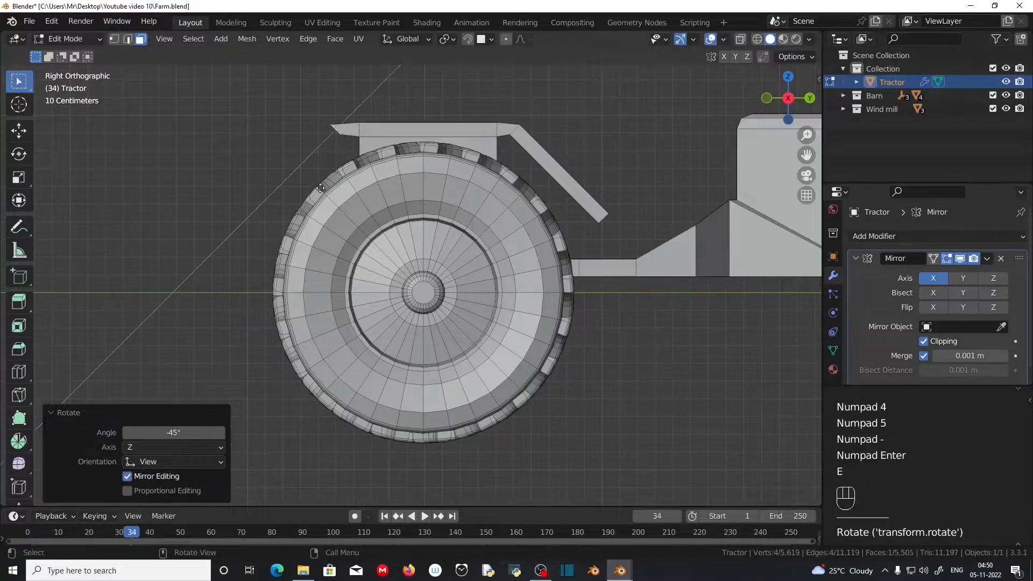
left_click(231, 299)
Step: Place the 3D cursor on the fender's sloped rear panel near its inner edge and add a cylinder with 8 vertices there
scroll(500, 215, "down", 2)
middle_click_drag(231, 299, 467, 306)
scroll(468, 364, "down", 2)
scroll(443, 355, "up", 2)
middle_click_drag(551, 318, 379, 285)
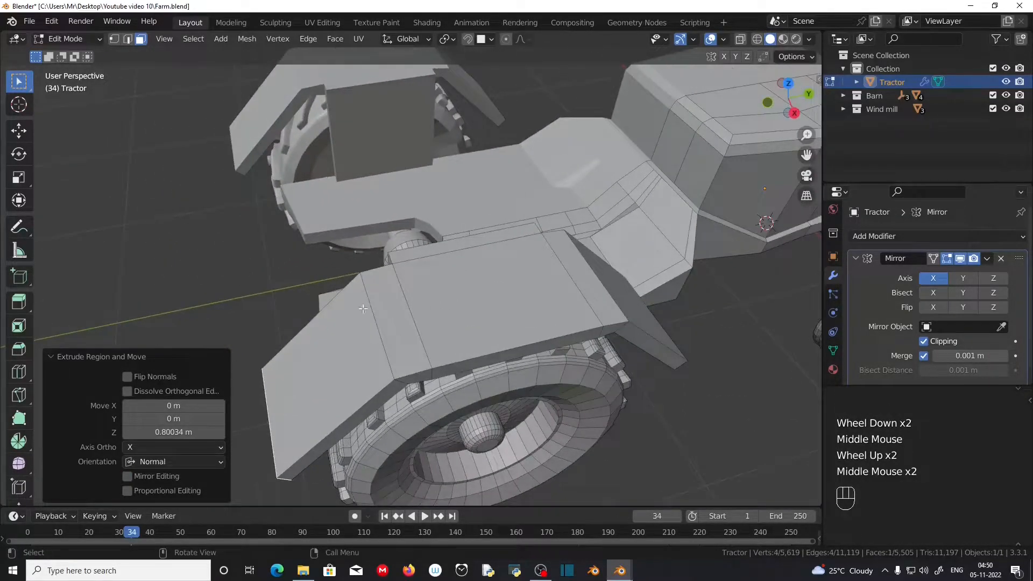
middle_click_drag(486, 297, 474, 311)
middle_click_drag(473, 311, 473, 315, "shift")
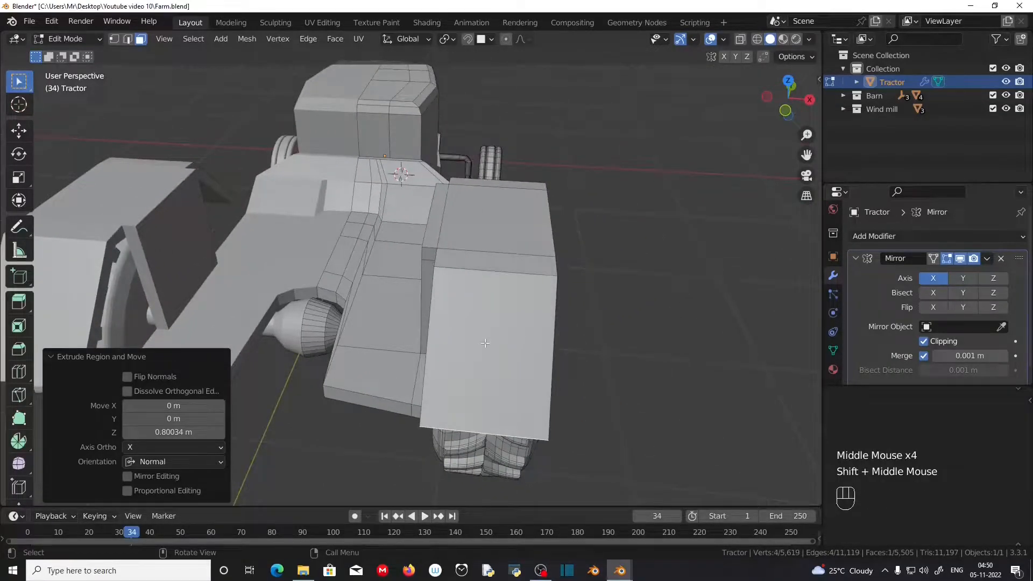
right_click(458, 337, "shift")
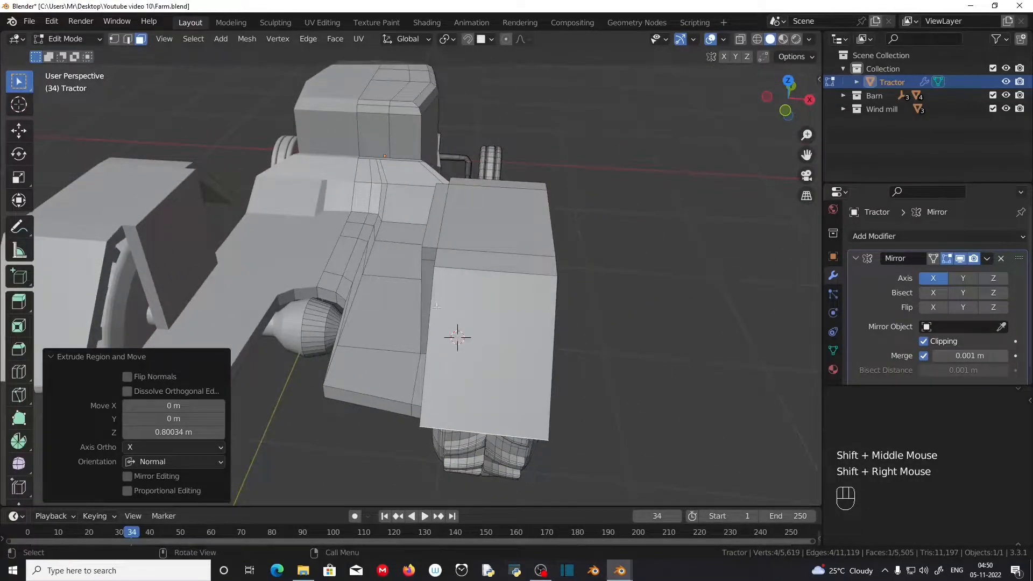
key("shift+a")
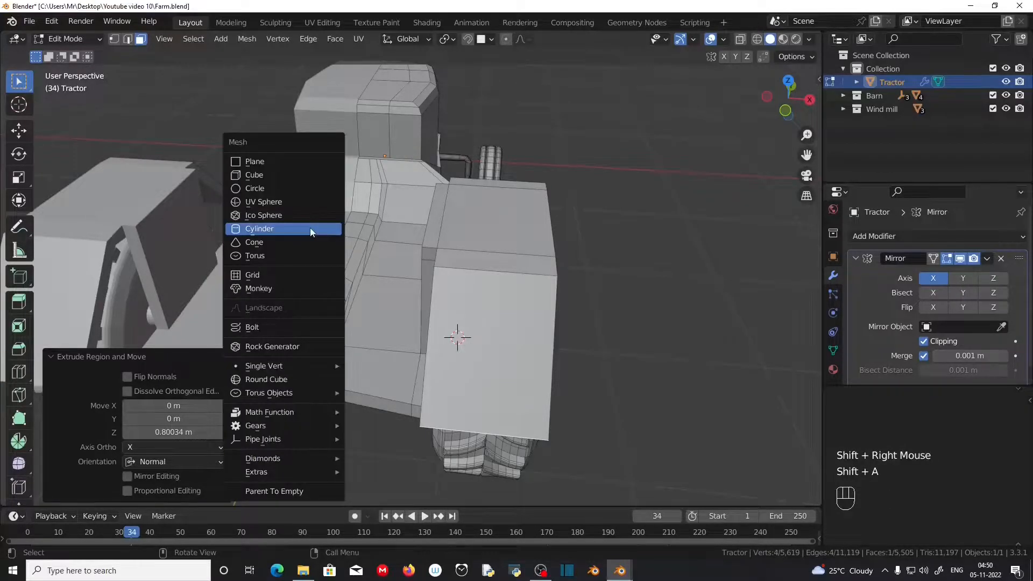
left_click(310, 229)
left_click(184, 339)
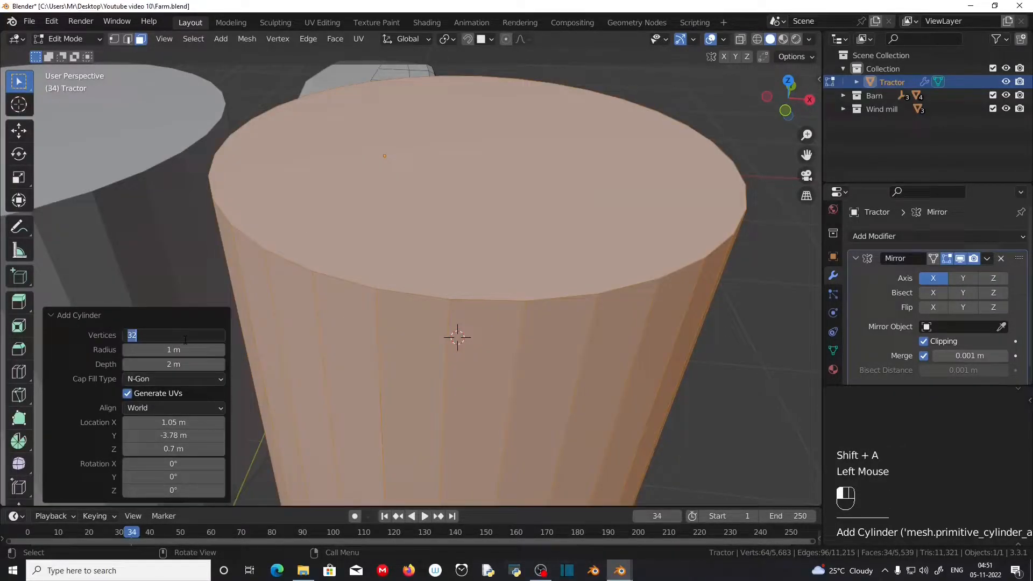
type("8")
key("KP_Enter")
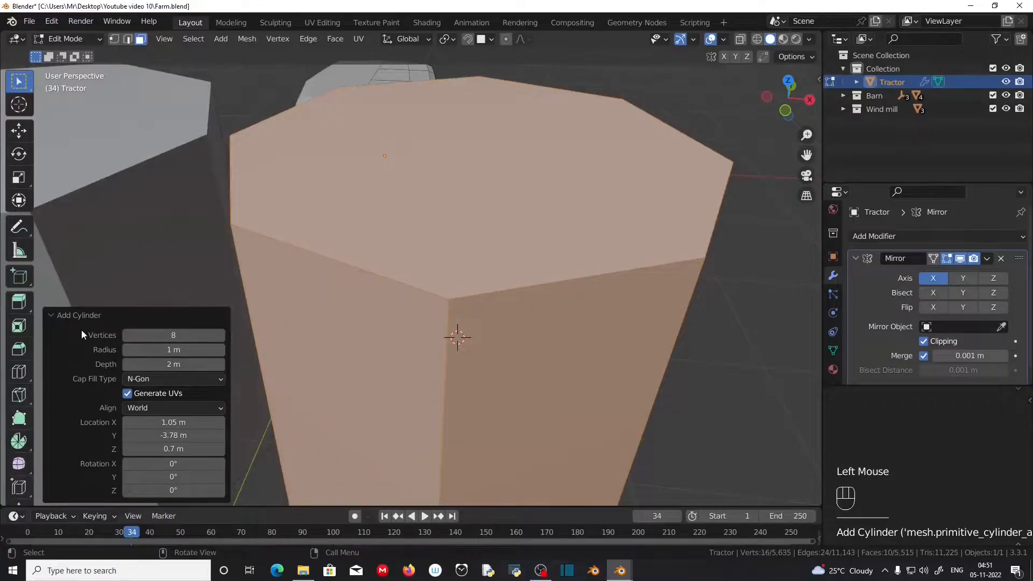
Step: Scale the new cylinder down to about 0.047, and again by about 0.667, to make a thin post
key("s")
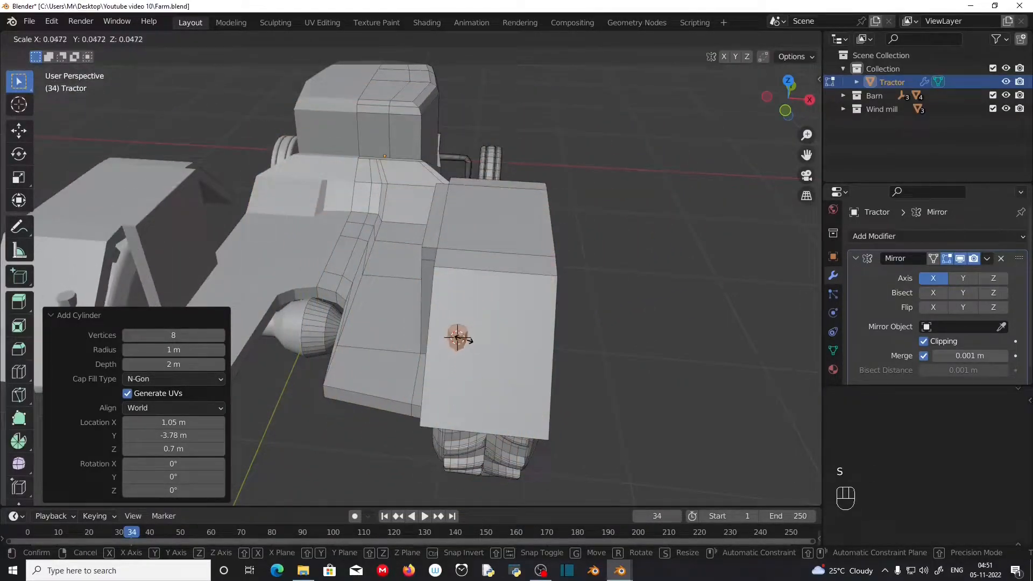
left_click(460, 340)
key("s")
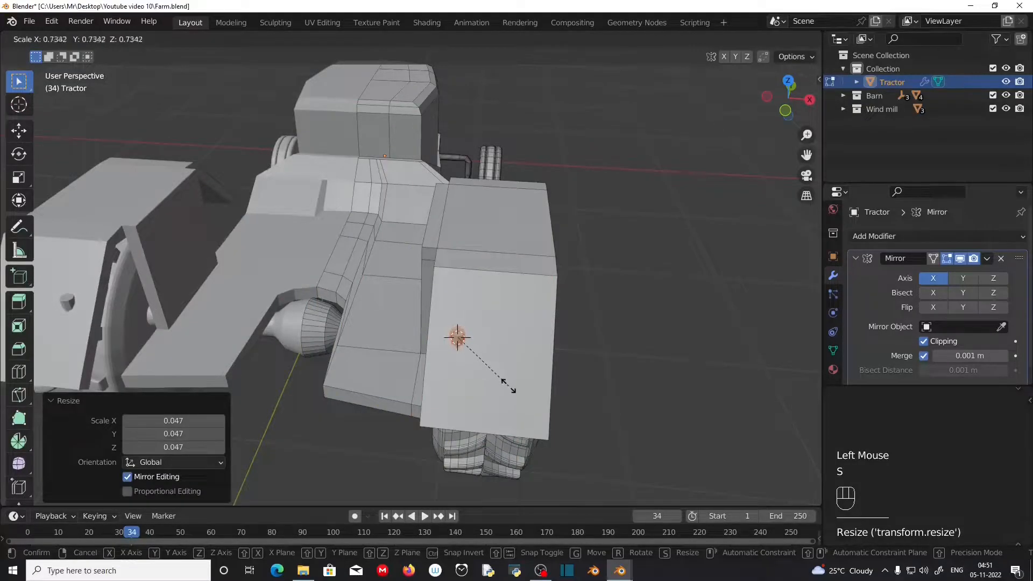
left_click(503, 383)
Step: Raise the small cylinder's top face by about 0.47 m along Z in right side view
scroll(578, 441, "up", 2)
middle_click_drag(579, 442, 230, 276)
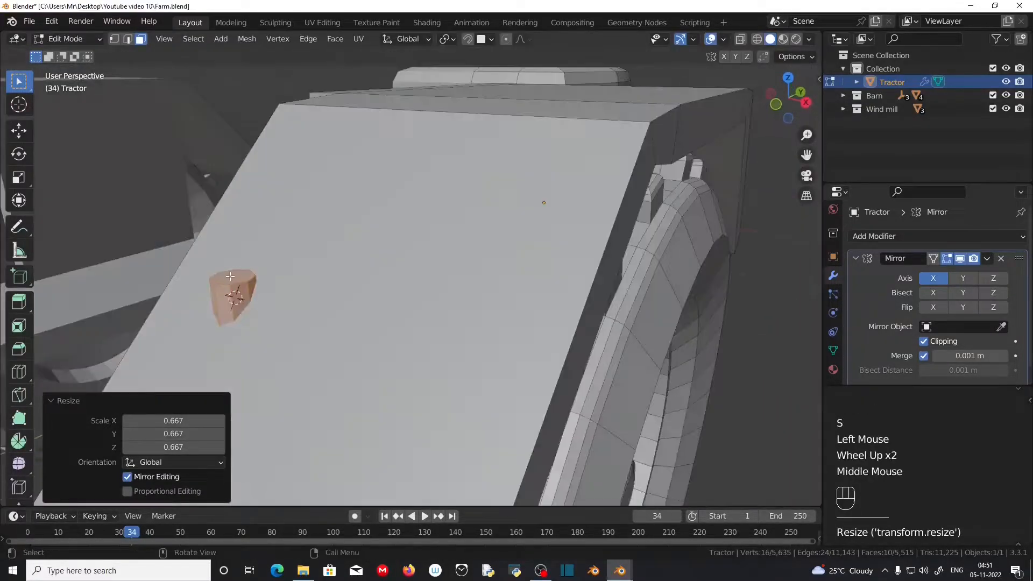
left_click(230, 276)
scroll(304, 343, "down", 2)
middle_click_drag(304, 344, 307, 334)
key("KP_3")
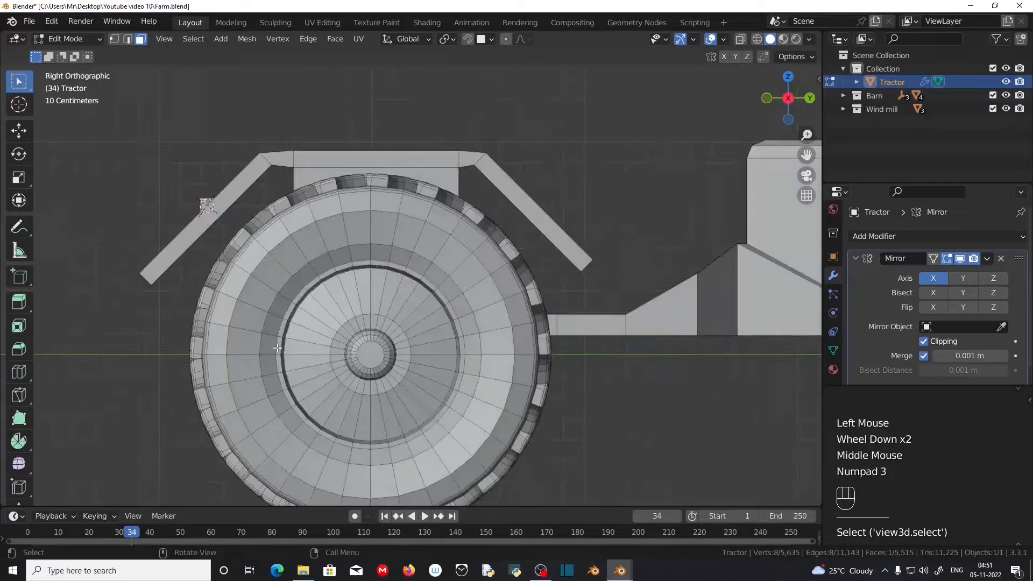
middle_click_drag(370, 358, 482, 441, "shift")
key("g")
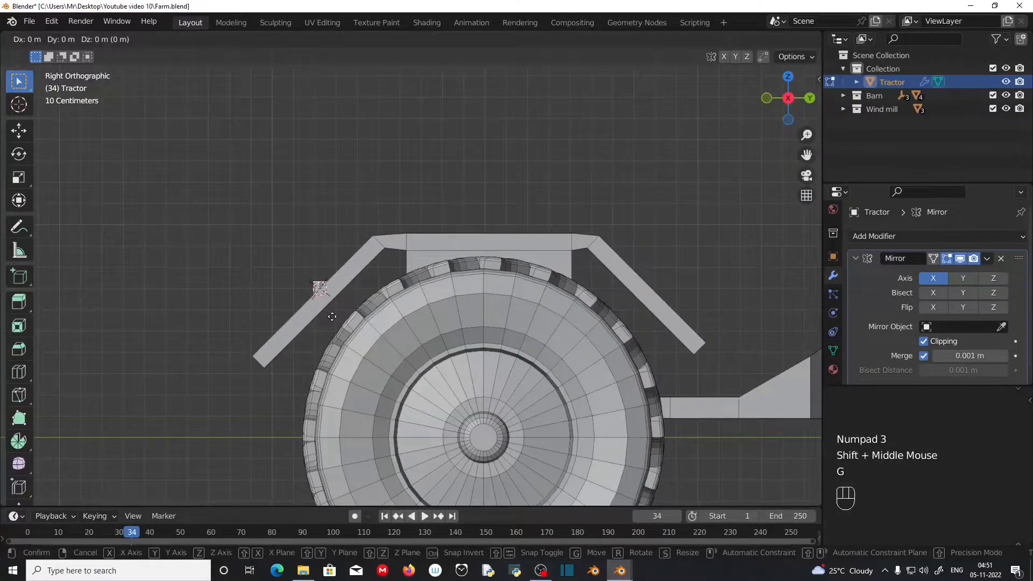
key("z")
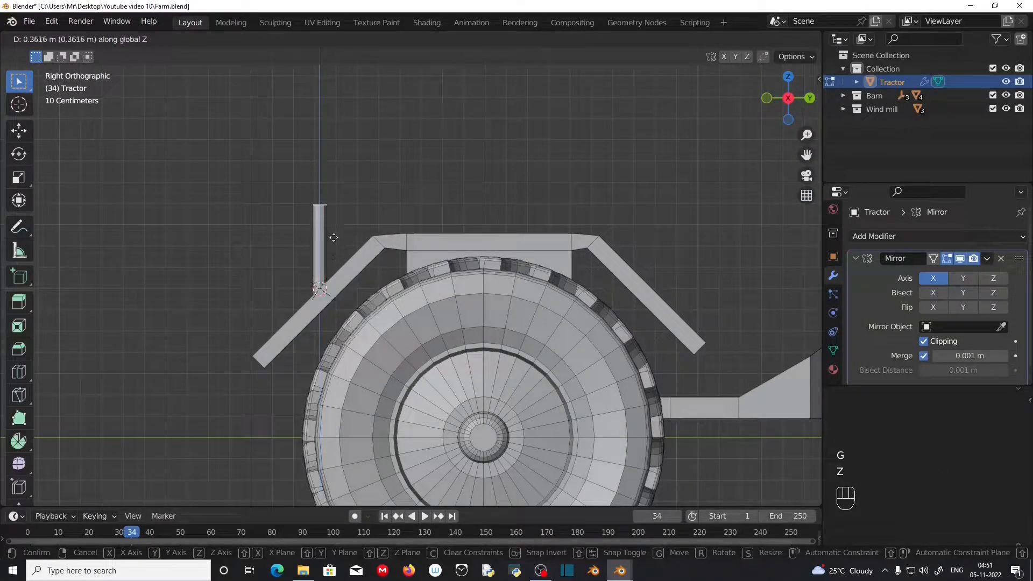
left_click(334, 215)
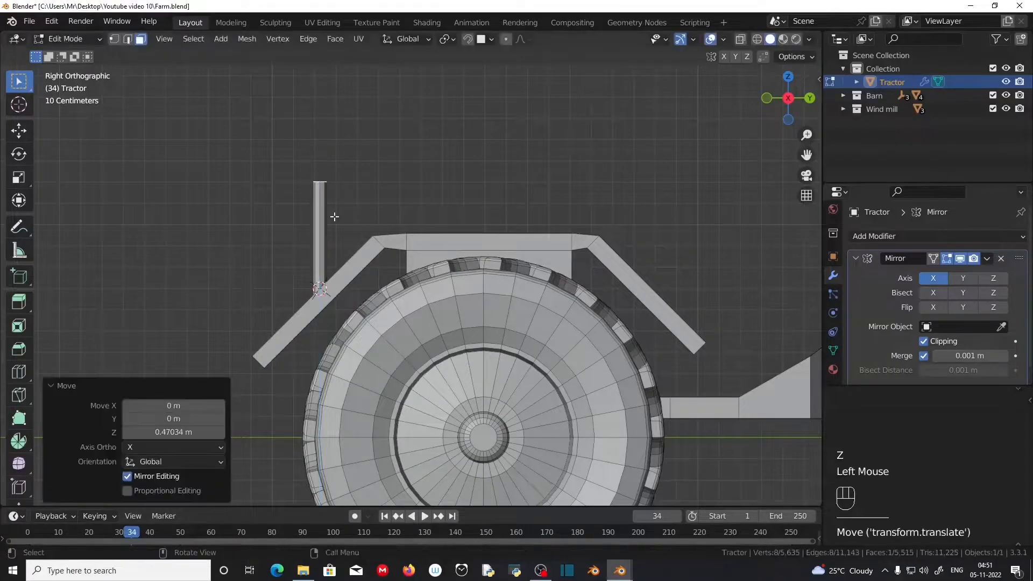
Step: Start a forward bend on the post by extruding its top about 0.06 m, rotating it 45° and extruding a short diagonal segment
middle_click_drag(346, 269, 353, 317, "shift")
key("e")
left_click(353, 315)
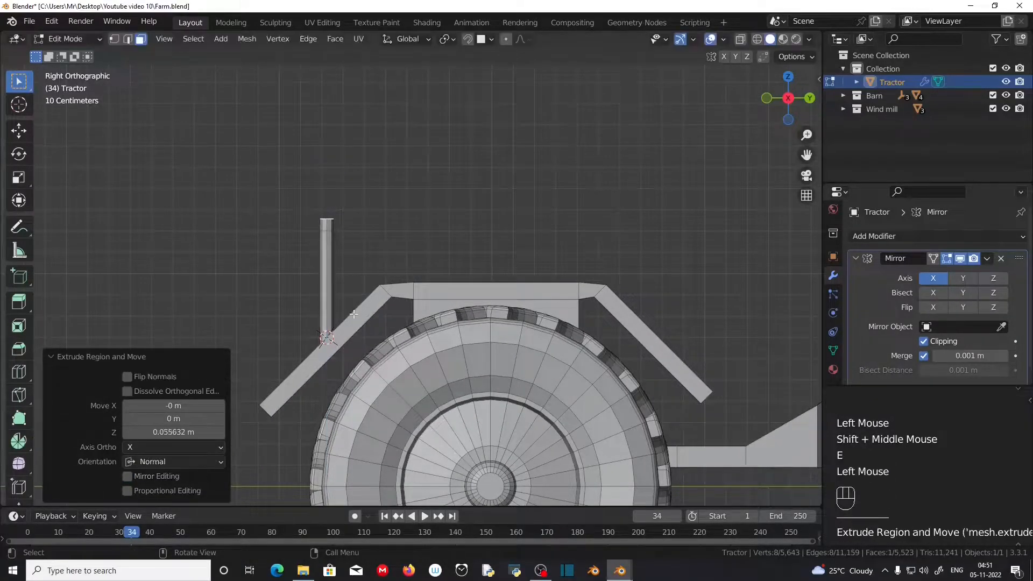
key("r")
key("KP_4")
key("KP_5")
key("KP_Enter")
key("e")
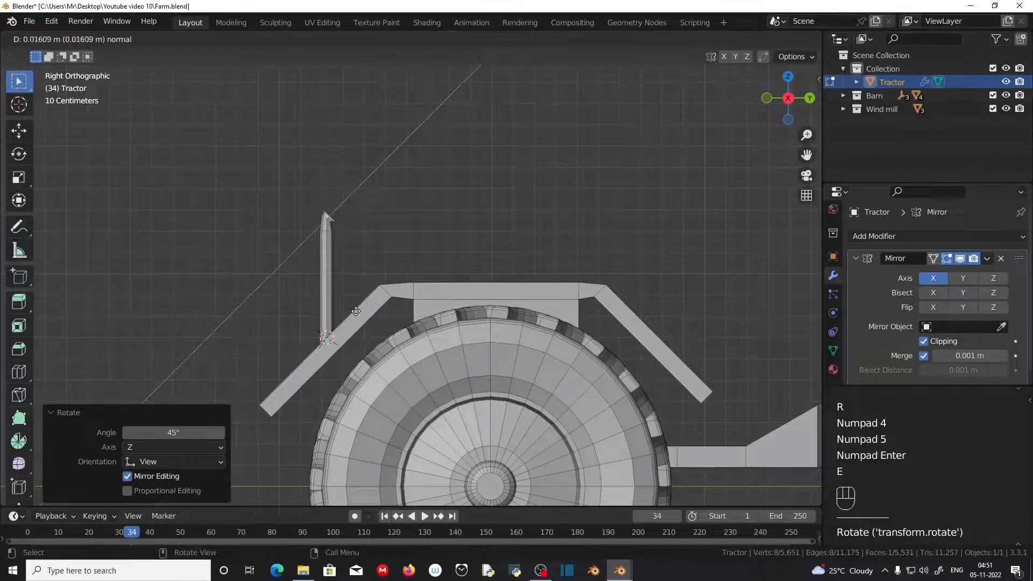
left_click(365, 305)
Step: Rotate the post's end face by another 45° and extrude it about 1.41 m forward as a horizontal rail above the fender
key("r")
key("KP_4")
key("KP_5")
key("KP_Enter")
key("e")
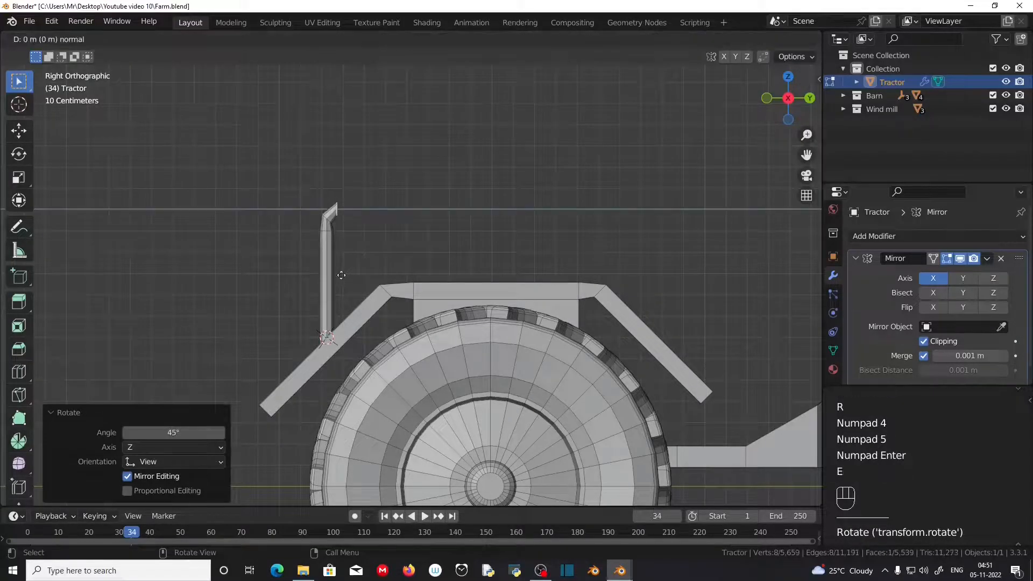
left_click(642, 300)
Step: Bend the rail's front end downward by extruding about 0.05 m, rotating the face 45° and extruding about 0.09 m diagonally
key("e")
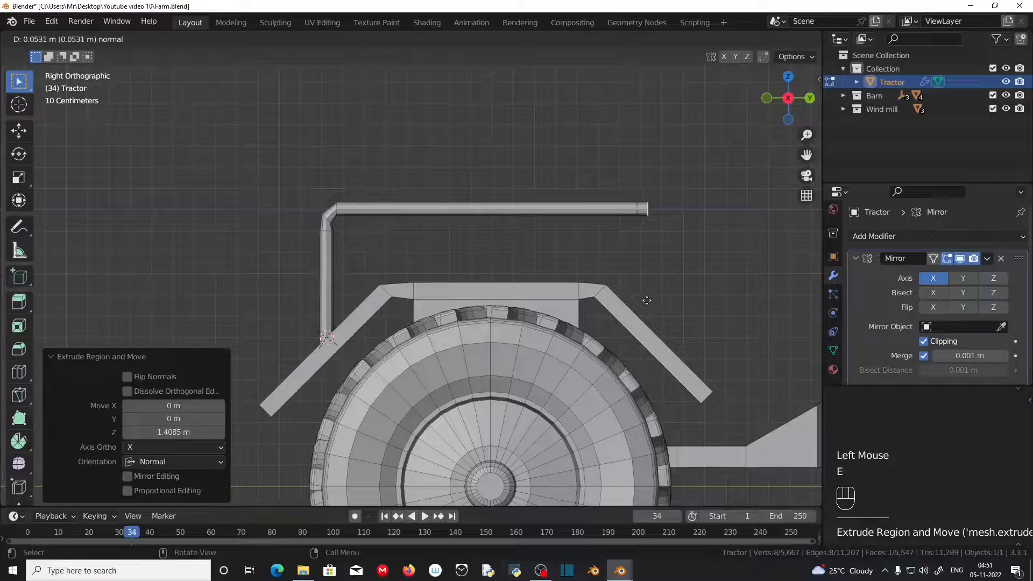
left_click(647, 300)
key("r")
key("KP_4")
key("KP_5")
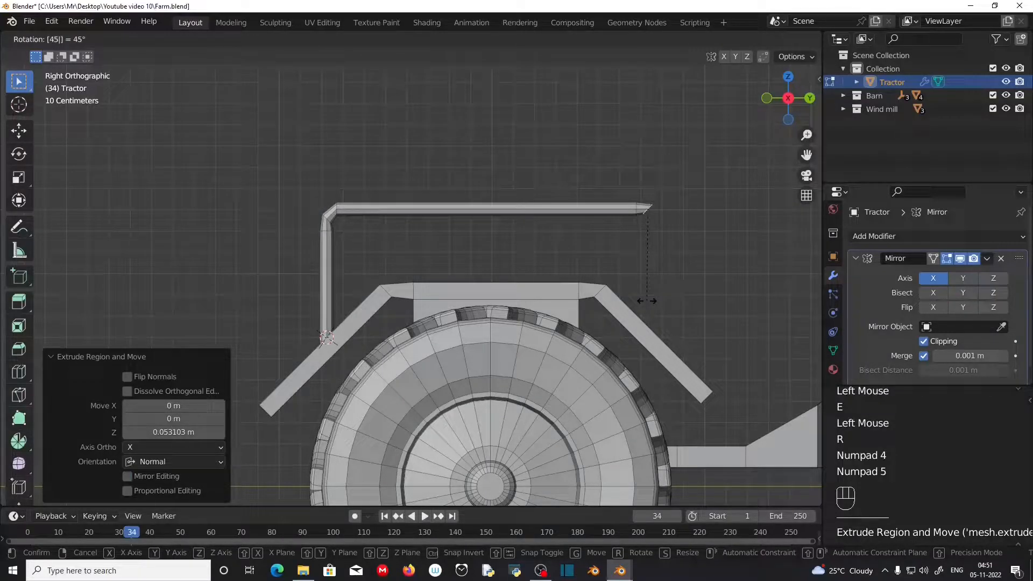
key("KP_Enter")
key("e")
left_click(657, 315)
Step: Rotate the rail's end face by another 45° and extrude it about 0.59 m straight down to the fender's front slope
key("r")
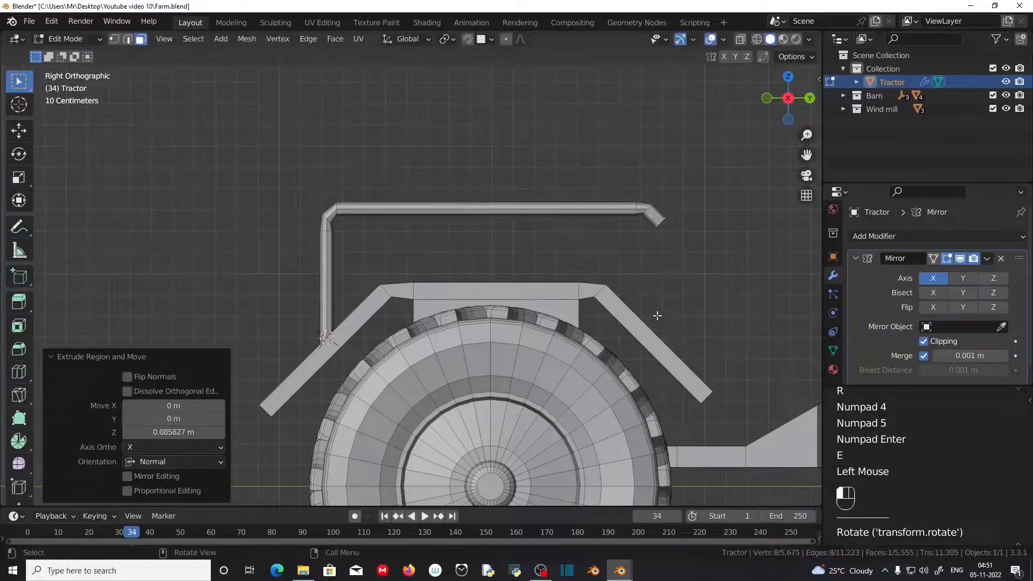
key("KP_4")
key("KP_5")
key("KP_Enter")
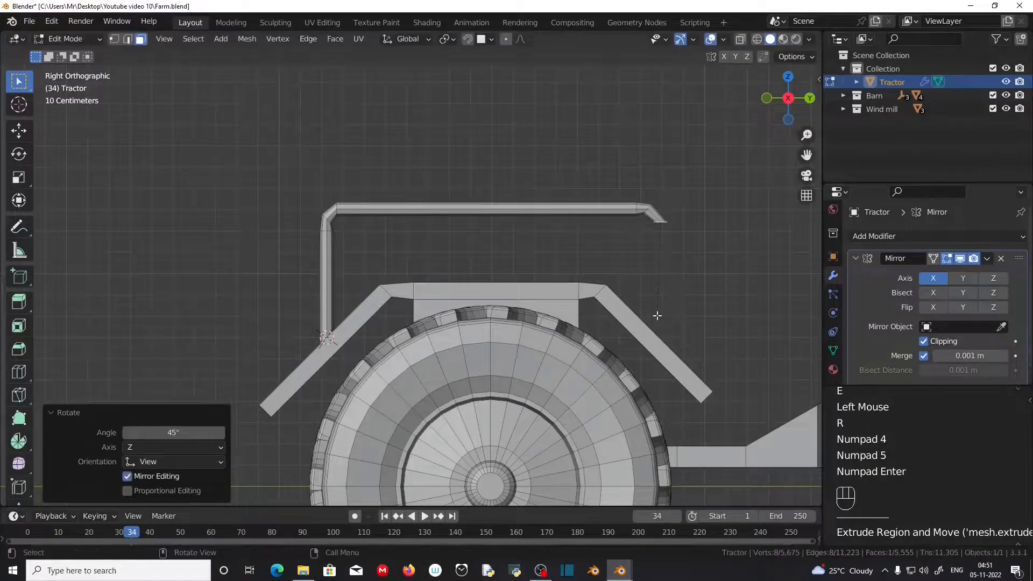
key("e")
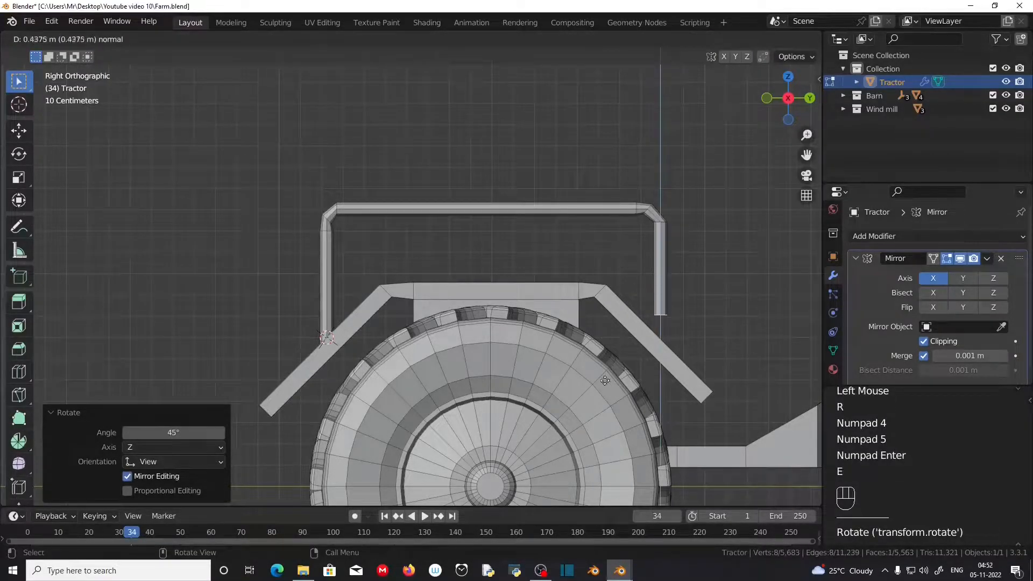
left_click(600, 409)
Step: Add two evenly spaced loop cuts across the horizontal part of the handrail
middle_click_drag(601, 409, 547, 370)
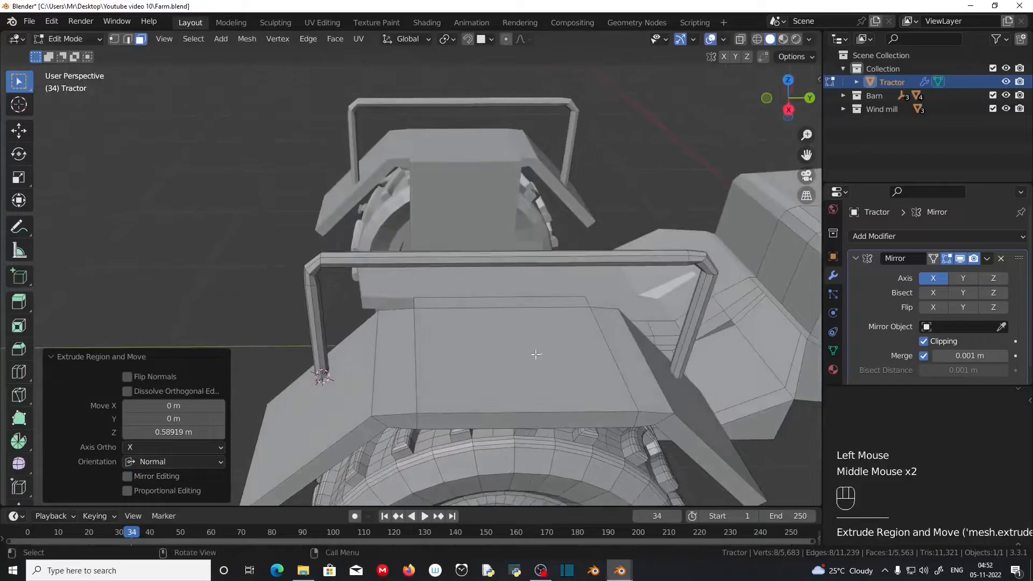
key("ctrl+r")
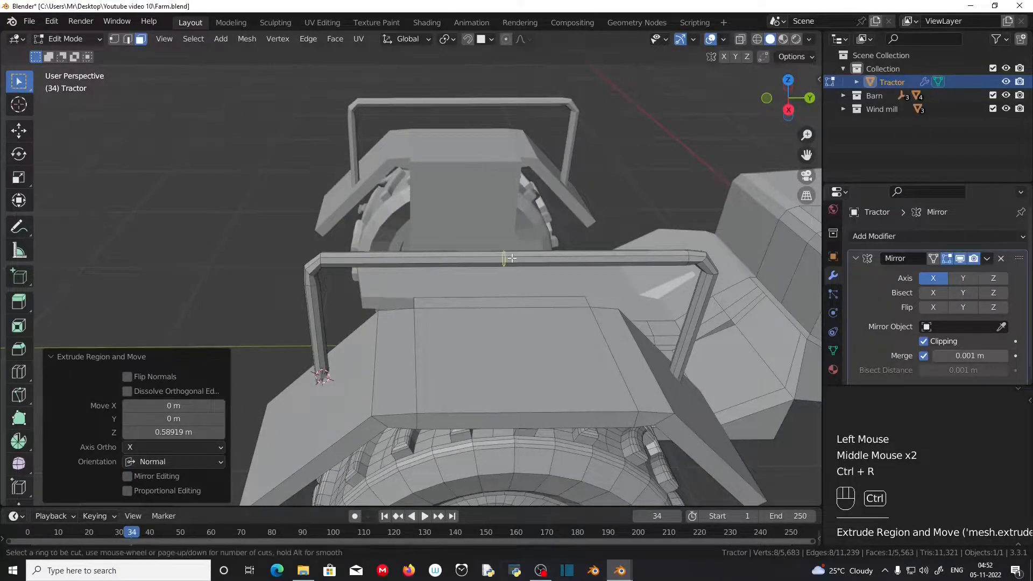
left_click(512, 258)
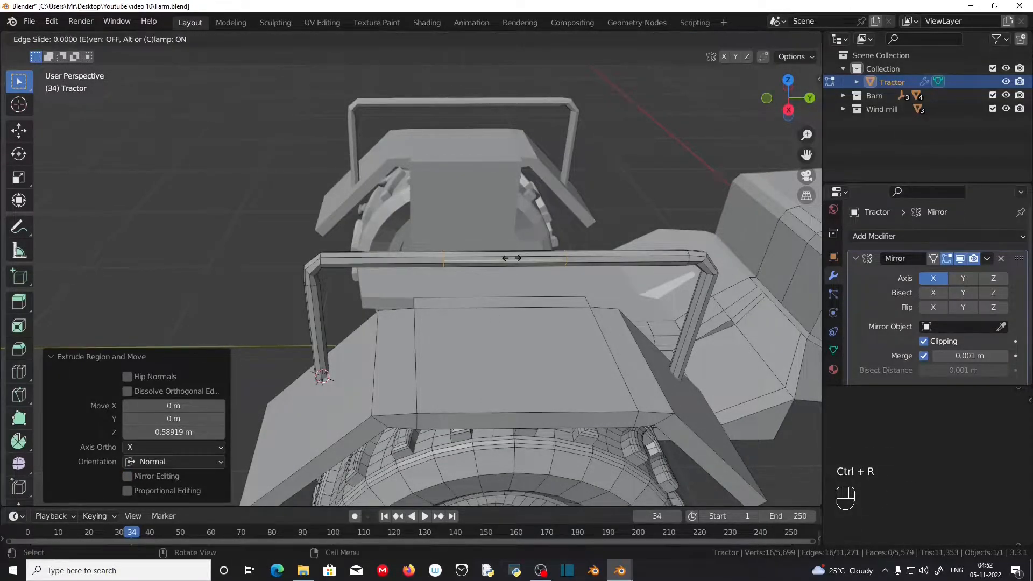
right_click(512, 259)
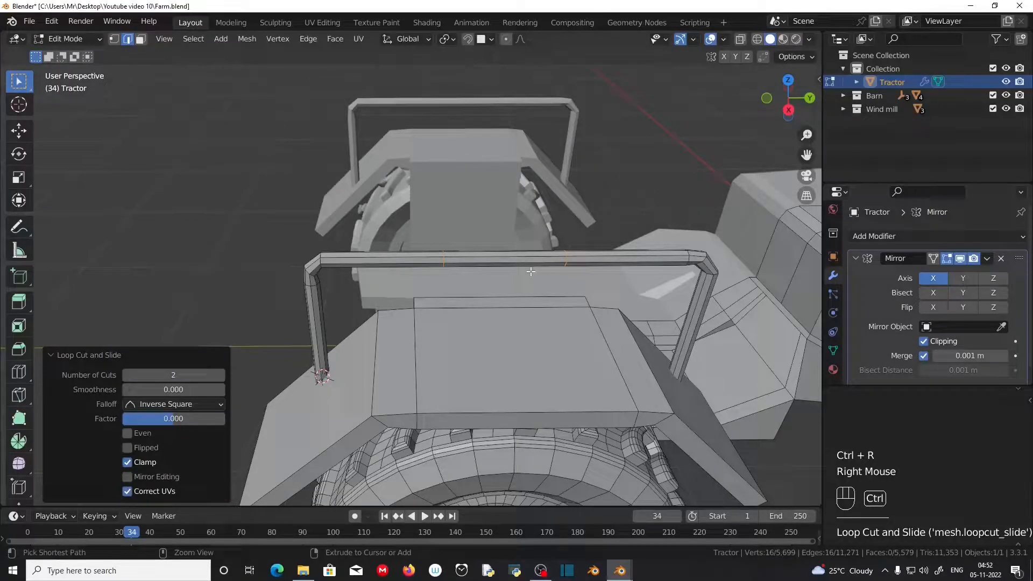
Step: Bevel the two loop cuts on the handrail with a width of about 0.036 m and 1 segment
key("ctrl+b")
scroll(540, 280, "down", 1)
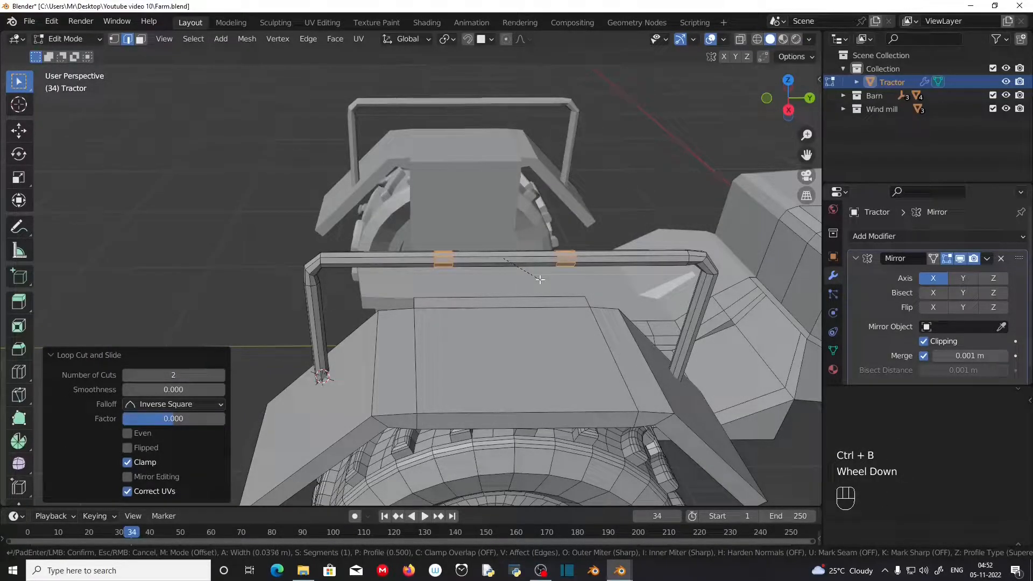
left_click(541, 280)
scroll(540, 280, "up", 2)
middle_click_drag(541, 280, 499, 201)
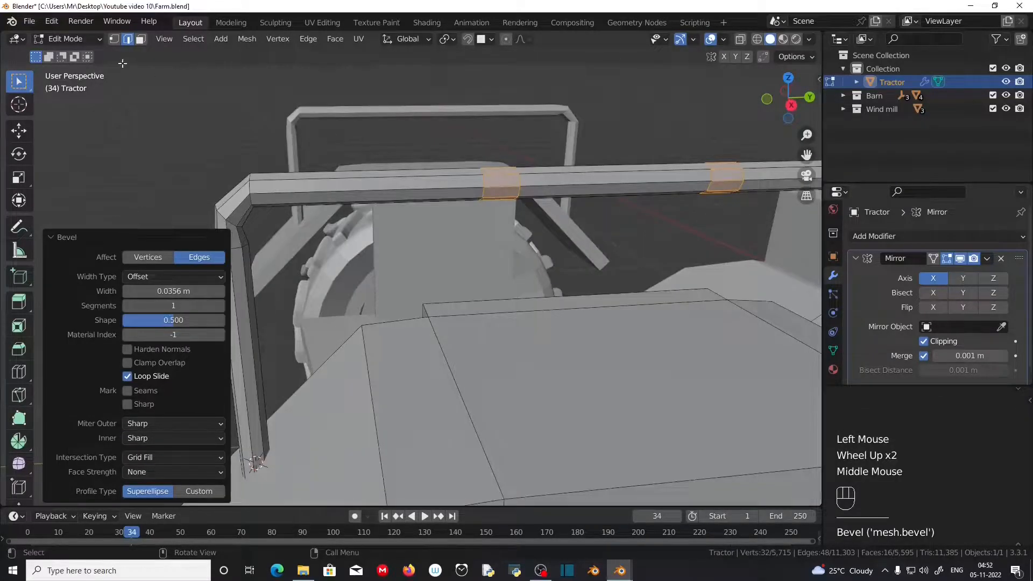
Step: Extrude the outer side faces of the handrail's two beveled segments outward by about 0.38 m
left_click(141, 40)
left_click(496, 182)
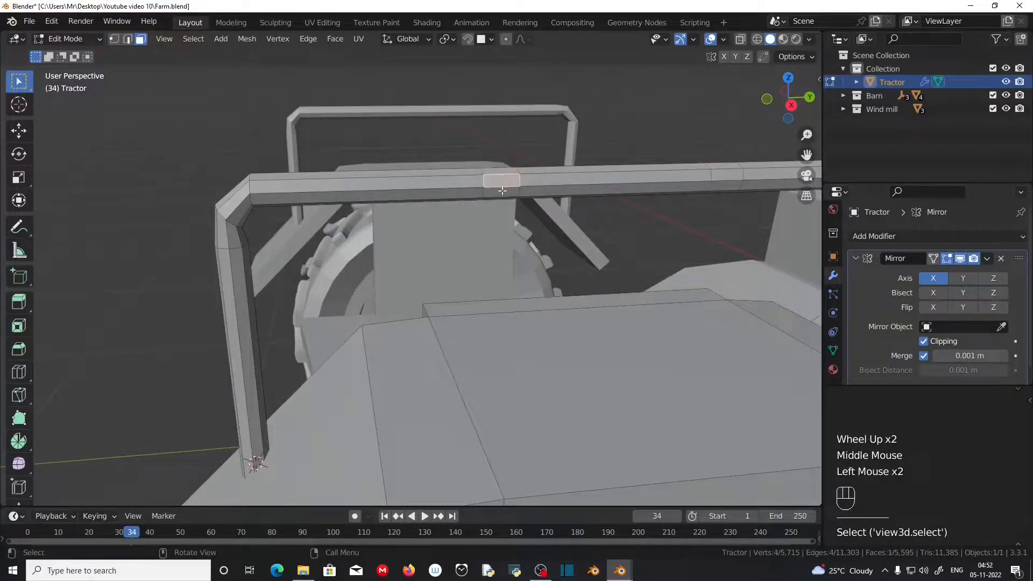
left_click(502, 190, "shift")
left_click(717, 187, "shift")
middle_click_drag(717, 188, 655, 261)
key("KP_7")
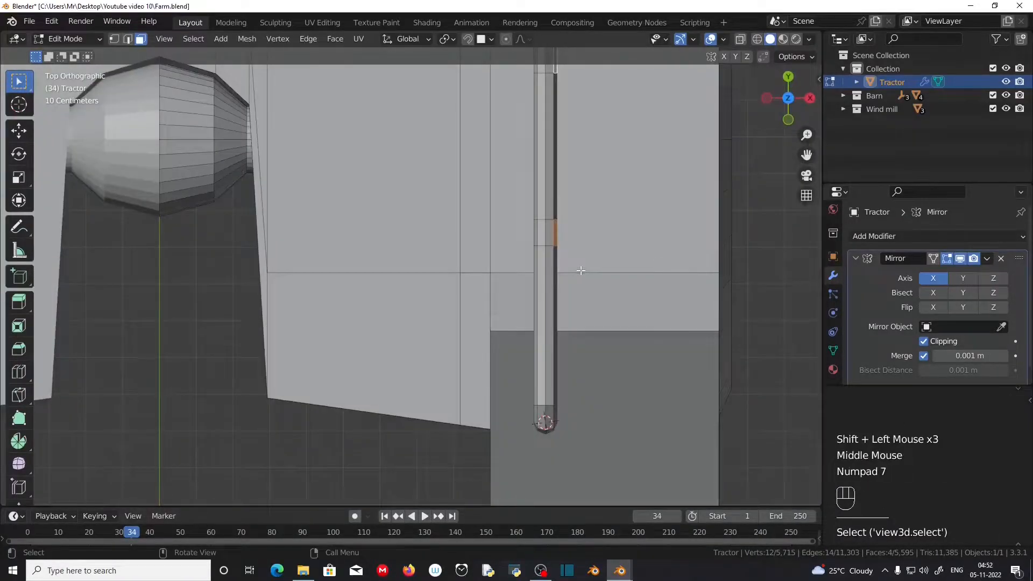
scroll(582, 270, "down", 1)
key("e")
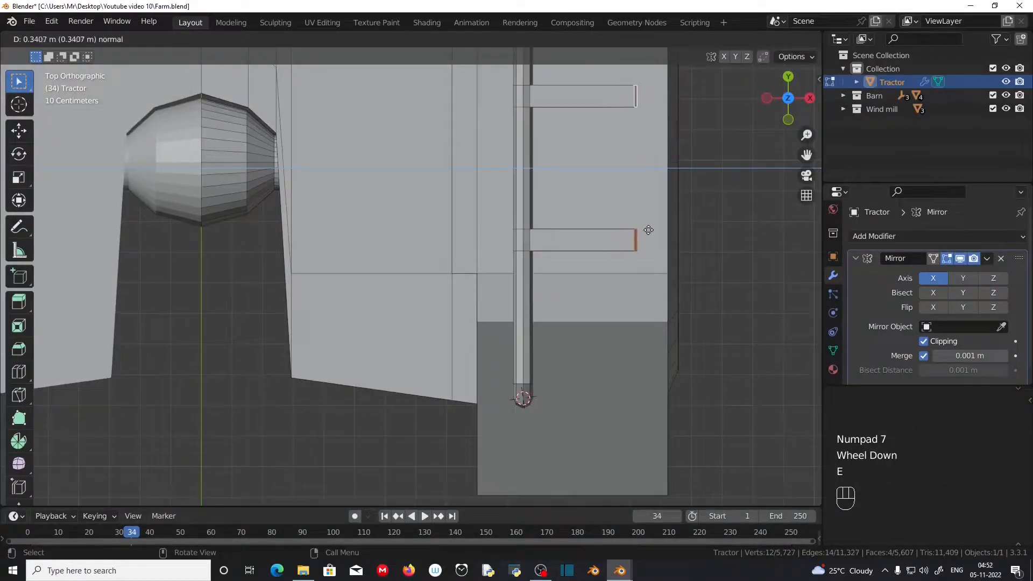
left_click(656, 230)
Step: Flatten the end faces of the two extruded bars by scaling them to 0 along X
key("s")
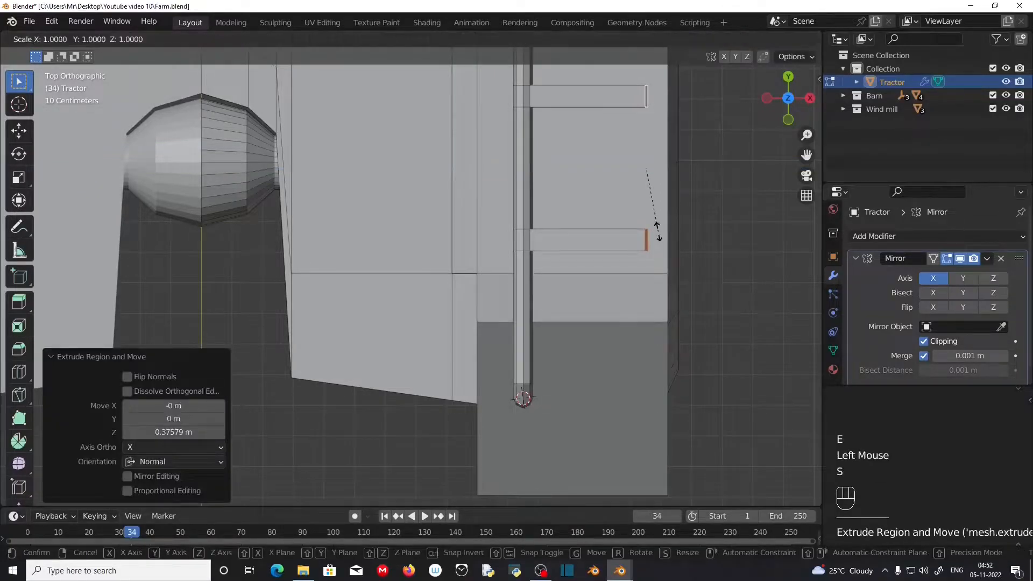
key("x")
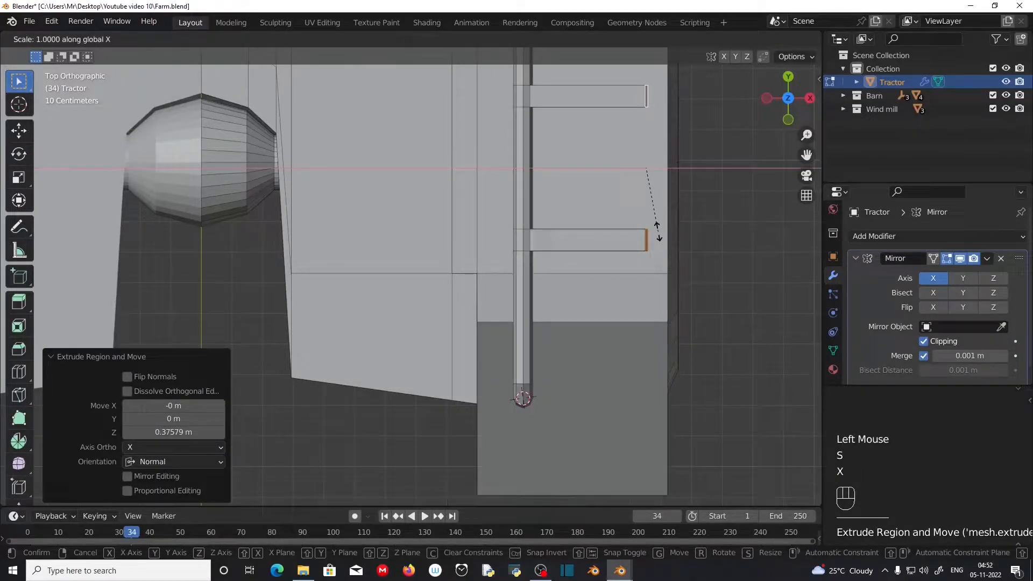
key("KP_0")
key("KP_Enter")
Step: Add one loop cut near the outer end of each of the two side bars
middle_click_drag(657, 230, 256, 298)
scroll(530, 325, "up", 1)
key("ctrl")
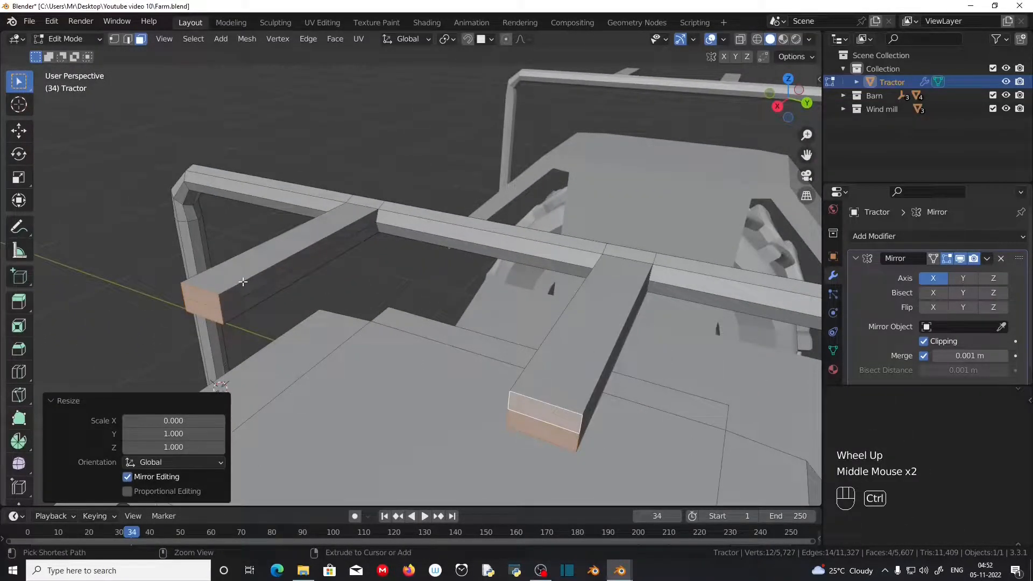
key("ctrl+r")
left_click(215, 309)
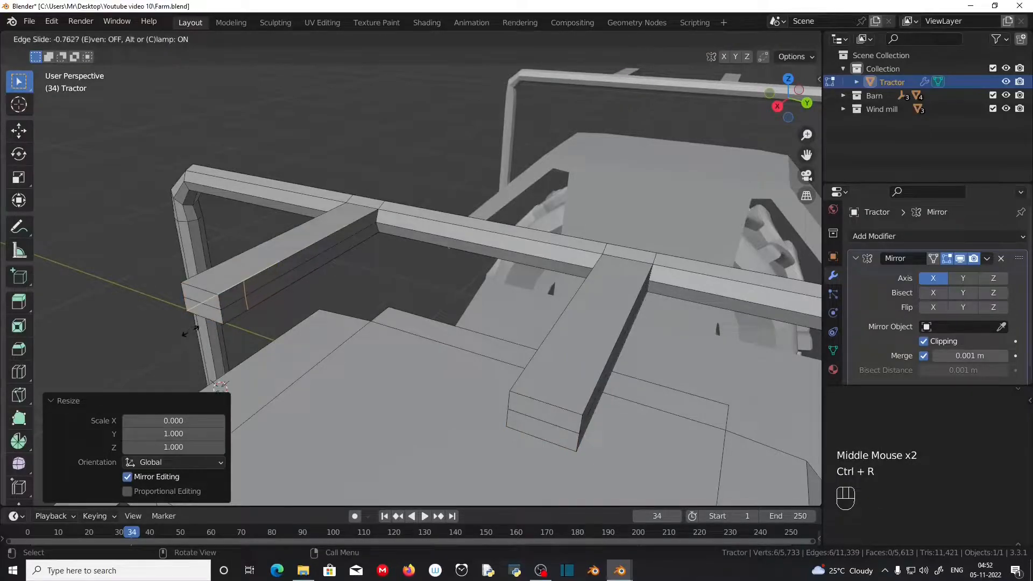
left_click(188, 332)
key("ctrl")
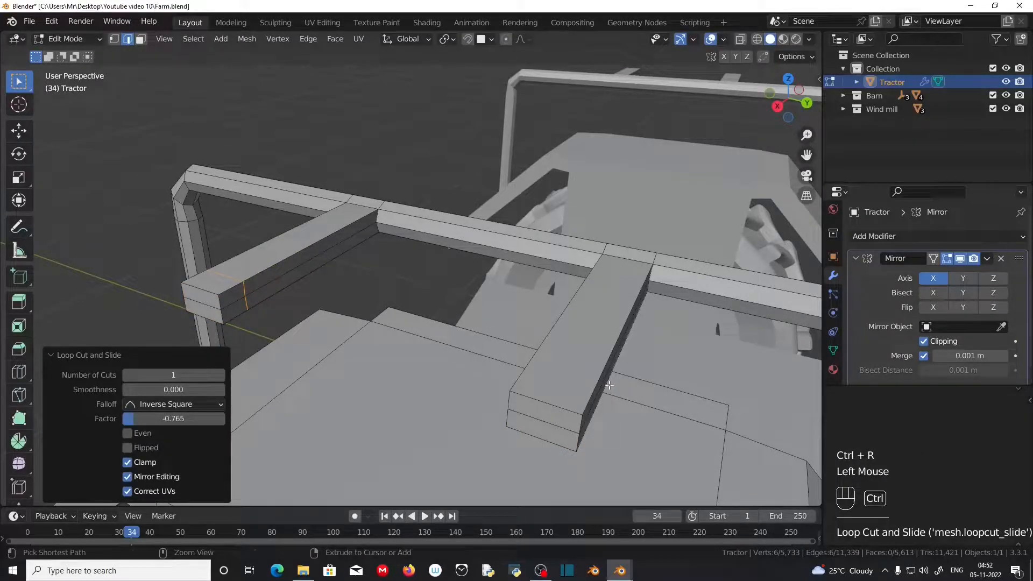
key("ctrl+r")
left_click(609, 385)
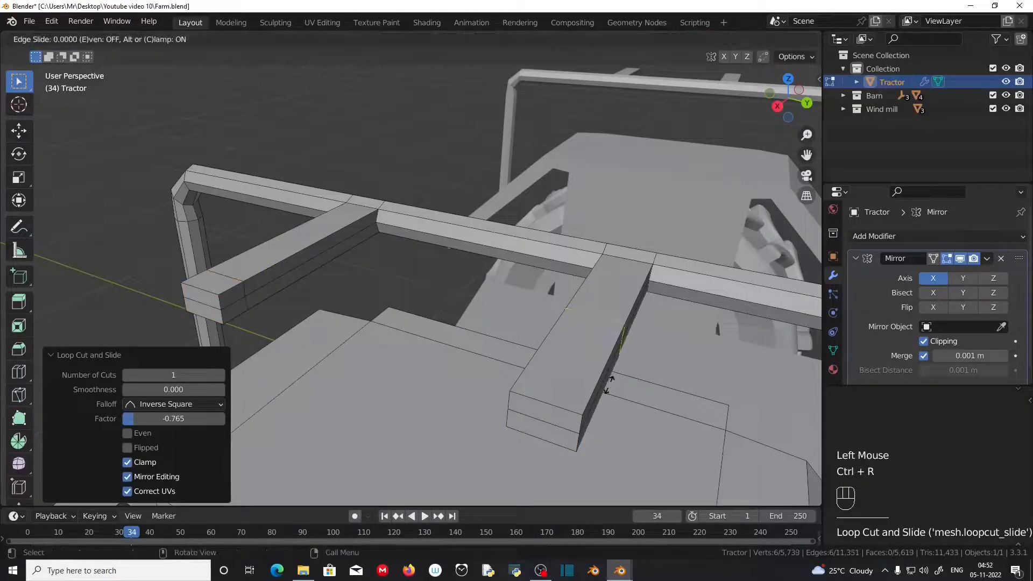
left_click(578, 446)
Step: Delete the facing inner side faces at the outer ends of the two bars
middle_click_drag(578, 447, 377, 269)
left_click(140, 39)
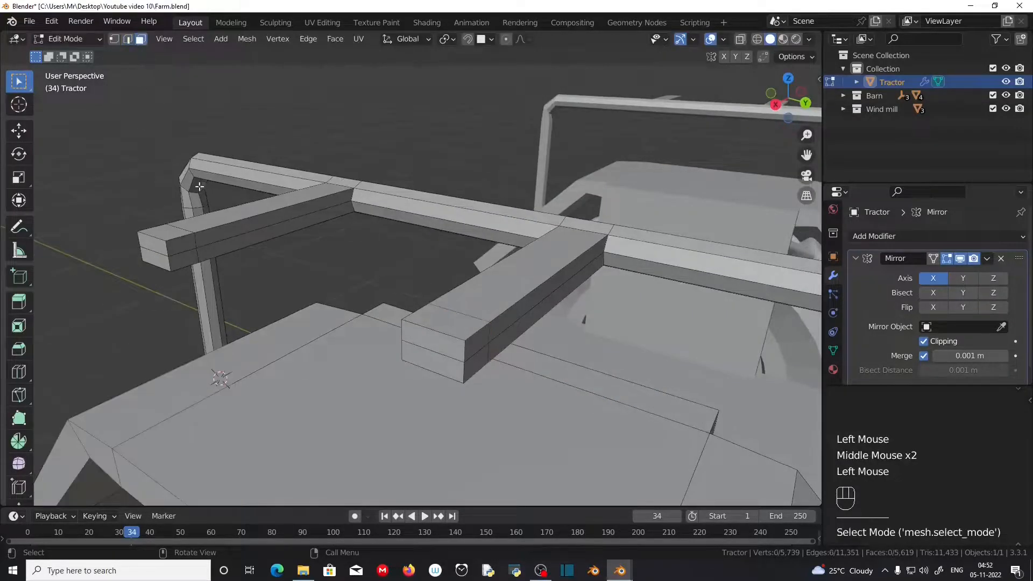
left_click(190, 250)
left_click(183, 262, "shift")
middle_click_drag(185, 262, 462, 290)
left_click(532, 226, "shift")
left_click(532, 226, "shift")
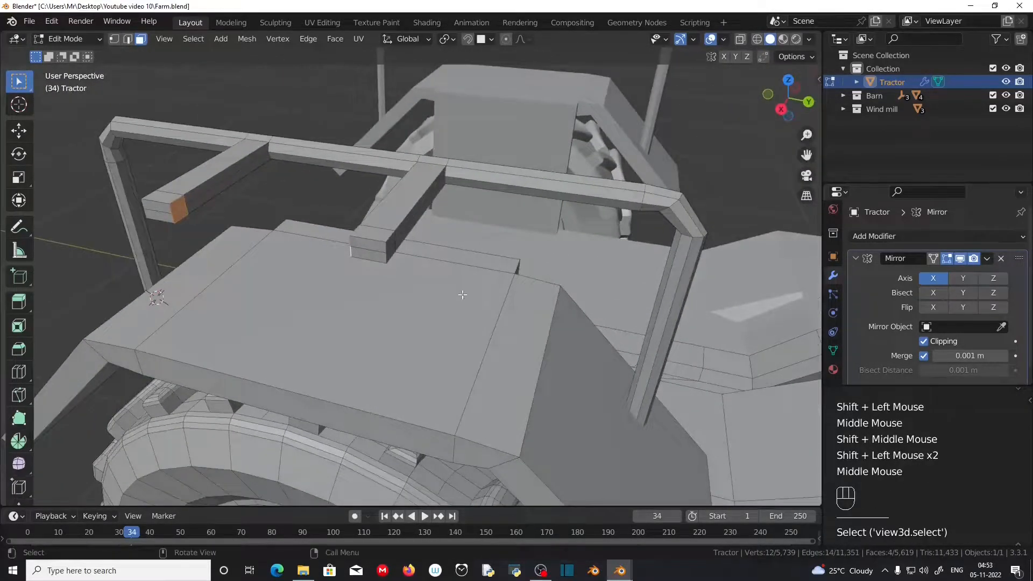
key("x")
left_click(346, 220)
Step: Select the open edge loops at the ends of both bars and connect them with Bridge Edge Loops
scroll(330, 289, "up", 1)
middle_click_drag(253, 292, 396, 240, "shift")
scroll(334, 236, "up", 1)
left_click(128, 39)
middle_click_drag(334, 217, 316, 215)
left_click(248, 175, "ctrl")
left_click(247, 175, "ctrl")
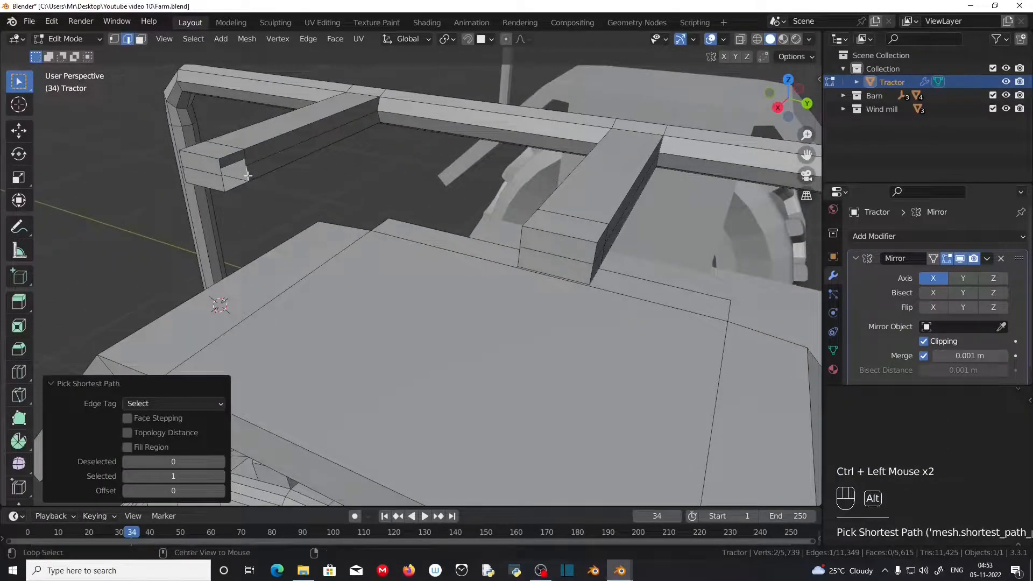
left_click(248, 178, "alt")
middle_click_drag(253, 224, 553, 252)
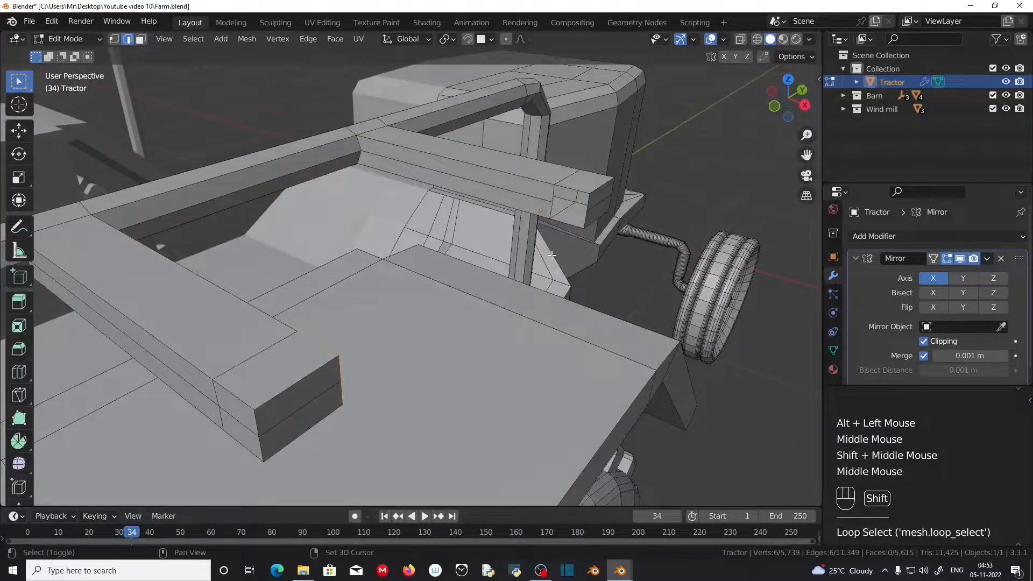
left_click(571, 238, "alt+shift")
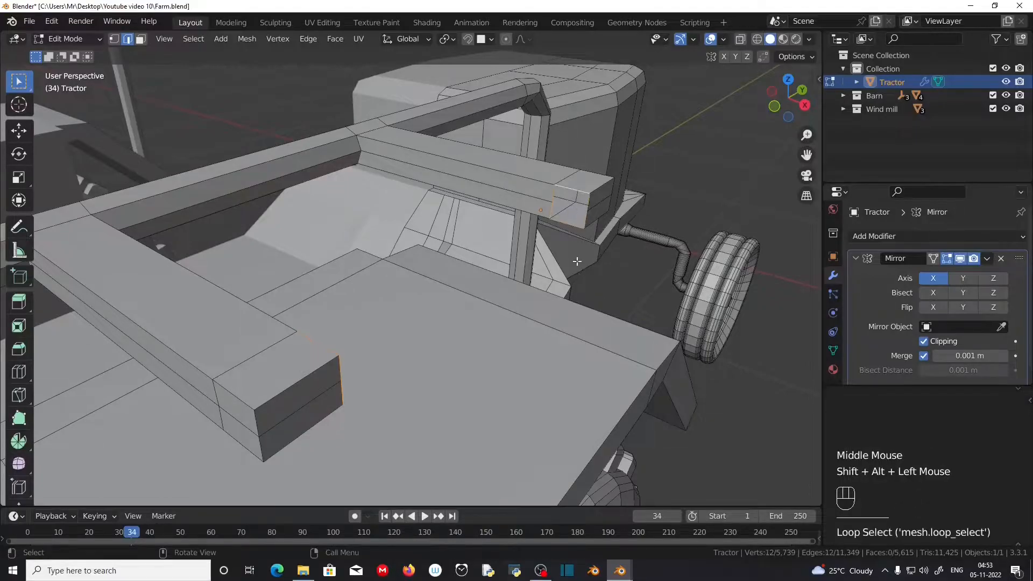
middle_click_drag(570, 238, 520, 268)
scroll(520, 268, "down", 2)
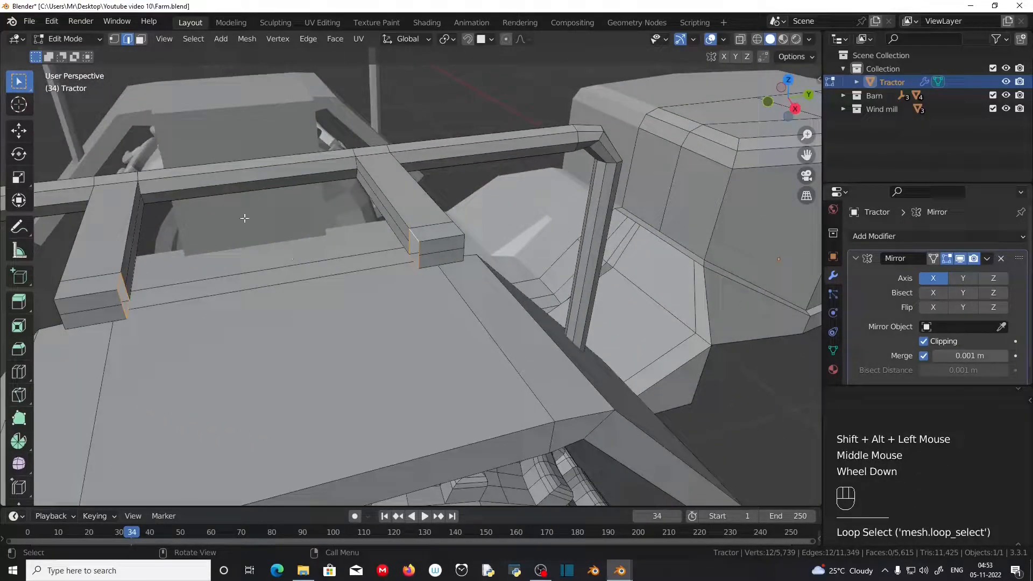
key("F3")
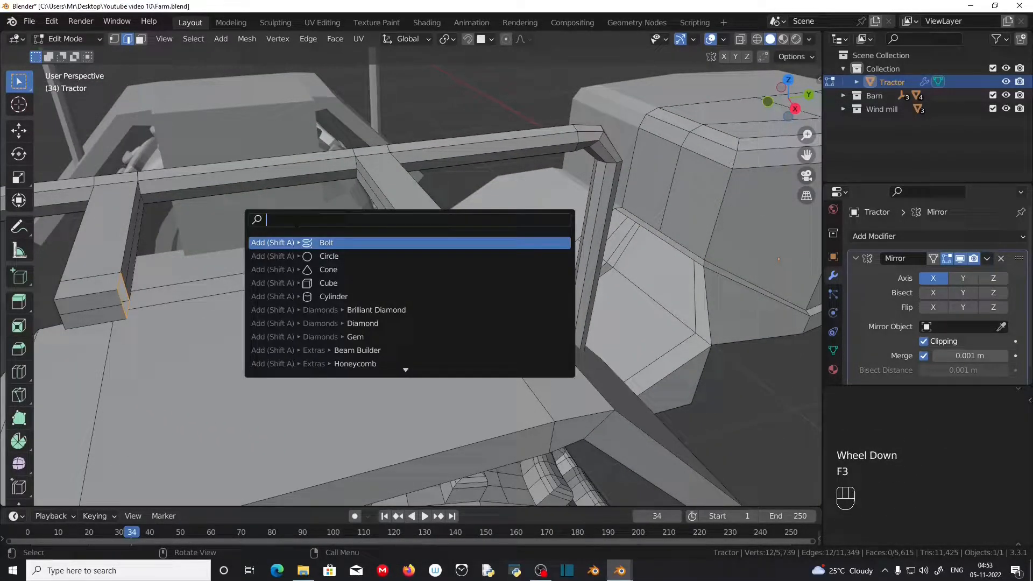
type("bridge")
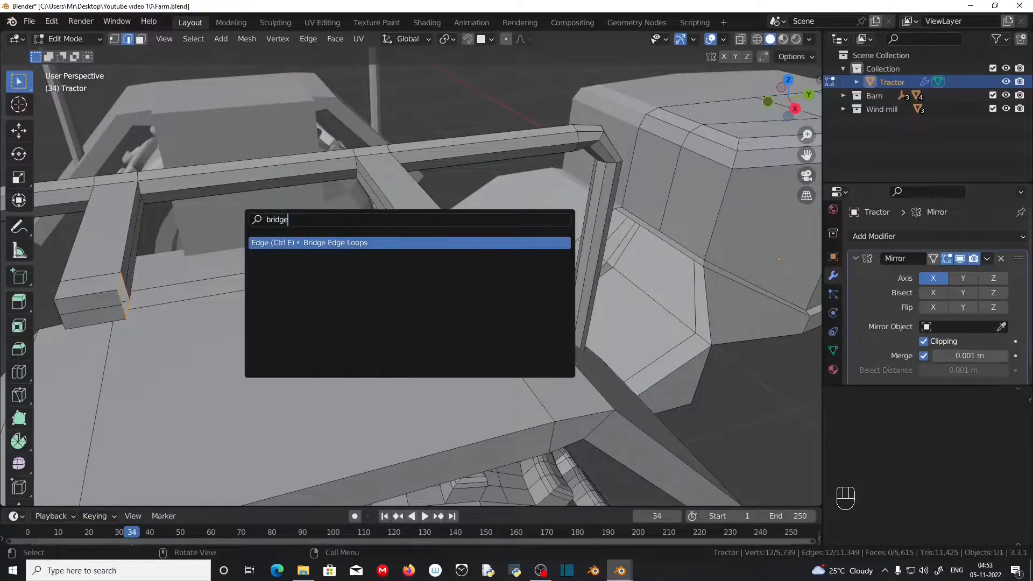
left_click(359, 242)
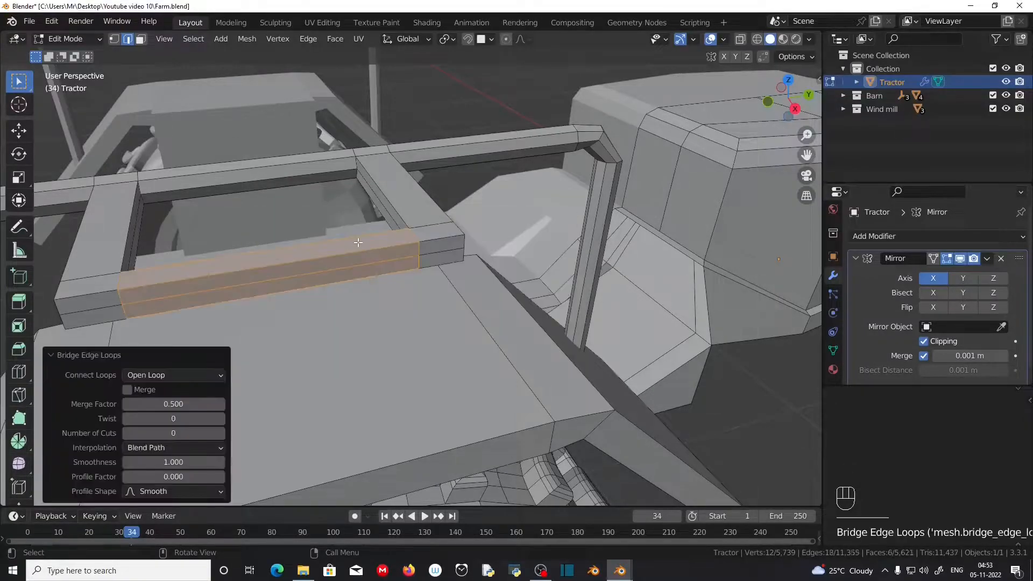
Step: Add a centred loop cut across the bridged crossbar and bevel it with a width of about 0.037 m and 1 segment
scroll(333, 298, "down", 2)
middle_click_drag(365, 293, 377, 264)
scroll(307, 267, "up", 2)
middle_click_drag(377, 264, 396, 259)
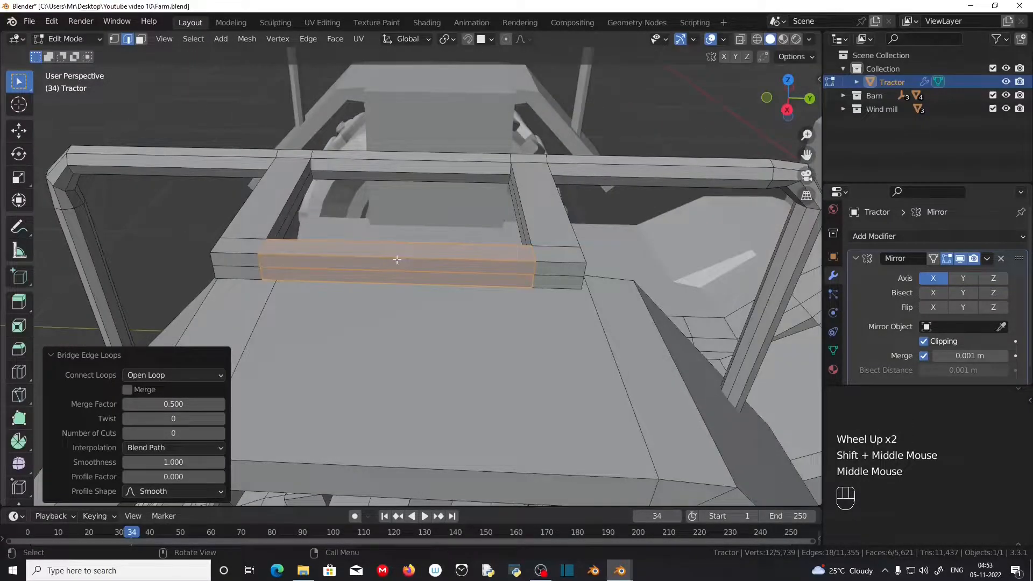
key("ctrl+r")
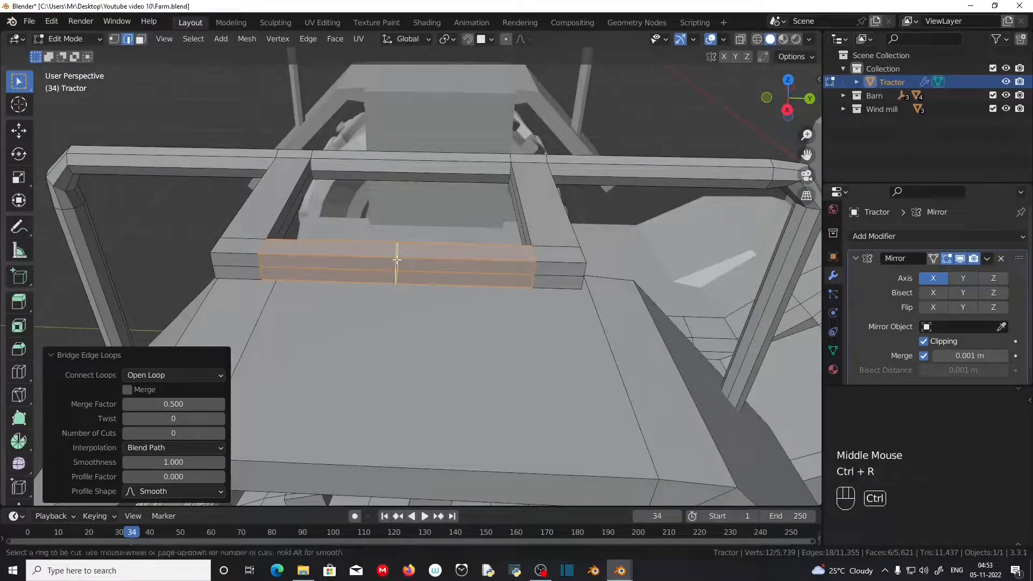
right_click(397, 260)
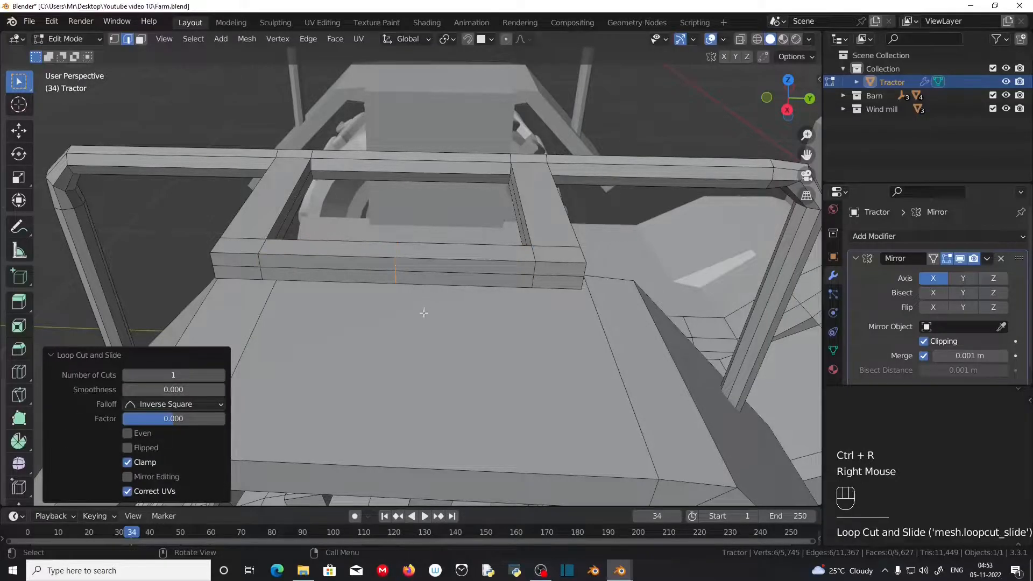
key("ctrl")
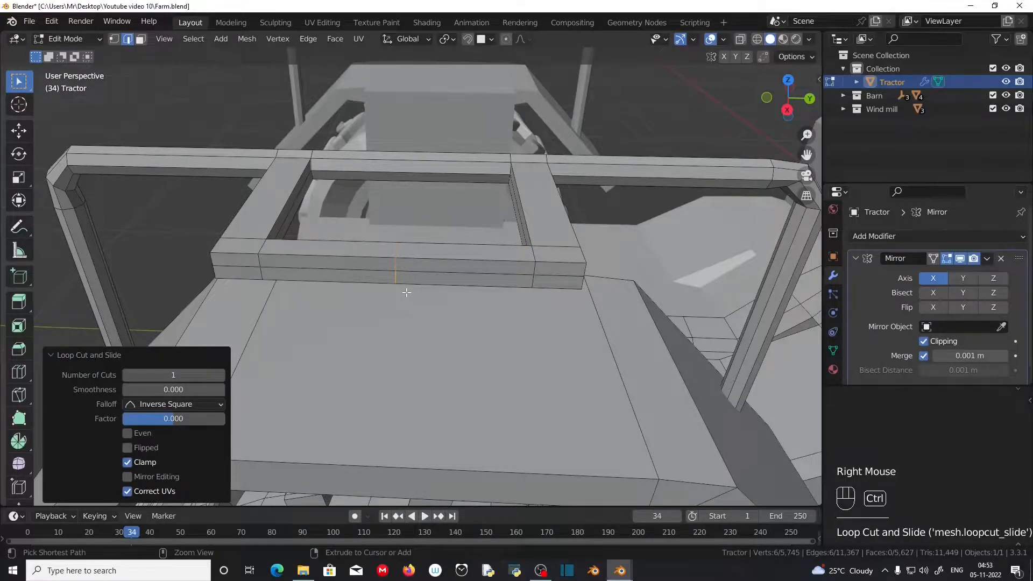
key("ctrl+b")
left_click(437, 305)
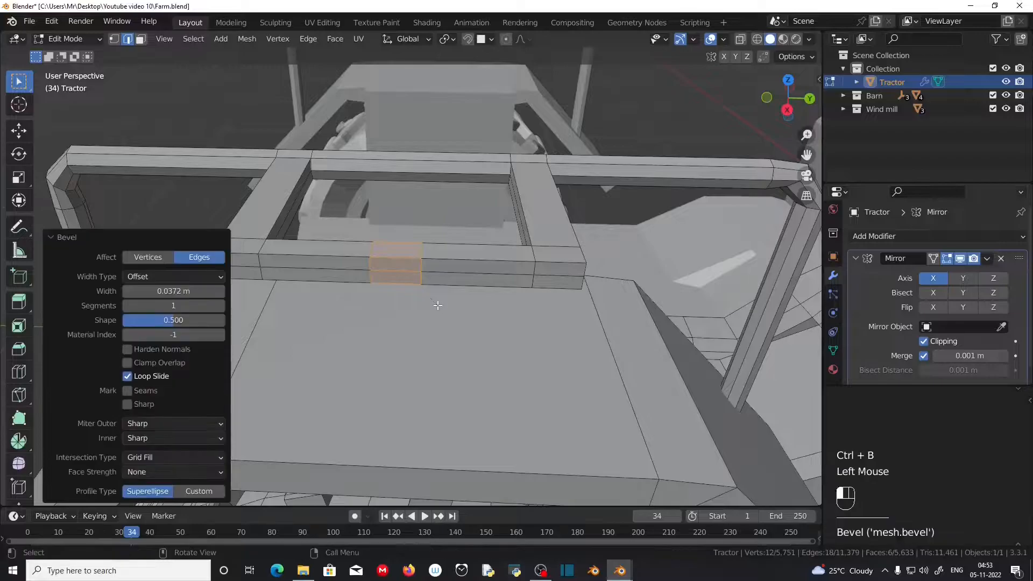
Step: Extrude the underside face of the crossbar's middle segment about 0.34 m down to the fender
middle_click_drag(418, 342, 357, 89)
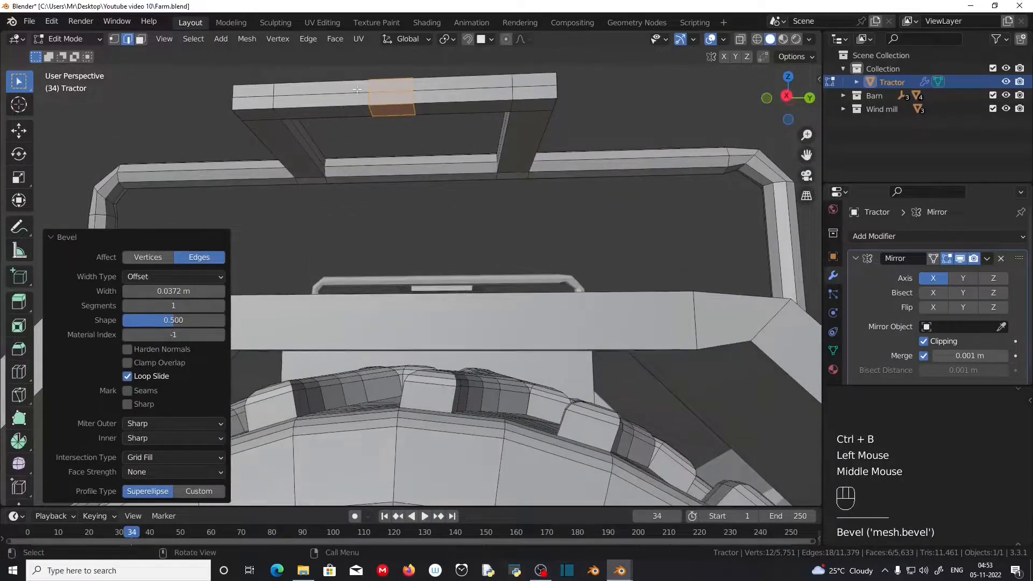
left_click(145, 41)
left_click(389, 108)
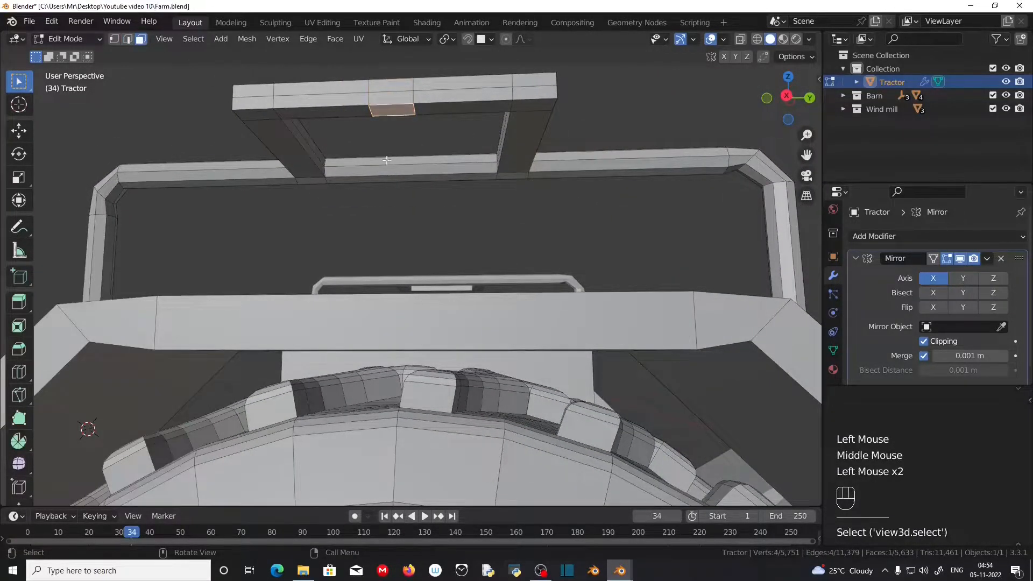
middle_click_drag(389, 108, 393, 194)
key("e")
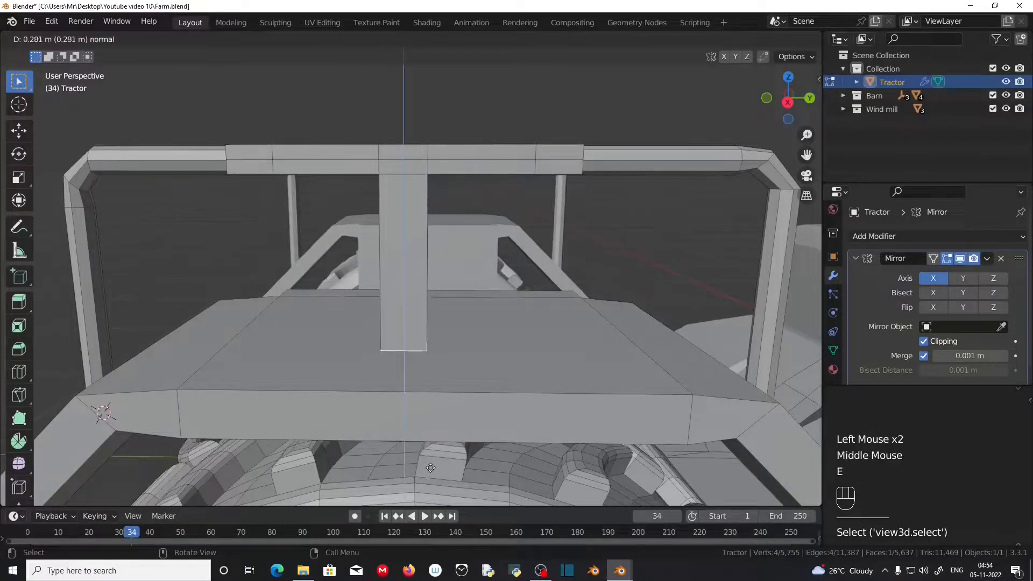
left_click(442, 461)
Step: Extrude the rear end face of the tractor's central platform backward by about 0.21 m
middle_click_drag(442, 462, 426, 425)
scroll(452, 452, "down", 2)
scroll(483, 429, "down", 1)
scroll(483, 430, "down", 1)
scroll(427, 425, "down", 2)
middle_click_drag(400, 402, 530, 394, "shift")
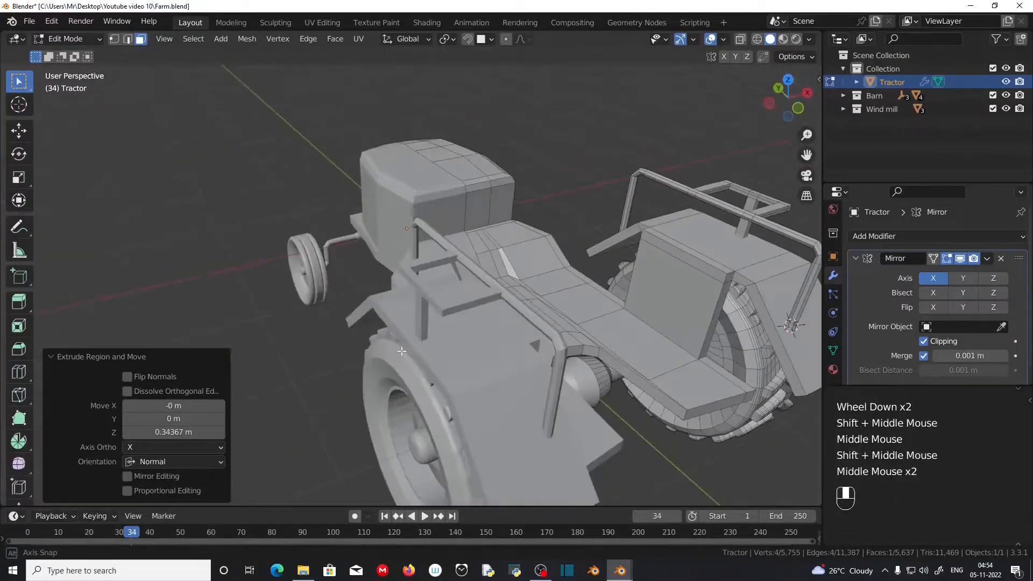
scroll(444, 386, "down", 1)
middle_click_drag(444, 386, 444, 386)
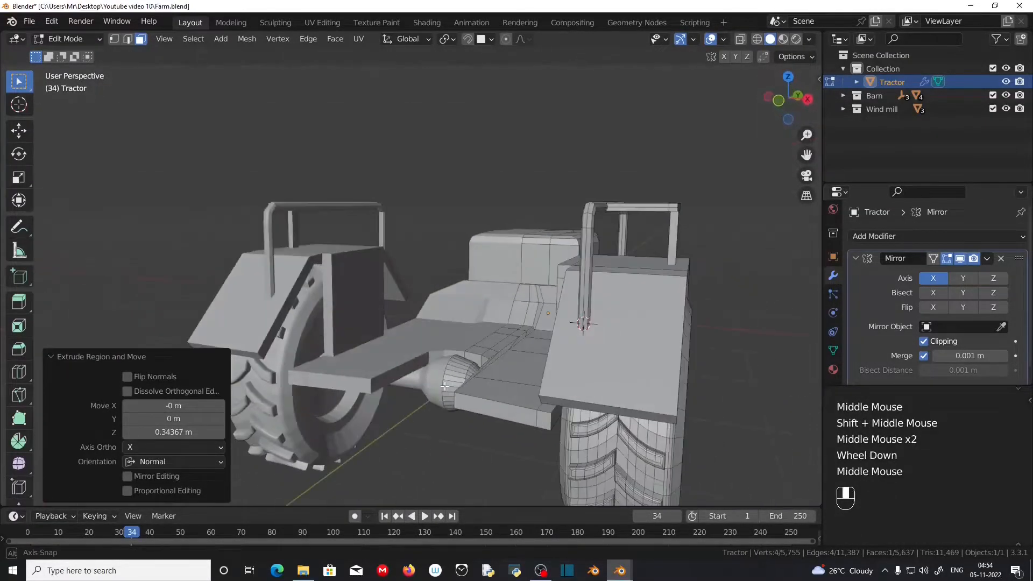
left_click(482, 412)
key("e")
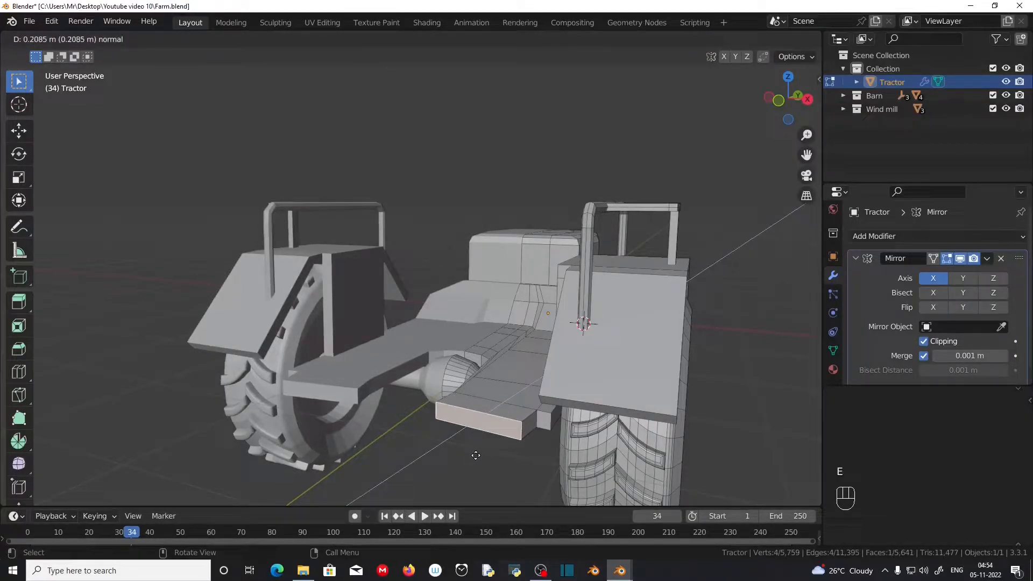
left_click(476, 456)
Step: Flatten the platform's extruded rear face by scaling it to 0 along Y
middle_click_drag(581, 471, 598, 465)
key("s")
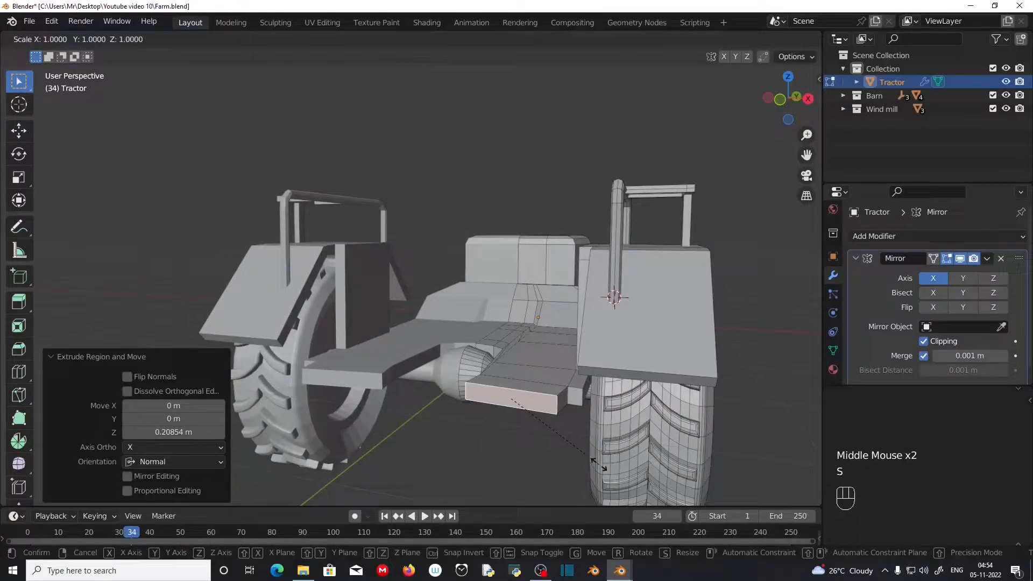
key("y")
key("KP_0")
key("KP_Enter")
Step: Scale the platform's rear face by about 2.1 with the X axis locked
scroll(525, 452, "down", 2)
middle_click_drag(524, 452, 505, 499)
middle_click_drag(562, 457, 418, 418)
scroll(461, 425, "up", 2)
scroll(461, 425, "up", 1)
key("s")
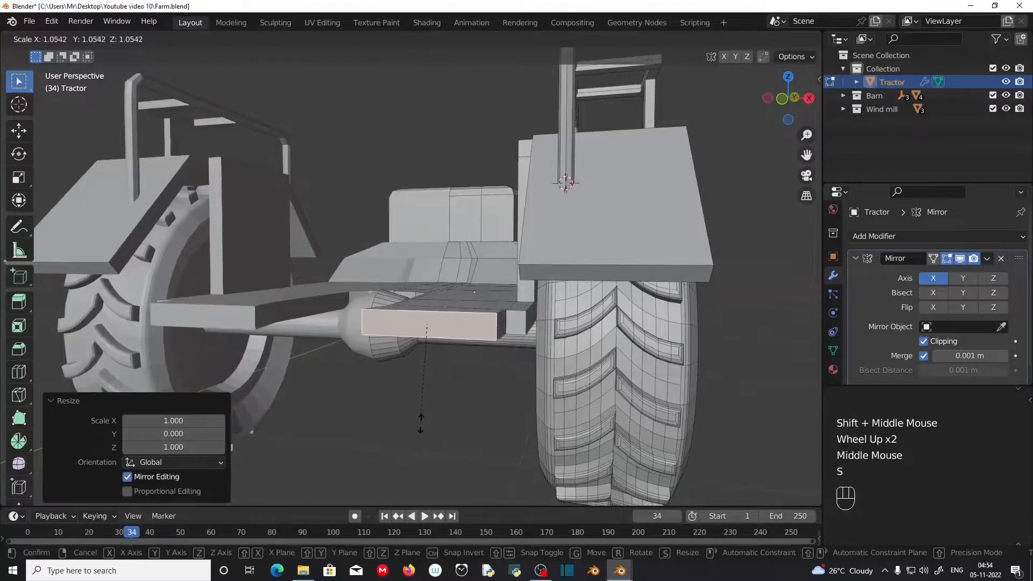
key("shift+x")
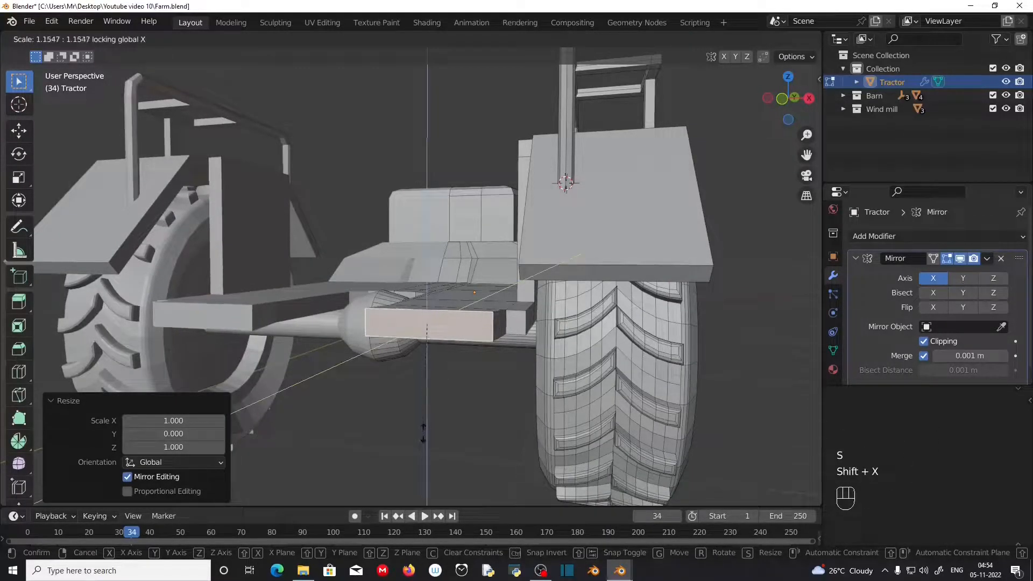
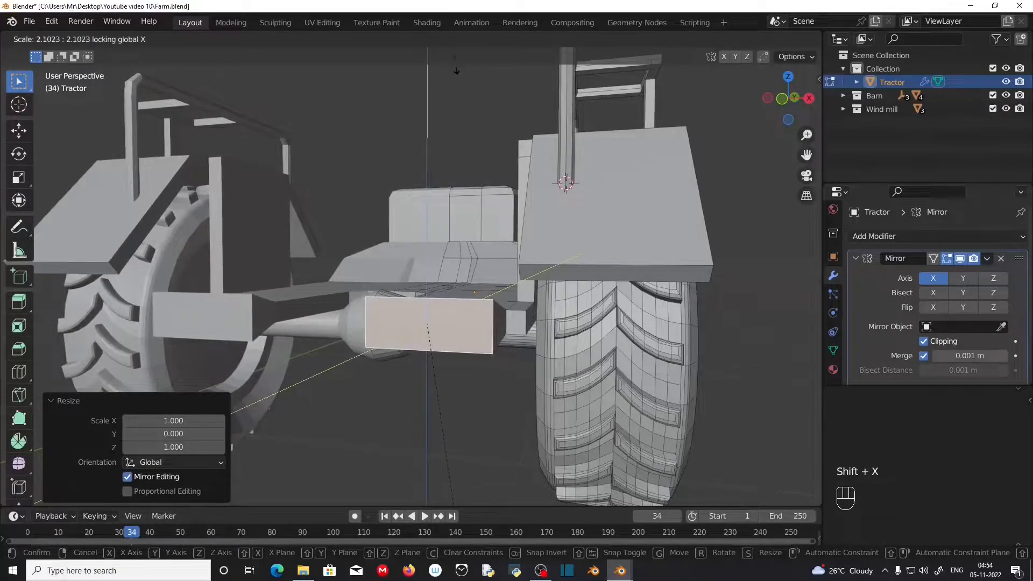
left_click(451, 501)
Step: Inset the platform's rear face by about 0.021 m and move the inner face about 0.012 m backward along Y
key("i")
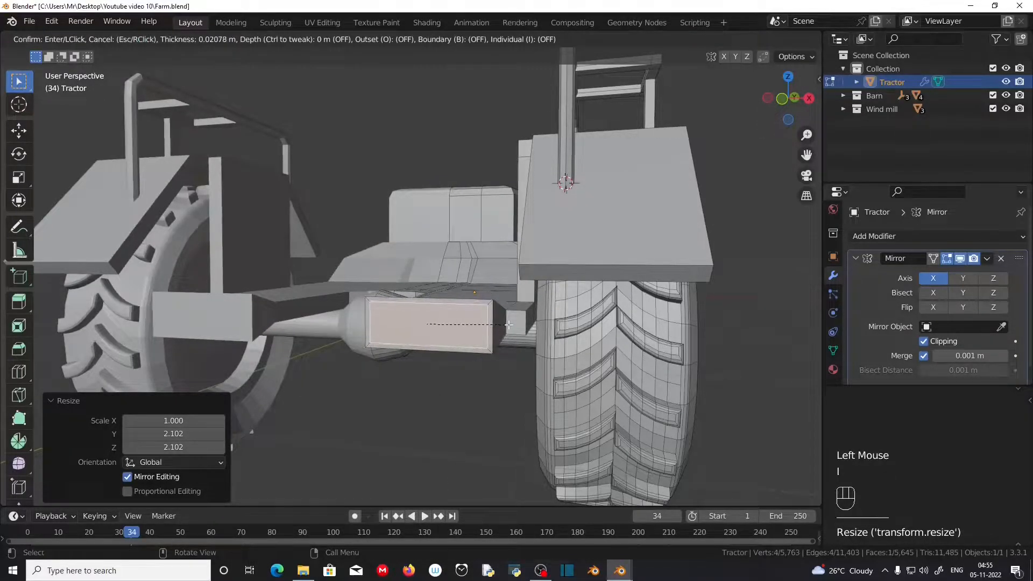
left_click(508, 325)
middle_click_drag(508, 325, 403, 318)
scroll(431, 323, "up", 2)
key("g")
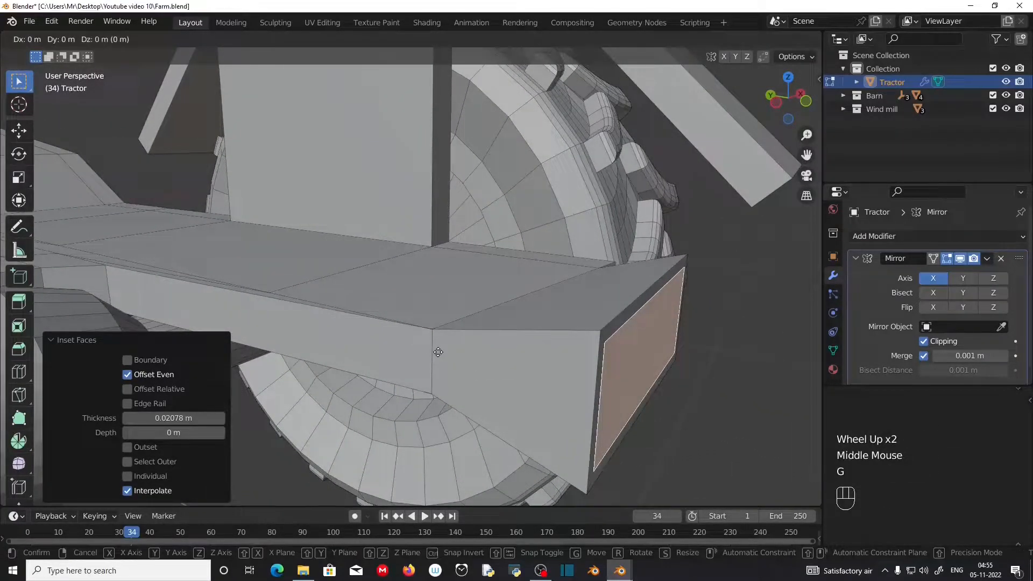
key("y")
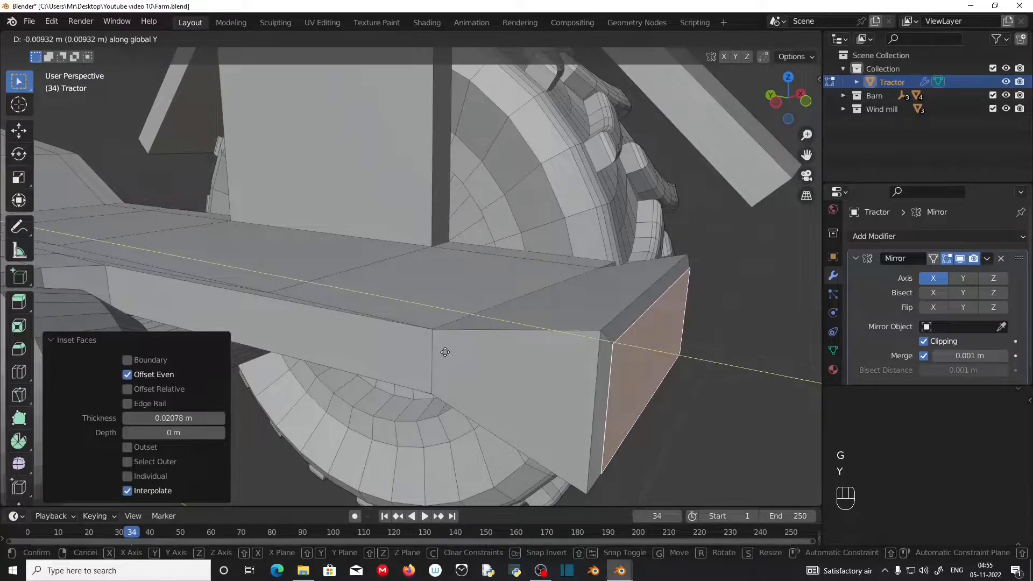
left_click(445, 352)
Step: Inset the protruding rear face again by about 0.022 m
middle_click_drag(446, 357, 511, 392)
key("i")
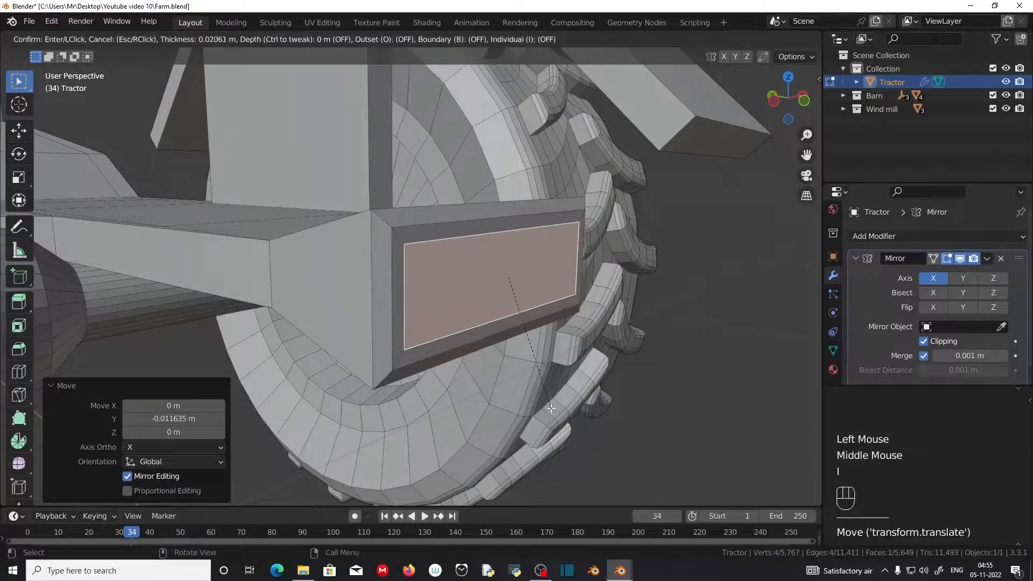
left_click(551, 408)
Step: Extrude the innermost rear face about 0.024 m inward and scale it uniformly to about 0.946
key("e")
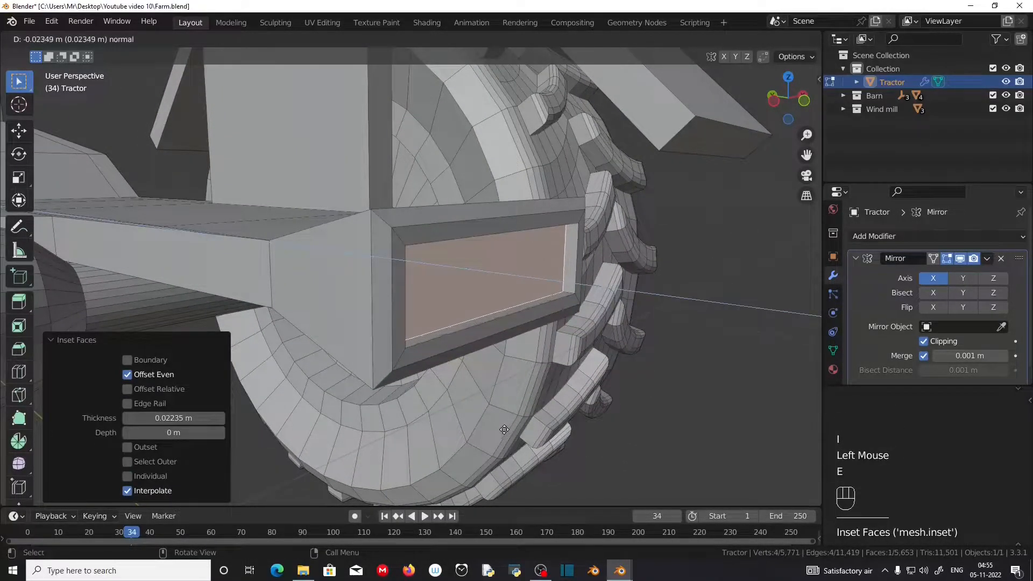
left_click(505, 429)
key("s")
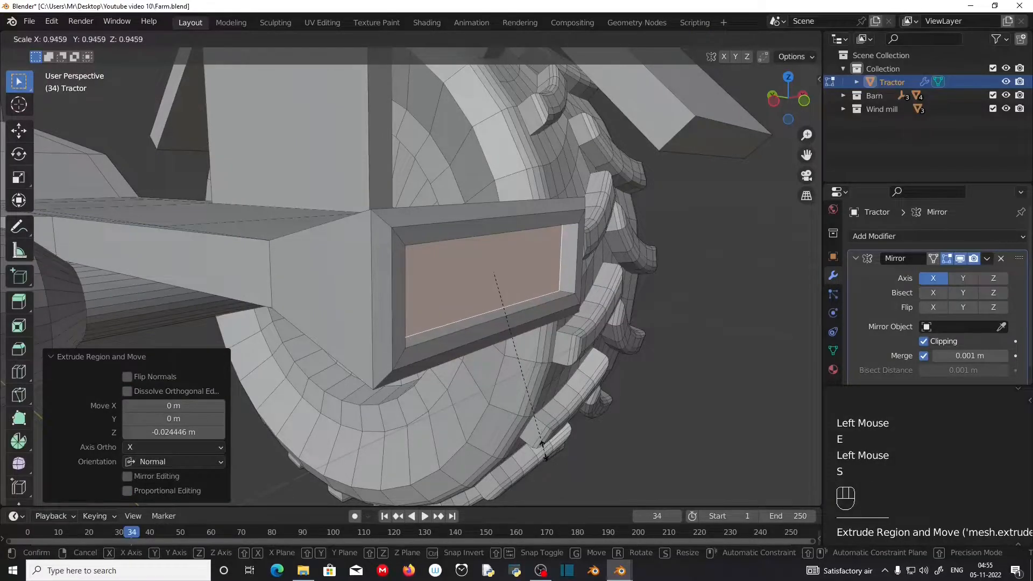
left_click(543, 451)
Step: Extend the selection to the whole rear frame around the recess and scale it to about 0.515 along X
middle_click_drag(544, 451, 434, 450)
scroll(479, 445, "down", 2)
scroll(479, 445, "down", 1)
scroll(435, 451, "down", 1)
scroll(366, 426, "up", 3)
middle_click_drag(366, 427, 381, 413, "shift")
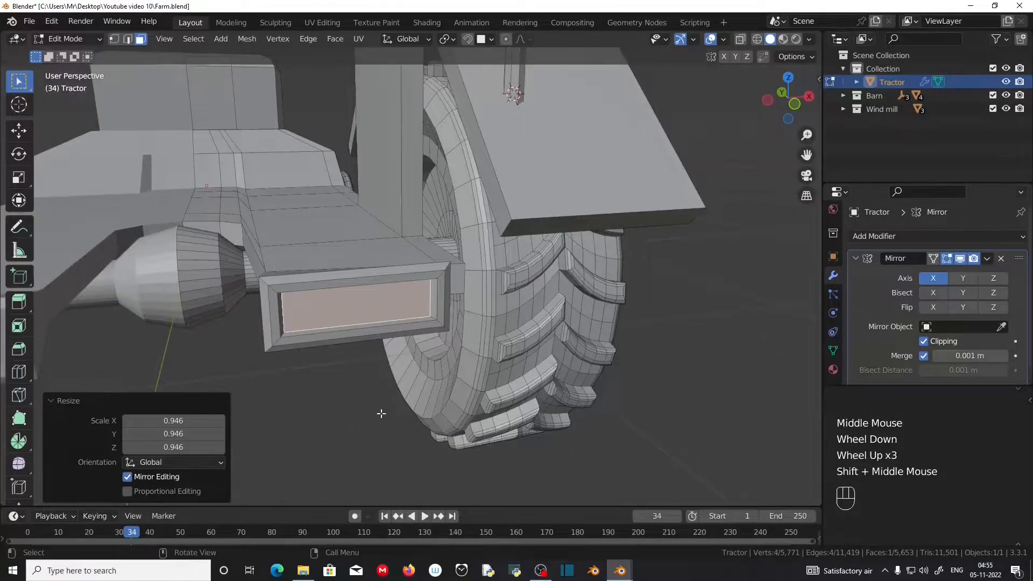
scroll(381, 413, "up", 2)
scroll(381, 413, "down", 1)
key("ctrl")
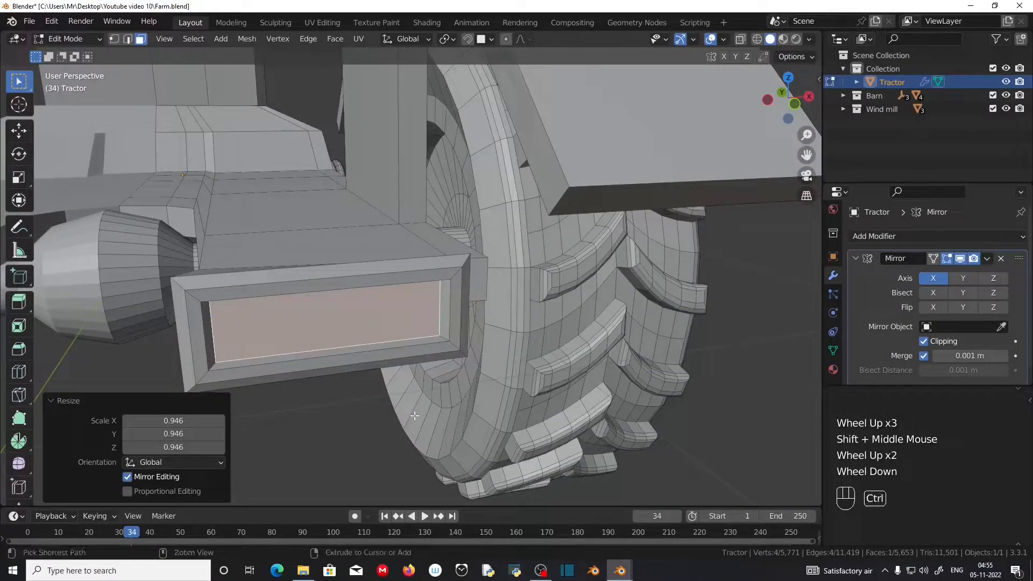
key("ctrl+KP_Add")
key("ctrl+KP_Add")
key("ctrl+KP_Add")
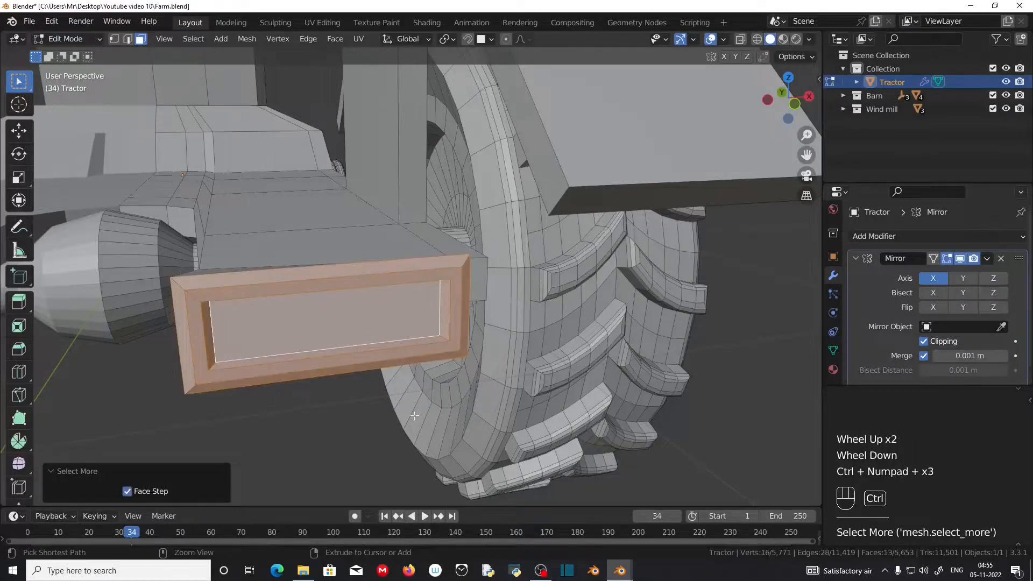
key("ctrl+KP_Subtract")
middle_click_drag(413, 416, 487, 405)
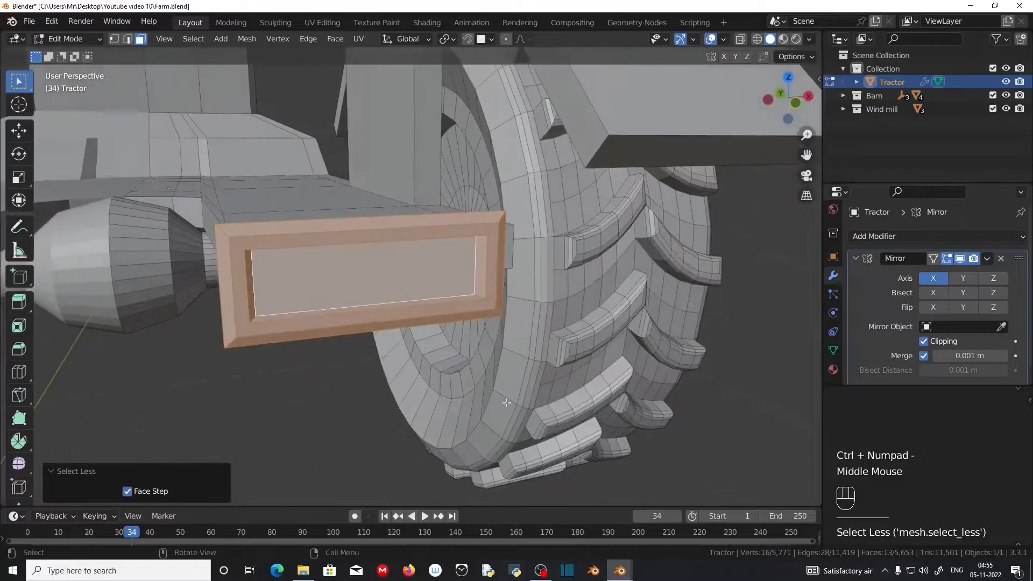
key("s")
key("x")
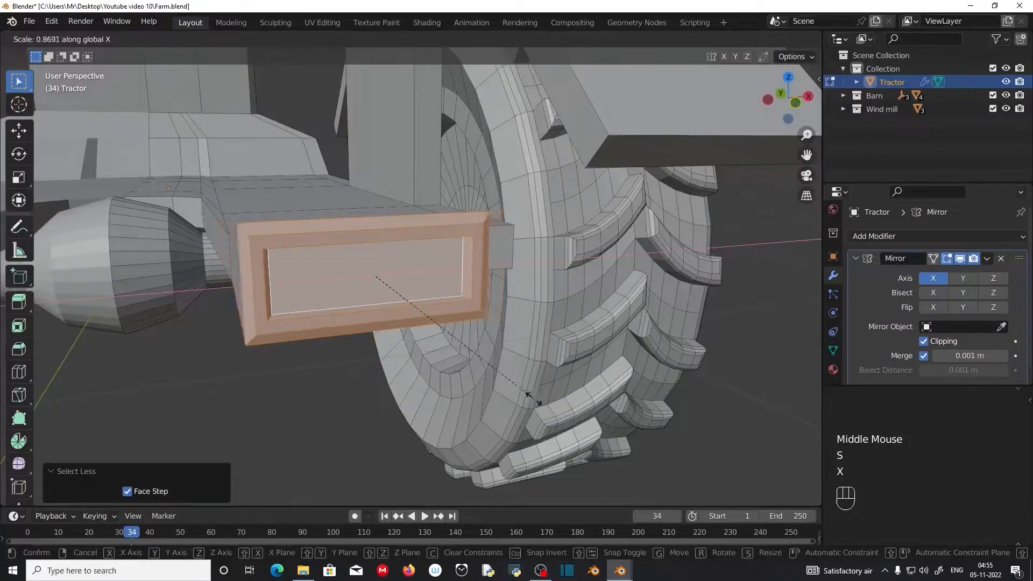
left_click(461, 362)
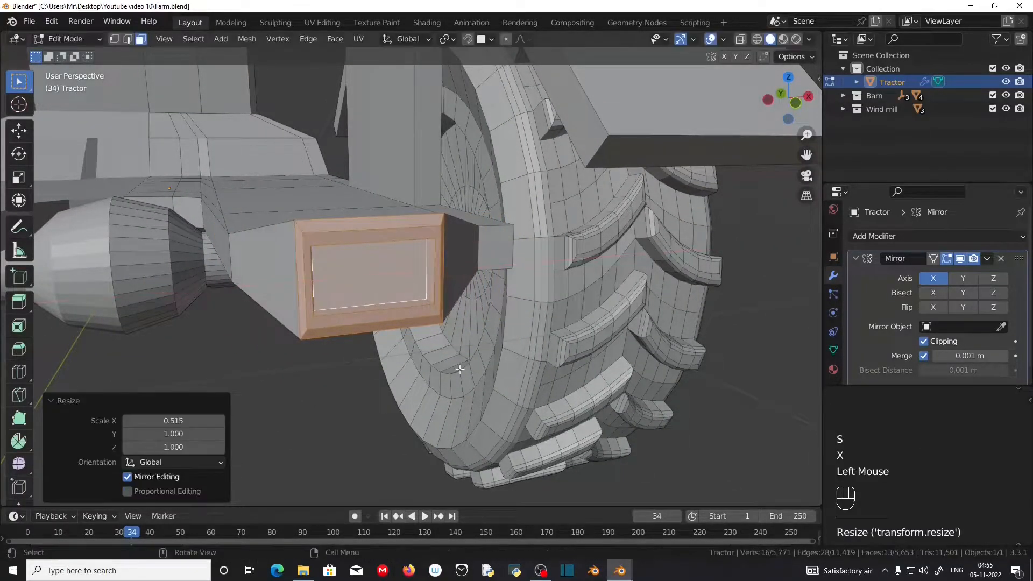
Step: Scale the platform's rear frame to about 0.75 along Z
key("s")
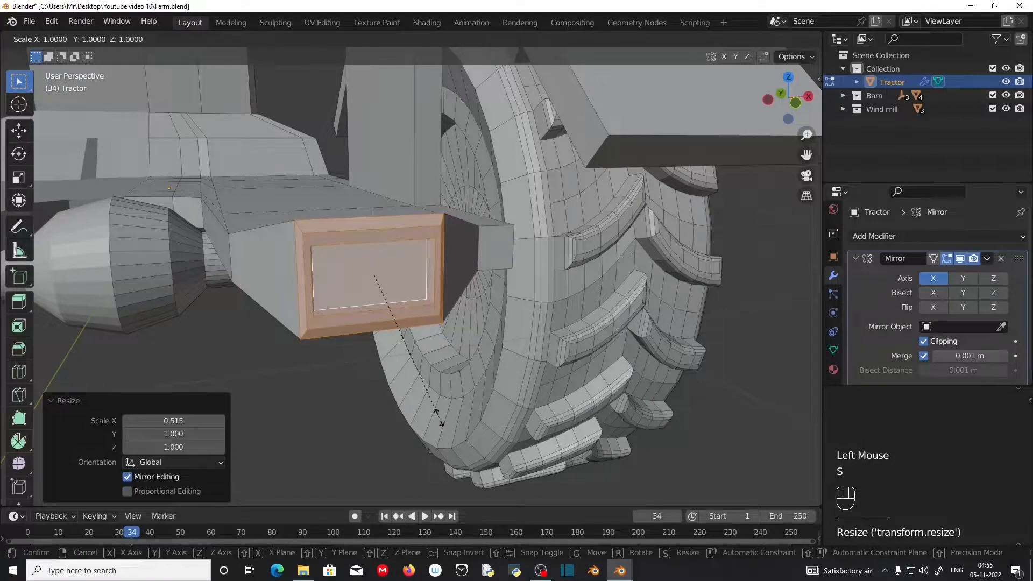
key("z")
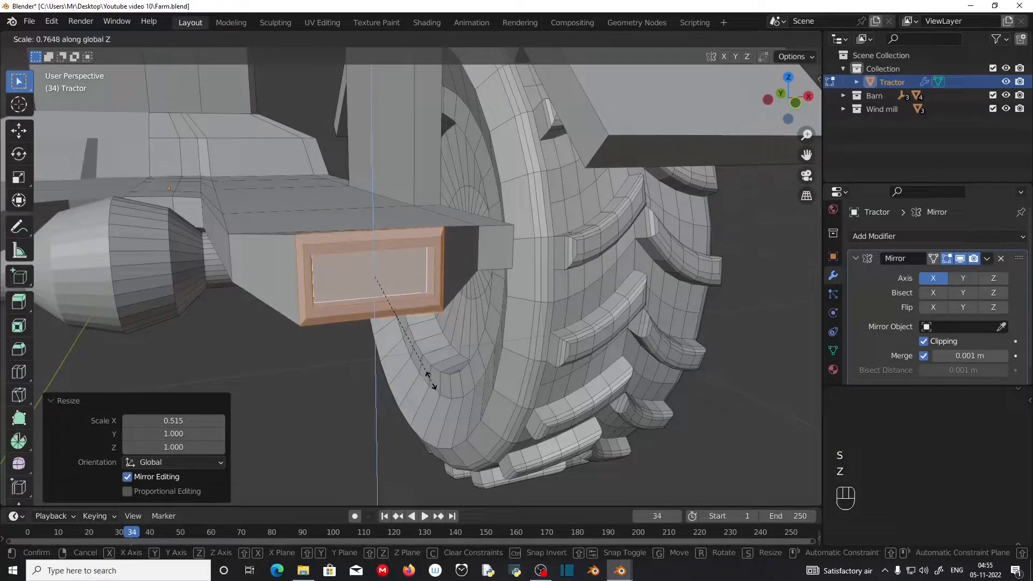
left_click(431, 380)
Step: Place the 3D cursor in the empty space beside the rear wheel and add a UV sphere with 1 m radius there
scroll(452, 425, "down", 2)
middle_click_drag(455, 427, 409, 425)
scroll(370, 269, "up", 1)
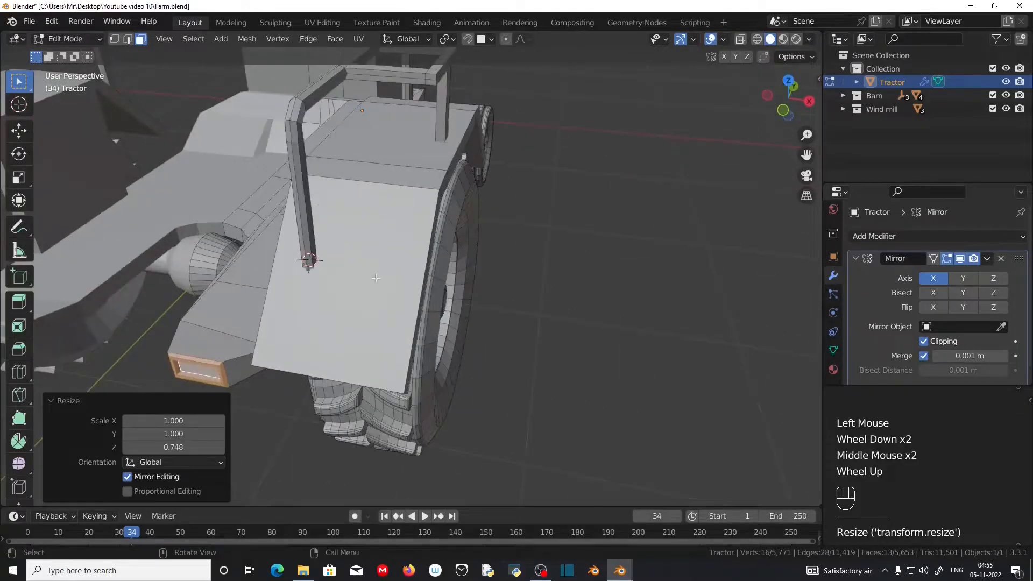
right_click(698, 328, "shift")
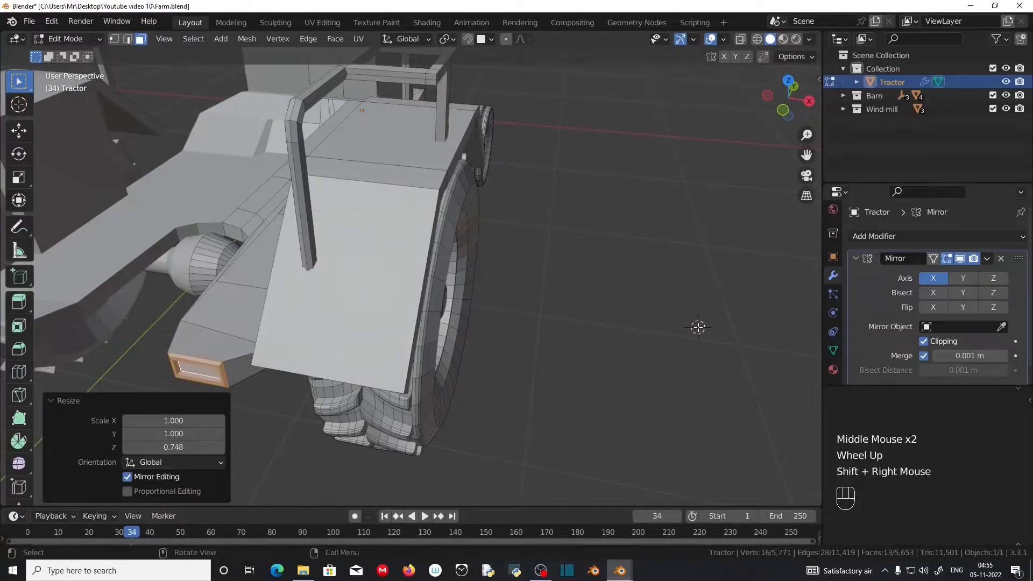
scroll(578, 251, "down", 1)
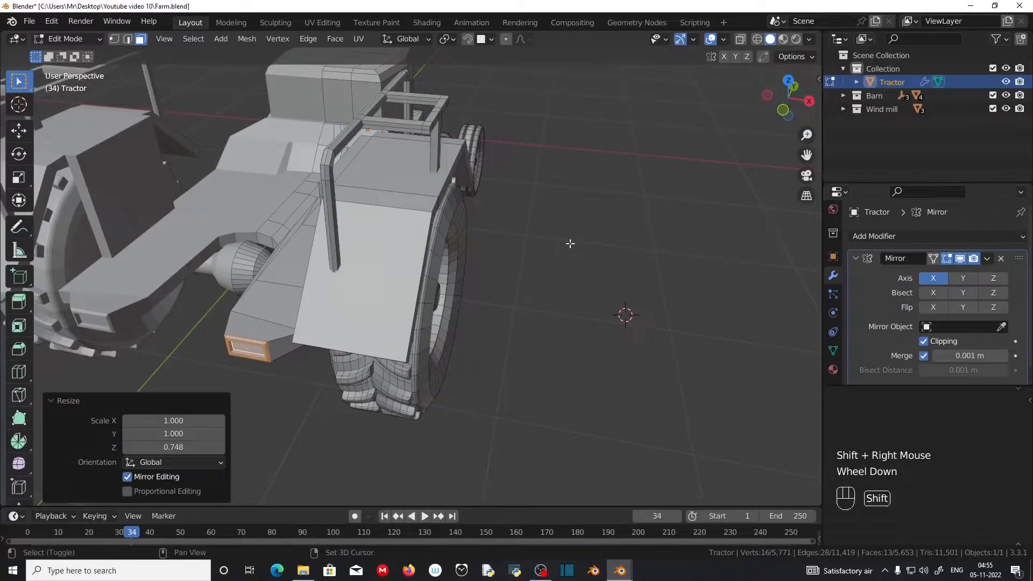
key("shift+a")
left_click(547, 169)
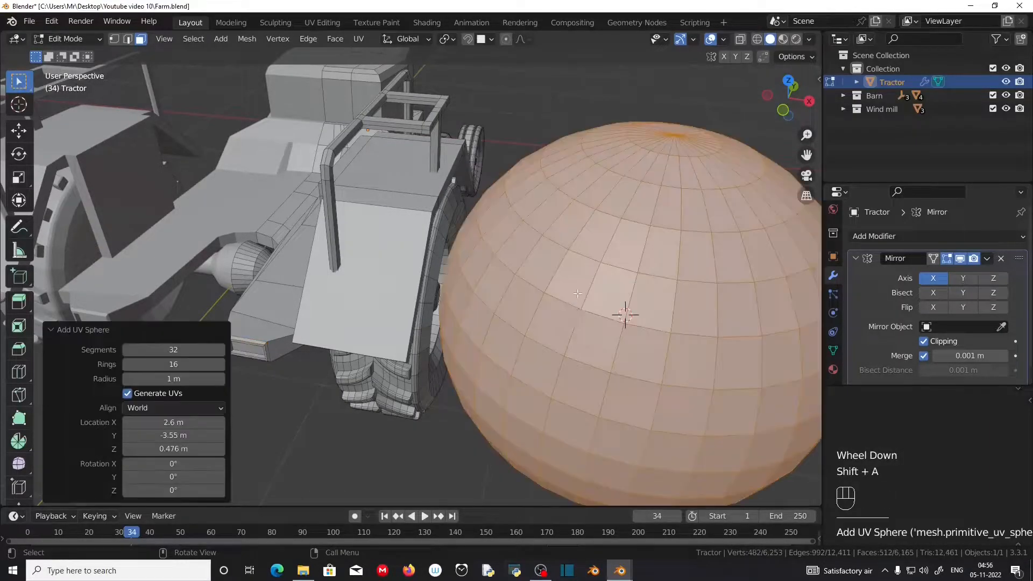
Step: Delete all vertices of the sphere below its equator, working see-through in front view
key("KP_1")
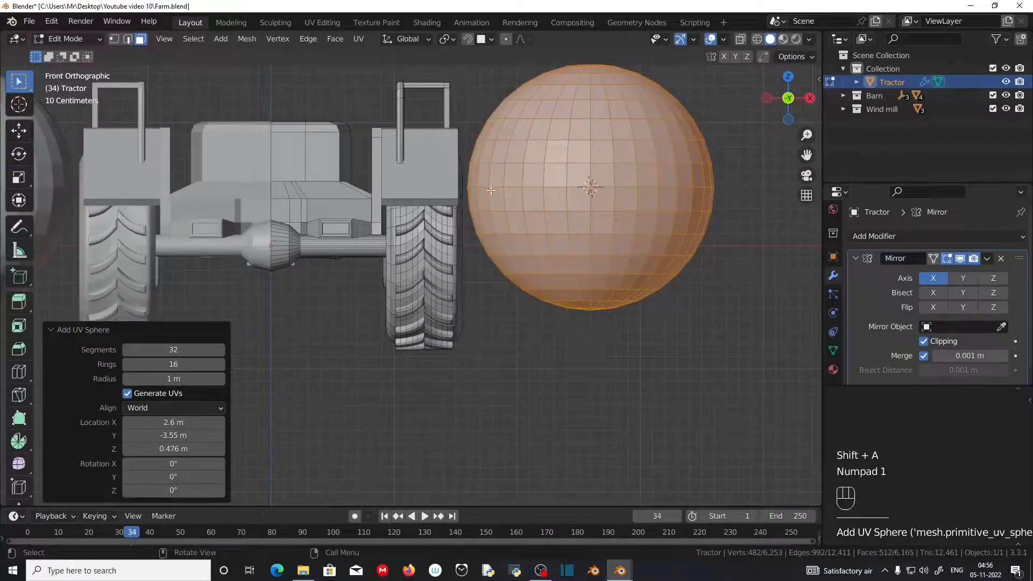
left_click(741, 39)
scroll(673, 222, "up", 1)
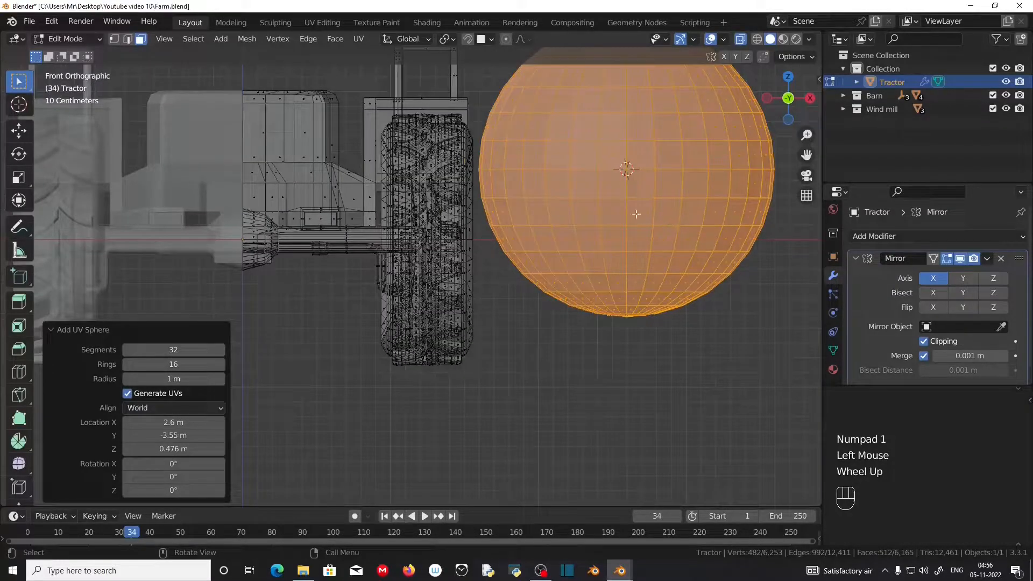
left_click(115, 40)
middle_click_drag(517, 200, 480, 208, "shift")
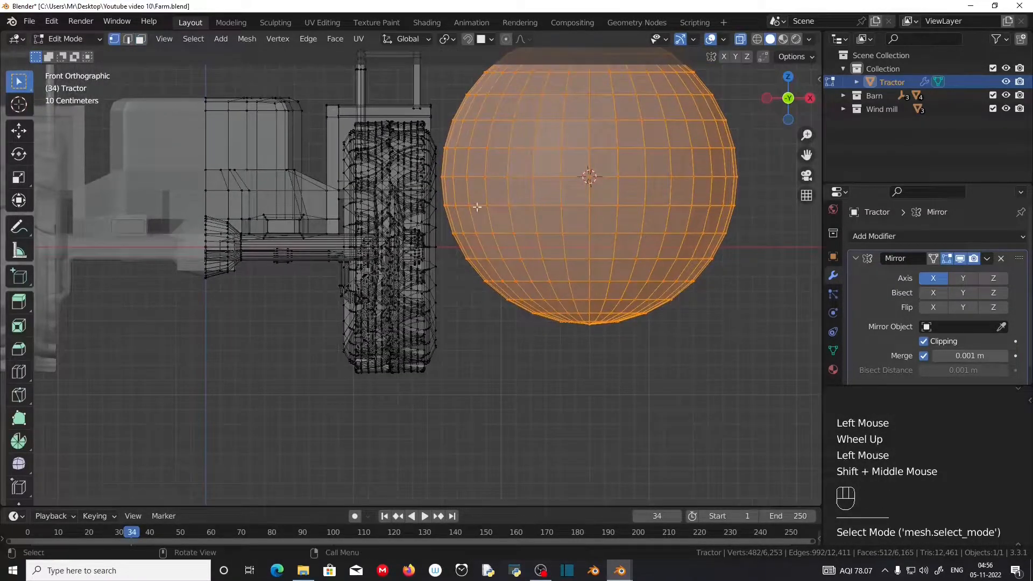
left_click(447, 200)
left_click_drag(447, 201, 751, 370)
scroll(618, 198, "down", 1)
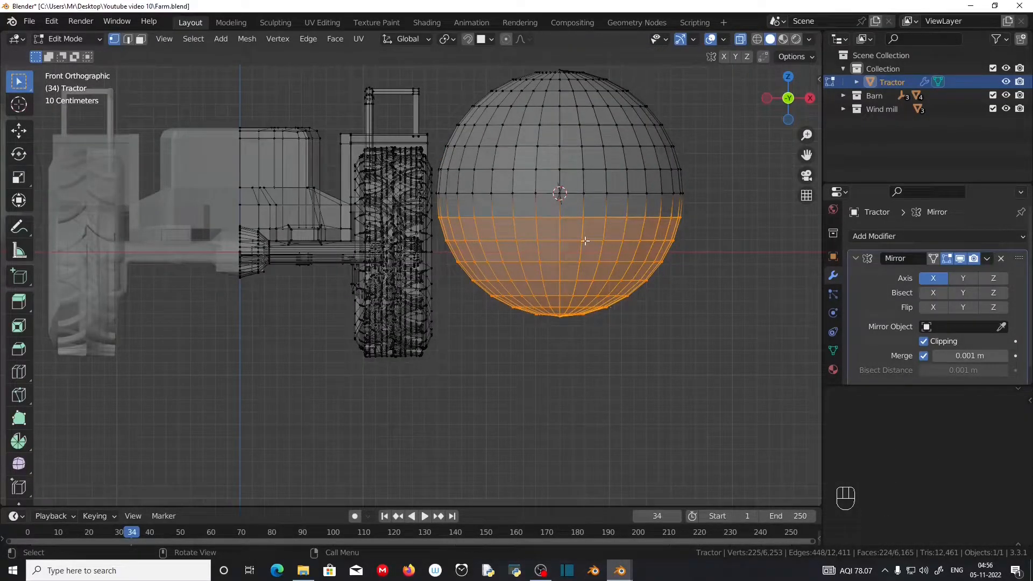
key("x")
left_click(567, 214)
Step: Fill the open bottom rim of the hemisphere with a single face
scroll(601, 291, "up", 1)
scroll(601, 291, "up", 1)
scroll(608, 280, "down", 1)
middle_click_drag(614, 272, 548, 314, "shift")
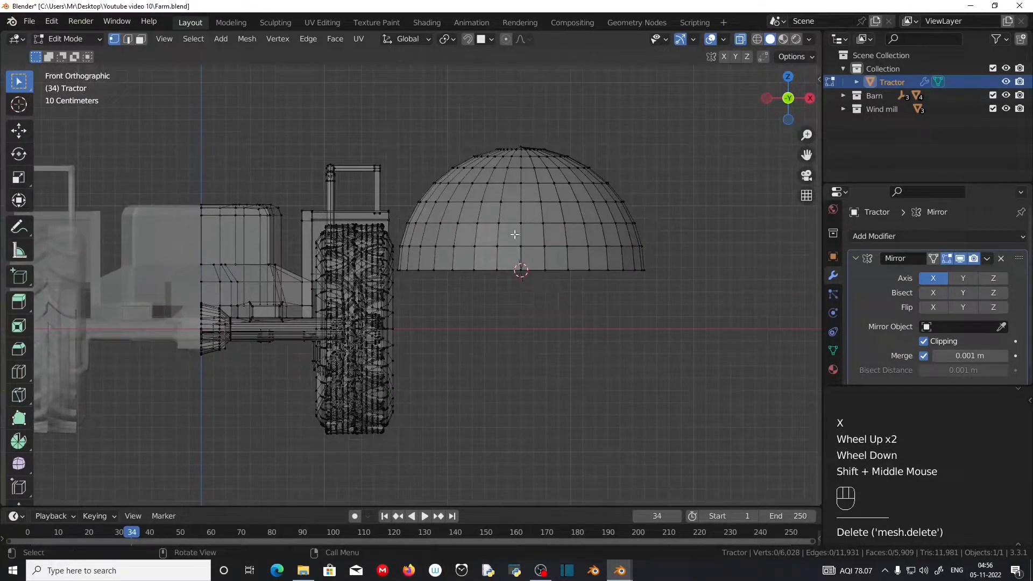
left_click(740, 38)
scroll(634, 302, "up", 1)
middle_click_drag(634, 302, 628, 333)
left_click(127, 40)
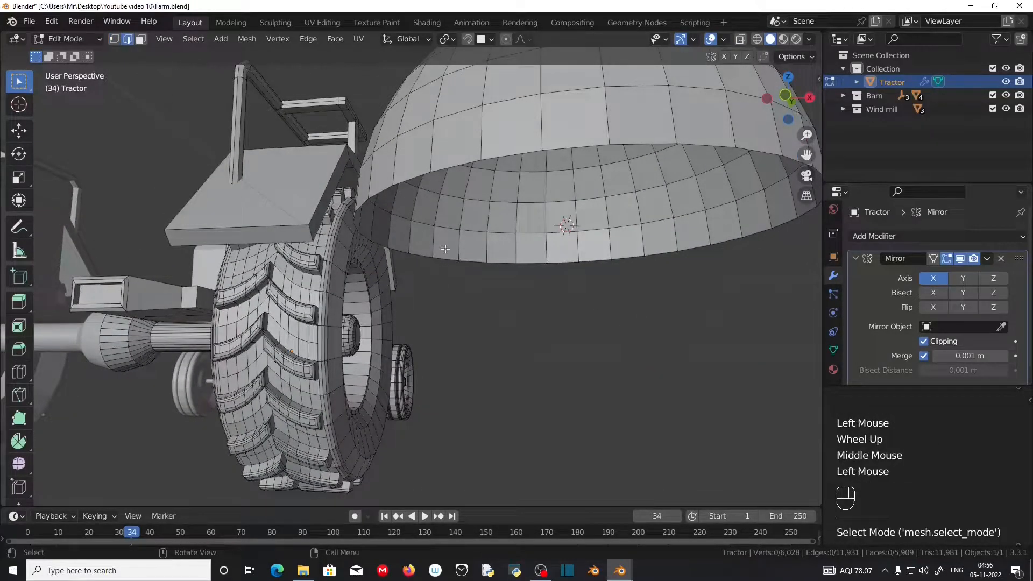
left_click(480, 261, "alt")
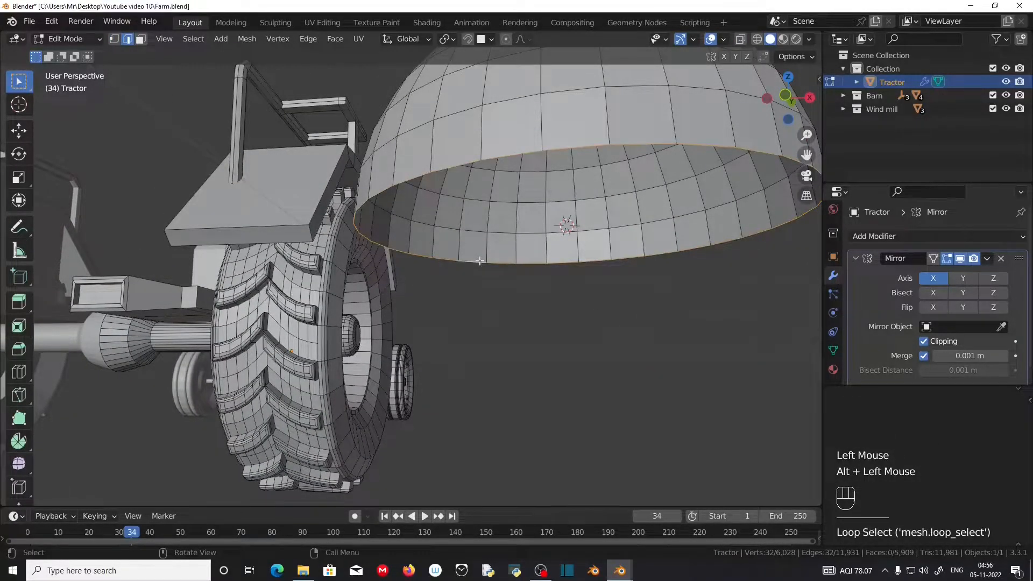
scroll(530, 304, "down", 2)
key("f")
Step: Select the whole linked hemisphere and scale it uniformly to about 0.142
middle_click_drag(539, 257, 537, 301)
scroll(532, 280, "down", 1)
scroll(533, 280, "down", 1)
scroll(537, 307, "up", 1)
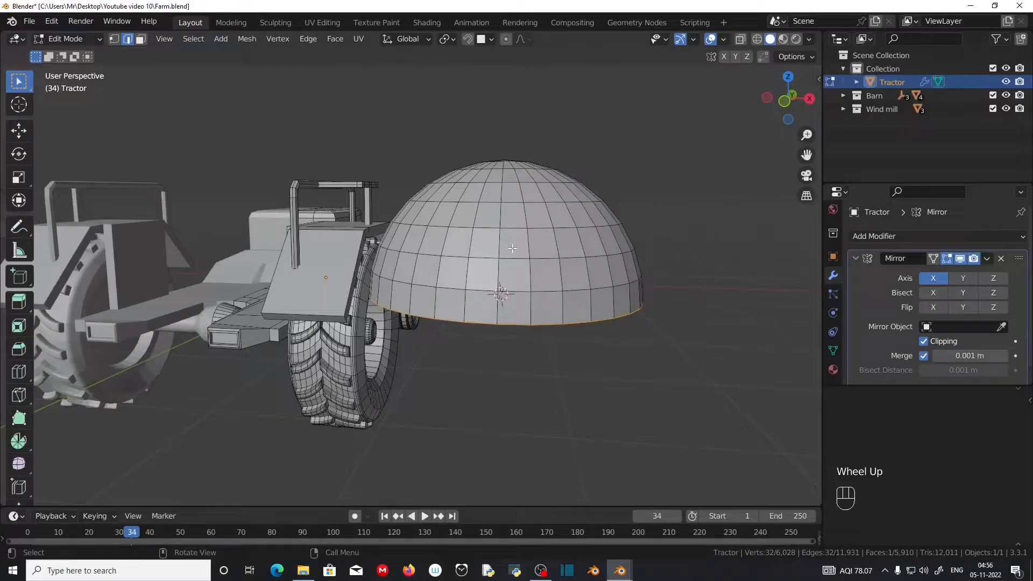
key("l")
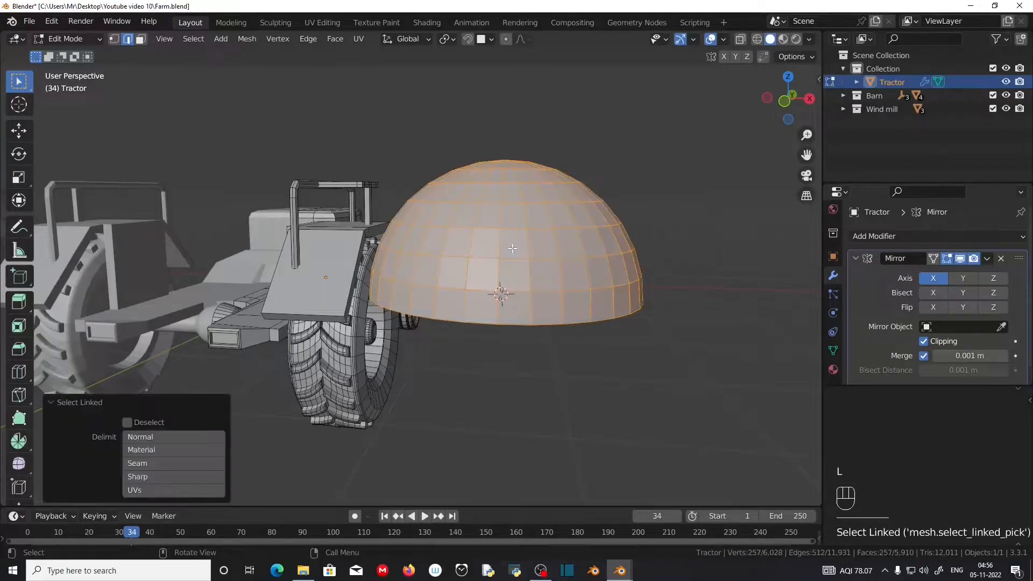
scroll(530, 331, "down", 1)
middle_click_drag(531, 331, 671, 436)
scroll(513, 399, "up", 1)
key("s")
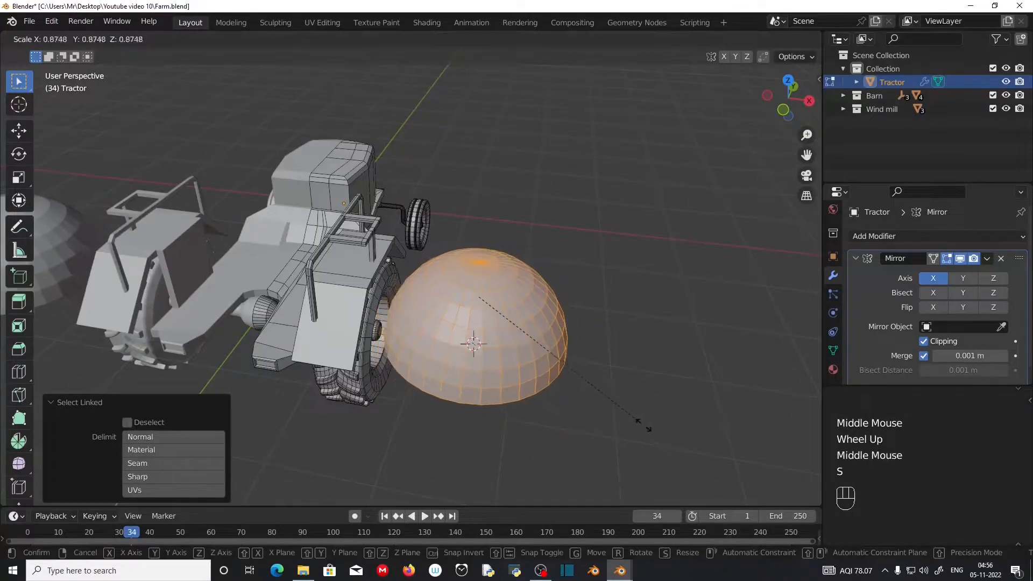
left_click(508, 310)
Step: Rotate the small hemisphere by -90° about the global X axis
scroll(573, 389, "up", 2)
key("r")
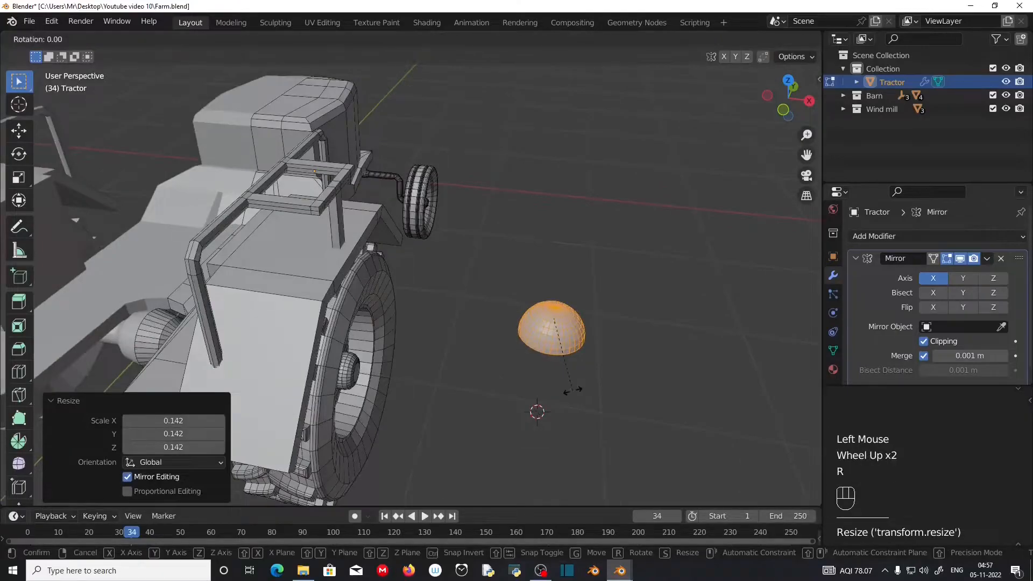
key("x")
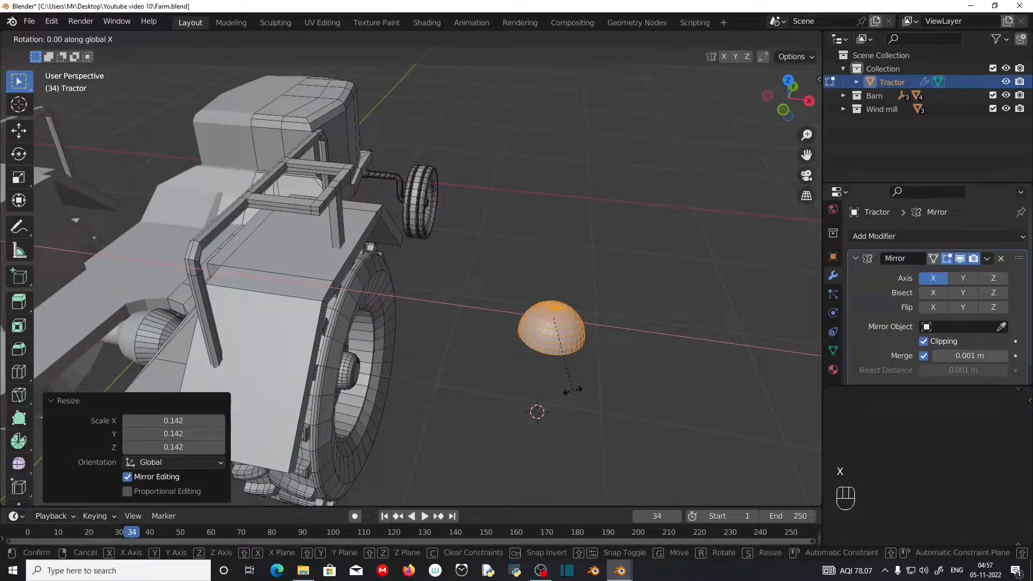
key("KP_0")
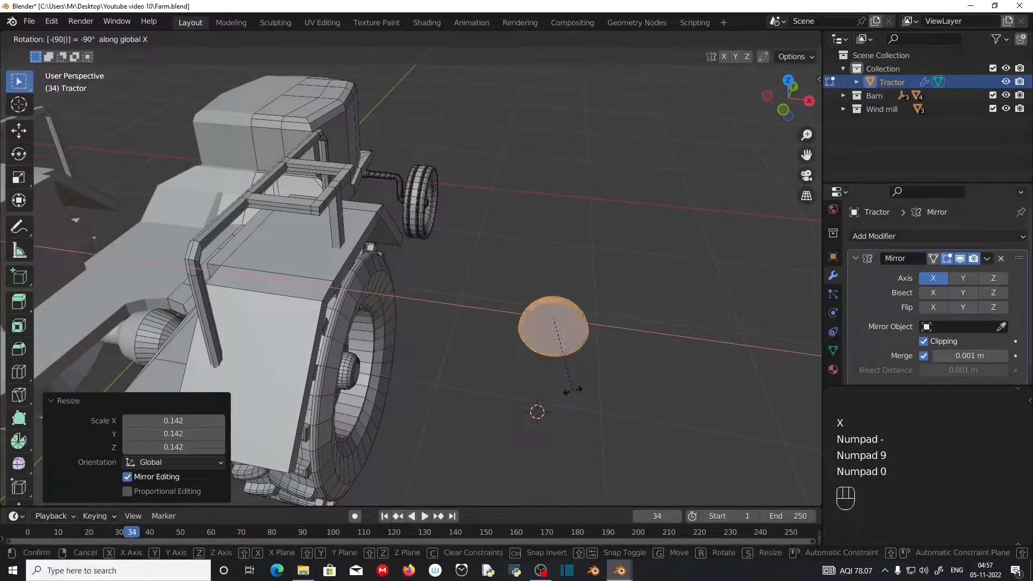
key("KP_Enter")
Step: Select a patch of 12 neighbouring faces on the lower part of the hemisphere's domed side
middle_click_drag(573, 390, 461, 362)
scroll(348, 353, "up", 3)
scroll(571, 374, "up", 3)
middle_click_drag(349, 353, 498, 389, "shift")
middle_click_drag(393, 333, 436, 375, "shift")
middle_click_drag(436, 374, 479, 382, "shift")
scroll(476, 385, "up", 1)
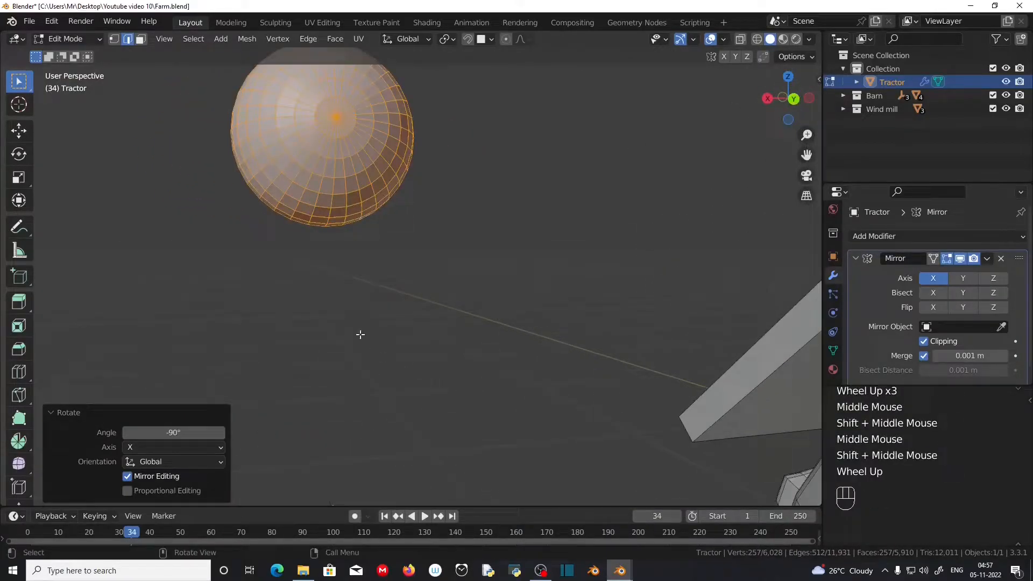
left_click(140, 39)
left_click_drag(324, 187, 357, 210)
middle_click_drag(357, 210, 301, 152)
left_click(300, 150, "shift")
middle_click_drag(361, 237, 392, 300, "shift")
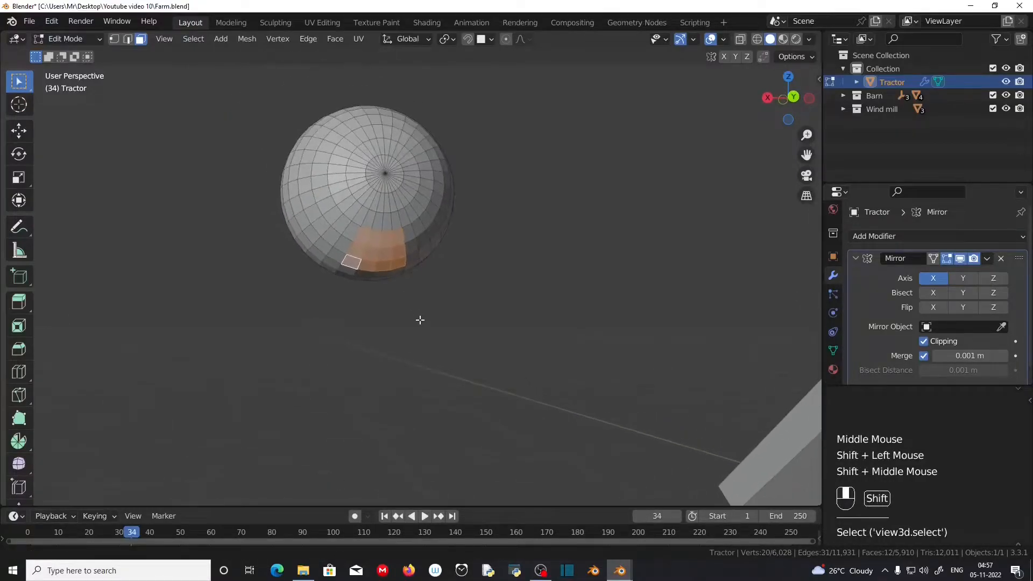
scroll(422, 333, "up", 2)
mouse_move(421, 333)
middle_mouse_down()
mouse_move(421, 357)
mouse_move(433, 357)
mouse_move(429, 351)
middle_mouse_up()
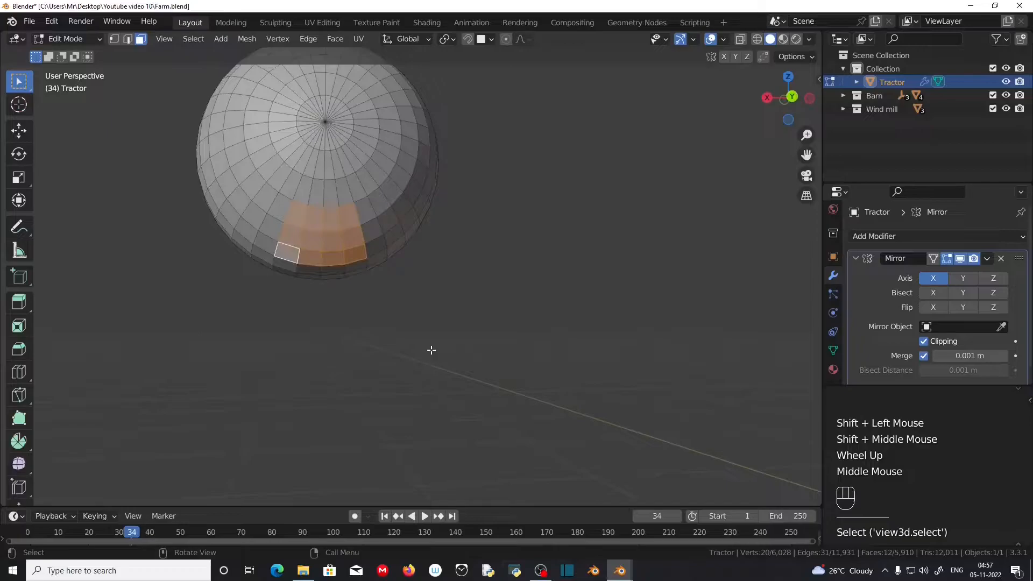
Step: Search the add-on preferences for "loop" and check whether the LoopTools add-on is enabled
left_click(50, 22)
left_click(80, 212)
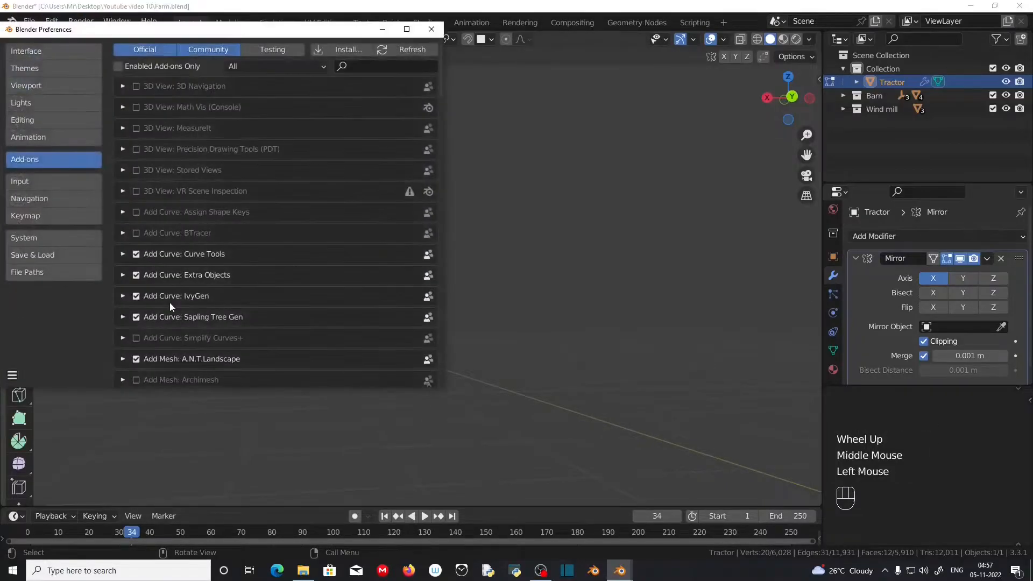
type("lo")
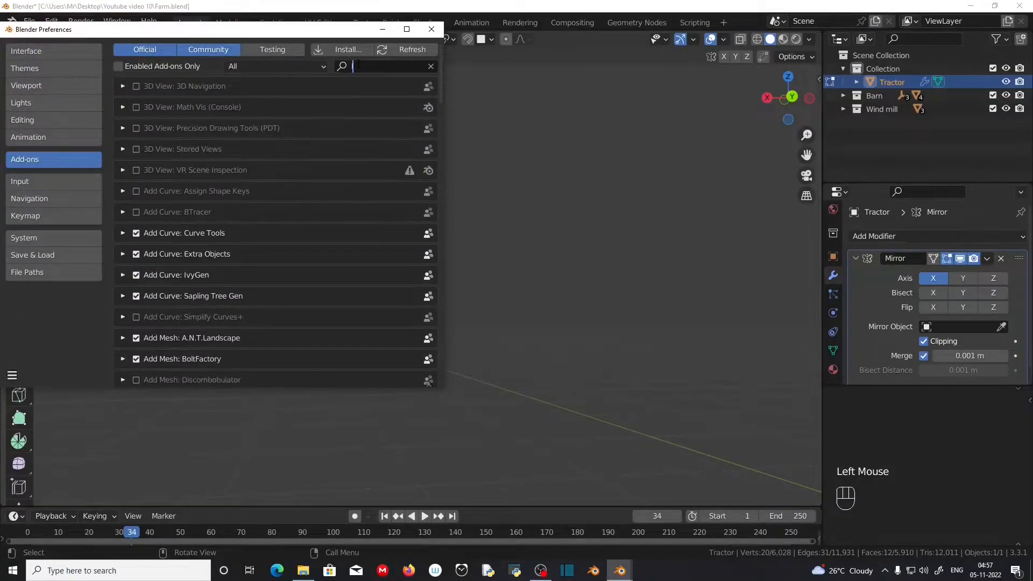
type("op")
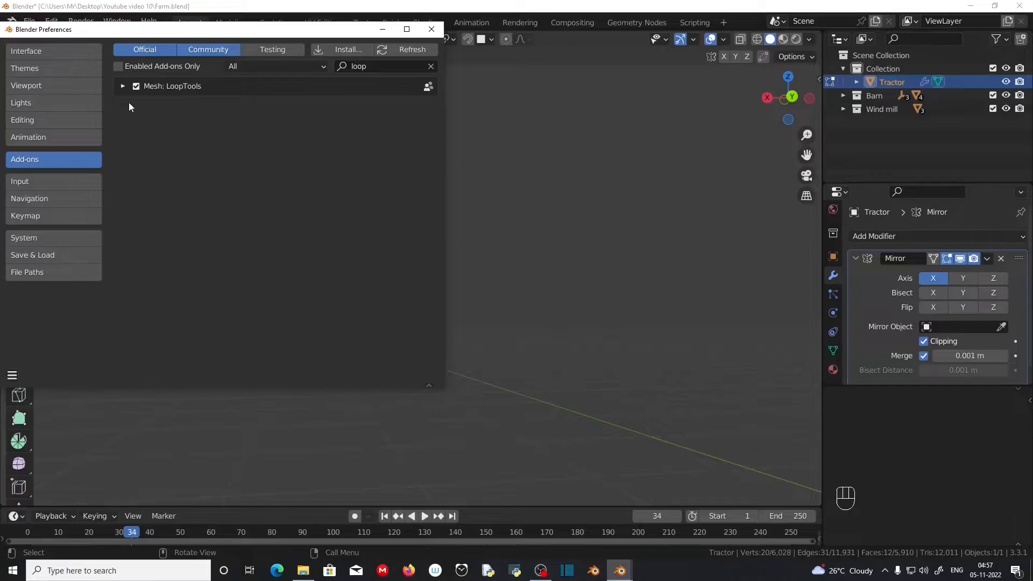
left_click(123, 87)
left_click(123, 86)
left_click(432, 29)
Step: Reshape the selected patch of hemisphere faces into a circle with the LoopTools Circle operation
scroll(353, 272, "up", 2)
right_click(291, 173)
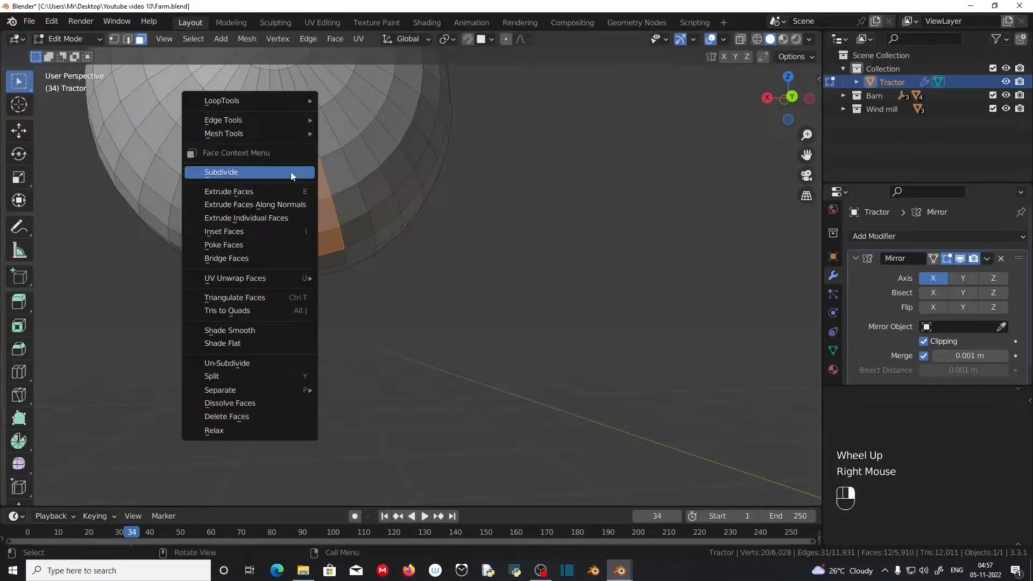
mouse_move(259, 101)
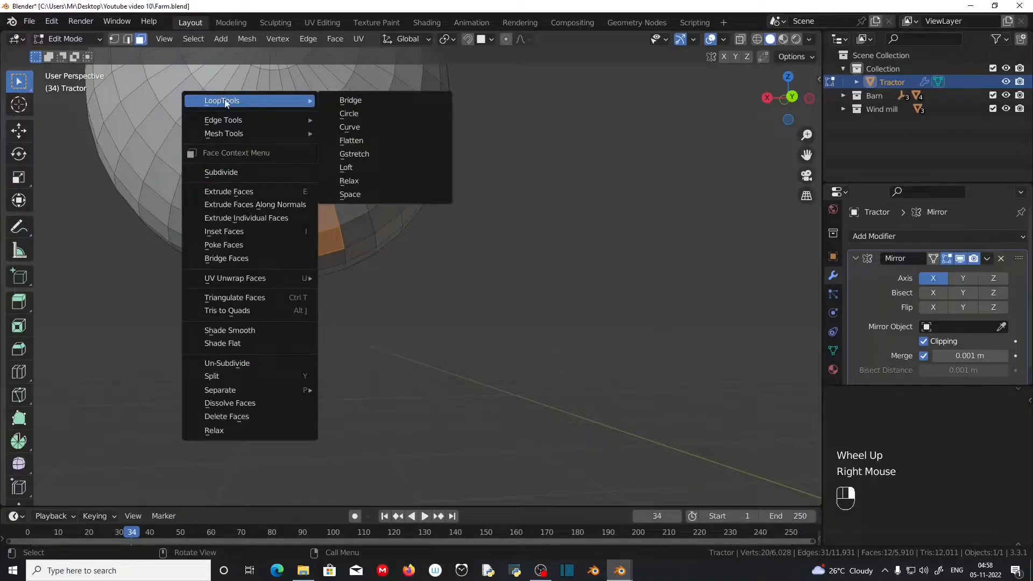
left_click(359, 116)
Step: Extrude the circular face patch about 0.187 m along its normal to form the lamp's stem
middle_click_drag(358, 230, 323, 304)
scroll(337, 304, "down", 2)
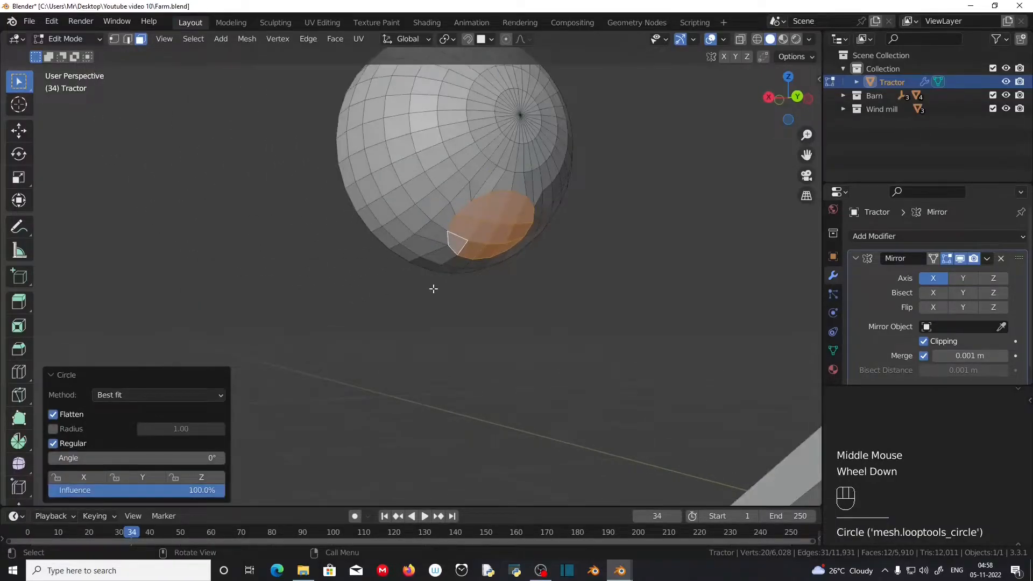
key("e")
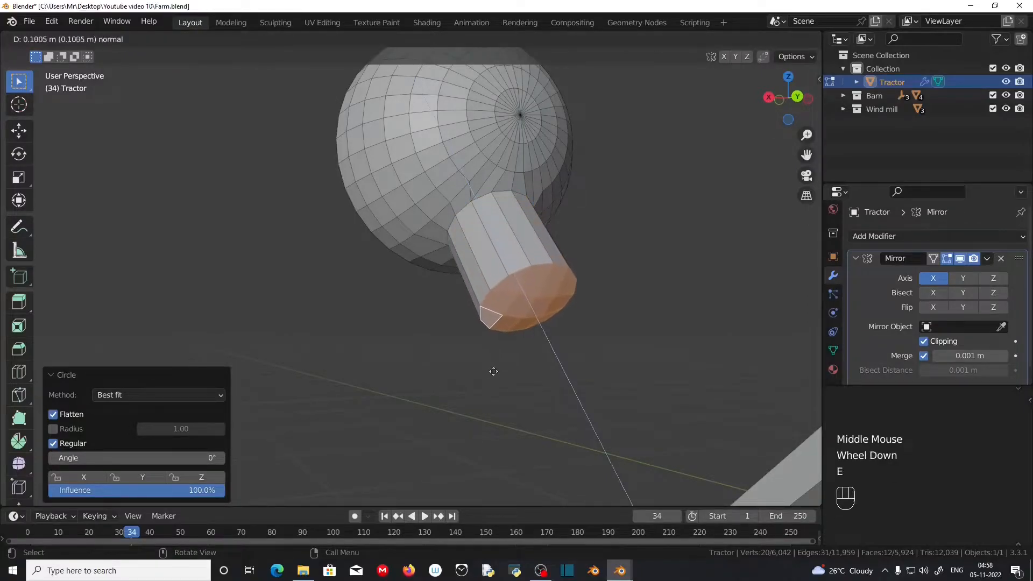
left_click(506, 439)
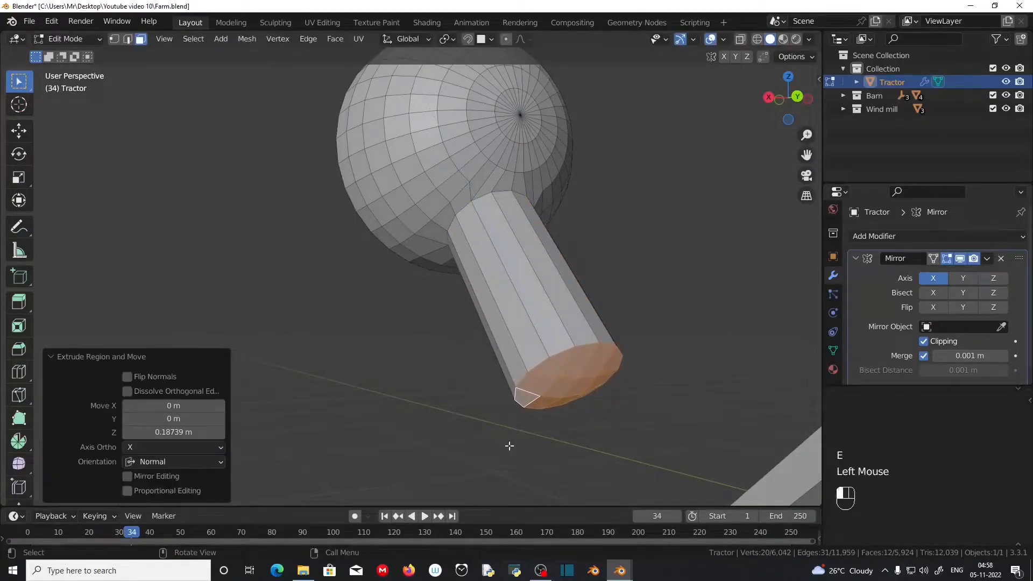
Step: Select the whole linked lamp and move it about -1.33 m along X and -0.28 m along Y over the rear fender slope
scroll(505, 437, "down", 1)
middle_click_drag(505, 437, 645, 423)
scroll(550, 419, "down", 1)
left_click(545, 246)
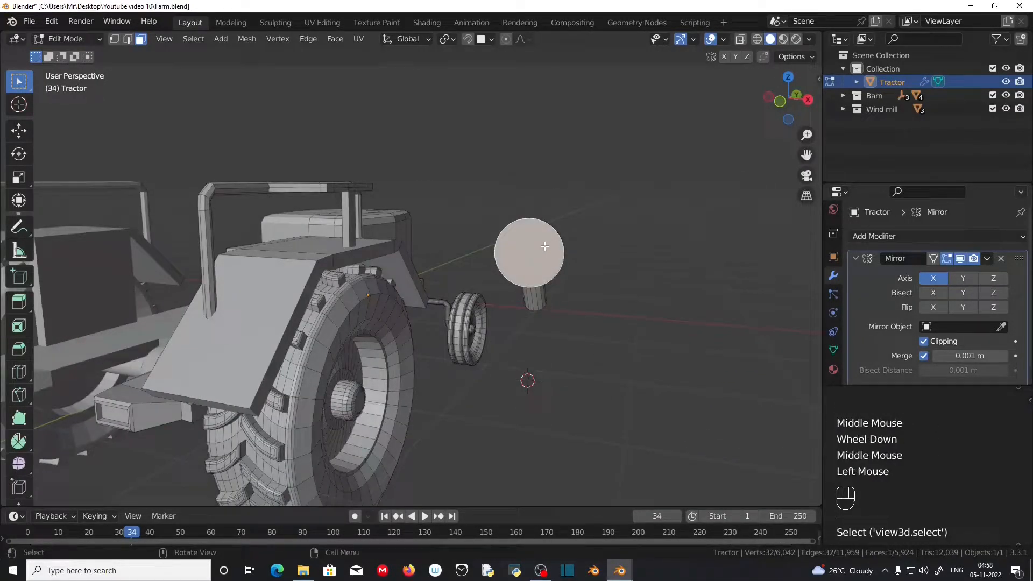
key("l")
key("KP_7")
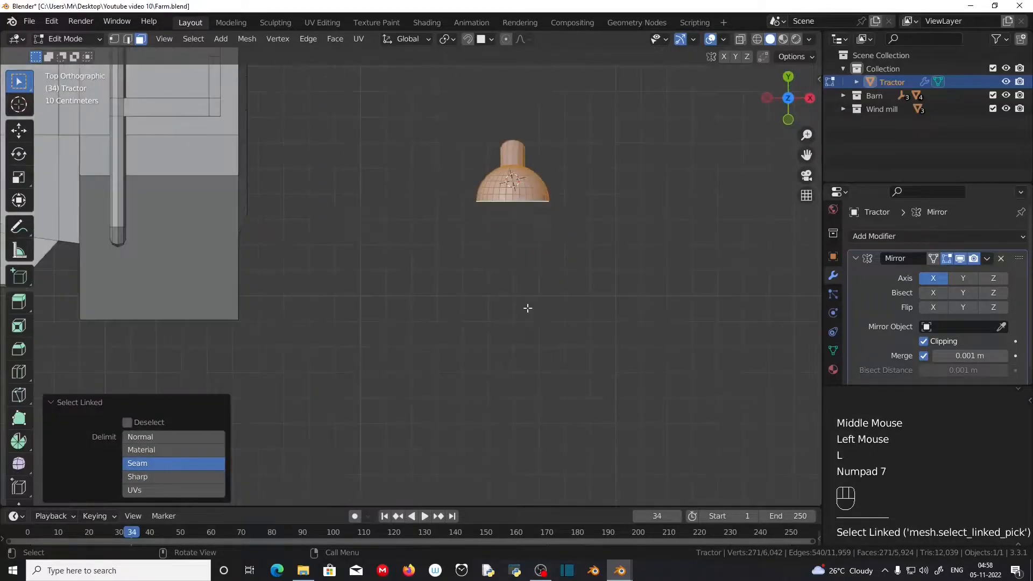
key("g")
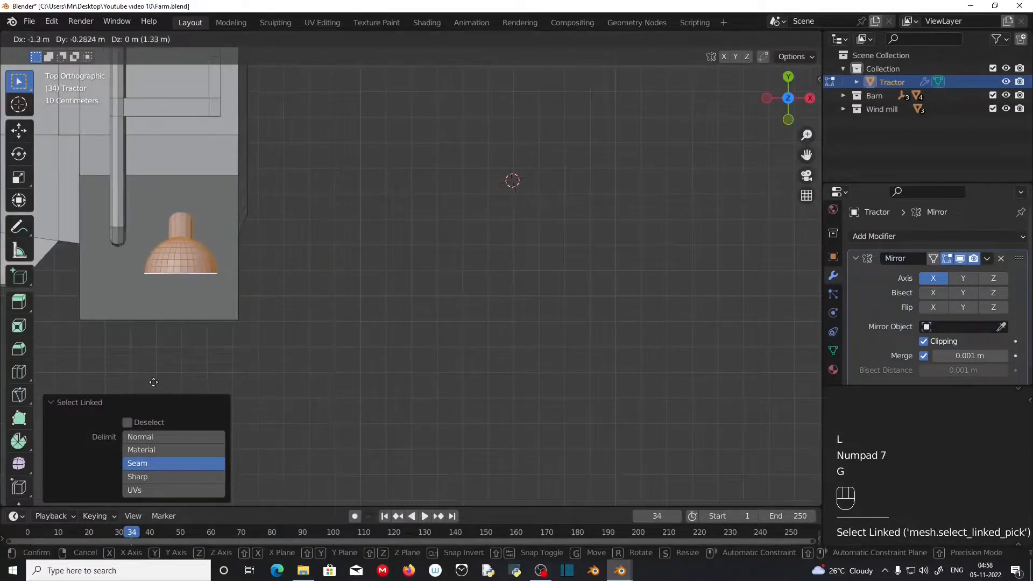
left_click(147, 382)
Step: Move the lamp about 0.03 m along Y and -0.027 m along Z so its stem meets the fender slope
middle_click_drag(147, 382, 426, 323)
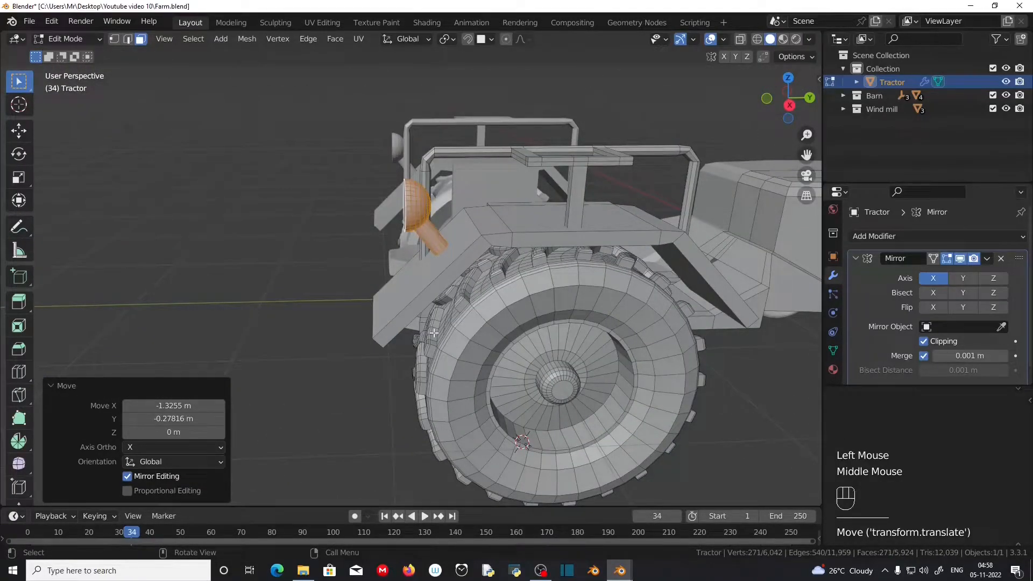
key("KP_3")
key("g")
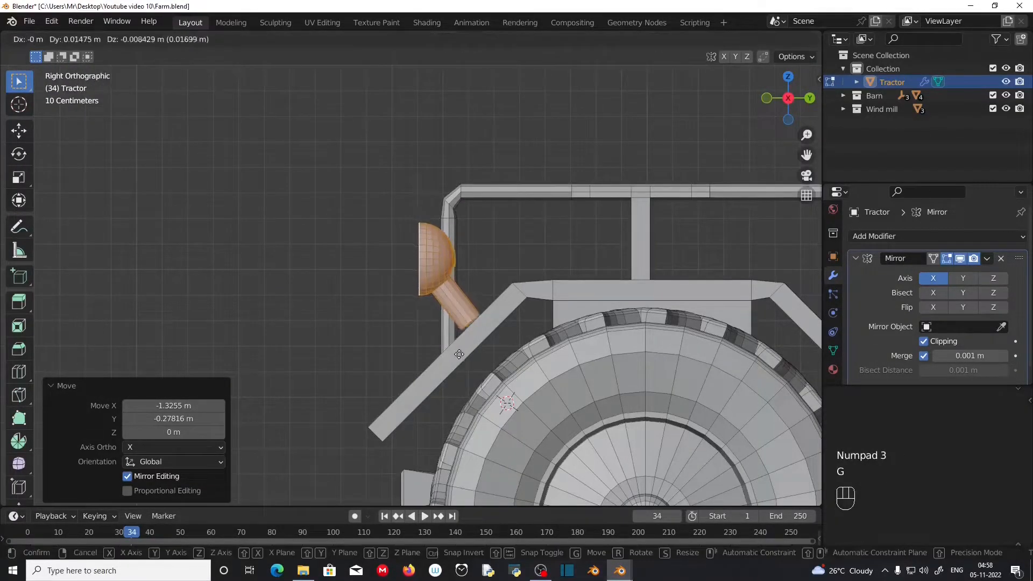
left_click(463, 359)
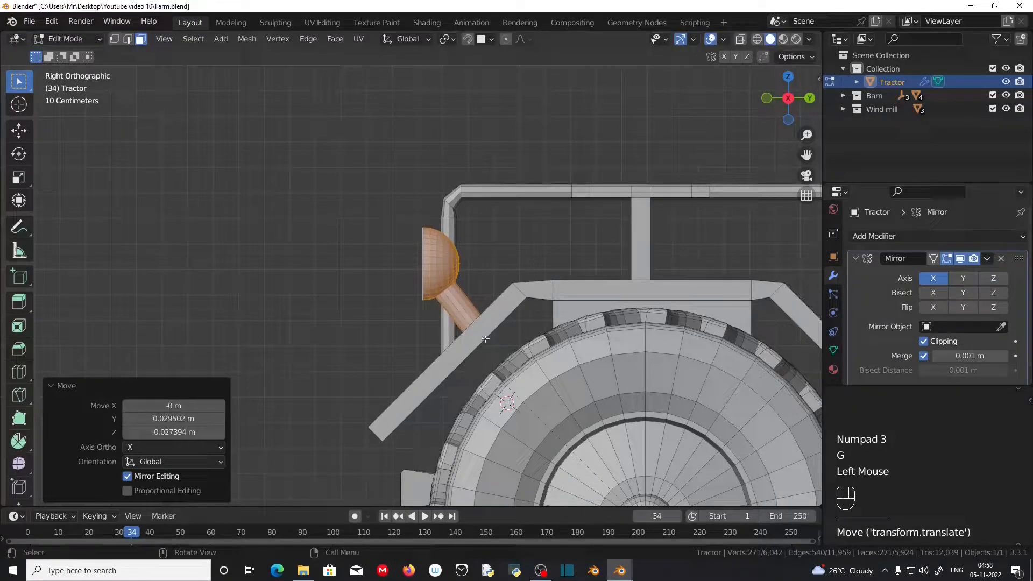
Step: Scale the lamp uniformly to about 0.822 and reseat it on the fender, about 0.017 m along Y and -0.051 m along Z
key("s")
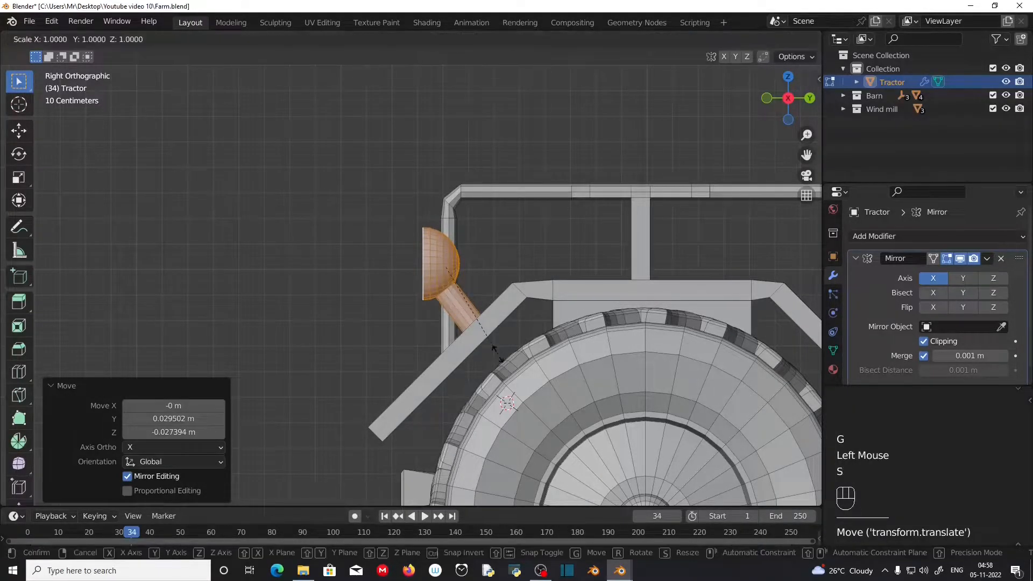
left_click(466, 338)
key("g")
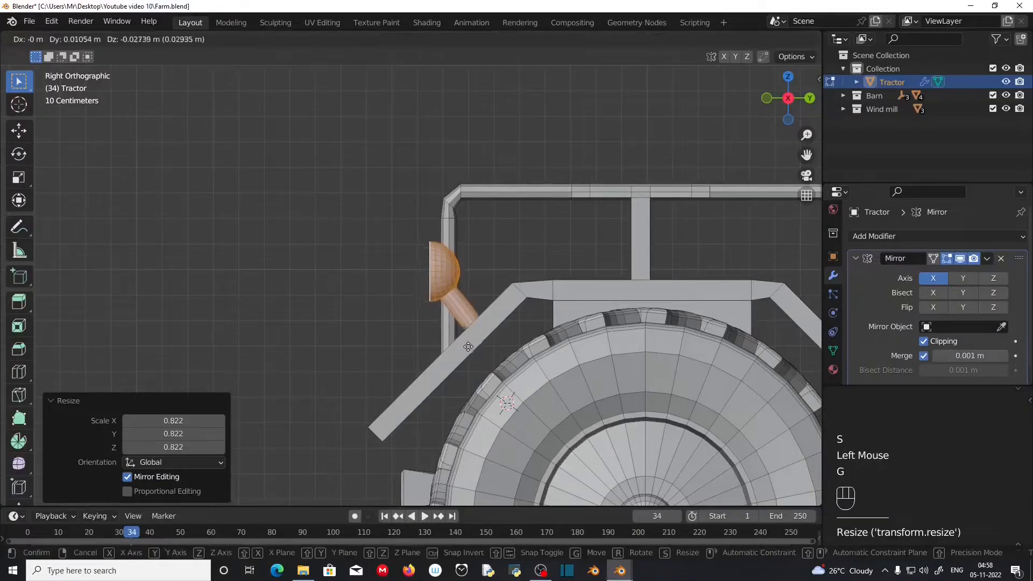
left_click(467, 350)
Step: Duplicate the lamp and place the copy about 1.44 m along Y and 0.038 m along Z, above the front fender slope
middle_click_drag(467, 350, 518, 413)
scroll(322, 376, "down", 5)
middle_click_drag(323, 376, 404, 326)
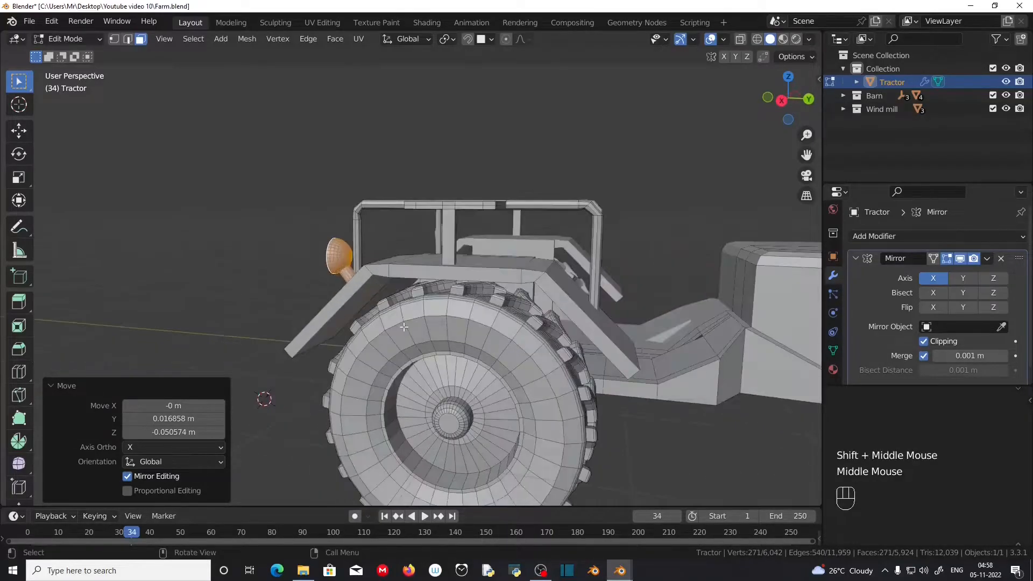
key("KP_3")
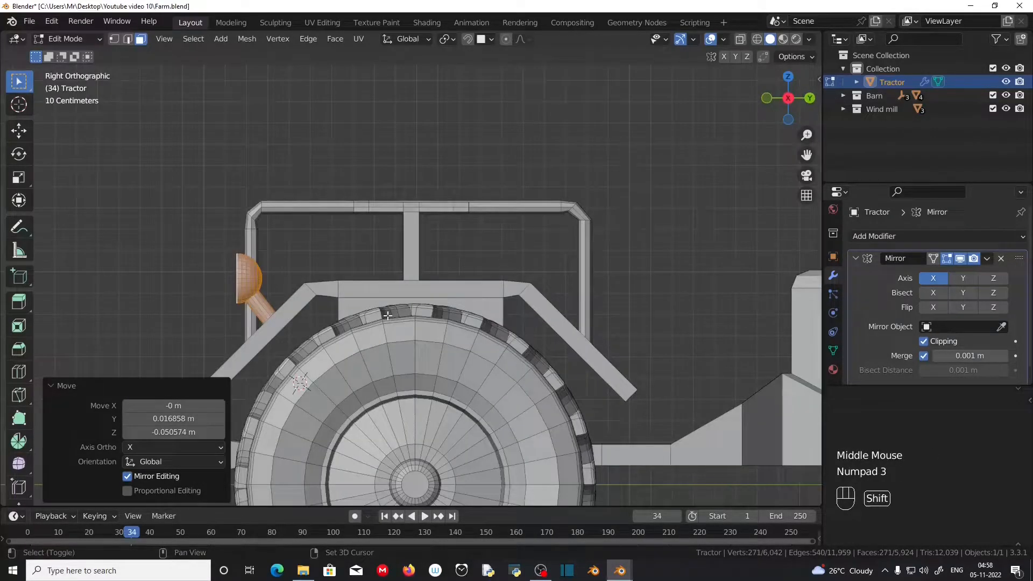
key("shift+d")
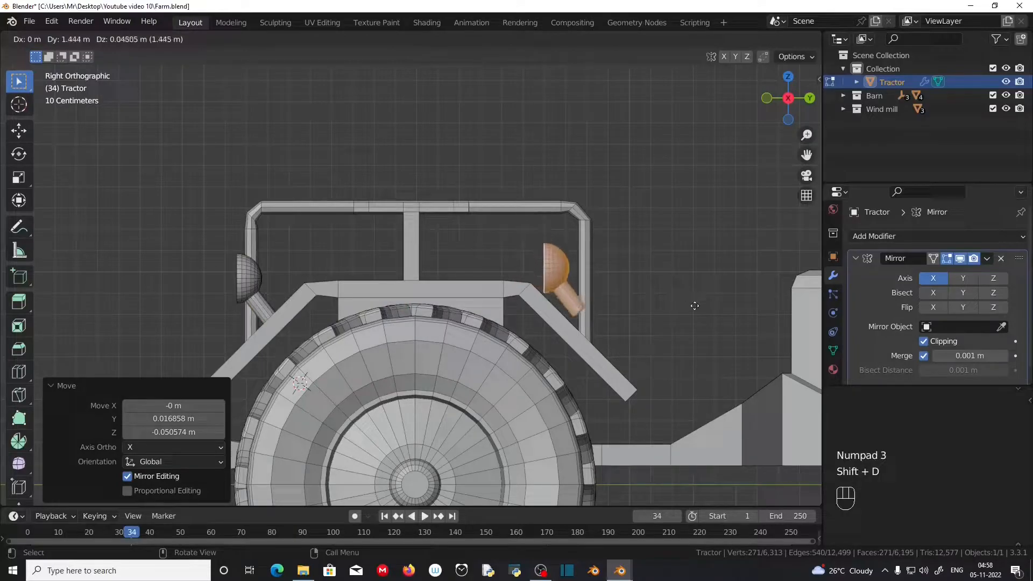
left_click(694, 307)
Step: Rotate the duplicated lamp by 180° about the global Z axis
key("r")
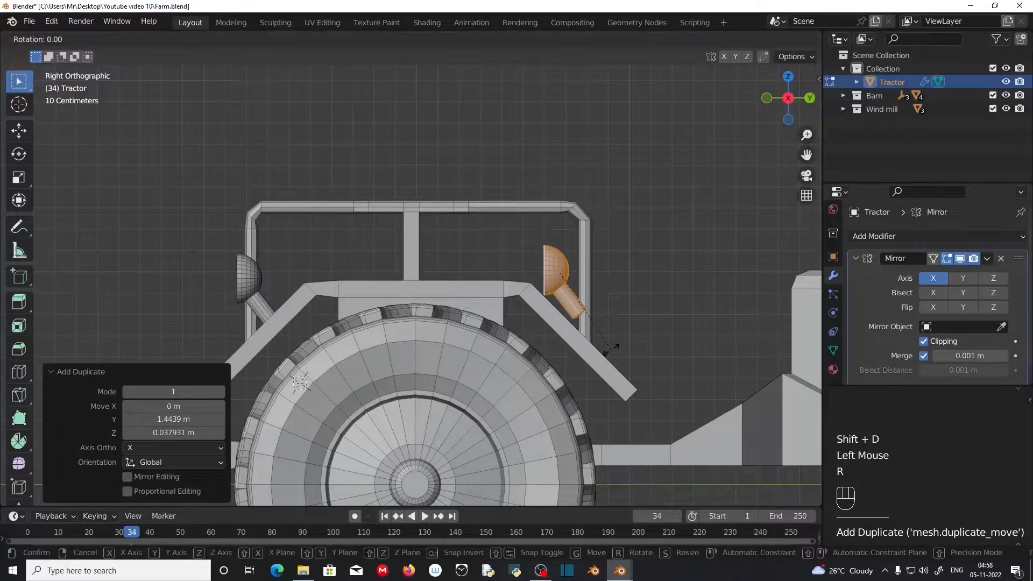
type("z")
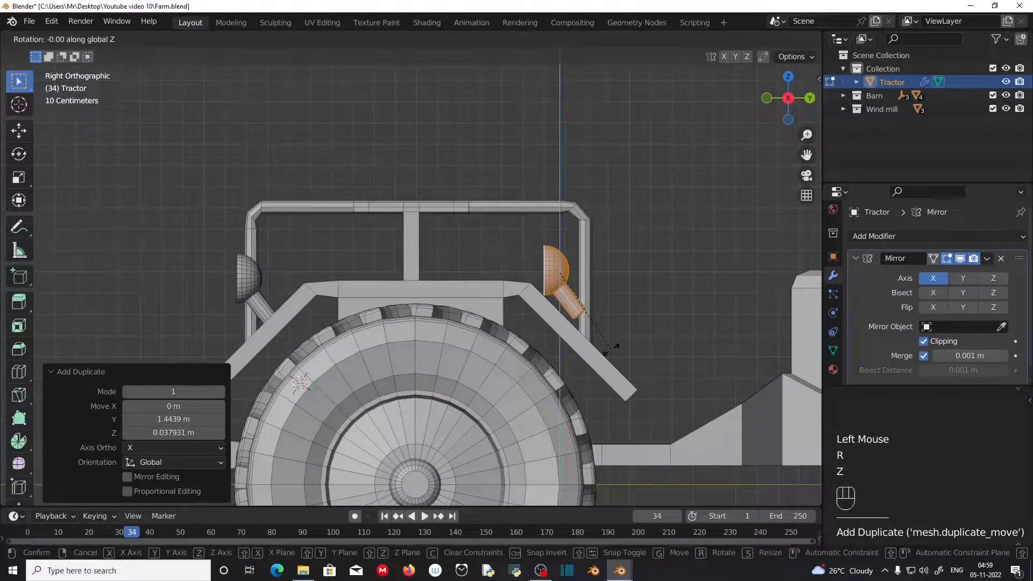
type("180")
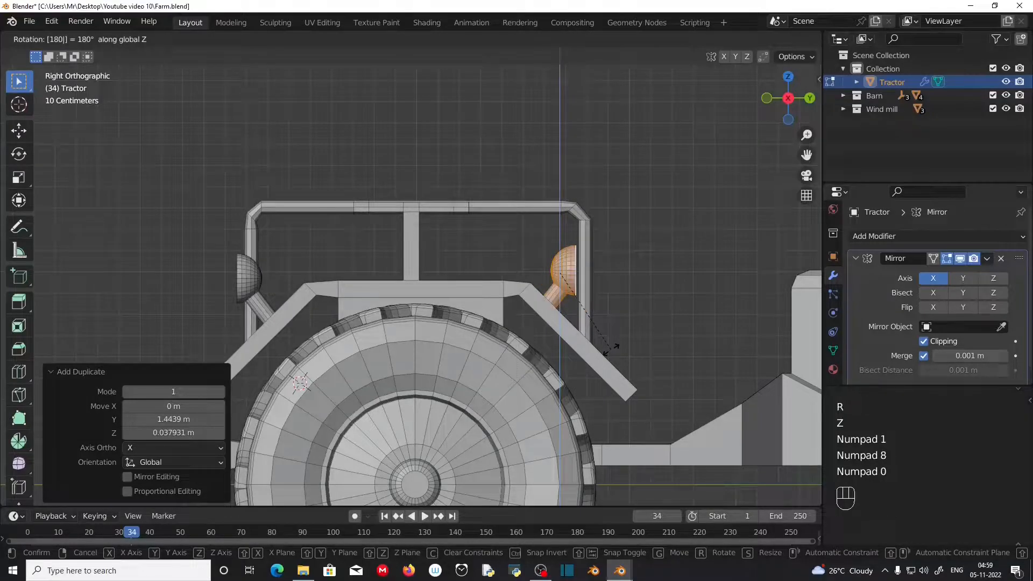
key("KP_Enter")
Step: Seat the front lamp on the fender's front slope by moving it about 0.243 m along Y and -0.225 m along Z
middle_click_drag(613, 348, 650, 397)
scroll(592, 372, "down", 2)
key("KP_3")
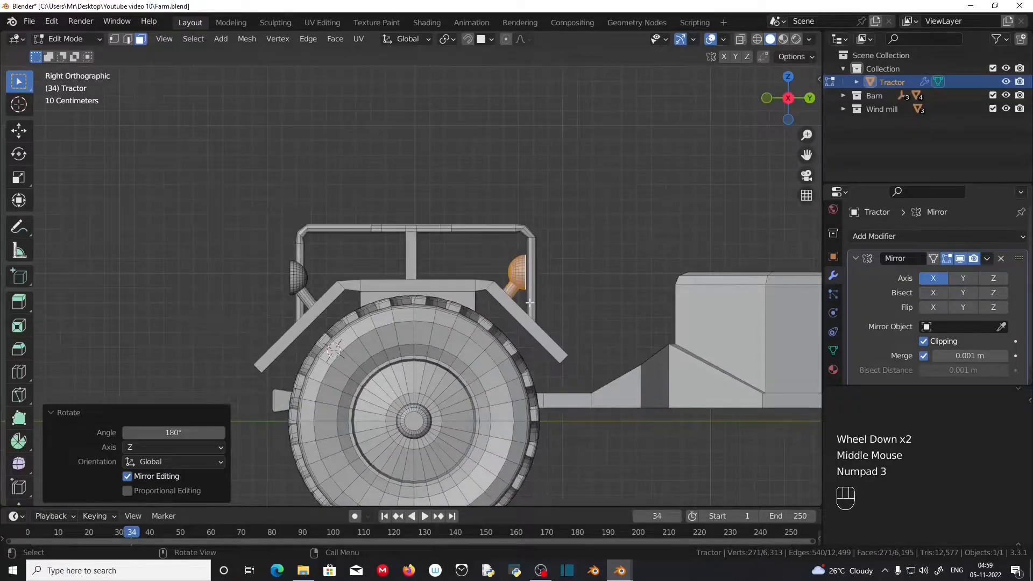
scroll(529, 303, "up", 2)
middle_click_drag(627, 351, 490, 318, "shift")
key("g")
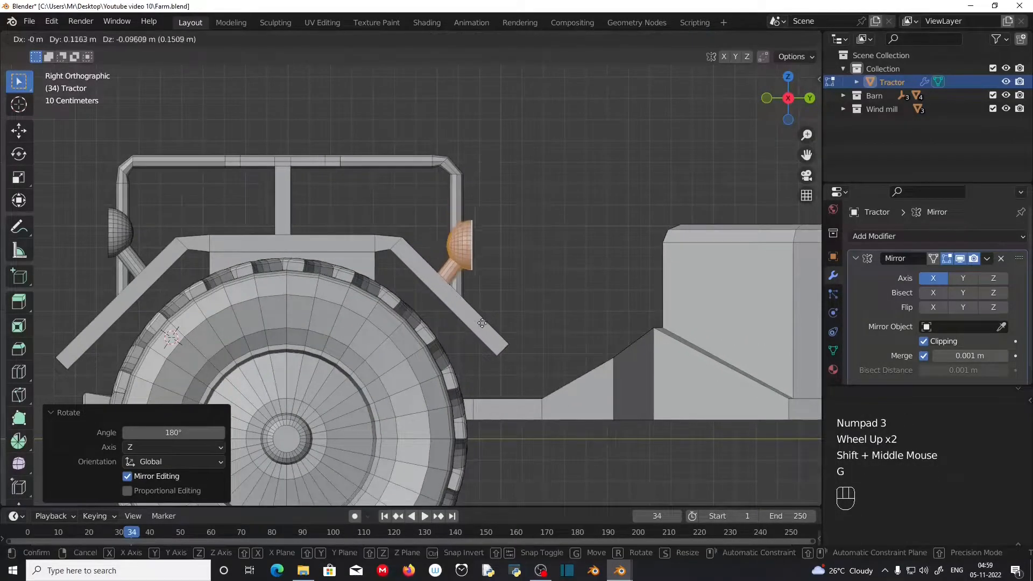
left_click(507, 348)
Step: Move the front fender lamp about 0.124 m along X and -0.033 m along Z, and duplicate it about -0.291 m along X
middle_click_drag(508, 348, 607, 397)
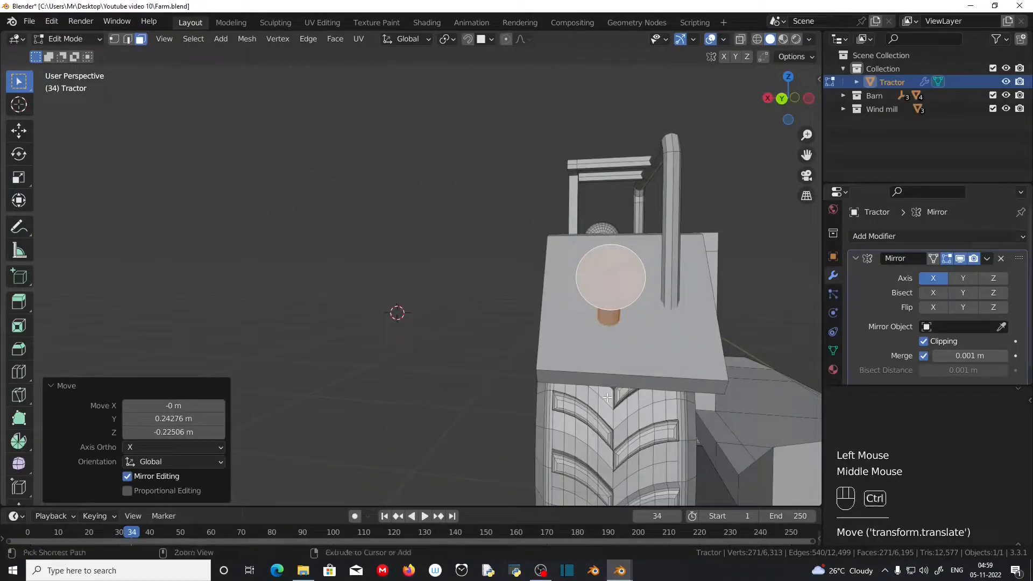
key("ctrl+KP_1")
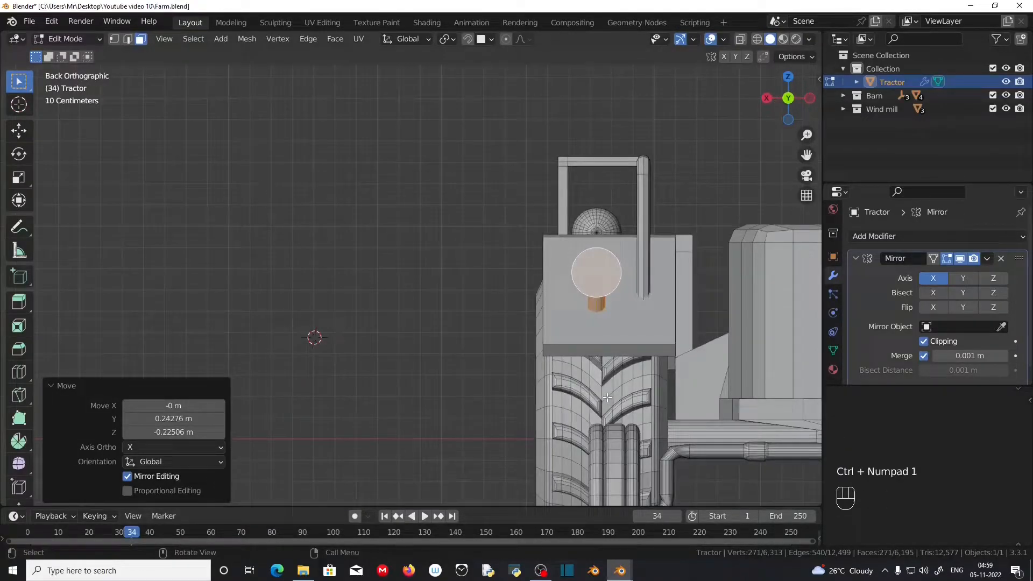
key("g")
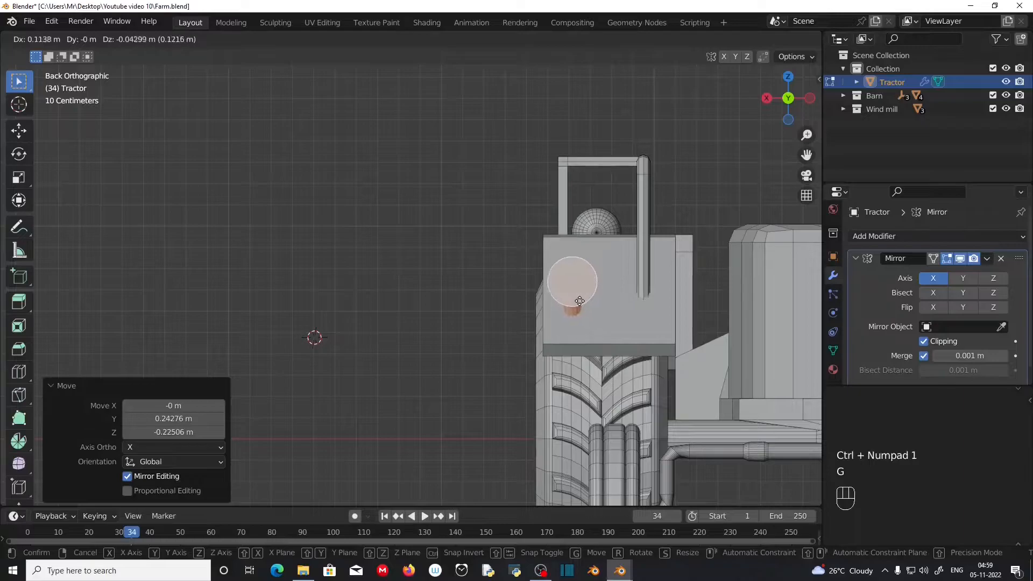
left_click(577, 299)
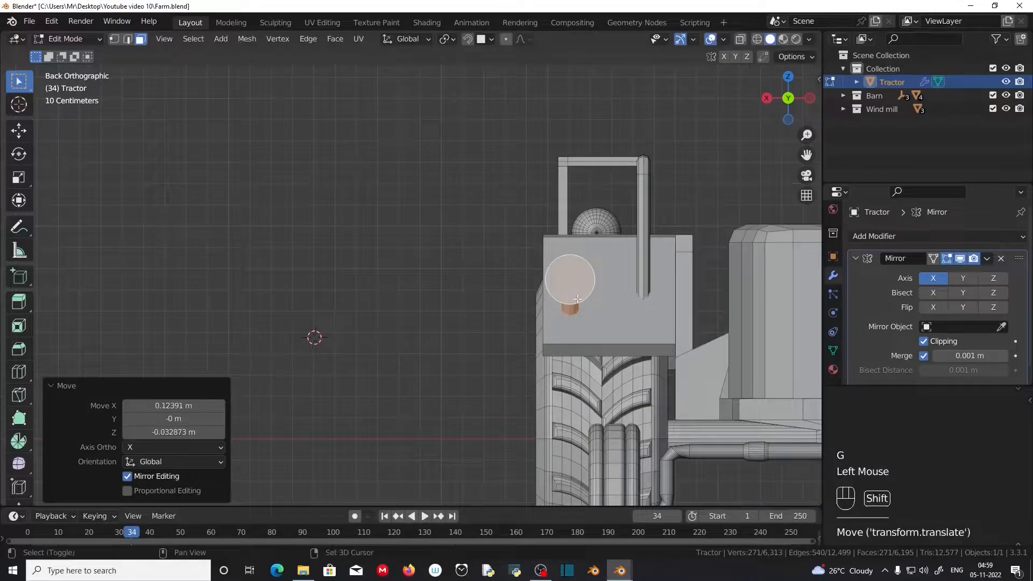
key("shift+d")
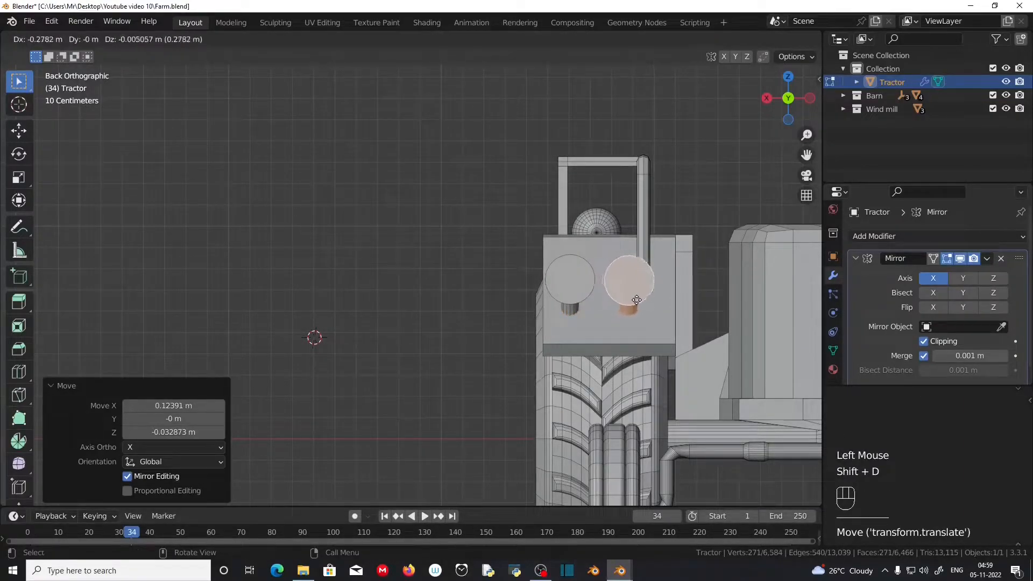
left_click(640, 300)
Step: Duplicate the inner front lamp and place the copy beside the hood's front end, about -0.354 m along X and 2.17 m along Y
middle_click_drag(639, 300, 490, 323)
scroll(619, 350, "up", 2)
scroll(614, 363, "down", 1)
scroll(613, 363, "down", 2)
key("KP_7")
scroll(483, 325, "down", 2)
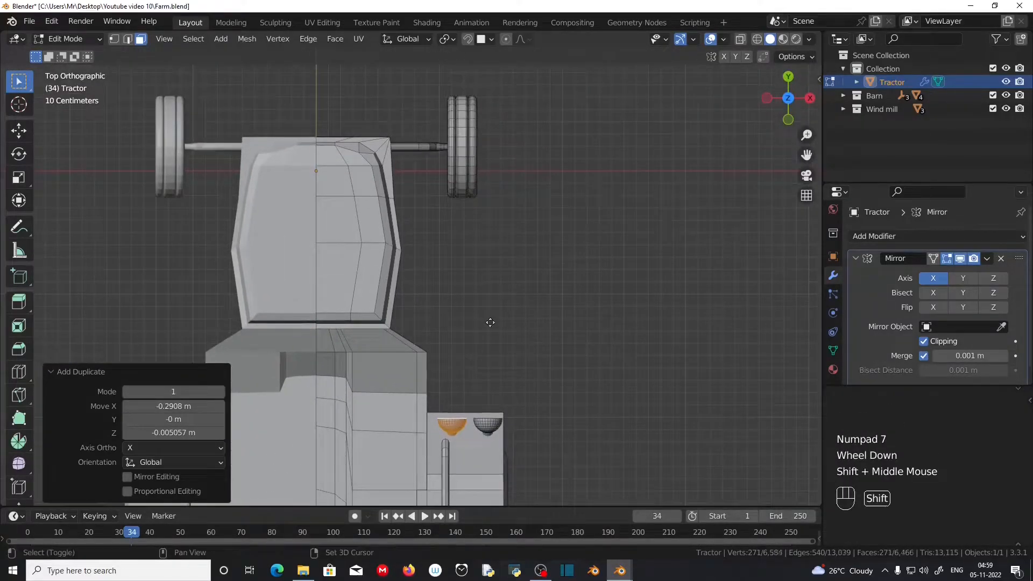
key("shift+d")
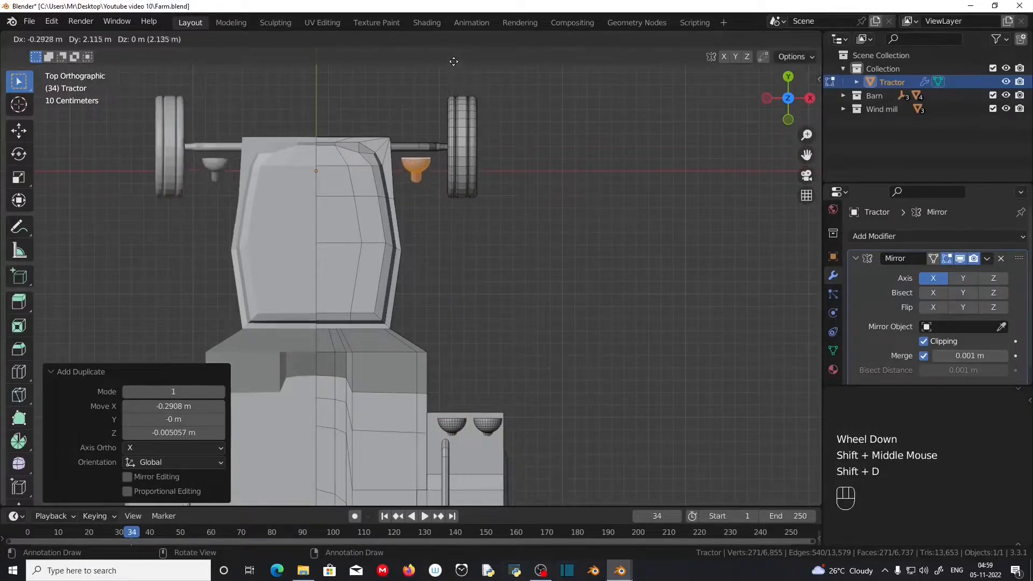
left_click(448, 54)
Step: Rotate the lamp beside the hood by 90° about the global Y axis so its stem points toward the hood
key("r")
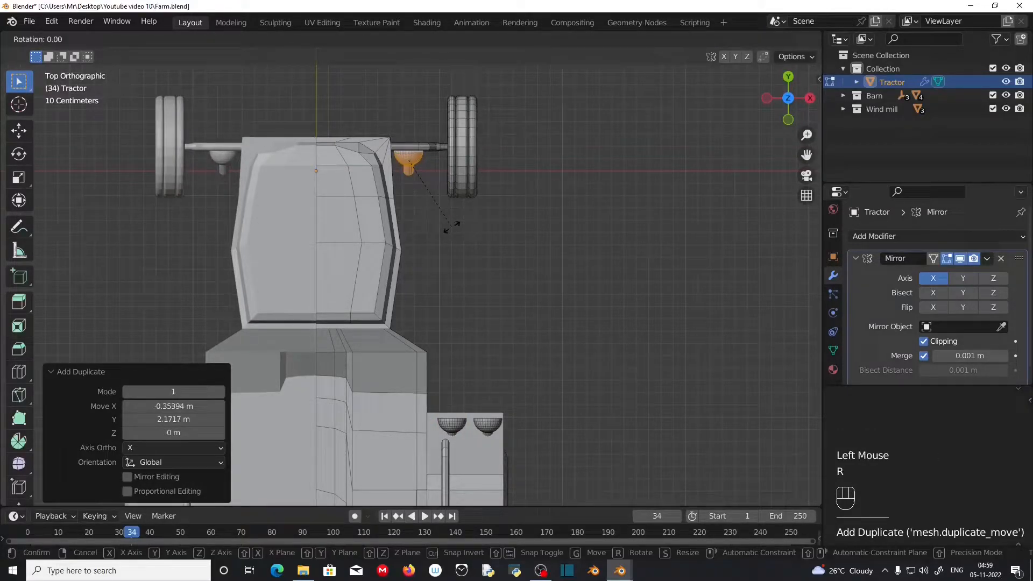
key("y")
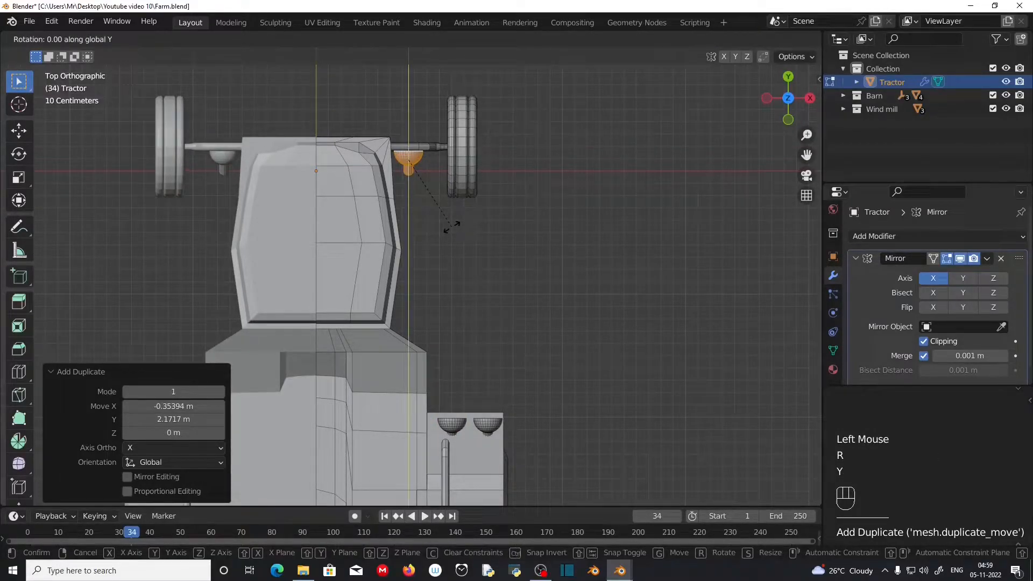
key("KP_9")
key("KP_0")
key("KP_Enter")
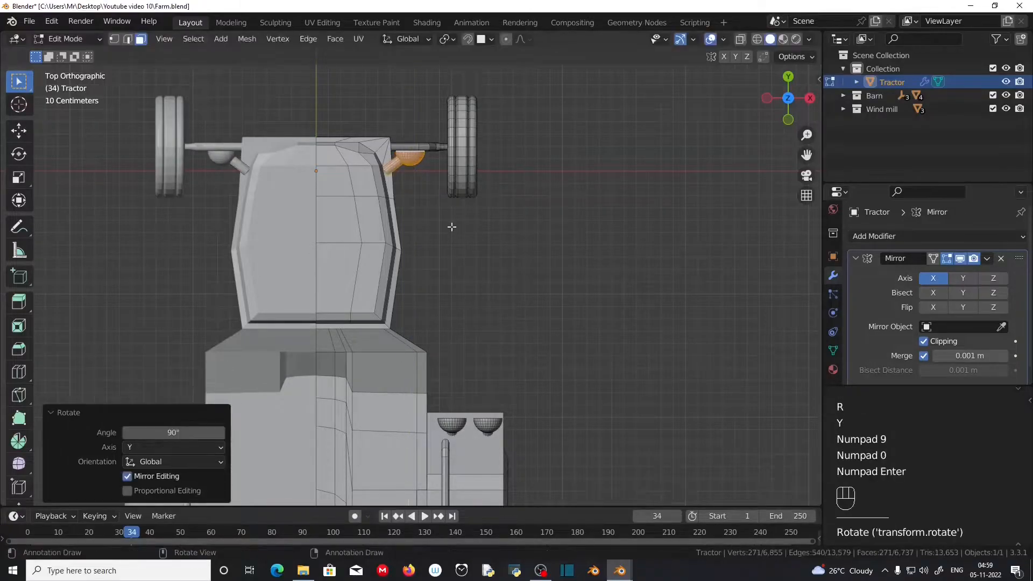
scroll(520, 324, "up", 2)
middle_click_drag(520, 324, 244, 179)
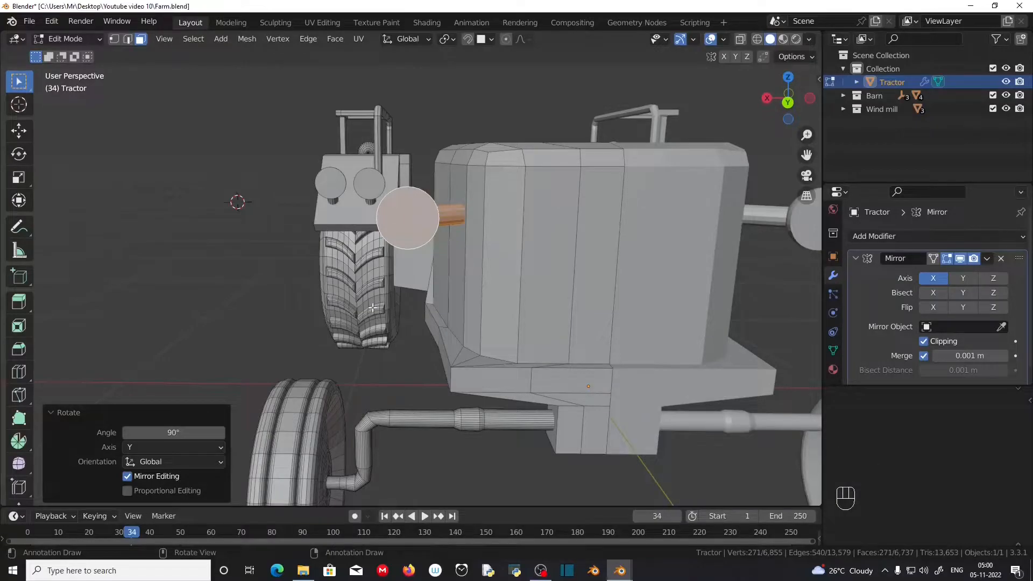
Step: Scale the lamp beside the hood to 1.259 and shift it about -0.007 m along X and -0.048 m along Y
key("s")
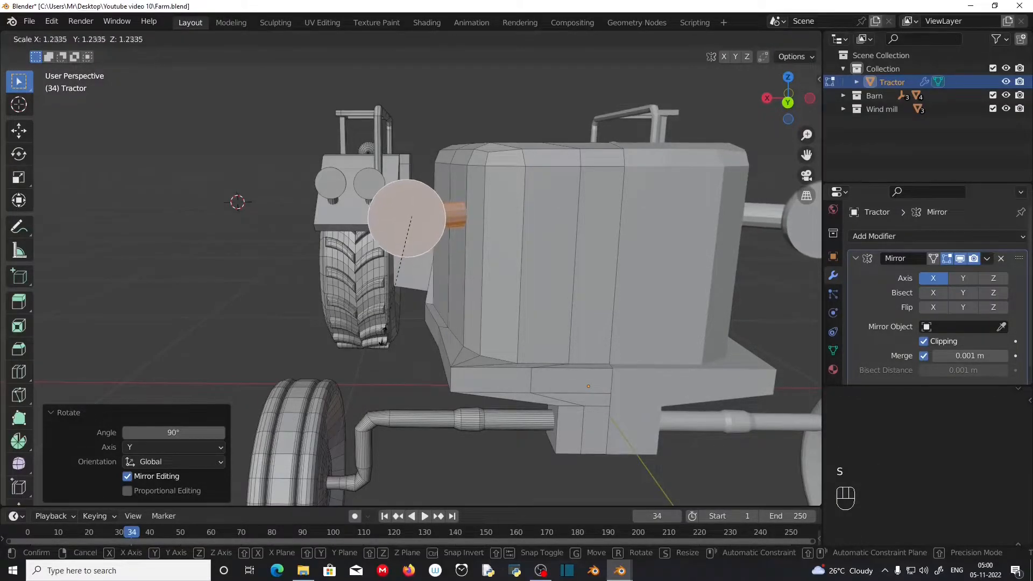
left_click(383, 335)
middle_click_drag(383, 334, 479, 364)
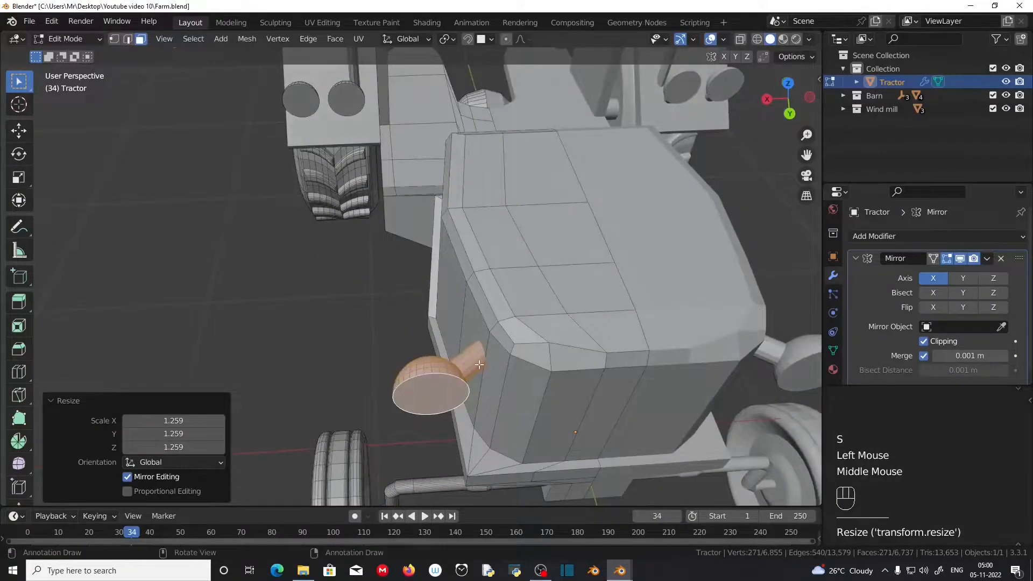
key("g")
key("x")
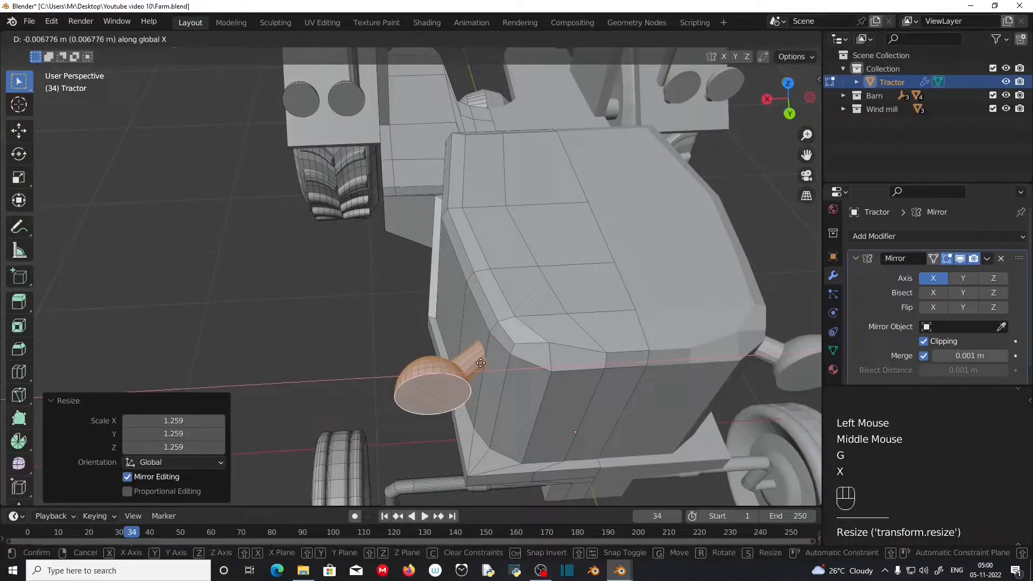
left_click(479, 365)
key("g")
key("y")
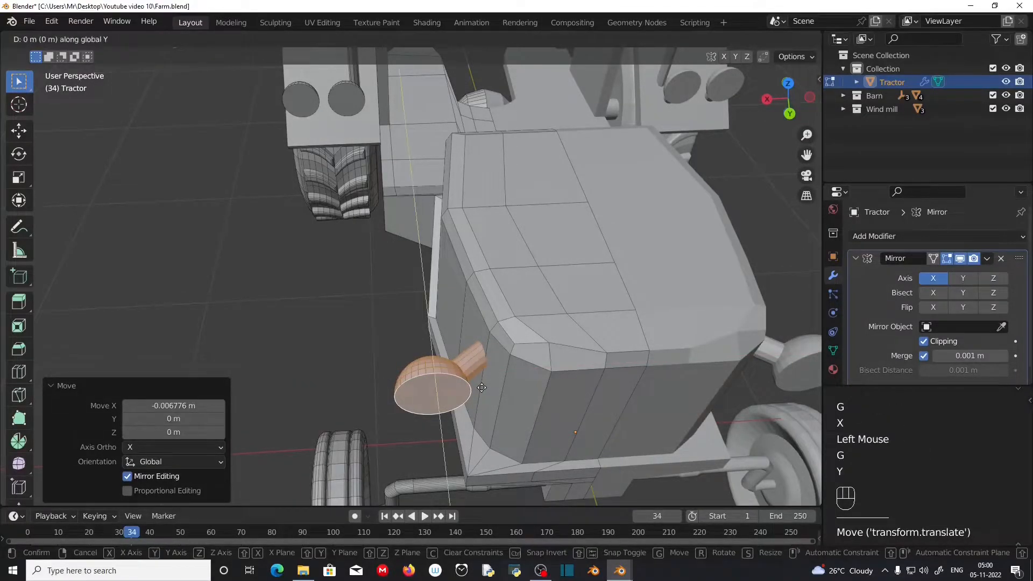
left_click(481, 378)
Step: Rotate the lamp beside the hood slightly about the global Y axis and clear the selection
scroll(482, 378, "down", 2)
middle_click_drag(482, 378, 456, 326)
middle_click_drag(342, 326, 383, 252)
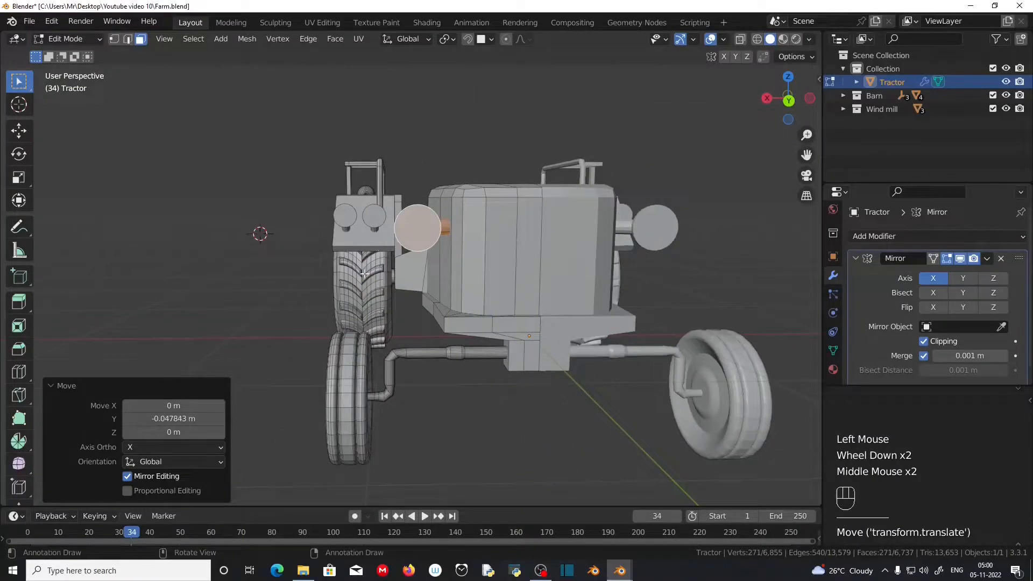
key("r")
key("y")
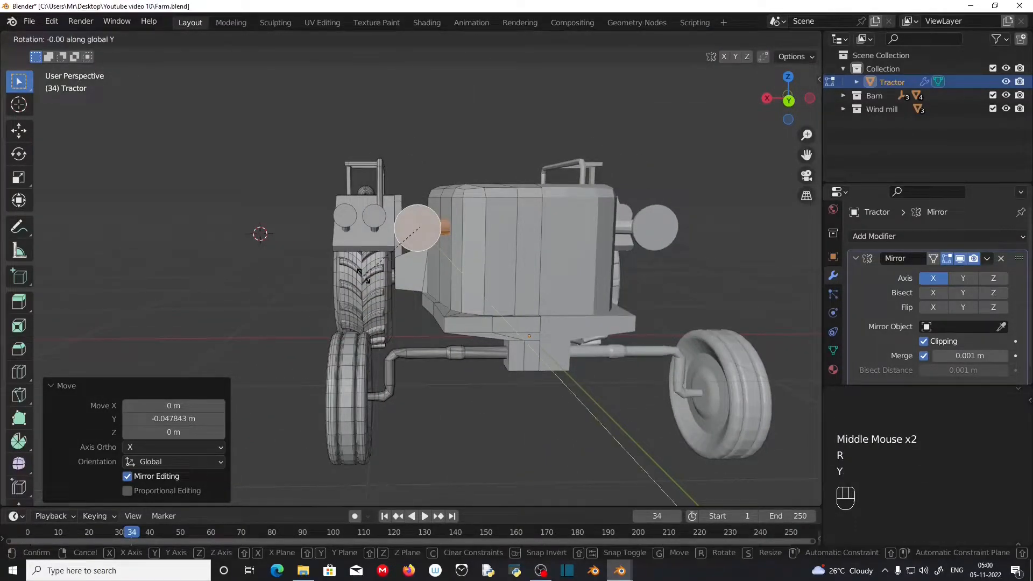
left_click(357, 245)
scroll(446, 340, "down", 1)
middle_click_drag(445, 339, 522, 331)
left_click(415, 418)
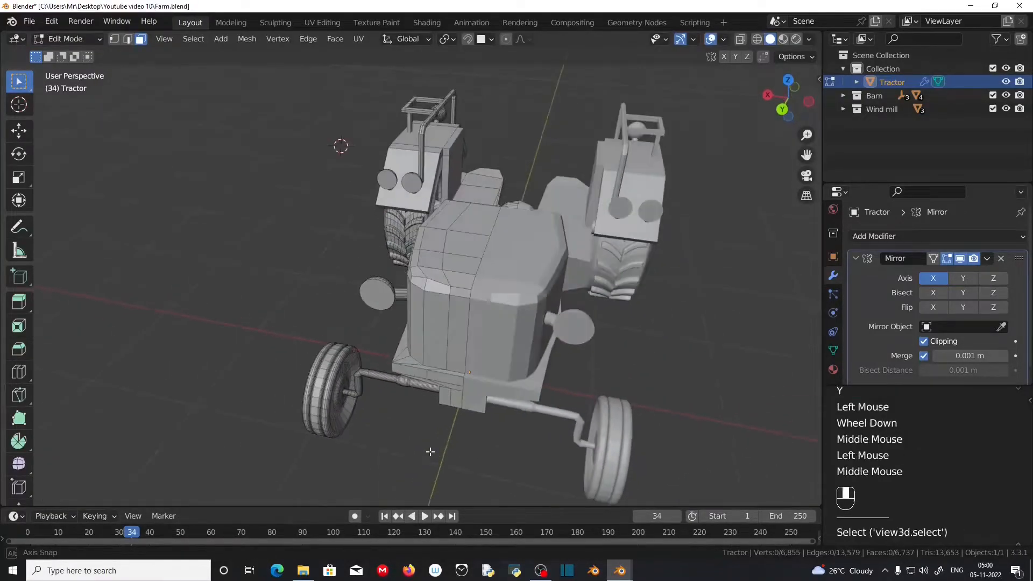
Step: Raise the three faces along the hood's top centreline about 0.08 m along Z
scroll(522, 331, "up", 3)
left_click_drag(526, 177, 549, 255)
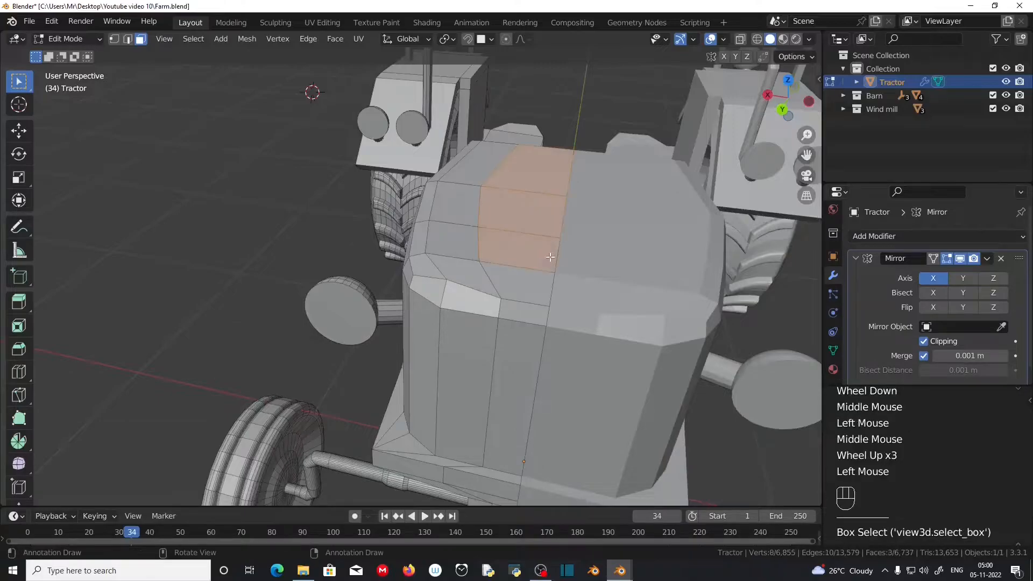
middle_click_drag(559, 313, 558, 291)
key("g")
key("z")
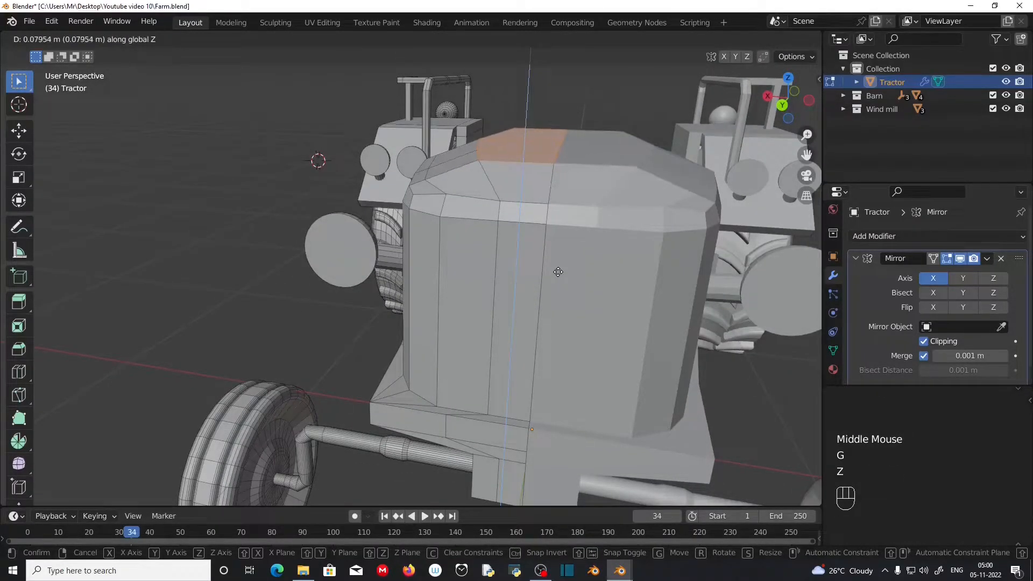
left_click(558, 272)
Step: Set the pivot to Individual Origins and inset the flat front faces of the hood lamp and three fender lamps by about 0.02 m
scroll(559, 310, "down", 3)
middle_click_drag(544, 331, 469, 258)
scroll(603, 350, "up", 3)
left_click(466, 256)
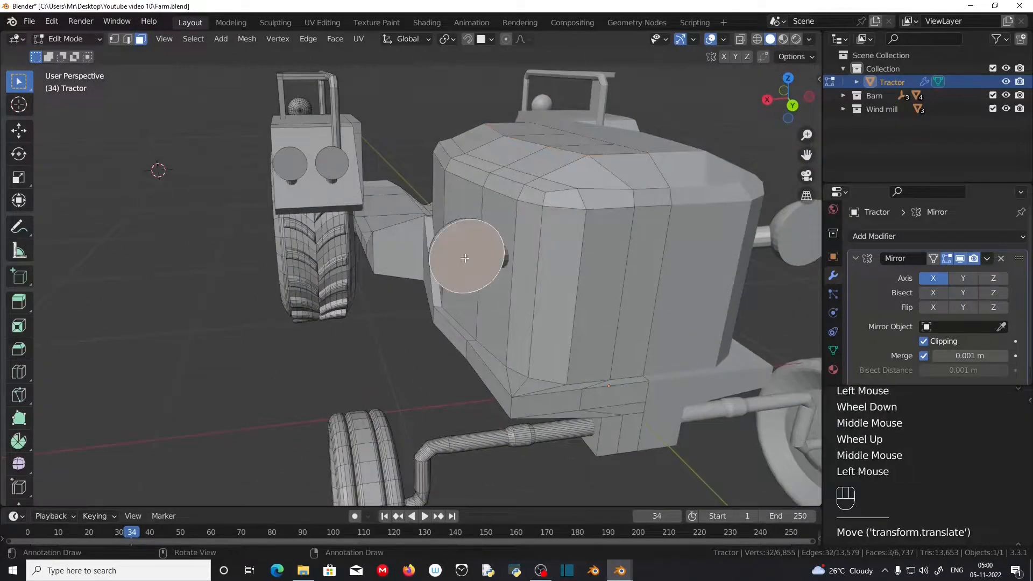
left_click(290, 163, "shift")
left_click(332, 163, "shift")
middle_click_drag(332, 163, 334, 304)
scroll(432, 238, "down", 2)
left_click(334, 304, "shift")
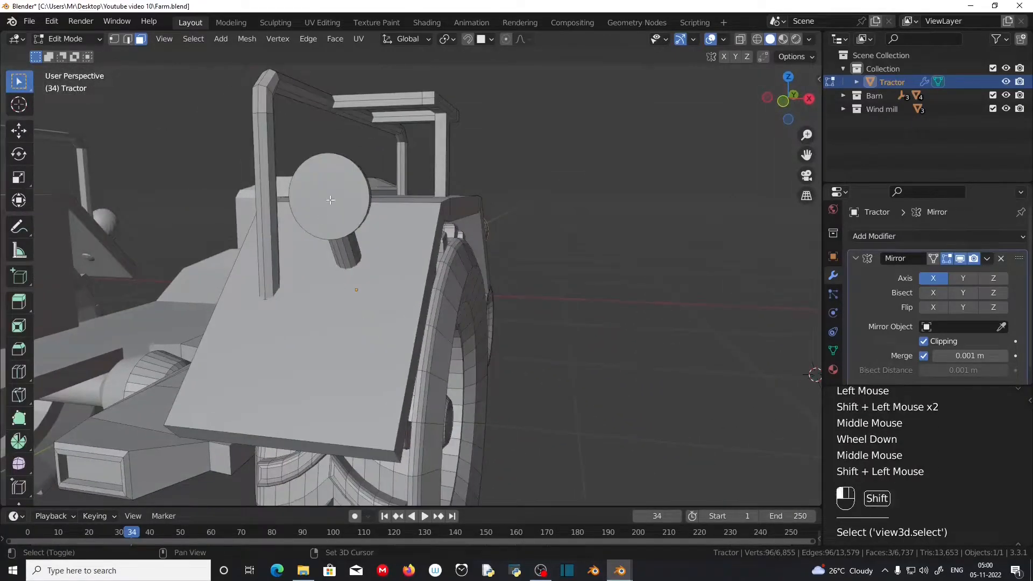
scroll(336, 304, "up", 2)
left_click(446, 39)
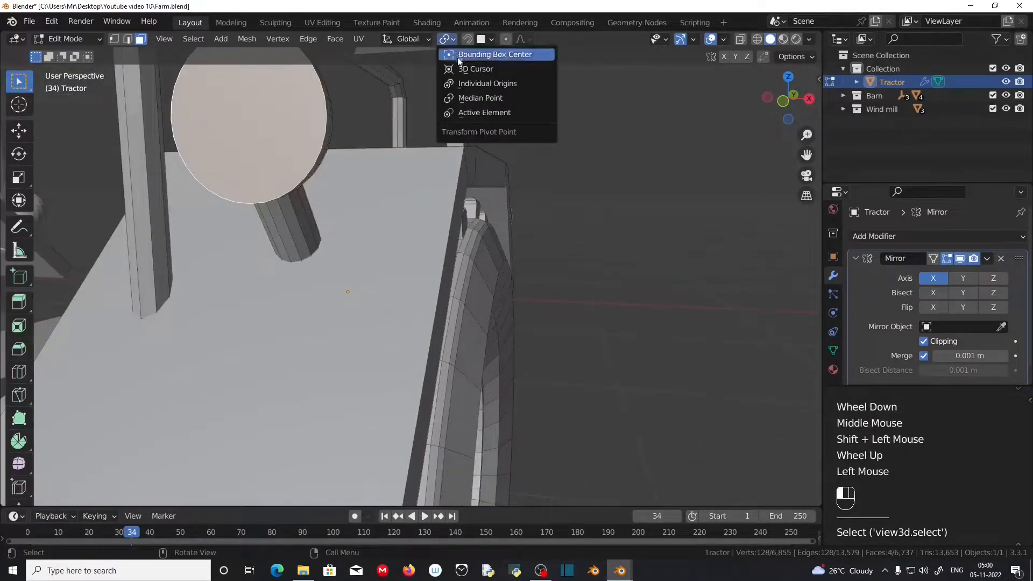
left_click(468, 83)
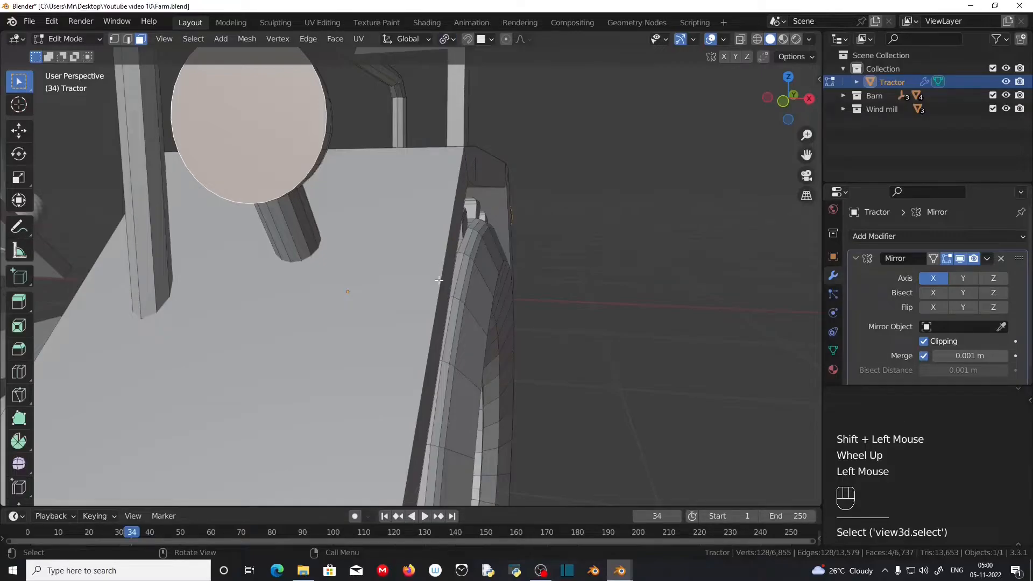
scroll(381, 285, "down", 2)
key("i")
left_click(385, 294)
scroll(385, 293, "up", 2)
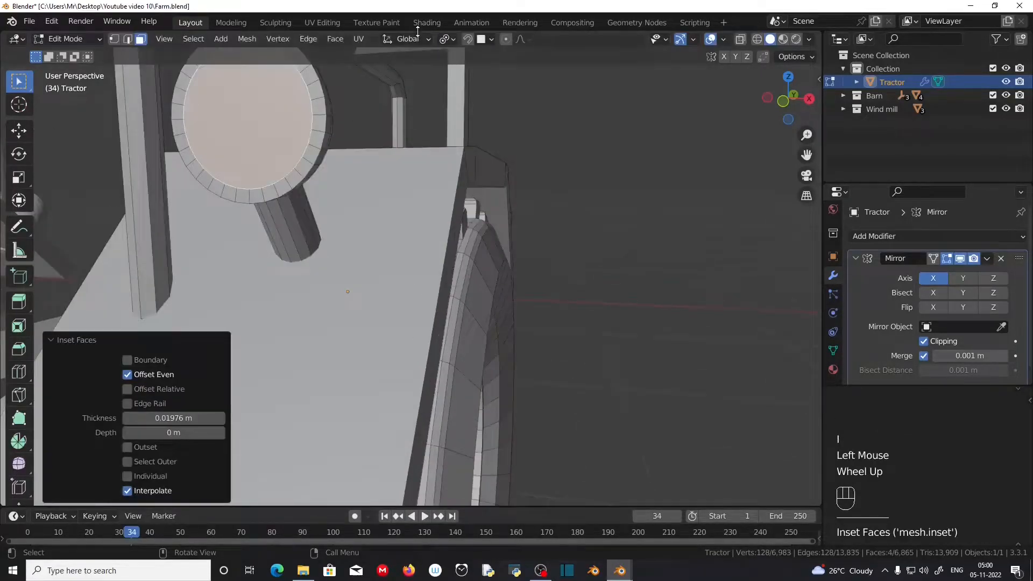
Step: Switch the transform orientation to Normal and move the inset lamp faces outward about 0.014 m along normal Z
left_click(420, 40)
left_click(377, 107)
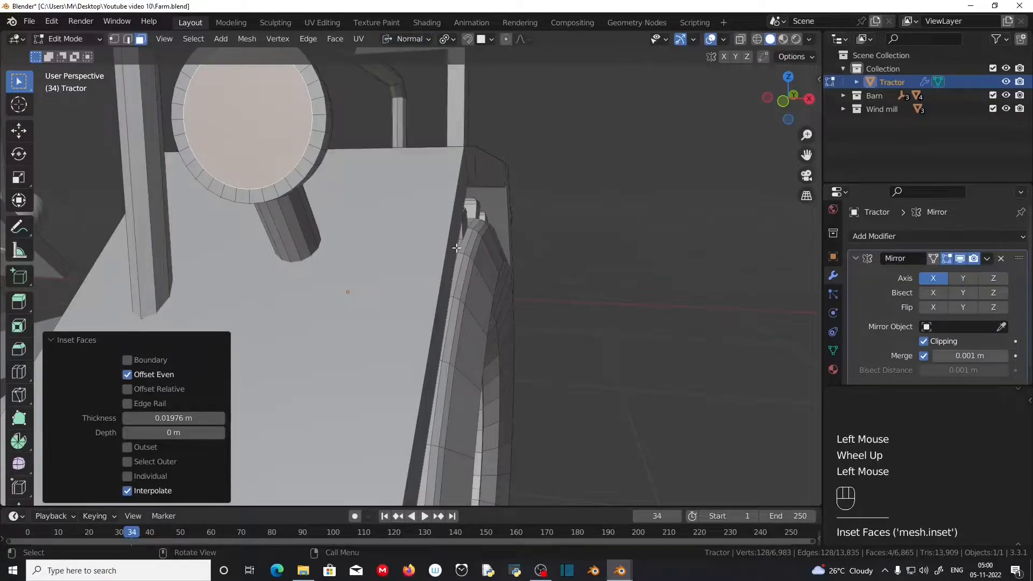
middle_click_drag(355, 259, 334, 275, "shift")
middle_click_drag(333, 274, 320, 280)
key("g")
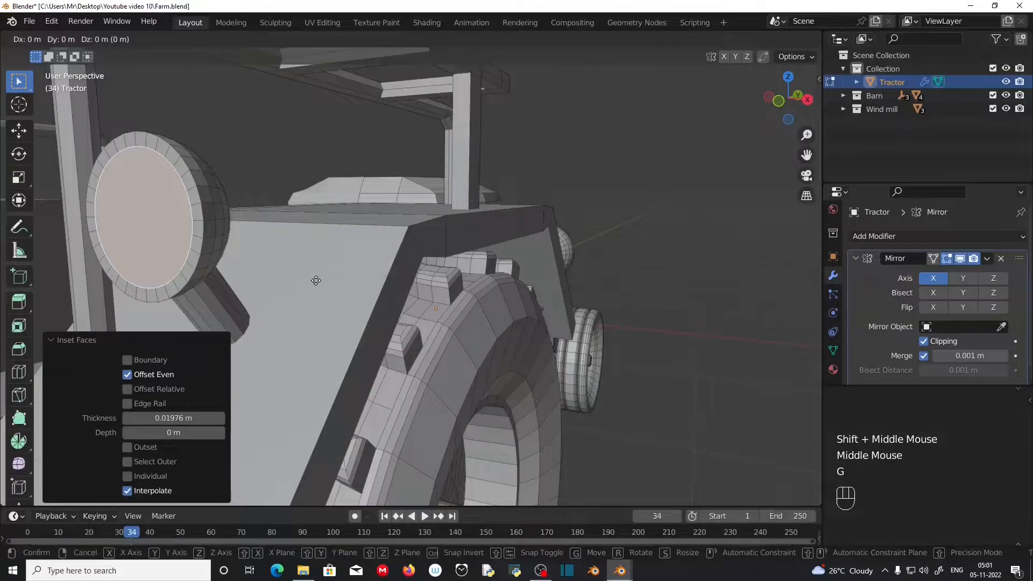
key("z")
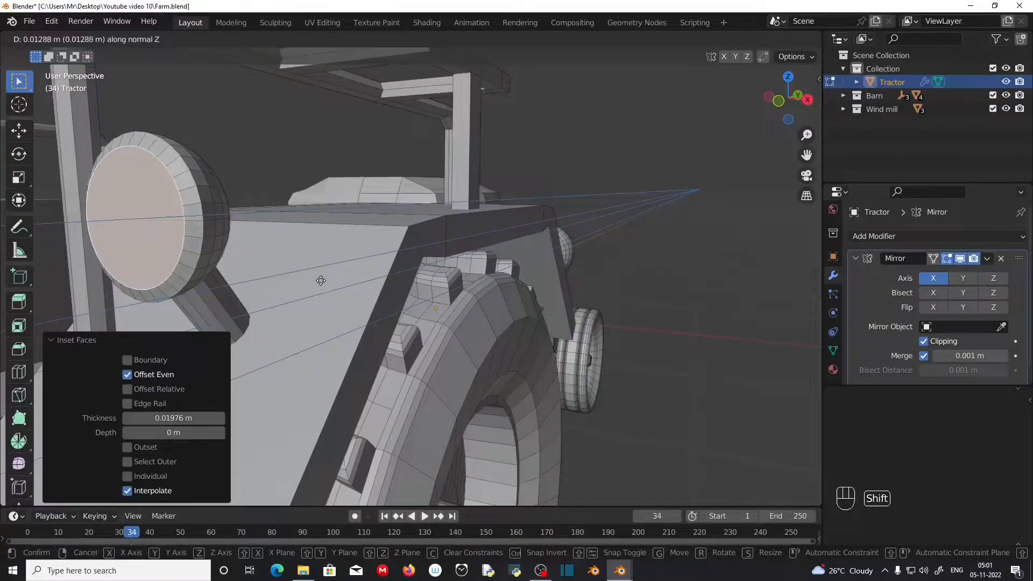
left_click(280, 284, "shift")
Step: Inset the raised lamp faces by about 0.016 m and extrude them inward about -0.019 m along their normals
key("i")
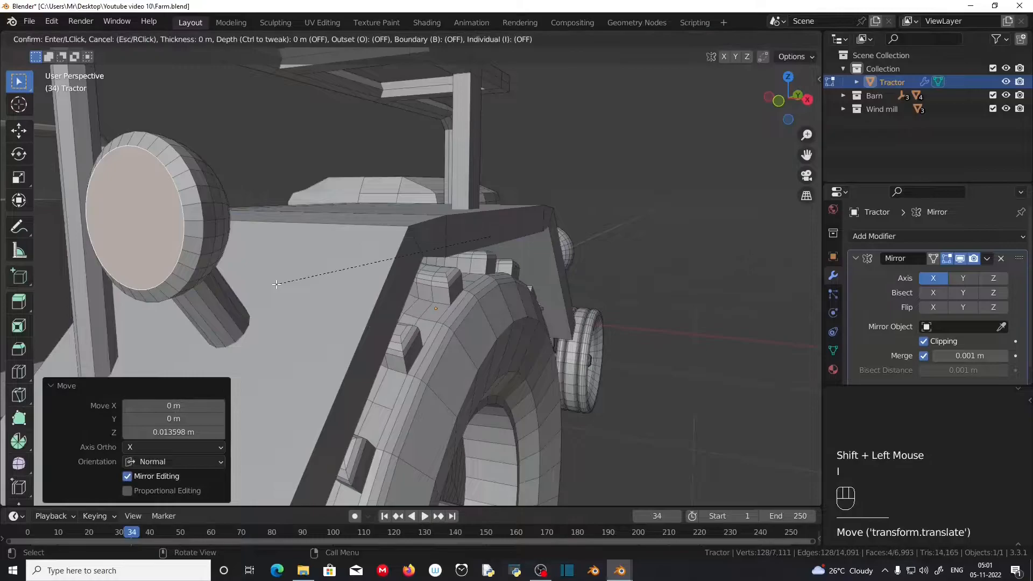
left_click(278, 279)
key("e")
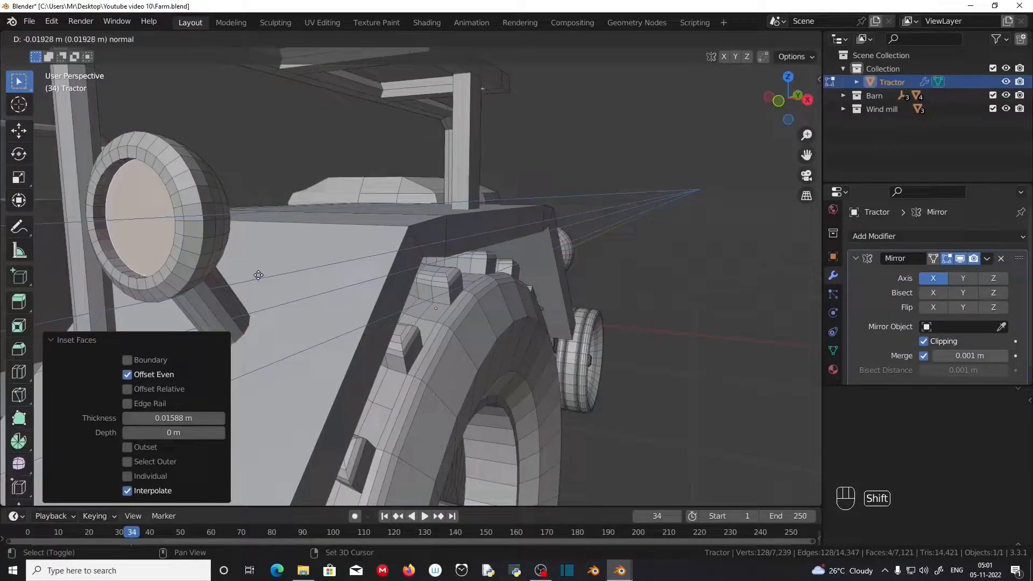
left_click(258, 275, "shift")
Step: Scale the recessed lamp faces to 0.935 and inset them by about 0.061 m, leaving a small centre disc
key("s")
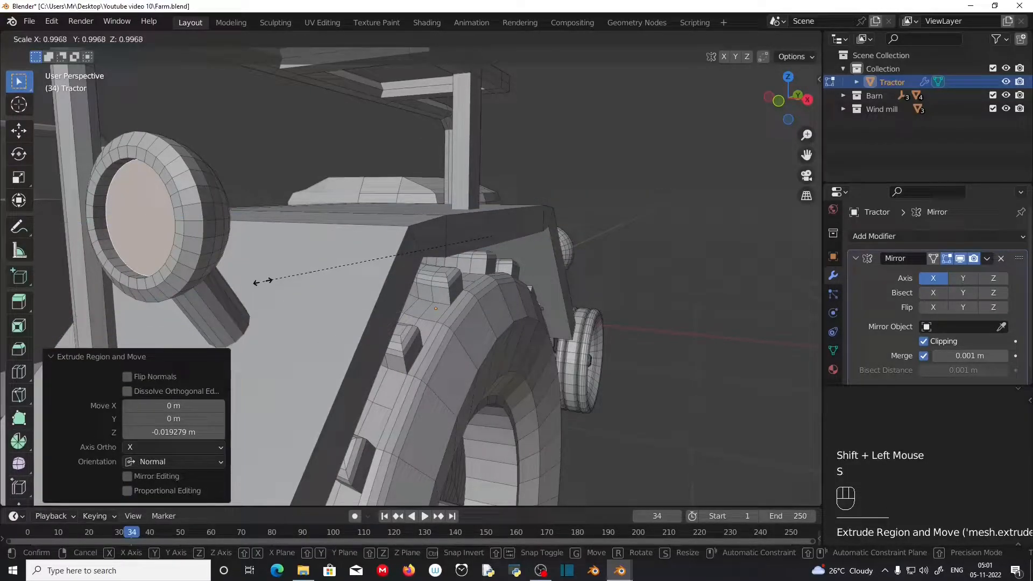
left_click(266, 277)
key("i")
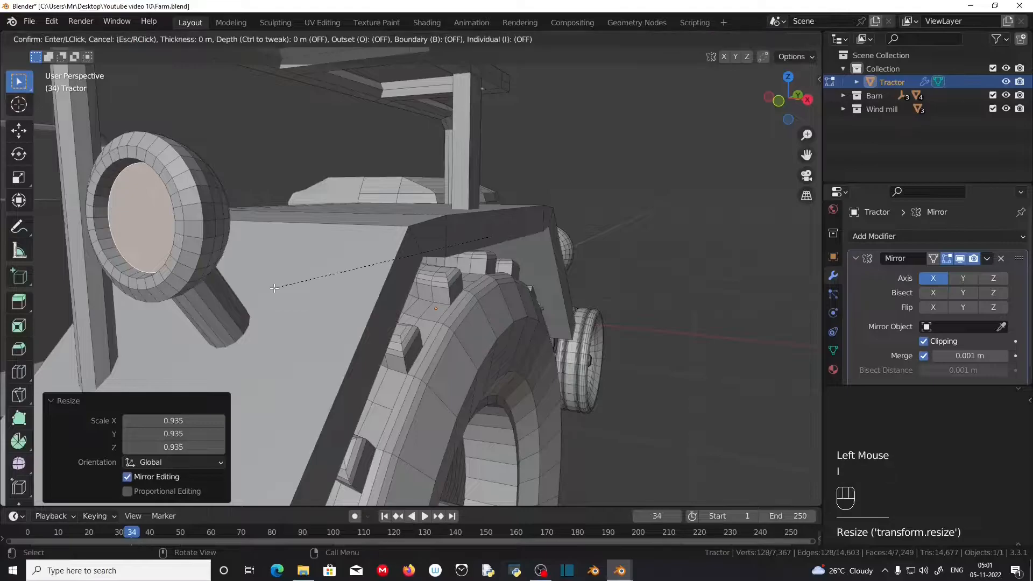
left_click(285, 276)
Step: Push the small centre discs of the lamps outward about 0.016 m along normal Z to form conical lenses
key("g")
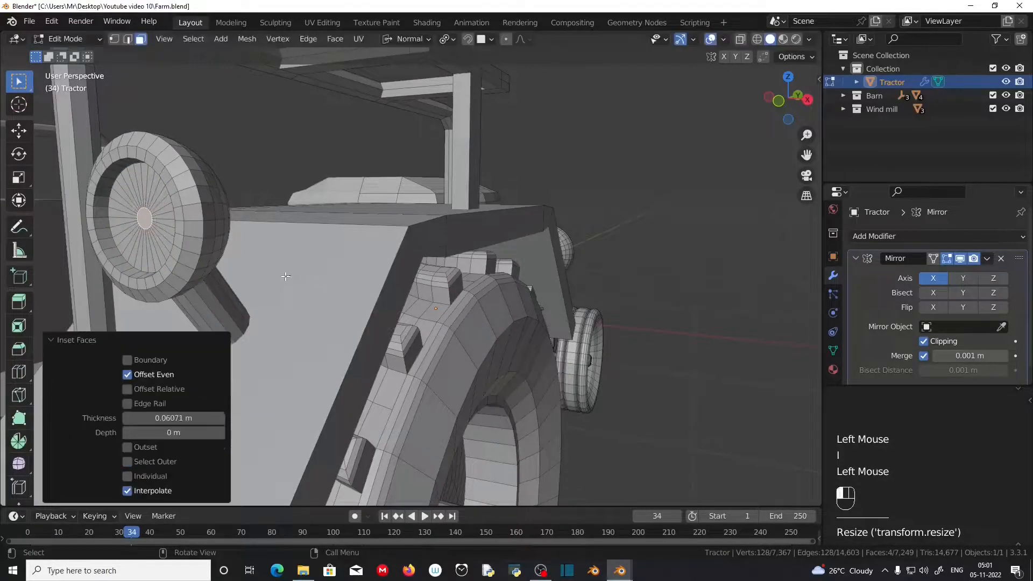
key("z")
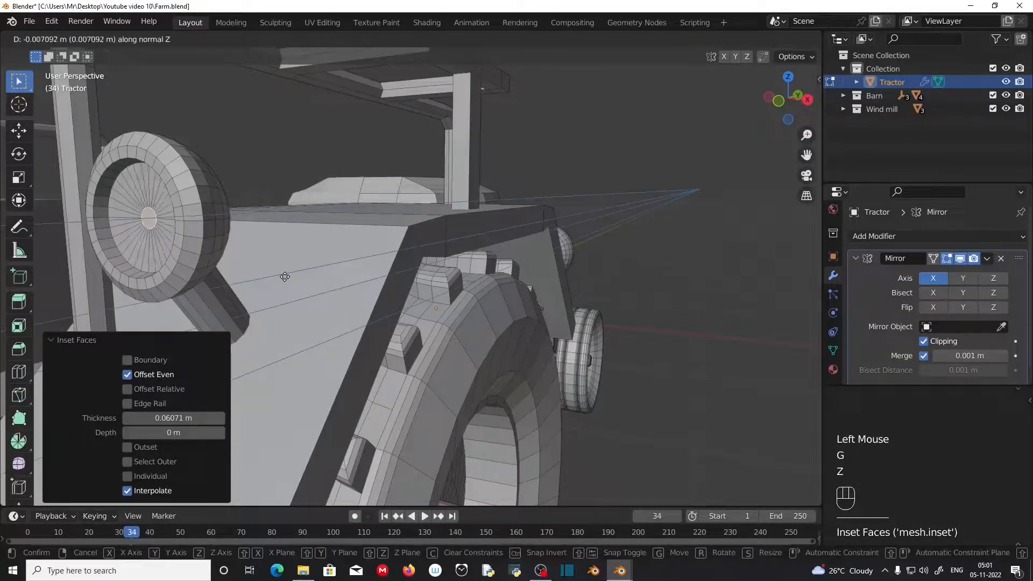
left_click(311, 271, "shift")
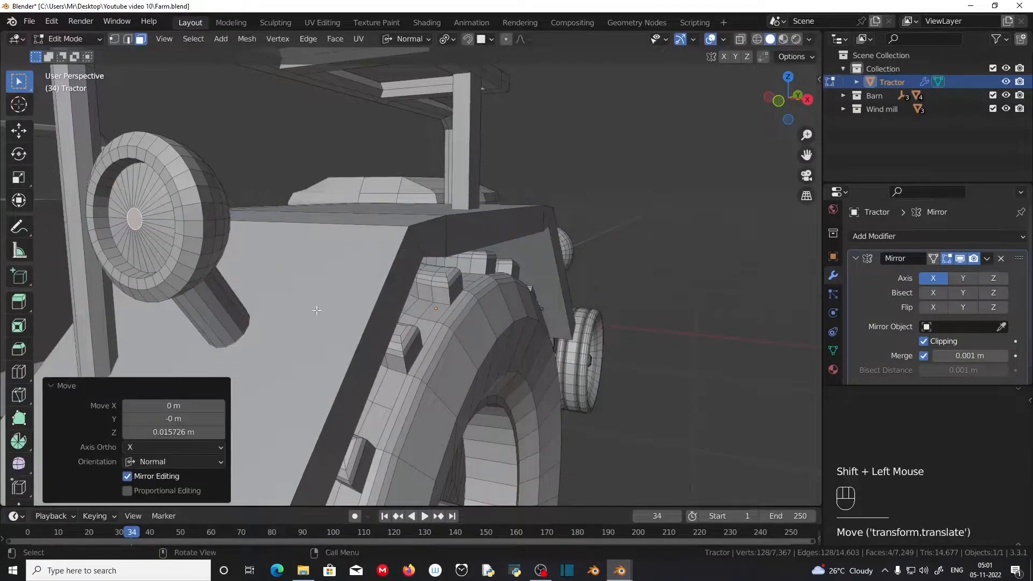
Step: Shrink the centre disc of the hood lamp's lens to roughly half its size
scroll(653, 392, "down", 4)
middle_click_drag(570, 353, 196, 267)
scroll(357, 320, "up", 3)
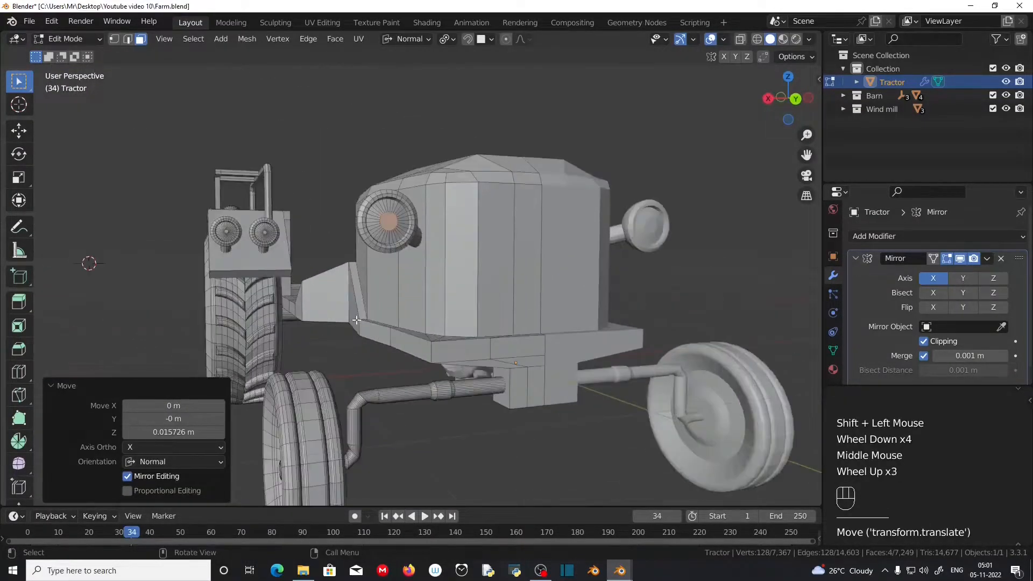
scroll(349, 323, "up", 1)
middle_click_drag(396, 327, 388, 226)
scroll(387, 225, "up", 2)
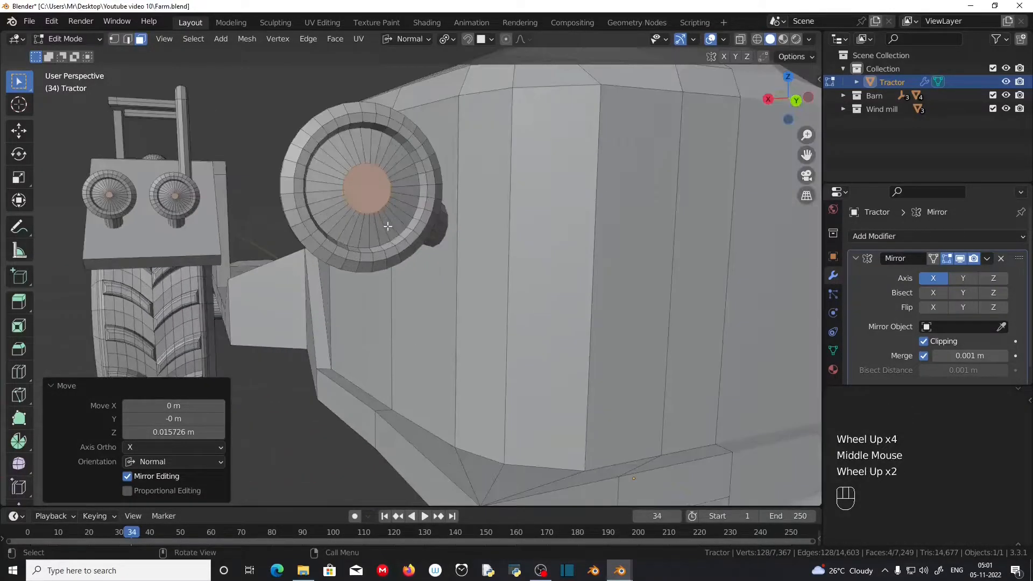
key("Escape")
left_click(412, 252)
key("s")
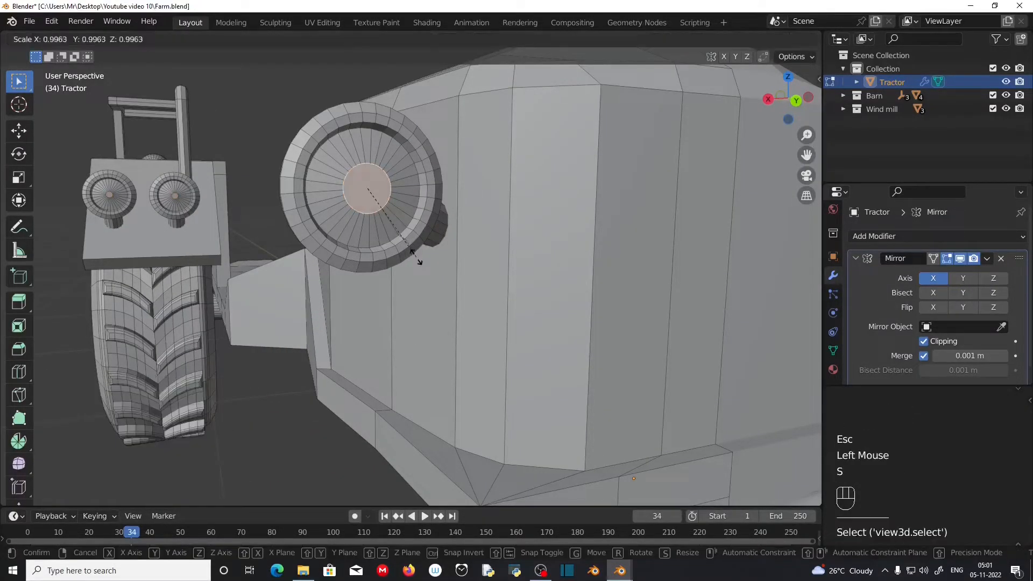
left_click(392, 217)
middle_click_drag(392, 217, 455, 286)
scroll(452, 287, "down", 2)
Step: Return the tractor to Object Mode and inspect the whole model from the side and from above
middle_click_drag(519, 309, 460, 334)
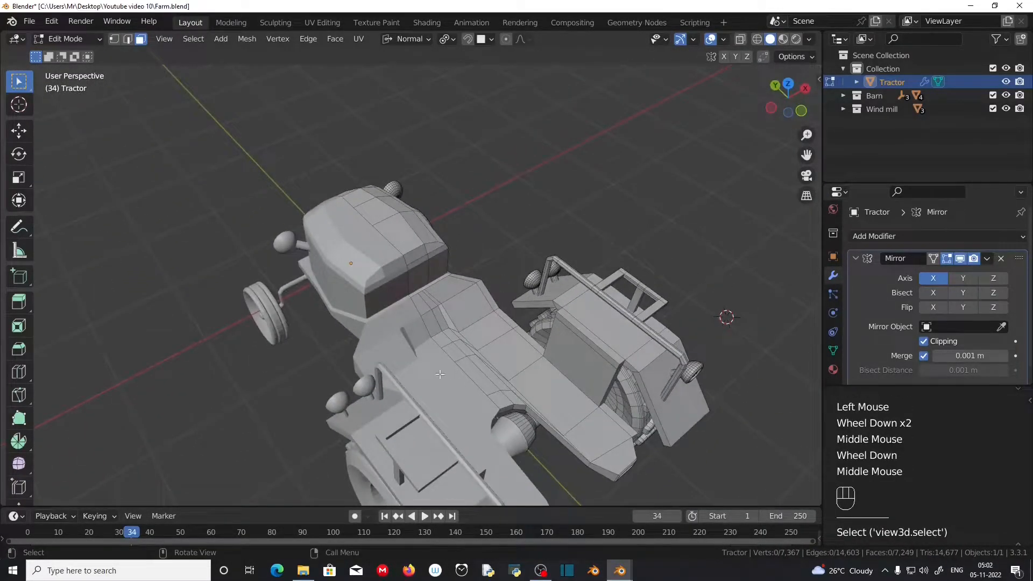
scroll(454, 334, "up", 2)
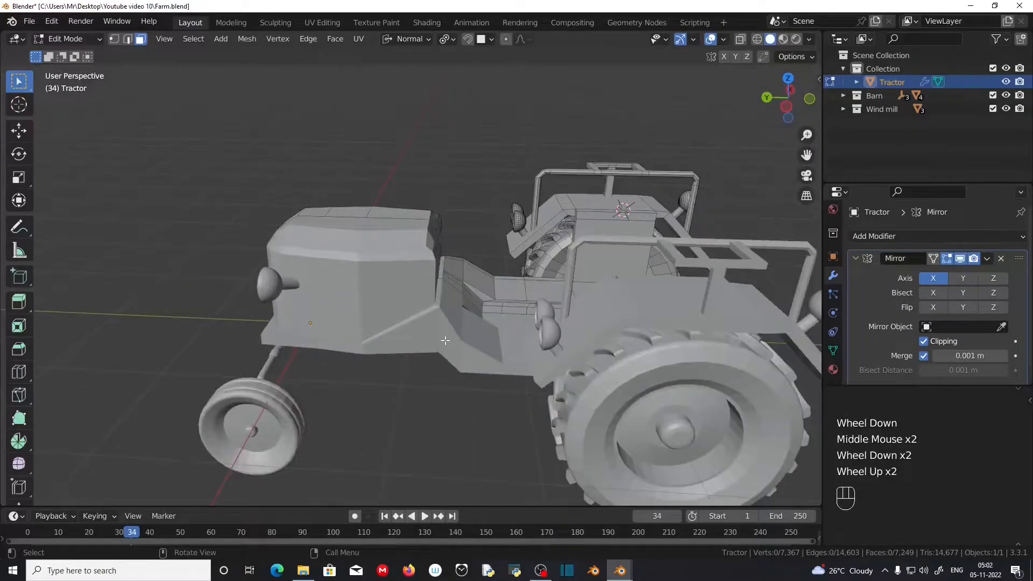
middle_click_drag(453, 334, 502, 297)
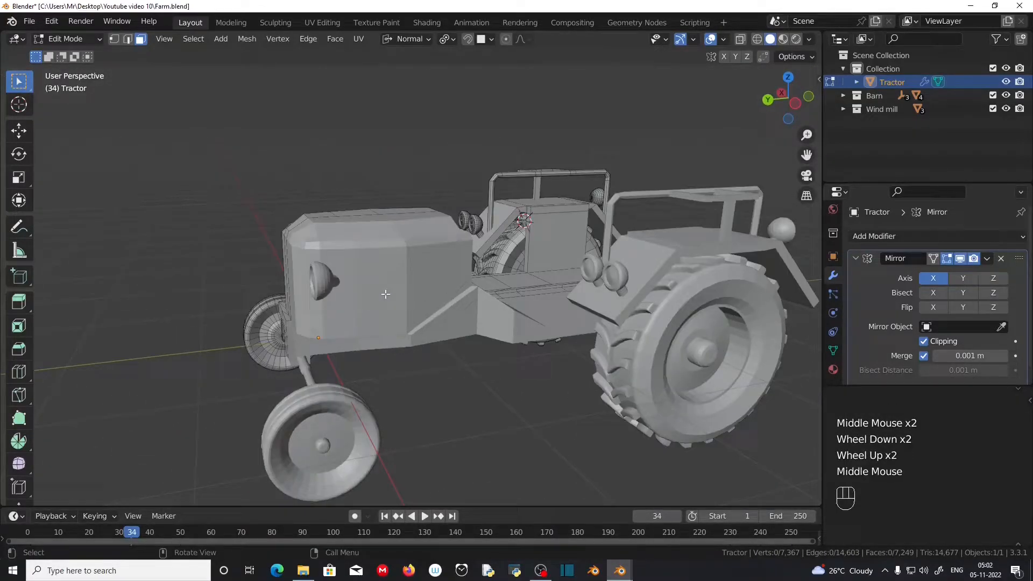
key("Tab")
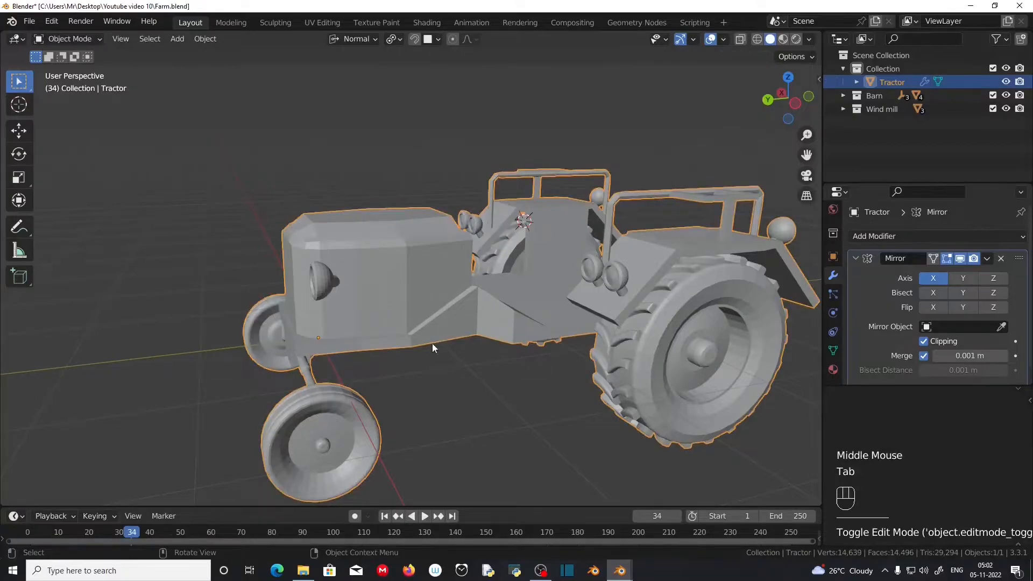
middle_click_drag(428, 332, 489, 392)
scroll(469, 297, "down", 1)
middle_click_drag(458, 315, 360, 354)
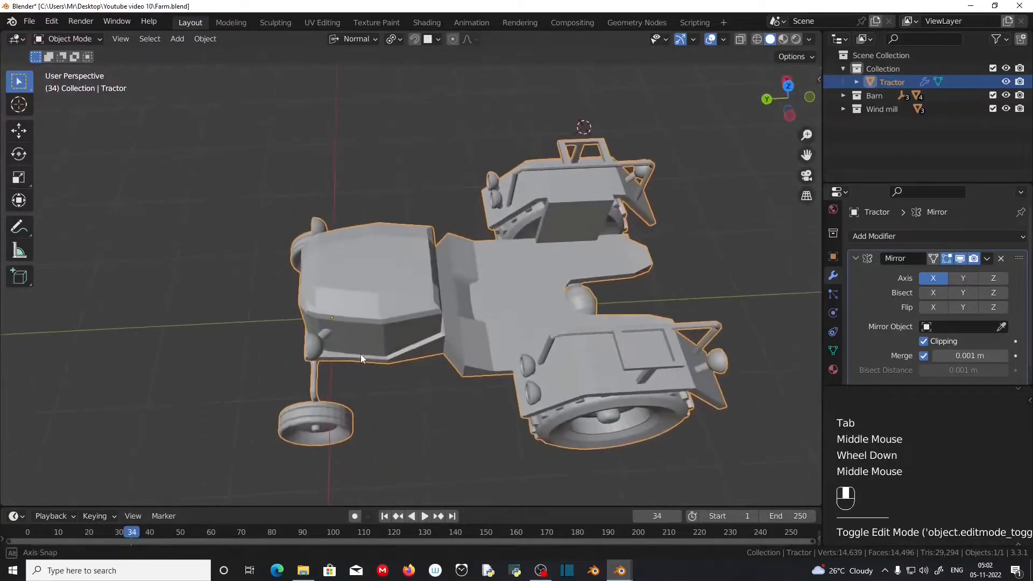
Step: Place the 3D cursor on the deck's centreline between the front ends of the fenders and add a cube there
scroll(361, 354, "up", 1)
middle_click_drag(463, 299, 359, 308, "shift")
scroll(360, 308, "up", 2)
key("KP_7")
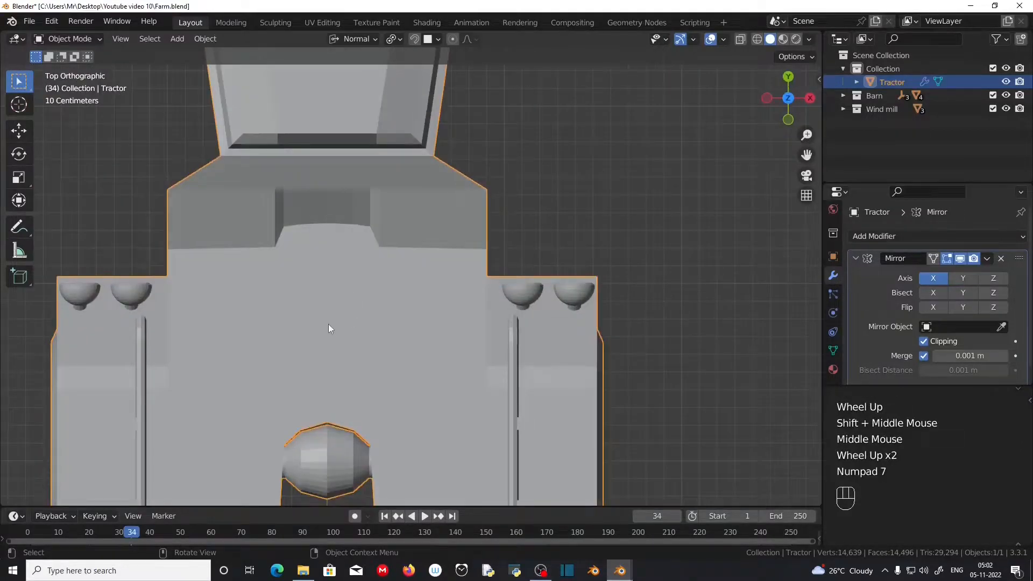
key("shift")
right_click(327, 312, "shift")
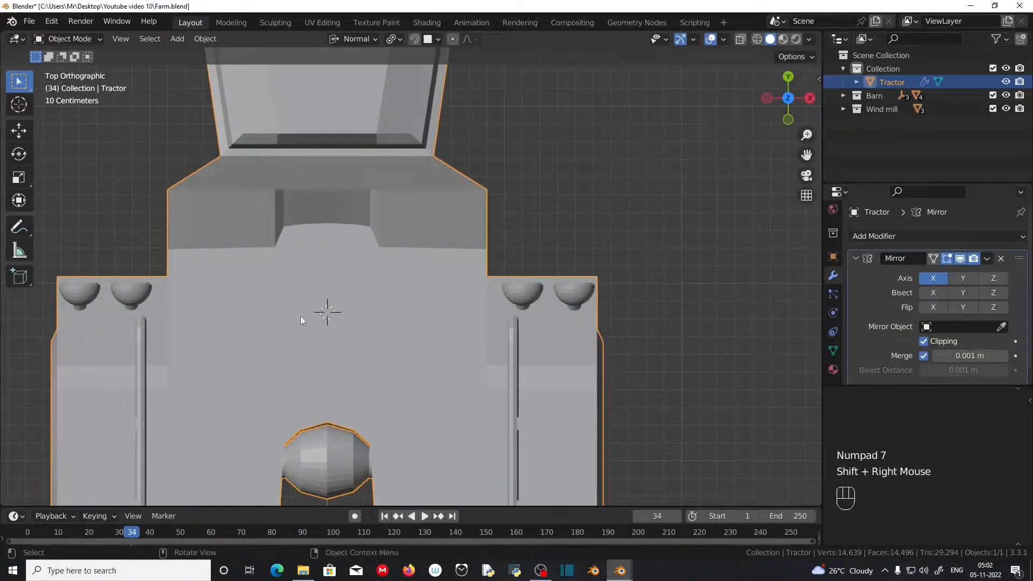
key("shift+a")
mouse_move(189, 185)
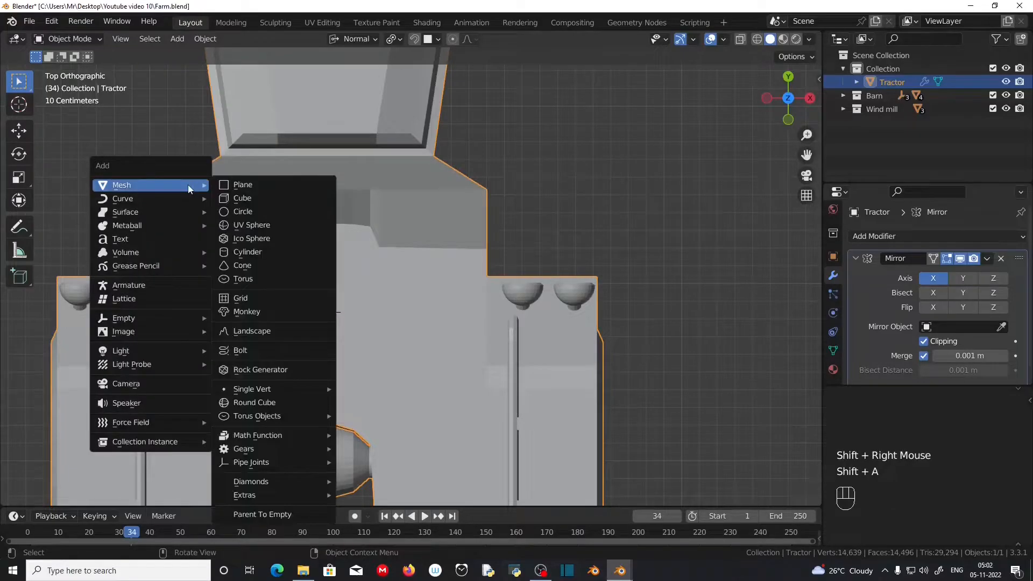
left_click(247, 199)
Step: Scale the new cube uniformly to about 0.059 and apply its scale
key("s")
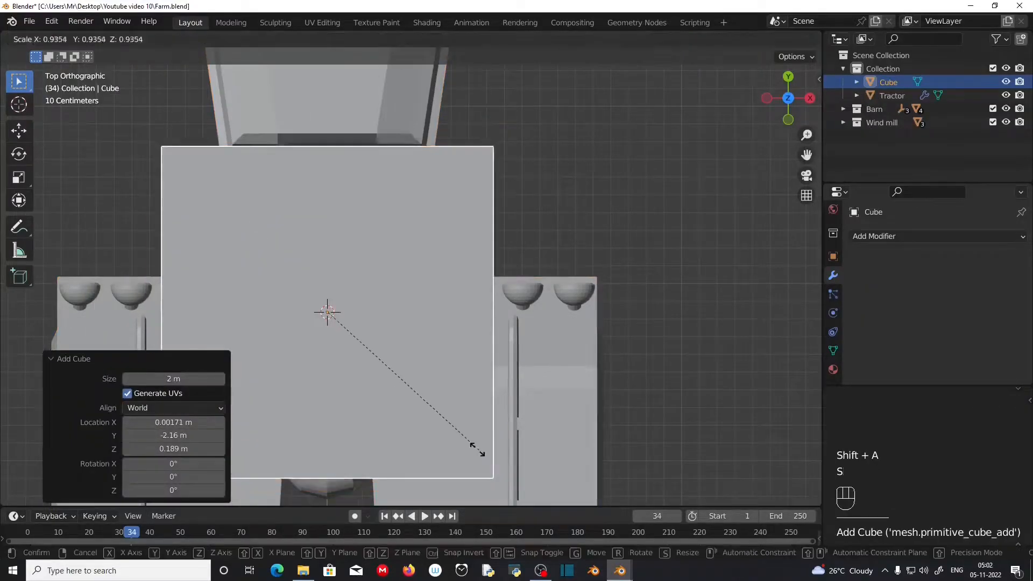
left_click(338, 319, "ctrl")
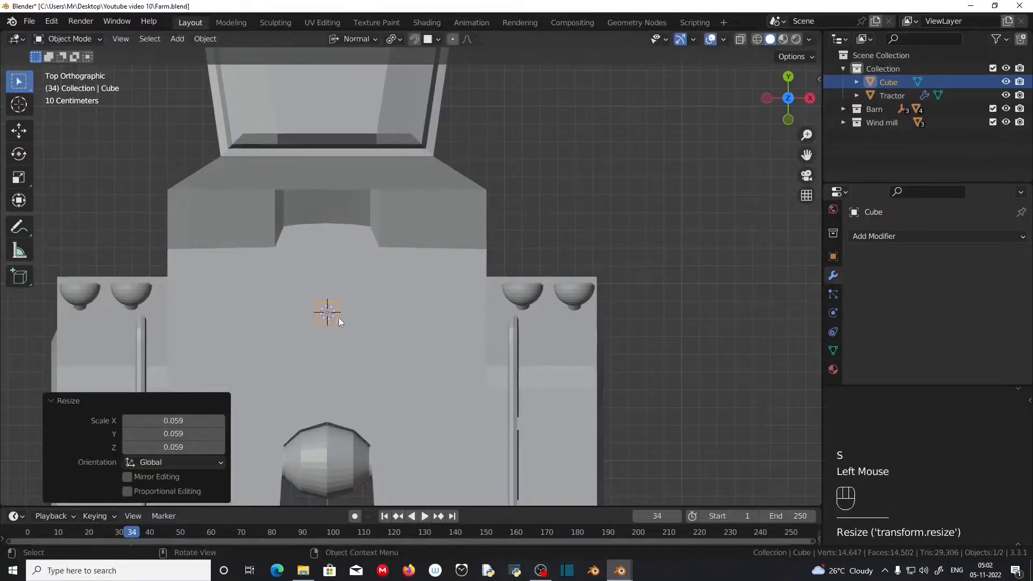
key("ctrl+a")
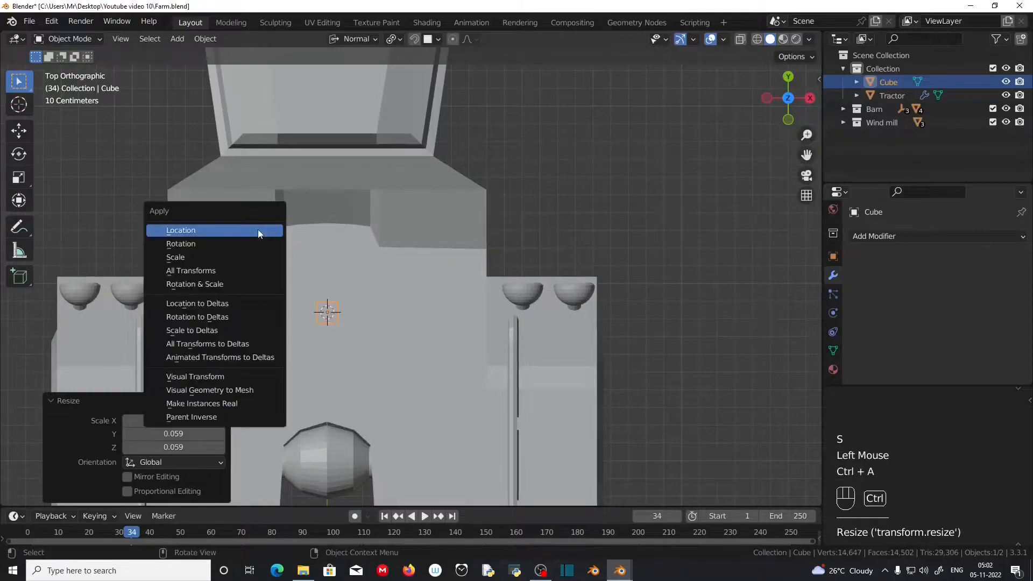
left_click(229, 258)
Step: In Edit Mode, shrink the cube's top face to about 0.658 and extrude it upward about 0.107 m
middle_click_drag(412, 434, 405, 409)
scroll(404, 409, "up", 2)
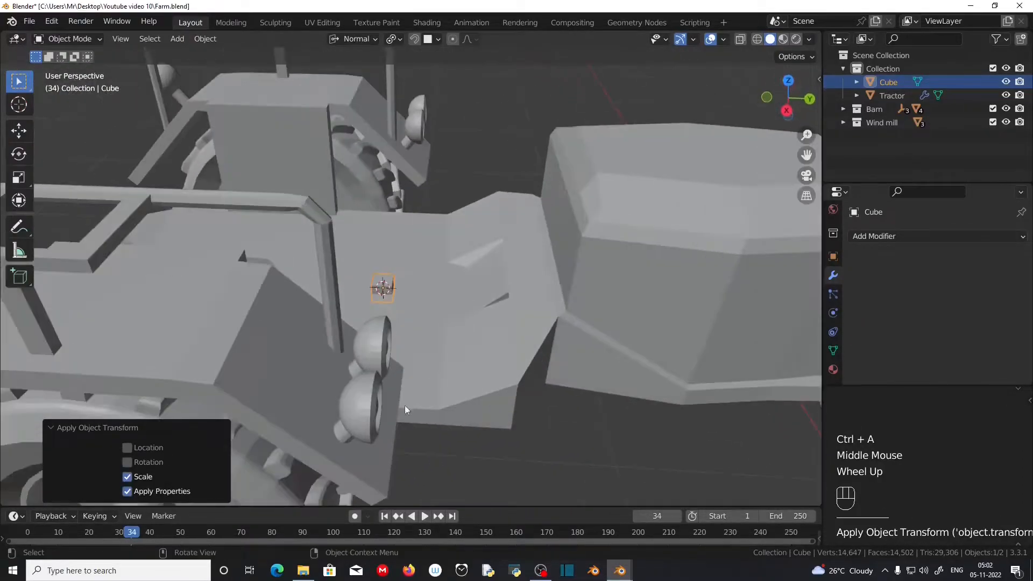
key("Tab")
scroll(447, 390, "up", 1)
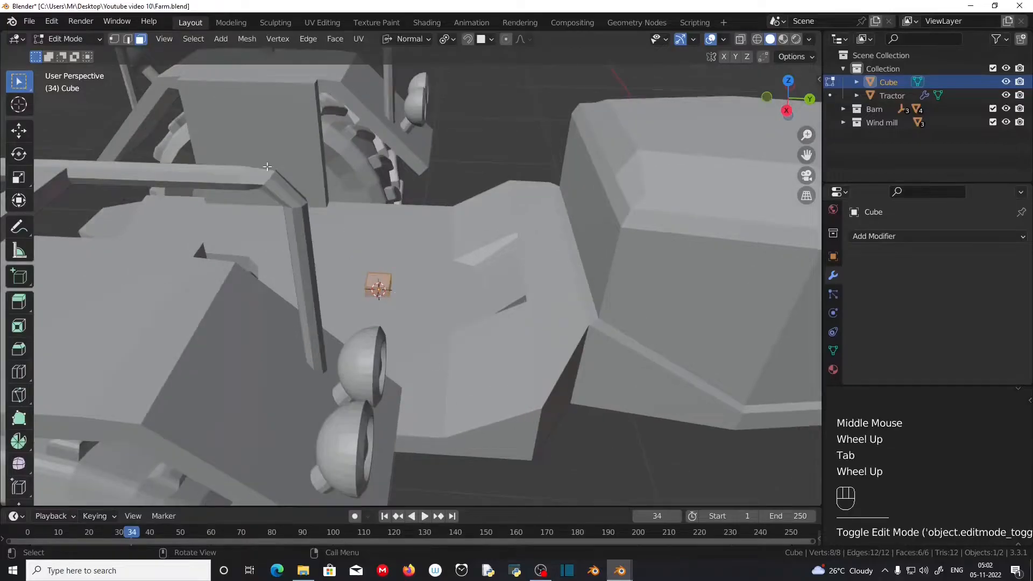
left_click(377, 278)
key("s")
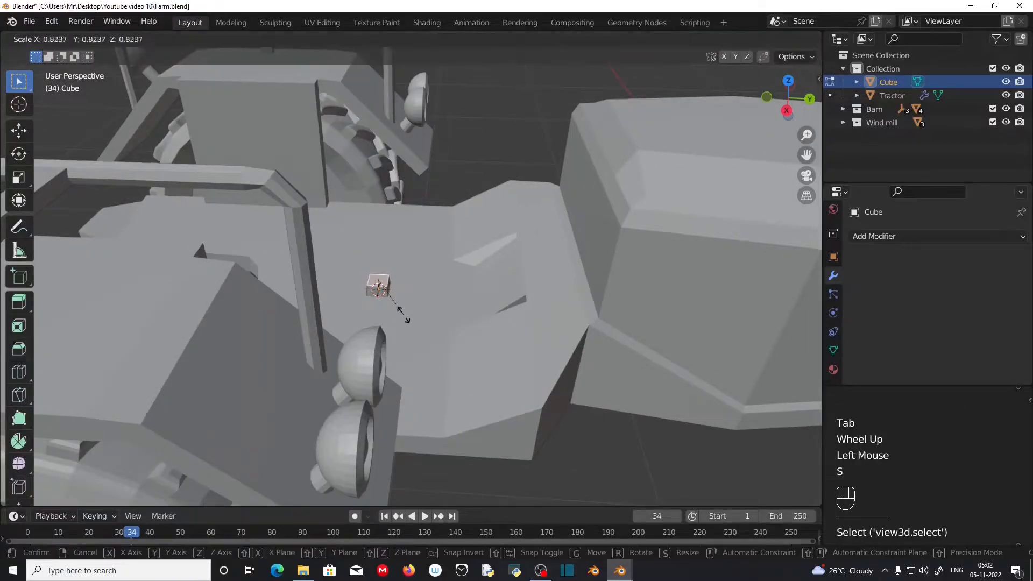
left_click(398, 308)
key("e")
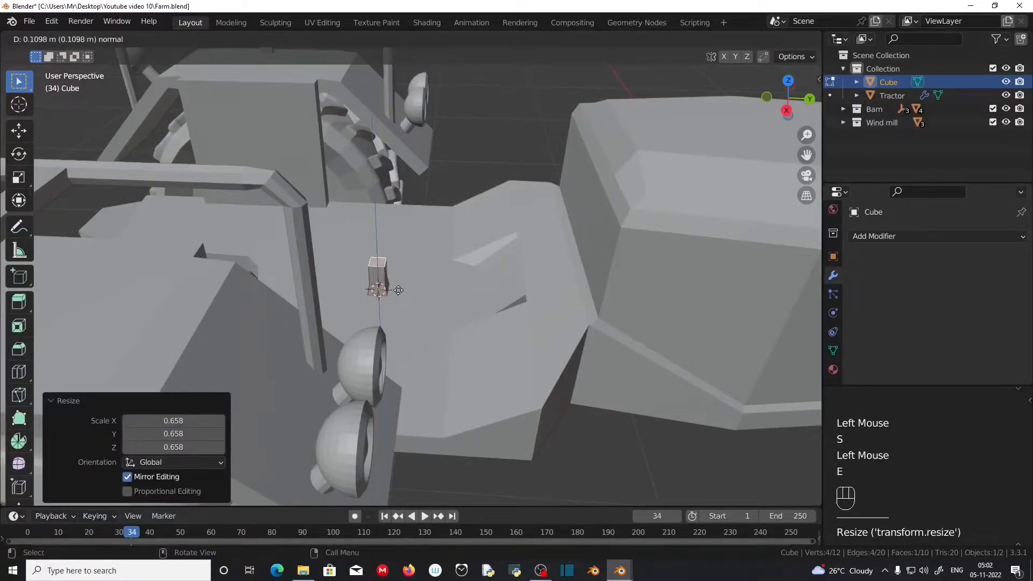
left_click(398, 290)
Step: Enlarge the extruded top face about 8.776 times and raise it about 0.154 m along normal Z to form a flared seat base
key("s")
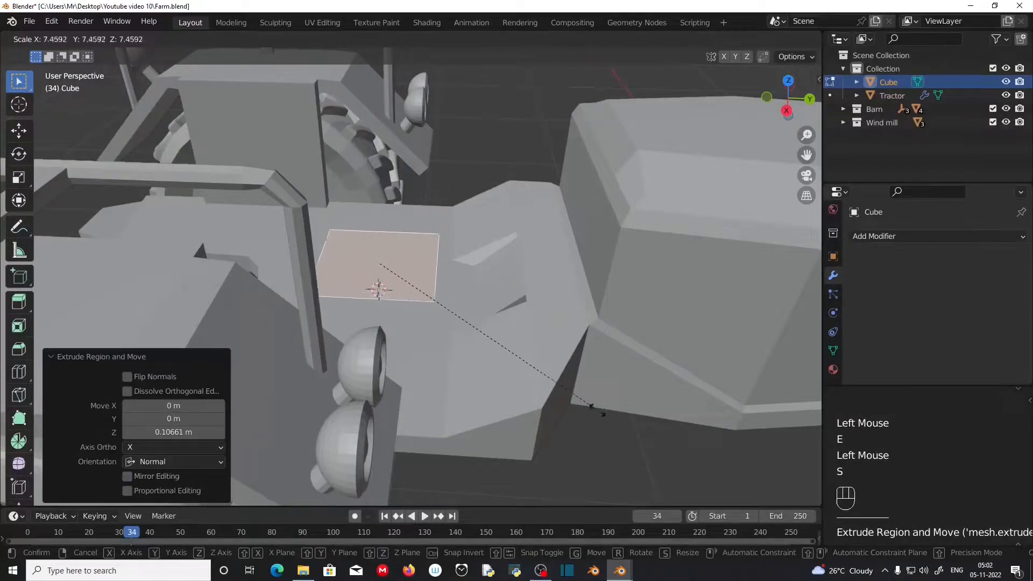
left_click(629, 426)
middle_click_drag(629, 426, 485, 350)
scroll(409, 312, "up", 3)
middle_click_drag(409, 312, 425, 415)
key("g")
key("z")
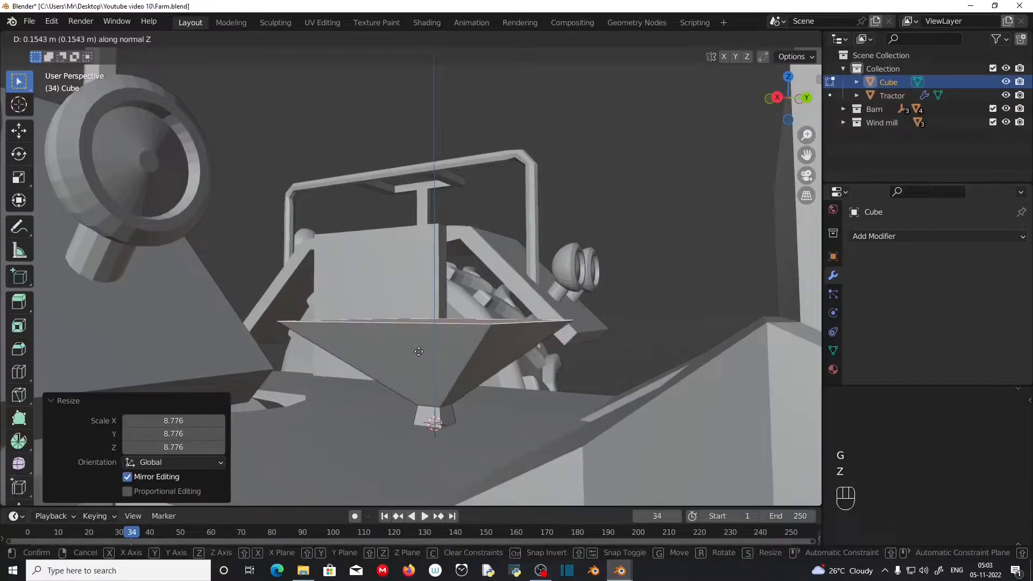
left_click(418, 352)
Step: Add one edge loop around the flared base at a slide factor of about -0.459 and scale the loop inward
middle_click_drag(418, 352, 441, 360)
key("ctrl")
key("ctrl+r")
left_click(438, 345)
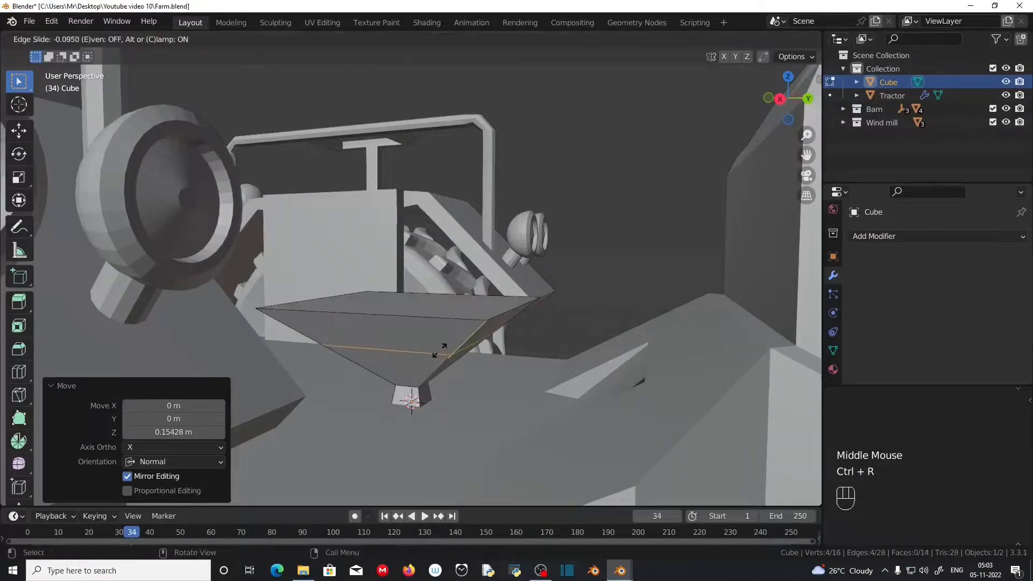
left_click(436, 319)
key("s")
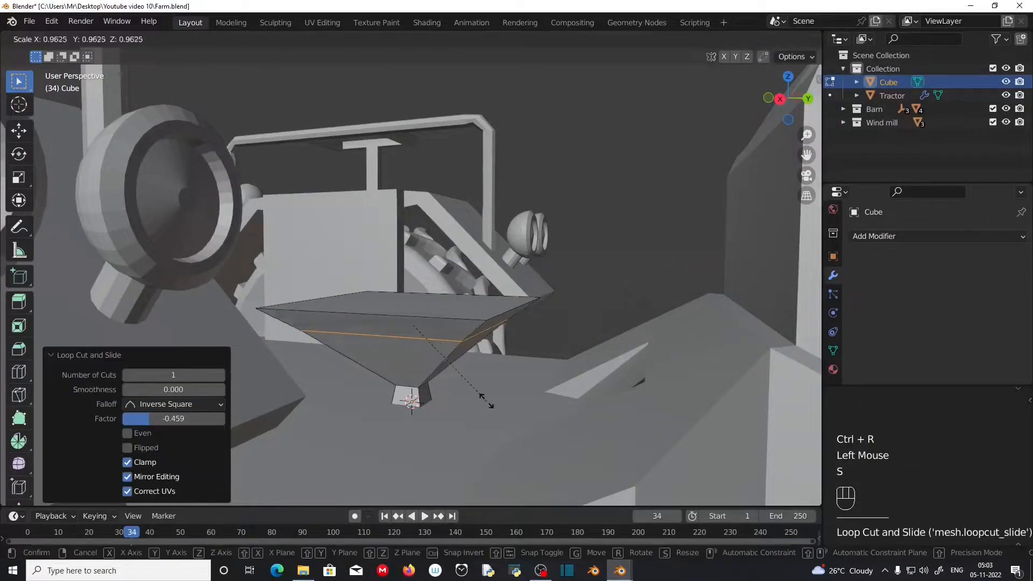
left_click(461, 371)
Step: Extrude the large top face of the seat base upward about 0.042 m to form a thin slab
middle_click_drag(460, 371, 425, 278)
left_click(425, 277)
left_click(450, 299)
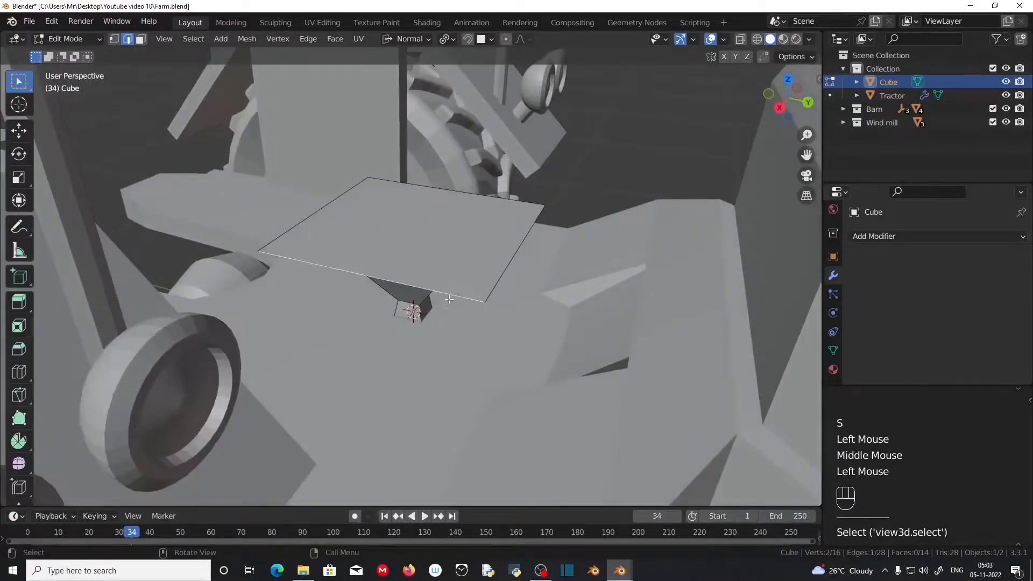
key("3")
left_click(440, 256)
key("e")
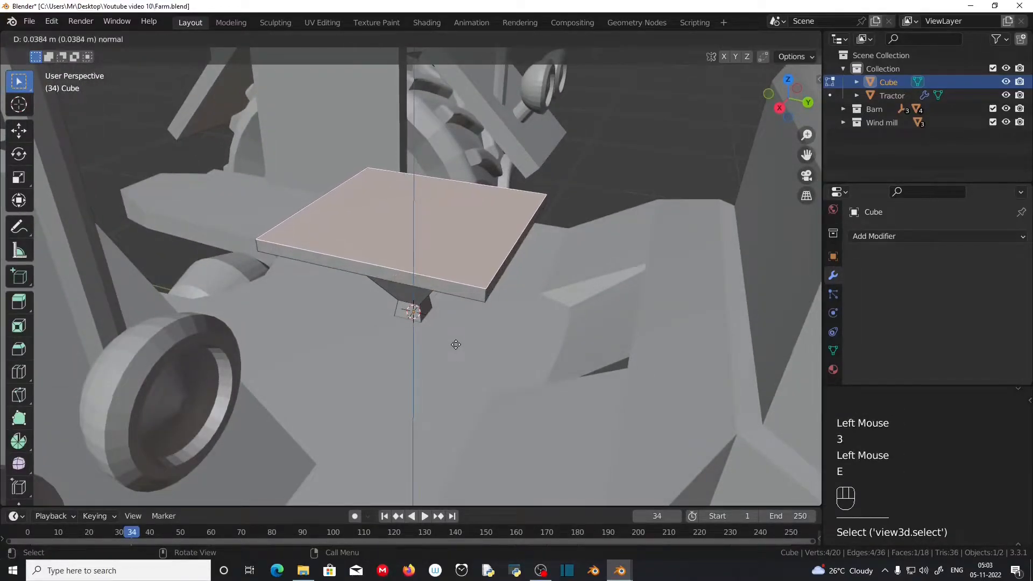
left_click(456, 344)
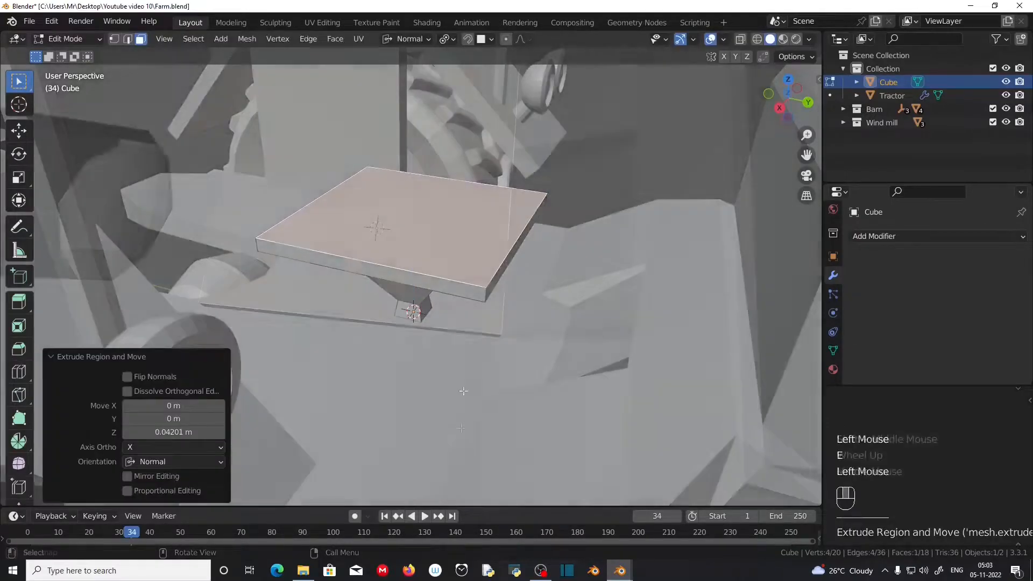
Step: Add a centred edge loop running front to back across the seat and stretch it to about 1.218 along normal Y
middle_click_drag(455, 391, 447, 379, "shift")
scroll(447, 379, "up", 2)
middle_click_drag(447, 380, 434, 368)
key("ctrl+r")
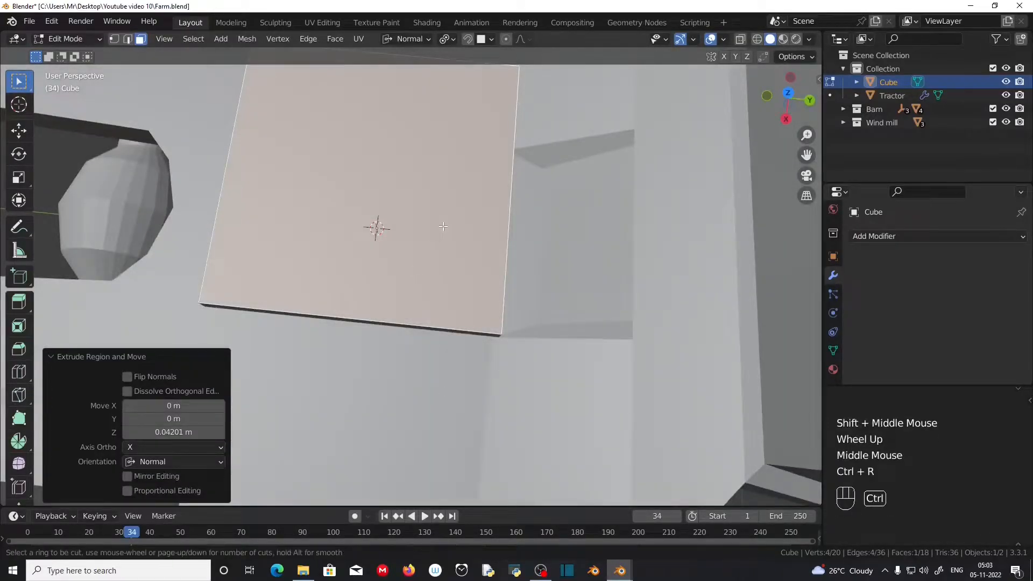
left_click(499, 185)
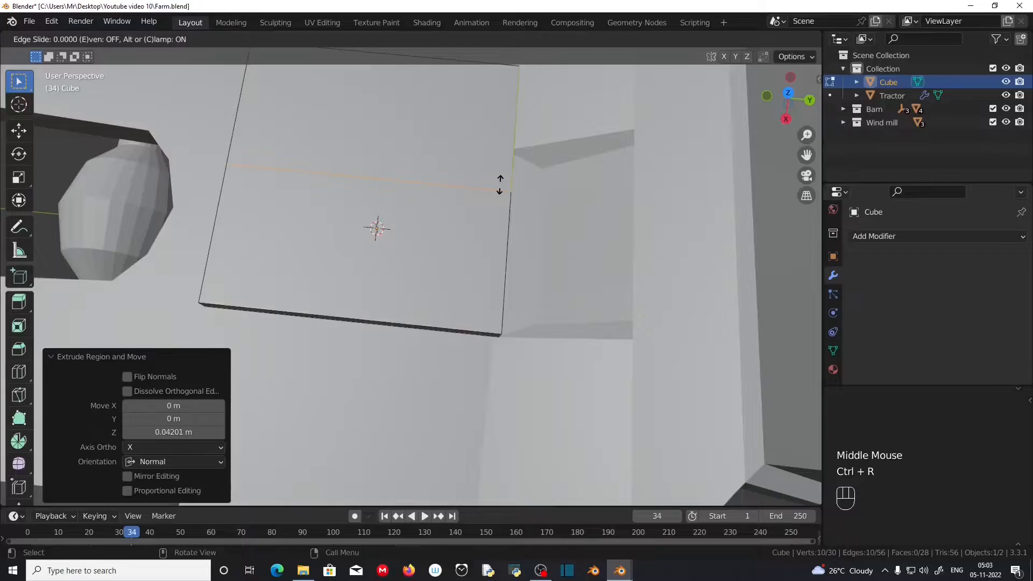
right_click(497, 188)
key("s")
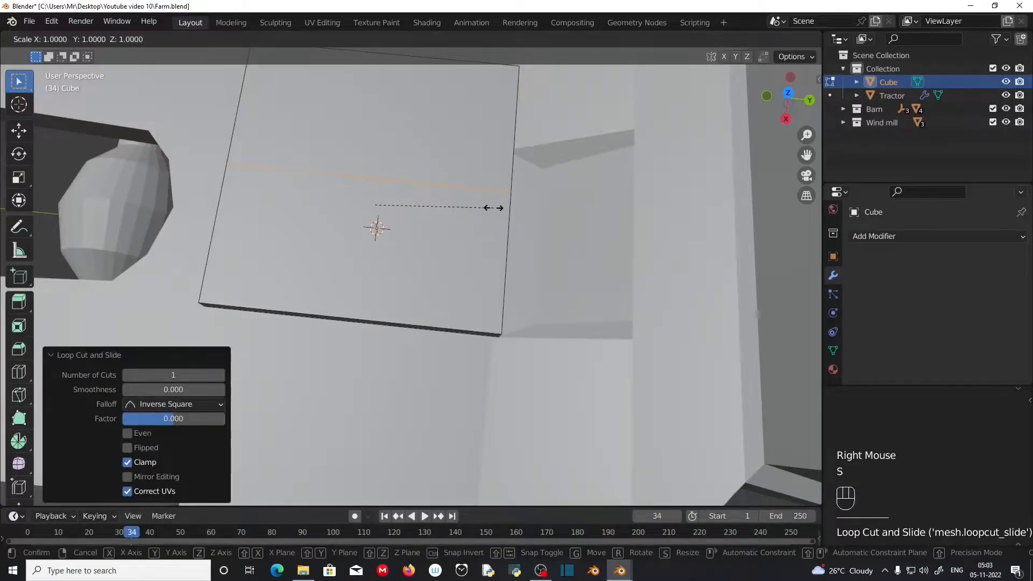
key("y")
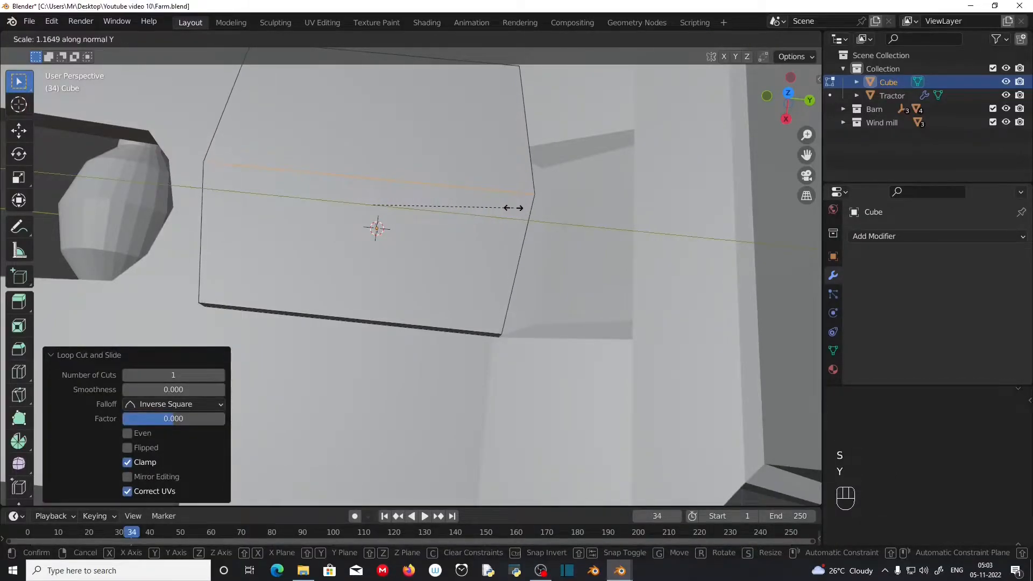
left_click(520, 209)
Step: Bevel the seat's centre edge loop about 0.21 m wide with 3 segments to round its front and back
scroll(520, 209, "down", 2)
middle_click_drag(383, 237, 341, 291, "shift")
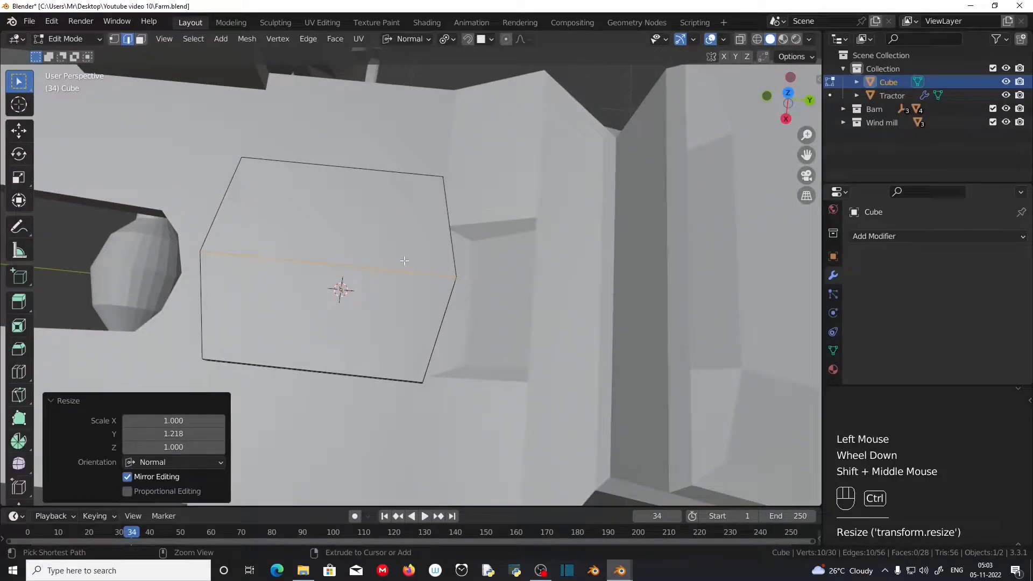
key("ctrl+b")
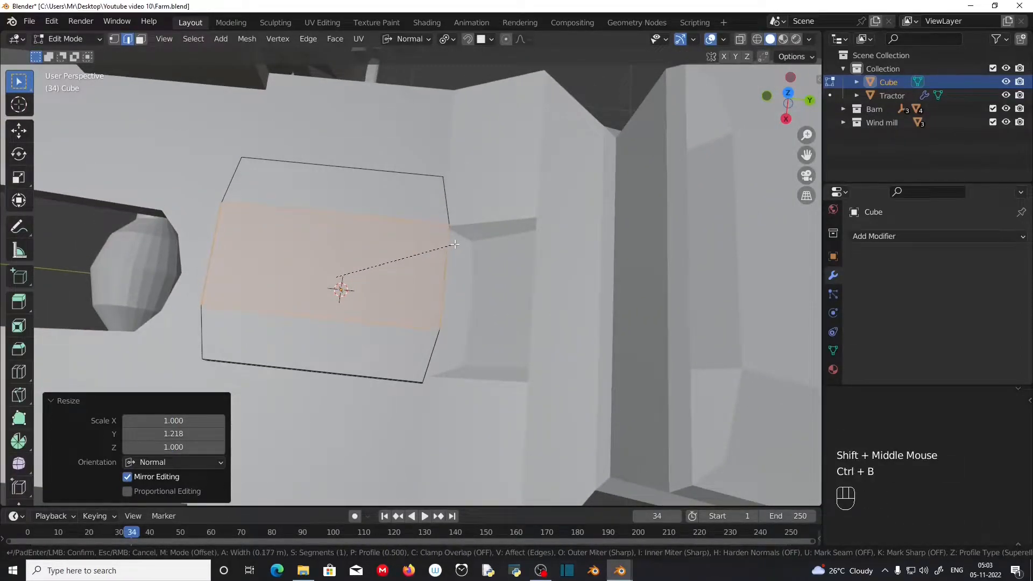
scroll(454, 245, "up", 1)
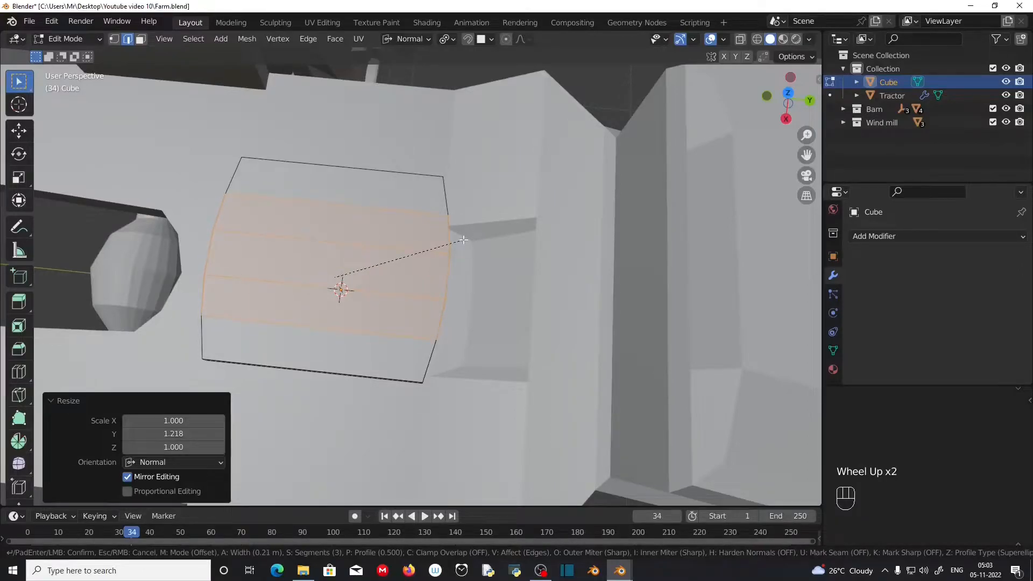
left_click(462, 240)
middle_click_drag(283, 161, 394, 146, "shift")
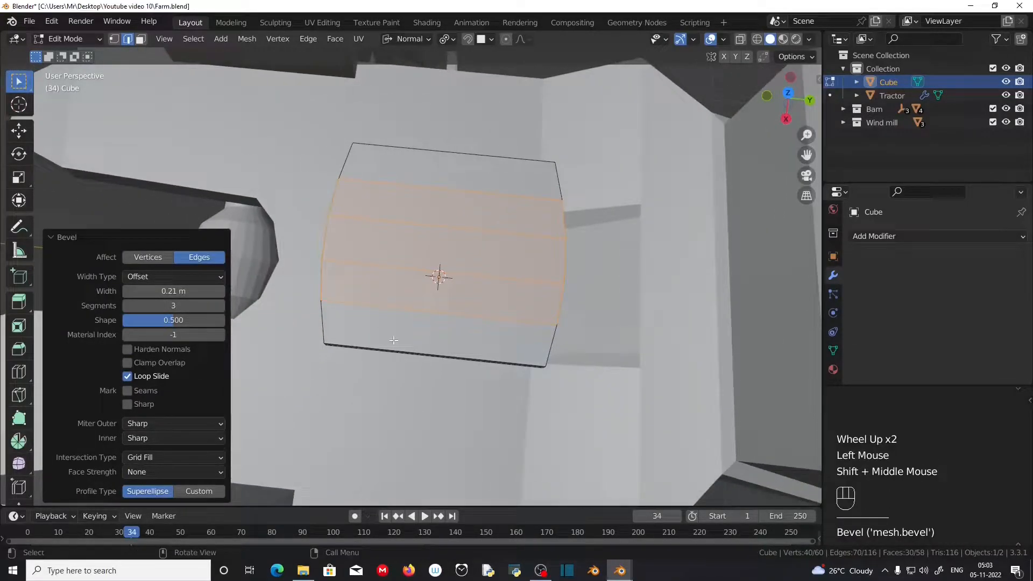
Step: Add a loop cut across the seat's planks and slide it close to the seat's rear edge
key("ctrl")
key("ctrl+r")
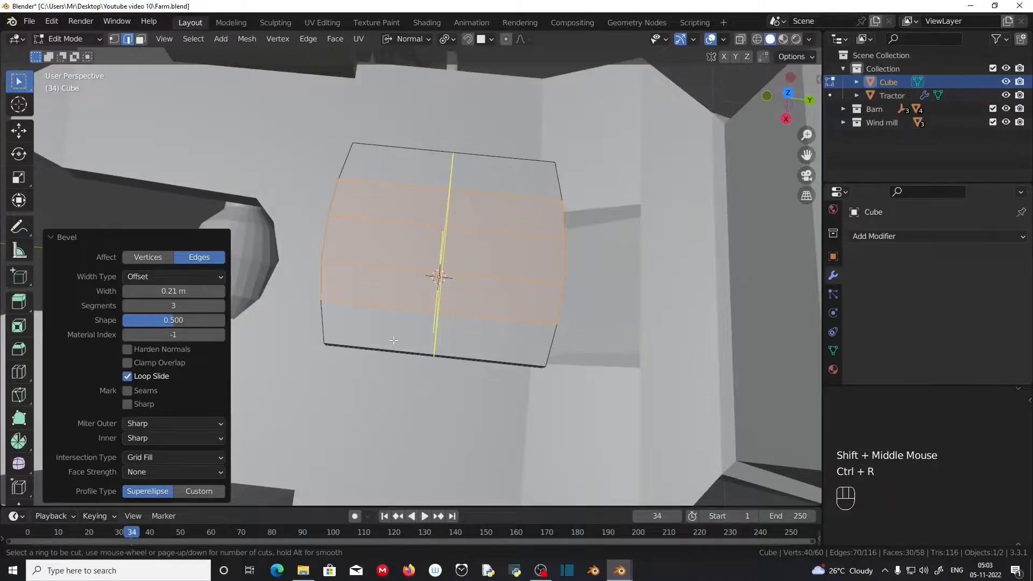
left_click(394, 340)
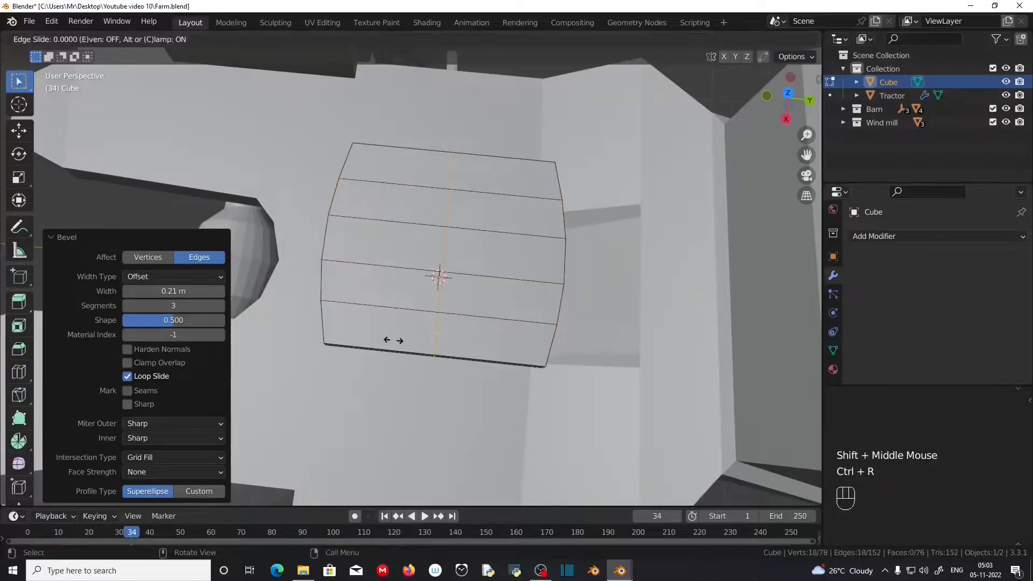
left_click(299, 333)
Step: Extrude the narrow strip of top faces along the seat's rear edge upward about 0.70 m to form the backrest
left_click(140, 39)
left_click(360, 164)
left_click(347, 198, "shift")
left_click(340, 246, "shift")
left_click(334, 280, "shift")
middle_click_drag(333, 280, 329, 317)
key("e")
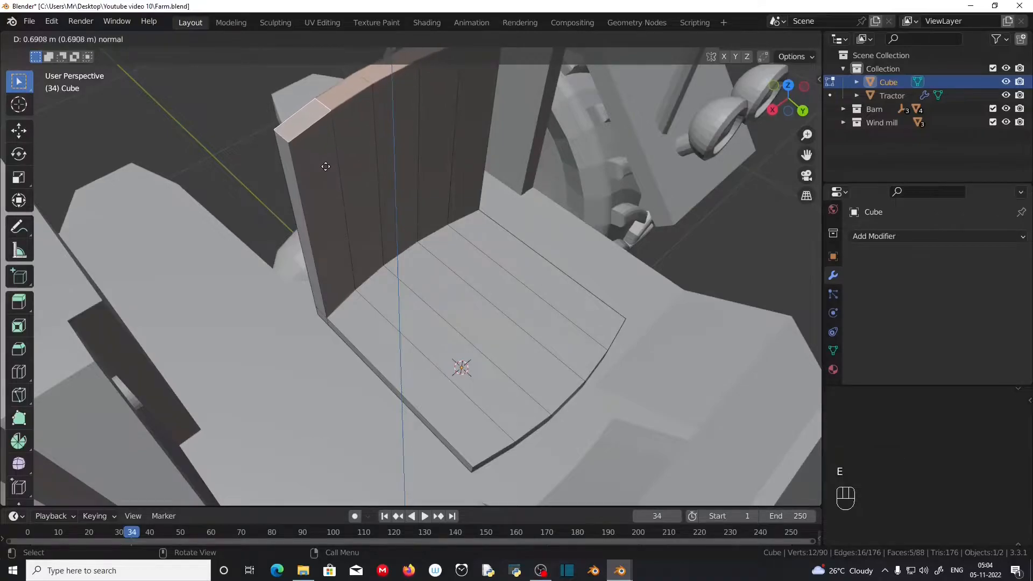
left_click(325, 167)
scroll(325, 162, "down", 3)
middle_click_drag(325, 163, 347, 216)
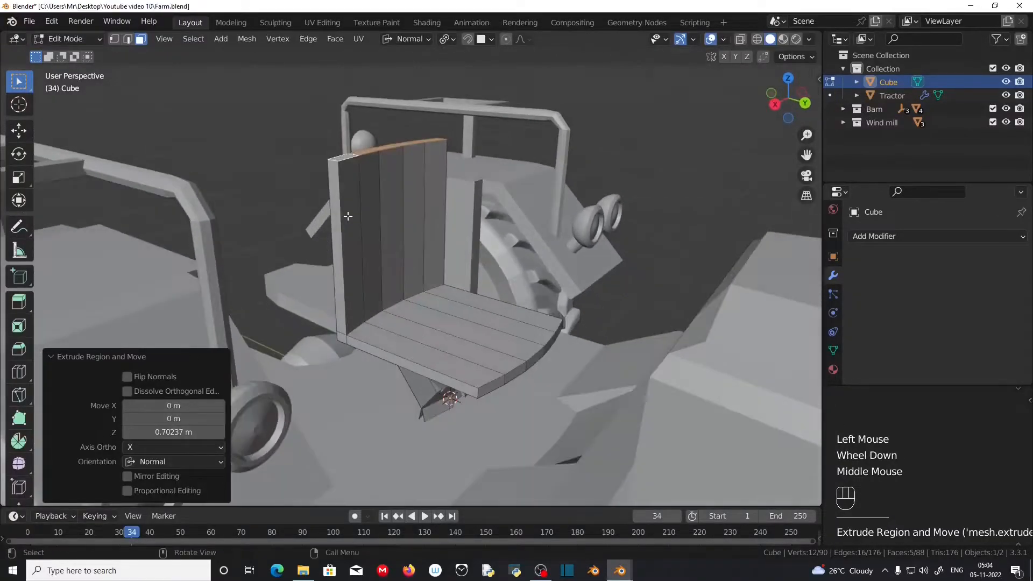
Step: Set the transform orientation to Global and move the backrest's top faces about -0.14 m along Y to tilt it backward
key("Escape")
left_click(420, 39)
left_click(407, 81)
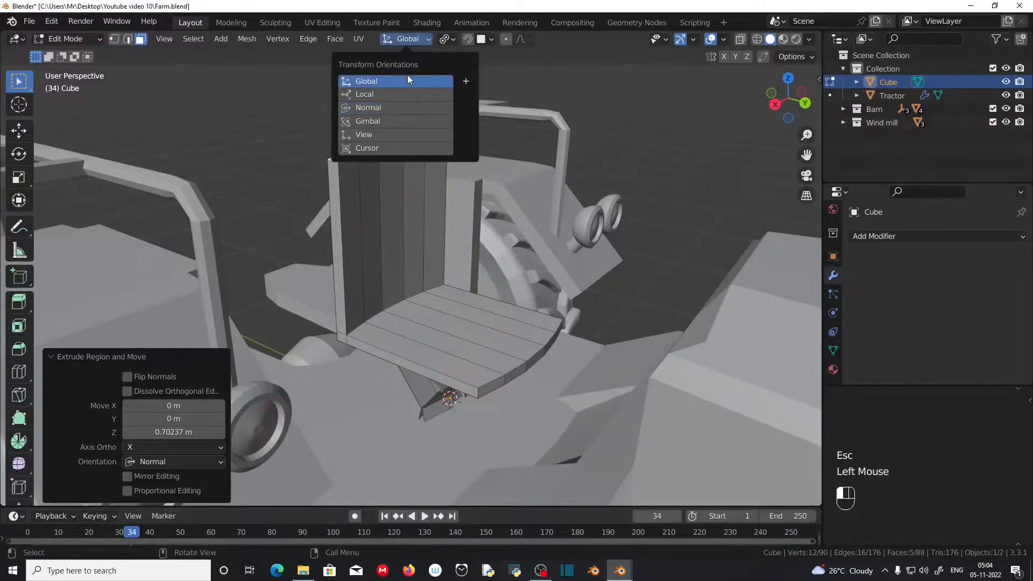
left_click(449, 39)
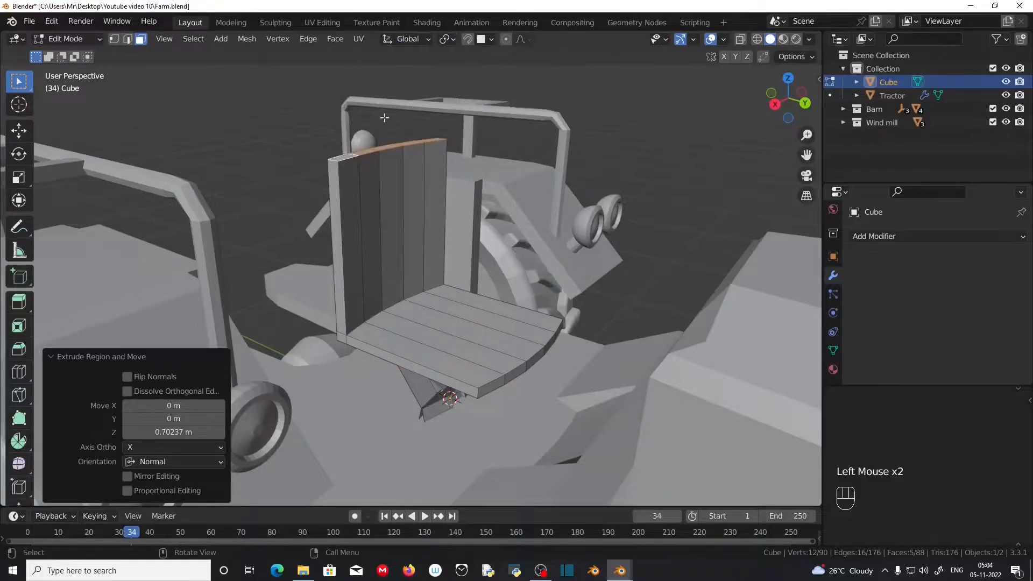
key("g")
key("y")
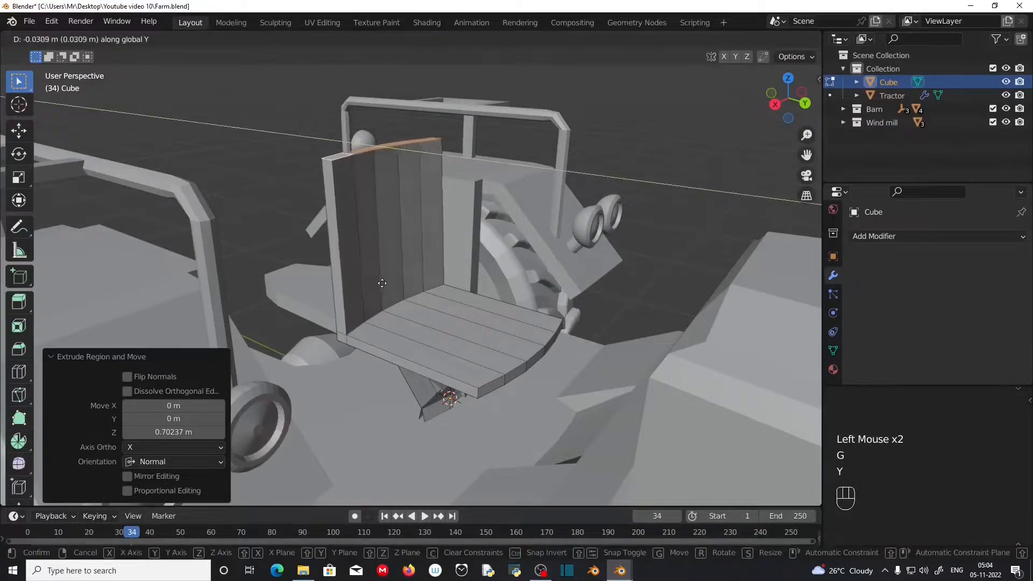
left_click(365, 273)
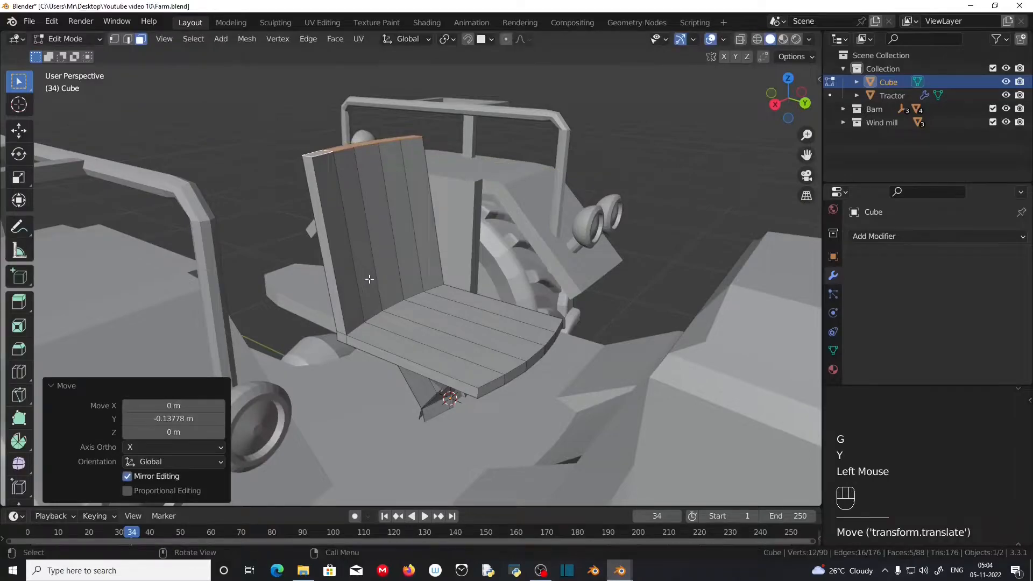
Step: Scale the backrest's top faces to about 0.857 to taper it
scroll(365, 274, "up", 2)
middle_click_drag(365, 273, 398, 272)
key("s")
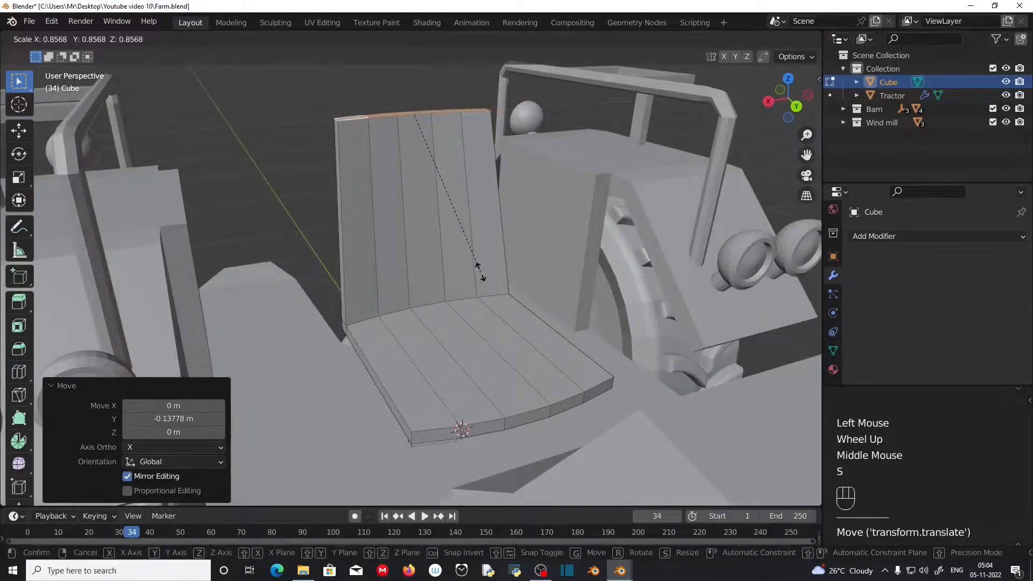
left_click(481, 271)
middle_click_drag(481, 272, 374, 332)
scroll(452, 357, "down", 1)
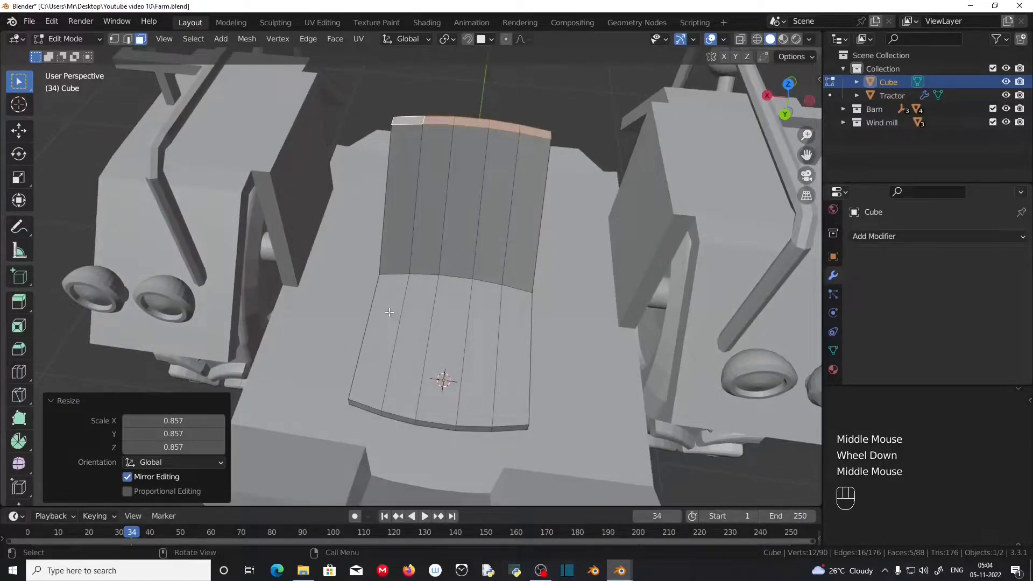
Step: Add a centred loop cut across the seat and bevel it into a band with 1 segment and about 0.028 m width
key("ctrl")
key("ctrl+r")
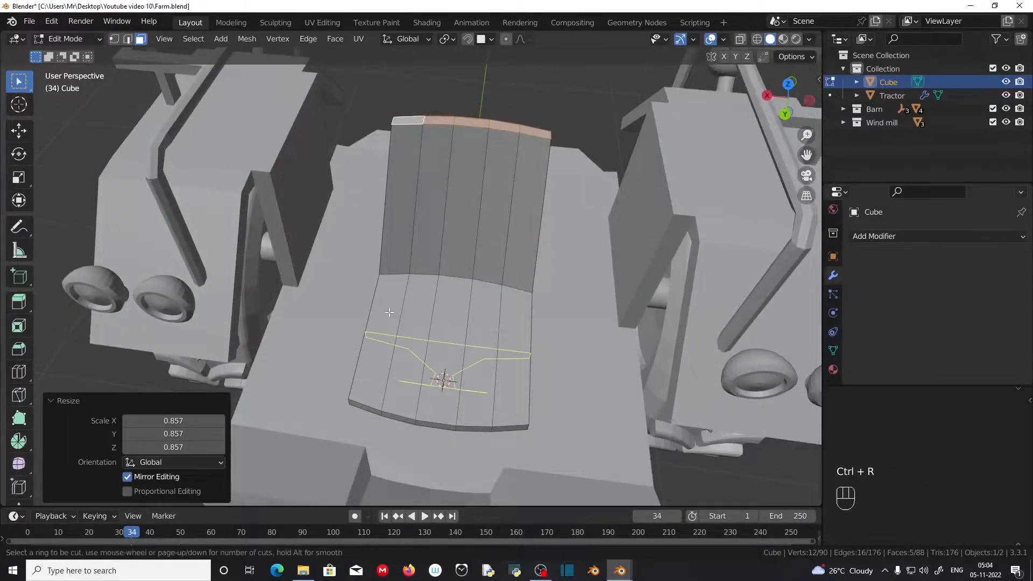
left_click(377, 339)
right_click(377, 339)
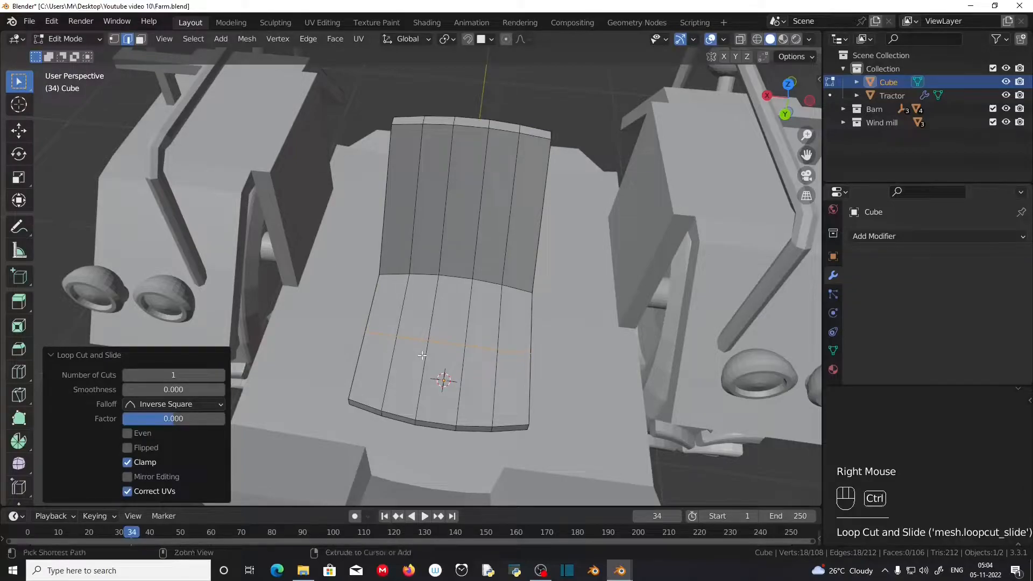
key("ctrl+b")
scroll(419, 371, "down", 2)
left_click(416, 374)
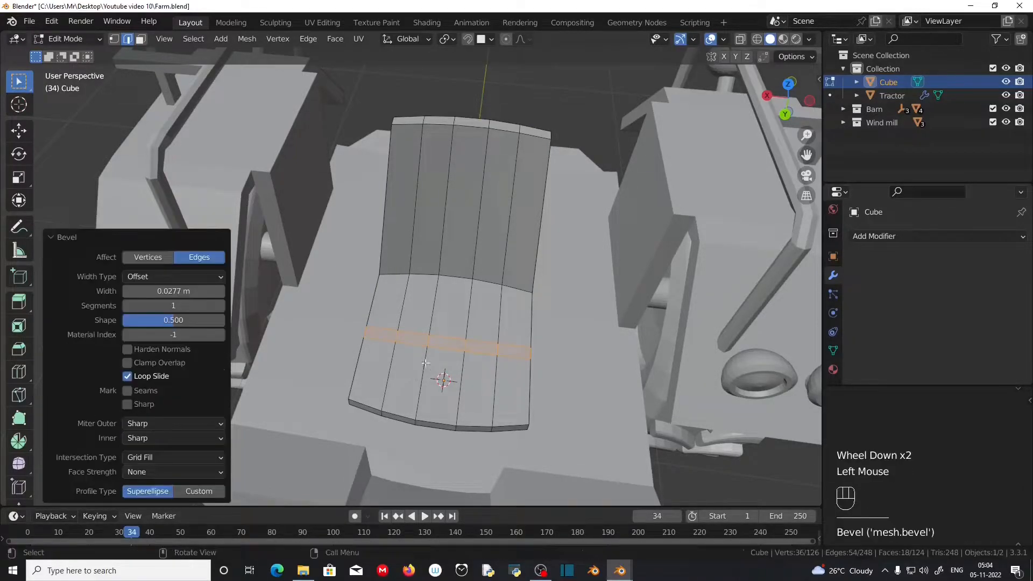
Step: Add two lengthwise loop cuts near the seat's opposite side edges, with slide factors of about -0.168 and -0.304
left_click(740, 39)
middle_click_drag(425, 377, 490, 463)
scroll(436, 414, "up", 2)
scroll(474, 273, "up", 1)
scroll(475, 273, "up", 1)
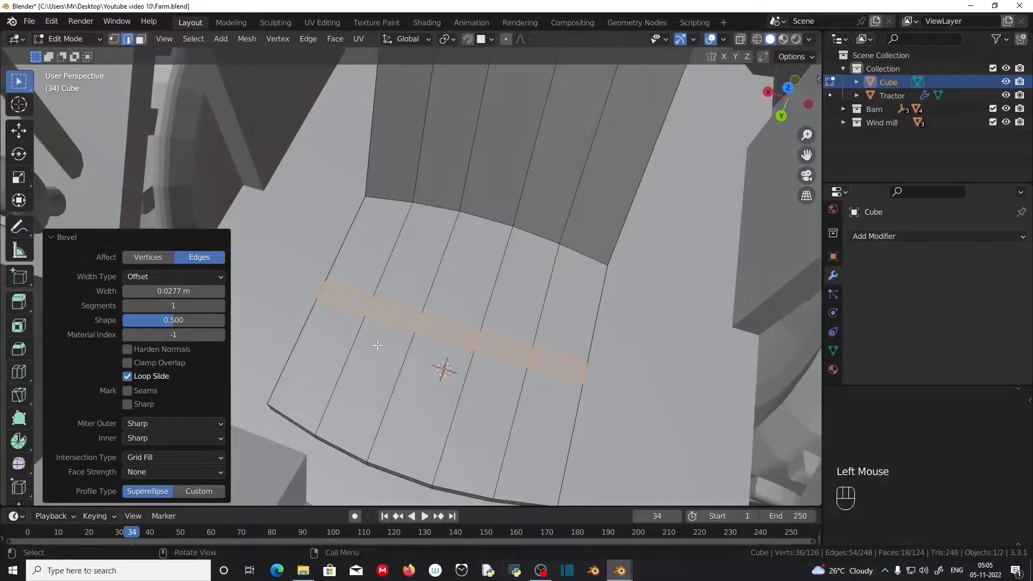
middle_click_drag(377, 345, 353, 259)
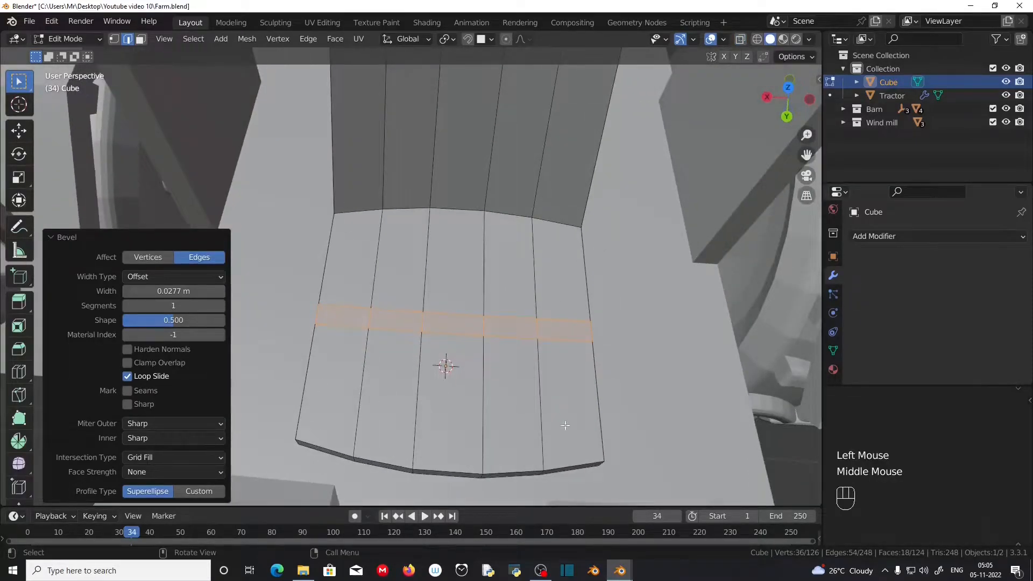
key("ctrl")
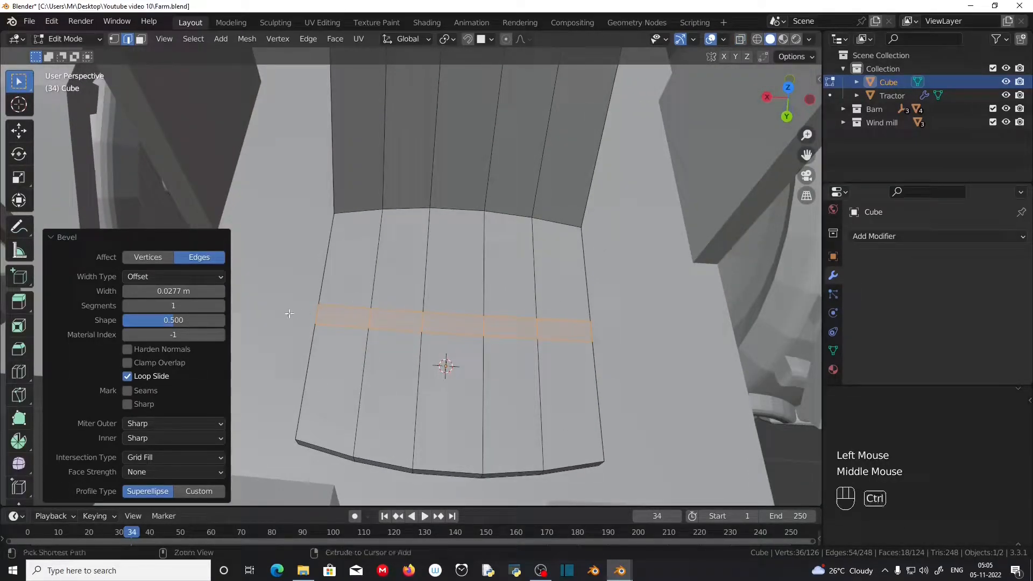
key("ctrl+r")
left_click(342, 310)
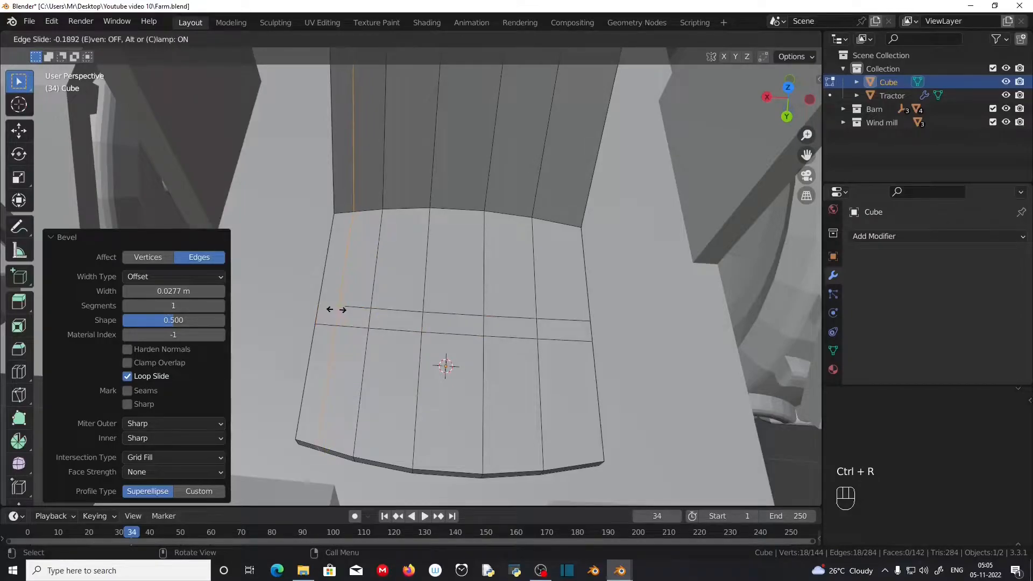
left_click(336, 309)
key("ctrl+r")
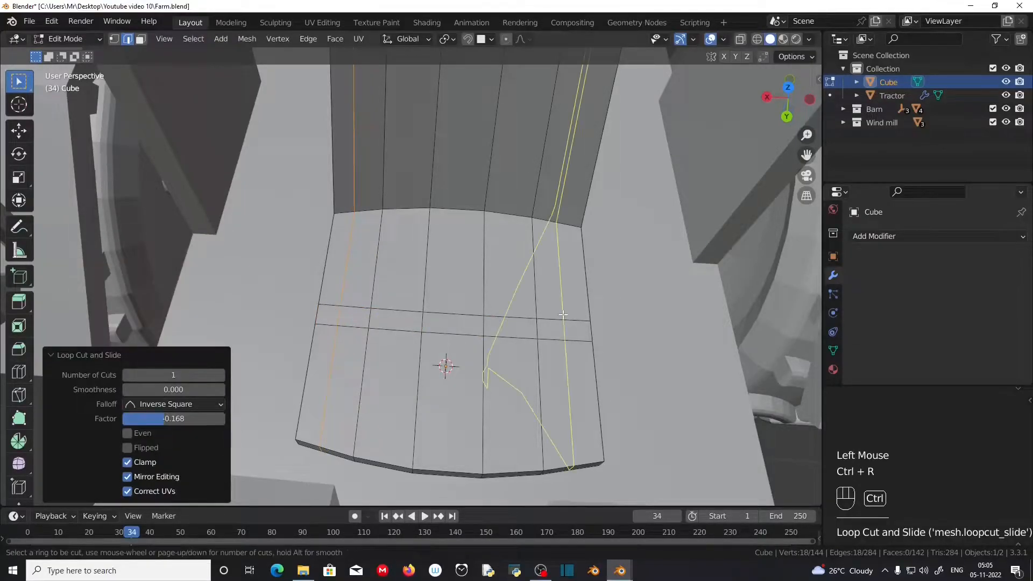
left_click(563, 314)
left_click(571, 316)
Step: Add a loop cut across the backrest slightly above its middle and bevel it into a band about 0.03 m wide
middle_click_drag(425, 161, 430, 184, "shift")
scroll(422, 208, "down", 2)
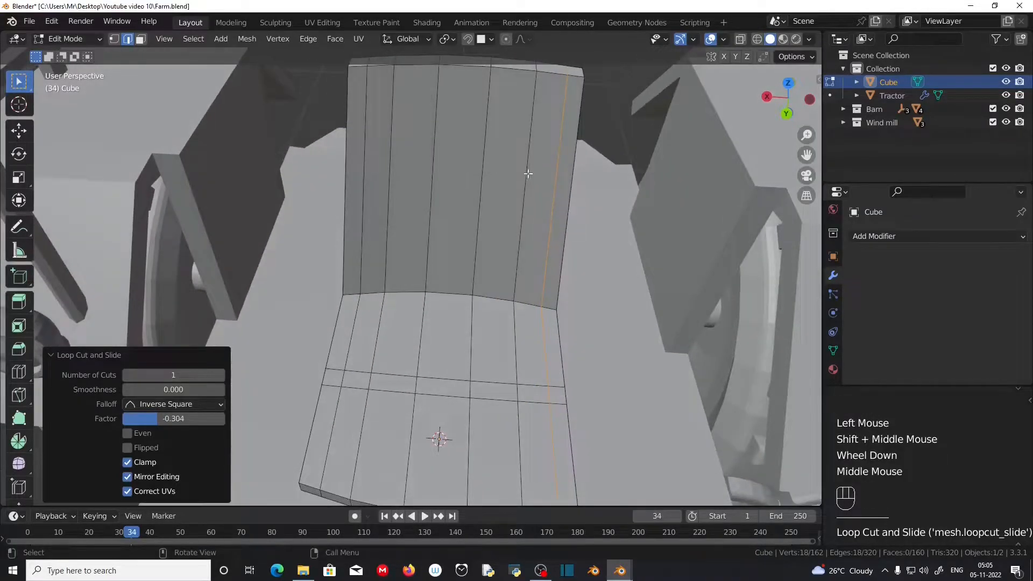
key("ctrl+r")
left_click(537, 183)
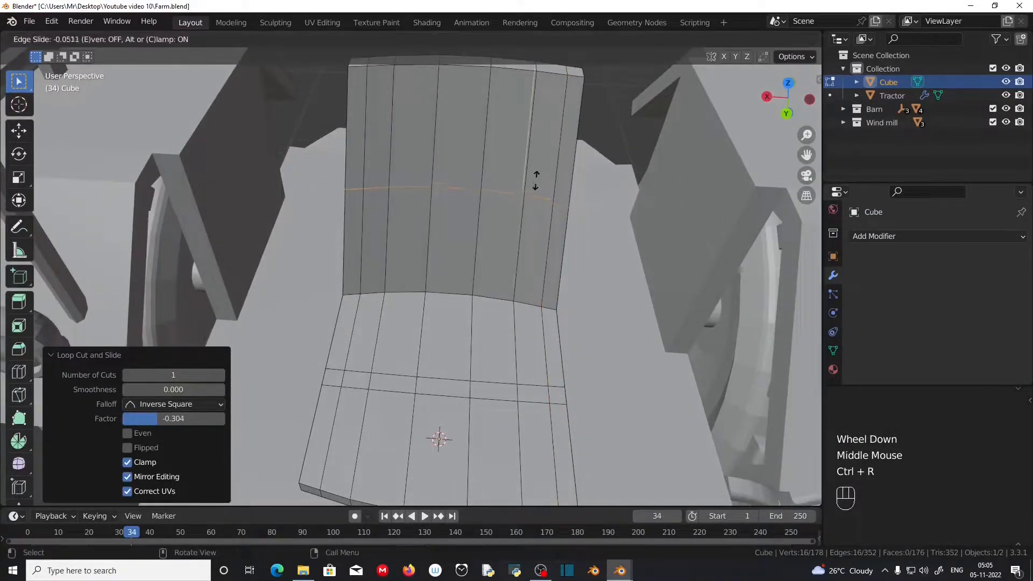
left_click(538, 175)
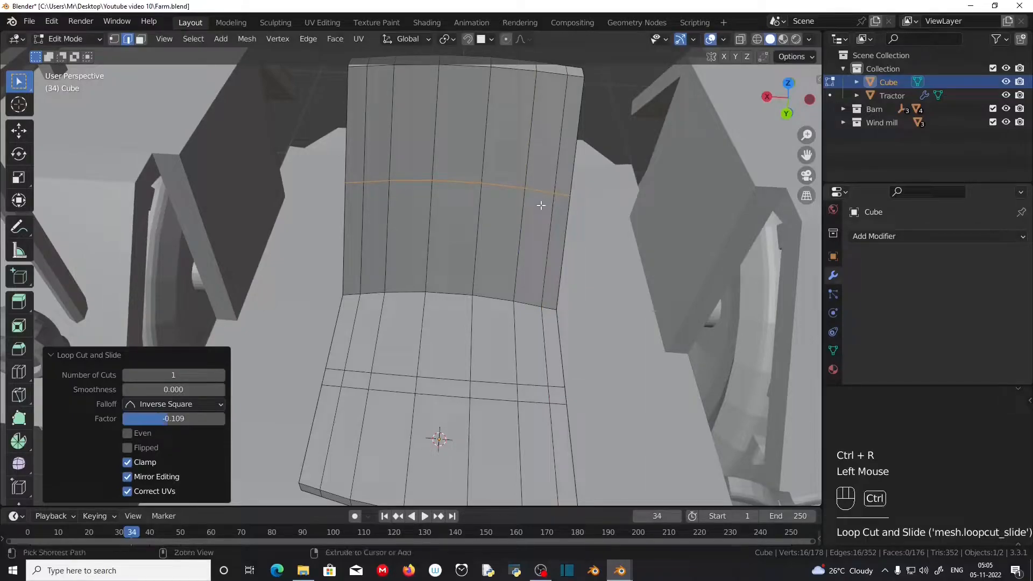
key("ctrl+b")
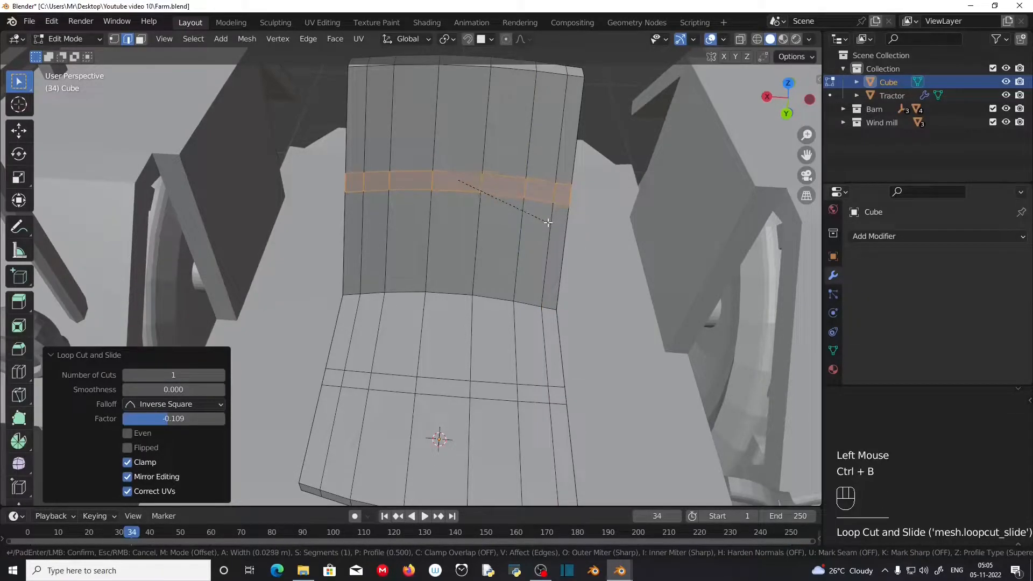
left_click(546, 222)
Step: Bridge the small corner faces of the seat and backrest bands on one side with 3 cuts to form an armrest
left_click(357, 190)
left_click(141, 38)
left_click(354, 182)
left_click(333, 378, "shift")
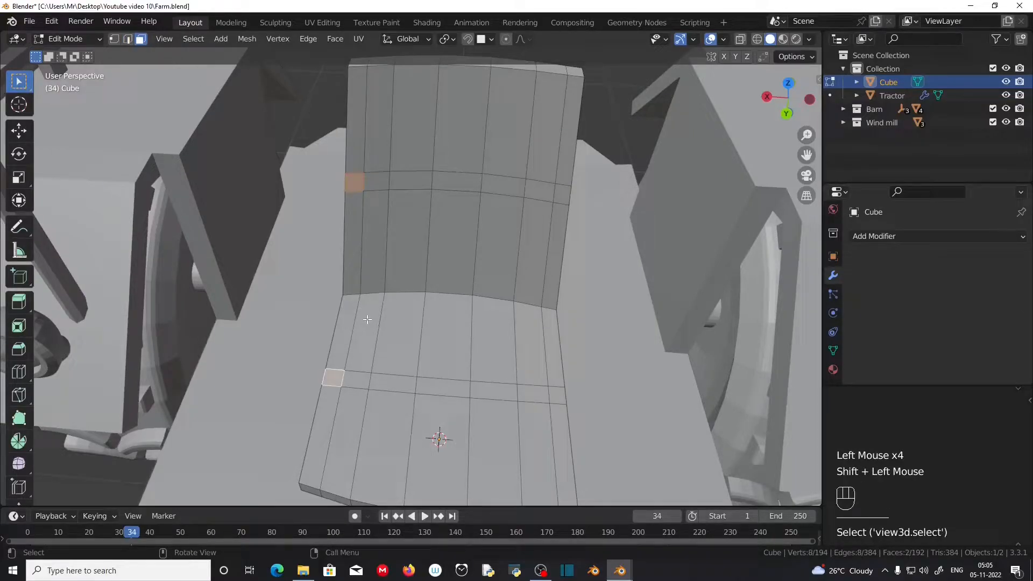
key("F3")
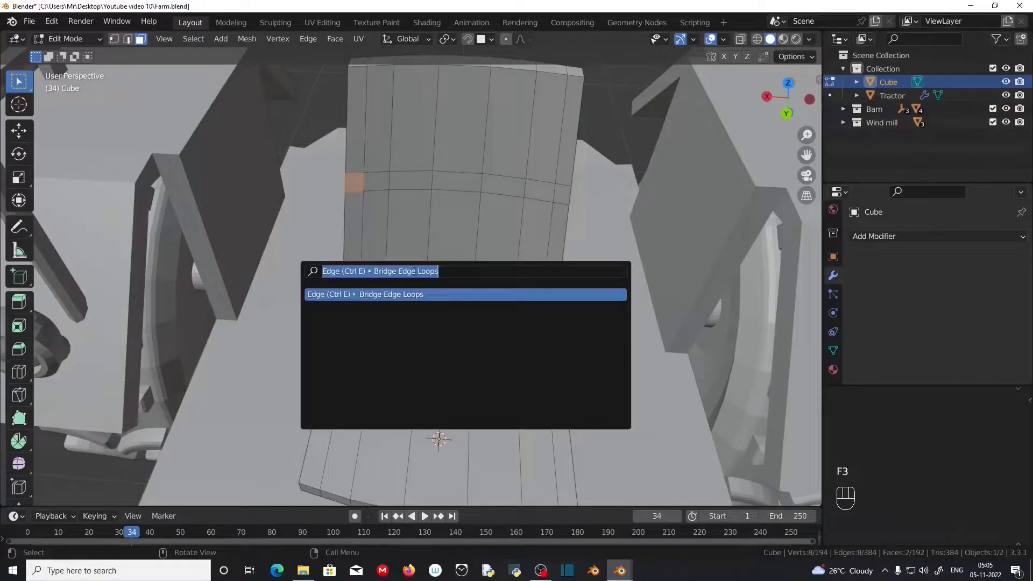
left_click(391, 294)
middle_click_drag(391, 295, 156, 425)
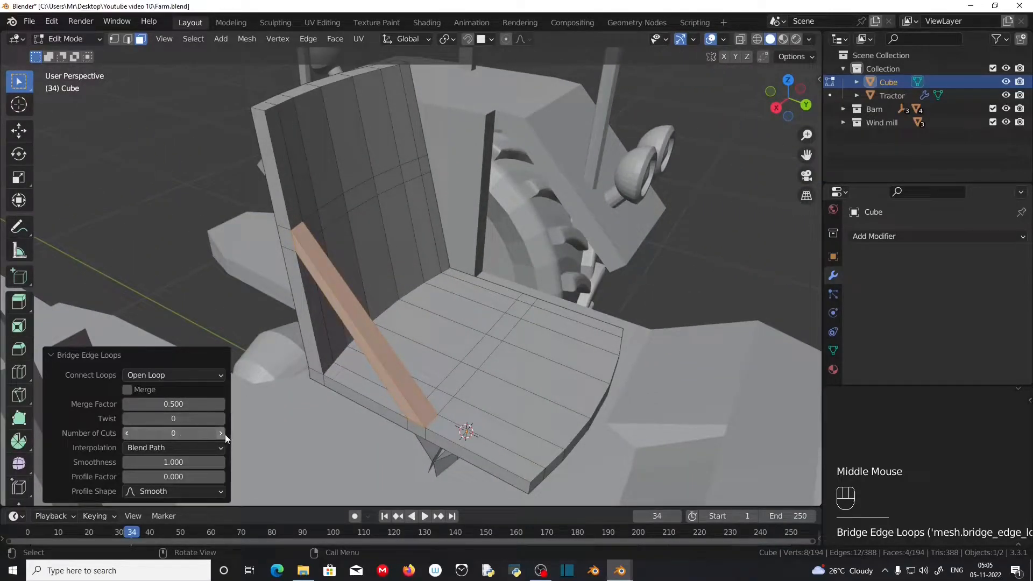
left_click(222, 434)
left_click(221, 433)
left_click(221, 433)
Step: Bridge the matching band faces on the opposite side of the seat with 3 cuts to form the second armrest
middle_click_drag(334, 387, 374, 355)
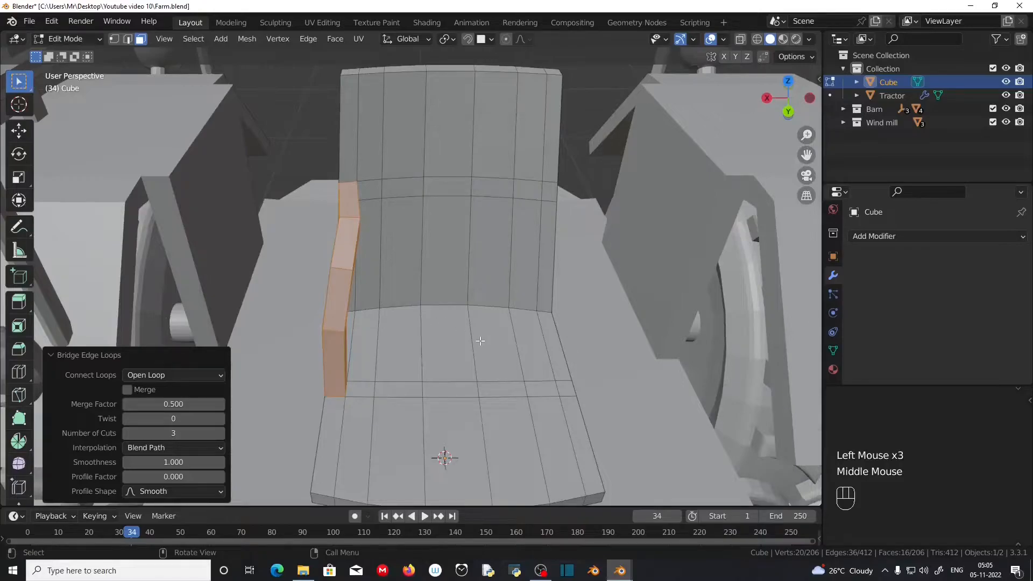
left_click(564, 389)
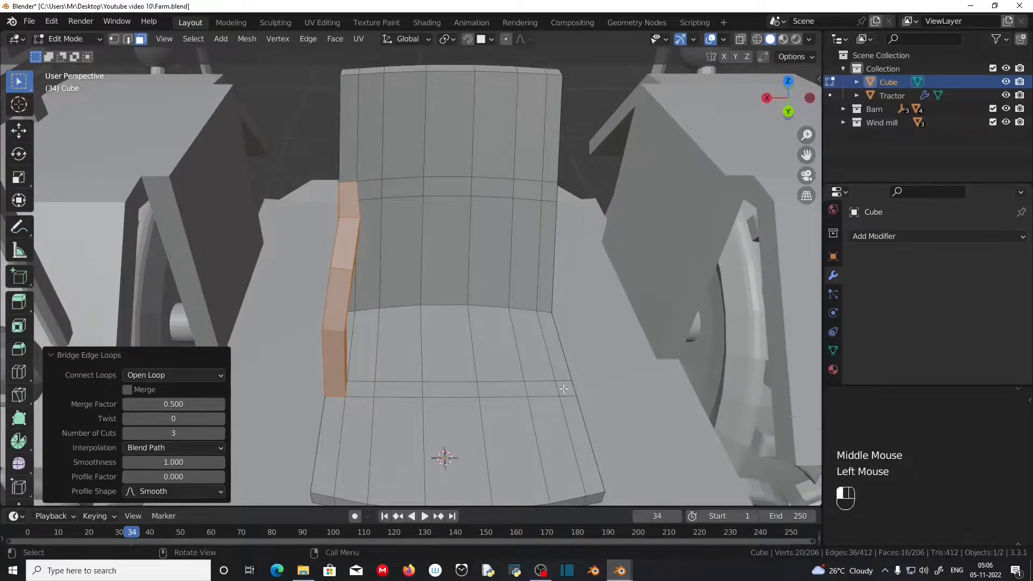
left_click(547, 195, "shift")
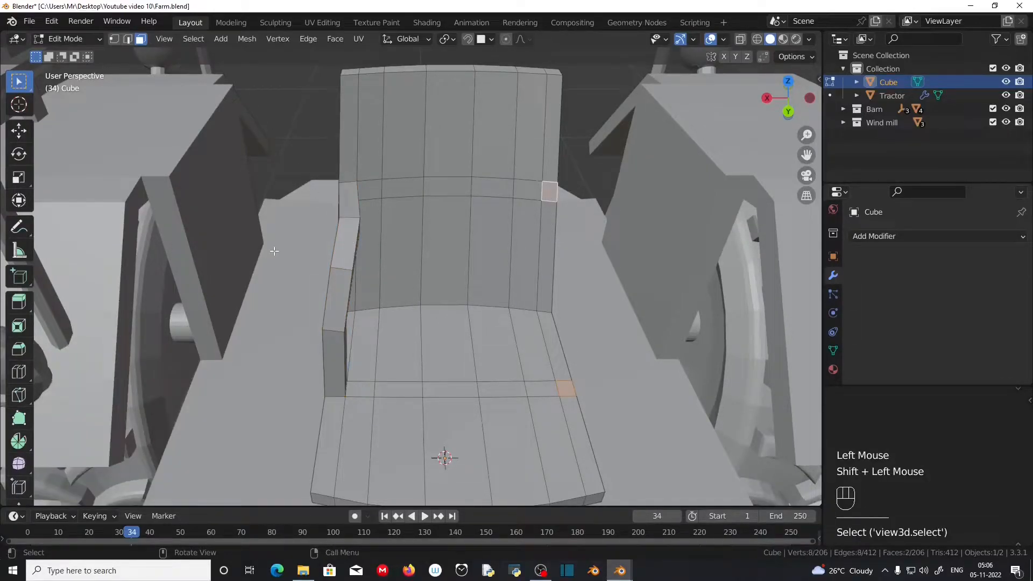
key("F3")
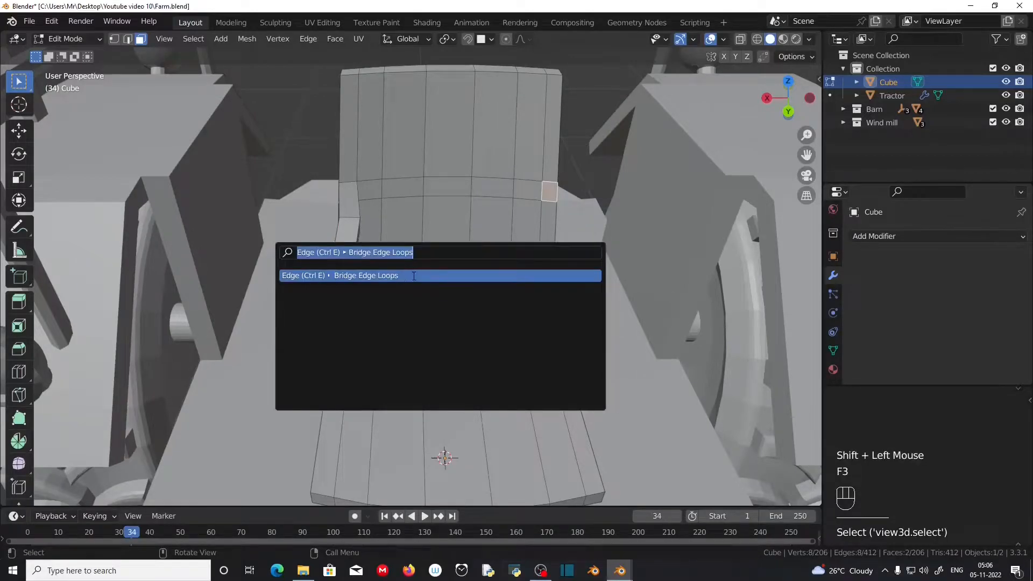
left_click(414, 275)
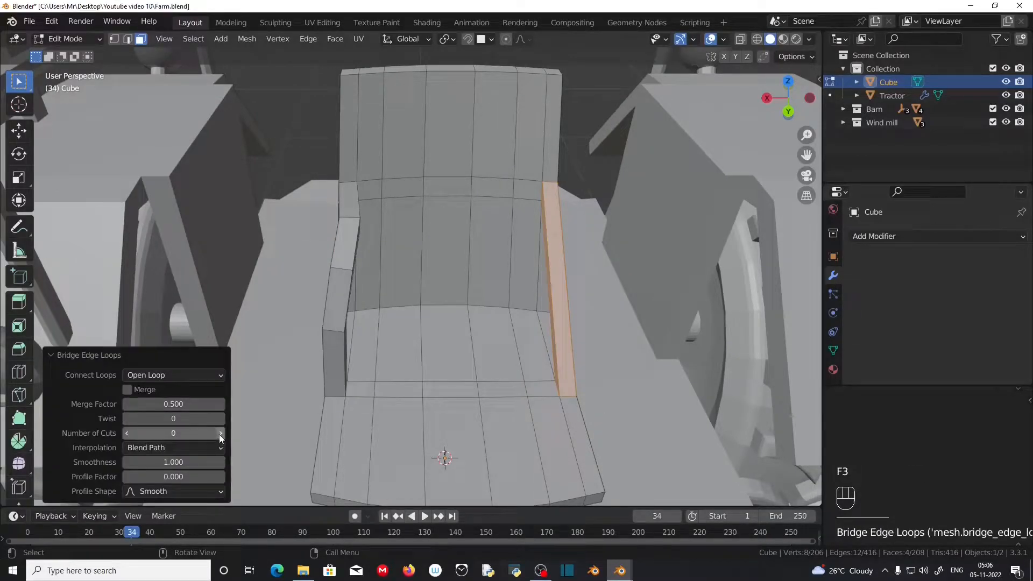
left_click(220, 433)
left_click(220, 434)
left_click(220, 434)
Step: Place the 3D cursor on top of the tractor's hood, near its rear end
mouse_move(454, 413)
middle_mouse_down()
mouse_move(394, 415)
mouse_move(362, 401)
mouse_move(345, 352)
mouse_move(449, 360)
mouse_move(430, 390)
mouse_move(436, 419)
middle_mouse_up()
scroll(393, 414, "down", 2)
scroll(362, 401, "down", 2)
scroll(450, 360, "up", 2)
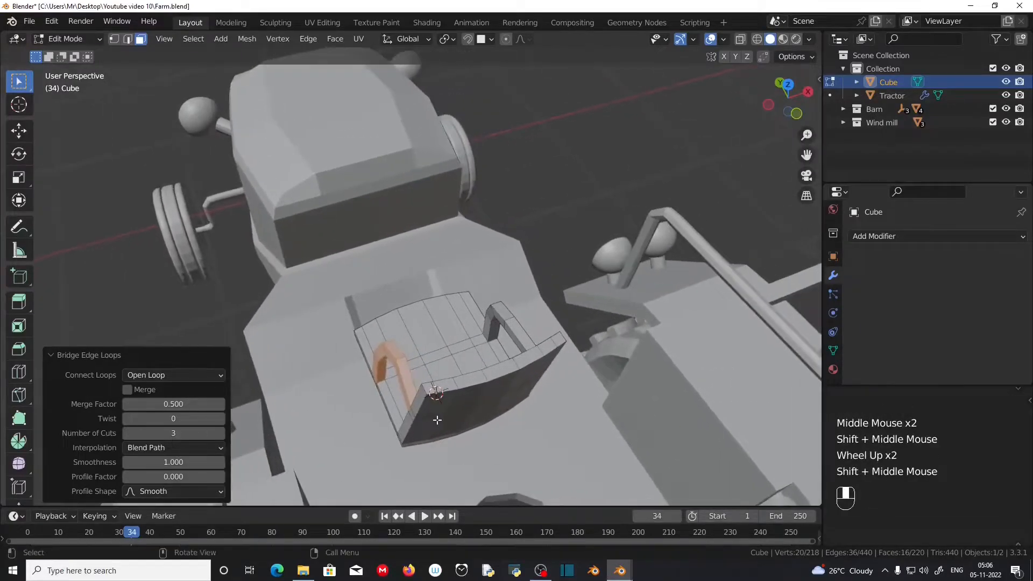
key("KP_7")
middle_click_drag(500, 289, 363, 239, "shift")
left_click(435, 240, "shift")
scroll(364, 239, "down", 2)
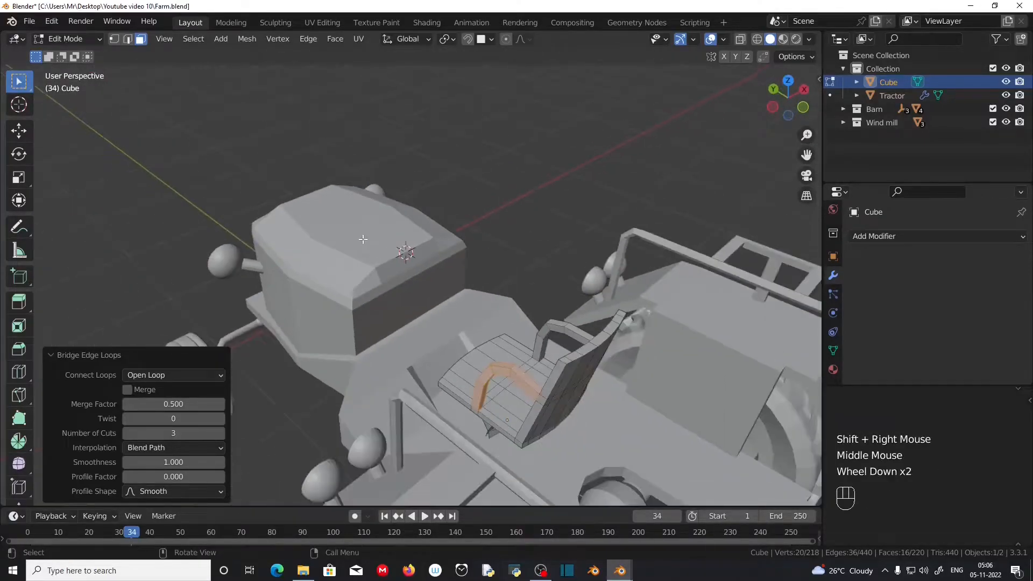
scroll(495, 312, "down", 3)
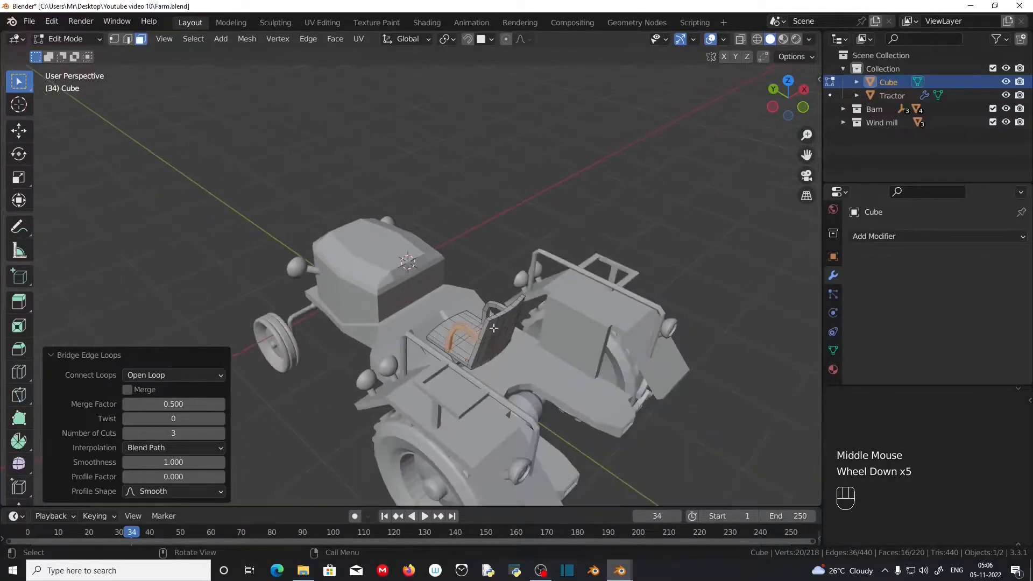
scroll(414, 299, "up", 2)
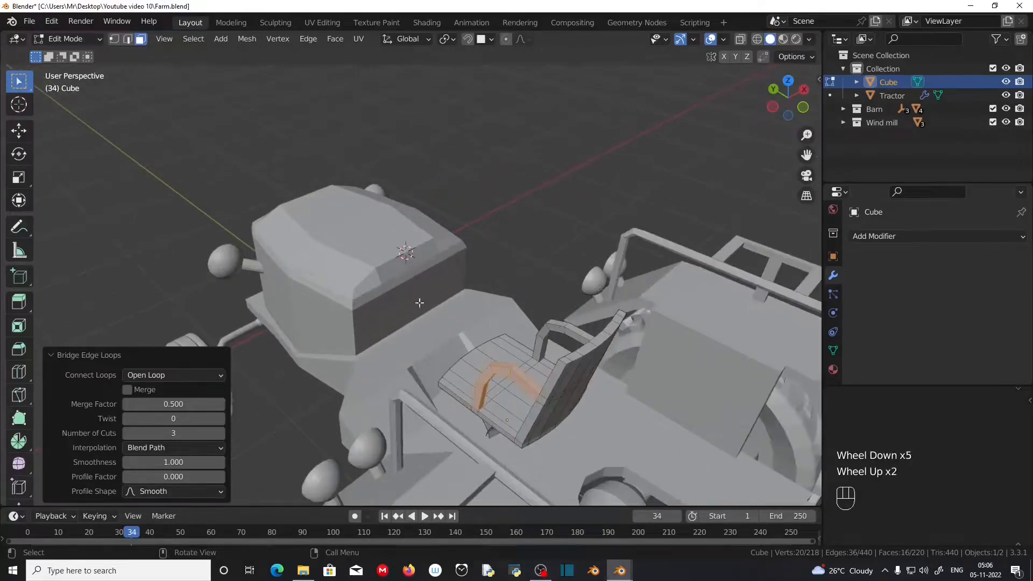
scroll(411, 297, "up", 2)
middle_click_drag(438, 318, 174, 256)
scroll(398, 431, "down", 1)
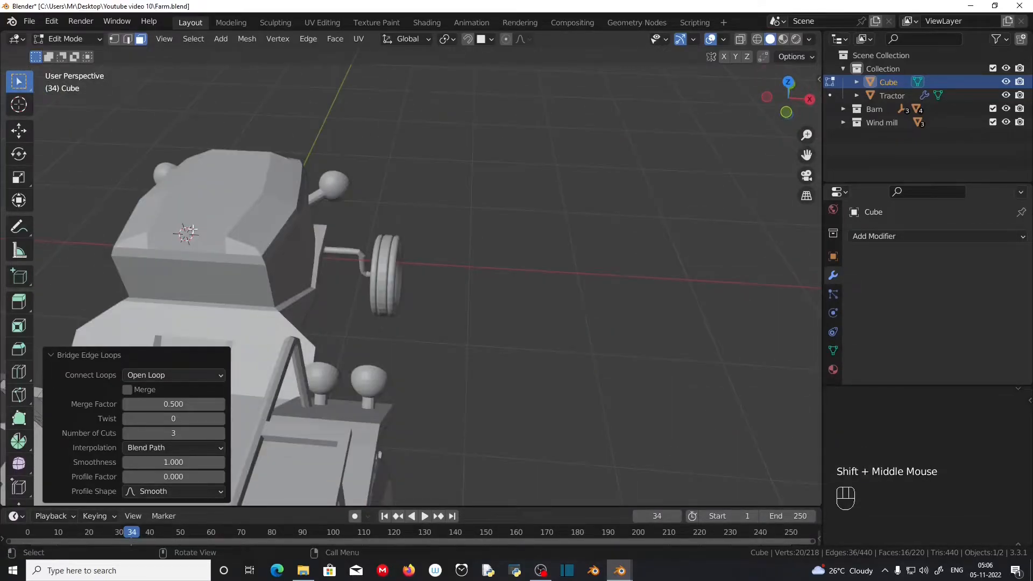
Step: Place the 3D cursor on the empty ground beside the tractor
scroll(192, 230, "down", 1)
middle_click_drag(255, 327, 305, 339)
middle_click_drag(616, 356, 565, 364)
right_click(612, 387, "shift")
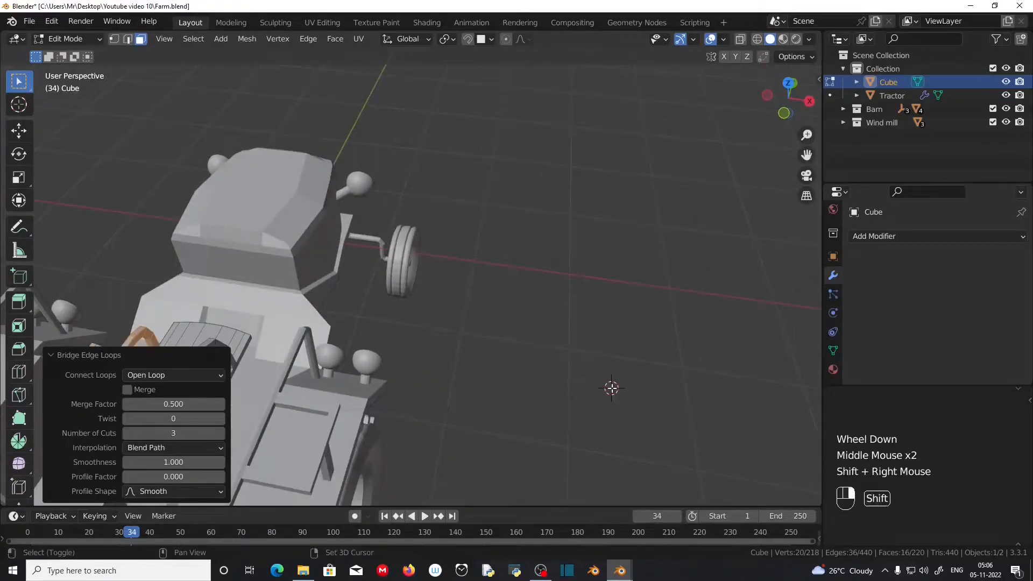
Step: Add a torus at the 3D cursor with 32 major segments, 10 minor segments and a 0.05 m minor radius
key("shift+a")
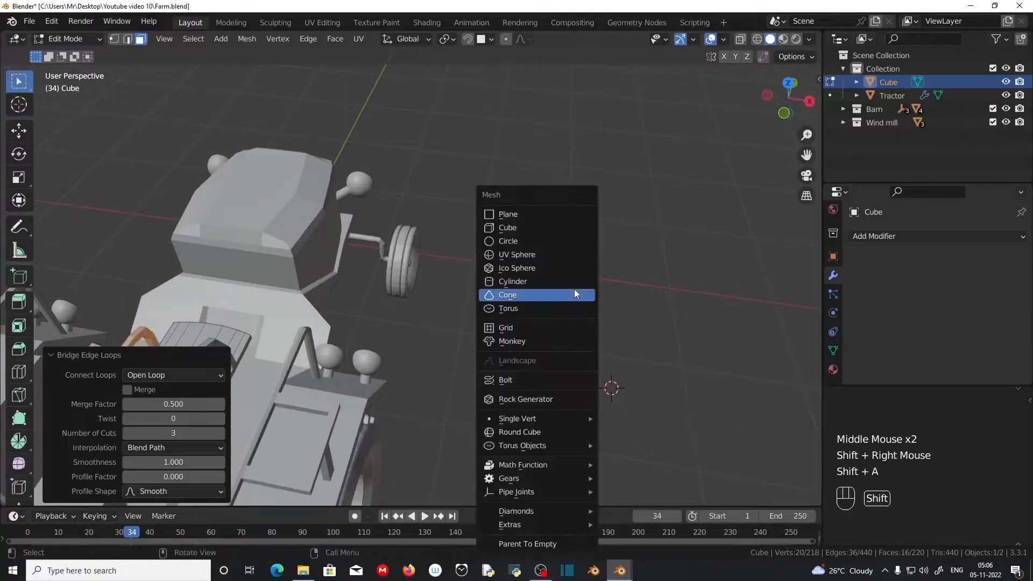
left_click(543, 308)
left_click(173, 312)
type("32")
key("Return")
left_click(182, 326)
type("10")
left_click(180, 374)
left_click_drag(180, 374, 168, 374)
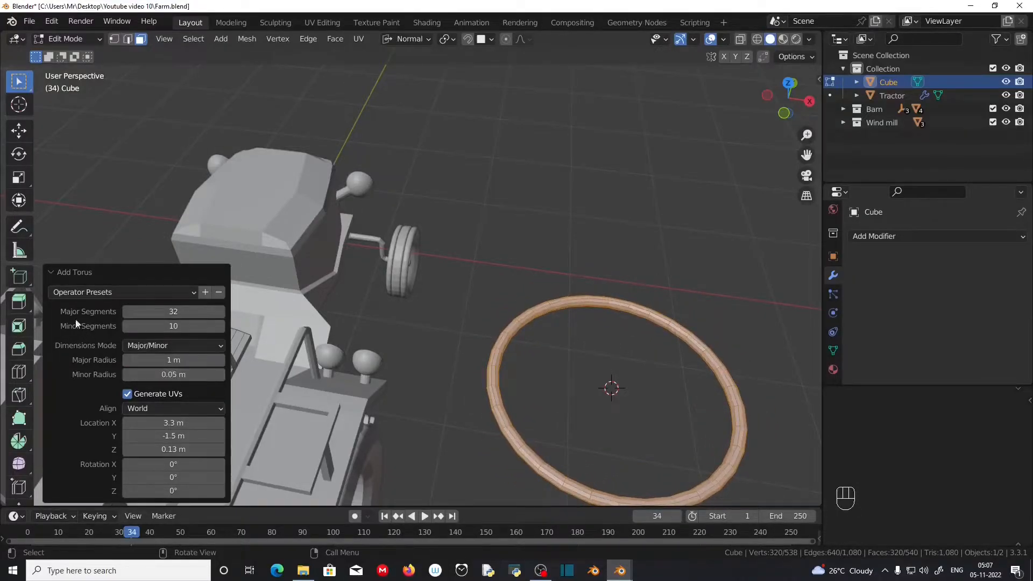
left_click(57, 274)
Step: Scale the torus down in top view to about a quarter of its size
key("KP_7")
key("s")
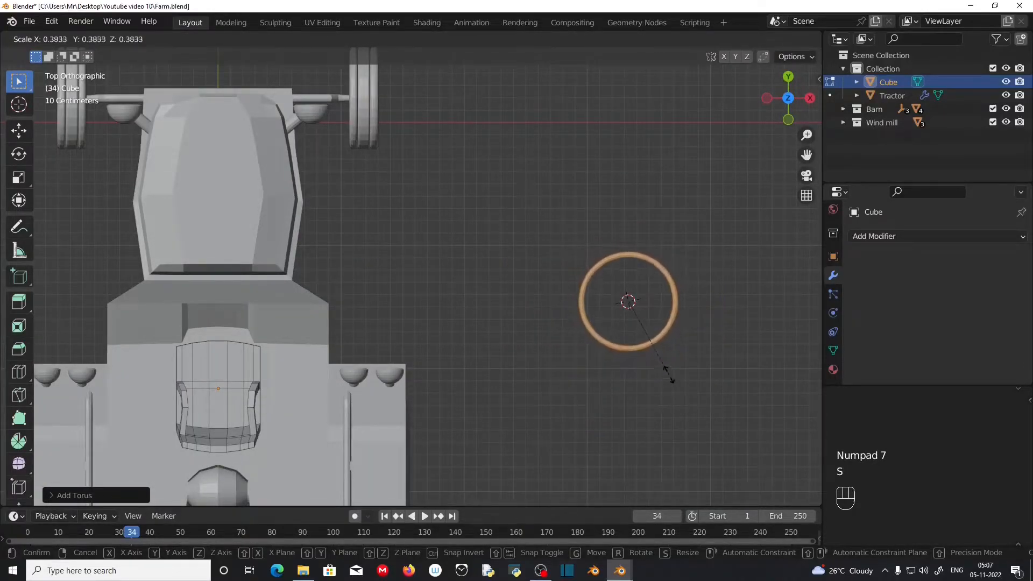
left_click(664, 366)
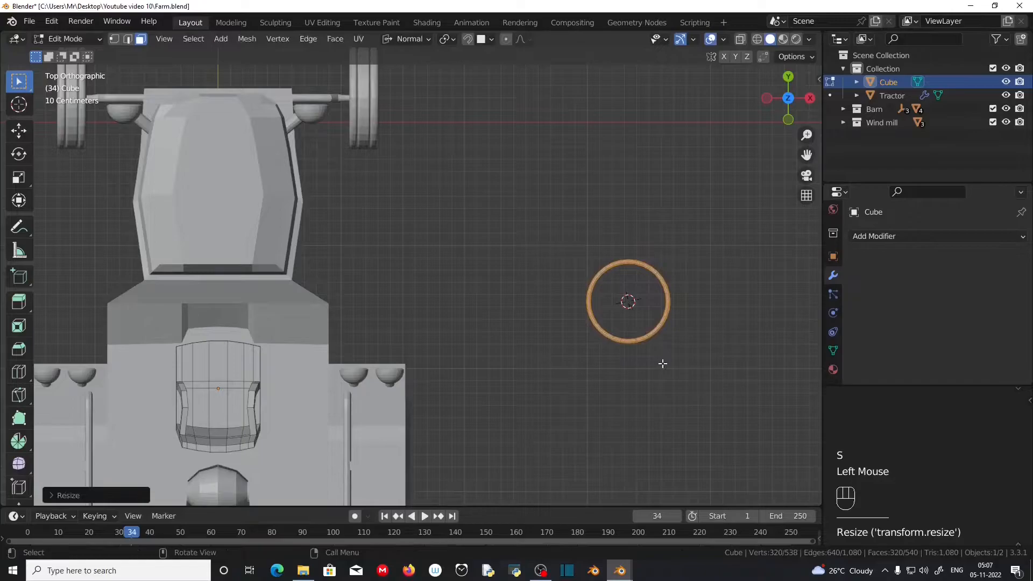
key("s")
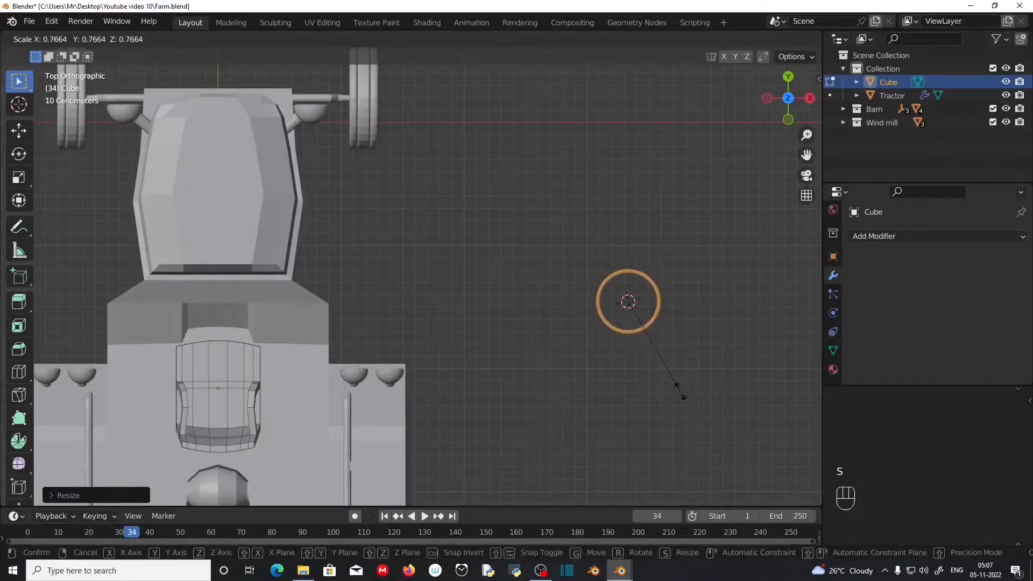
left_click(688, 395)
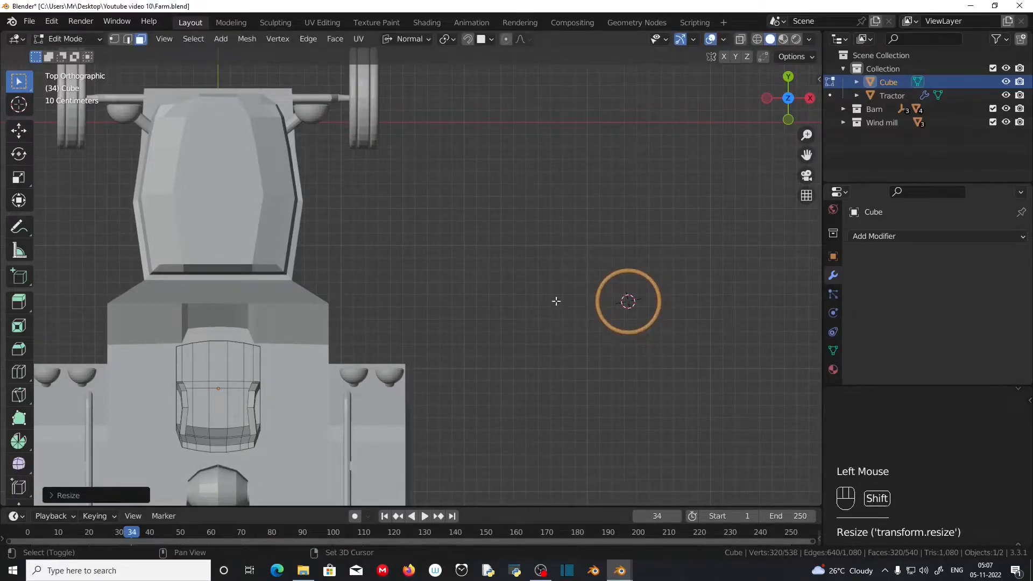
Step: Add a cube at the ring's centre and scale it down to a small hub about a tenth of the ring's diameter
key("shift+a")
left_click(477, 141)
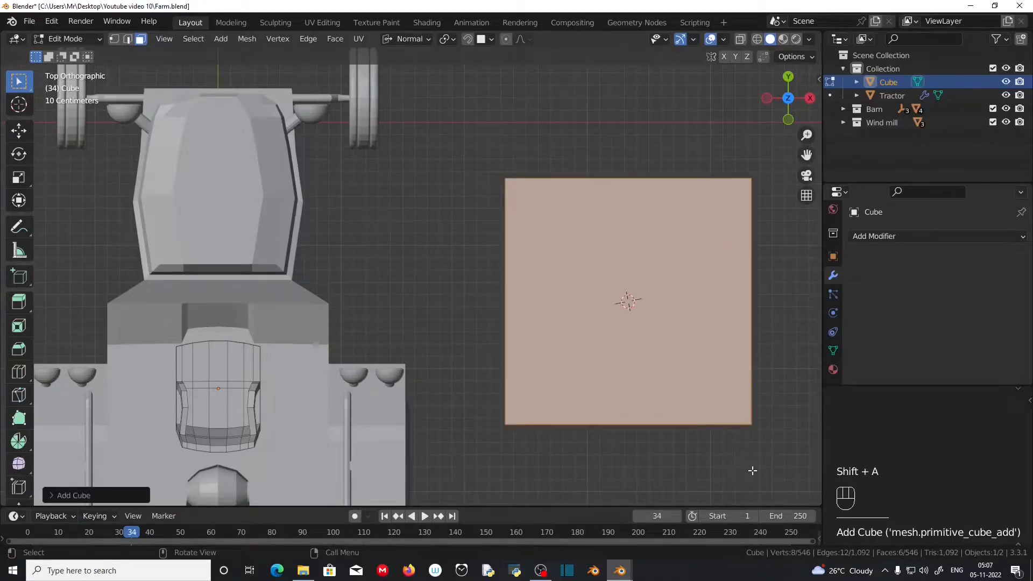
key("s")
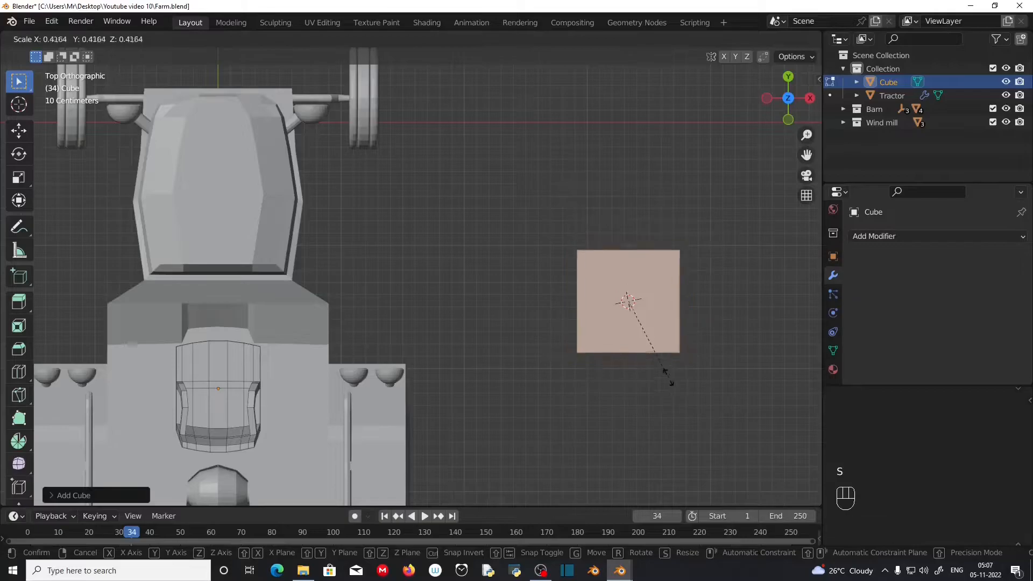
left_click(701, 415)
key("s")
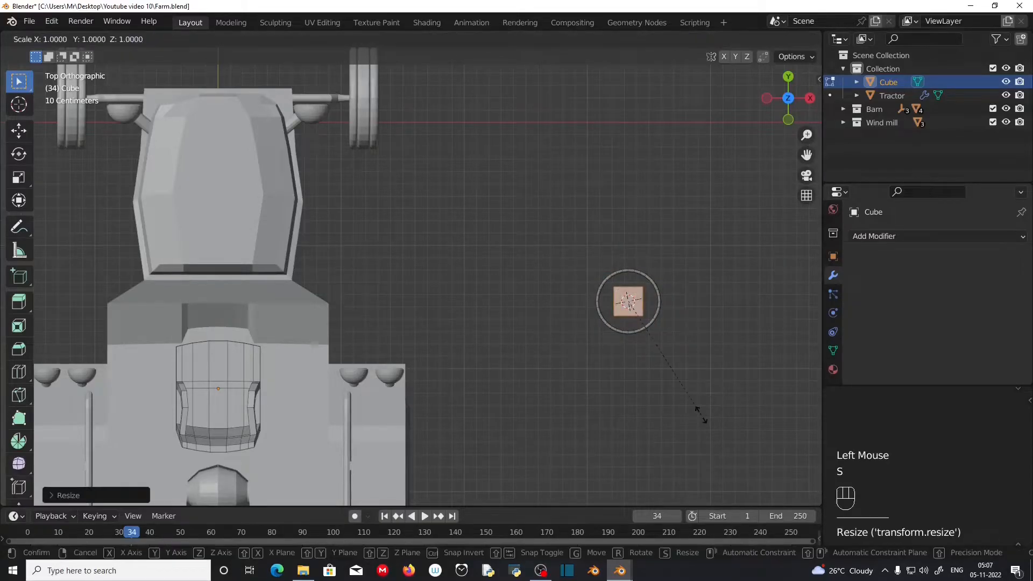
left_click(648, 329)
scroll(658, 350, "up", 3)
middle_click_drag(688, 415, 177, 320, "shift")
scroll(511, 393, "up", 3)
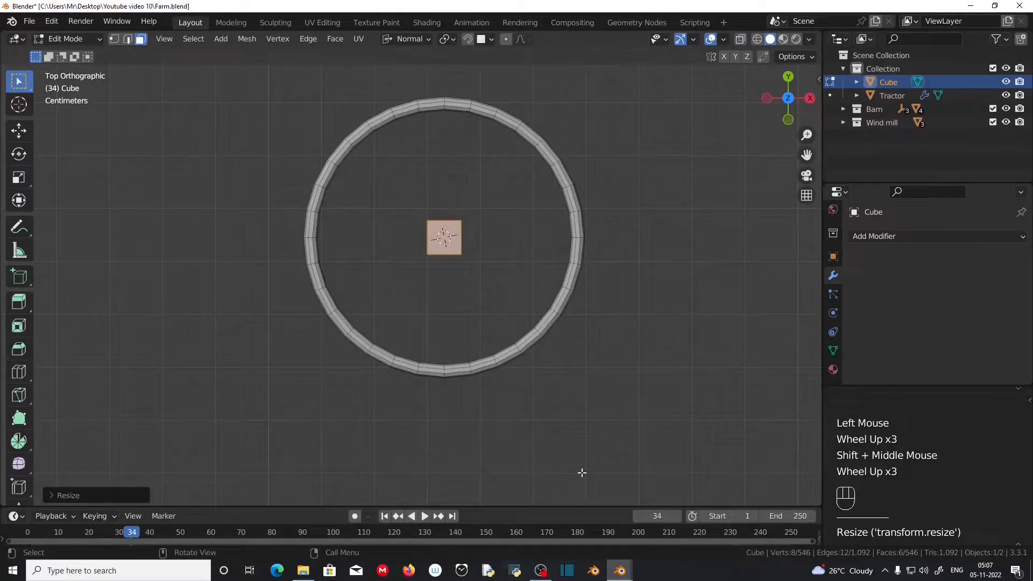
key("s")
left_click(550, 414)
Step: Inset the hub cube's four side faces individually by about 0.005 m
middle_click_drag(570, 460, 498, 269)
scroll(436, 431, "up", 3)
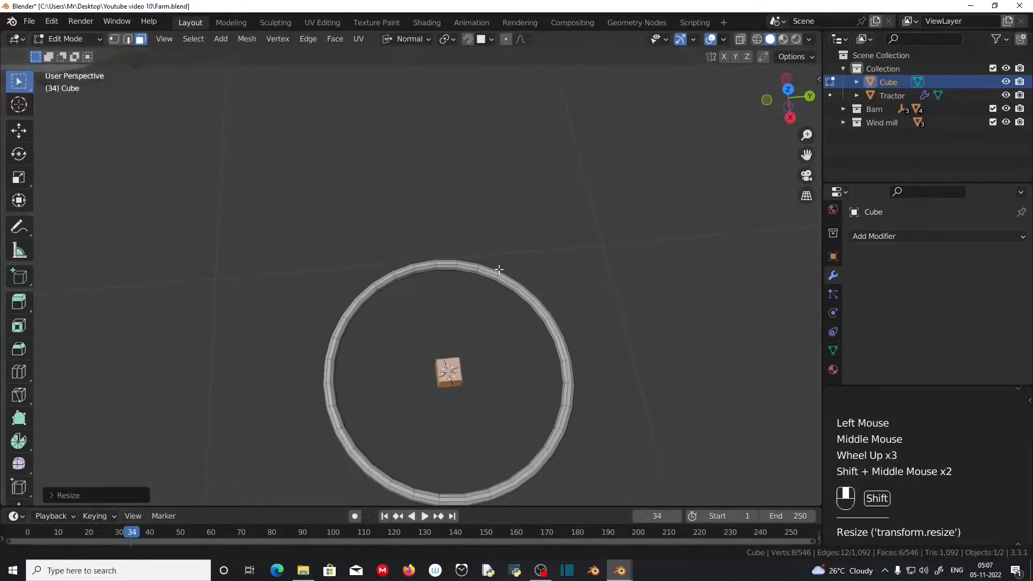
scroll(496, 357, "up", 6)
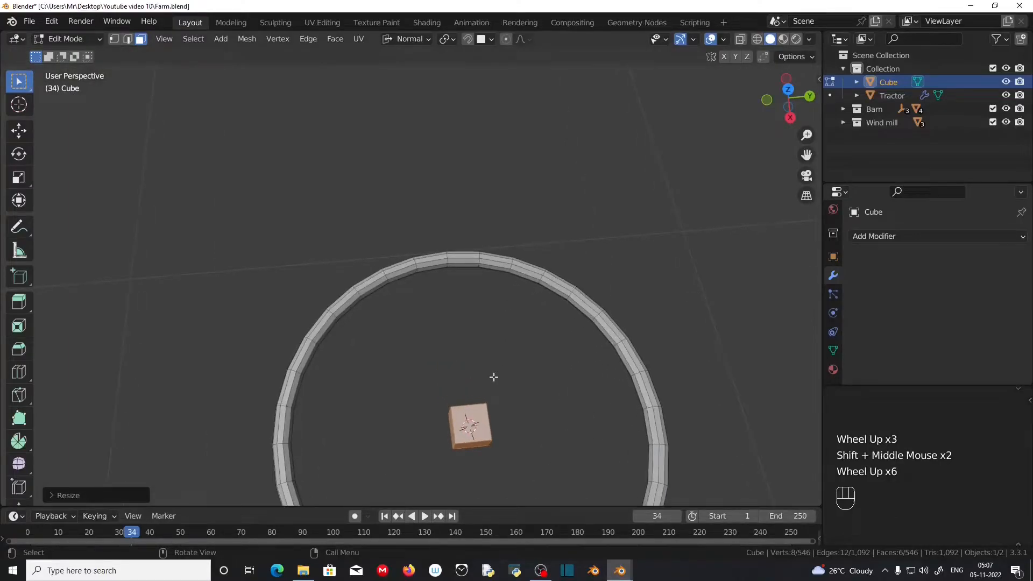
key("KP_Decimal")
scroll(486, 394, "down", 3)
middle_click_drag(450, 427, 410, 309)
scroll(433, 432, "down", 1)
key("alt")
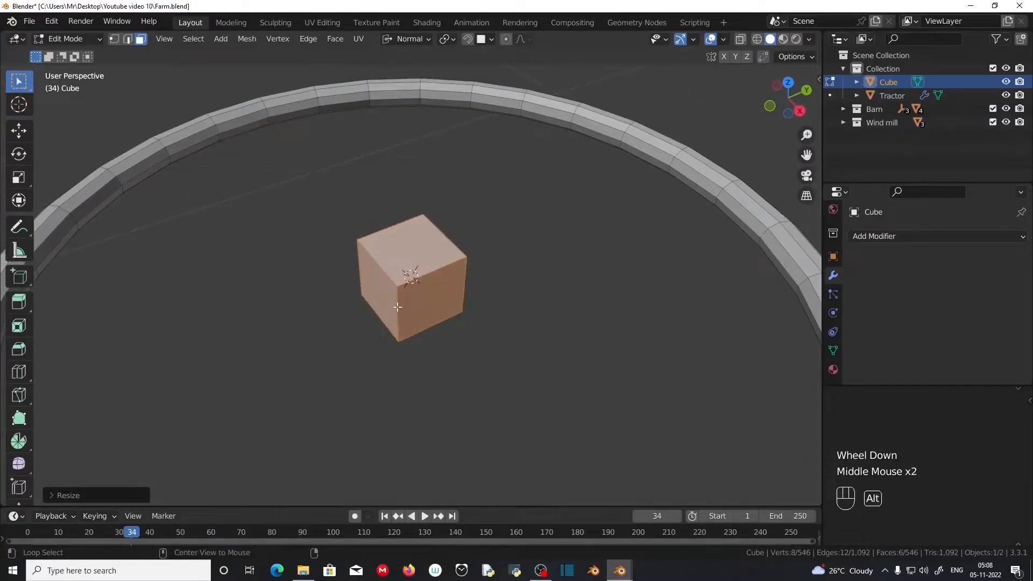
left_click(397, 307, "alt")
middle_click_drag(397, 318, 443, 369)
key("i")
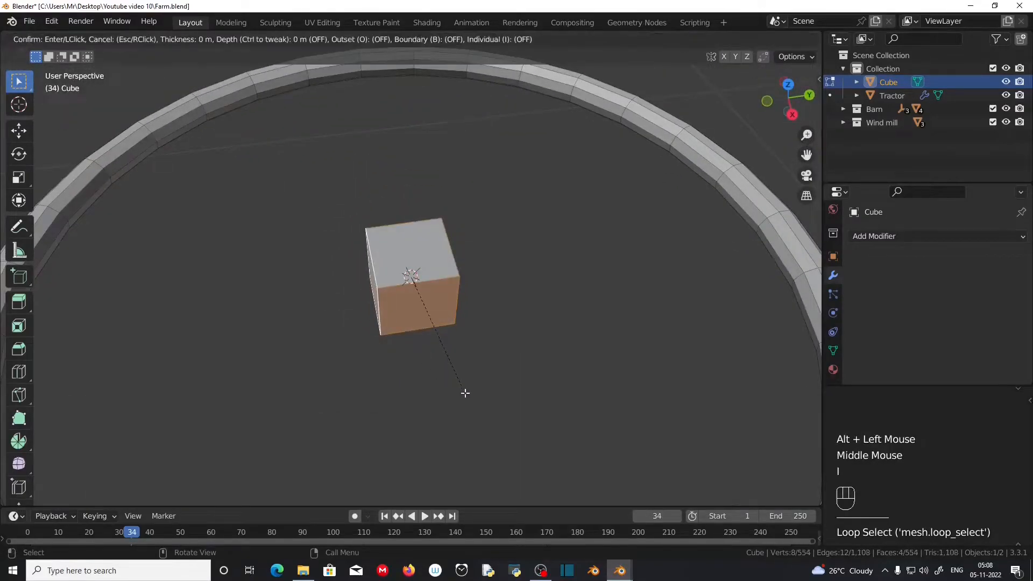
key("i")
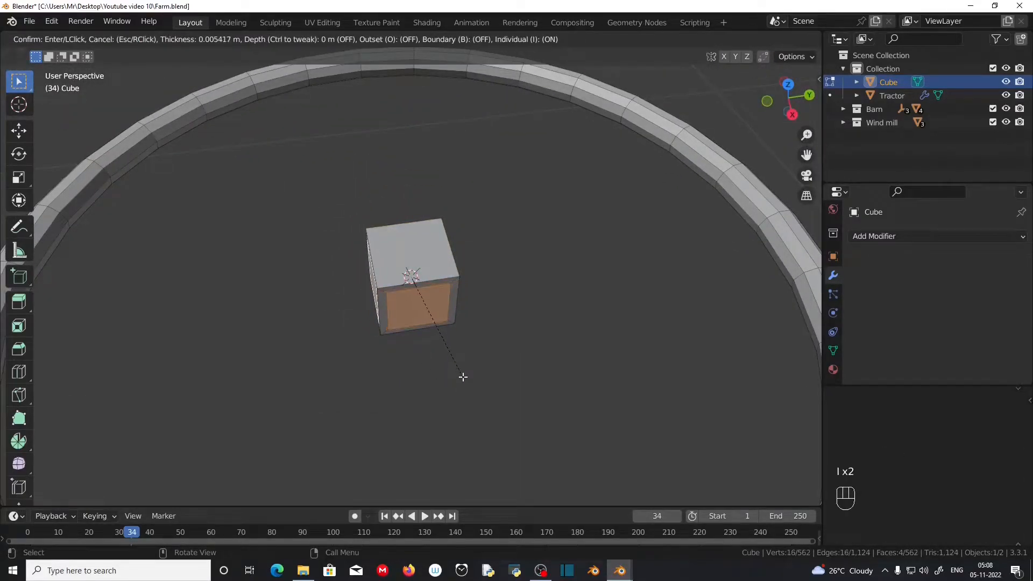
left_click(461, 379)
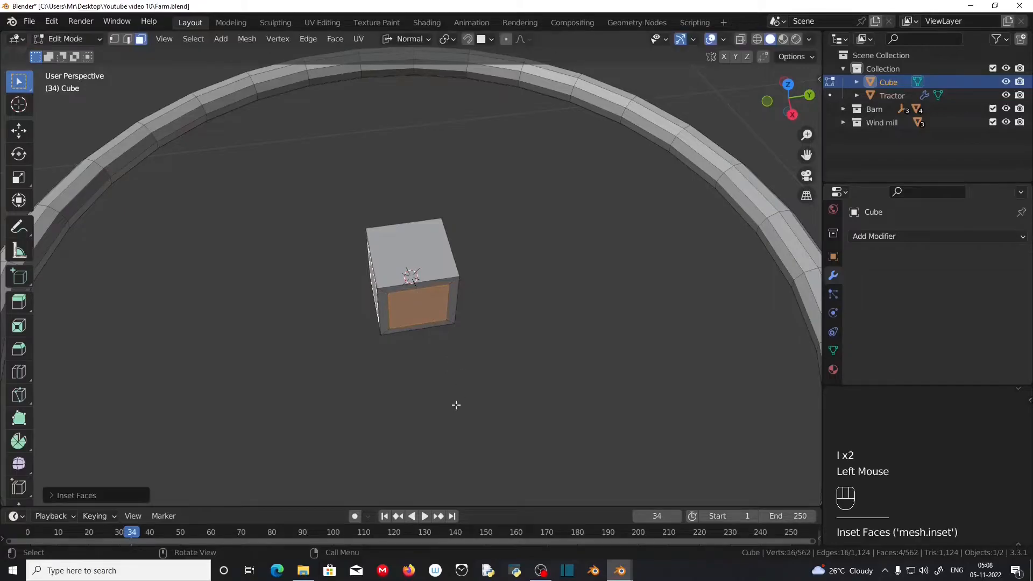
Step: Extrude the four inset side faces along their normals out to the ring to form spokes
mouse_move(454, 438)
middle_mouse_down()
mouse_move(440, 392)
mouse_move(445, 450)
middle_mouse_up()
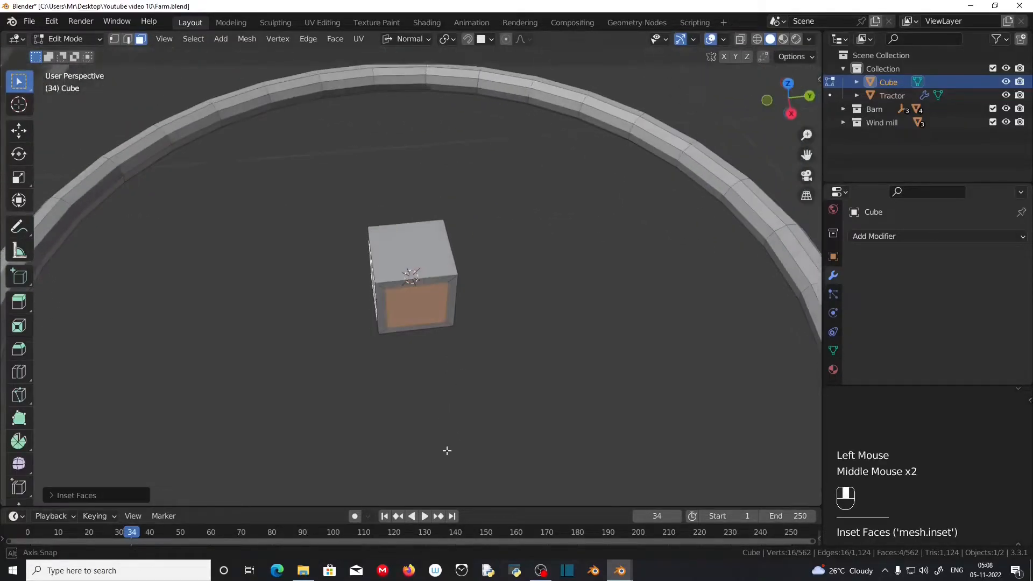
key("KP_7")
scroll(436, 409, "down", 2)
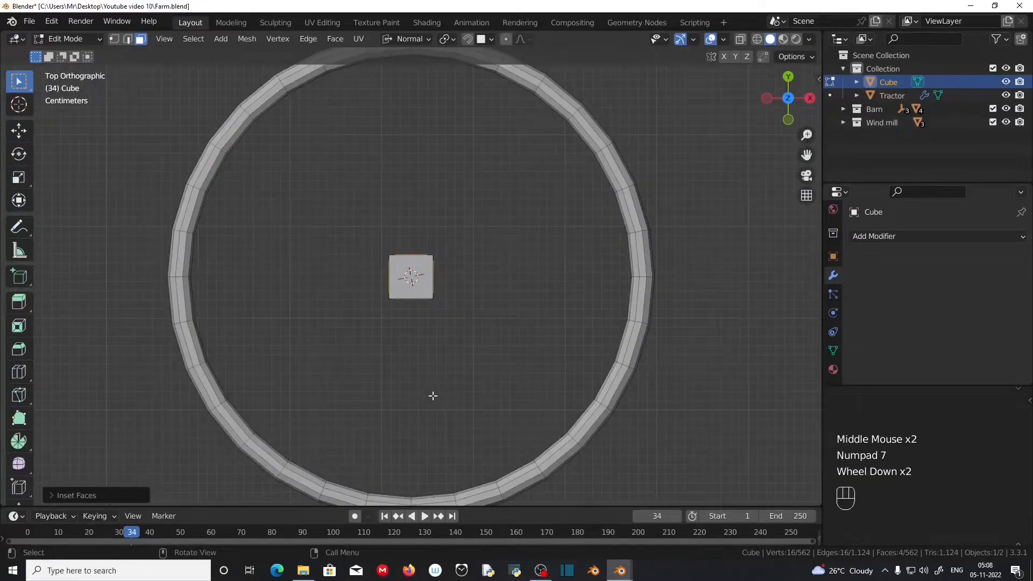
key("alt+e")
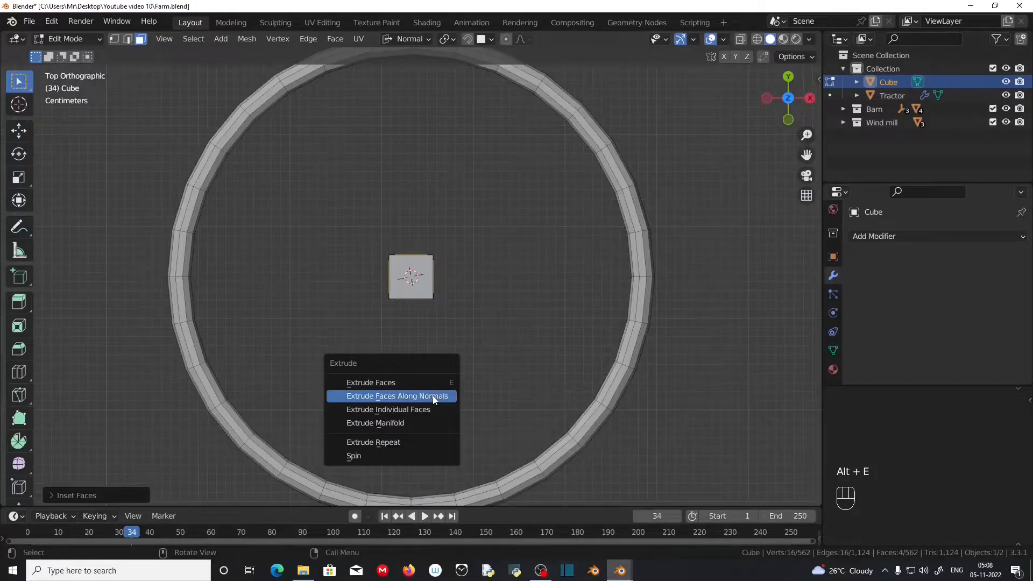
left_click(428, 397)
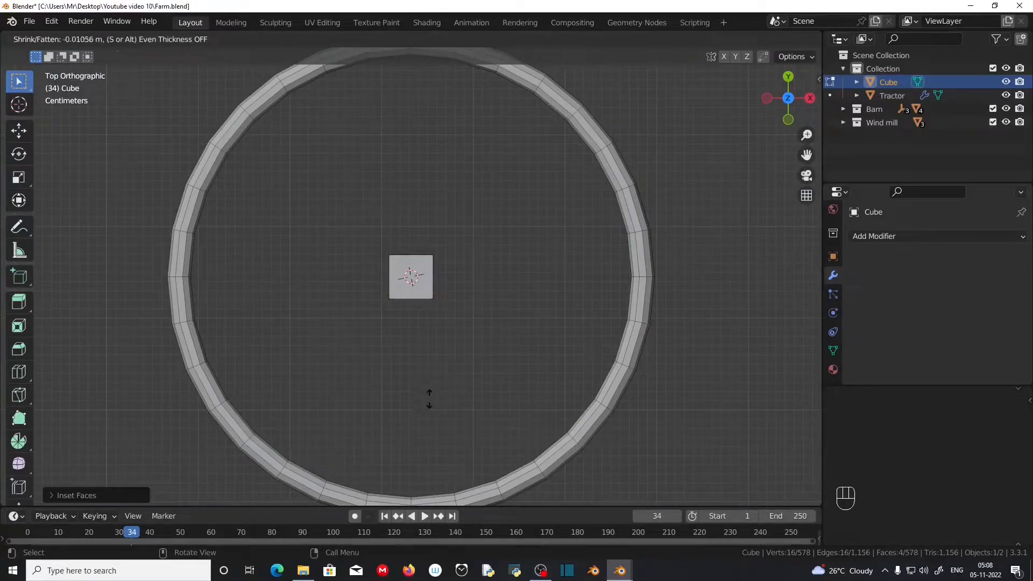
left_click(428, 282)
Step: Scale the whole hub with its spokes down to about a third of the ring's diameter
left_click(419, 280)
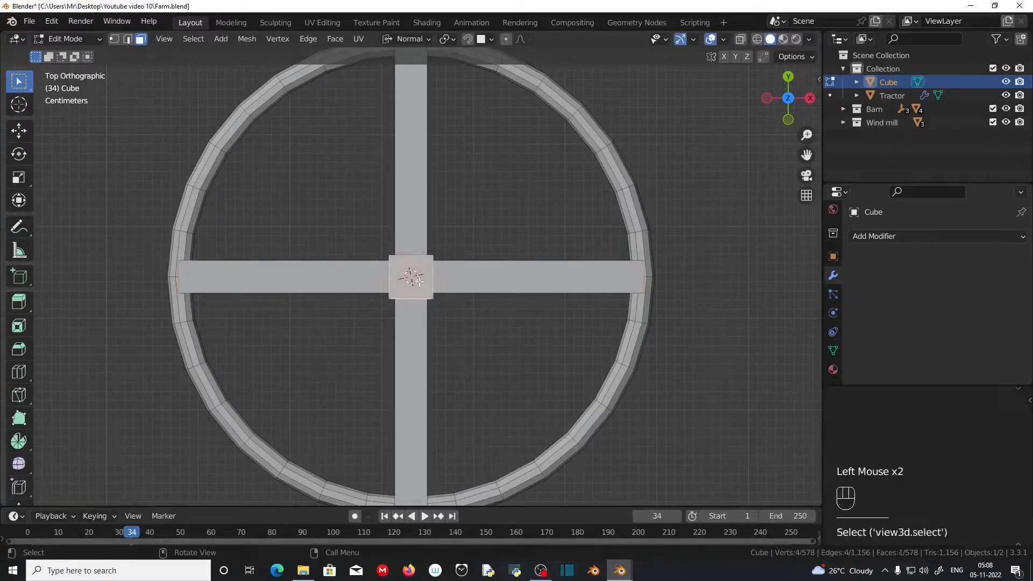
key("l")
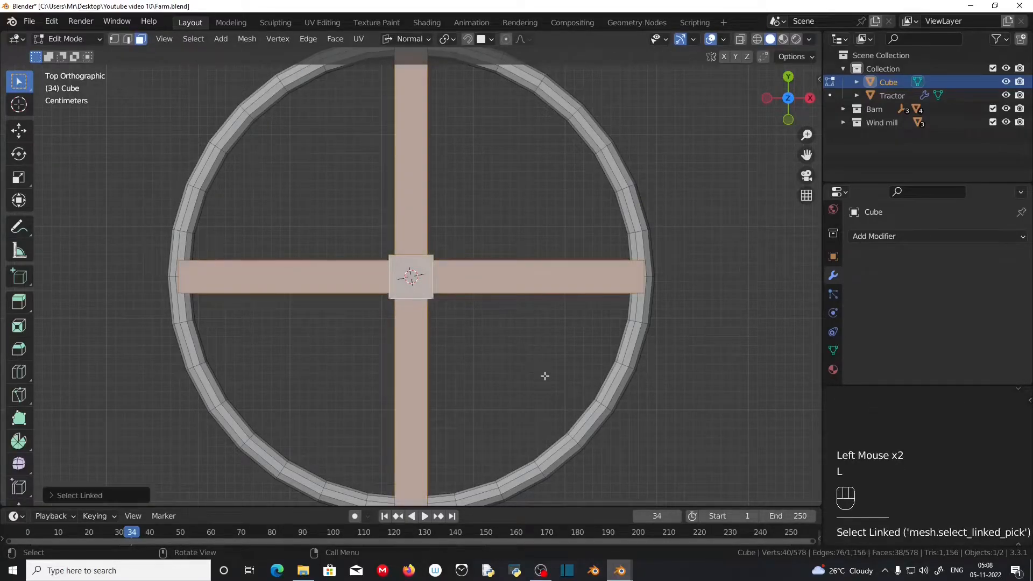
key("s")
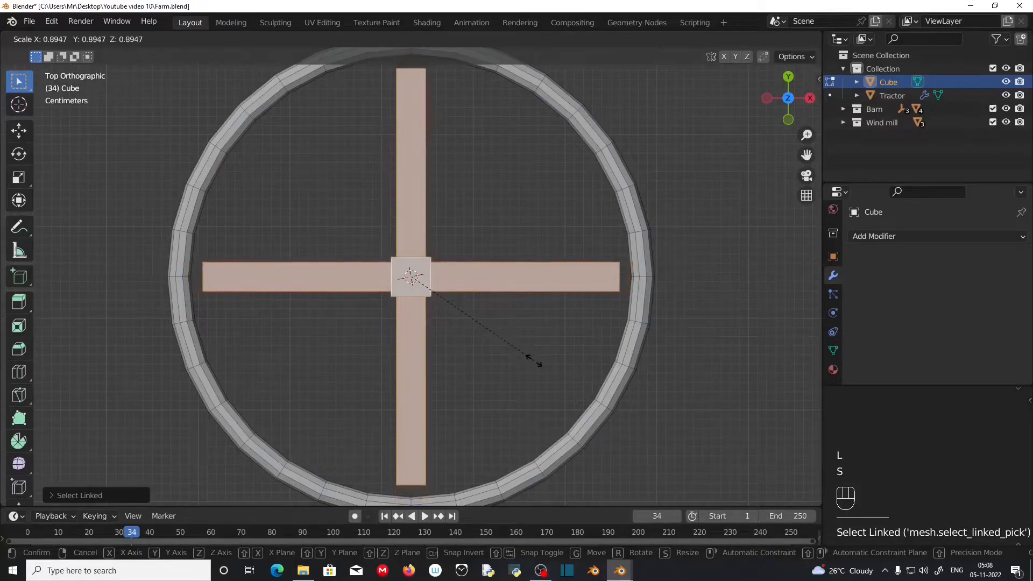
left_click(472, 303)
middle_click_drag(470, 300, 436, 352)
key("s")
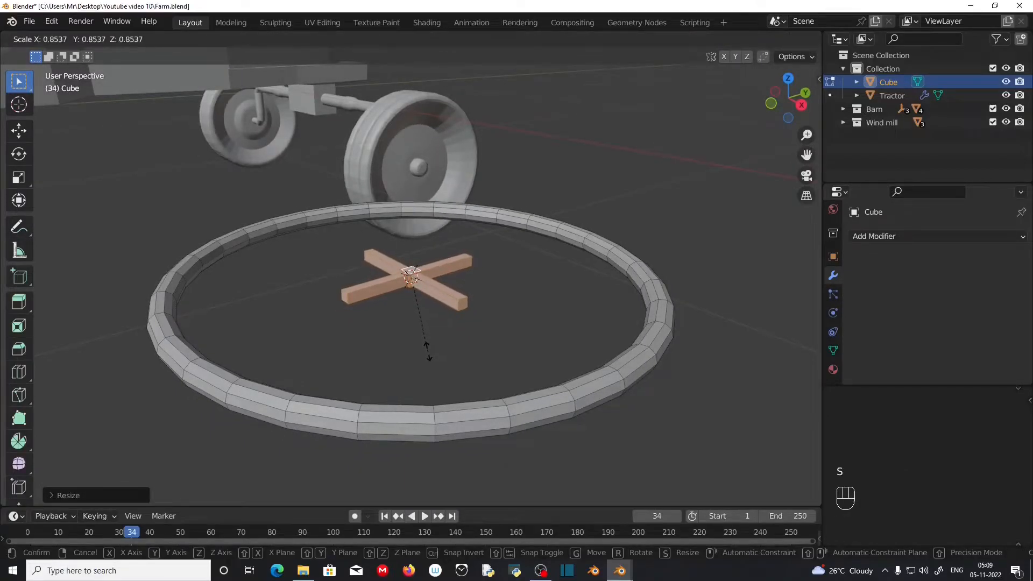
left_click(427, 352)
Step: Extrude the four spoke end faces along their normals into the ring and check their ends in X-ray view
middle_click_drag(428, 352, 578, 388)
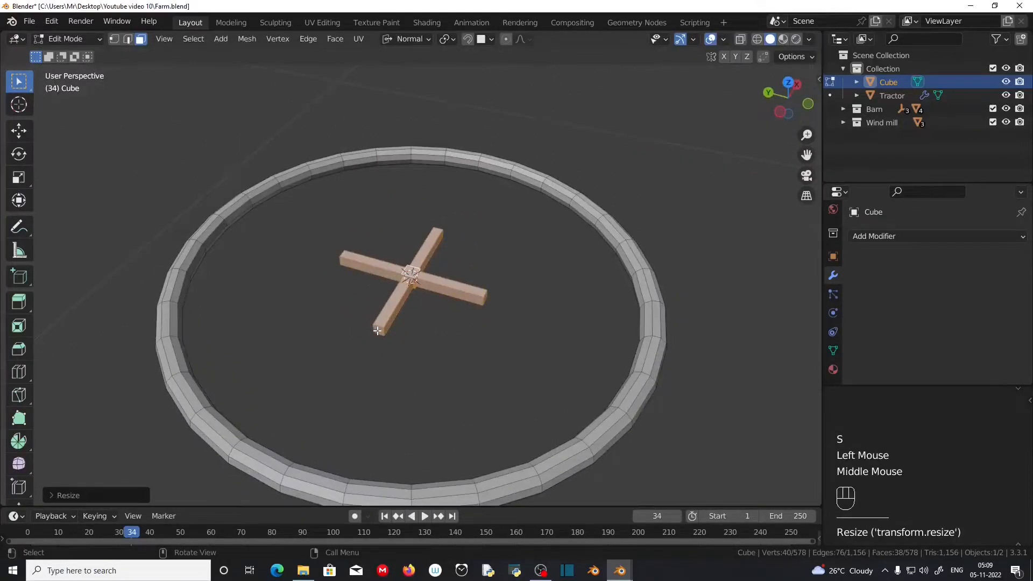
left_click(517, 392)
middle_click_drag(516, 393, 413, 369)
left_click(476, 355, "shift")
middle_click_drag(475, 355, 414, 371)
left_click(401, 318, "shift")
left_click(437, 313, "shift")
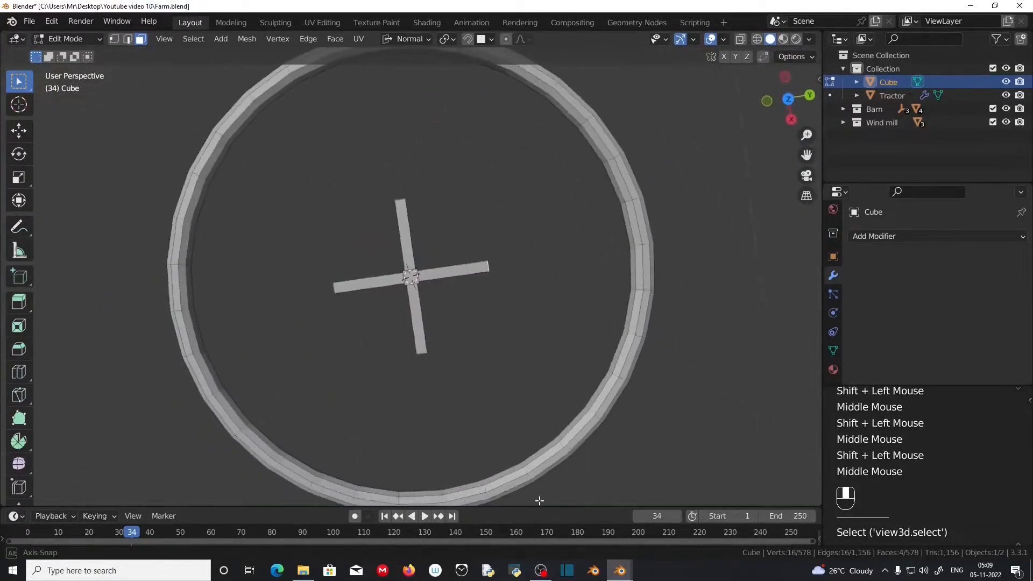
key("alt+e")
left_click(415, 370)
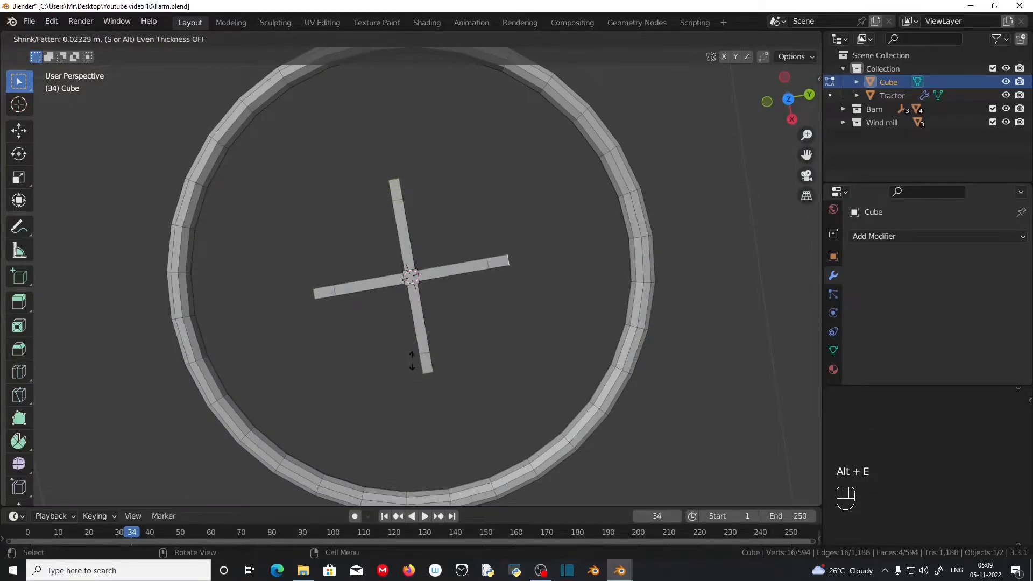
left_click(402, 291)
left_click(645, 331)
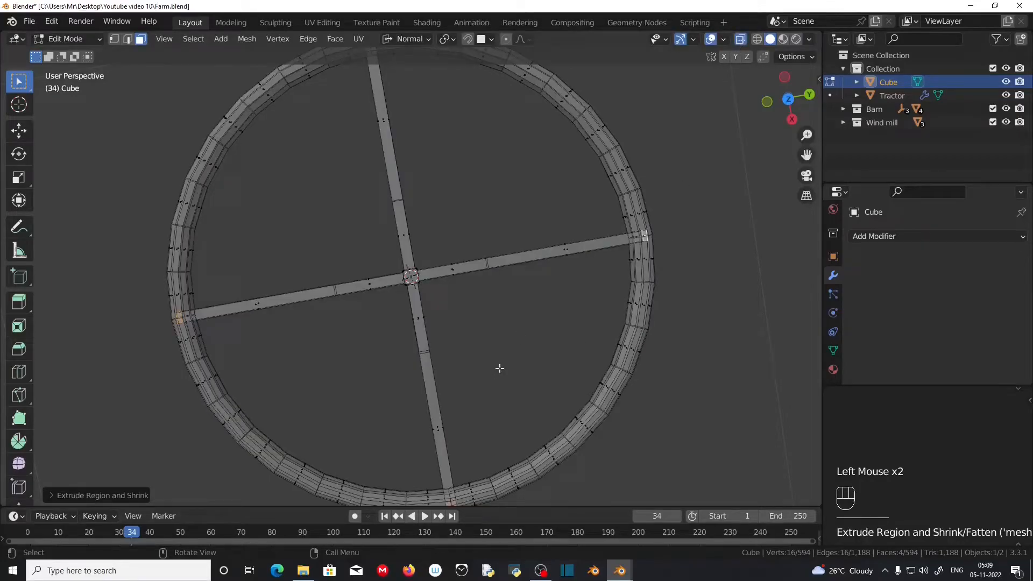
scroll(493, 373, "down", 2)
middle_click_drag(487, 382, 452, 344)
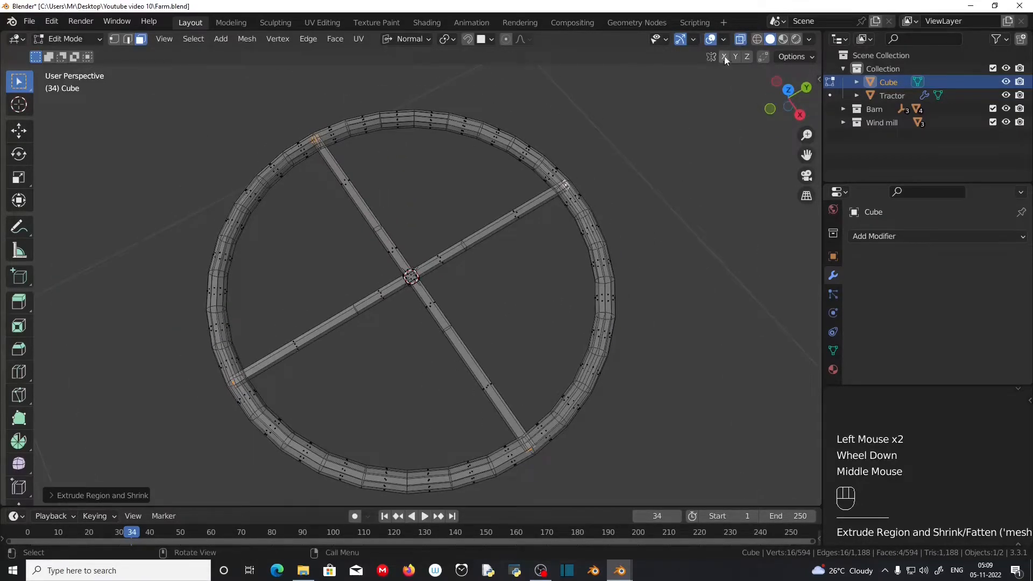
left_click(552, 401)
Step: Select the hub and the inner segments of all four spokes by growing the selection from the hub's top face
scroll(551, 401, "up", 1)
left_click(418, 275)
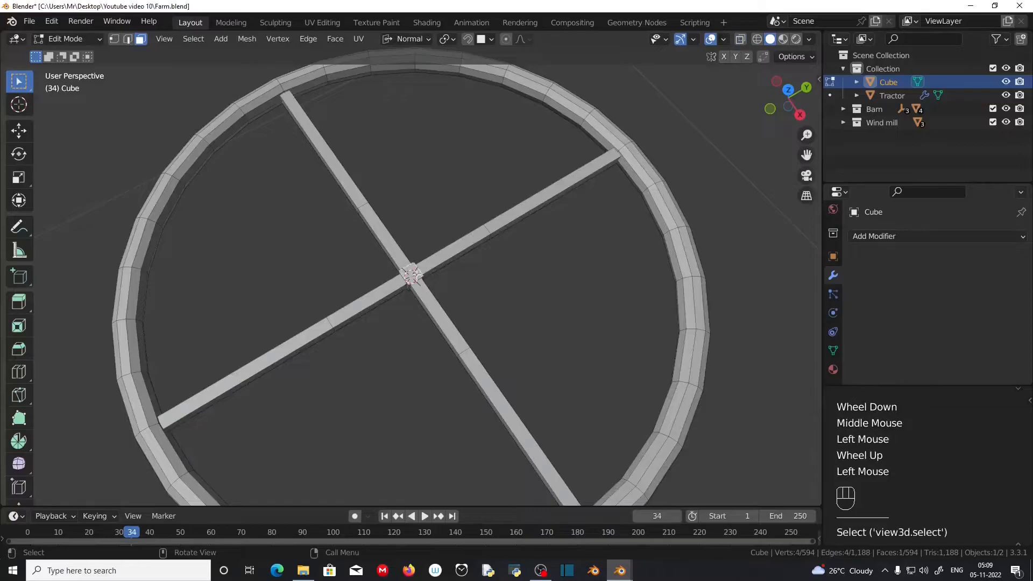
key("ctrl")
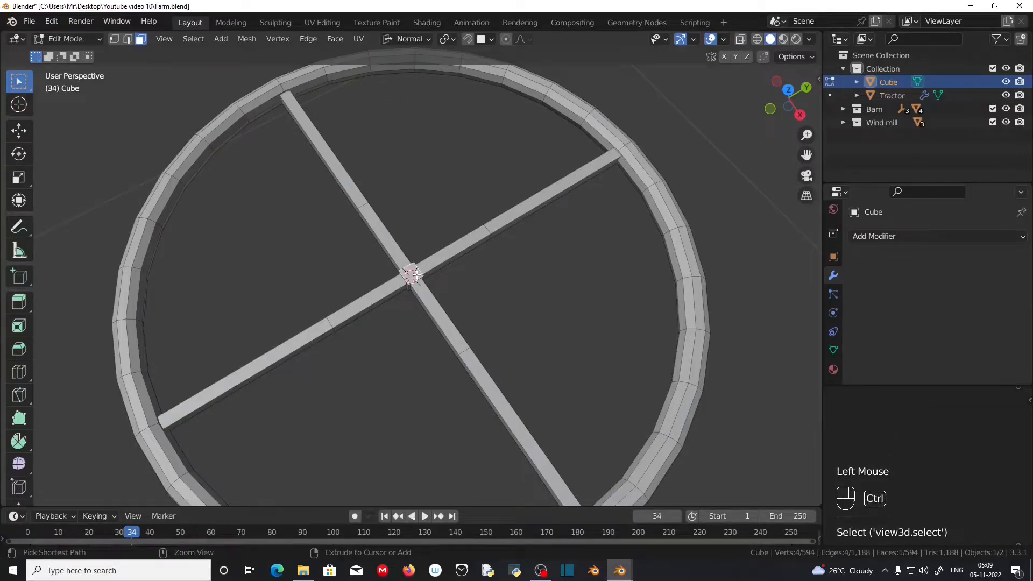
key("ctrl+KP_Add")
key("ctrl+KP_Add")
key("ctrl+KP_Add")
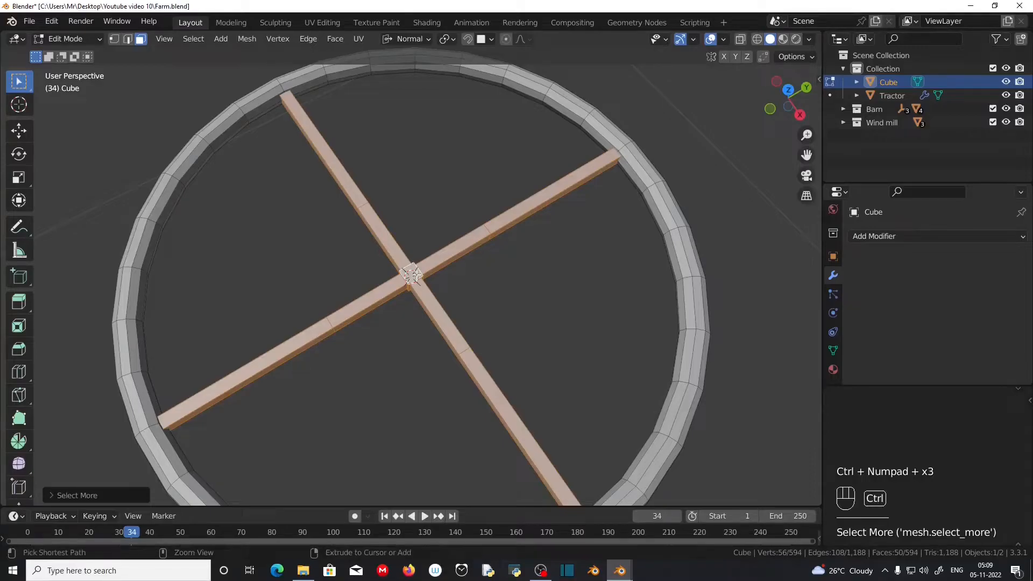
key("ctrl+KP_Subtract")
middle_click_drag(470, 358, 416, 324)
key("g")
key("z")
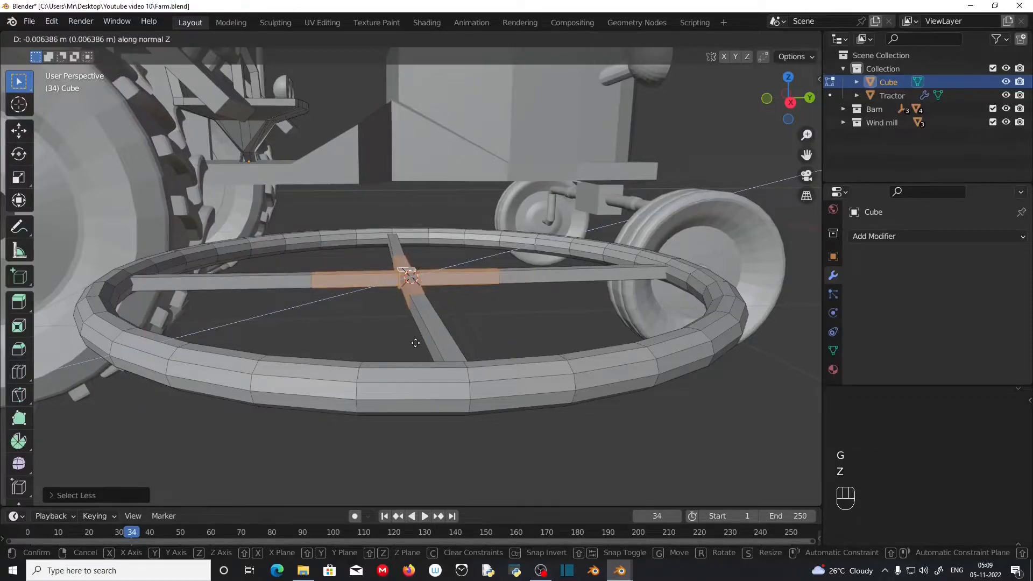
key("Escape")
Step: Set the transform orientation to Global and lower the selected hub and inner spoke segments along Z so the spokes dip toward the centre
left_click(427, 37)
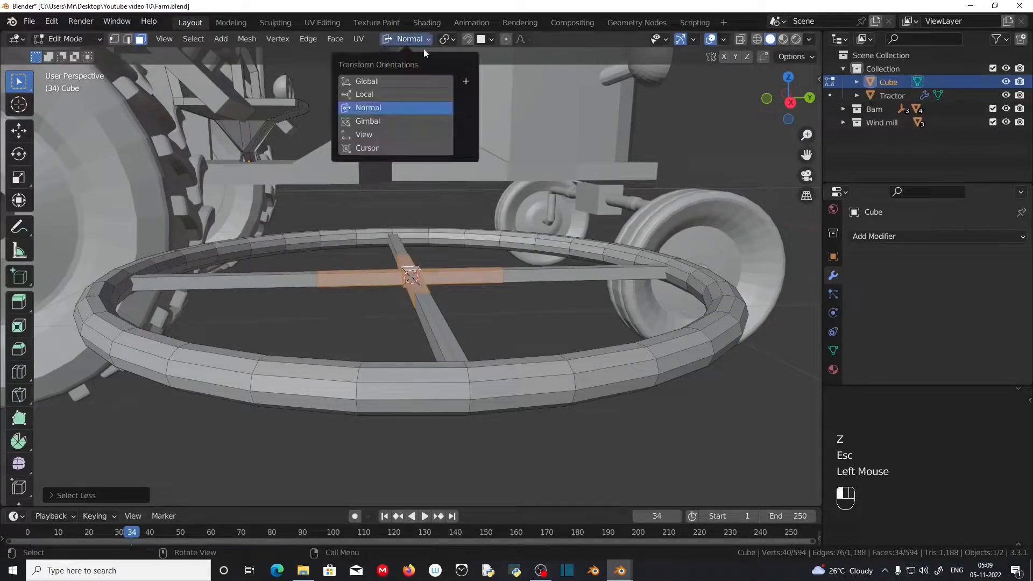
left_click(408, 83)
key("g")
key("z")
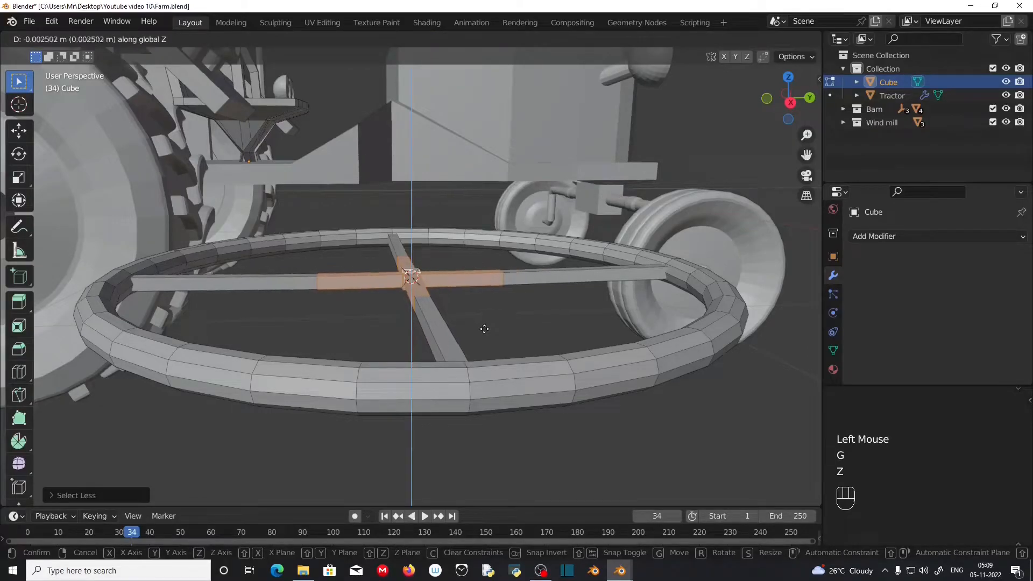
left_click(486, 372)
scroll(416, 316, "up", 1)
Step: Reduce the selection to the small central hub block and lower it about 0.01 m along global Z
left_click(416, 316)
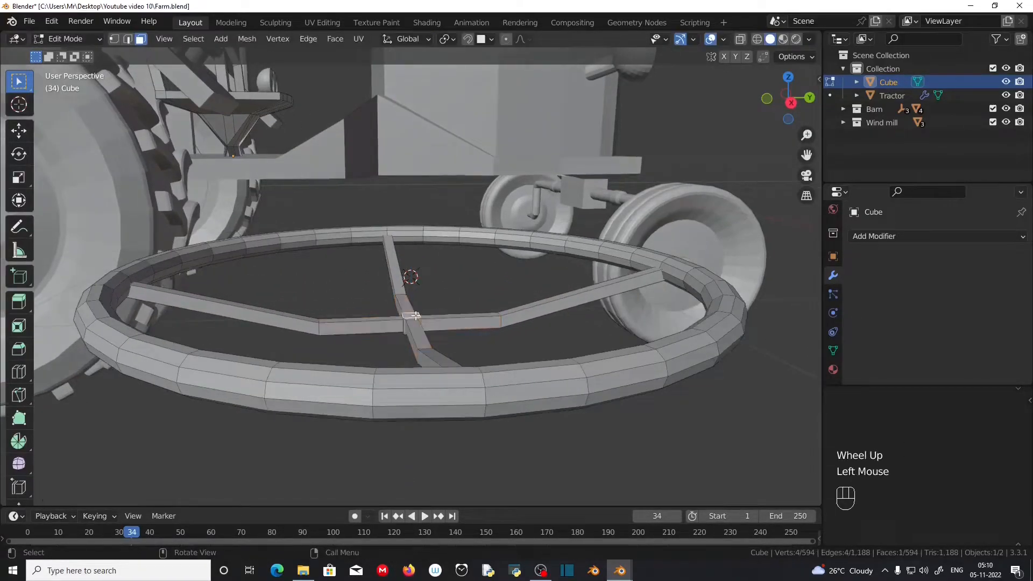
key("ctrl+KP_Add")
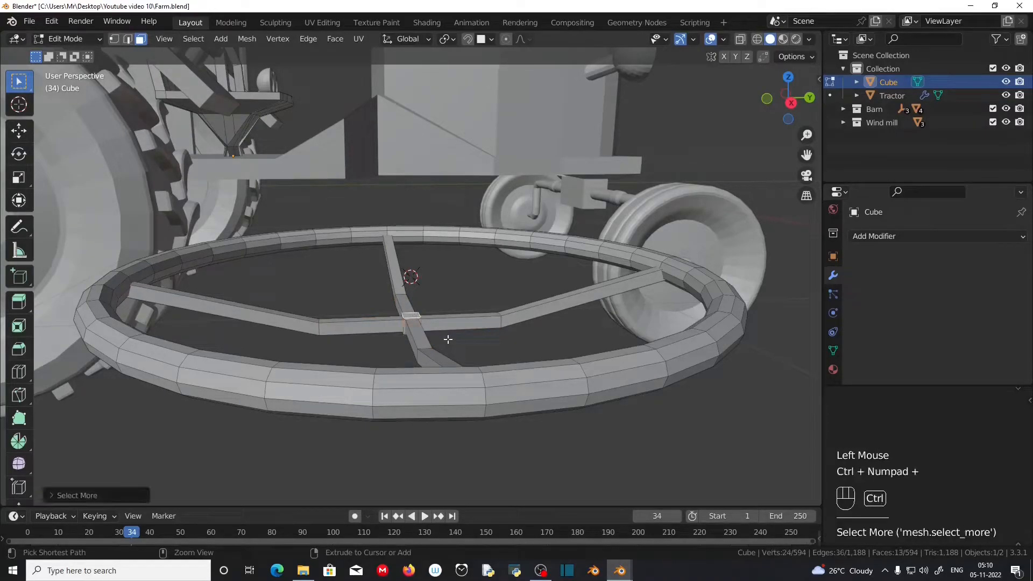
scroll(448, 339, "up", 2)
middle_click_drag(434, 347, 581, 423)
left_click(412, 381, "shift")
left_click(415, 363, "shift")
left_click(412, 375, "shift")
middle_click_drag(436, 411, 583, 453)
left_click(416, 395, "shift")
middle_click_drag(415, 418, 371, 472)
left_click(420, 397, "shift")
key("g")
key("z")
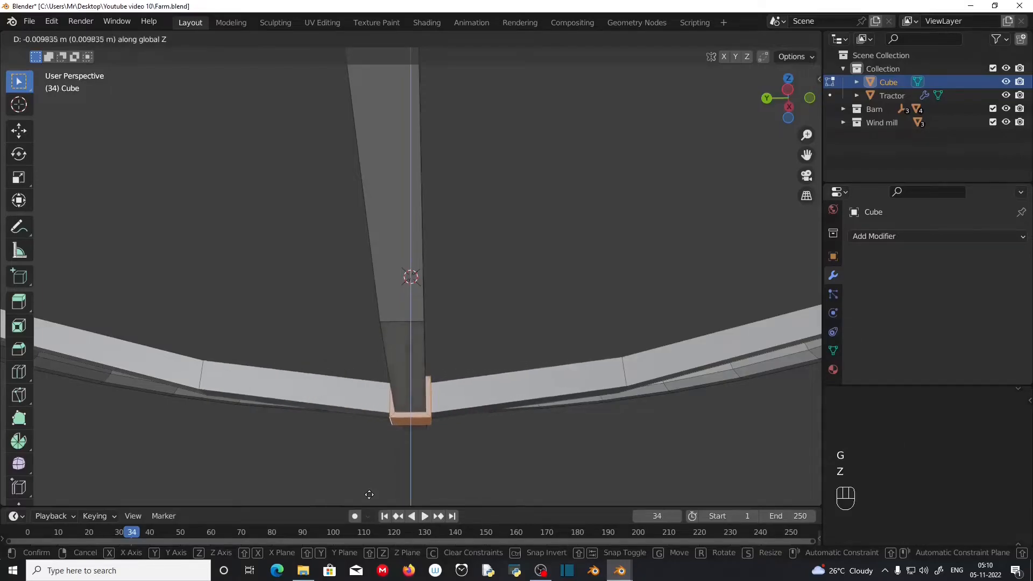
left_click(370, 493)
Step: Extrude the hub's underside face downward in two stages to form the steering column
scroll(394, 436, "down", 2)
middle_click_drag(394, 436, 387, 464)
left_click(401, 378)
scroll(401, 379, "down", 2)
key("e")
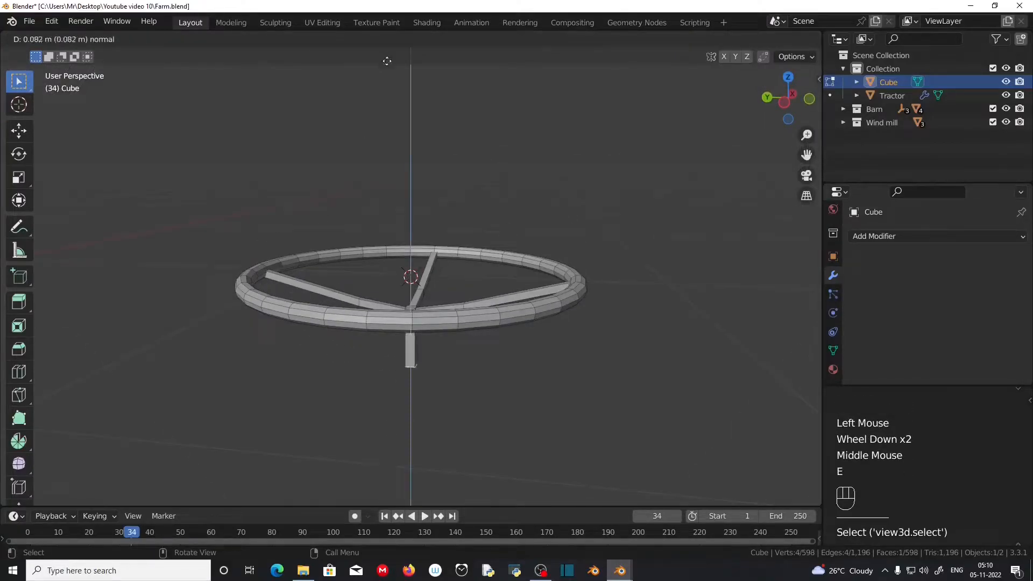
left_click(395, 224)
scroll(394, 224, "down", 3)
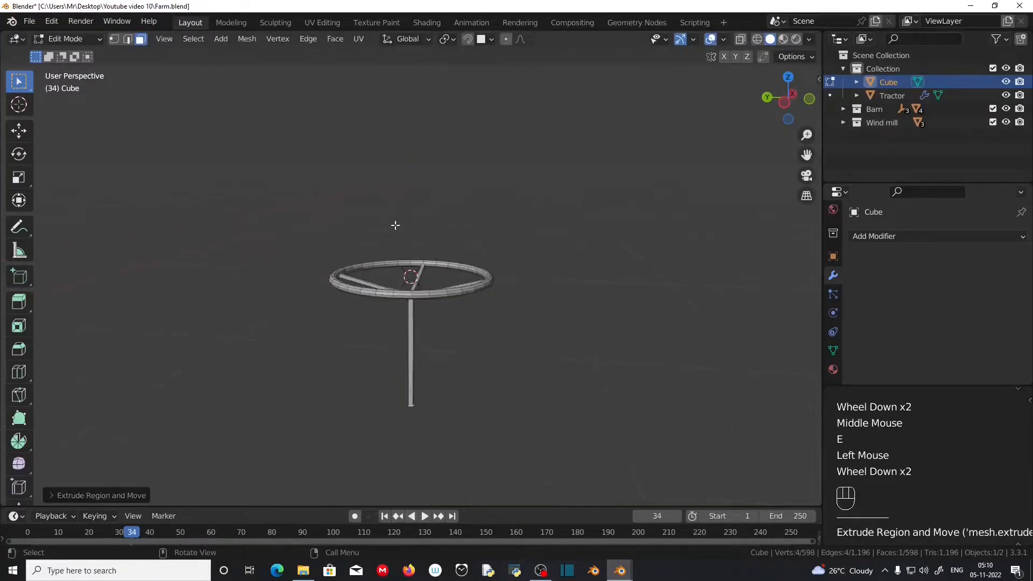
middle_click_drag(418, 247, 405, 299)
scroll(407, 307, "down", 1)
key("e")
left_click(428, 348)
Step: Box-select the whole steering wheel, including its spokes and column, with X-ray enabled, and turn X-ray off again
middle_click_drag(425, 344, 387, 328)
scroll(387, 329, "up", 2)
scroll(376, 328, "down", 5)
middle_click_drag(226, 328, 195, 334)
scroll(440, 337, "up", 5)
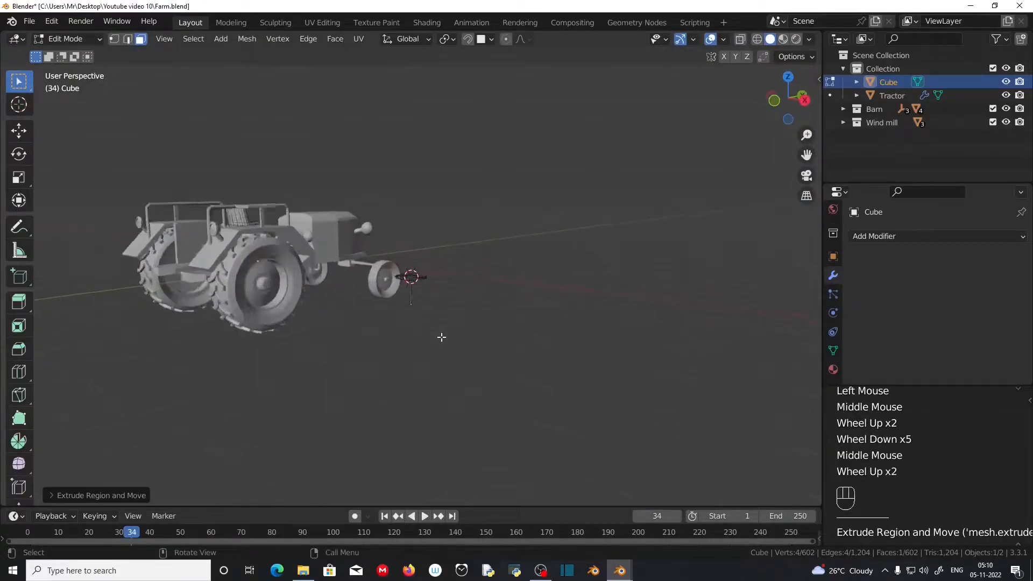
middle_click_drag(441, 337, 486, 376)
left_click_drag(343, 223, 570, 411)
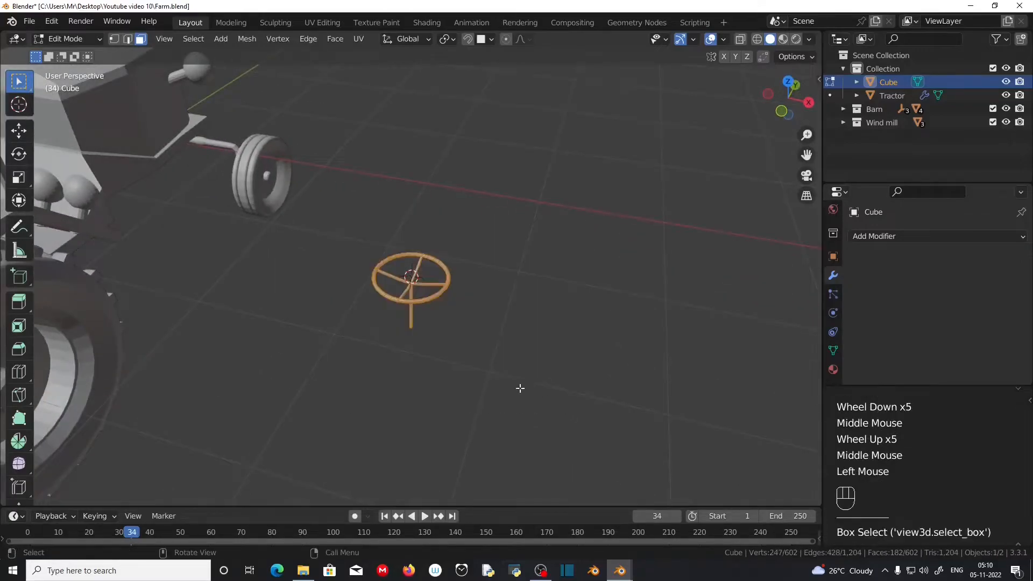
scroll(488, 376, "up", 2)
left_click(741, 38)
left_click_drag(269, 173, 552, 416)
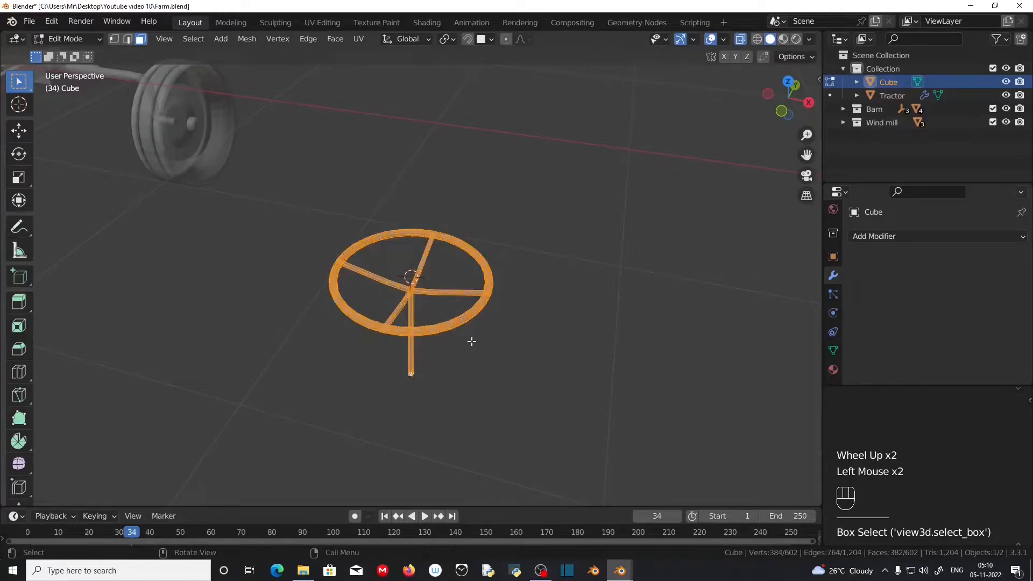
left_click(741, 39)
scroll(425, 289, "down", 3)
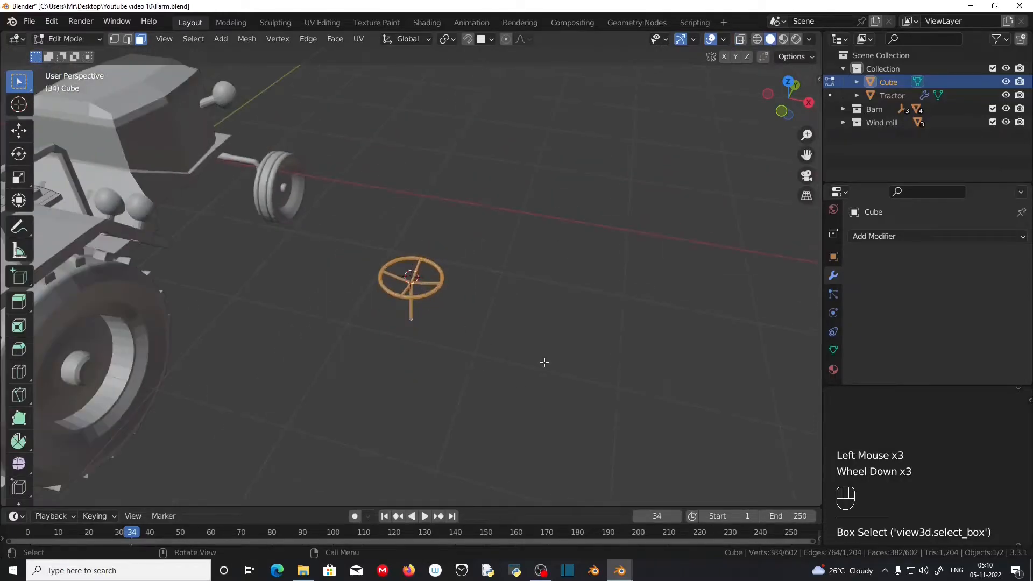
Step: Move the steering wheel in top view to the tractor's middle by the seat and raise it about 1.2 m in side view
middle_click_drag(524, 361, 648, 351, "shift")
key("KP_7")
key("g")
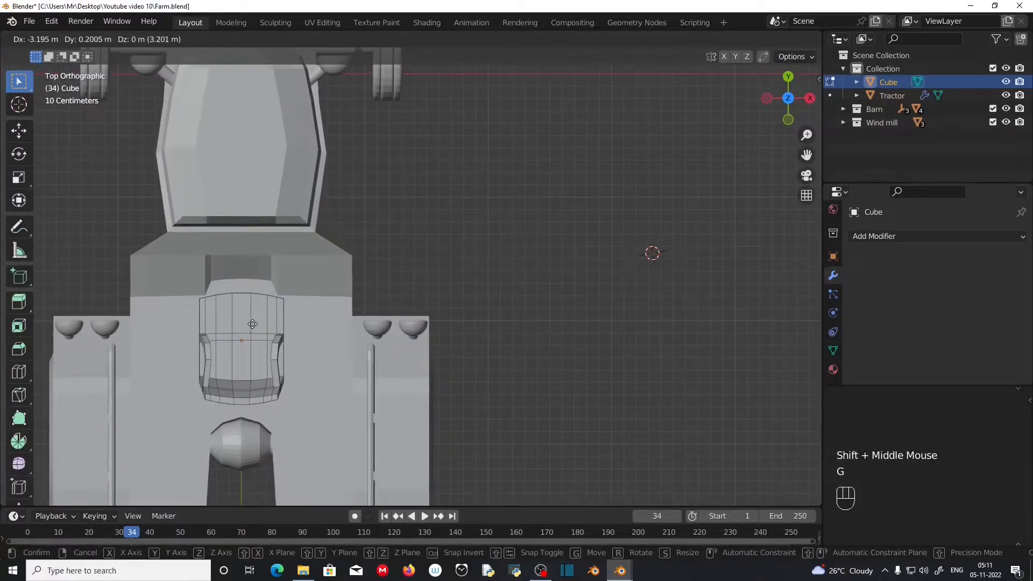
left_click(252, 324)
key("KP_3")
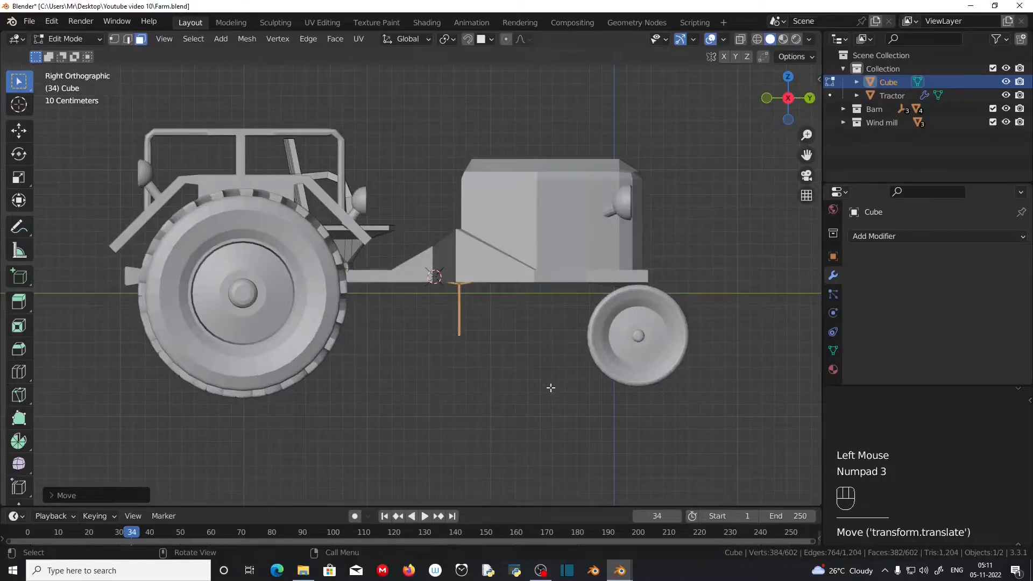
key("g")
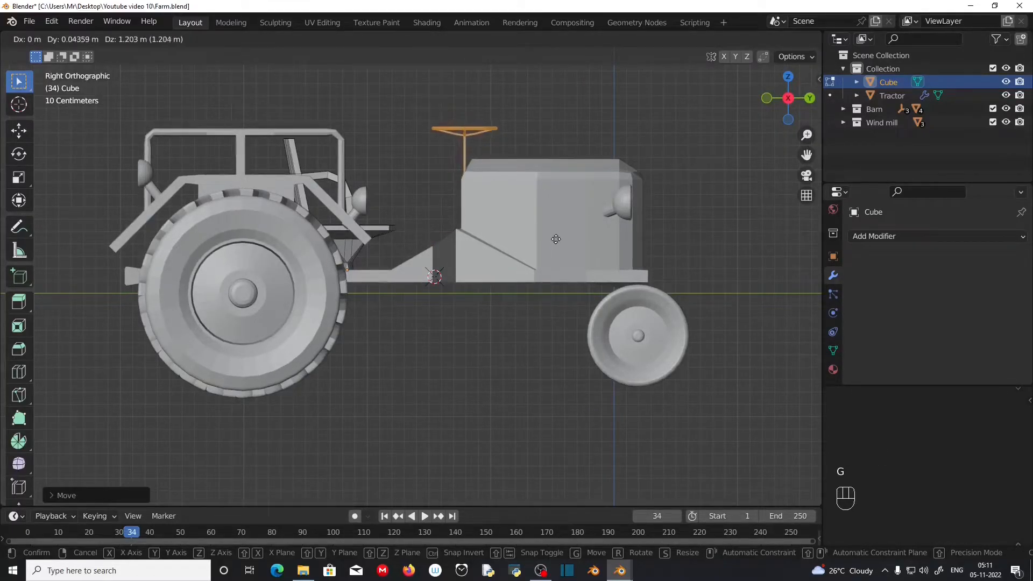
left_click(555, 237)
Step: Change the pivot point, tilt the steering wheel toward the seat in side view, and move it back and down behind the hood
left_click(446, 40)
left_click(456, 99)
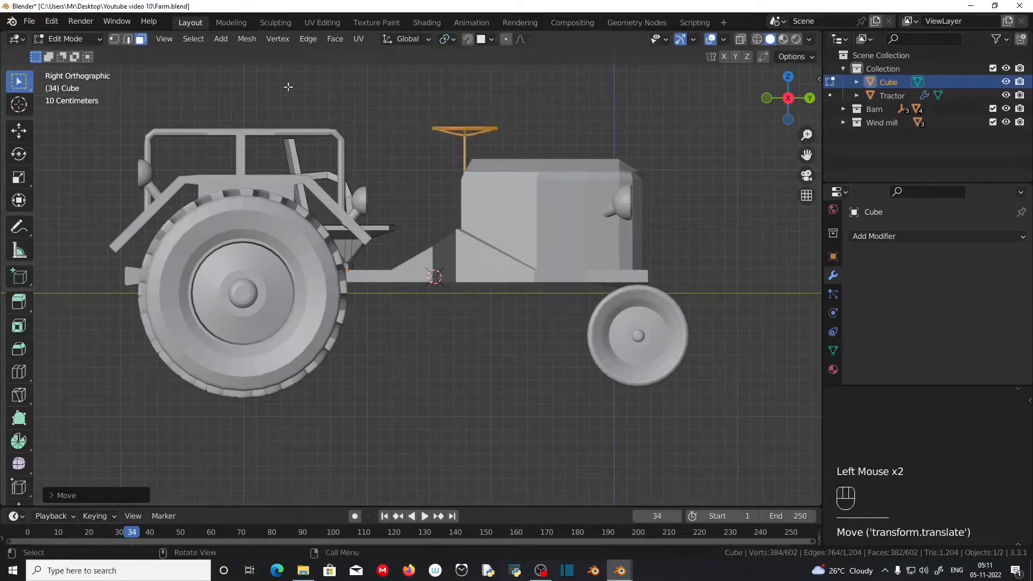
key("r")
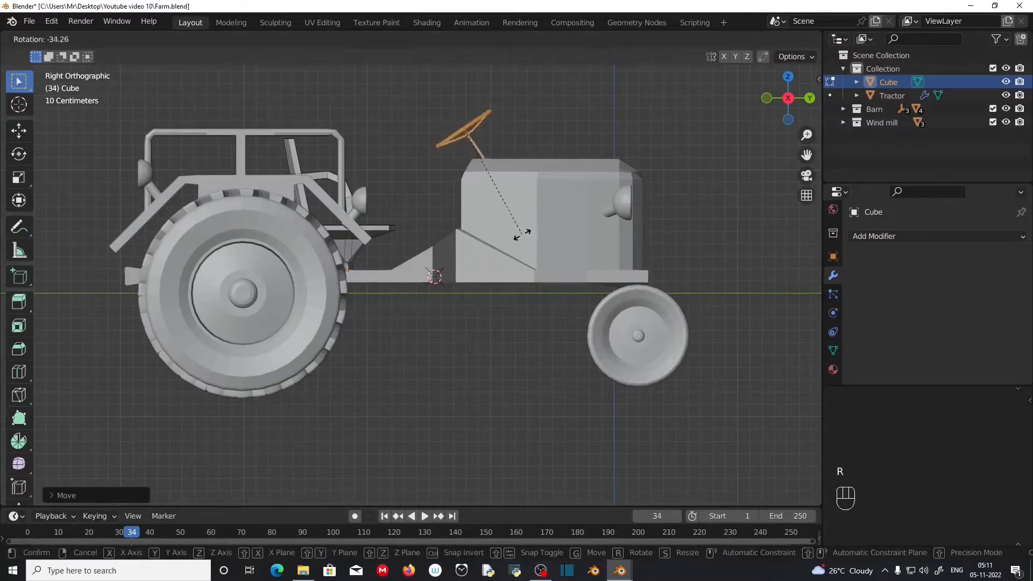
left_click(539, 216)
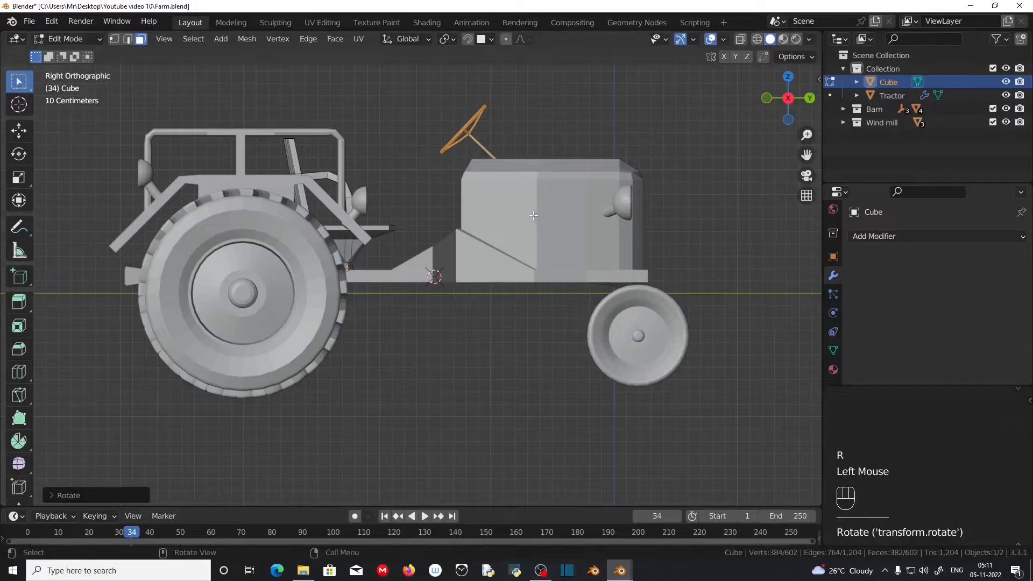
key("g")
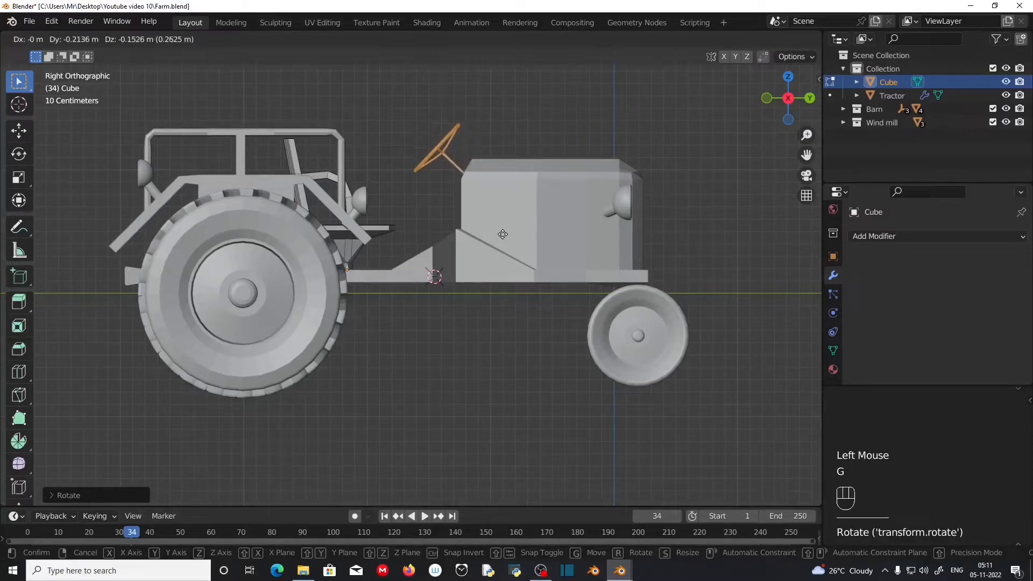
left_click(462, 226)
Step: Centre the steering wheel in front of the seat in top view by moving it about -0.13 m along X
key("KP_7")
middle_click_drag(386, 265, 512, 263, "shift")
key("g")
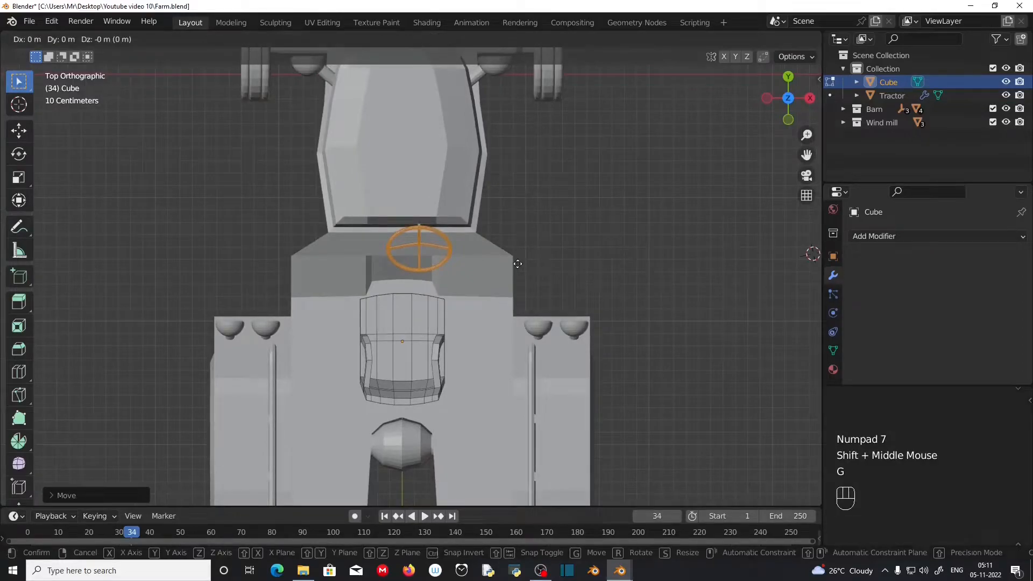
key("x")
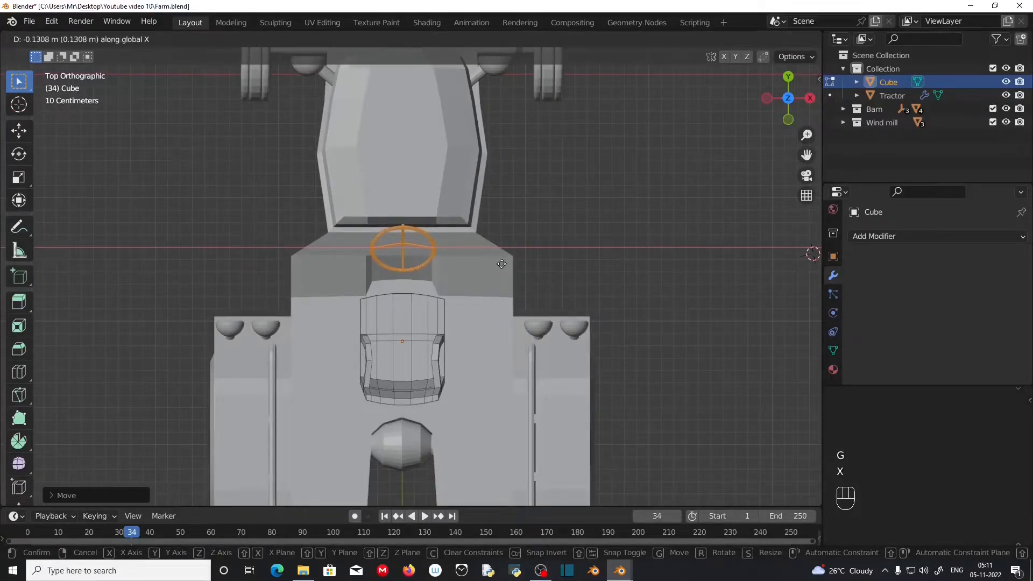
left_click(500, 263)
Step: Place the 3D cursor on top of the hood near its front and add a 32-vertex cylinder there
middle_click_drag(499, 264, 648, 380)
scroll(457, 276, "up", 2)
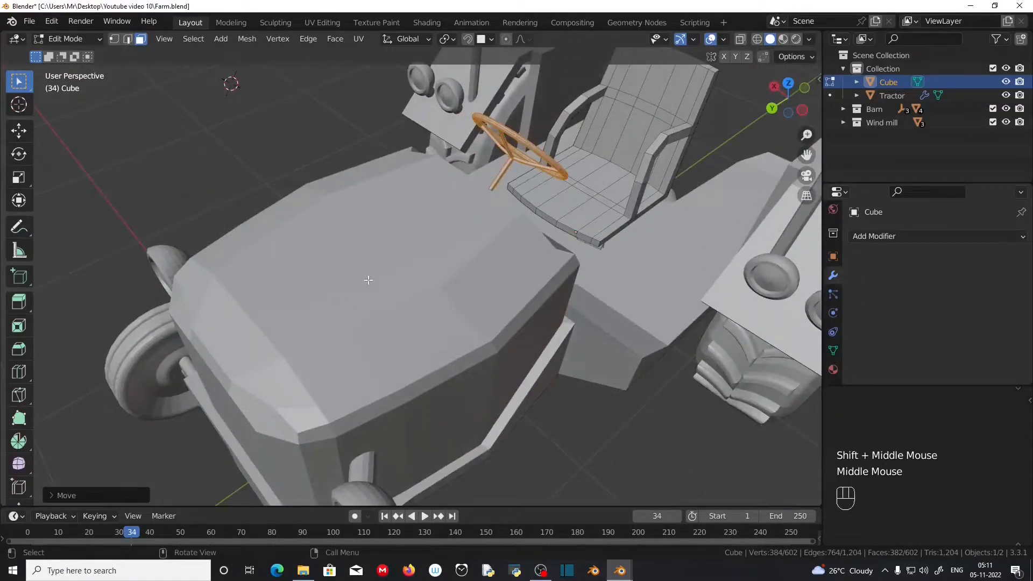
right_click(265, 280, "shift")
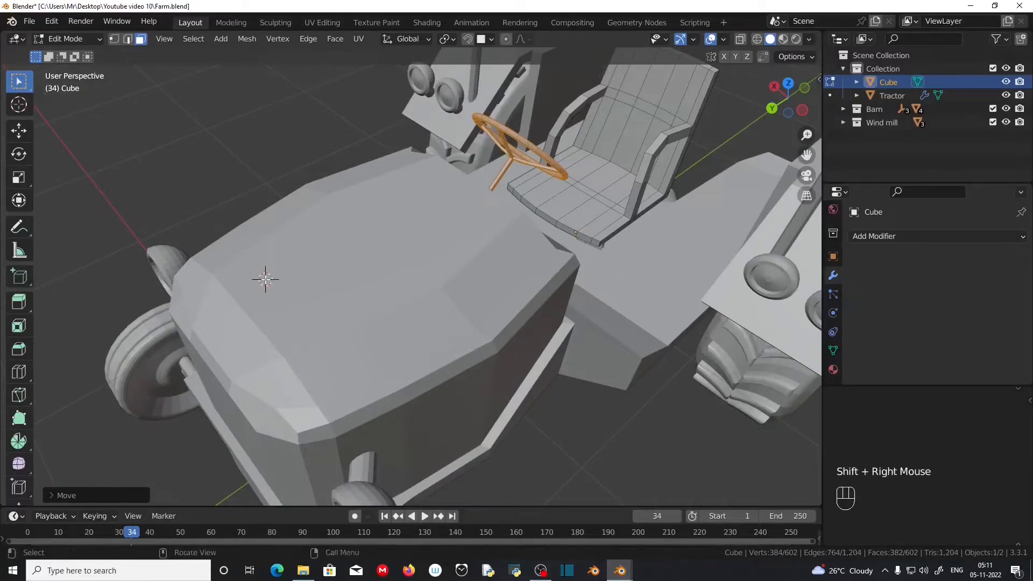
middle_click_drag(267, 261, 229, 180)
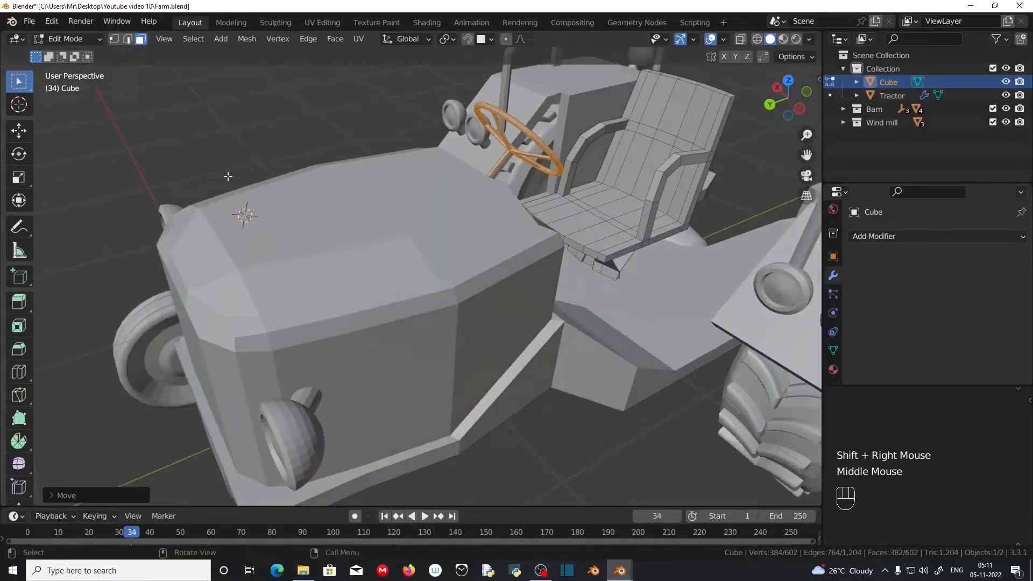
key("shift+a")
left_click(198, 226)
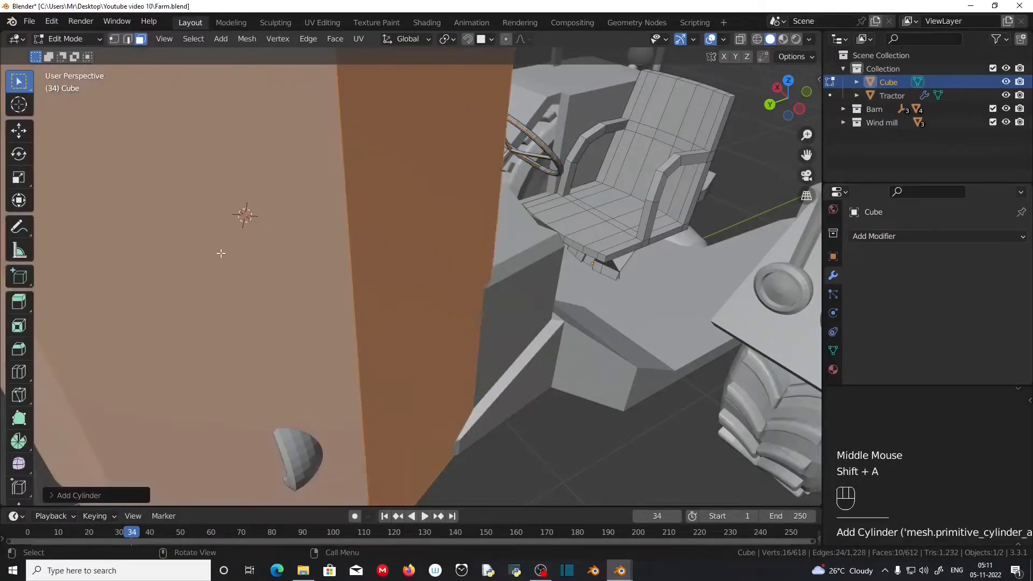
left_click(56, 496)
double_click(172, 335)
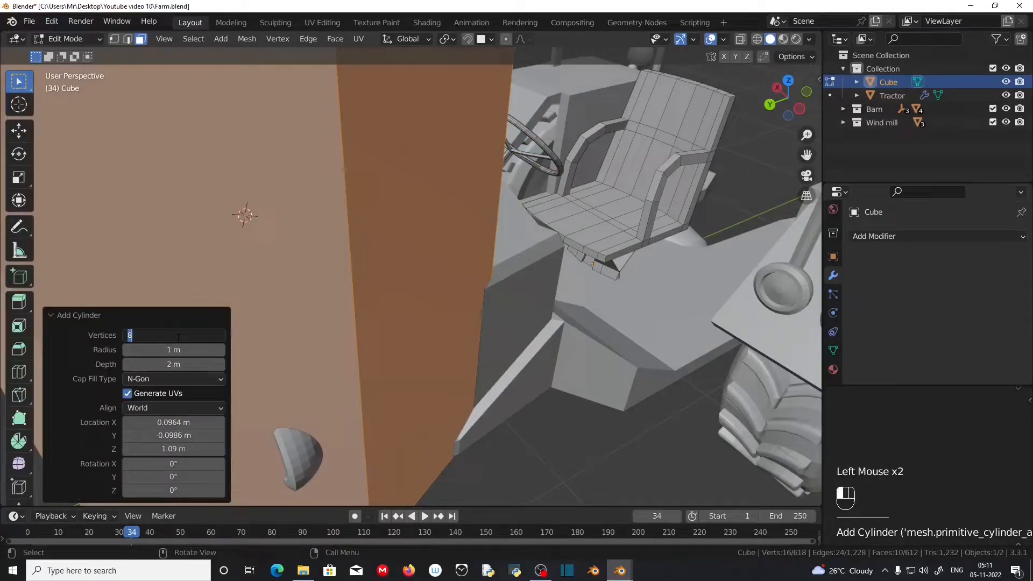
key("Return")
Step: Scale the cylinder down to 0.059 and again by 0.818 to make a small pipe base on the hood
key("s")
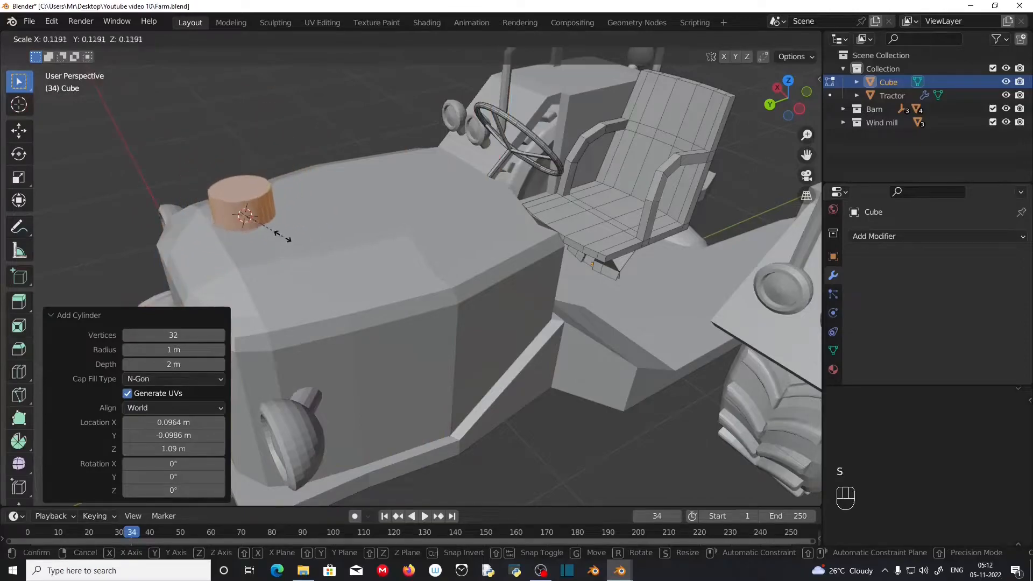
left_click(267, 220)
key("s")
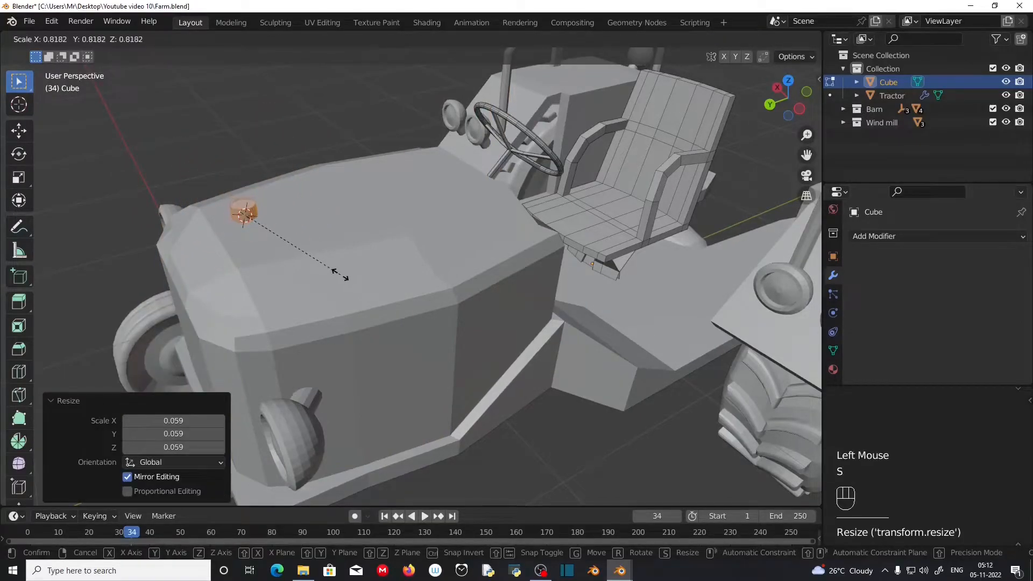
left_click(340, 275)
scroll(289, 299, "up", 2)
middle_click_drag(289, 300, 509, 378, "shift")
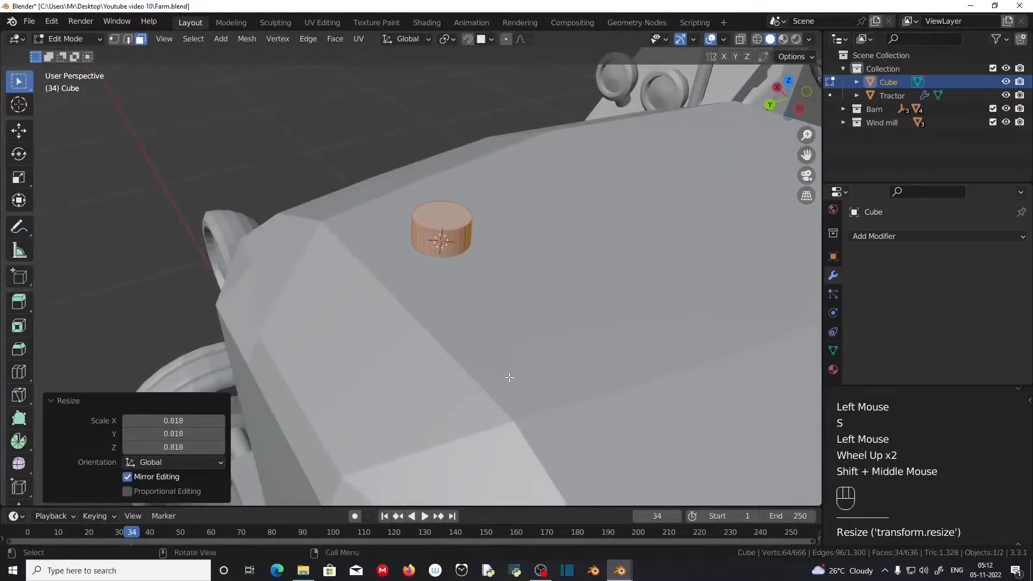
Step: Scale the cylinder's top face to 0.535, extrude it about 0.024 m upward, and scale the new end to 0.889
left_click(506, 302)
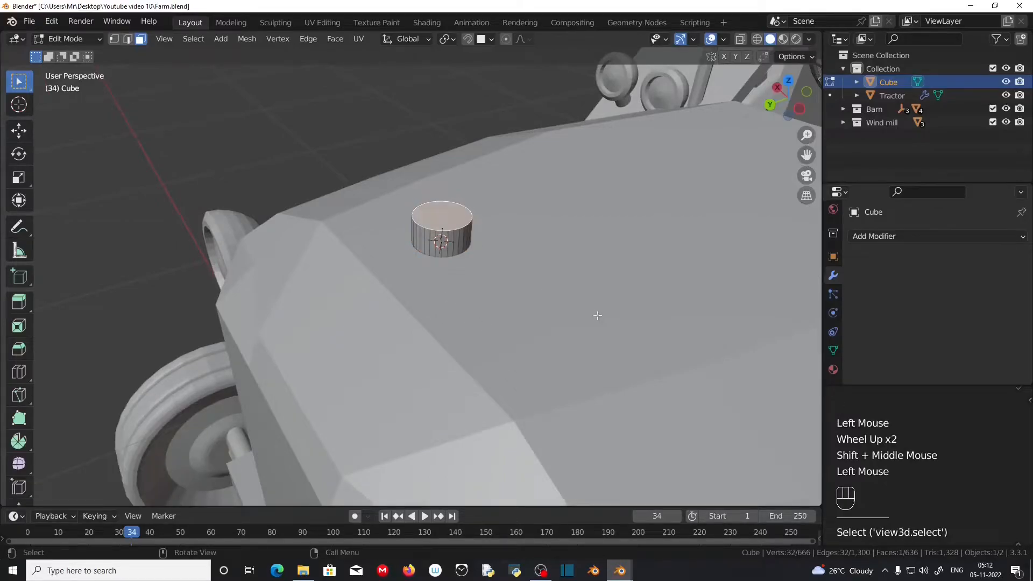
key("s")
left_click(532, 269)
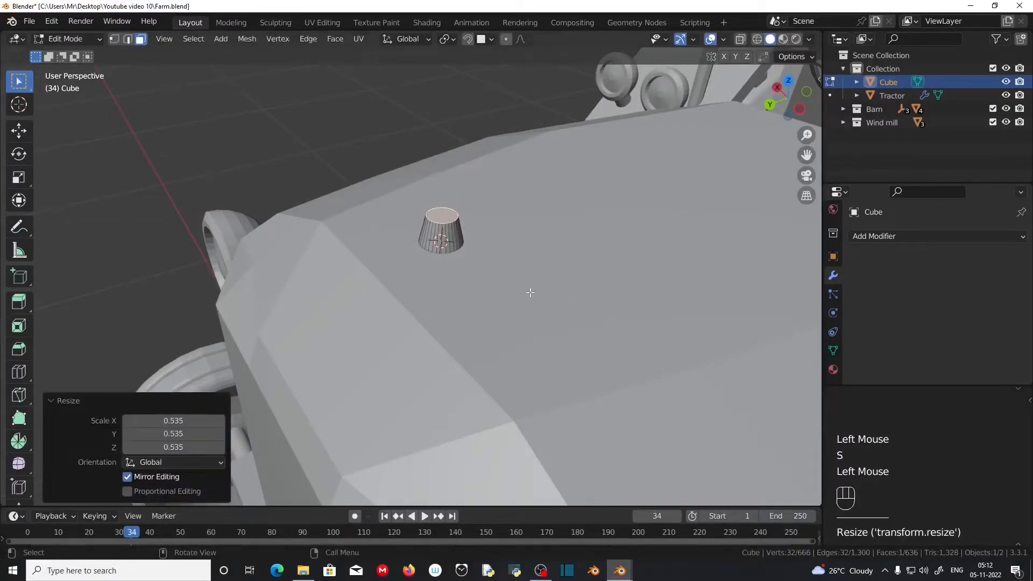
key("e")
left_click(528, 281)
key("s")
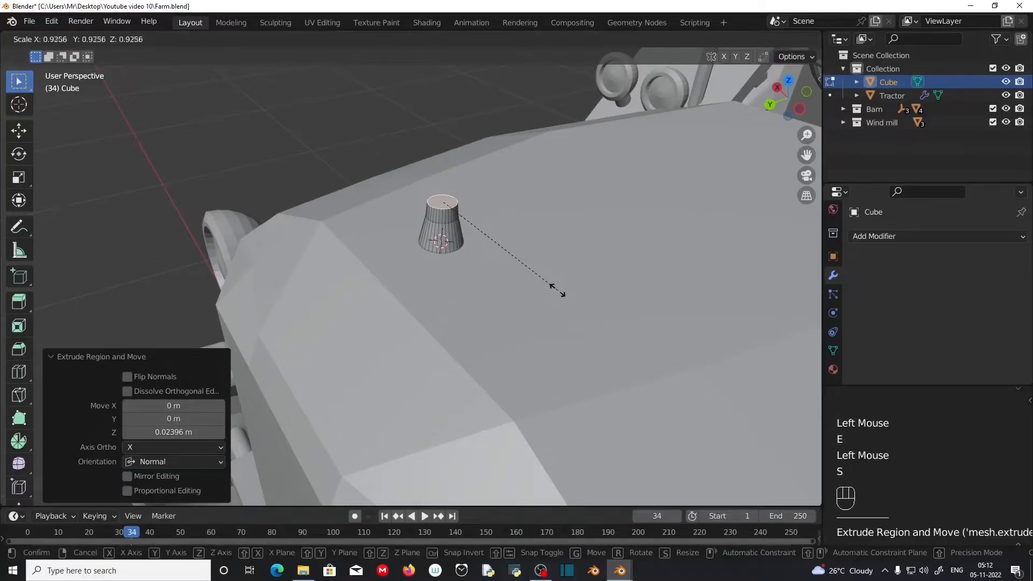
left_click(553, 286)
Step: Extrude the pipe's top face about 0.15 m upward to form the straight exhaust section
scroll(533, 310, "down", 2)
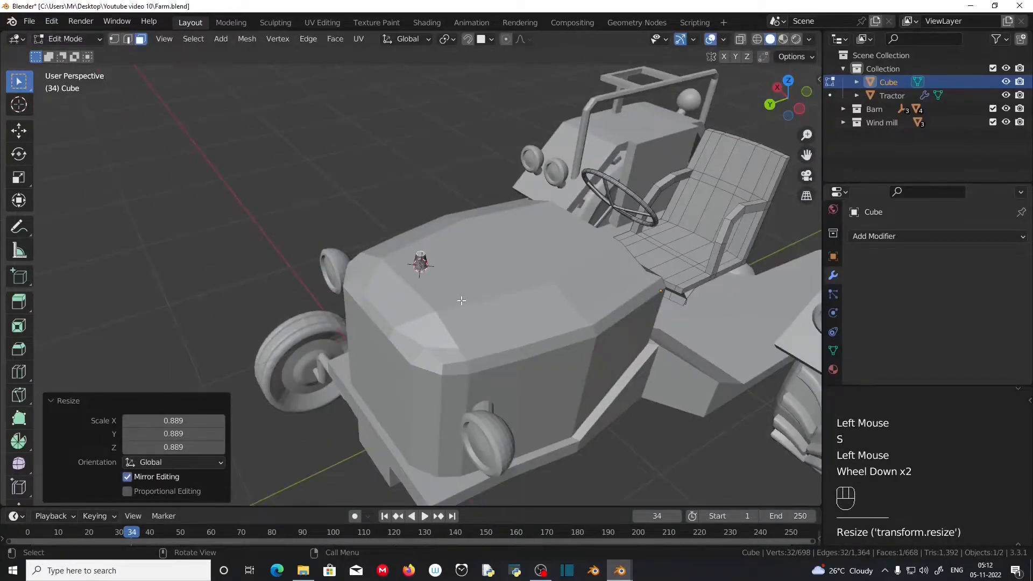
scroll(461, 301, "up", 2)
key("e")
left_click(469, 255)
middle_click_drag(469, 255, 510, 365)
Step: Extrude the exhaust pipe's top face about 0.064 m upward and scale the new end to 2.277
key("e")
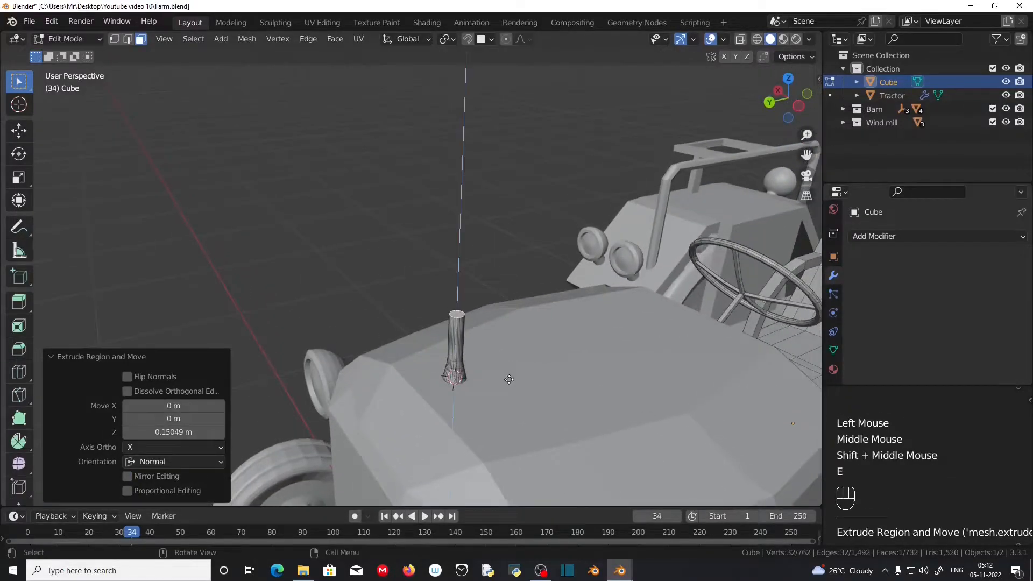
left_click(514, 361)
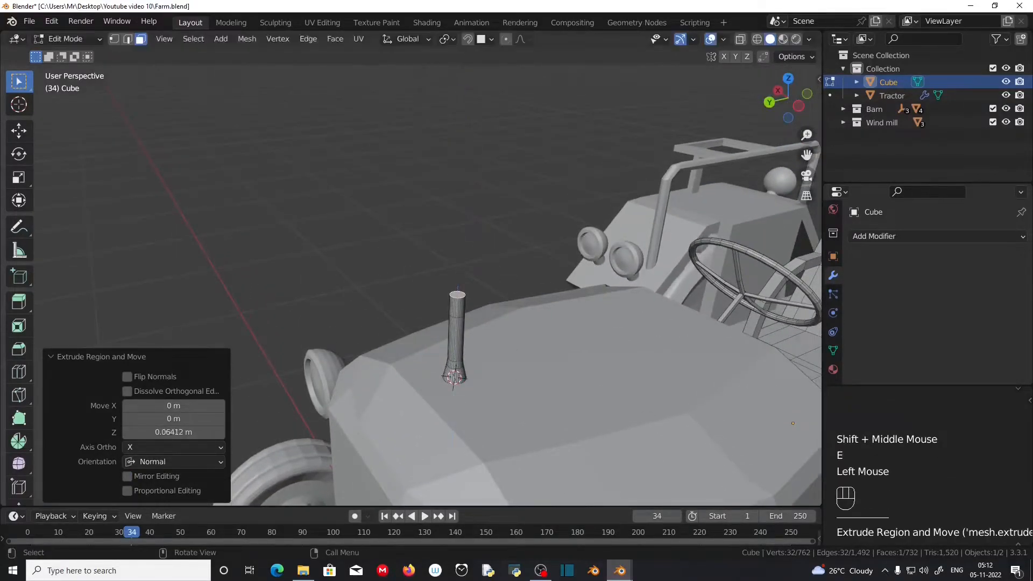
key("s")
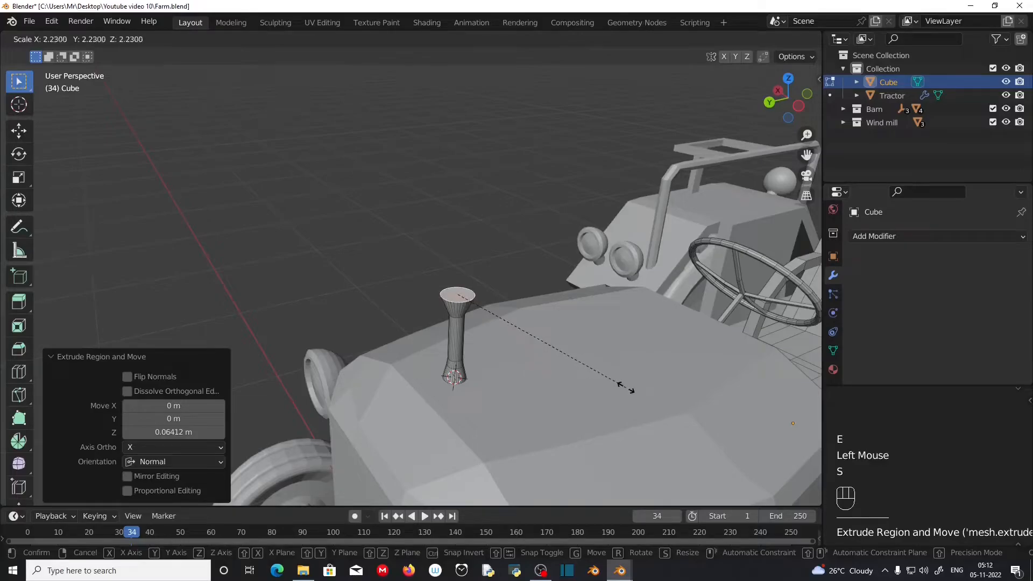
left_click(629, 386)
Step: Extrude the widened end upward into a long muffler body, extrude about 0.066 m more, and scale that end to 0.633
key("e")
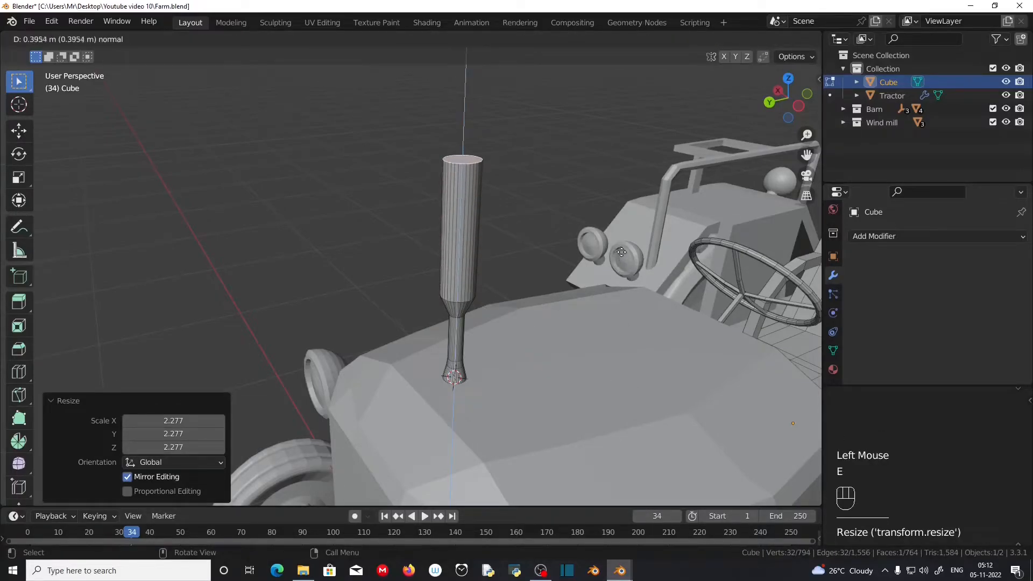
left_click(622, 223)
key("e")
left_click(629, 201)
key("s")
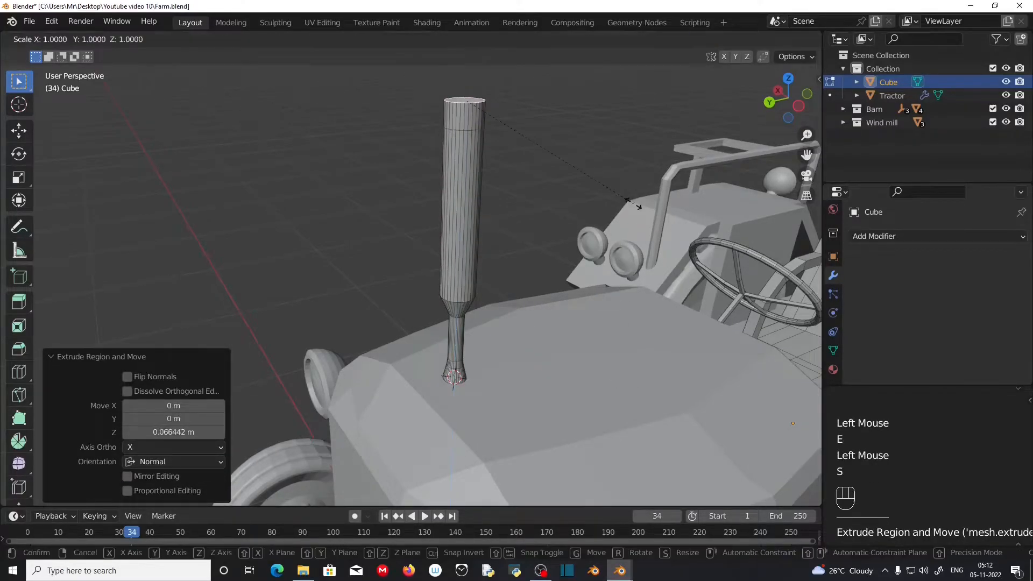
middle_click_drag(582, 153, 549, 335, "shift")
Step: Extrude the muffler's narrowed top about 0.062 m upward and scale the new end to 0.826
key("e")
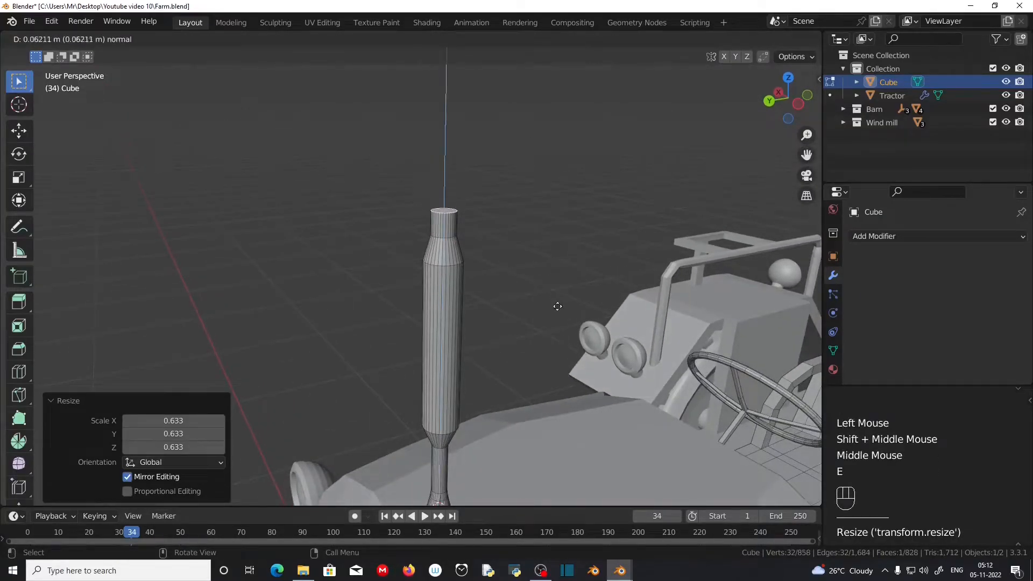
left_click(558, 304)
key("s")
left_click(540, 290)
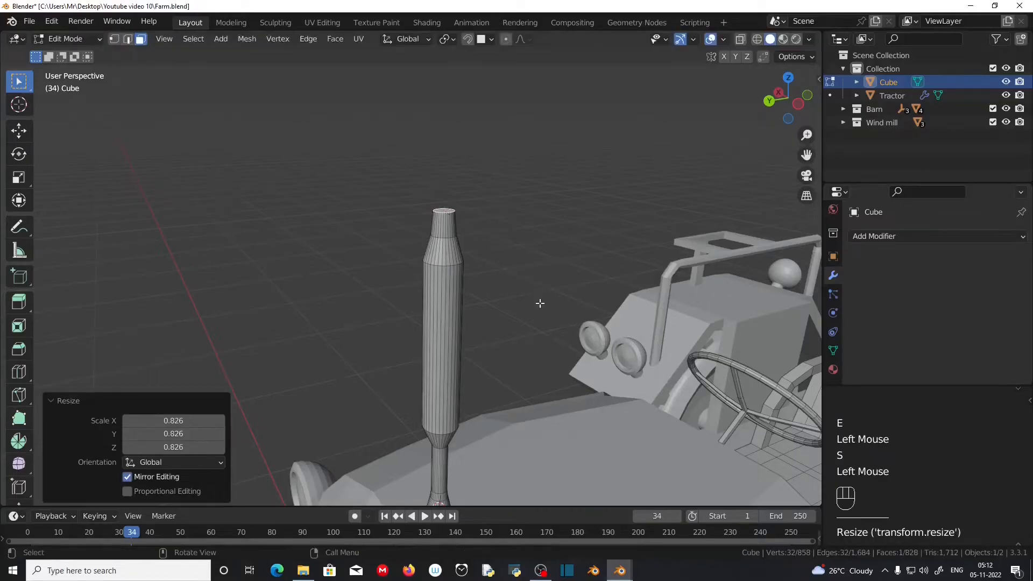
Step: Extrude the exhaust's top about 0.23 m upward as a straight tailpipe and tilt its end face
key("e")
left_click(545, 208)
key("r")
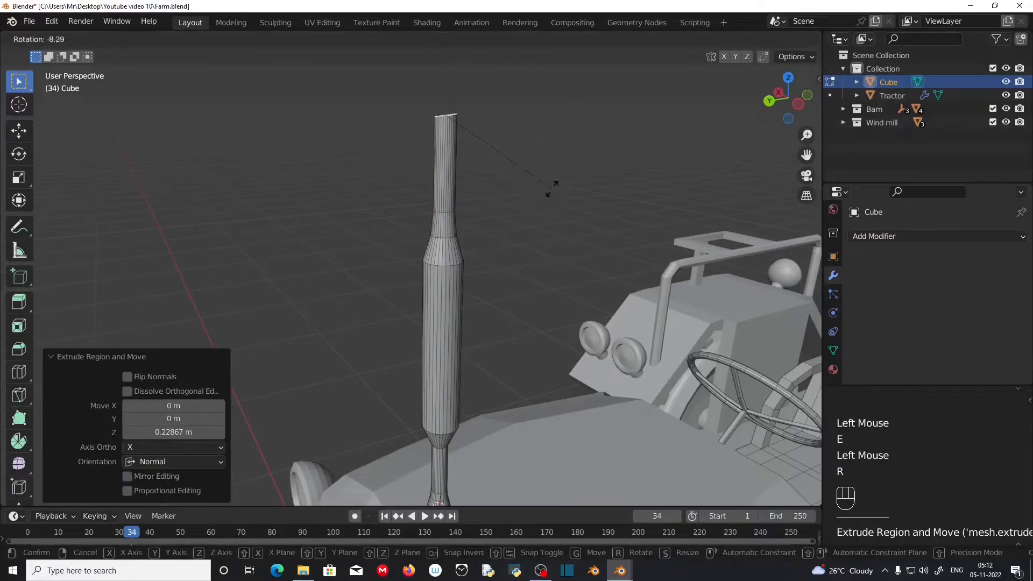
left_click(538, 143)
Step: Extrude the tilted end about 0.069 m and rotate the new end face -36.8° to start the bend
key("e")
left_click(542, 142)
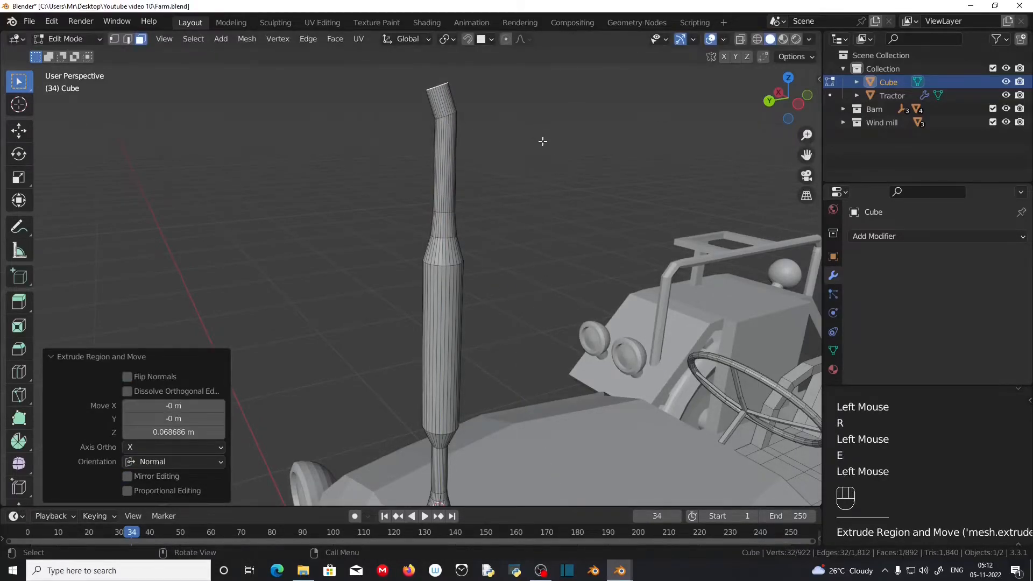
key("r")
left_click(523, 72)
scroll(546, 286, "down", 2)
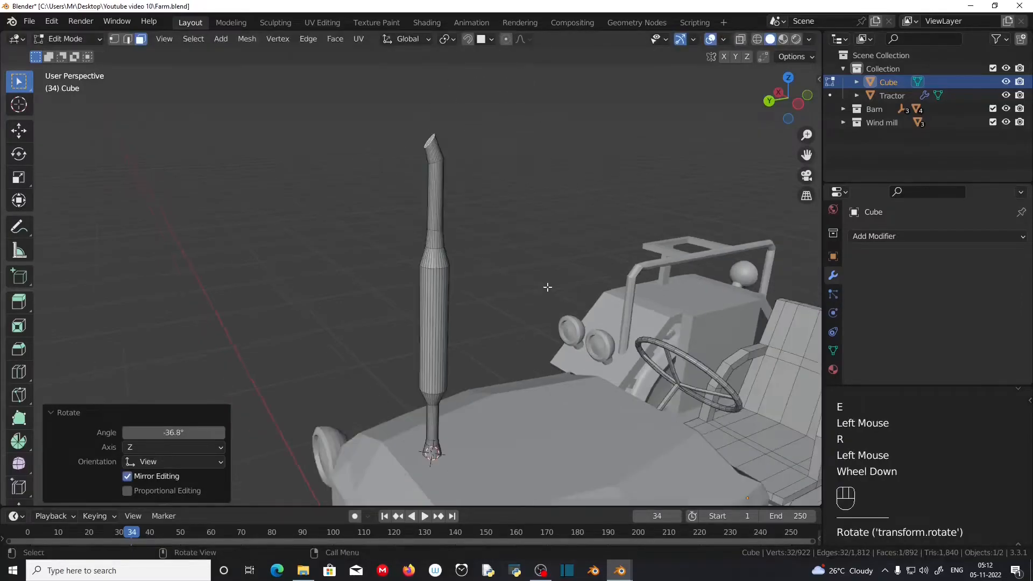
Step: Continue the exhaust bend with extrusions of about 0.091 m and 0.088 m, rotating their end faces -21.5° and -17.8°
key("e")
left_click(531, 261)
key("r")
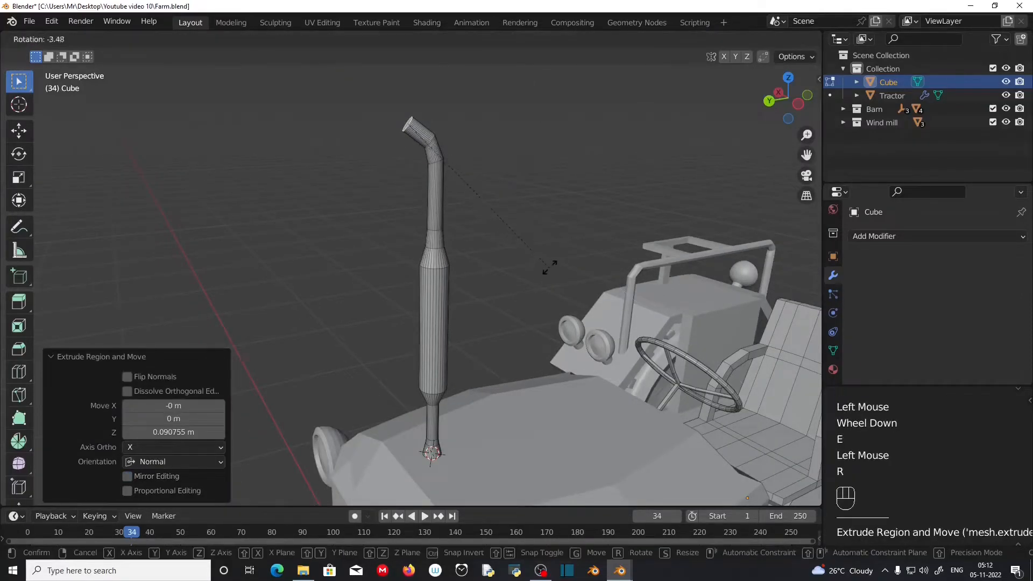
left_click(554, 202)
key("e")
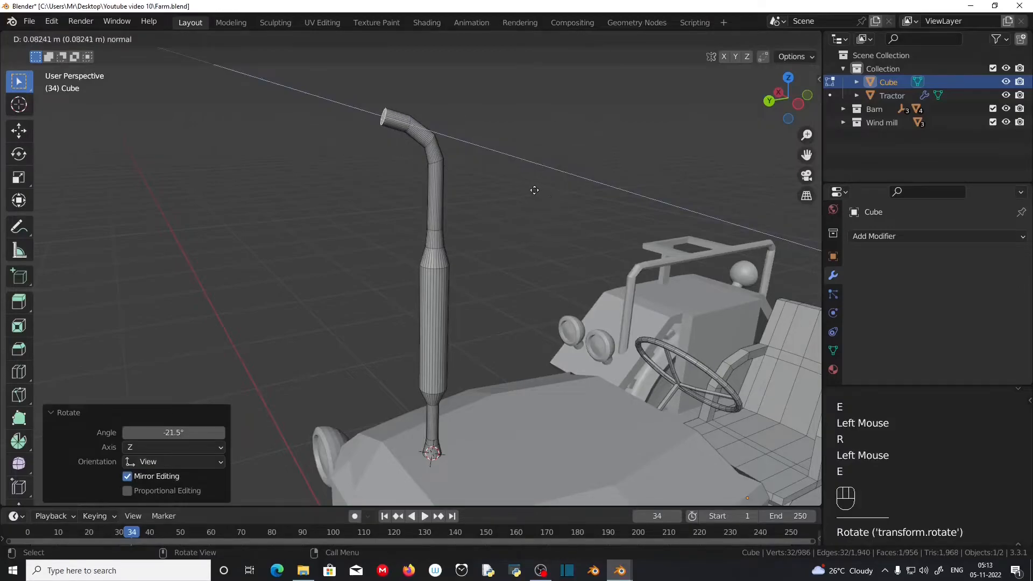
left_click(546, 236)
key("r")
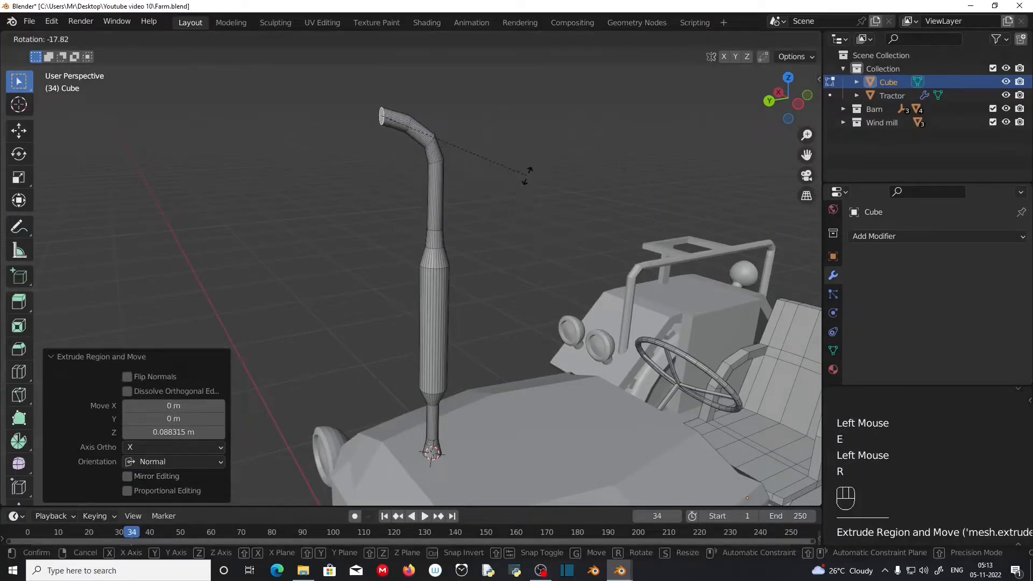
left_click(528, 175)
Step: Place the 3D cursor on the hood behind the exhaust and add a 16-vertex cylinder there
scroll(518, 281, "down", 2)
middle_click_drag(517, 282, 452, 359)
scroll(457, 293, "up", 1)
right_click(442, 363, "shift")
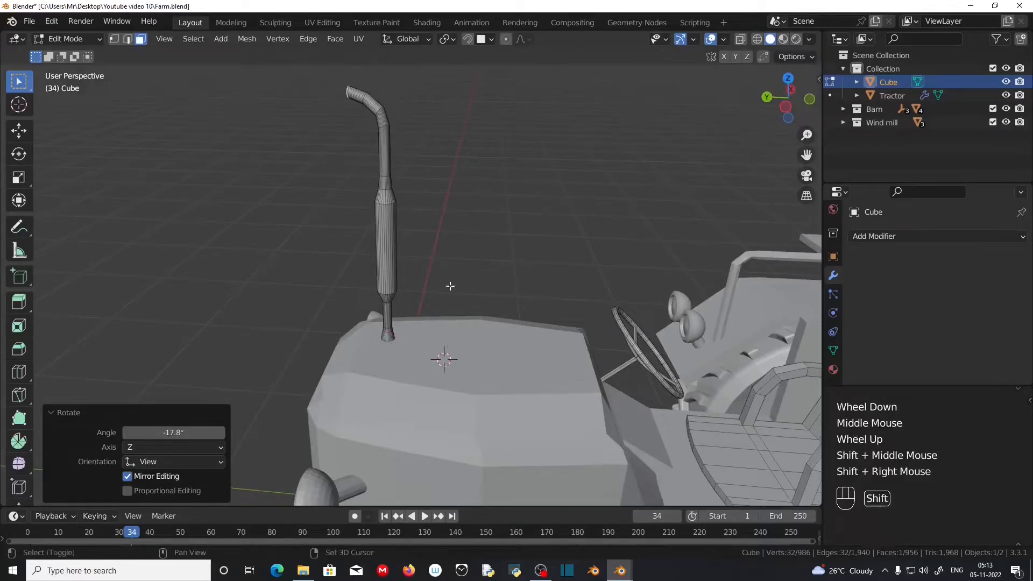
key("shift+a")
left_click(454, 256)
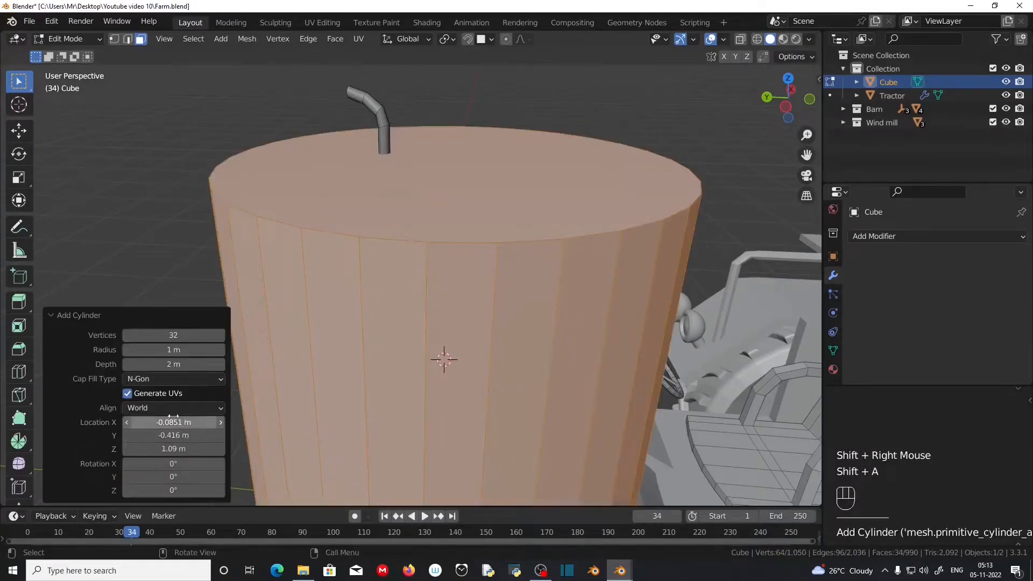
left_click(182, 335)
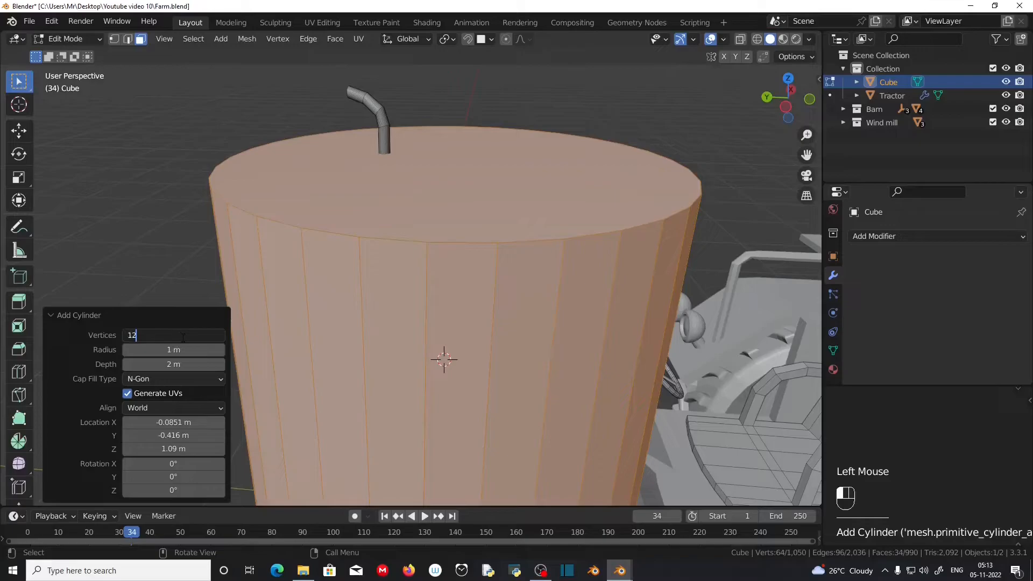
type("12")
key("KP_Enter")
key("KP_Enter")
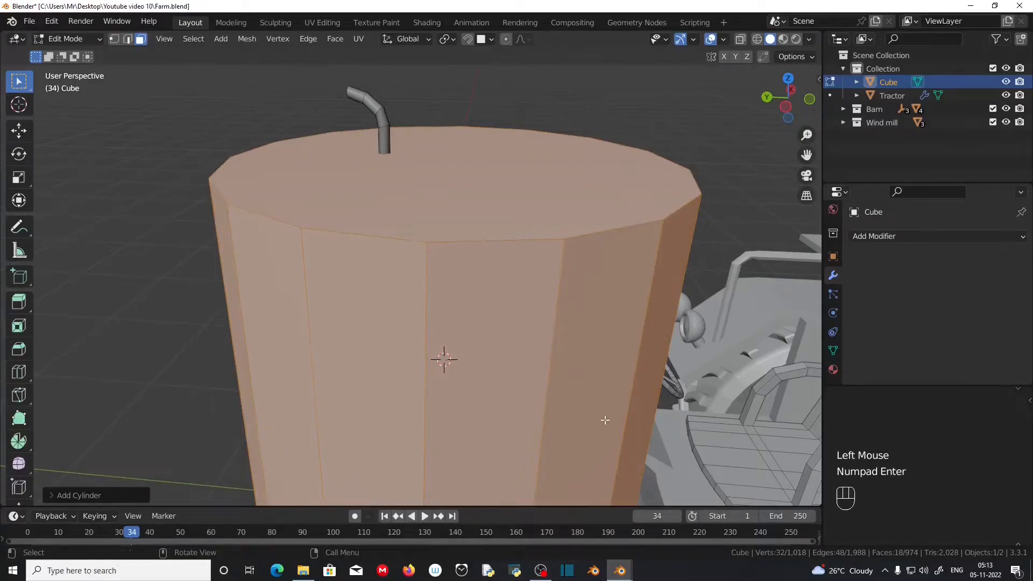
Step: Scale the new cylinder down to a small round base on top of the hood
key("s")
left_click(532, 388)
key("s")
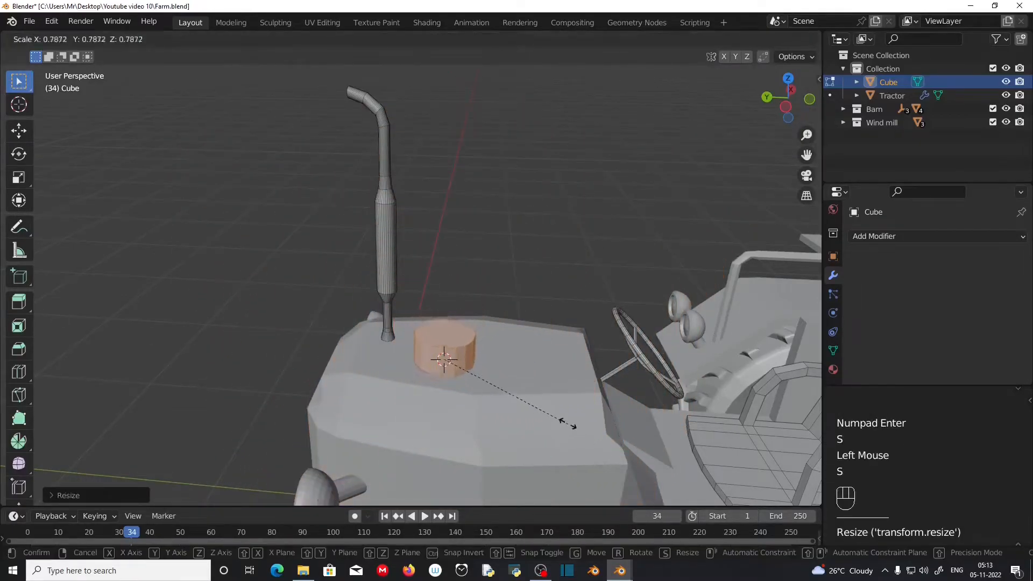
left_click(503, 376)
scroll(496, 372, "up", 2)
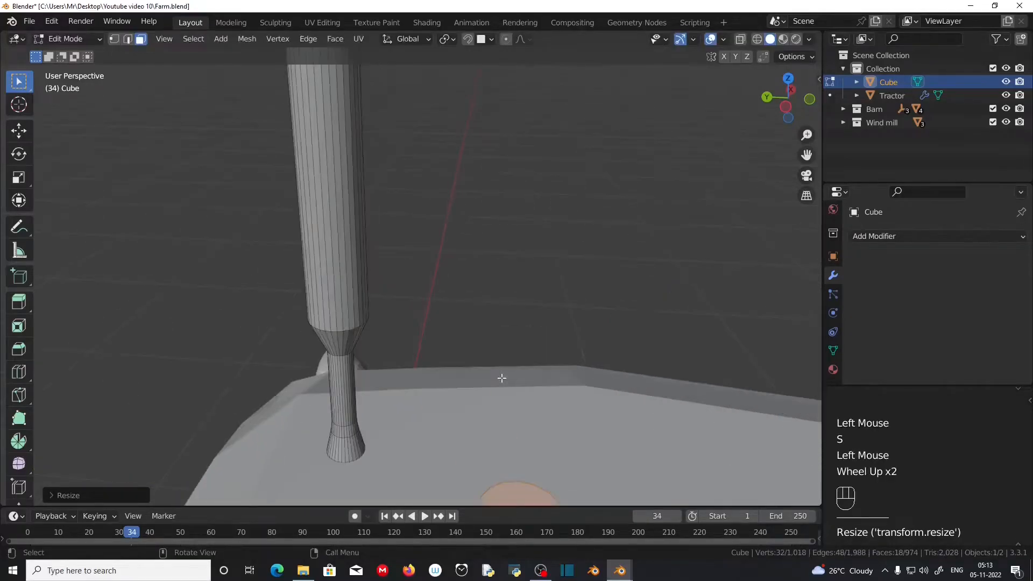
middle_click_drag(525, 450, 501, 329, "shift")
key("s")
left_click(575, 375)
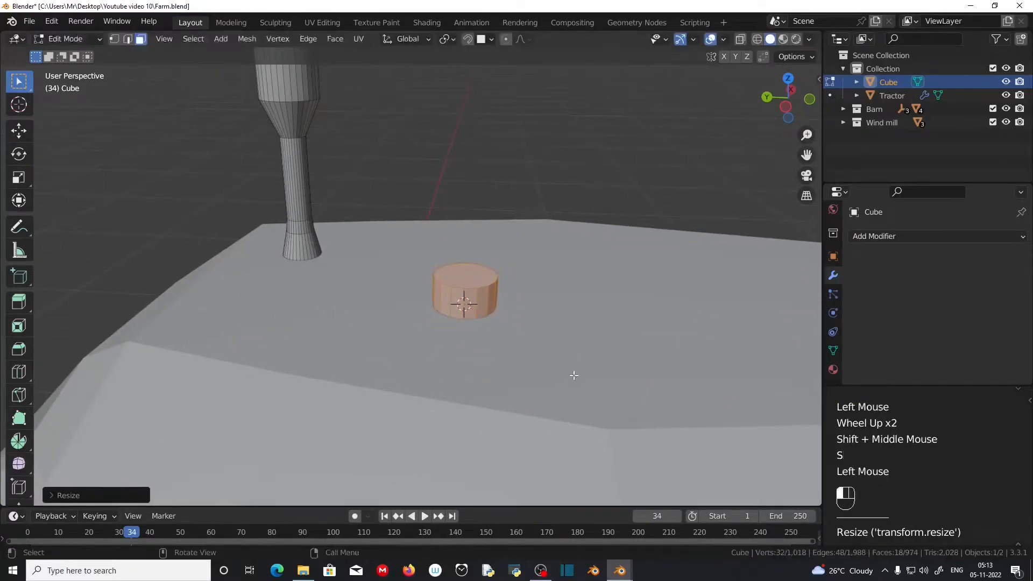
Step: Scale the small cylinder's top face slightly inward and extrude it upward to form a short stem
left_click(489, 277)
key("s")
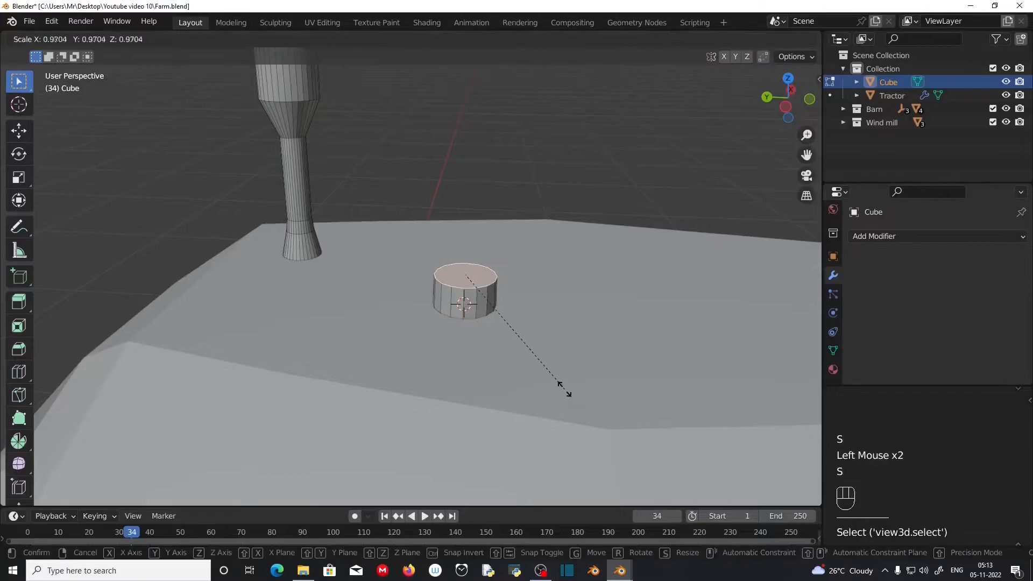
left_click(549, 366)
key("e")
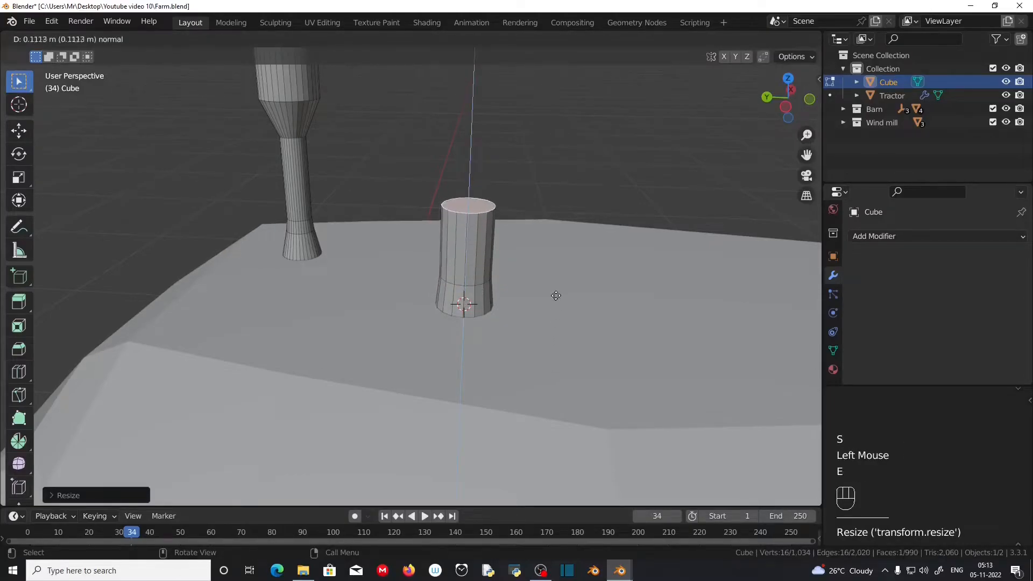
left_click(567, 282)
Step: Scale the stem's top face slightly and extrude it about 0.037 m upward
scroll(544, 284, "down", 2)
middle_click_drag(544, 284, 558, 342)
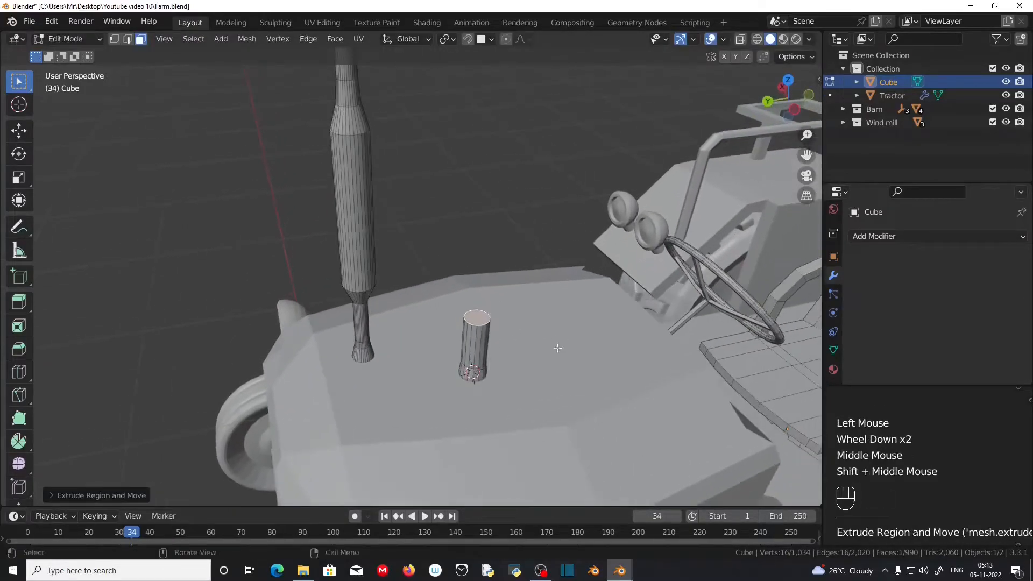
key("s")
left_click(543, 378)
key("e")
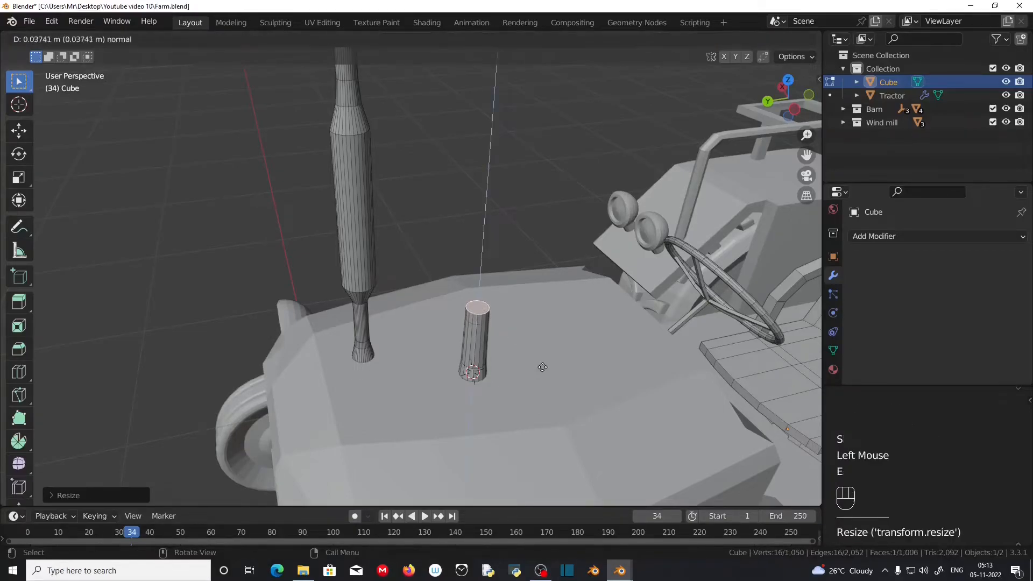
left_click(542, 366)
Step: Extrude the stem's top a little further upward and scale the end face outward to about 3.2 times its size
middle_click_drag(543, 367, 541, 393, "shift")
scroll(540, 392, "up", 1)
middle_click_drag(541, 393, 540, 413)
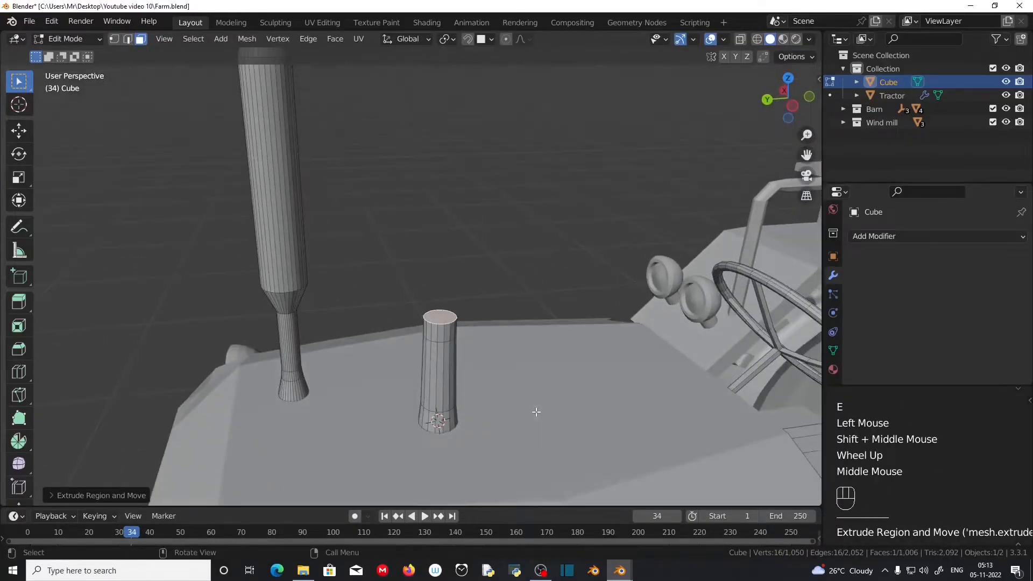
key("e")
left_click(537, 392)
key("s")
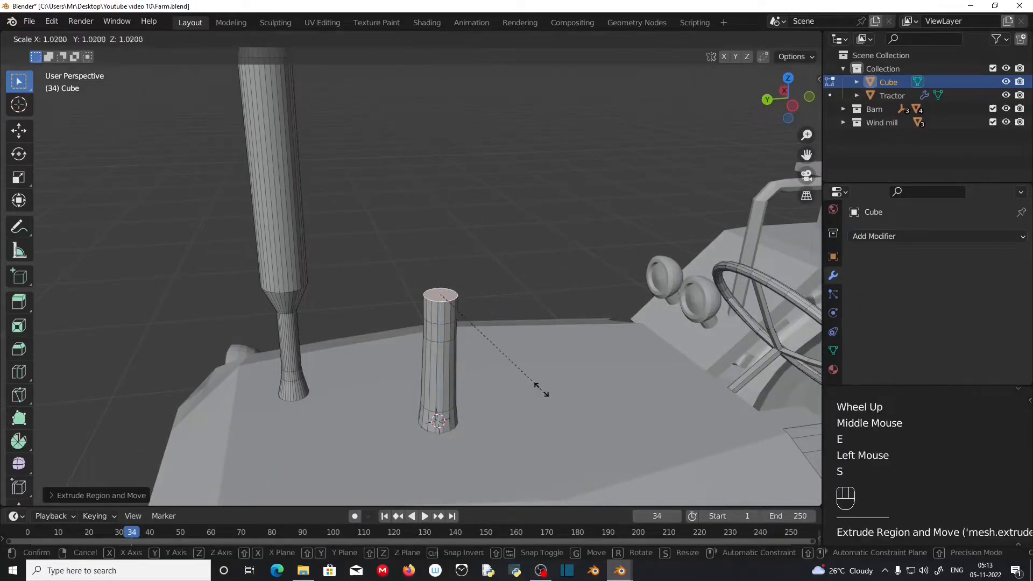
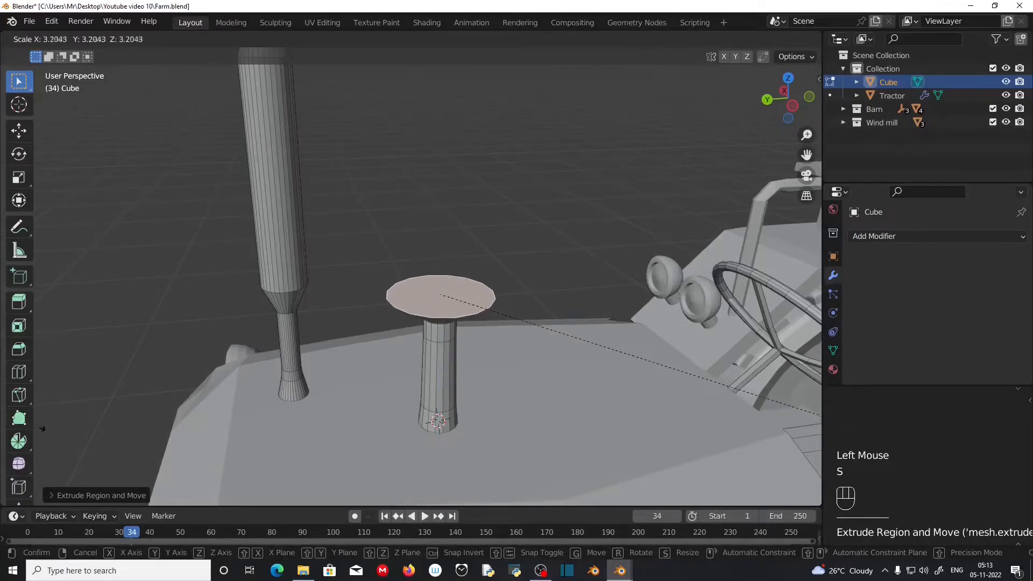
left_click(673, 404)
Step: Extrude the wide face about 0.155 m upward into a drum, and extrude a further thin band of about 0.02 m
key("e")
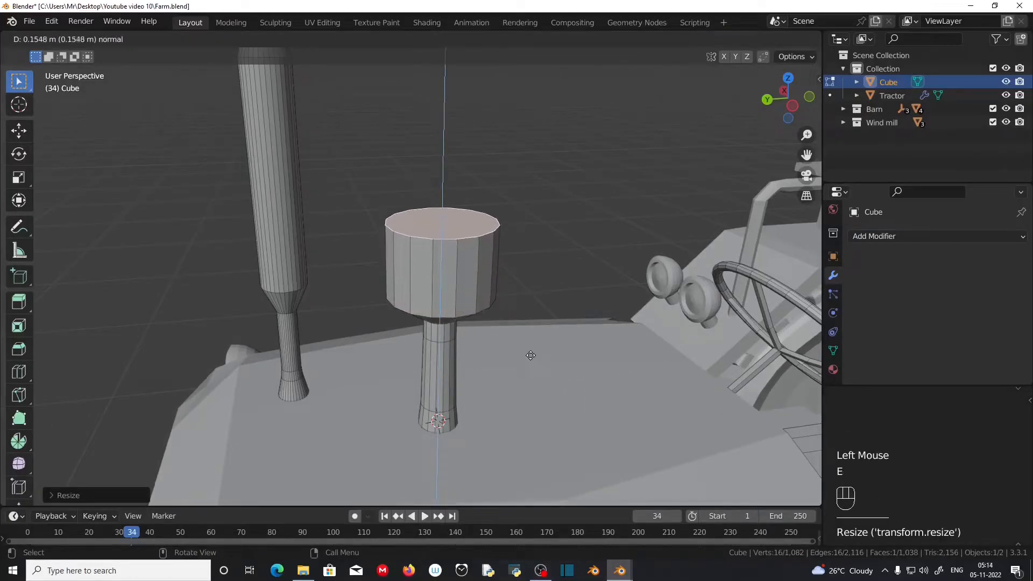
left_click(532, 351)
key("e")
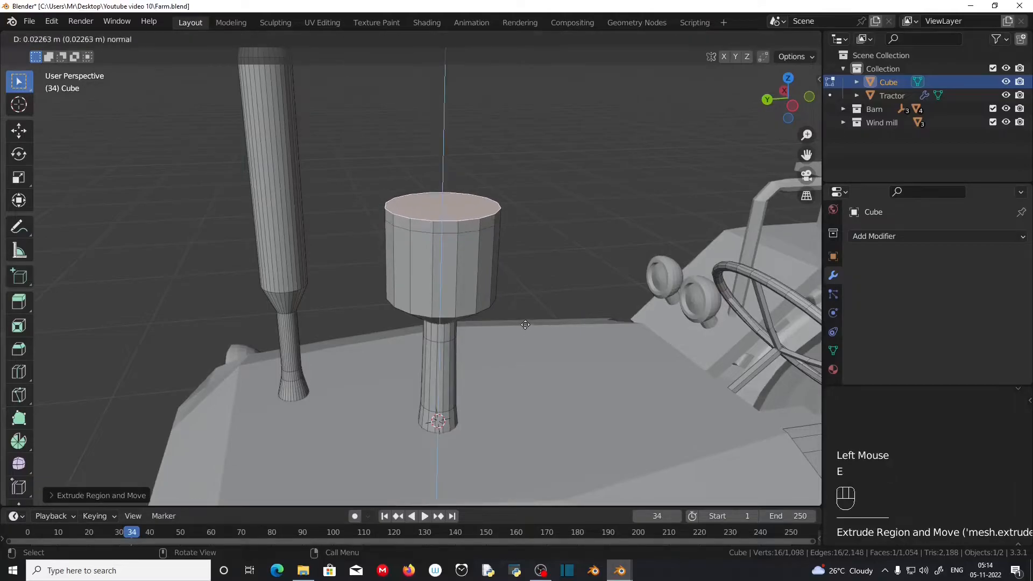
left_click(527, 328)
Step: Extrude the drum's top about 0.021 m and scale the end face to about one third to form a conical lid
key("e")
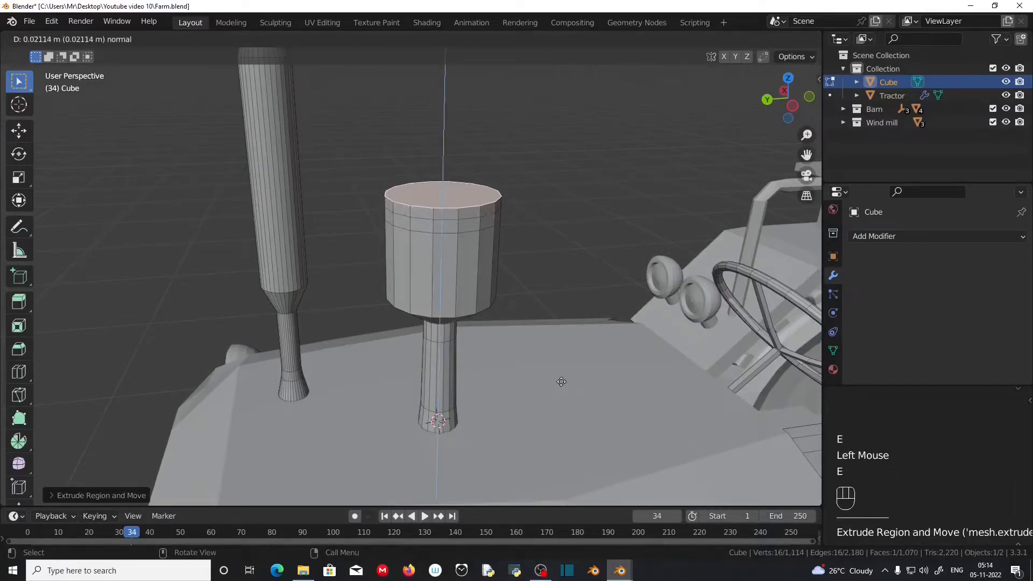
left_click(561, 381)
key("s")
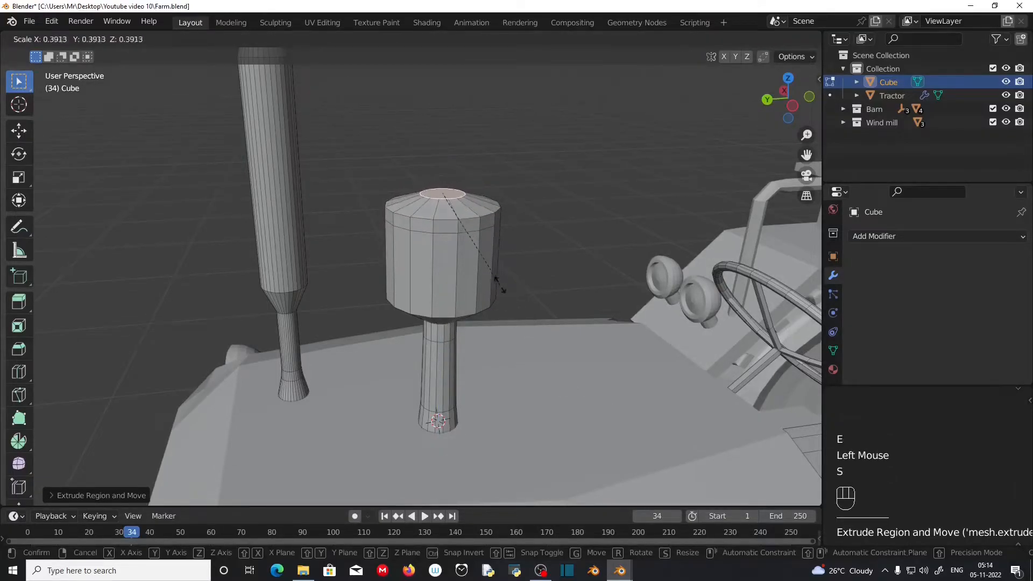
left_click(492, 272)
Step: Add a horizontal loop cut around the drum, slid about 0.72 toward its lower edge, and switch to face selection
scroll(467, 293, "up", 1)
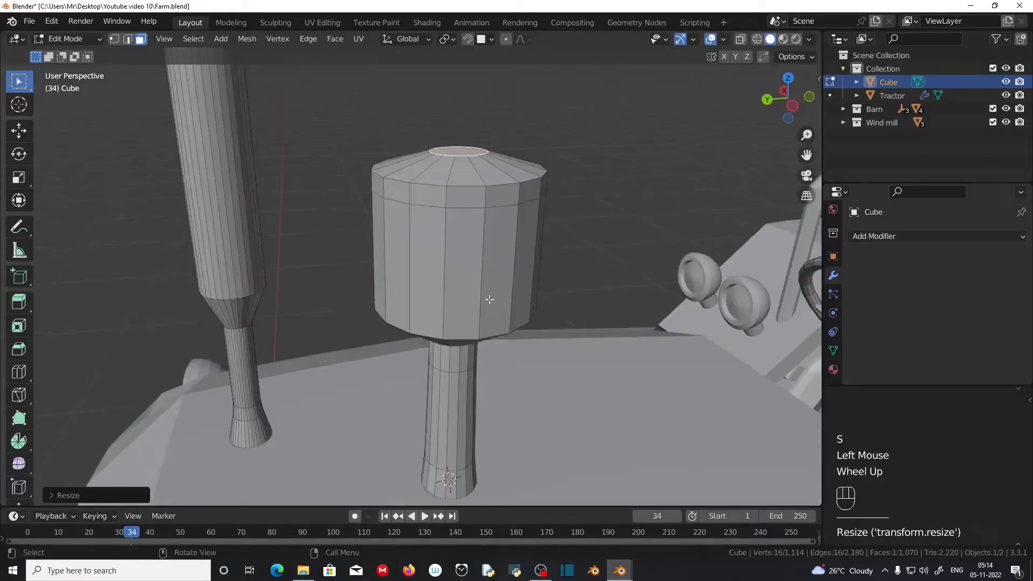
key("ctrl+r")
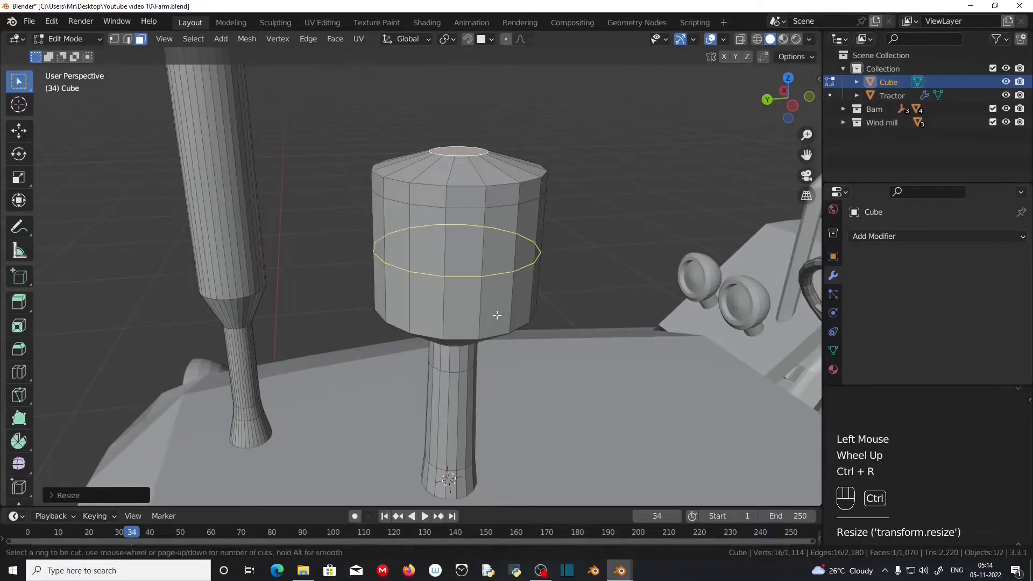
left_click(497, 315)
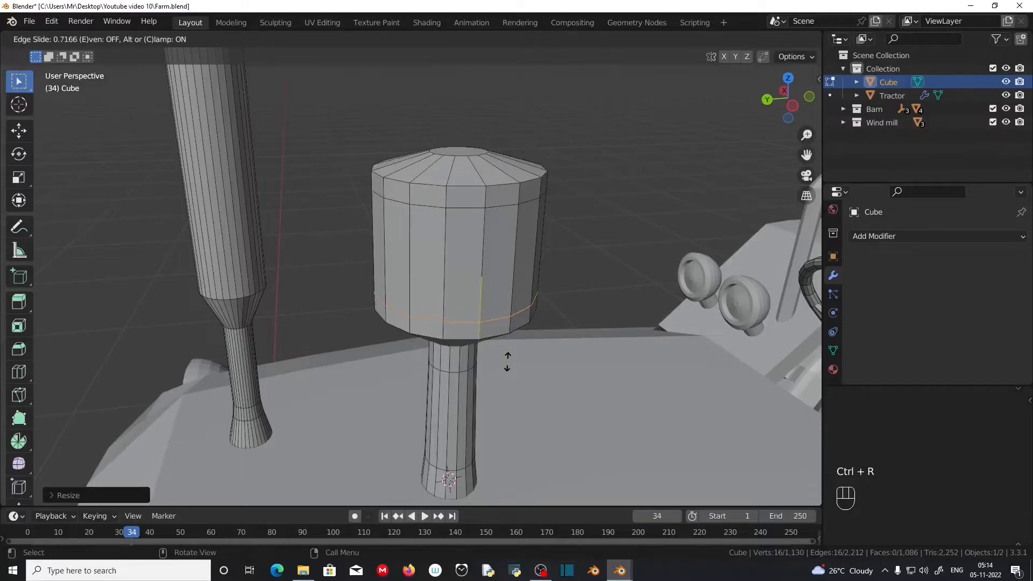
left_click(507, 362)
left_click(141, 42)
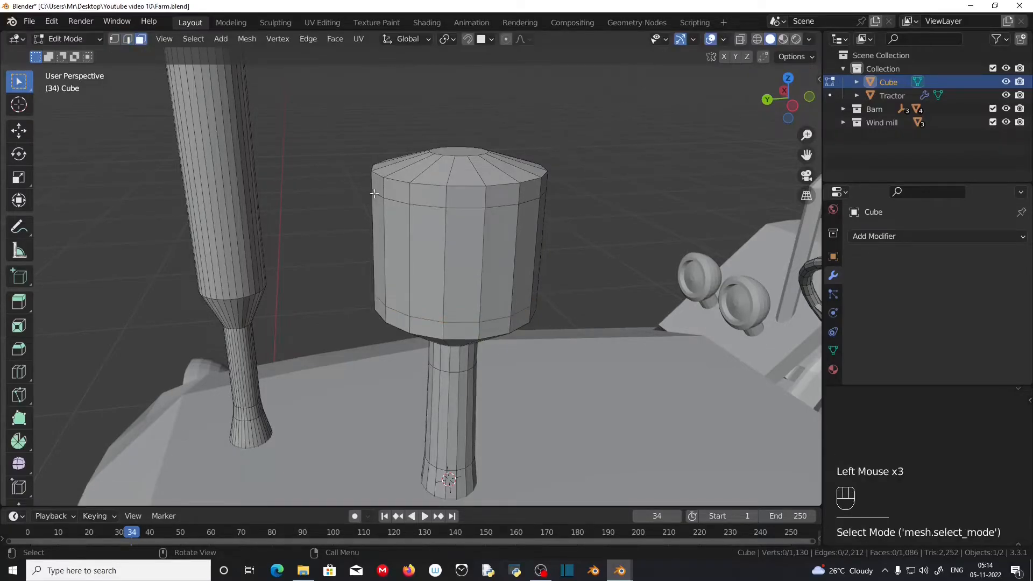
Step: Select the ring of faces around the drum's middle and scale it inward horizontally, leaving its height locked along Z
left_click(444, 270, "alt")
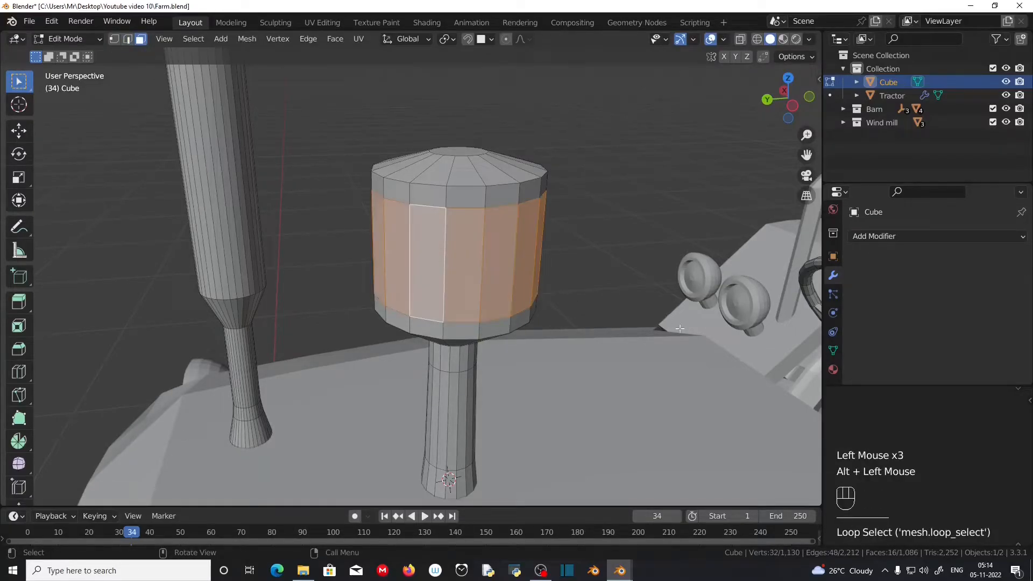
key("s")
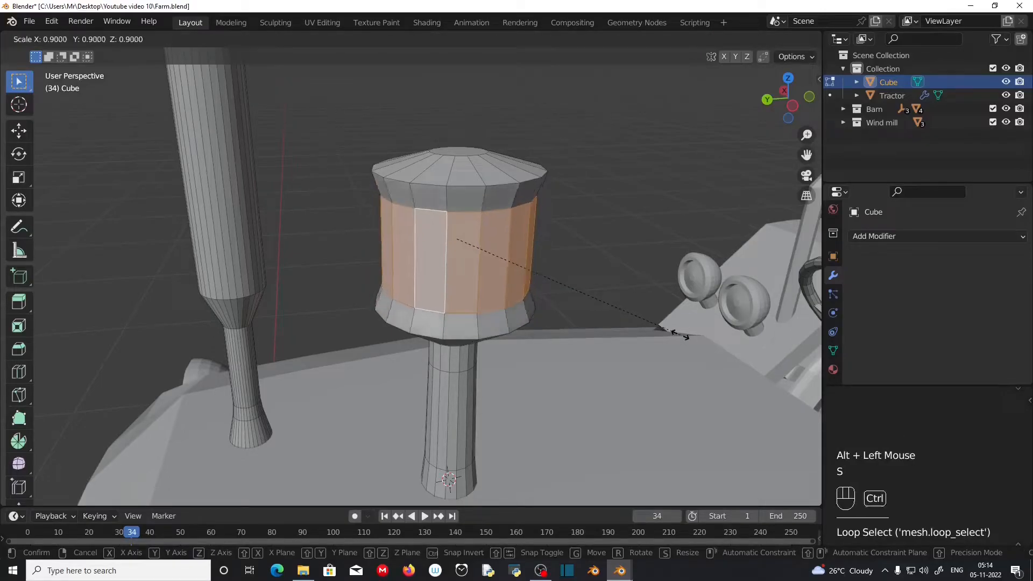
key("shift+z")
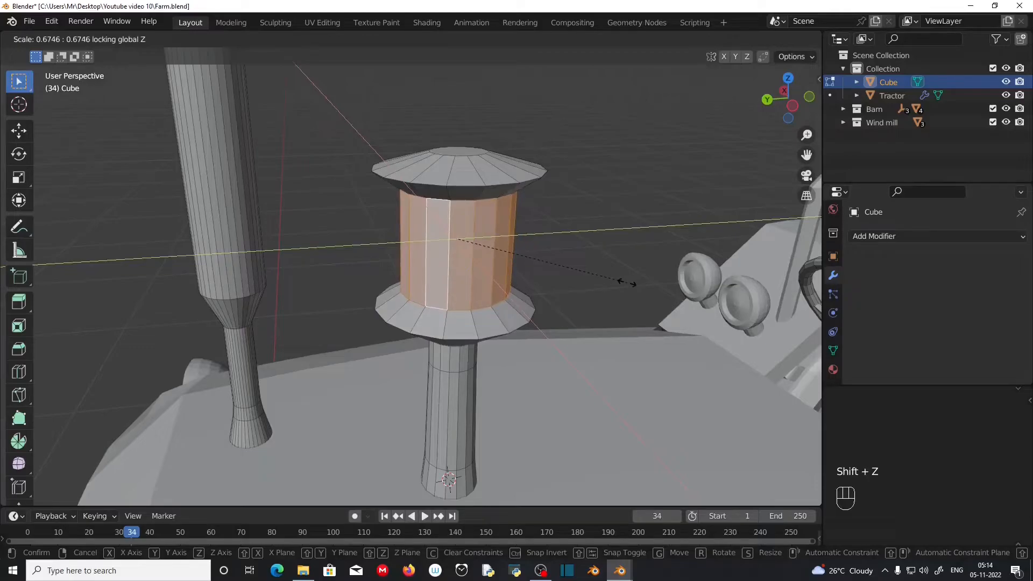
left_click(648, 295)
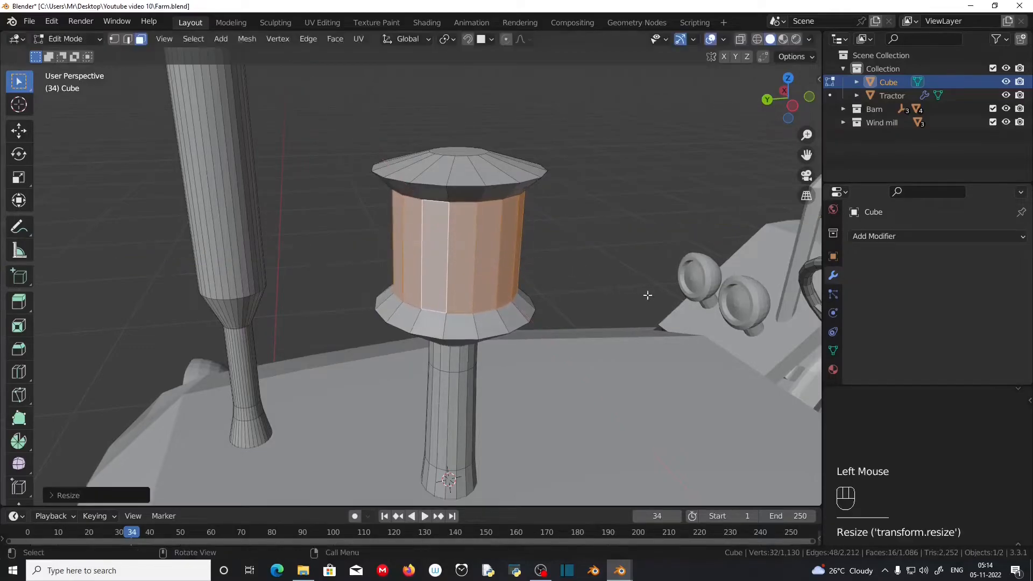
Step: Add a loop cut around the drum's lower flared rim and scale it outward about 1.11 times with Z locked
key("ctrl+r")
left_click(502, 316)
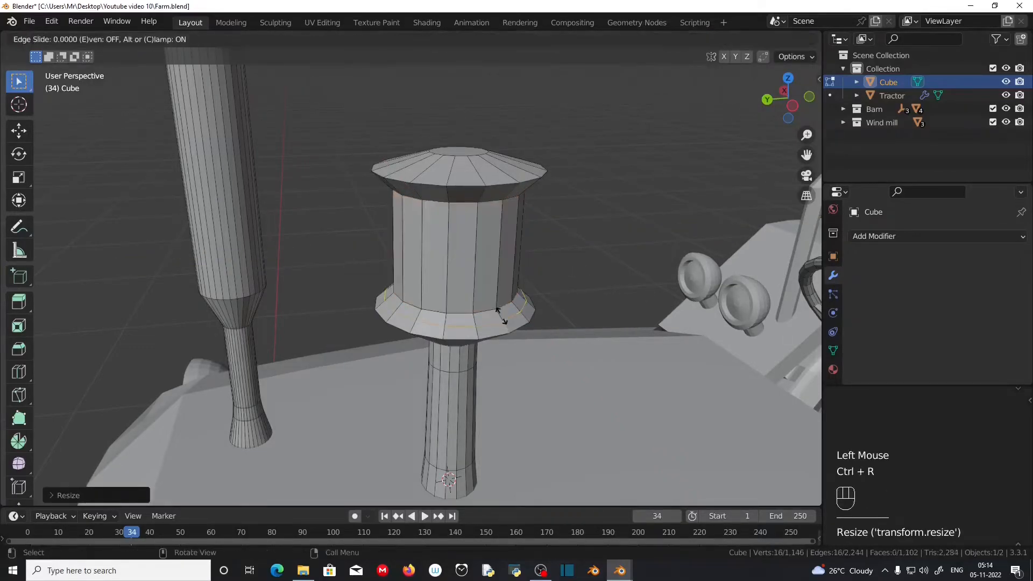
left_click(502, 311)
key("s")
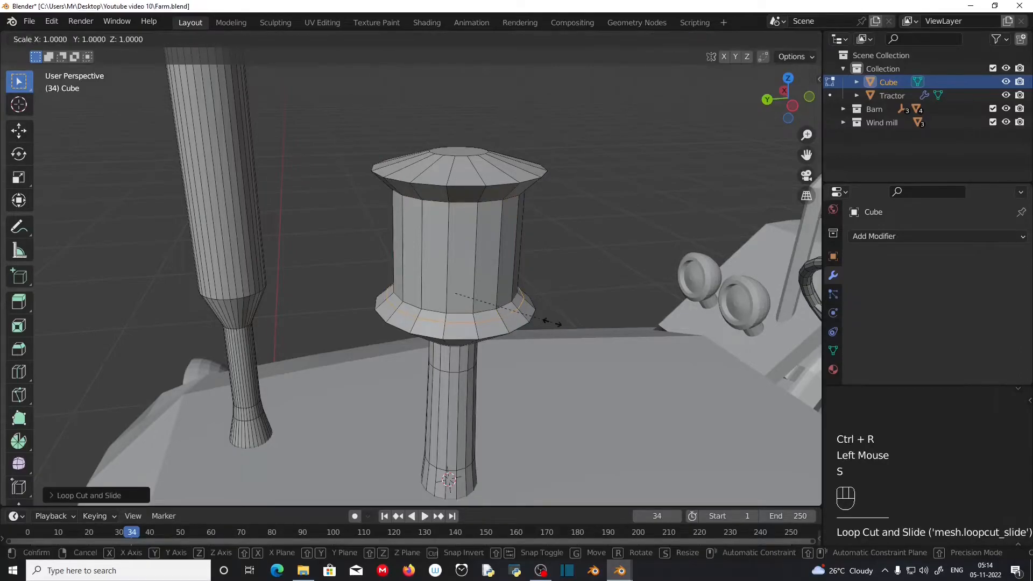
key("shift+z")
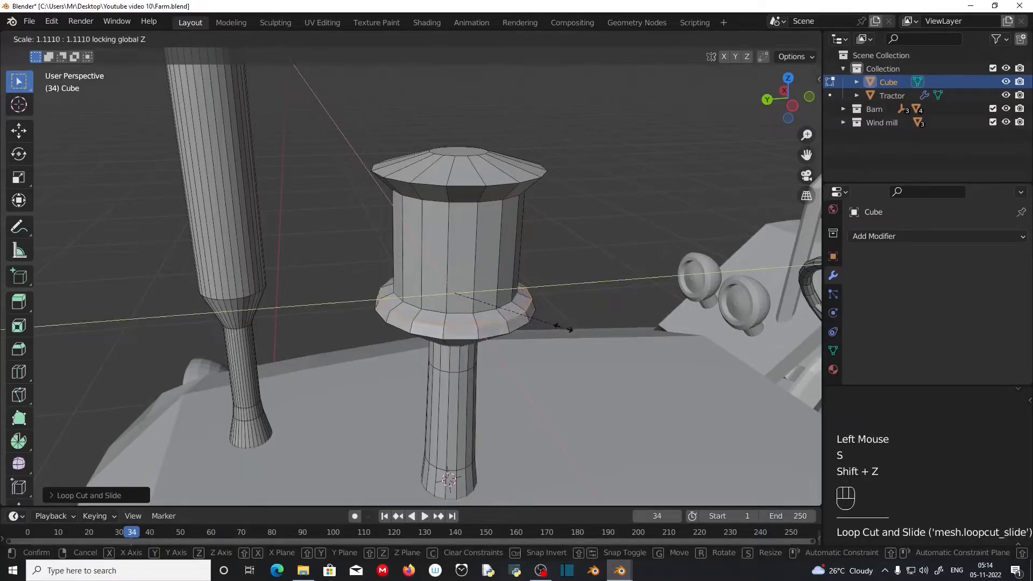
left_click(568, 330)
Step: Add a loop cut under the lid's flared rim and scale it outward about 1.14 times with X locked
middle_click_drag(568, 331, 503, 124)
key("shift+r")
key("ctrl+z")
key("ctrl+r")
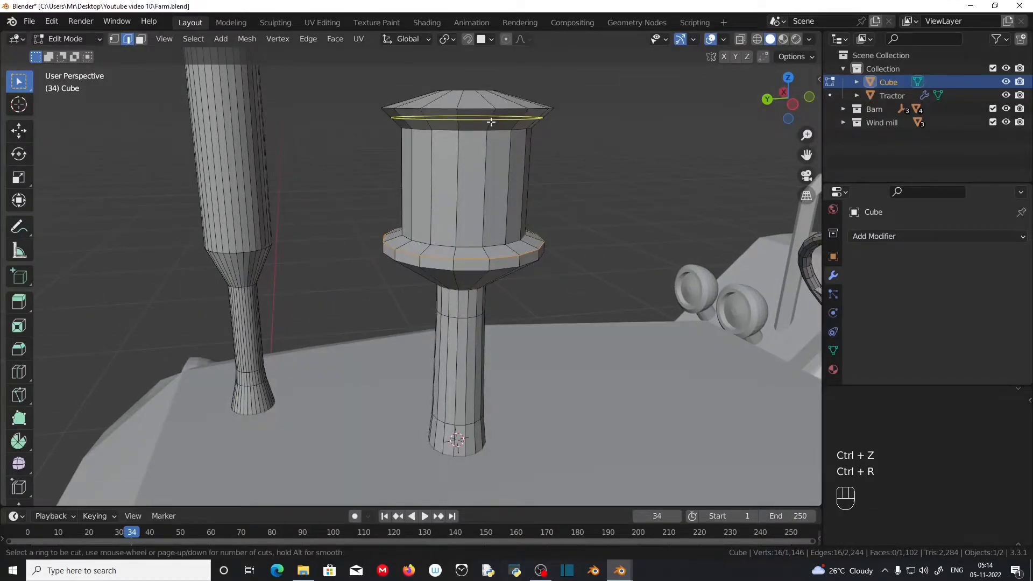
left_click(491, 122)
left_click(492, 125)
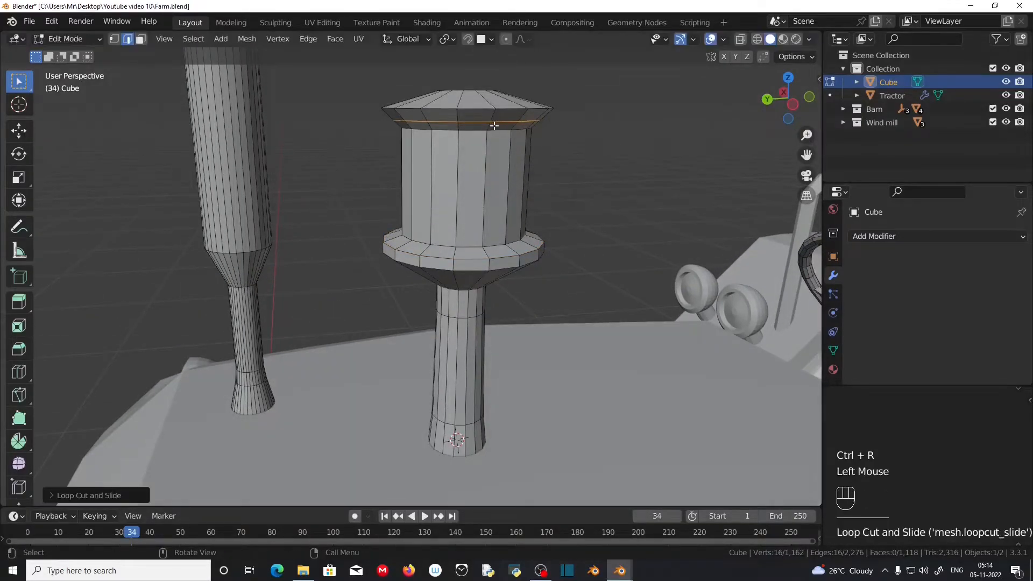
key("s")
key("shift+x")
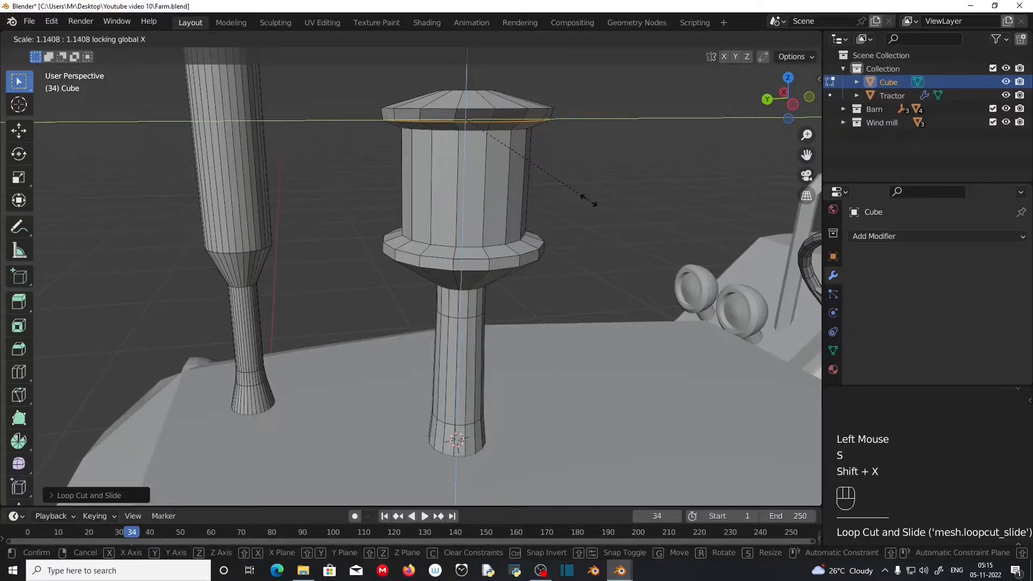
left_click(589, 200)
Step: Select the ring of faces around the drum wall and scale it outward about 1.1 times with Z locked
scroll(523, 286, "up", 4)
left_click(140, 39)
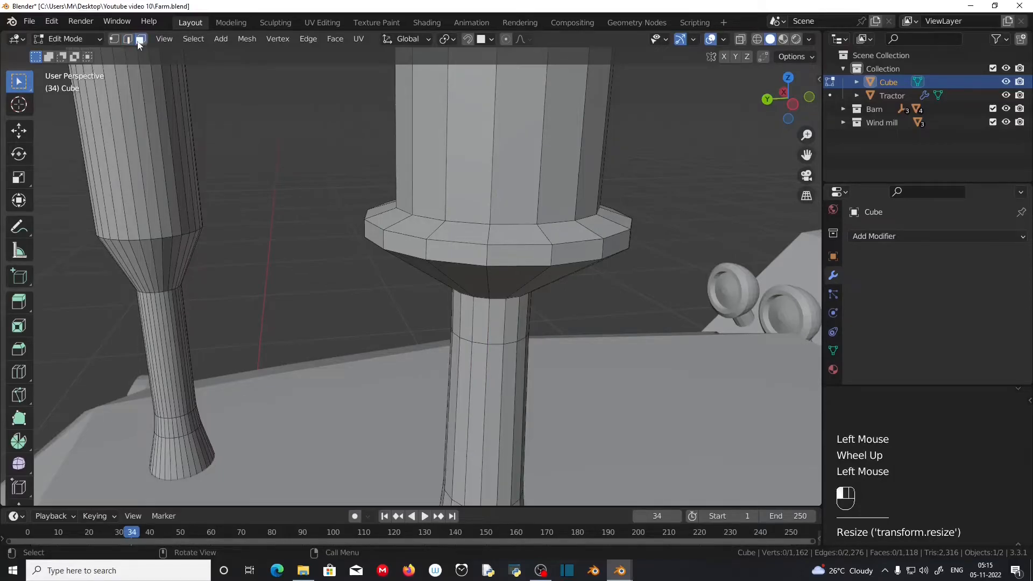
left_click(491, 172, "alt")
scroll(496, 173, "down", 2)
key("s")
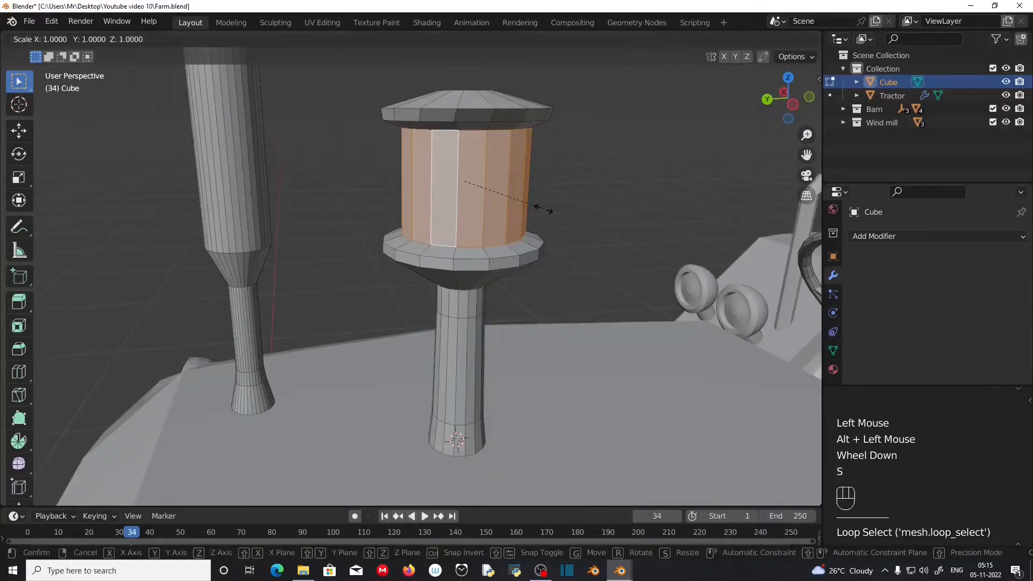
key("shift+z")
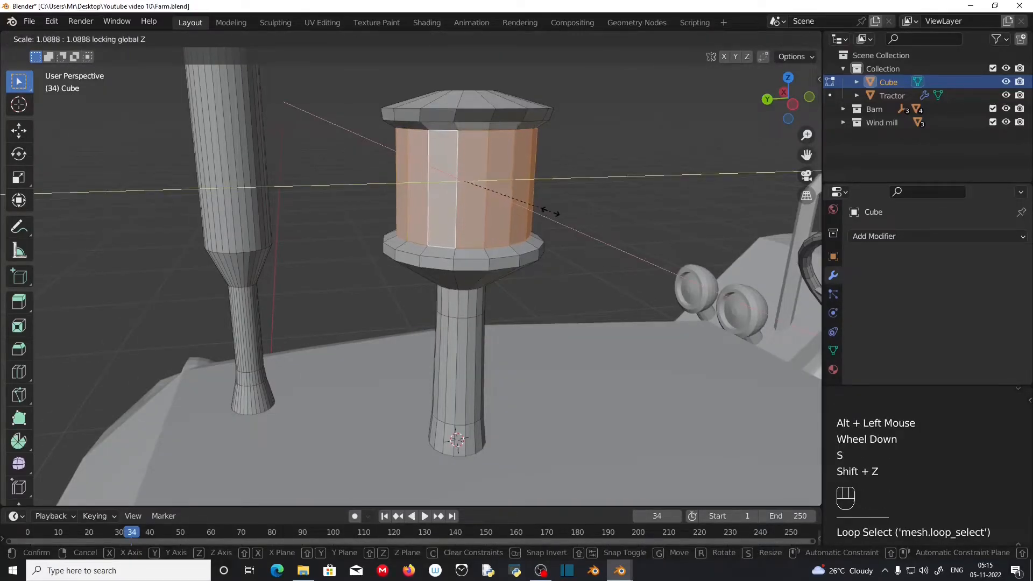
left_click(553, 213)
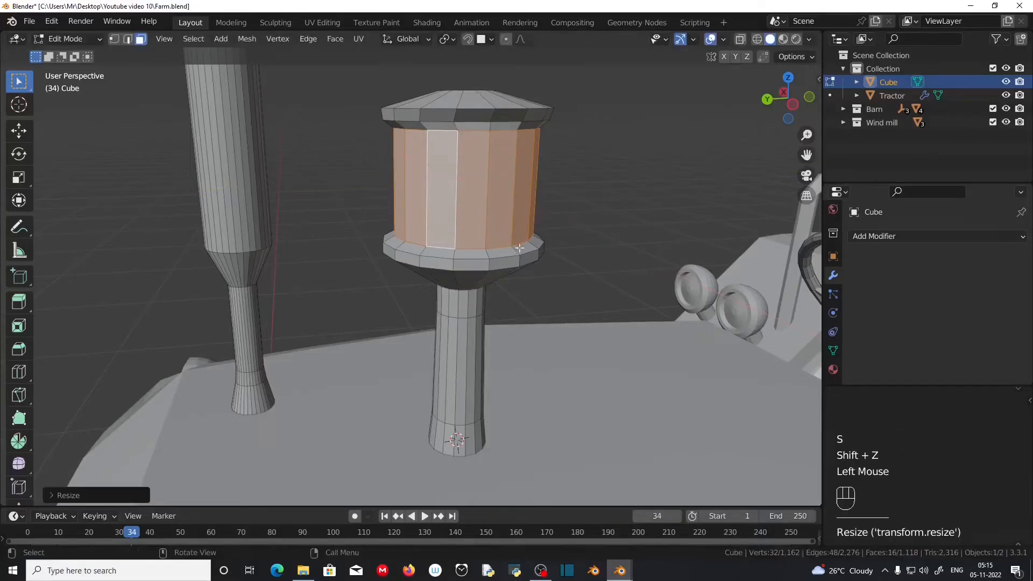
Step: Return to Object Mode, clear the selection and inspect the whole tractor with its exhaust and air intake from several angles
middle_click_drag(553, 213, 507, 238)
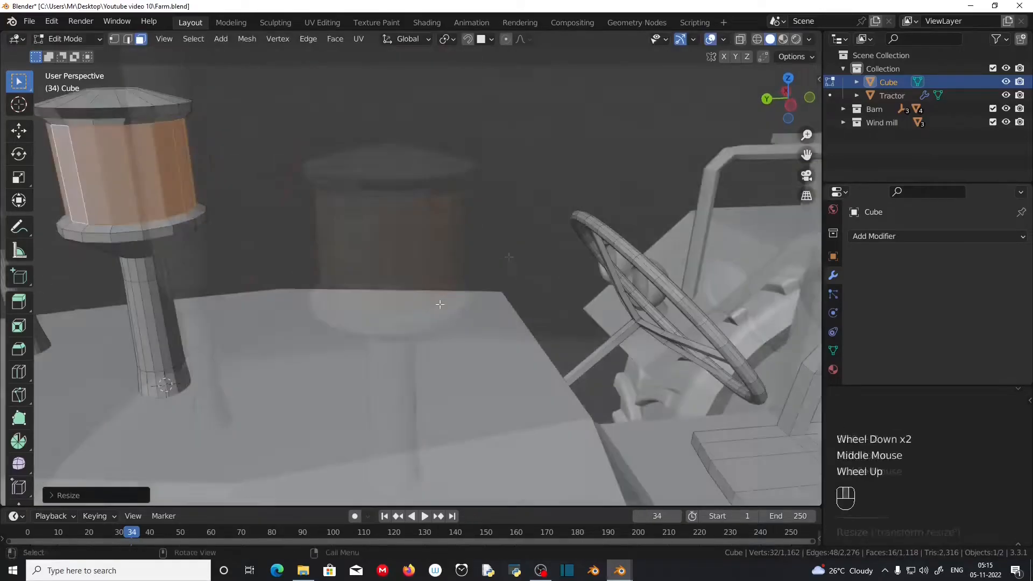
middle_click_drag(439, 303, 512, 316, "shift")
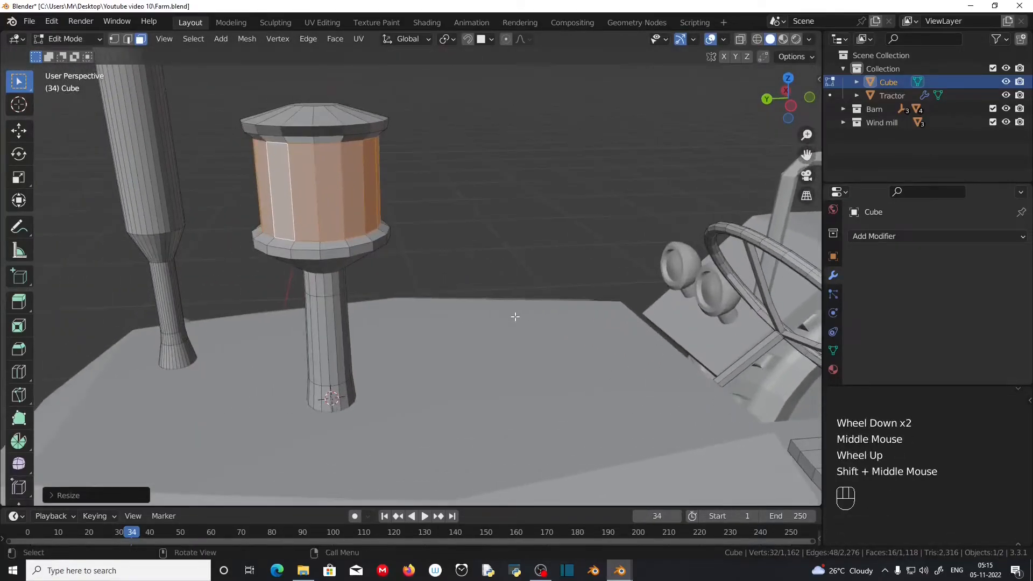
scroll(505, 317, "up", 1)
scroll(449, 345, "down", 2)
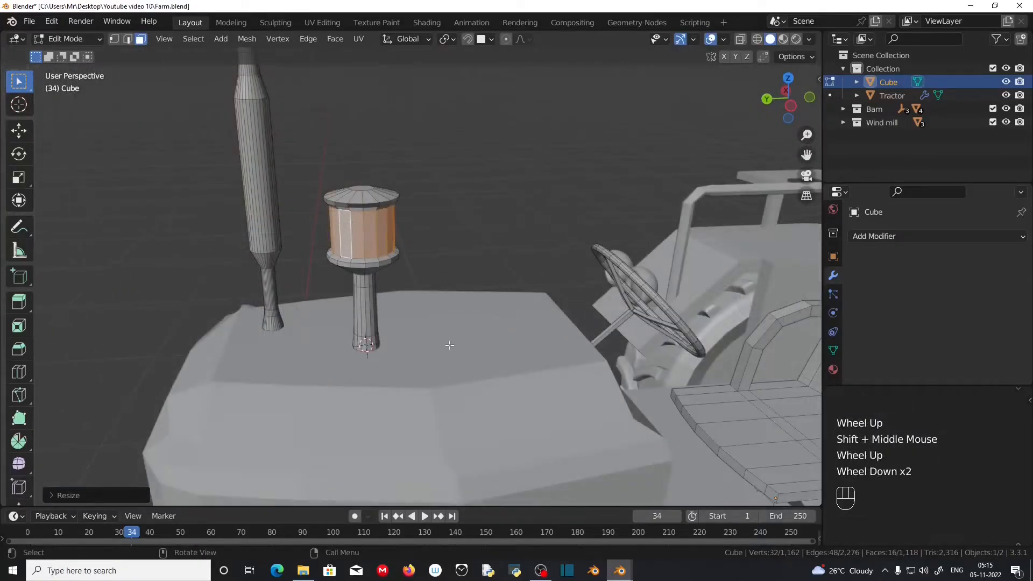
key("Tab")
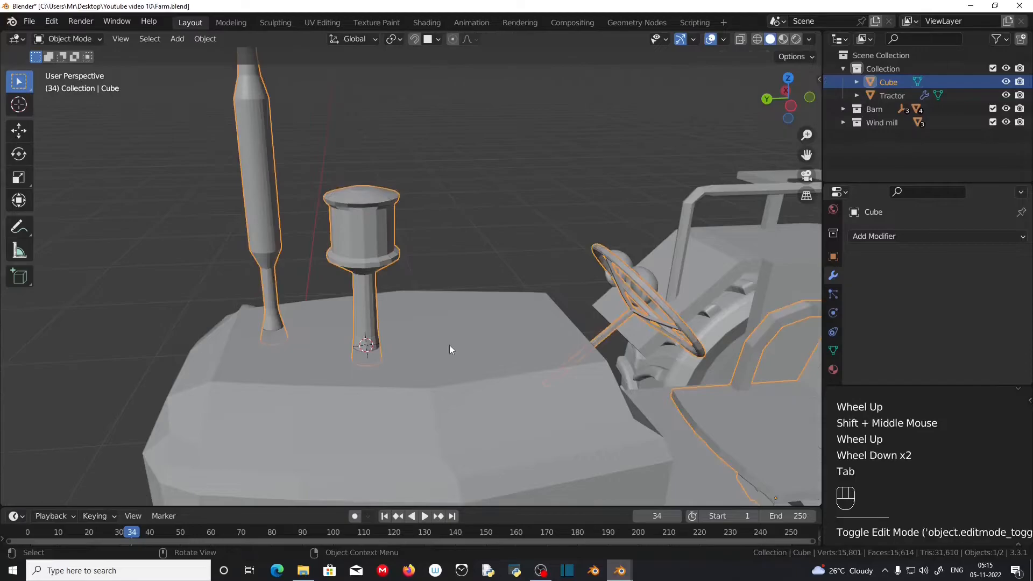
scroll(450, 345, "down", 2)
mouse_move(450, 353)
middle_mouse_down()
mouse_move(310, 380)
mouse_move(465, 359)
middle_mouse_up()
scroll(439, 356, "down", 2)
left_click(524, 429)
scroll(524, 429, "down", 1)
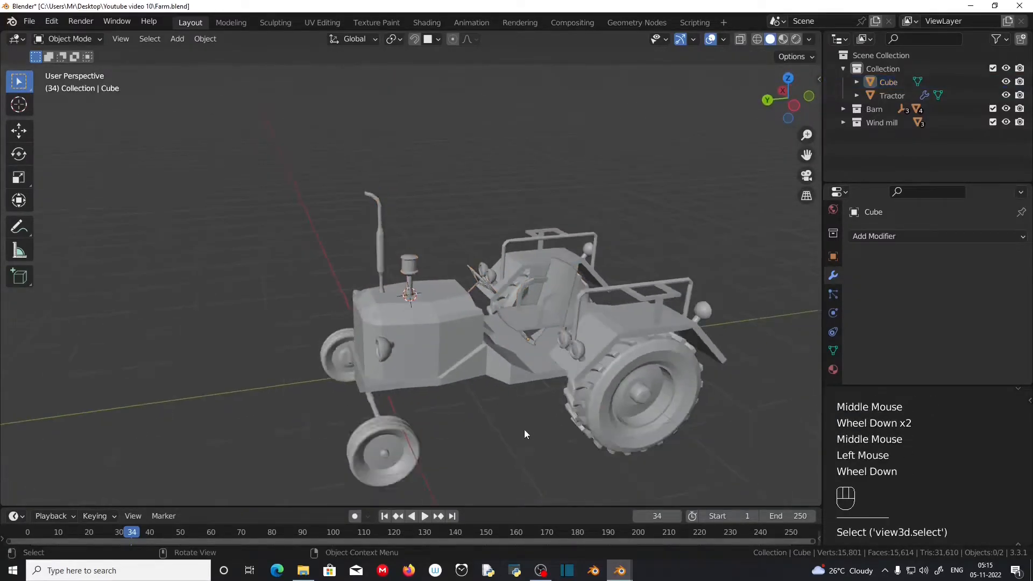
middle_click_drag(524, 429, 447, 411)
scroll(447, 411, "up", 2)
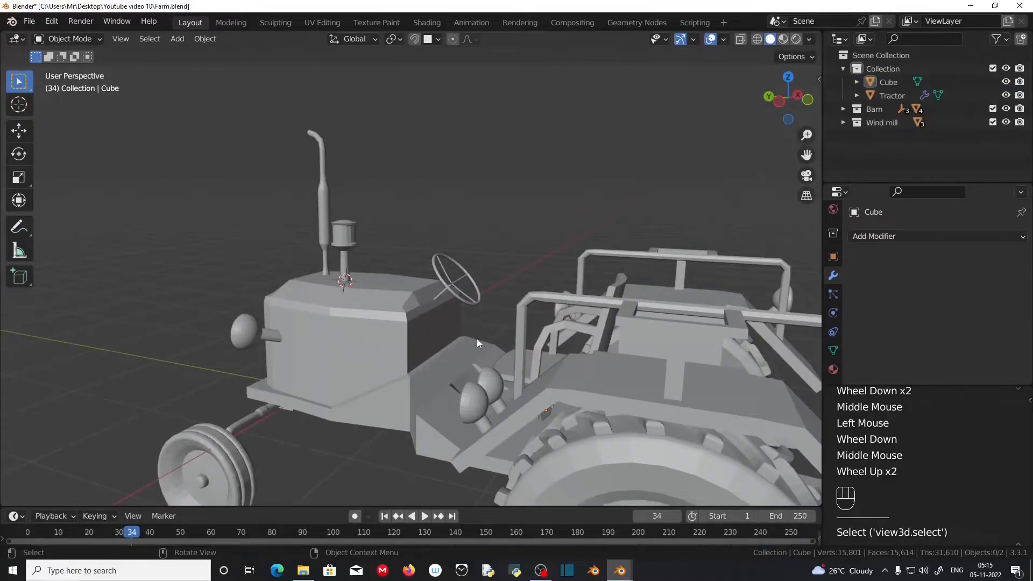
scroll(476, 342, "down", 2)
Step: Add a new material named "Red tractor paint" to the tractor body and switch the viewport to Material Preview shading
middle_click_drag(350, 367, 378, 383)
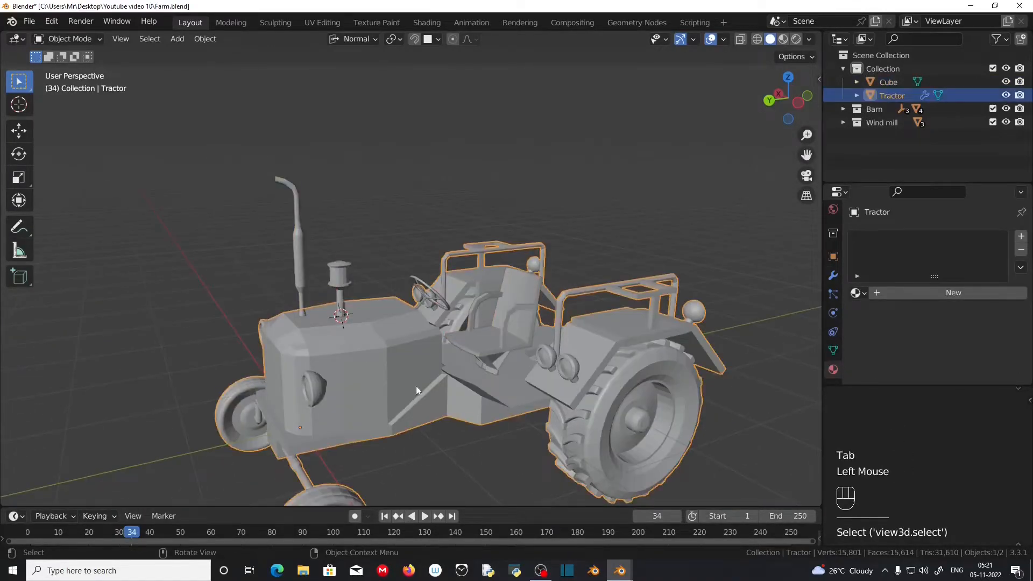
scroll(783, 374, "up", 1)
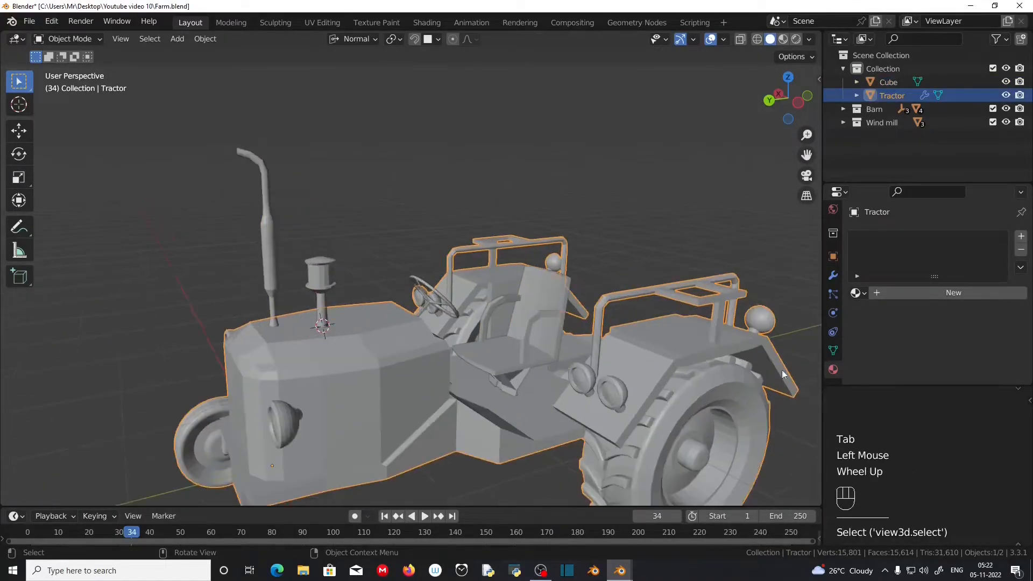
left_click(833, 369)
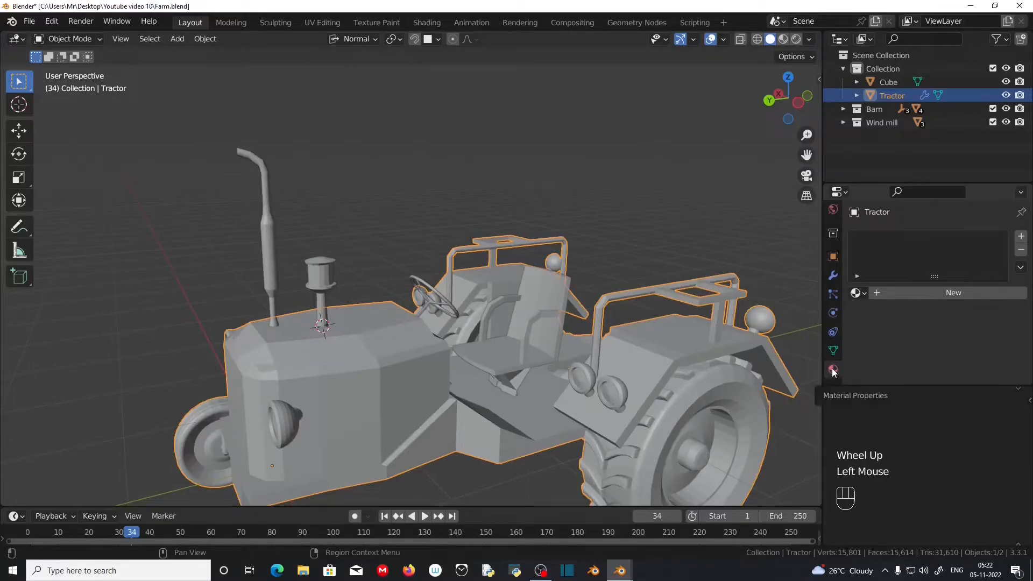
left_click(1020, 239)
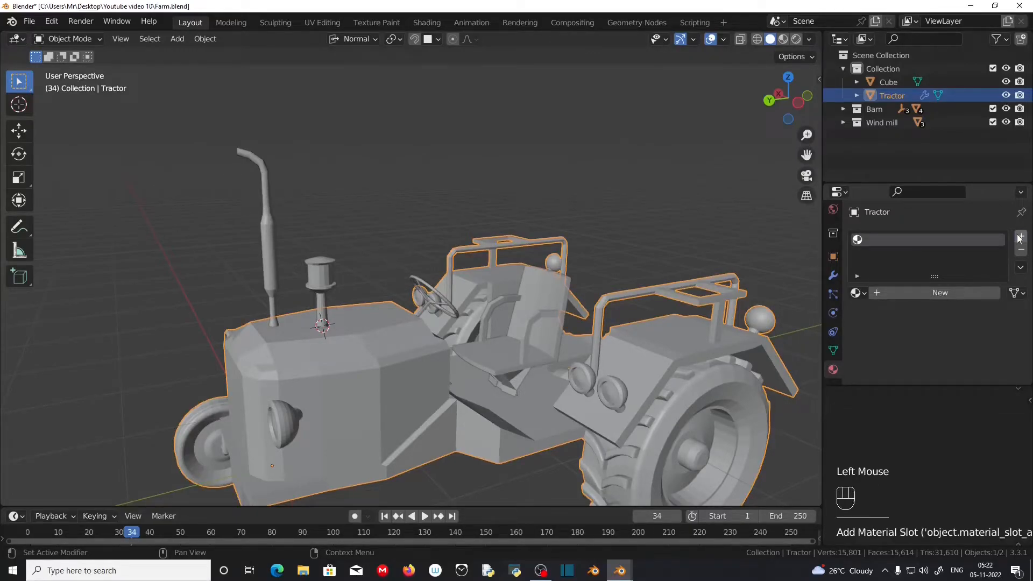
left_click(784, 41)
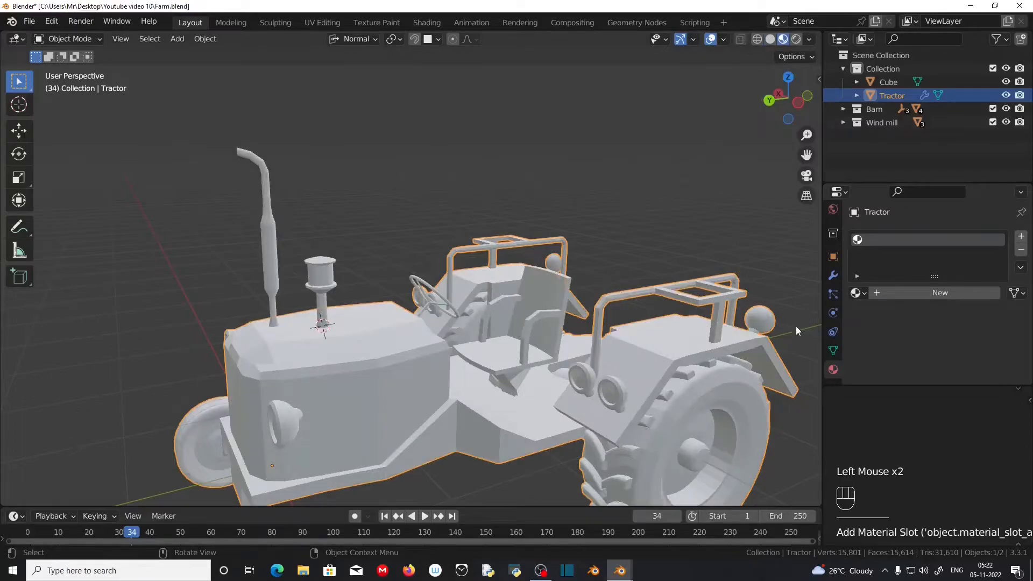
left_click(923, 291)
left_click(924, 290)
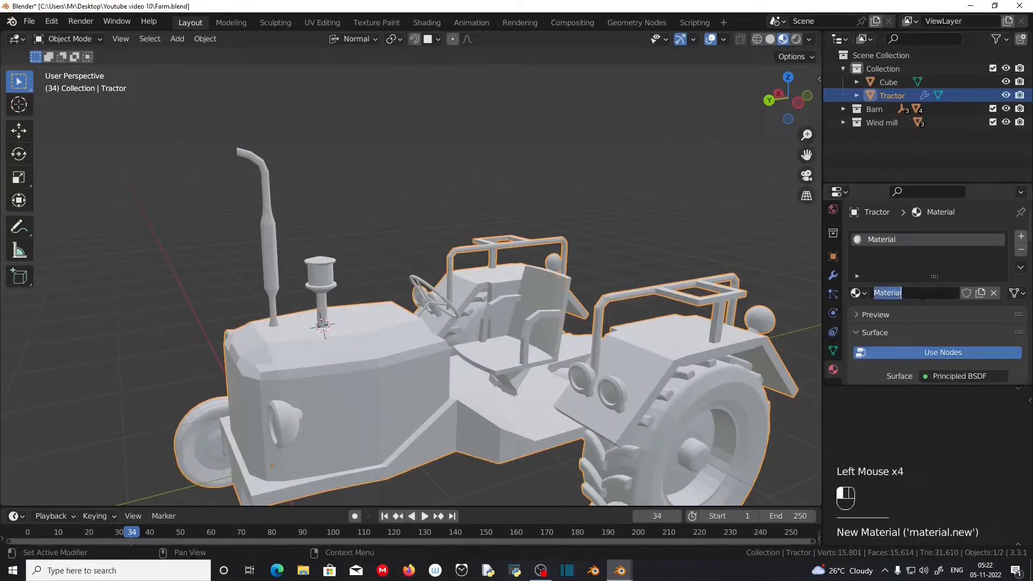
type("Red tractor paint")
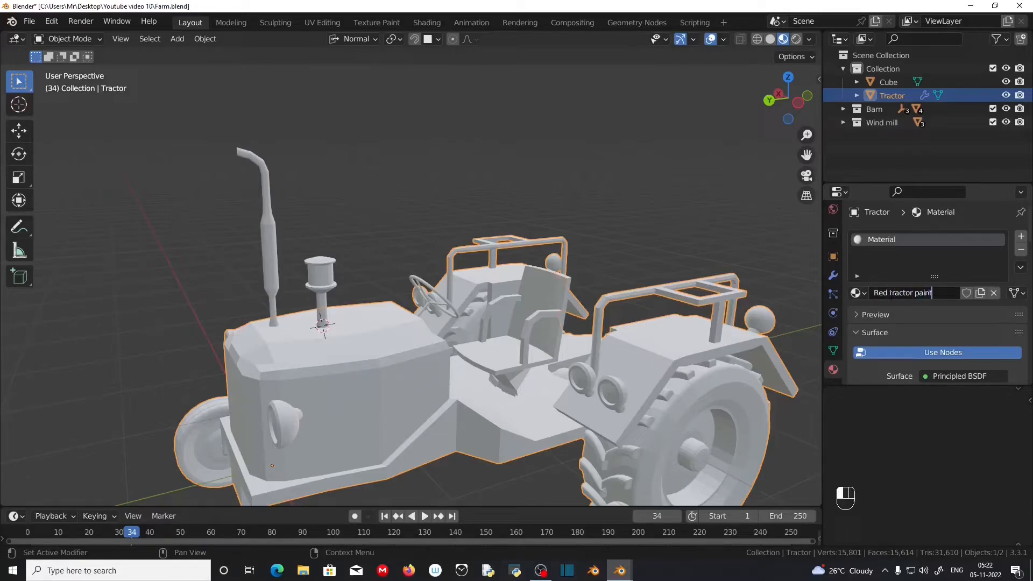
Step: Set the red paint material's base color to a bright saturated red and its roughness to about 0.23
scroll(907, 321, "down", 2)
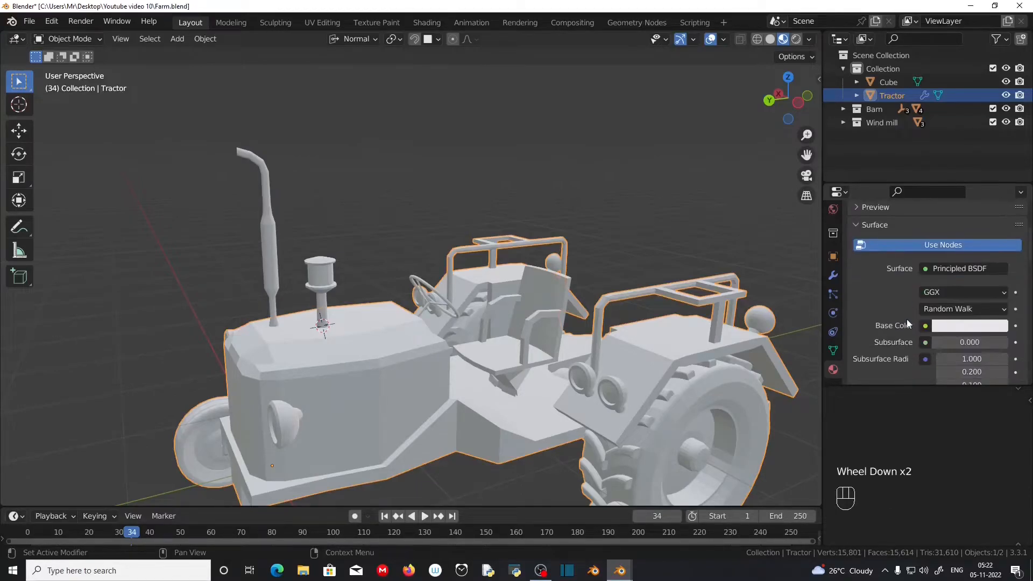
left_click(958, 329)
left_click_drag(941, 183, 939, 229)
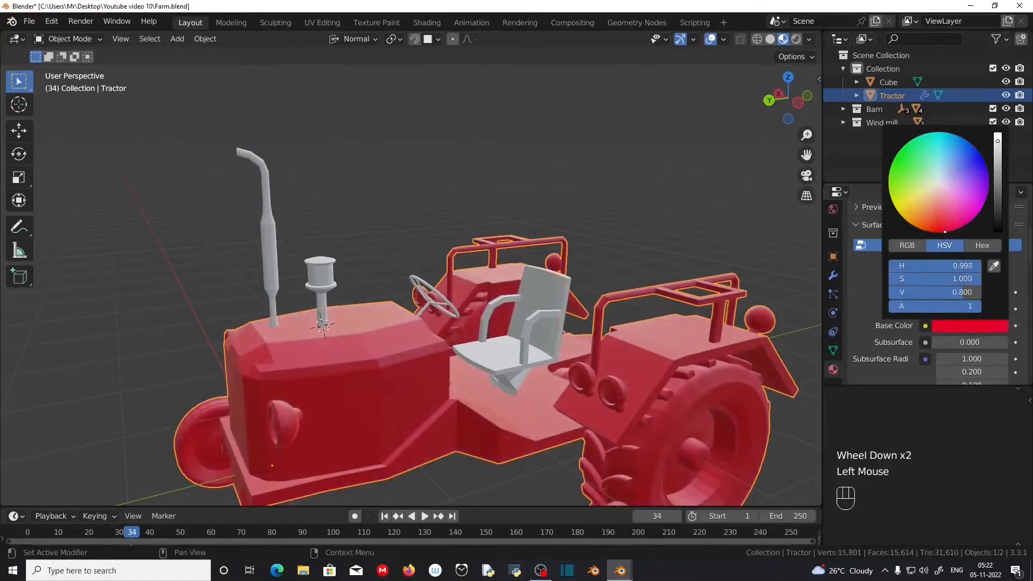
scroll(867, 318, "down", 4)
left_click_drag(937, 328, 1005, 323)
scroll(858, 322, "down", 4)
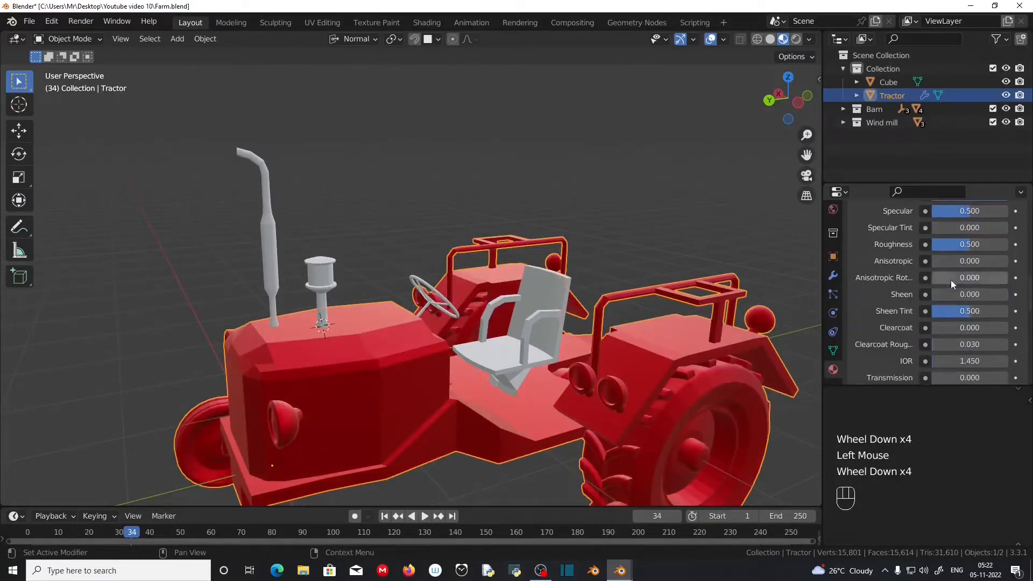
left_click_drag(964, 245, 944, 245)
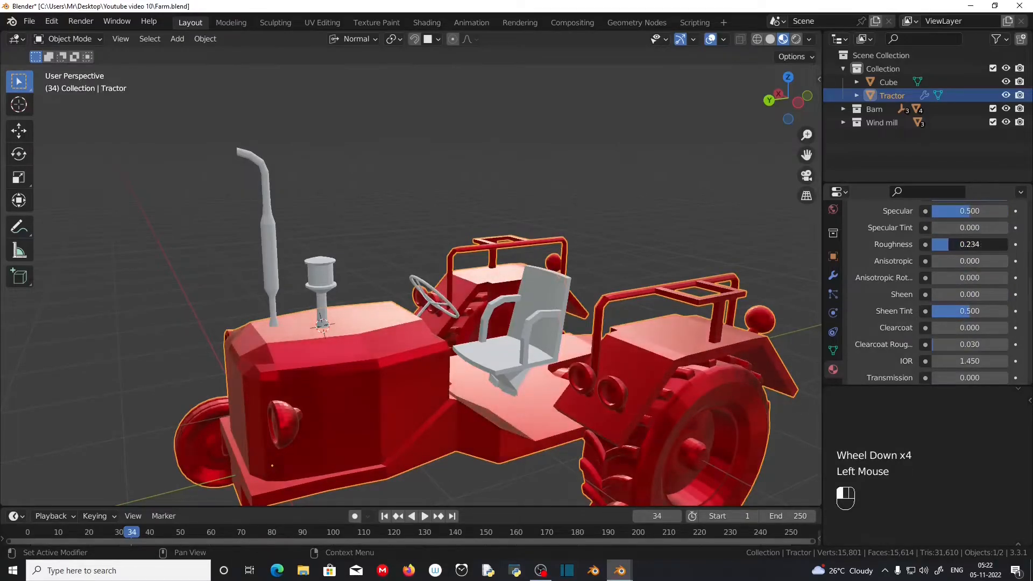
Step: Add a second material slot to the tractor and create a new material in it named "Tractor tire"
scroll(640, 386, "up", 1)
middle_click_drag(640, 386, 538, 403)
scroll(432, 381, "down", 2)
scroll(565, 407, "up", 1)
scroll(912, 306, "up", 7)
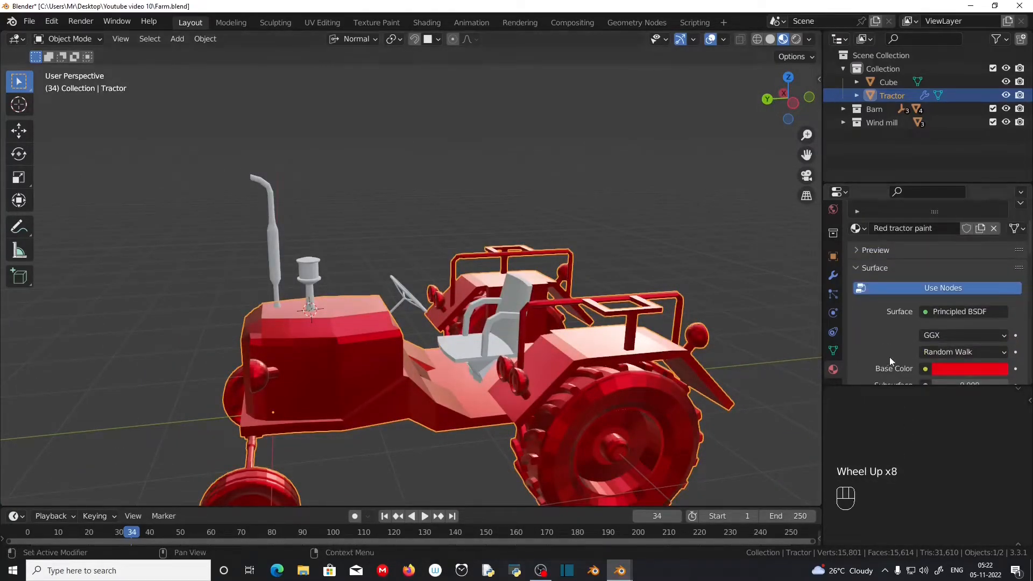
scroll(890, 357, "up", 5)
left_click(1021, 238)
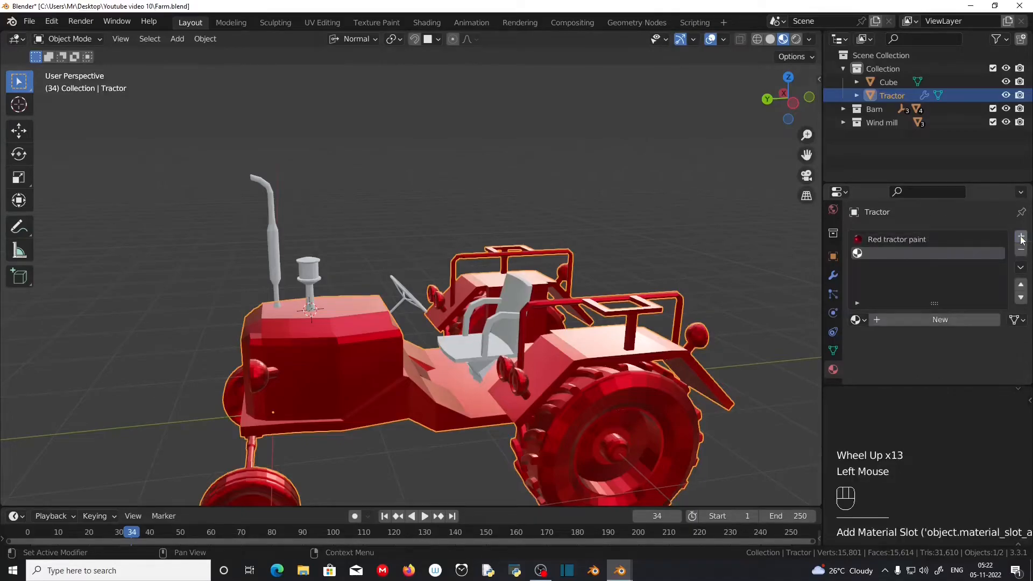
left_click(893, 254)
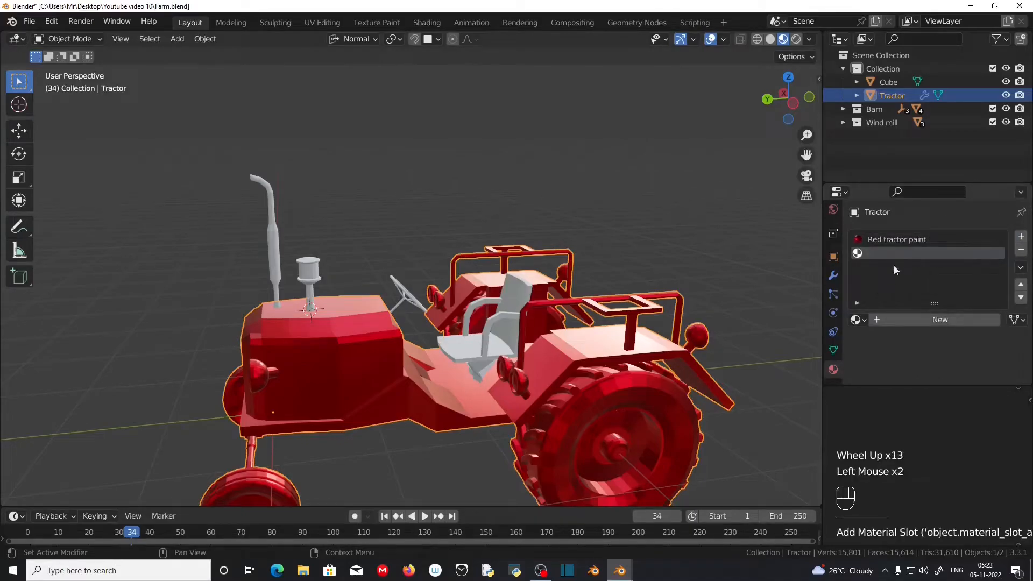
left_click(902, 322)
left_click(902, 322)
type("Tractor t")
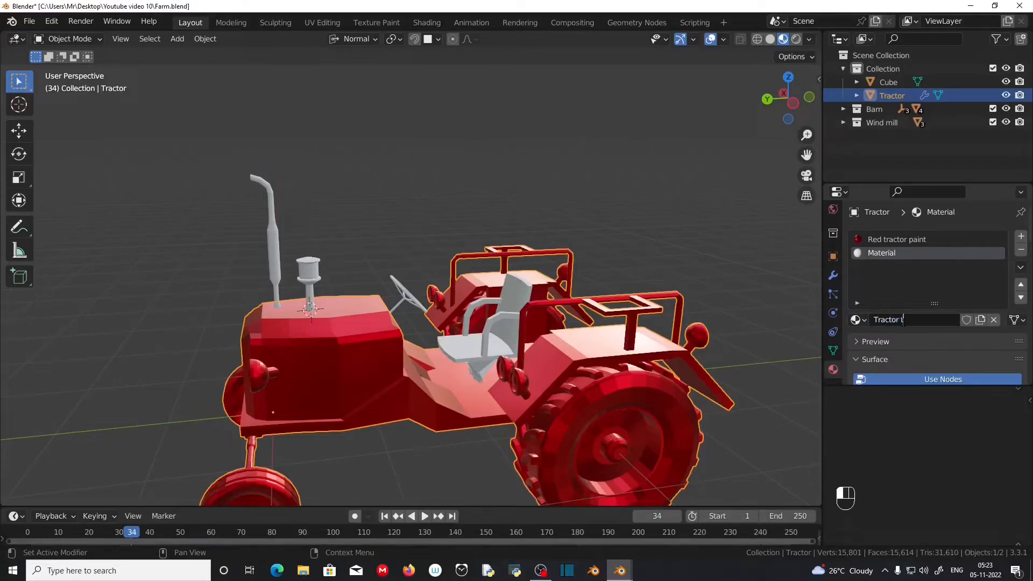
key("Return")
Step: Set the Tractor tire material's base color to near black with a value of about 0.013 and its roughness to 1.000
scroll(920, 275, "down", 3)
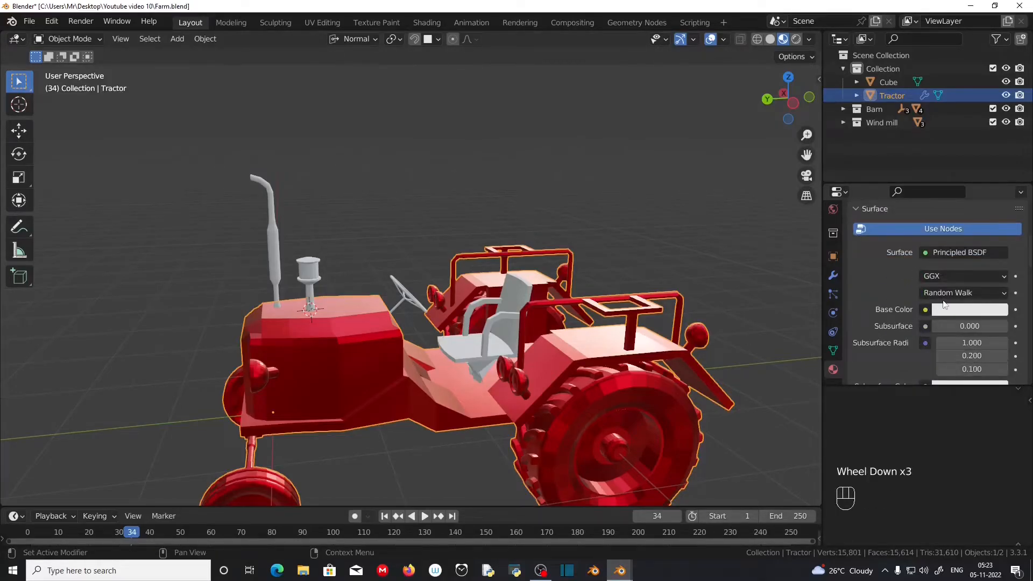
left_click(956, 310)
left_click_drag(1000, 130, 999, 203)
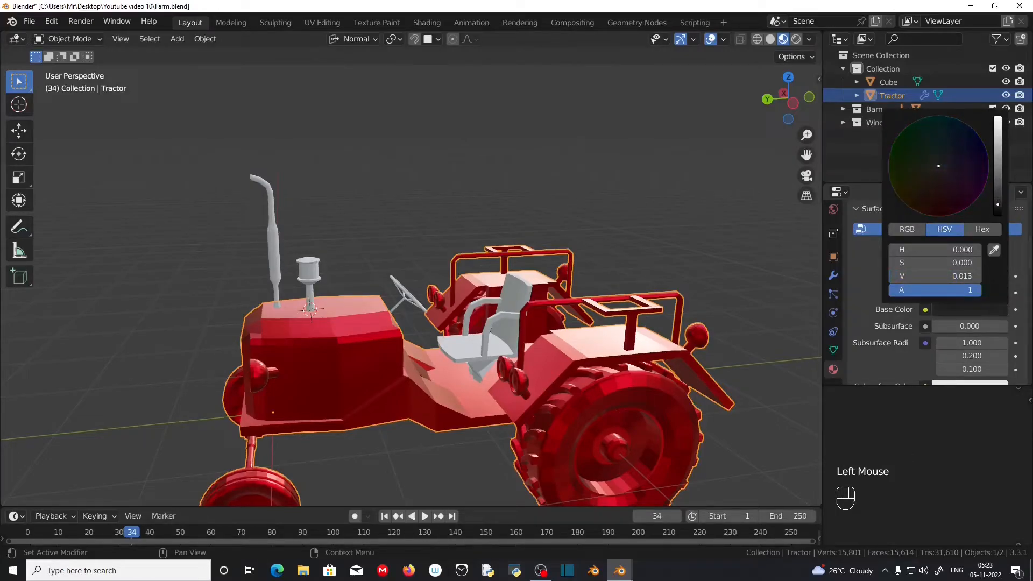
scroll(862, 317, "down", 5)
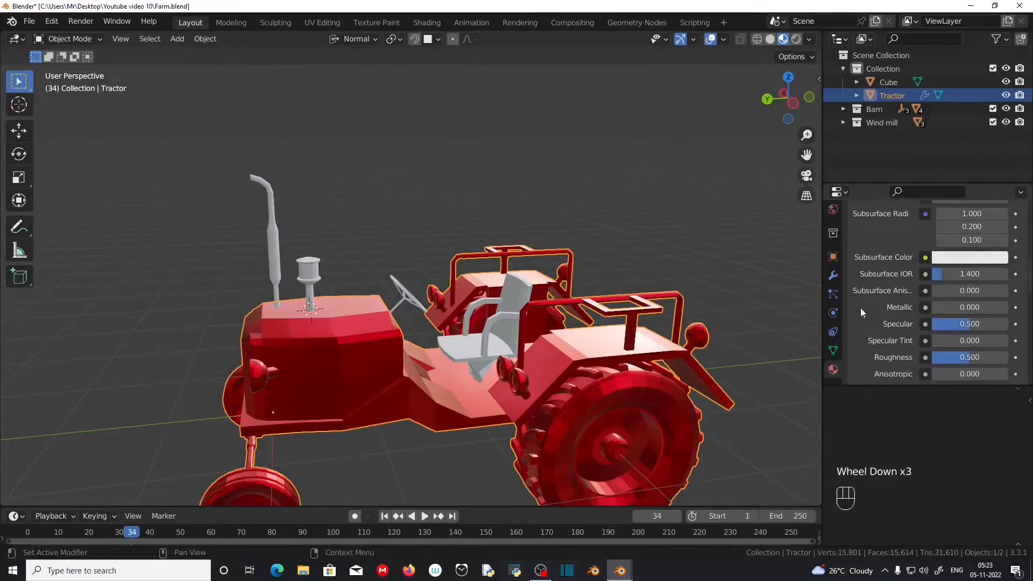
left_click_drag(931, 319, 967, 318)
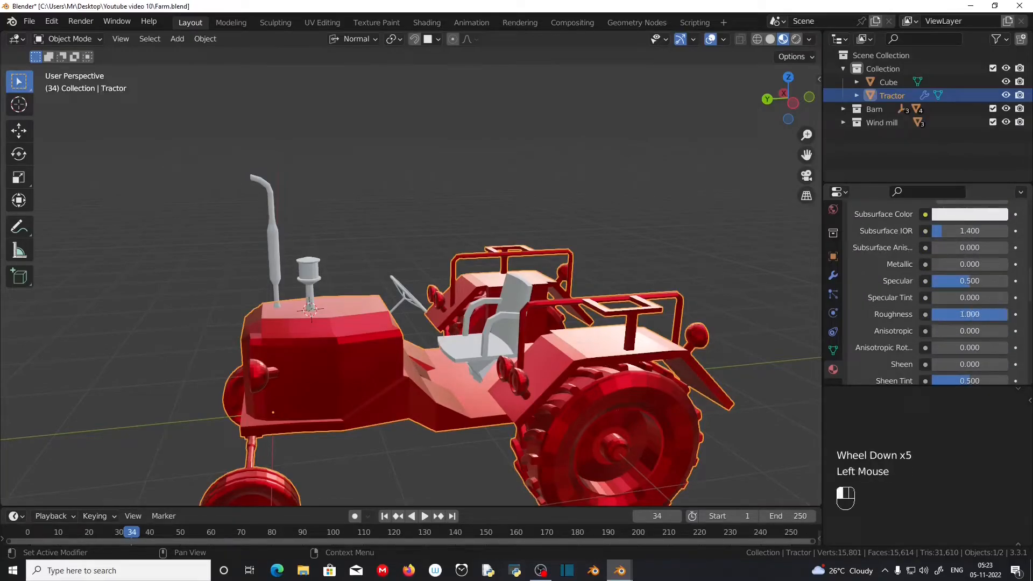
scroll(850, 302, "up", 11)
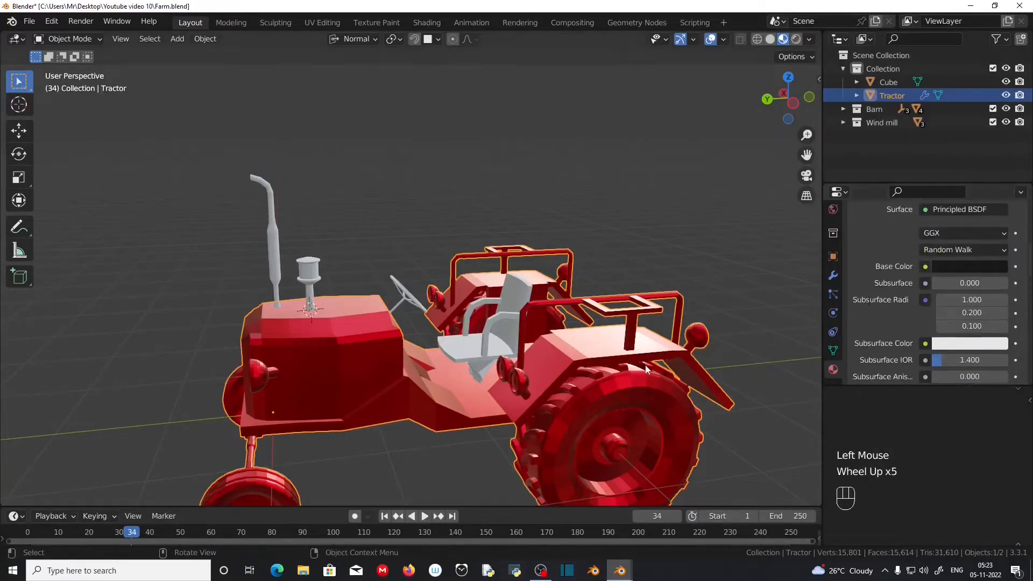
Step: Enter Edit Mode on the tractor and select the flat hub cap face at the center of the large rear wheel
middle_click_drag(589, 418, 618, 396)
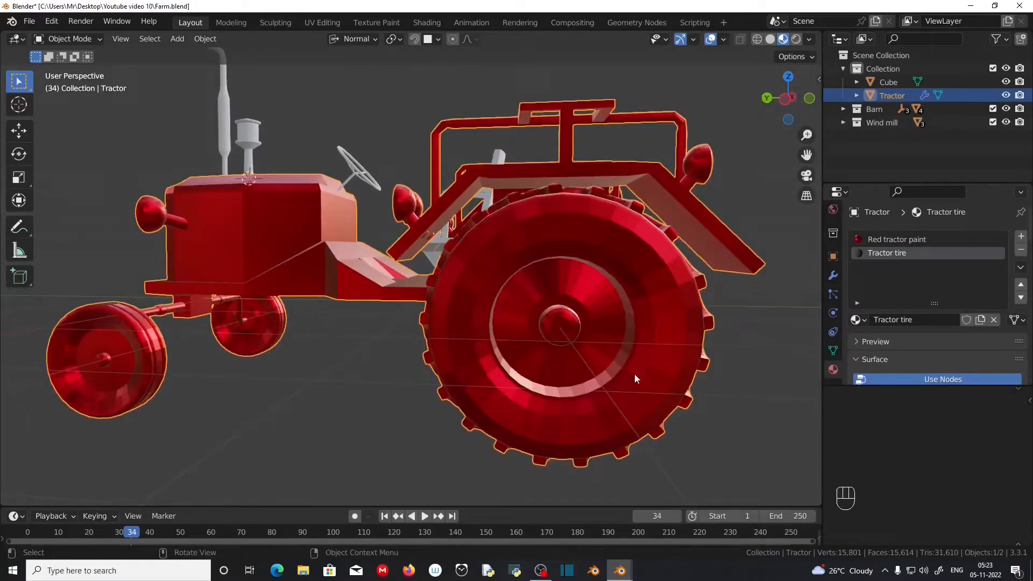
key("Tab")
left_click(572, 334)
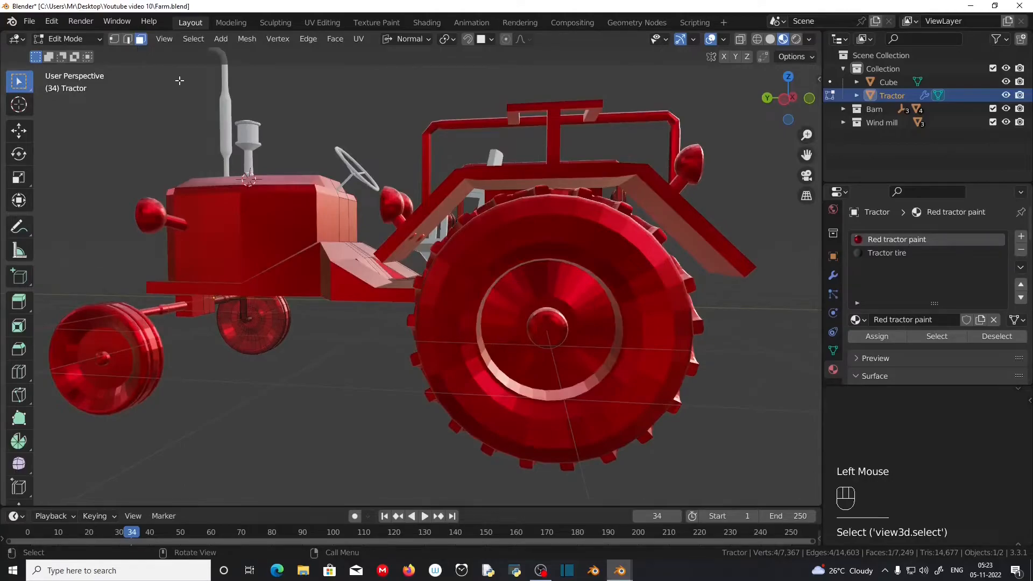
scroll(560, 347, "up", 2)
middle_click_drag(589, 393, 595, 438)
left_click(365, 375)
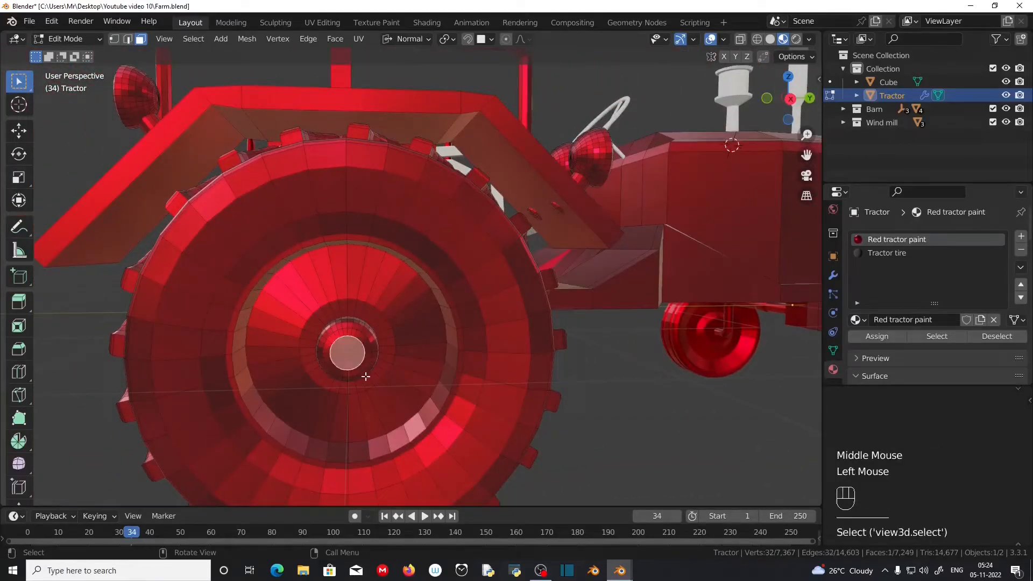
Step: Grow the face selection from the hub cap across the rim, sidewall and tread of the rear wheel, reducing it one step at the end
key("ctrl")
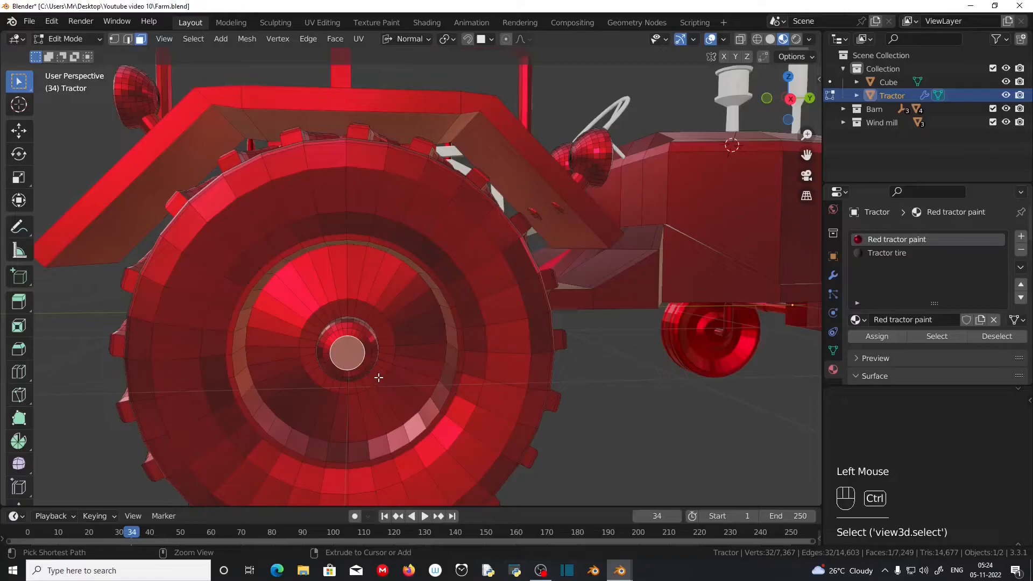
key("ctrl+KP_Add")
key("ctrl+KP_Add")
key("ctrl+KP_Add")
key("ctrl+KP_Add")
key("ctrl+KP_Add")
key("ctrl+KP_Add")
key("ctrl+KP_Add")
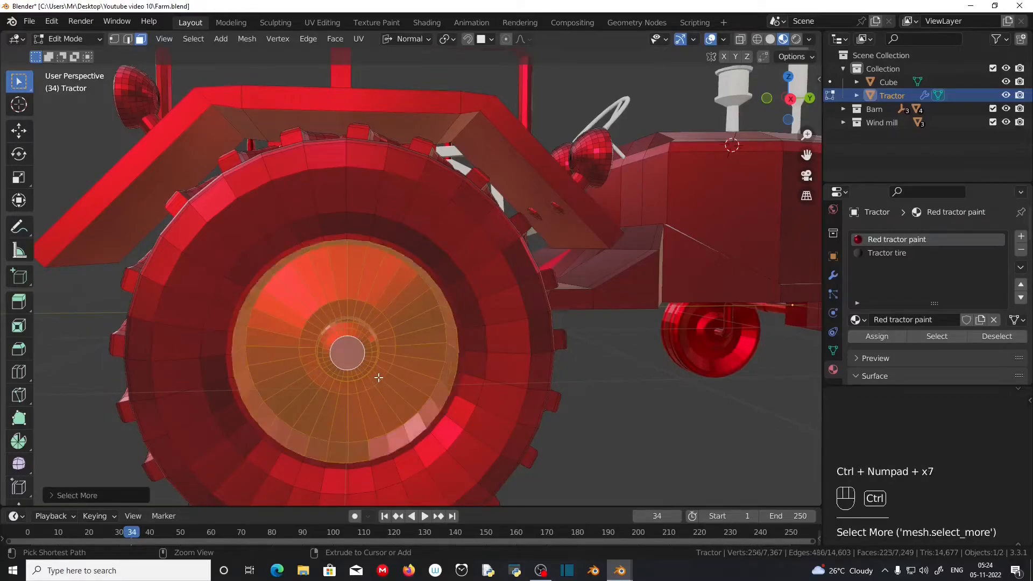
key("ctrl+KP_Add")
key("ctrl+KP_Add")
key("ctrl+KP_Add")
key("ctrl+KP_Add")
key("ctrl+KP_Add")
key("ctrl+KP_Add")
key("ctrl+KP_Add")
key("ctrl+KP_Add")
key("ctrl+KP_Add")
key("ctrl+KP_Add")
key("ctrl+KP_Add")
scroll(346, 353, "down", 1)
middle_click_drag(346, 352, 476, 378)
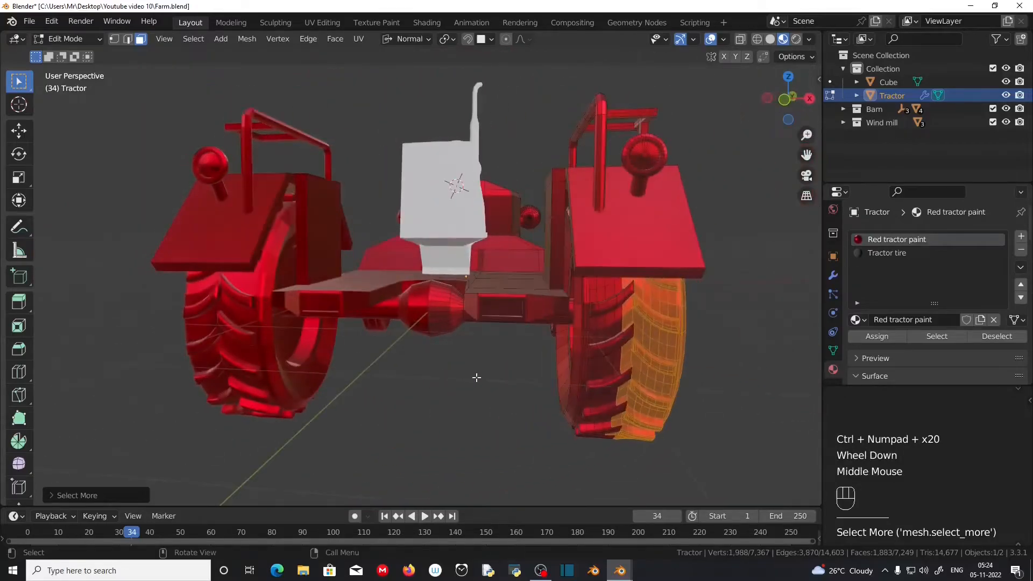
key("ctrl+KP_Add")
key("ctrl+KP_Add")
key("ctrl+KP_Add")
key("ctrl+KP_Add")
key("ctrl+KP_Add")
key("ctrl+KP_Add")
key("ctrl+KP_Add")
key("ctrl+KP_Add")
key("ctrl+KP_Add")
key("ctrl+KP_Add")
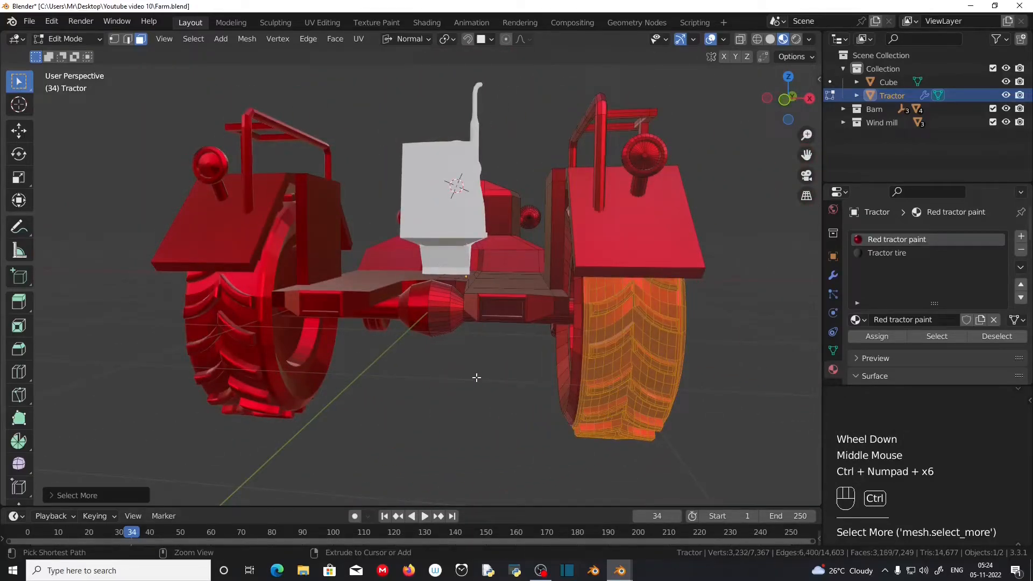
scroll(476, 378, "up", 2)
middle_click_drag(474, 374, 608, 430)
scroll(538, 388, "up", 1)
key("ctrl+KP_Subtract")
Step: Assign the Tractor tire material to the selected faces of the rear wheel
scroll(700, 421, "down", 2)
left_click(899, 254)
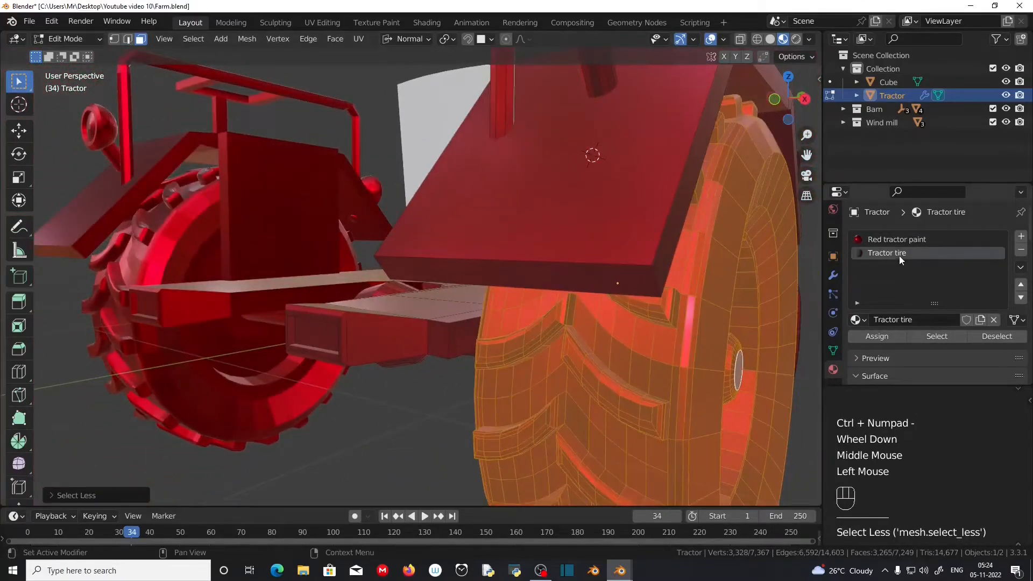
left_click(872, 337)
scroll(674, 383, "down", 3)
Step: Shrink the selection to the rear wheel's hub and outer rim disc and assign the Red tractor paint material to it
middle_click_drag(666, 385, 597, 369)
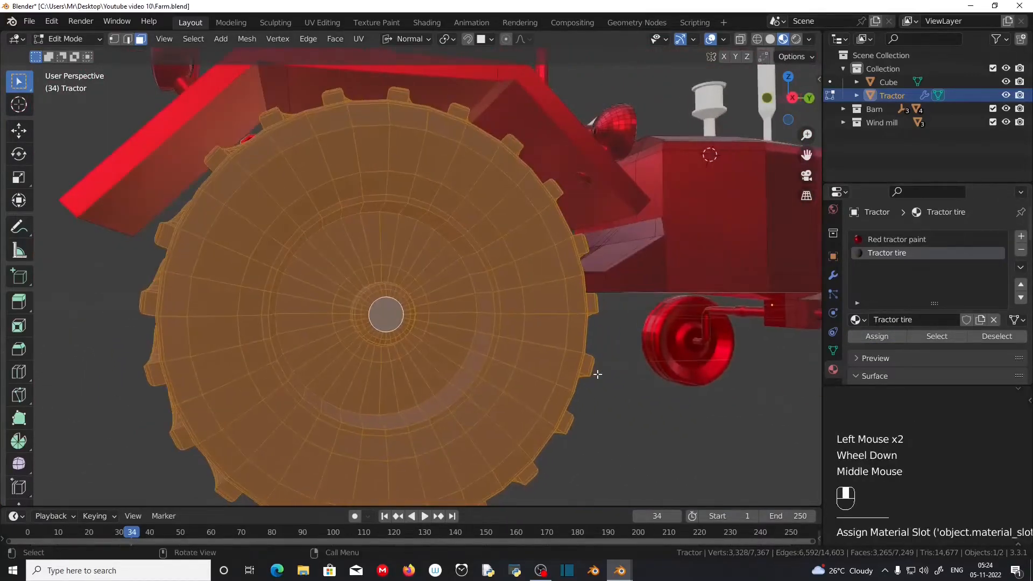
key("ctrl+KP_Subtract")
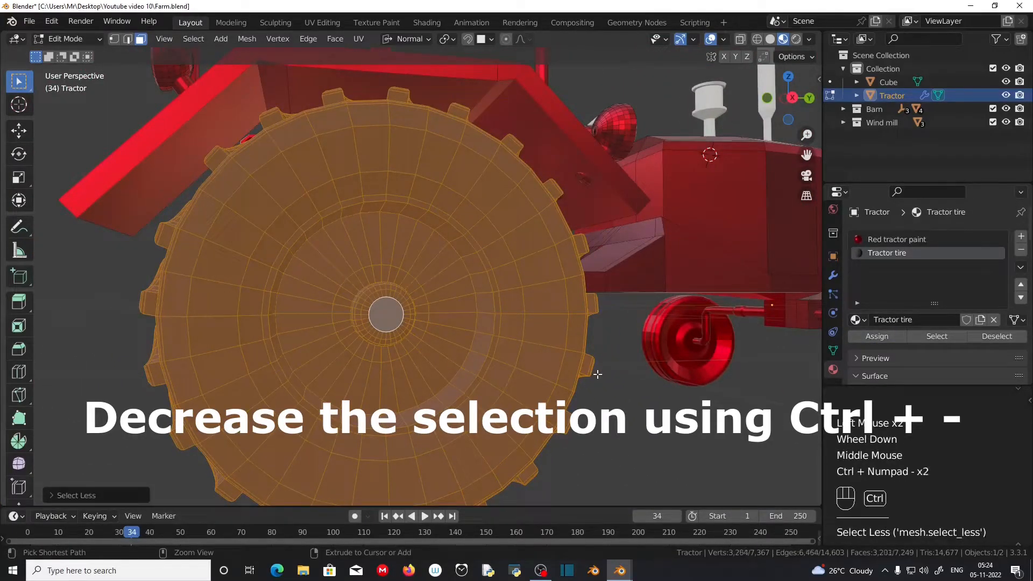
key("ctrl+KP_Subtract")
key("ctrl+KP_Subtract")
key("ctrl+KP_Subtract")
key("ctrl+KP_Subtract")
key("ctrl+KP_Subtract")
key("ctrl+KP_Subtract")
key("ctrl+KP_Subtract")
key("ctrl+KP_Subtract")
key("ctrl+KP_Subtract")
key("ctrl+KP_Subtract")
key("ctrl+KP_Subtract")
key("ctrl+KP_Subtract")
key("ctrl+KP_Subtract")
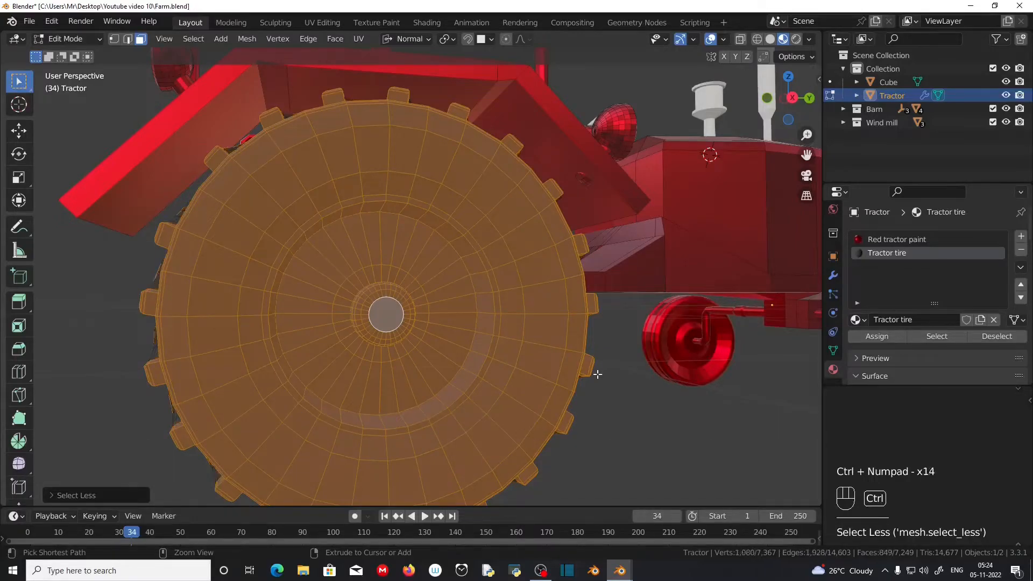
middle_click_drag(509, 373, 533, 385)
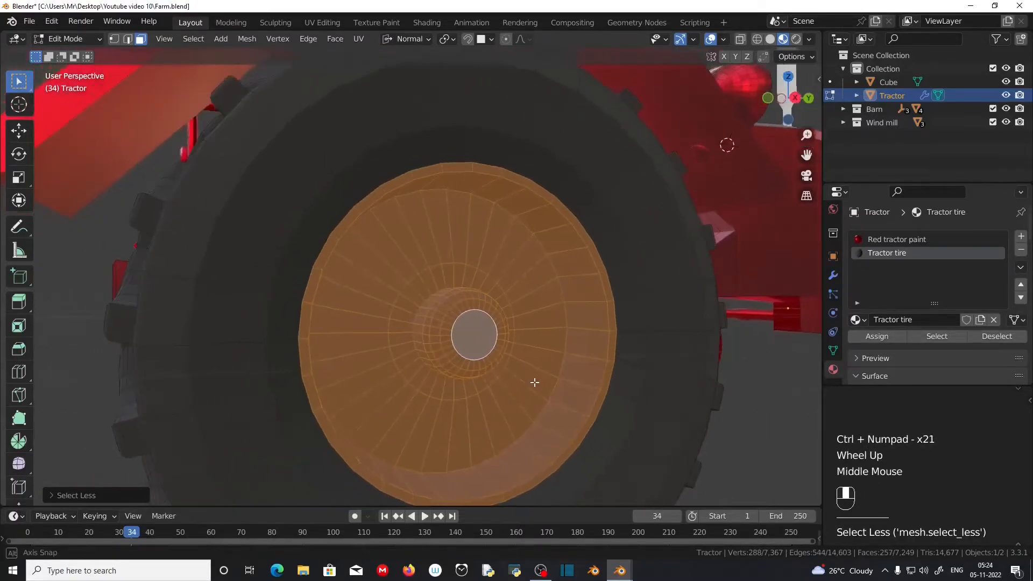
left_click(915, 240)
left_click(877, 336)
Step: Select the flat hub cap face at the center of the small front wheel
scroll(565, 409, "down", 2)
left_click(565, 412)
middle_click_drag(565, 412, 477, 429)
scroll(716, 401, "up", 1)
middle_click_drag(546, 429, 407, 362, "shift")
left_click(463, 360)
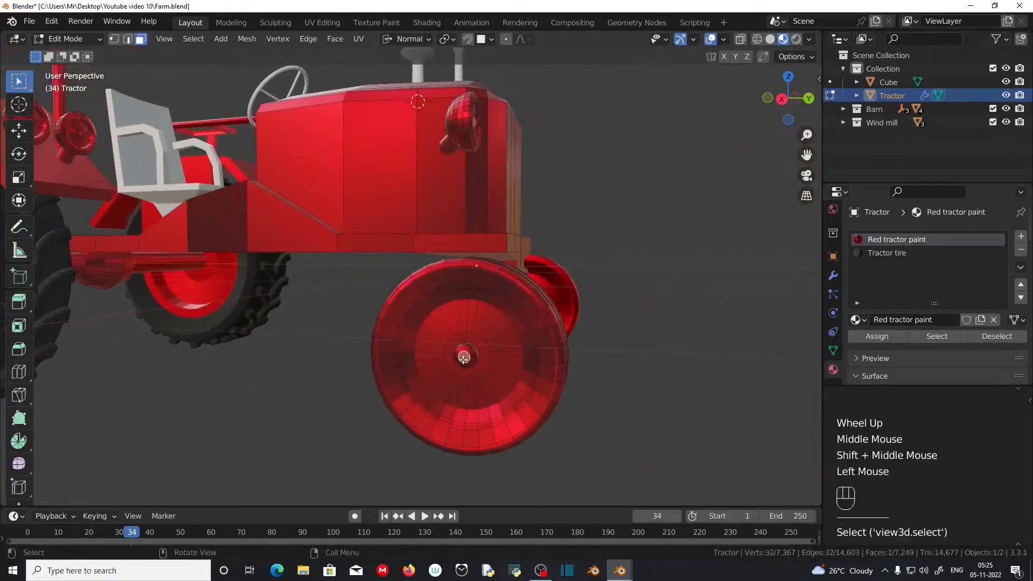
key("ctrl+KP_Subtract")
key("ctrl+KP_Subtract")
key("ctrl+KP_Subtract")
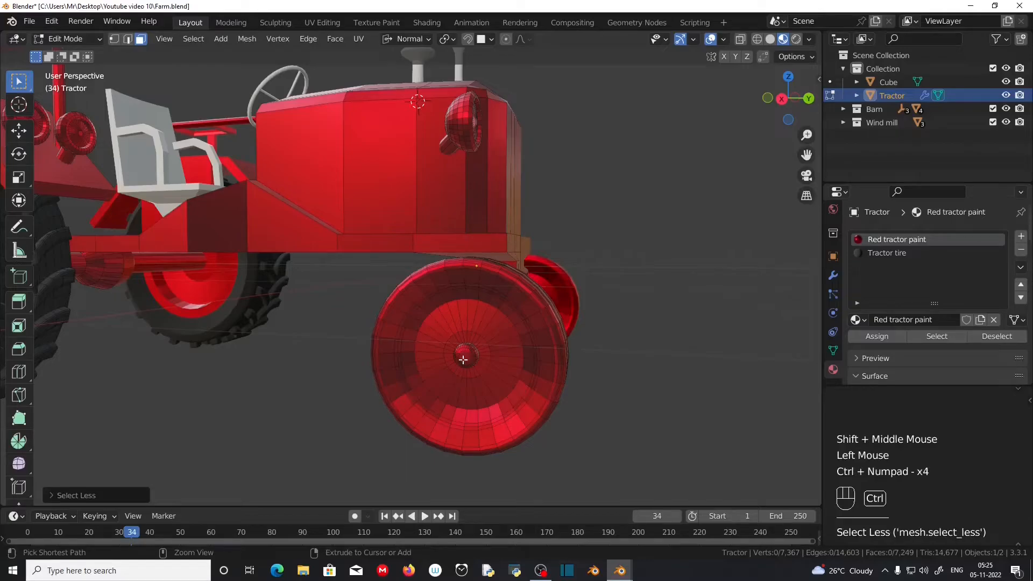
scroll(463, 359, "up", 3)
scroll(464, 359, "down", 2)
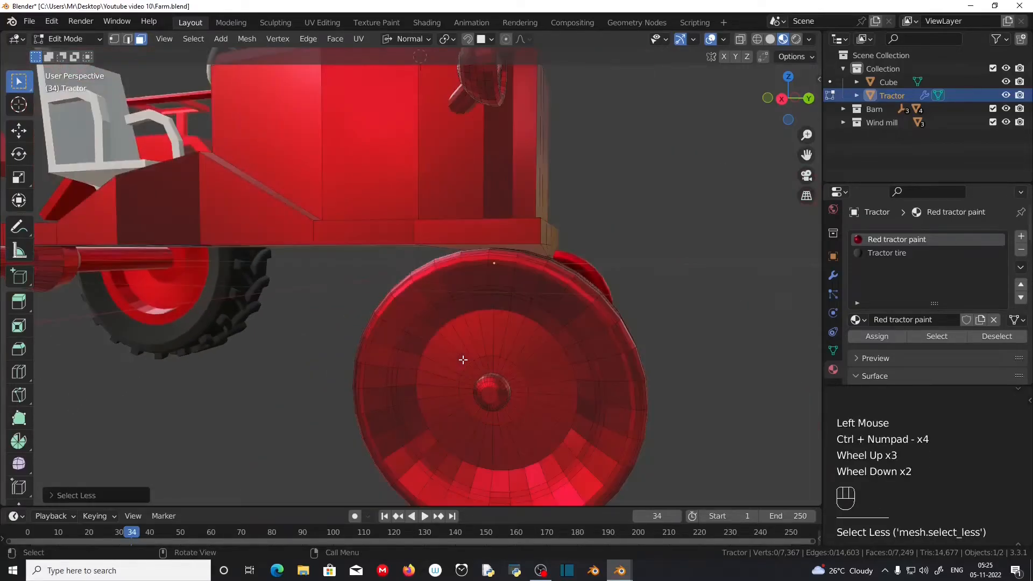
Step: Grow a face selection from the front wheel's hub cap over the outer side, tread and inner sidewall, leaving out the inner hub disc
left_click(533, 373)
key("ctrl+KP_Add")
key("ctrl+KP_Add")
key("ctrl+KP_Add")
key("ctrl+KP_Add")
key("ctrl+KP_Add")
key("ctrl+KP_Add")
key("ctrl+KP_Add")
key("ctrl+KP_Add")
key("ctrl+KP_Add")
key("ctrl+KP_Add")
key("ctrl+KP_Add")
key("ctrl+KP_Add")
key("ctrl+KP_Add")
key("ctrl+KP_Add")
key("ctrl+KP_Add")
middle_click_drag(534, 375, 565, 376)
middle_click_drag(566, 375, 474, 380, "shift")
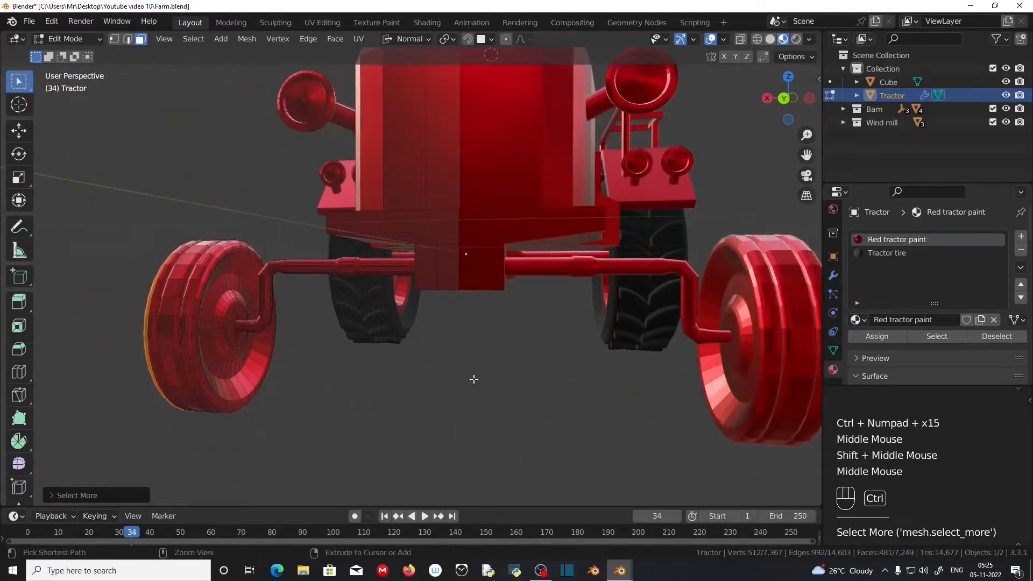
key("ctrl+KP_Add")
key("ctrl+KP_Add")
key("ctrl+KP_Add")
key("ctrl+KP_Add")
key("ctrl+KP_Add")
key("ctrl+KP_Add")
key("ctrl+KP_Add")
key("ctrl+KP_Add")
key("ctrl+KP_Add")
key("ctrl+KP_Add")
key("ctrl+KP_Add")
key("ctrl+KP_Add")
key("ctrl+KP_Add")
key("ctrl+KP_Add")
key("ctrl+KP_Add")
key("ctrl+KP_Add")
key("ctrl+KP_Add")
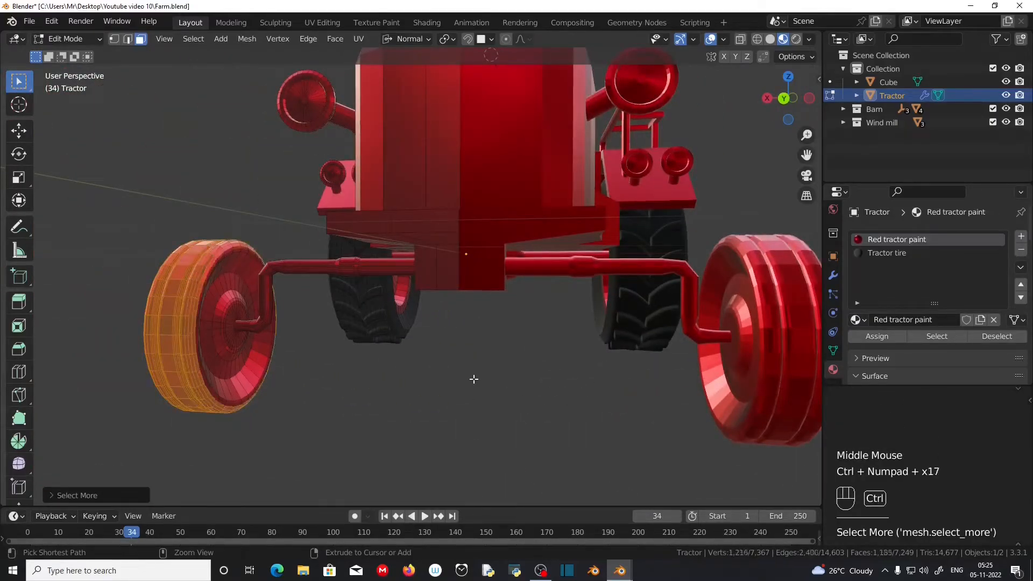
key("ctrl+KP_Add")
key("ctrl+KP_Add")
key("ctrl+KP_Add")
key("ctrl+KP_Add")
key("ctrl+KP_Add")
key("ctrl+KP_Add")
key("ctrl+KP_Add")
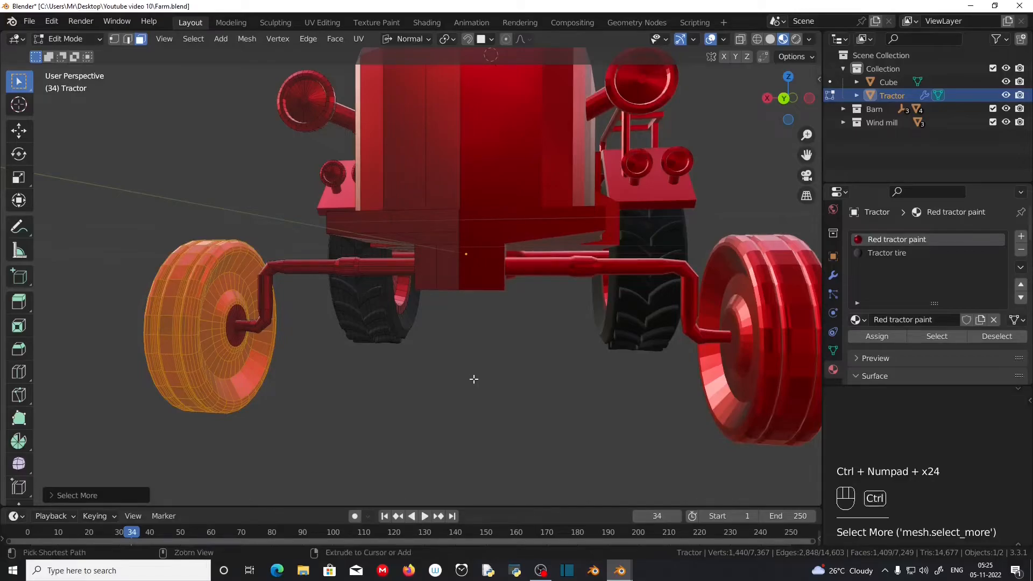
key("ctrl+KP_Subtract")
key("ctrl+KP_Subtract")
key("ctrl+KP_Subtract")
key("ctrl+KP_Subtract")
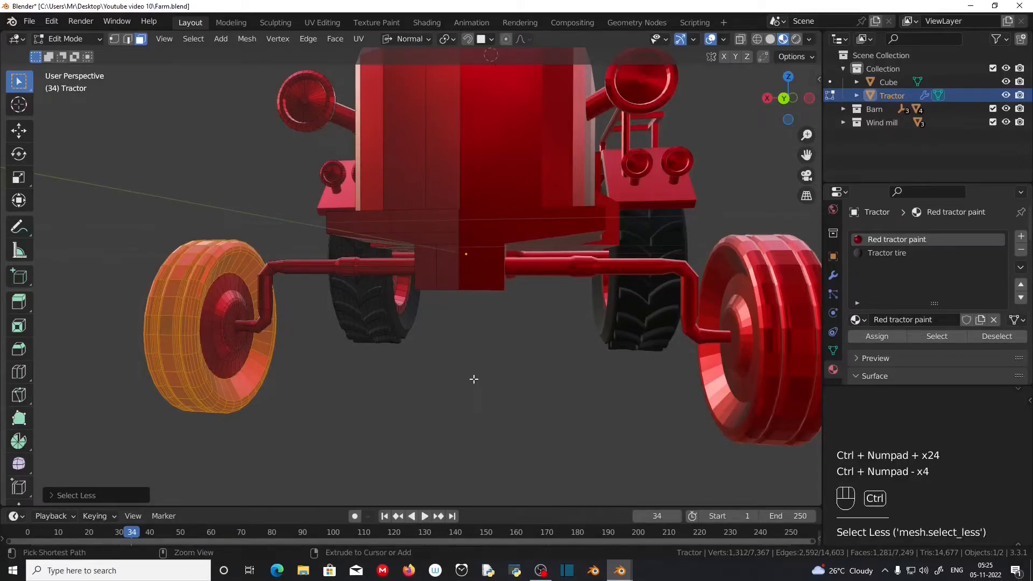
Step: Assign the Tractor tire material to the selected faces of the front wheel
scroll(473, 379, "up", 2)
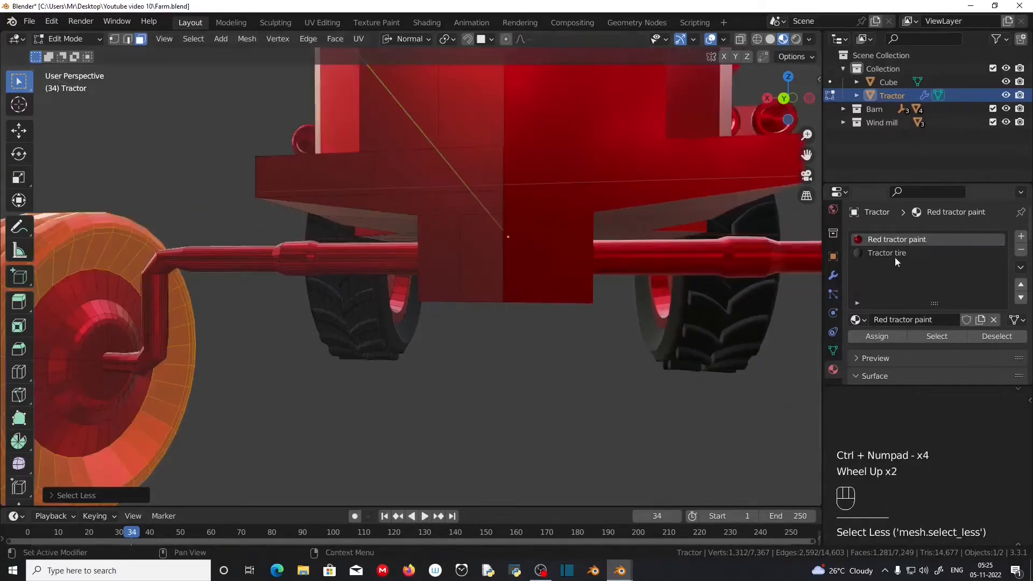
left_click(895, 254)
left_click(886, 338)
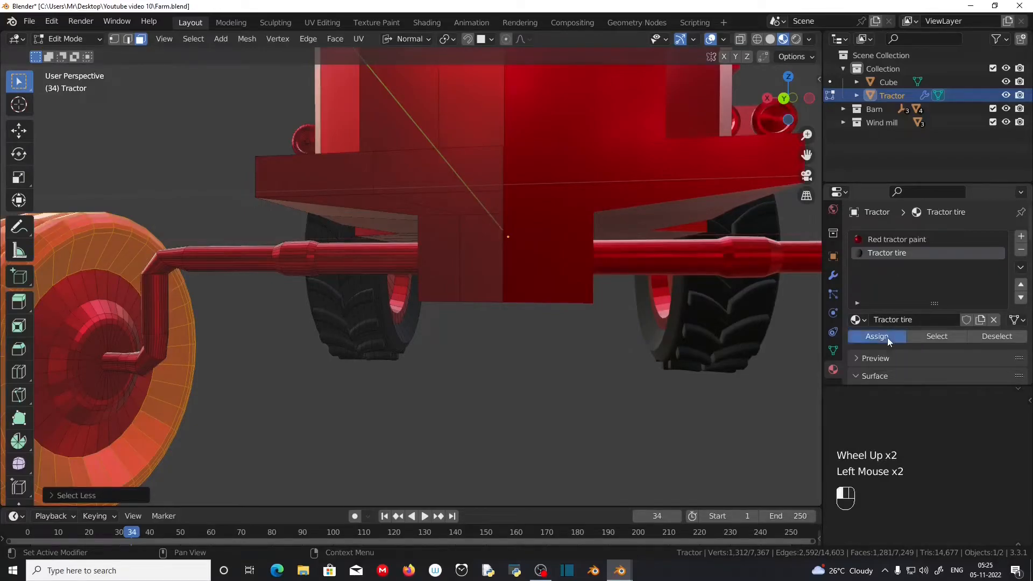
scroll(392, 374, "down", 1)
Step: Select the front wheel's hub cap face, grow the selection to the edge of its outer rim and assign Red tractor paint
middle_click_drag(392, 376, 659, 347)
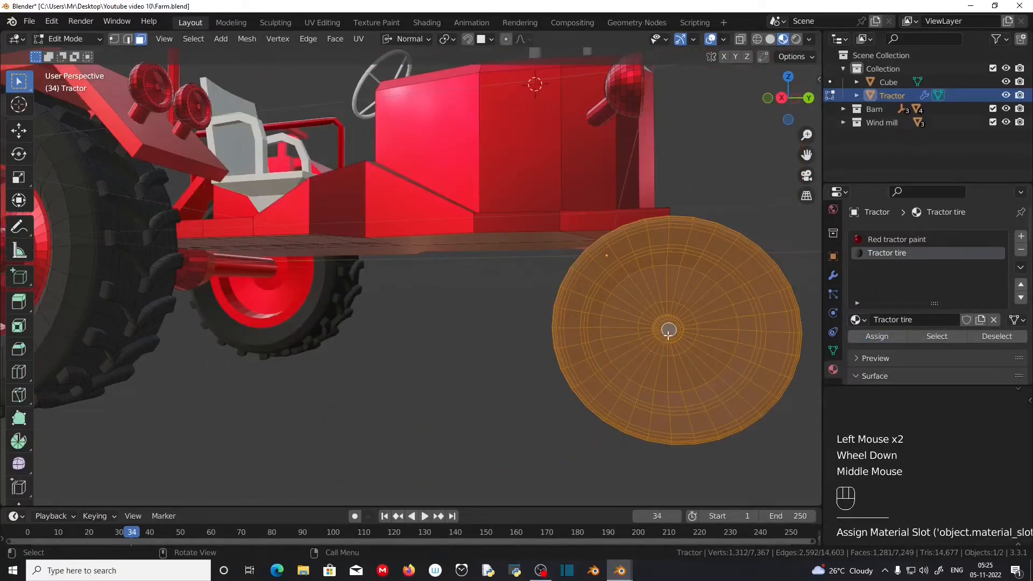
left_click(669, 331)
key("ctrl+KP_Add")
key("ctrl+KP_Add")
key("ctrl+KP_Add")
key("ctrl+KP_Add")
key("ctrl+KP_Add")
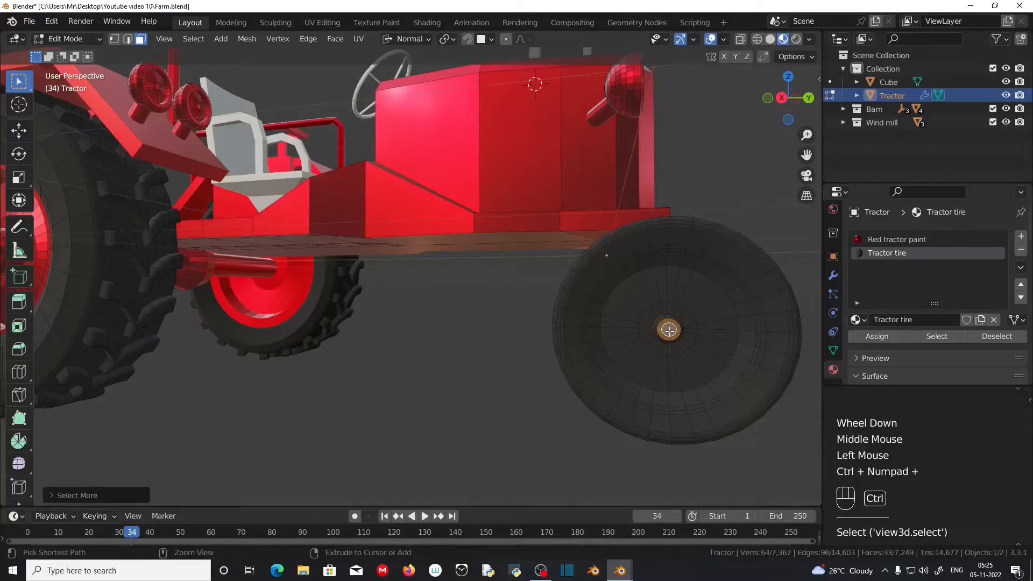
key("ctrl+KP_Add")
key("ctrl+KP_Add")
key("ctrl+KP_Add")
scroll(659, 263, "up", 1)
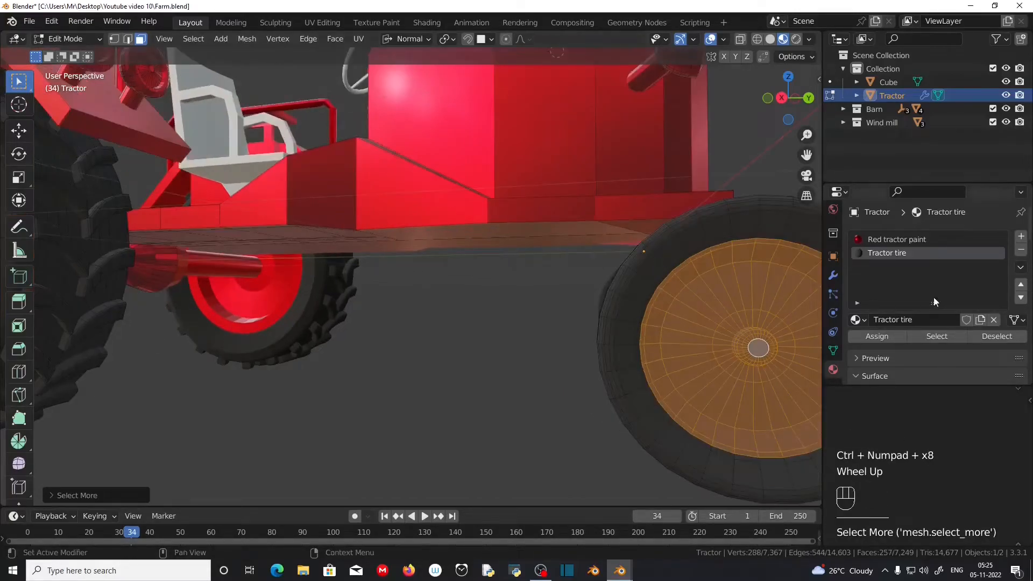
left_click(912, 240)
left_click(869, 338)
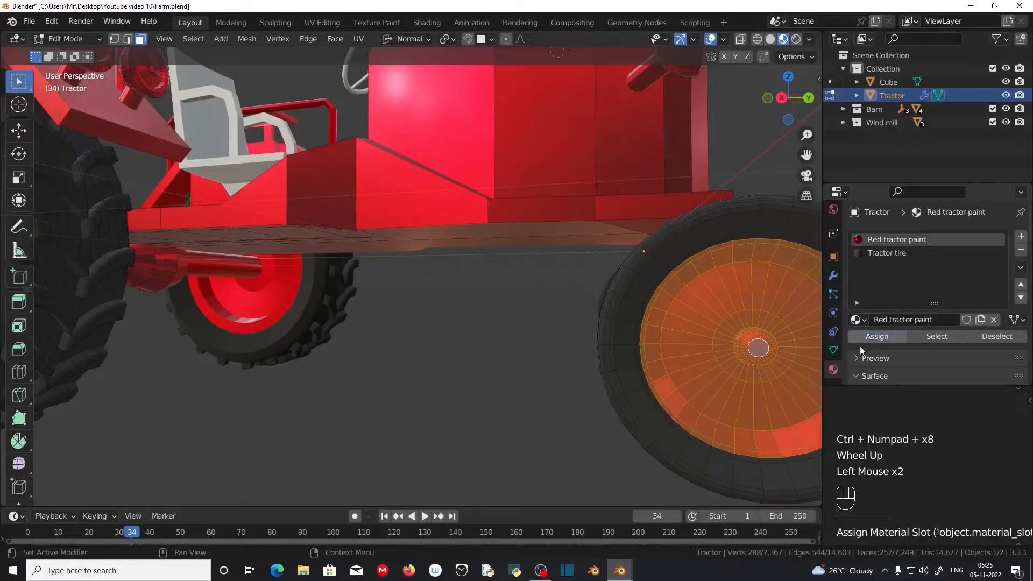
Step: Deselect the wheel faces and add a new empty material slot to the tractor
scroll(645, 360, "down", 2)
left_click(718, 421)
middle_click_drag(709, 424, 522, 356)
scroll(657, 438, "down", 1)
scroll(473, 396, "up", 2)
scroll(578, 338, "down", 1)
middle_click_drag(578, 338, 379, 376)
scroll(372, 290, "up", 1)
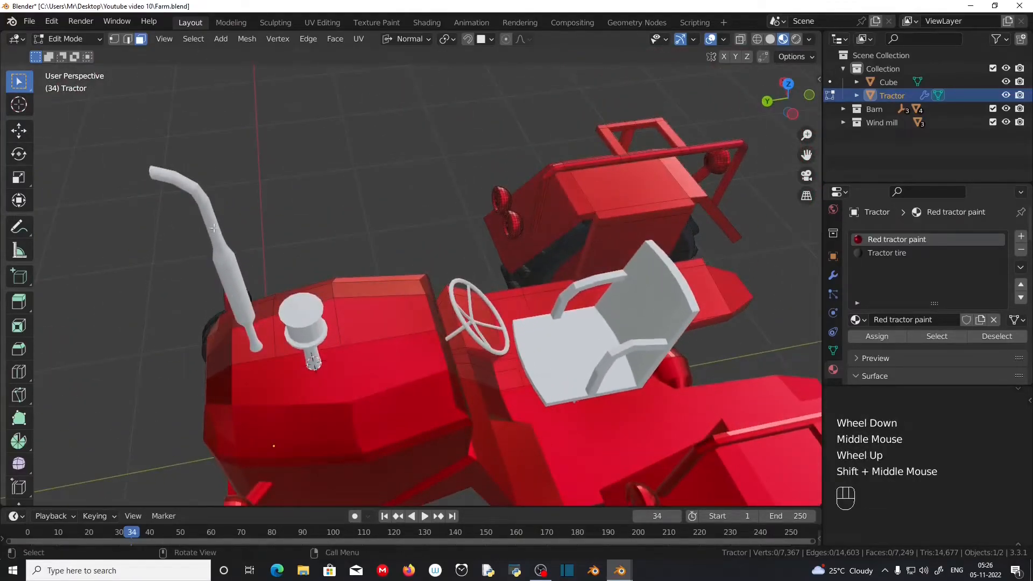
middle_click_drag(237, 298, 301, 334)
left_click(1021, 242)
scroll(323, 323, "down", 1)
scroll(301, 333, "up", 1)
middle_click_drag(301, 334, 296, 338)
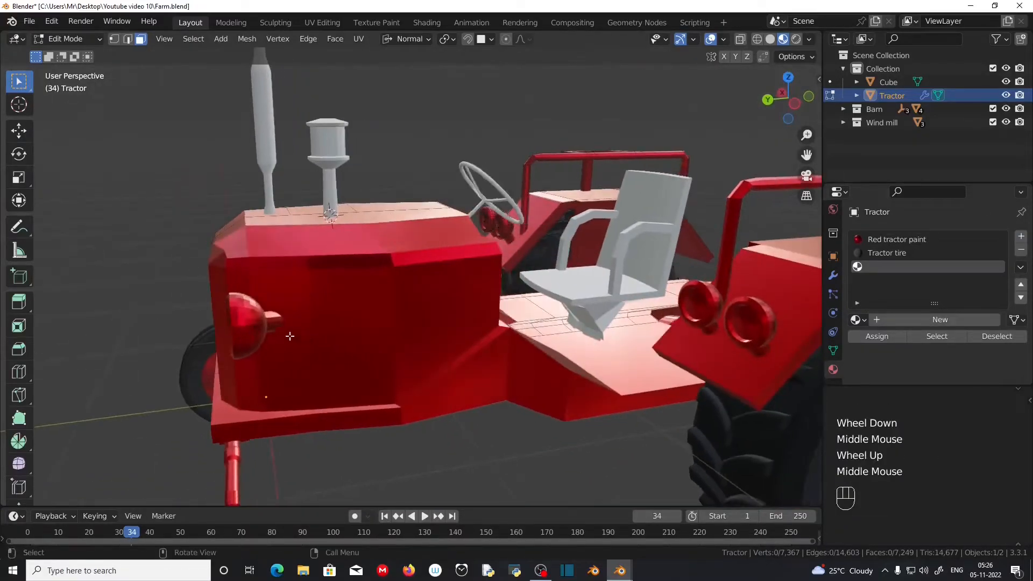
scroll(613, 309, "down", 2)
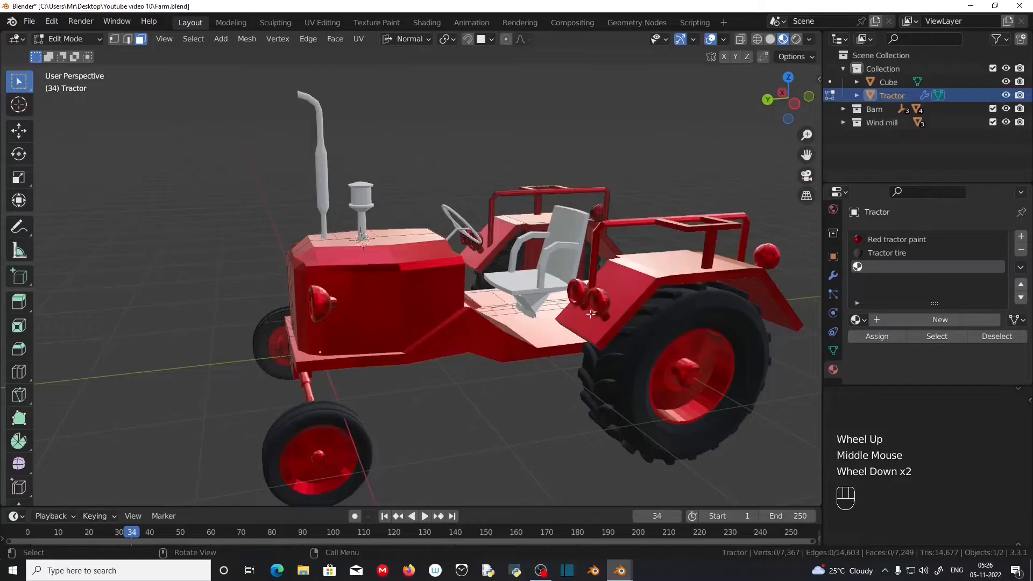
Step: Create a new material in the empty slot and name it Black tractor paint
left_click(931, 319)
scroll(899, 301, "down", 1)
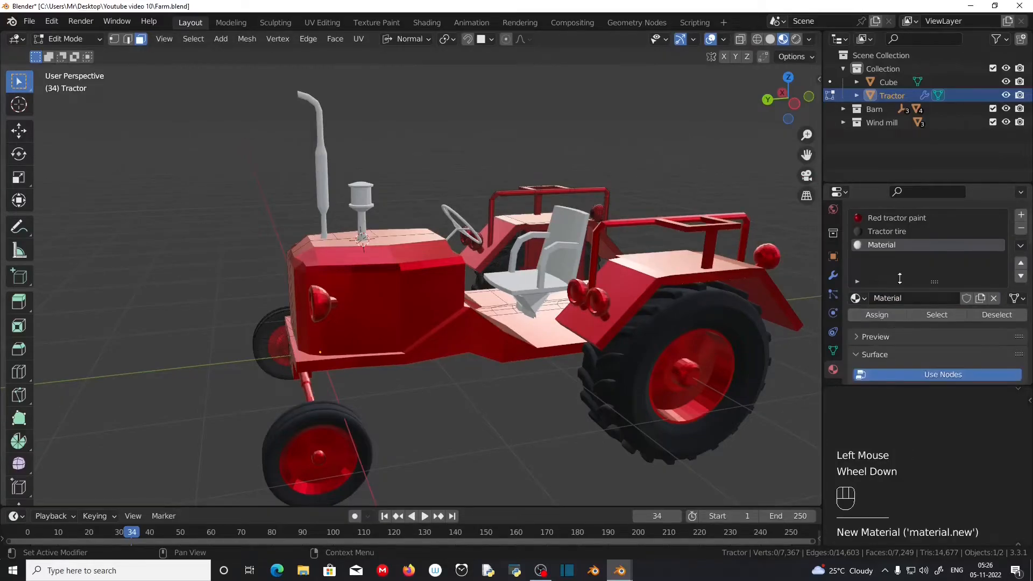
left_click(899, 299)
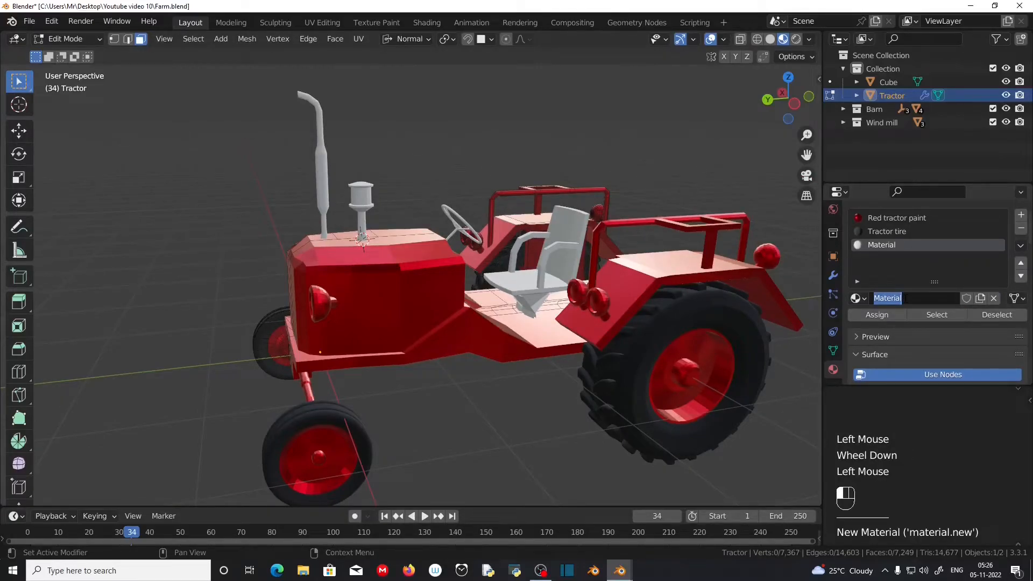
type("B")
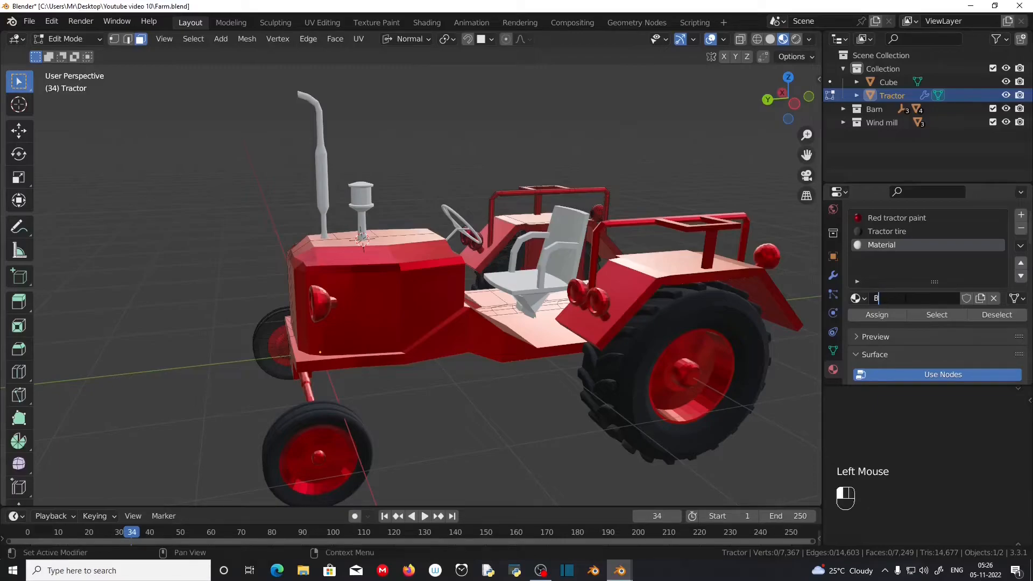
type("lack tractor paint")
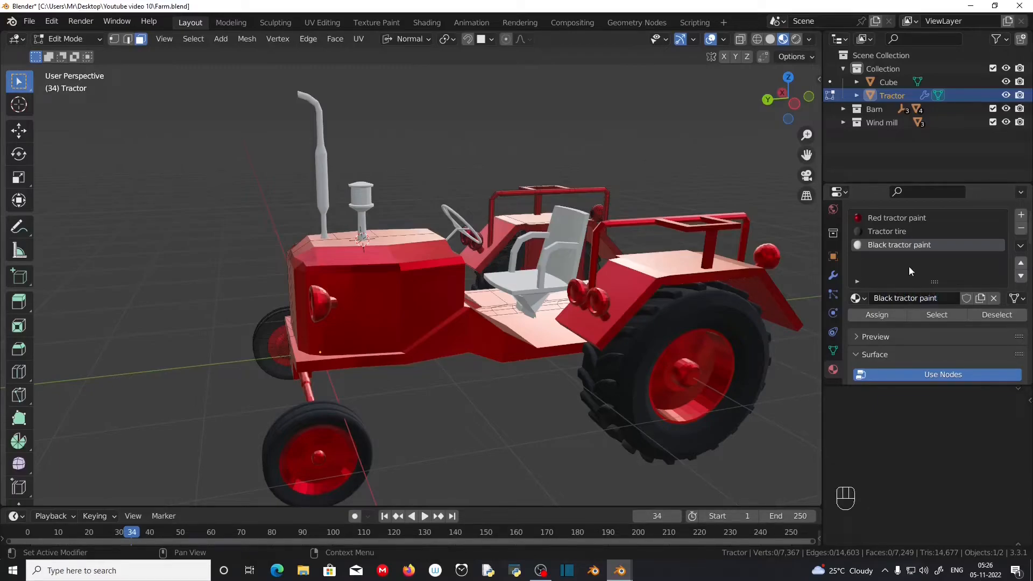
Step: Give Black tractor paint a black base color, metallic 1.000 and roughness of about 0.213
scroll(912, 353, "down", 4)
left_click(950, 304)
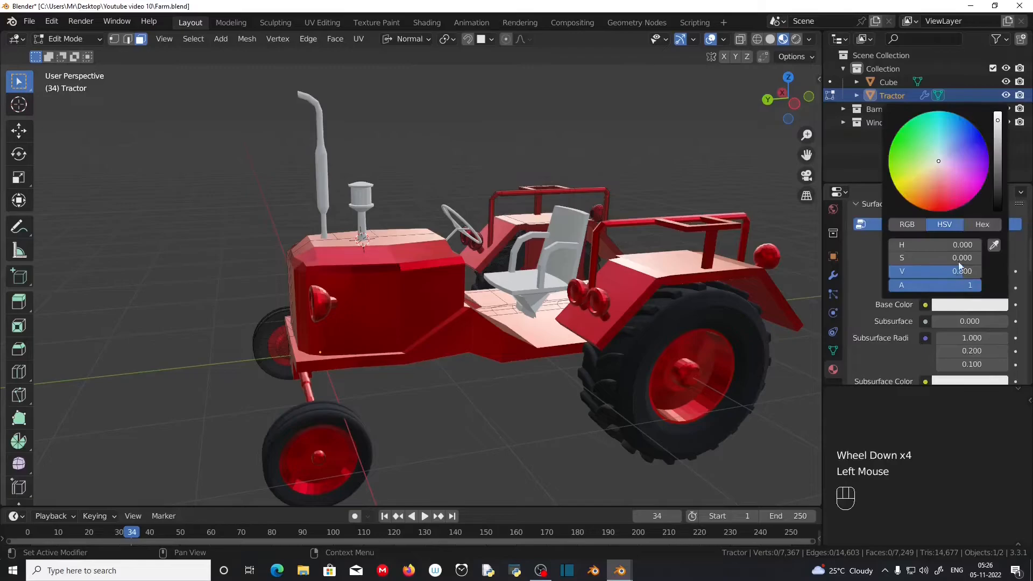
left_click_drag(999, 129, 997, 209)
scroll(914, 302, "down", 4)
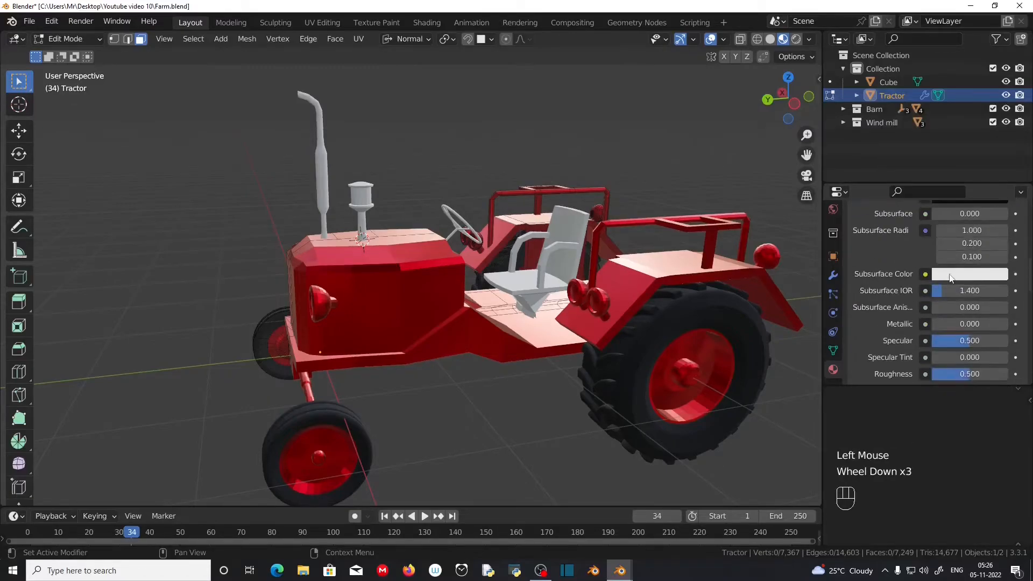
left_click_drag(948, 280, 995, 289)
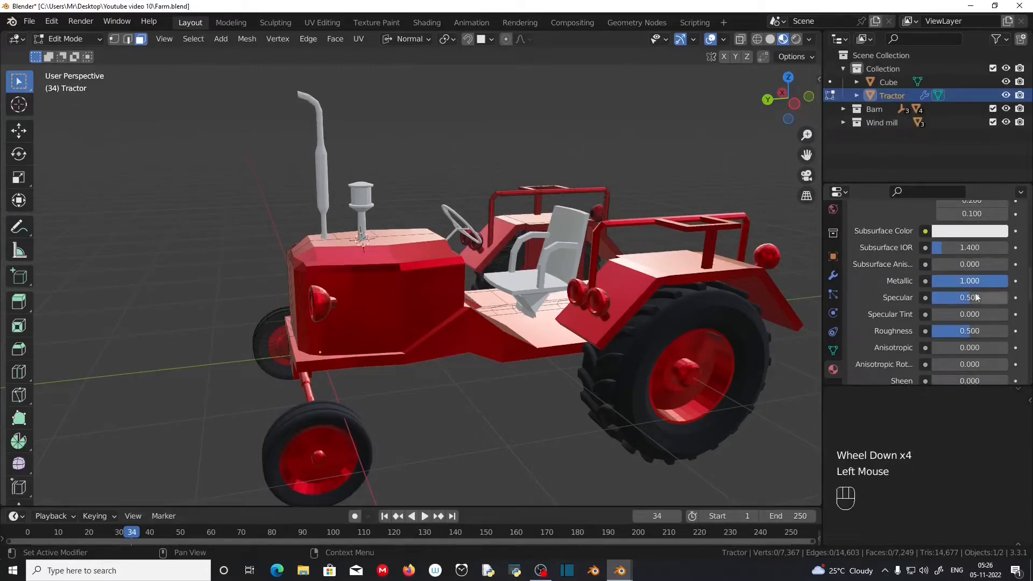
scroll(860, 330, "down", 1)
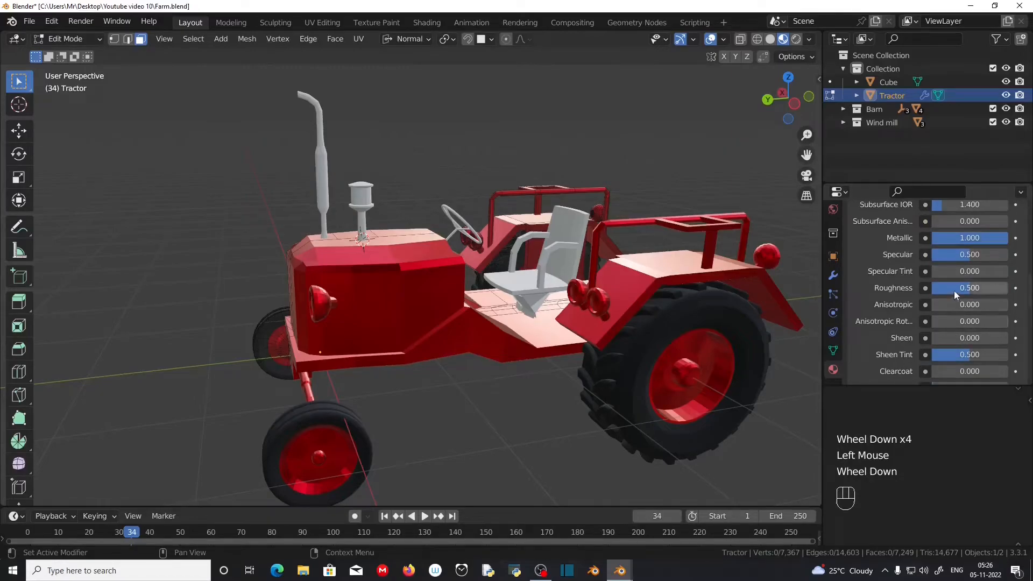
left_click(969, 288)
left_click_drag(969, 288, 946, 288)
Step: Select all linked faces of the rear fender lamp, the two front fender lamps and the headlight beside the hood
scroll(745, 346, "up", 1)
middle_click_drag(744, 346, 648, 318)
scroll(692, 364, "up", 1)
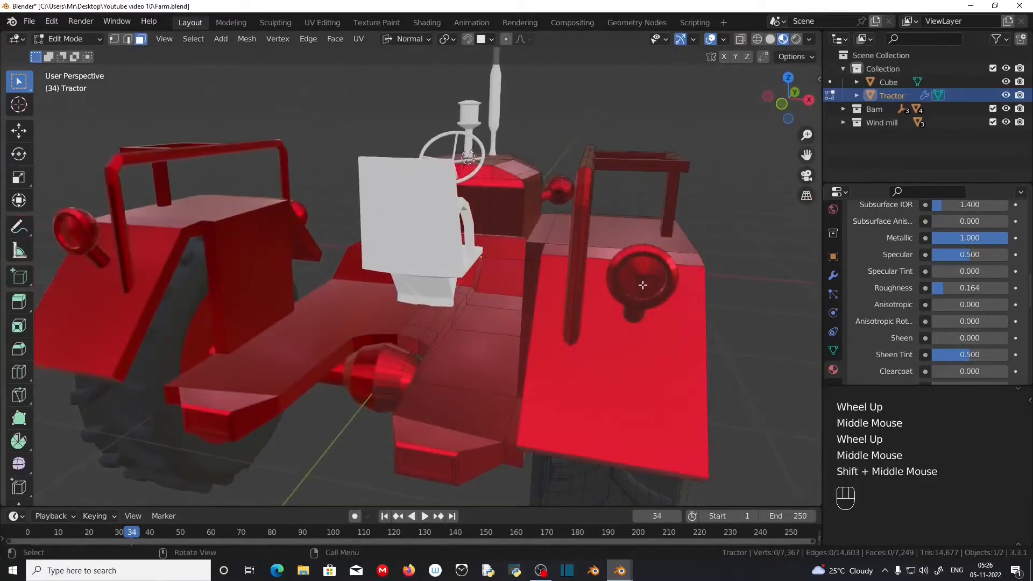
left_click(643, 312)
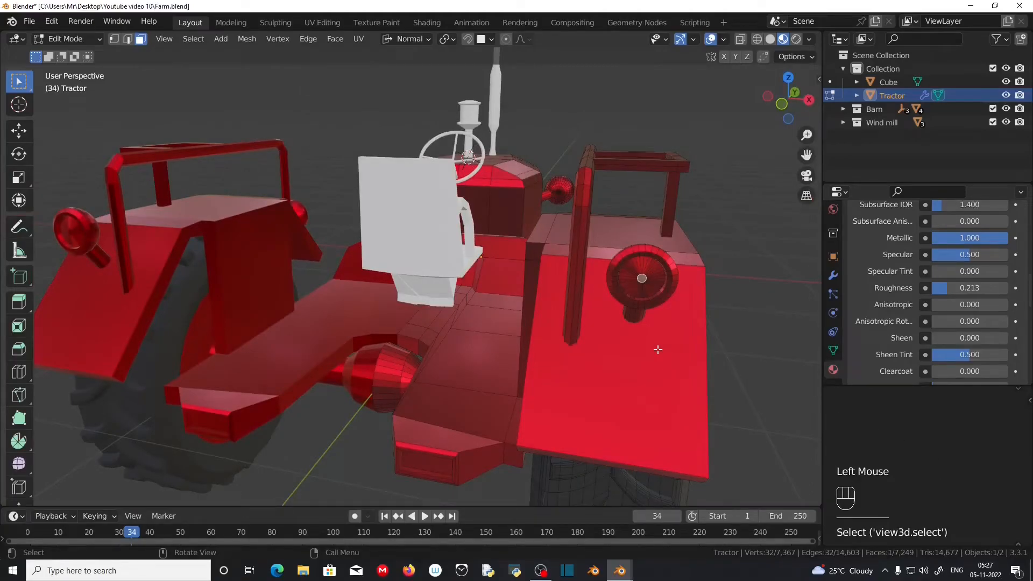
key("l")
middle_click_drag(641, 280, 300, 290)
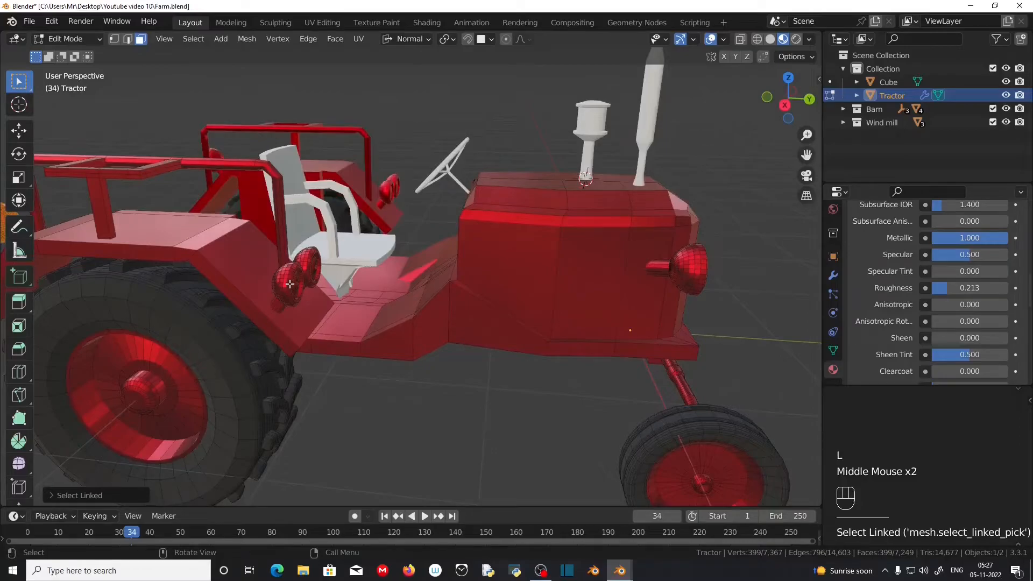
key("l")
key("l")
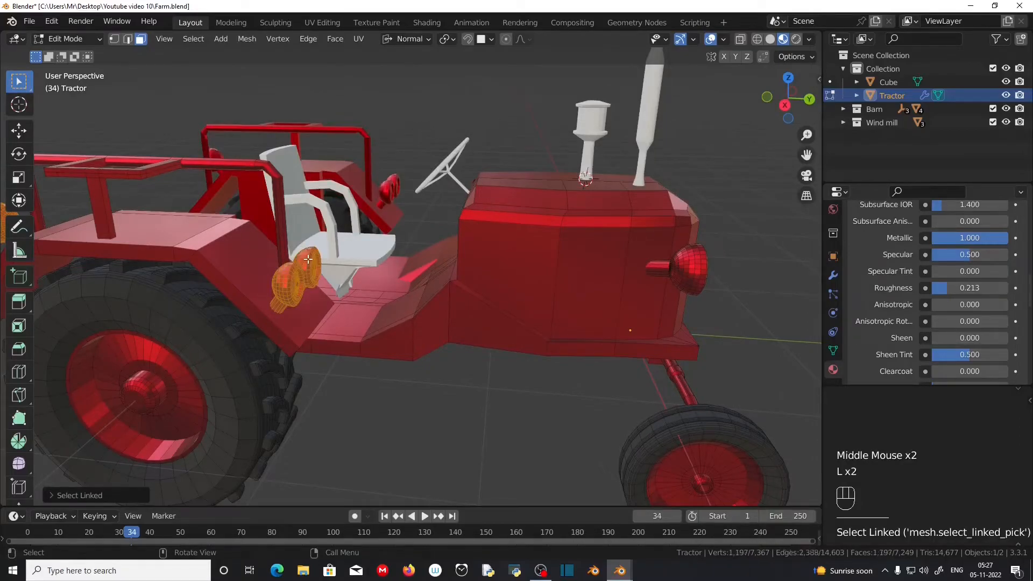
key("l")
Step: Assign Black tractor paint to the selected lamps and clear the selection
scroll(720, 322, "down", 2)
middle_click_drag(720, 322, 622, 346)
scroll(517, 350, "up", 1)
scroll(937, 331, "up", 10)
left_click(902, 266)
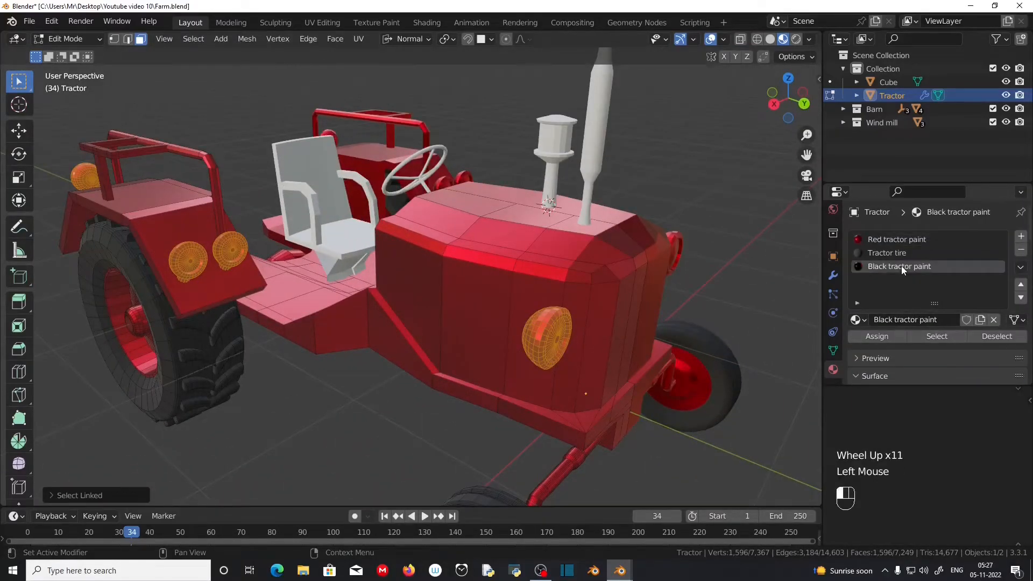
left_click(885, 336)
scroll(634, 350, "up", 2)
mouse_move(634, 350)
middle_mouse_down()
mouse_move(639, 364)
mouse_move(618, 351)
middle_mouse_up()
scroll(618, 350, "down", 1)
left_click(725, 325)
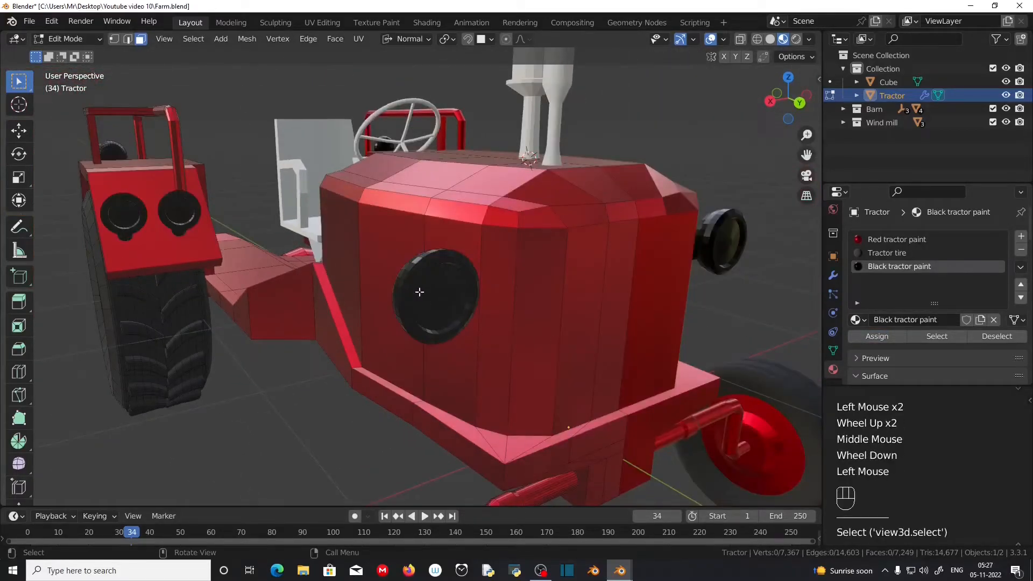
Step: Leave mesh editing, select the Cube object with exhaust, seat and steering wheel, and give it the existing Black tractor paint material
scroll(420, 291, "down", 1)
middle_click_drag(420, 291, 555, 213)
scroll(484, 253, "up", 1)
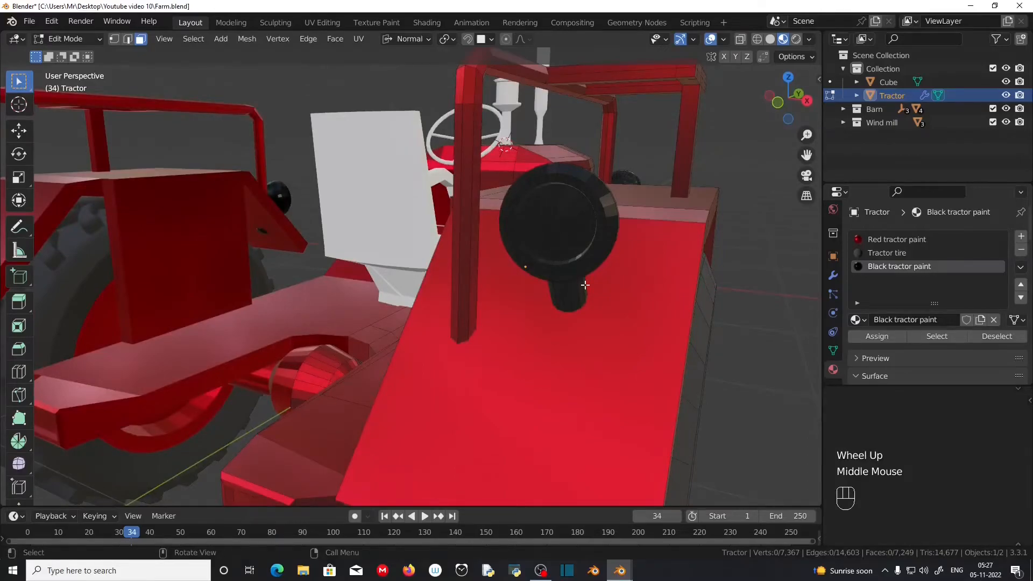
scroll(560, 323, "down", 3)
middle_click_drag(560, 323, 412, 350)
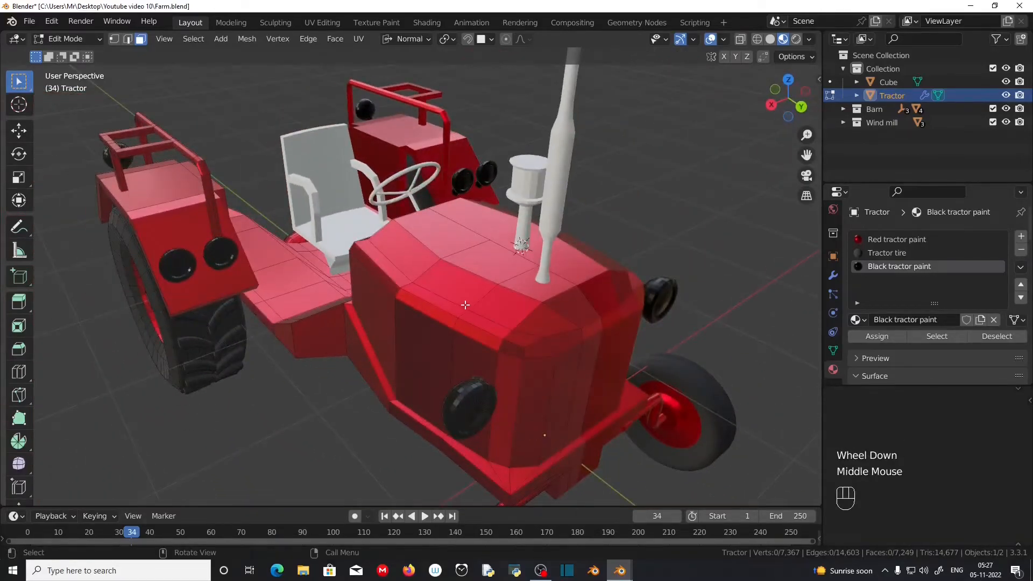
middle_click_drag(475, 306, 342, 303)
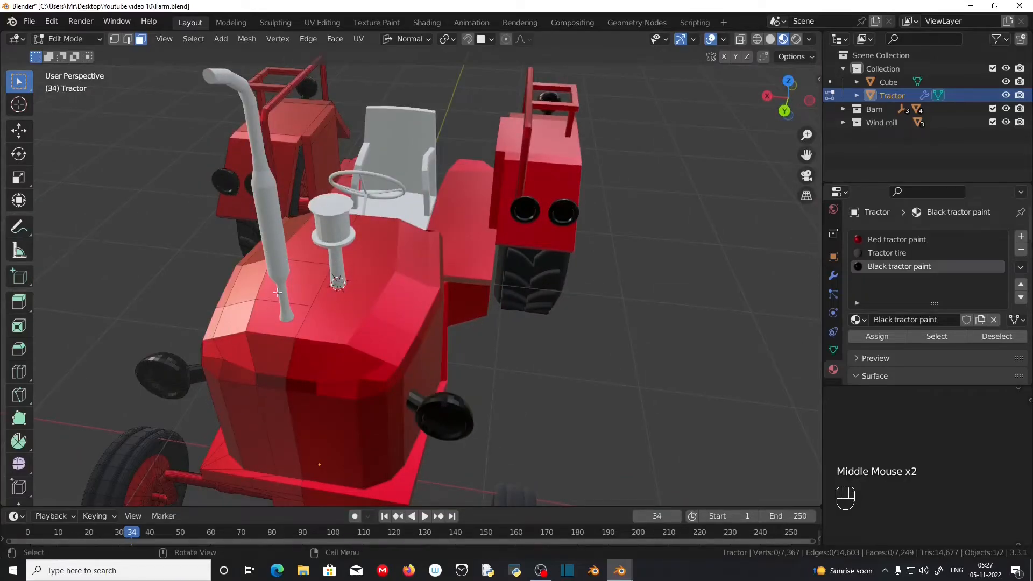
key("Tab")
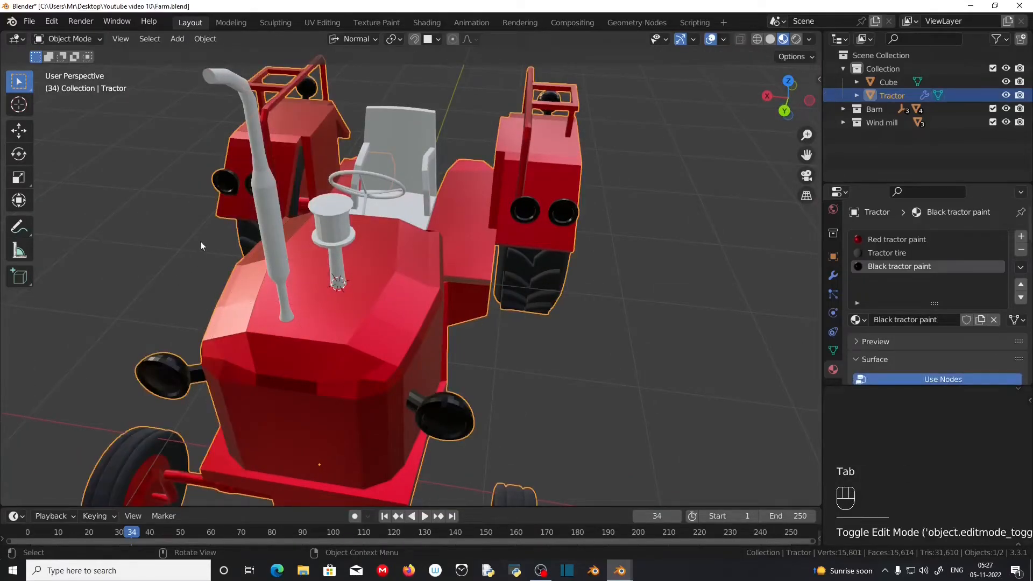
left_click(266, 218)
middle_click_drag(411, 302, 359, 311)
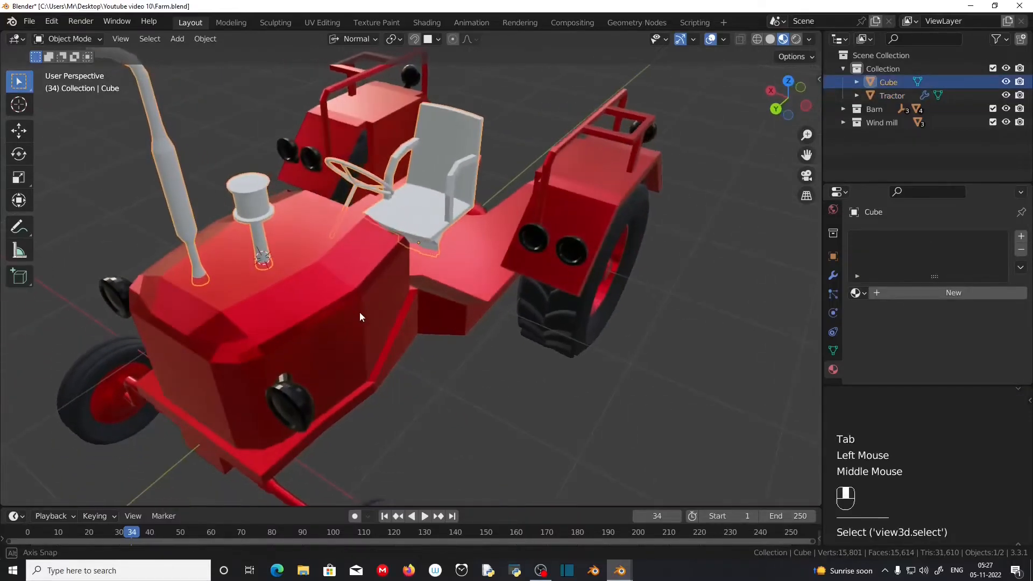
left_click(859, 293)
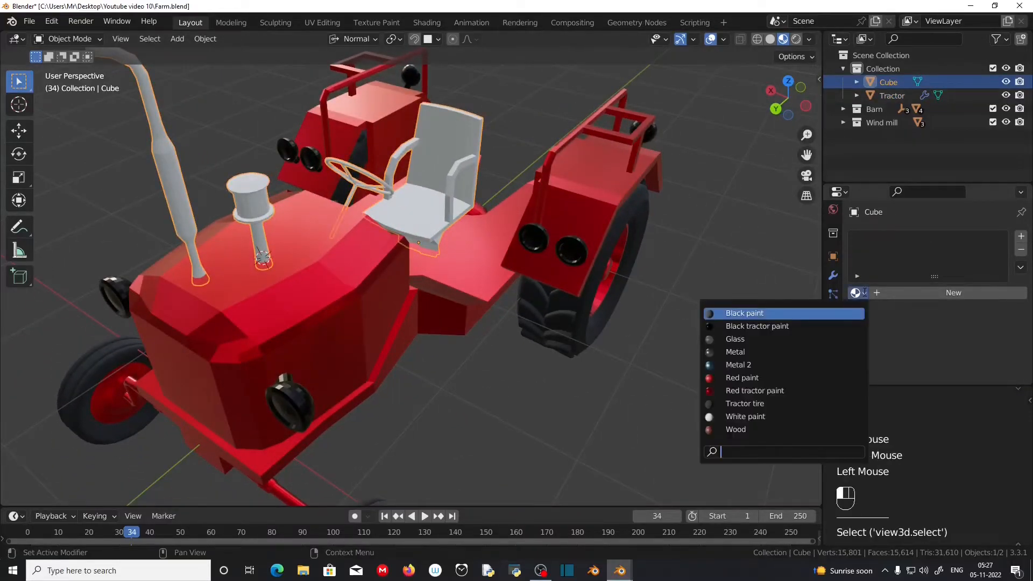
left_click(790, 327)
Step: Add a second material slot to the Cube object and fill it with the existing Tractor tire material
mouse_move(491, 260)
middle_mouse_down()
mouse_move(415, 263)
mouse_move(457, 335)
mouse_move(414, 331)
middle_mouse_up()
scroll(425, 256, "up", 3)
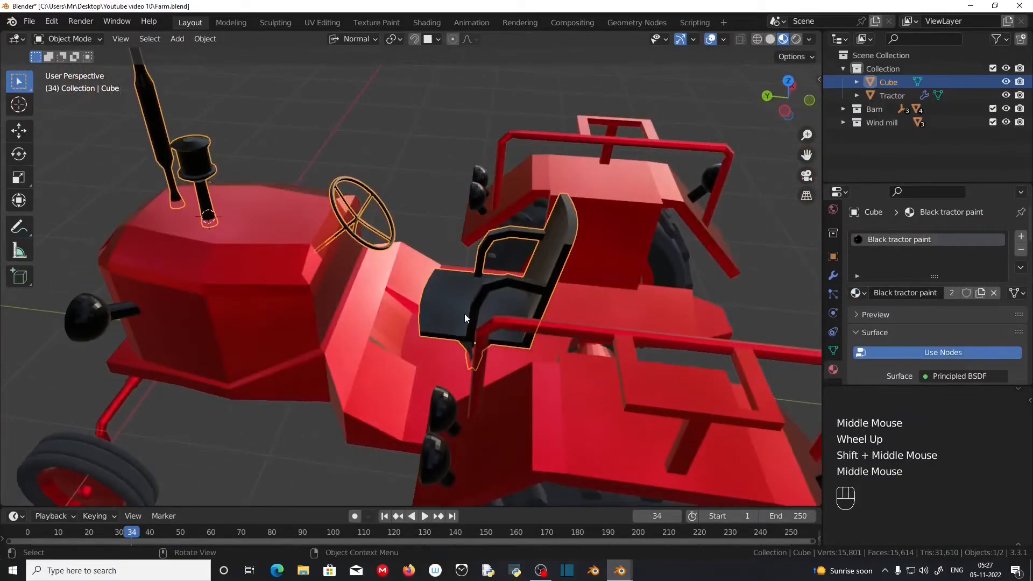
middle_click_drag(526, 311, 527, 266)
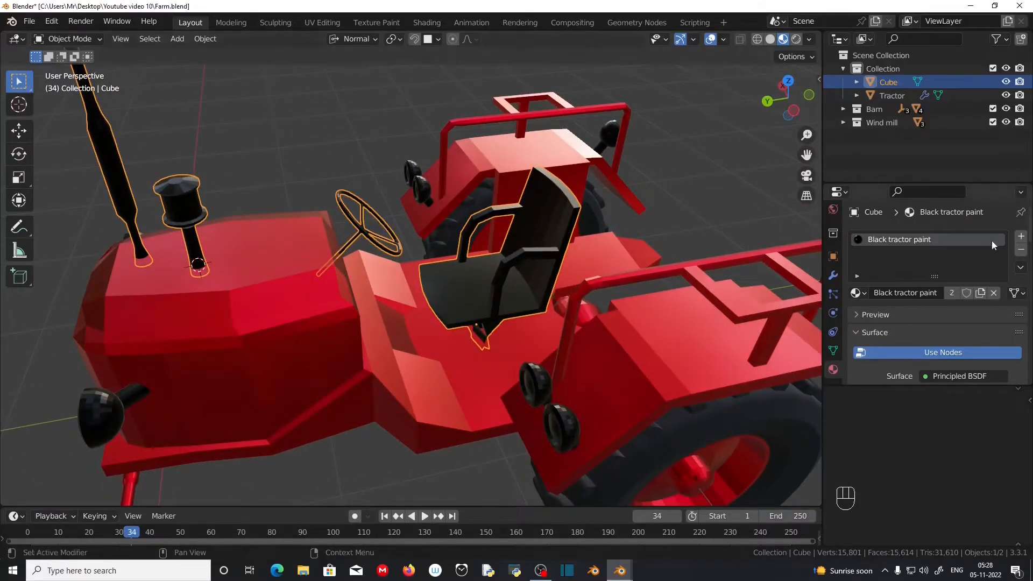
left_click(1021, 238)
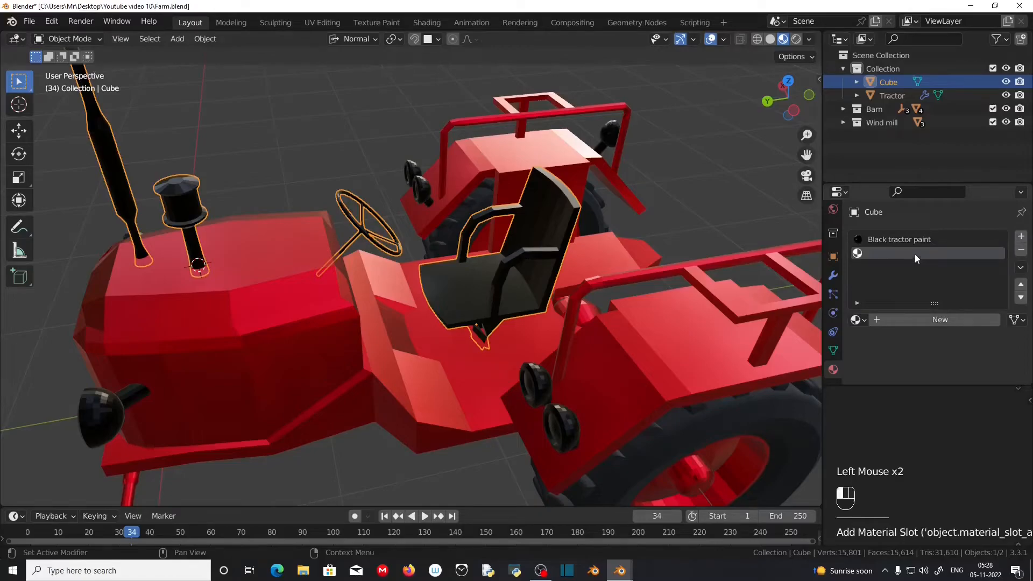
left_click(893, 257)
left_click(858, 320)
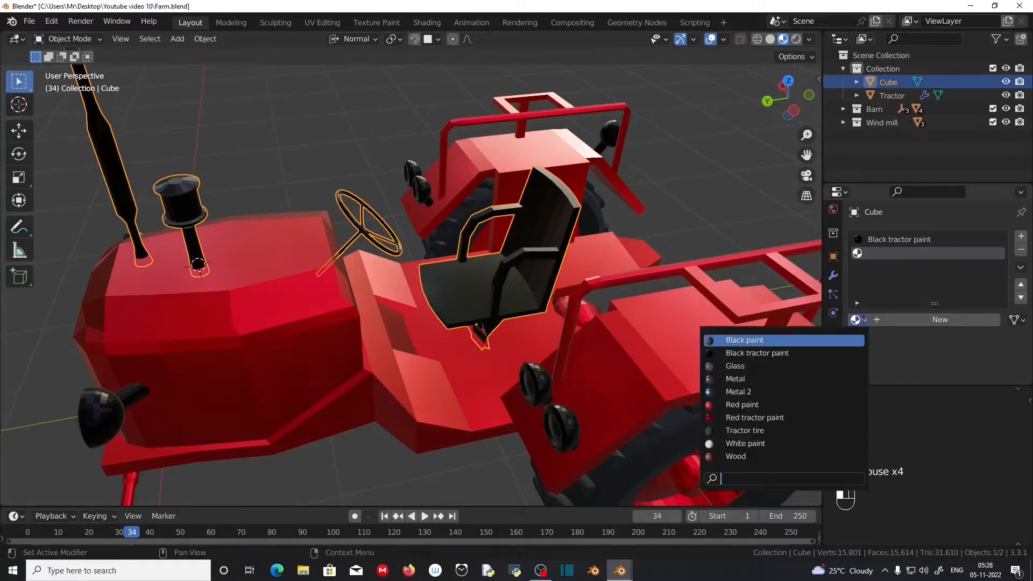
left_click(794, 431)
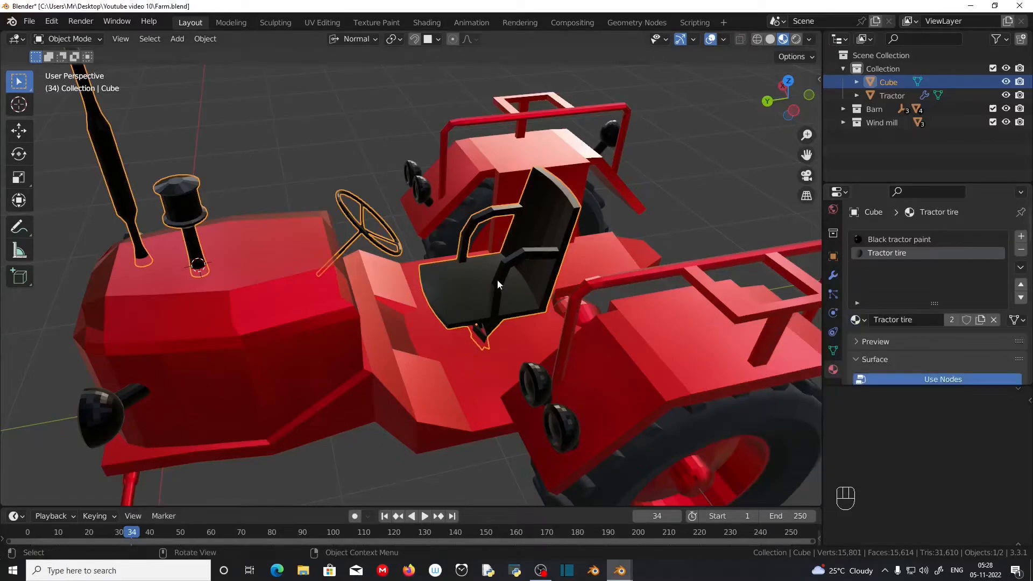
Step: Select all linked faces of the seat in the Cube mesh, assign Tractor tire to them and clear the selection
key("Tab")
left_click(474, 287)
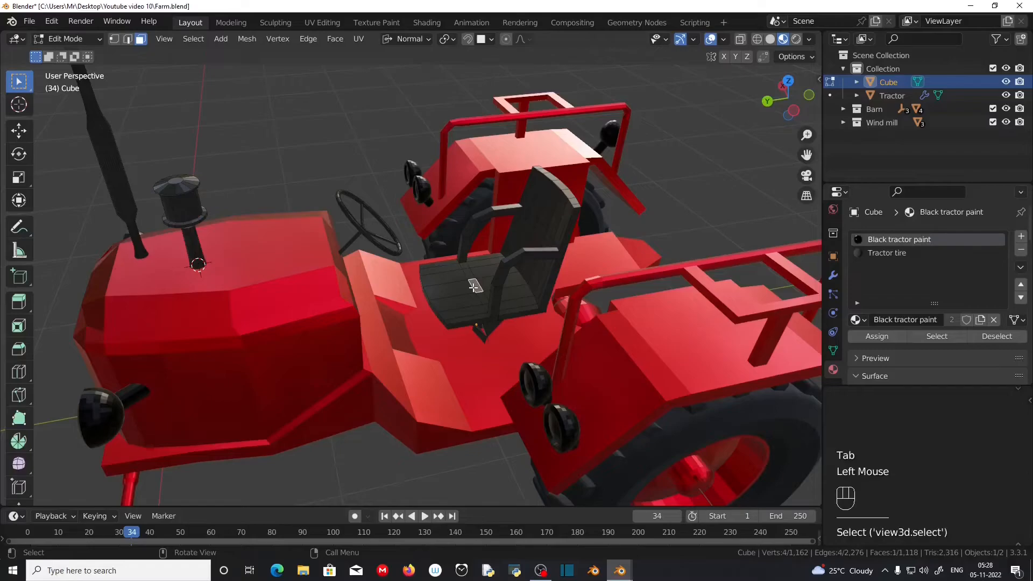
key("l")
middle_click_drag(568, 326, 550, 317)
left_click(890, 254)
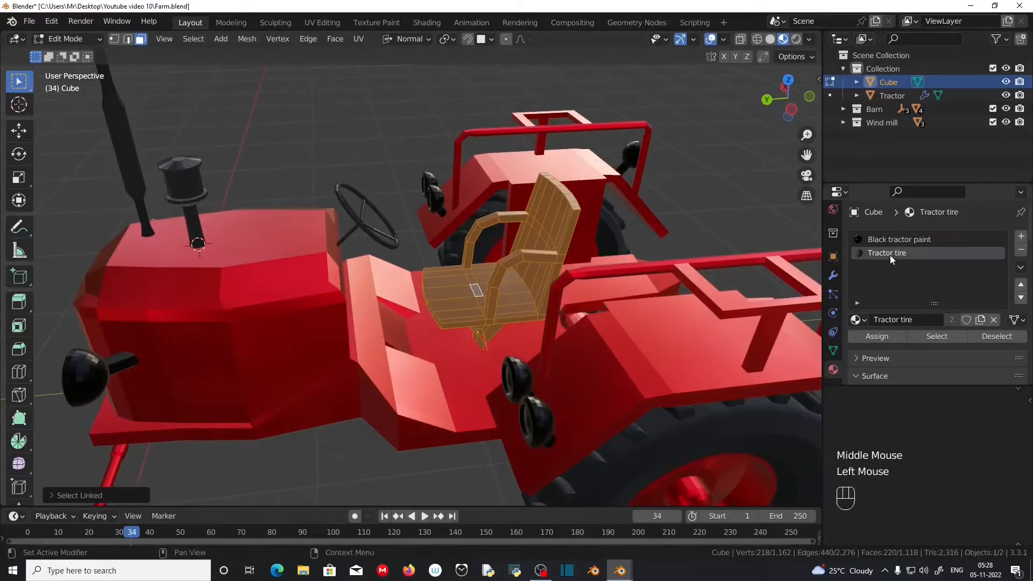
left_click(877, 336)
left_click(425, 237)
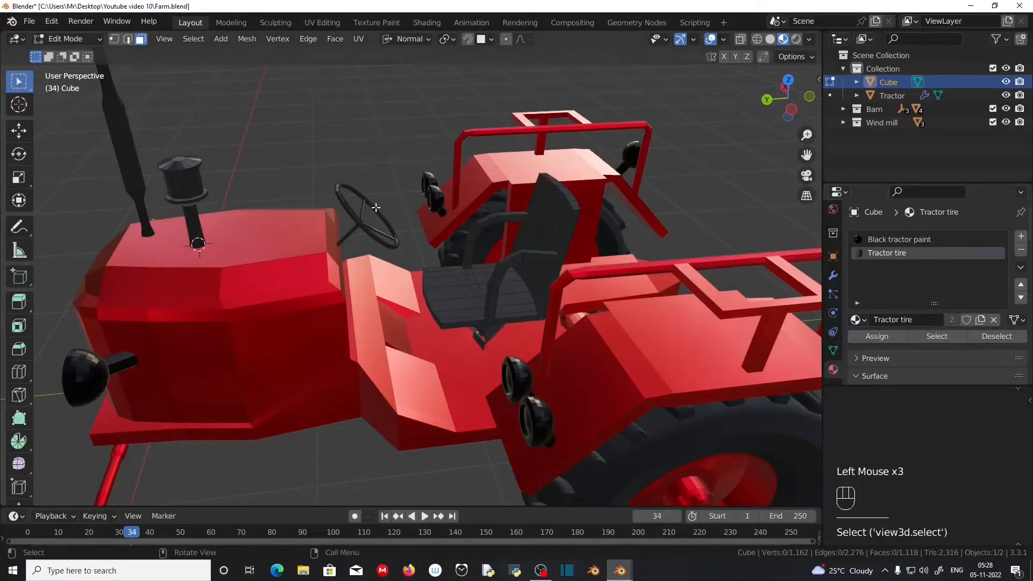
Step: Return to object editing, select the tractor body and add a new material slot with a material named Red emission
scroll(377, 209, "down", 2)
middle_click_drag(378, 209, 325, 269)
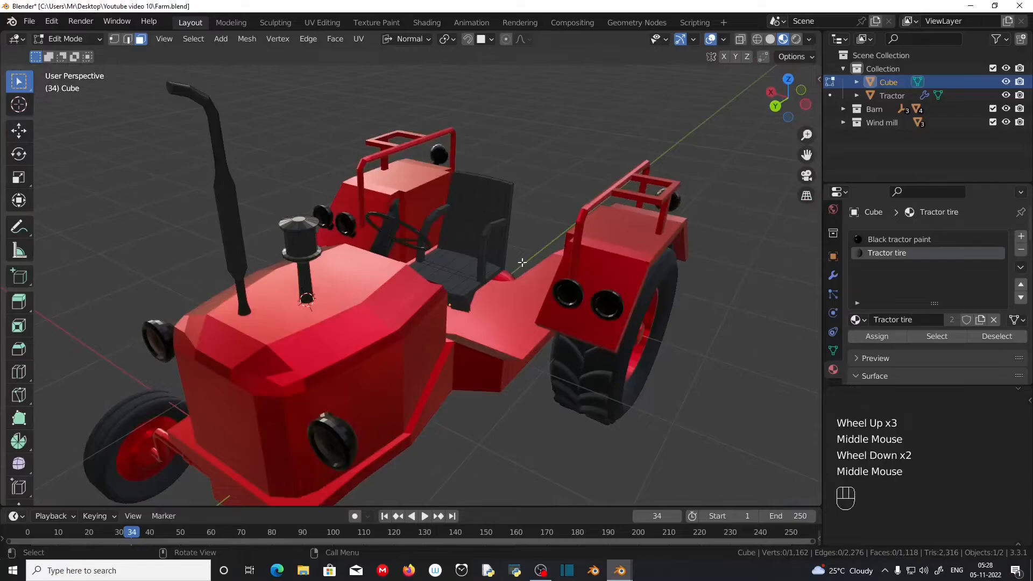
key("Tab")
left_click(340, 326)
middle_click_drag(504, 367, 362, 353)
left_click(1021, 237)
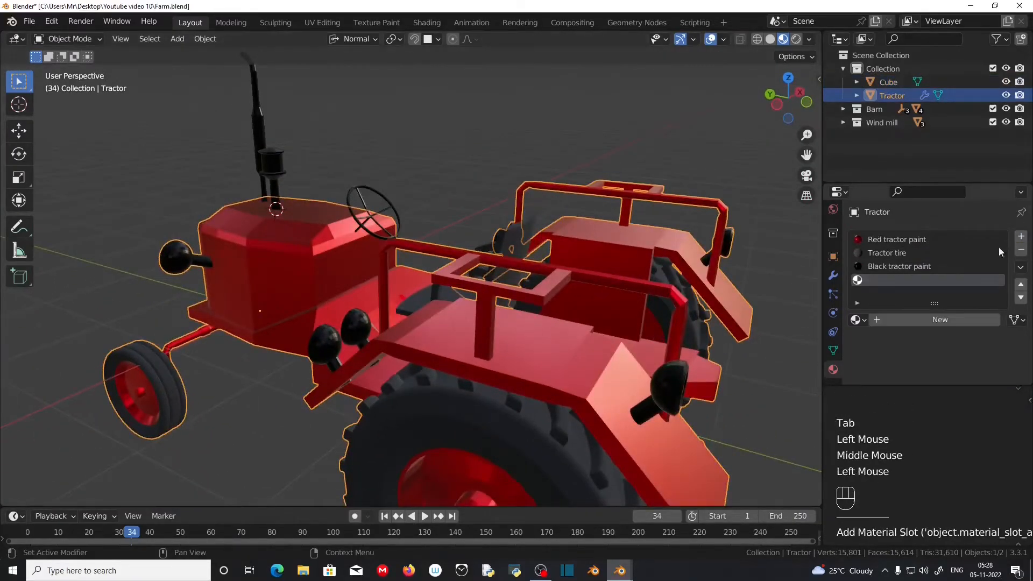
left_click(902, 320)
left_click(902, 320)
type("R")
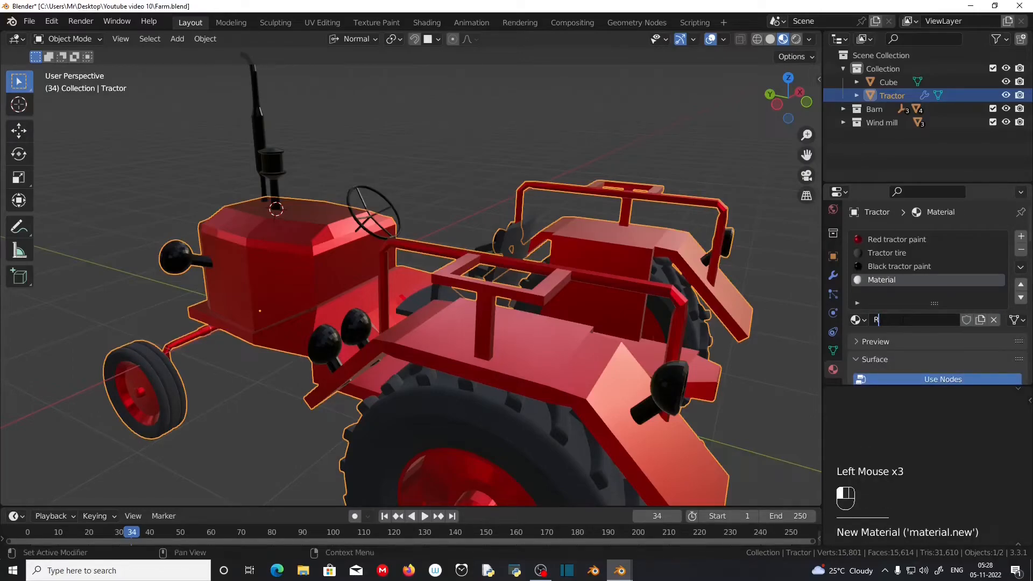
type("ed emission")
key("Return")
Step: Set the Red emission material's base color to red and its emission color to a fully bright, saturated red
scroll(902, 334, "down", 3)
left_click(944, 355)
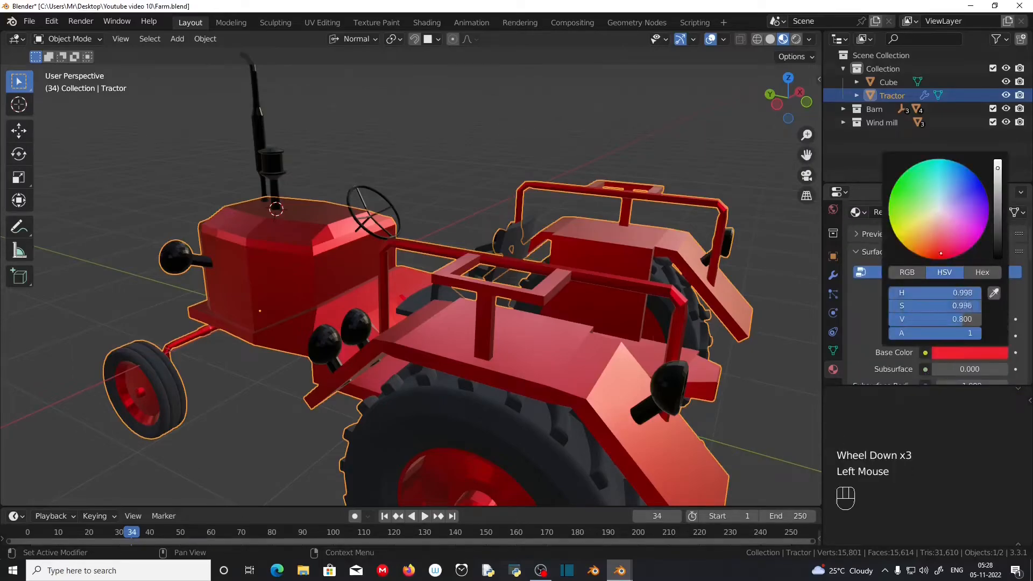
scroll(857, 337, "down", 7)
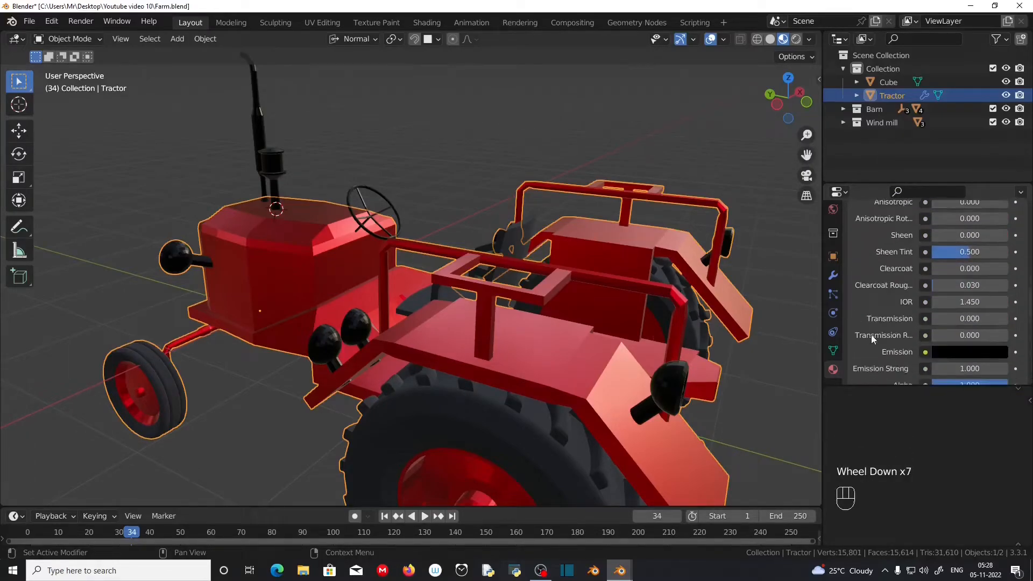
scroll(872, 337, "down", 2)
left_click(939, 310)
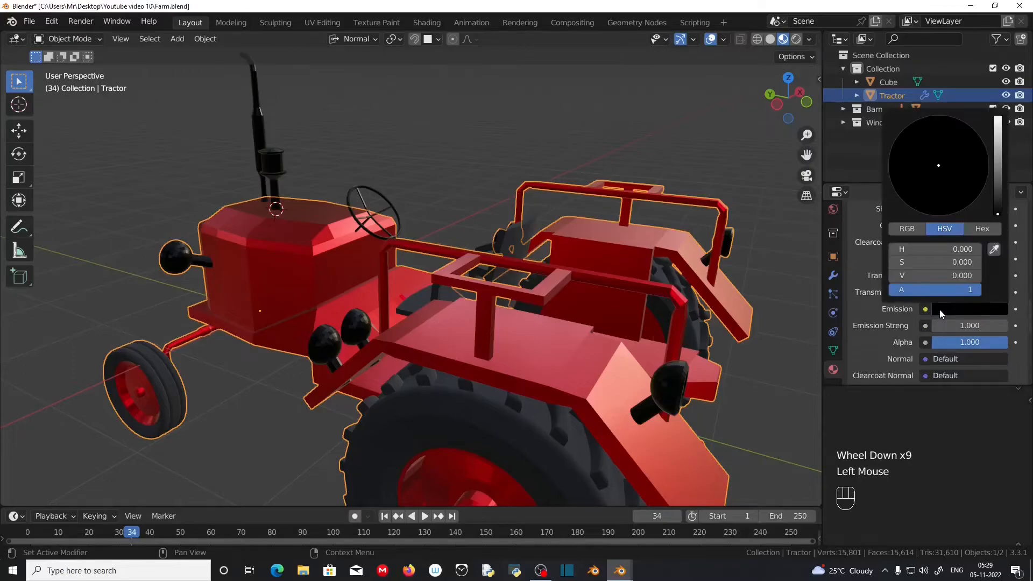
left_click_drag(998, 209, 998, 117)
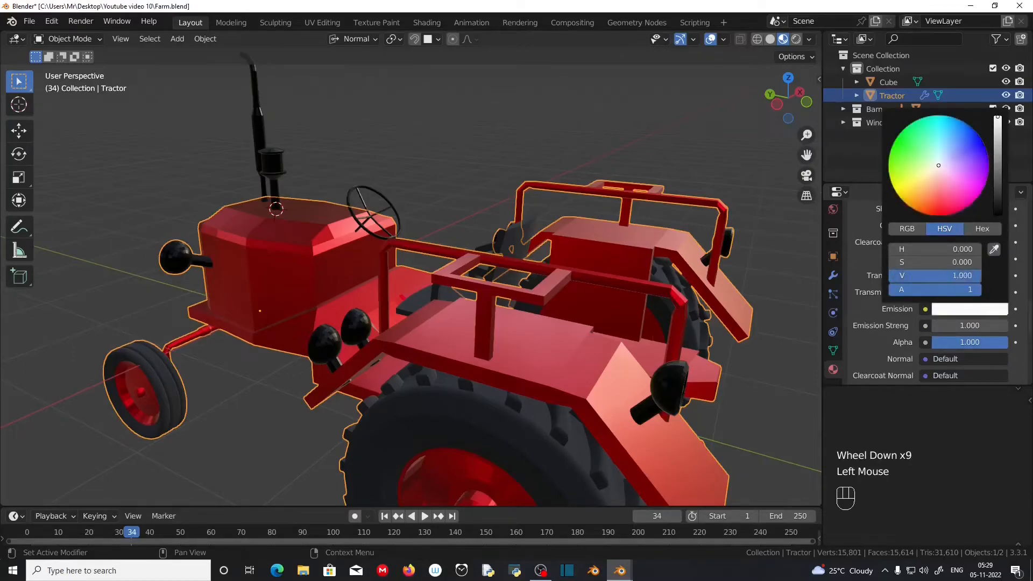
left_click_drag(963, 152, 943, 211)
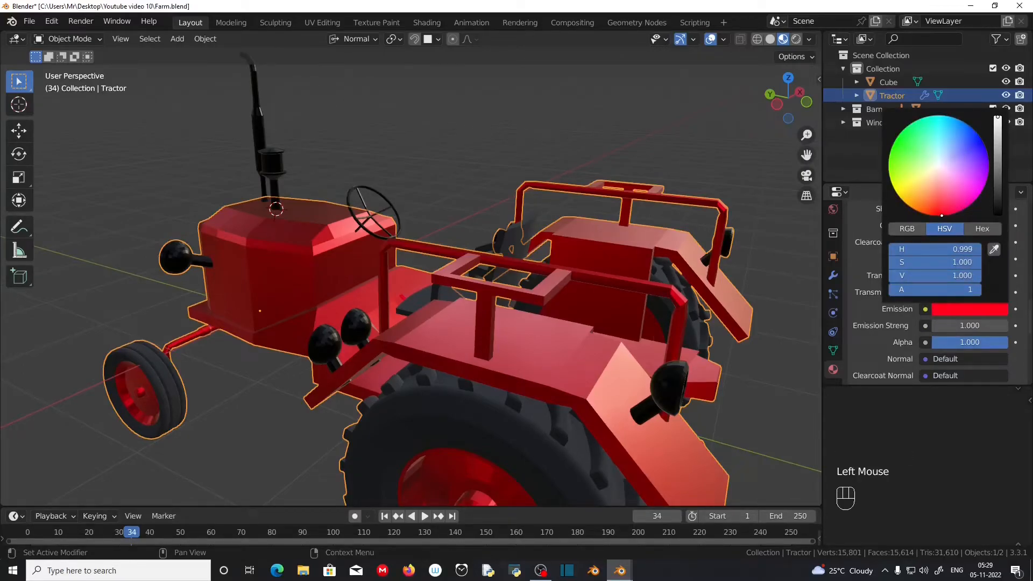
Step: Set the emission strength of the Red emission material to 5
left_click(955, 325)
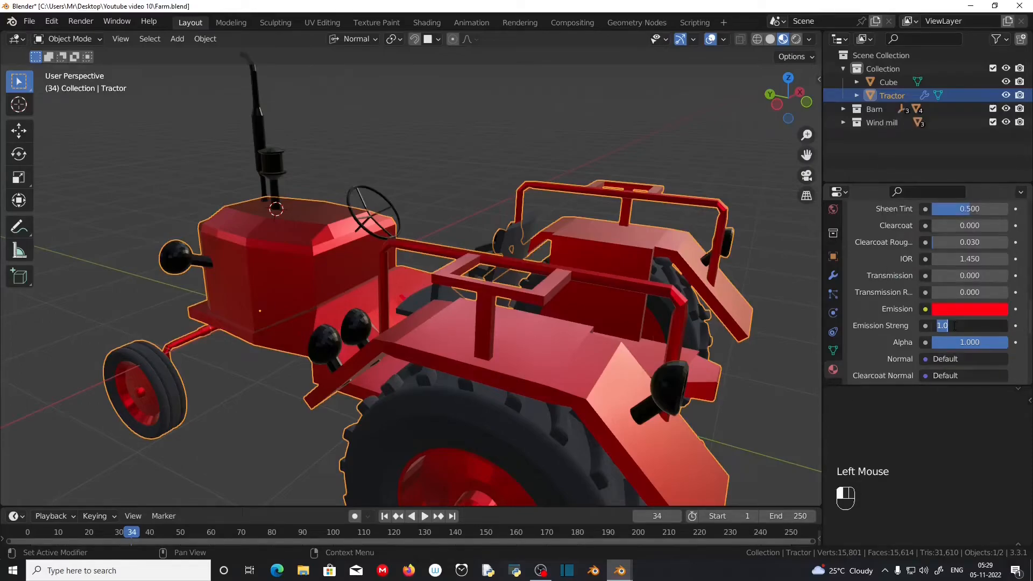
type("5")
key("Return")
Step: Add another material slot to the tractor with a new material named White emission
scroll(866, 313, "up", 14)
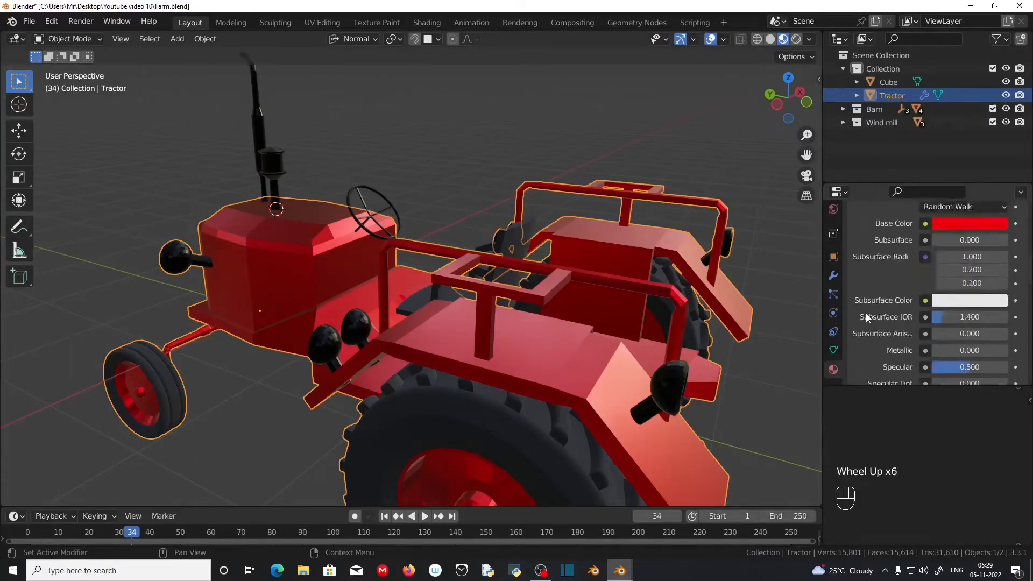
left_click(1022, 238)
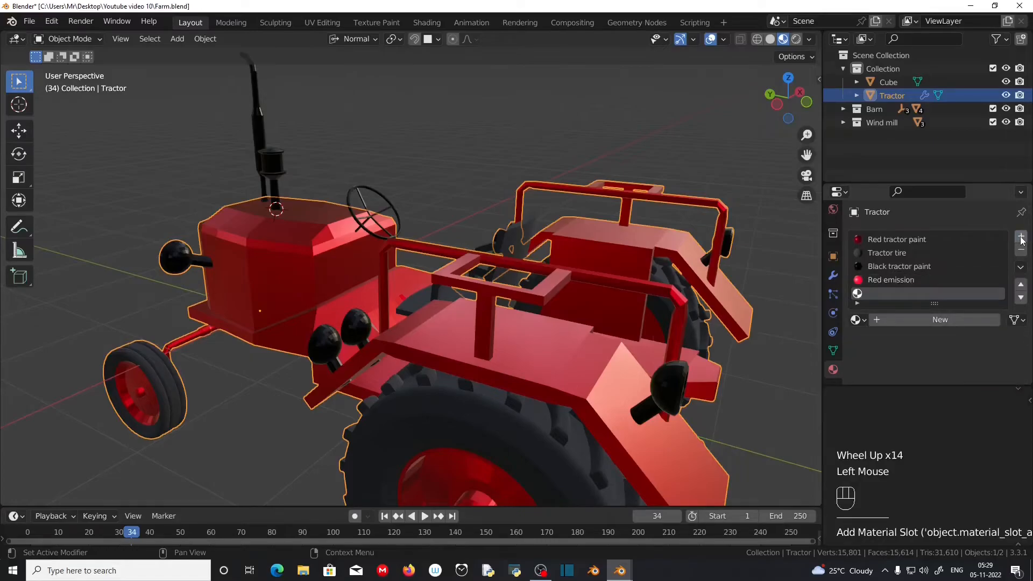
left_click(943, 318)
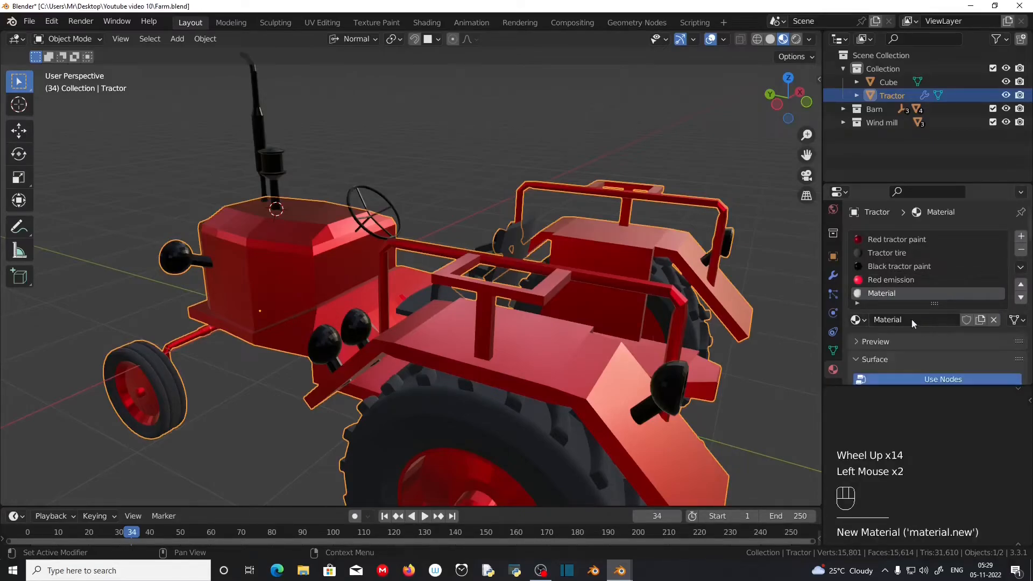
left_click(888, 321)
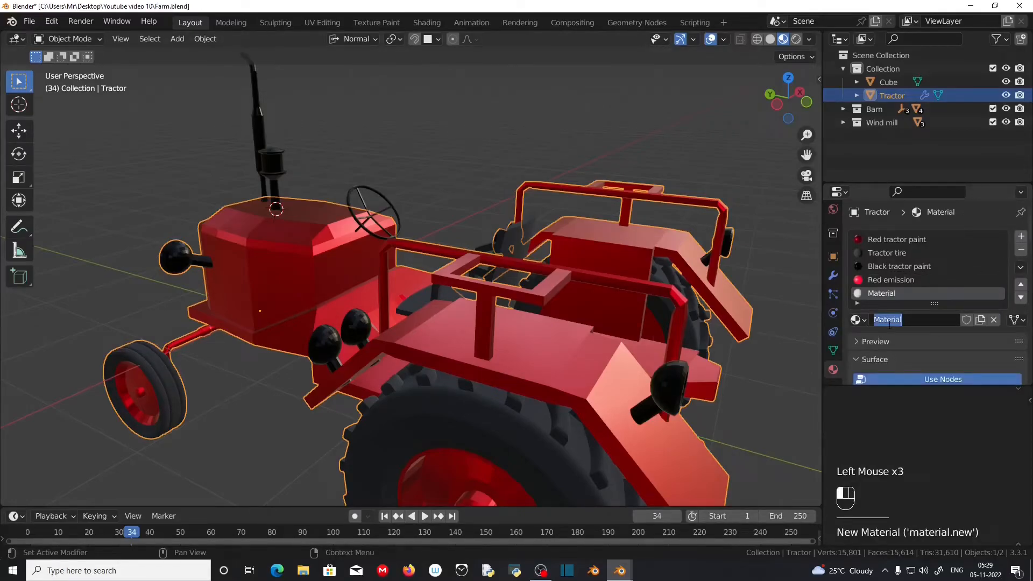
type("White")
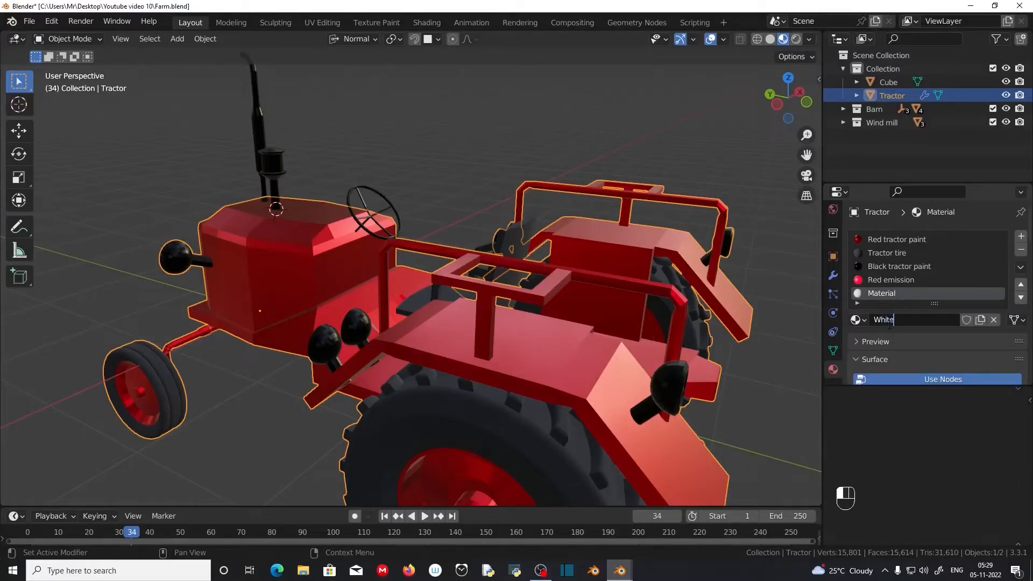
type(" emission")
key("Return")
Step: Give the White emission material a fully bright white emission color and an emission strength of 5
scroll(888, 325, "down", 5)
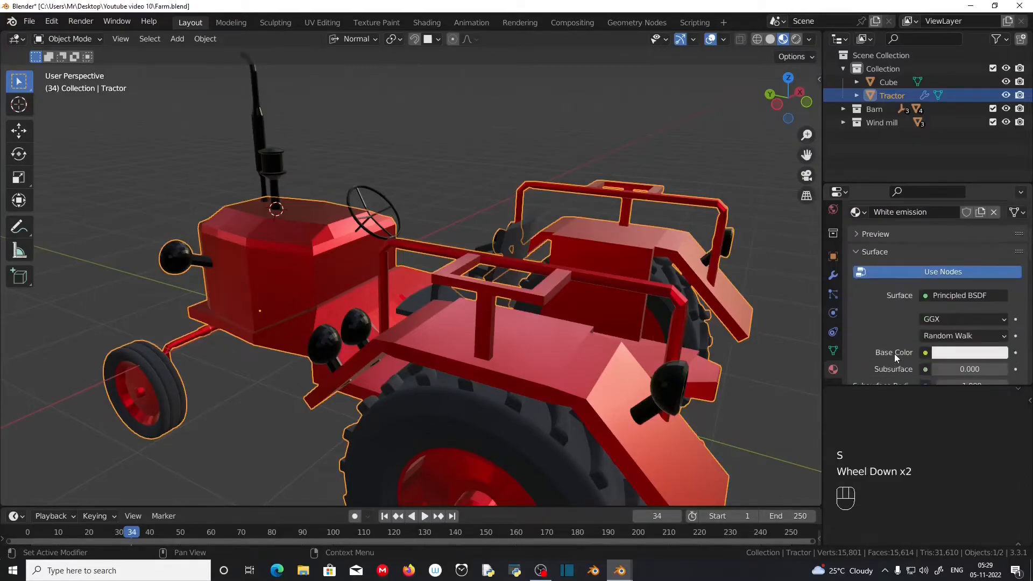
scroll(886, 324, "down", 6)
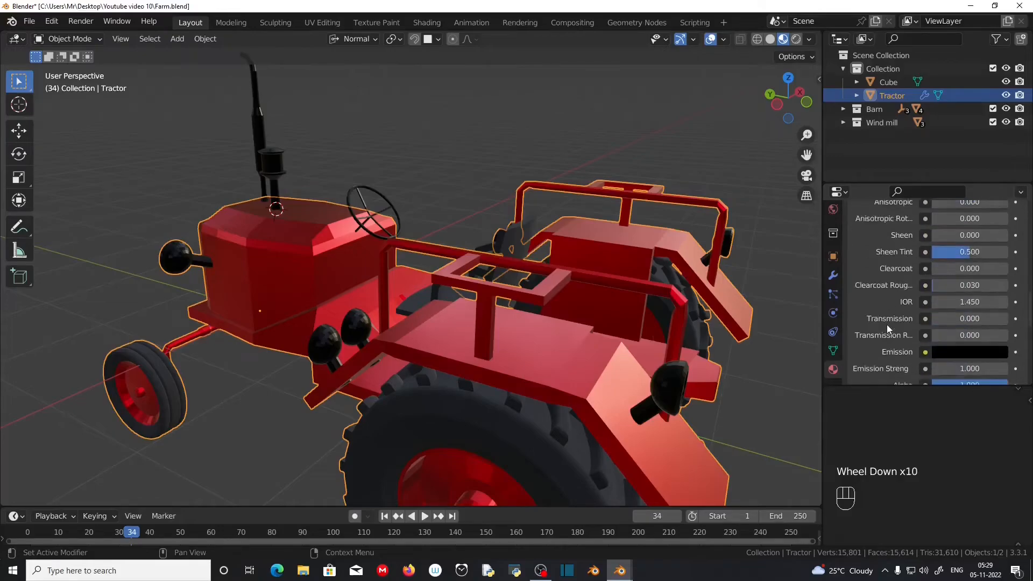
left_click(945, 307)
left_click_drag(998, 212, 998, 116)
double_click(957, 325)
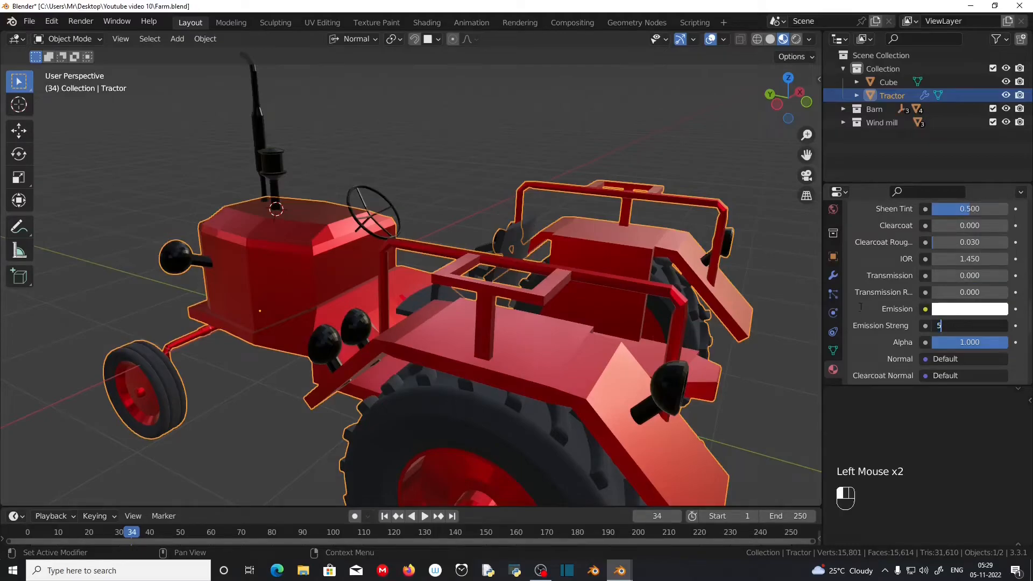
type("5")
key("Return")
Step: Add another material slot to the tractor with a new material named Yellow emission
scroll(877, 337, "up", 12)
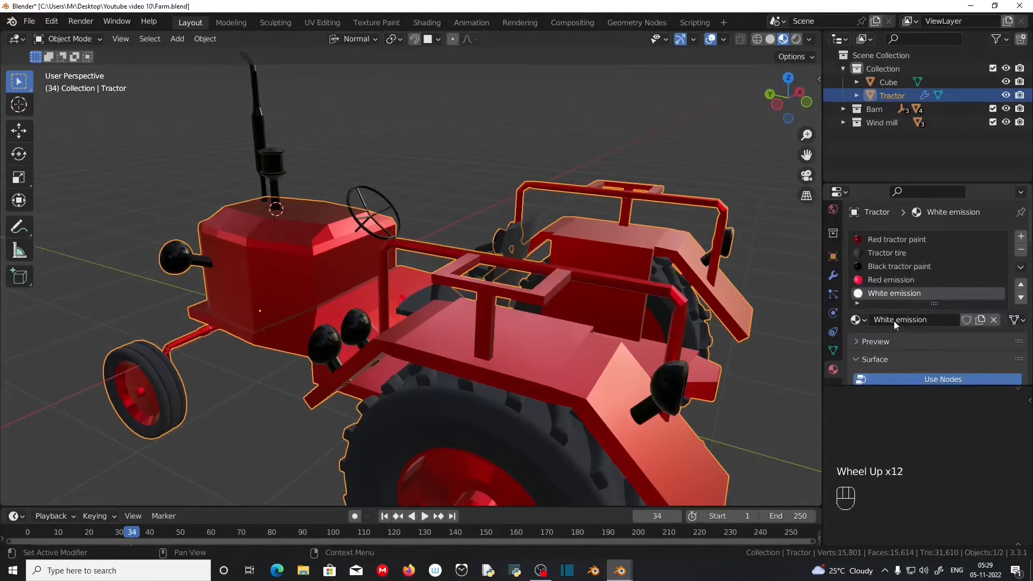
scroll(919, 292, "down", 1)
left_click(1021, 236)
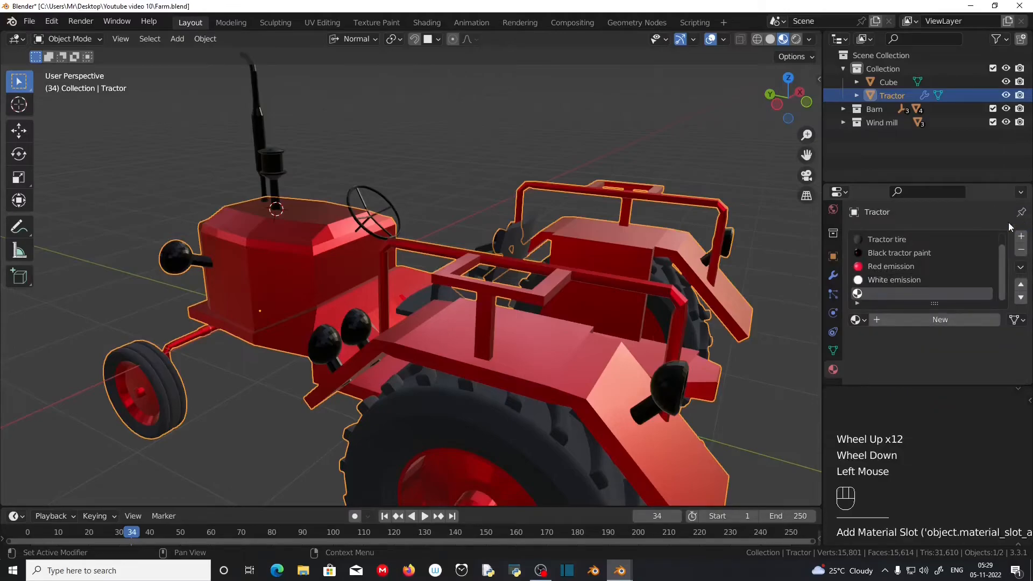
left_click(909, 292)
left_click(906, 318)
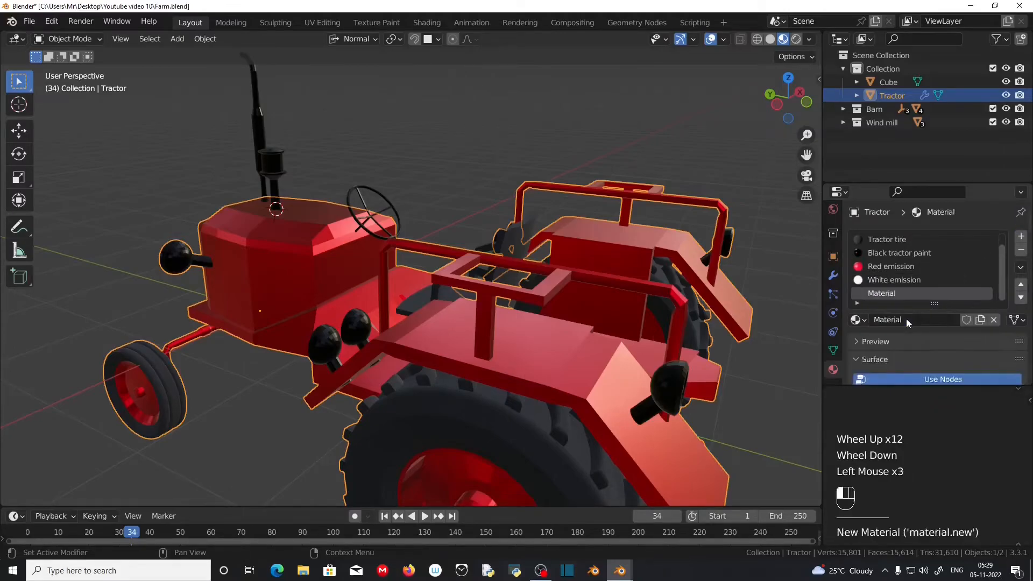
left_click(902, 322)
key("shift")
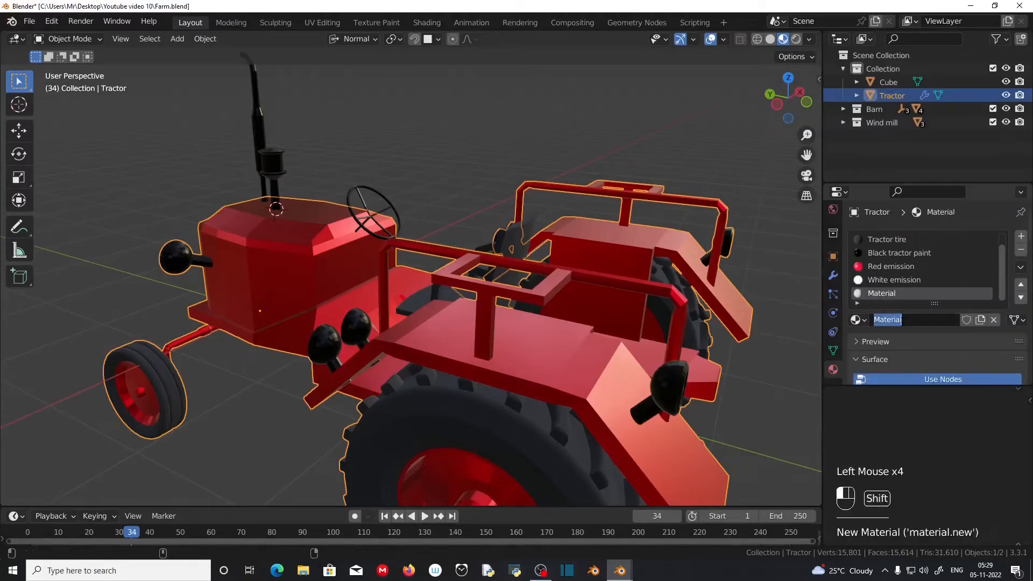
type("Yellow emis")
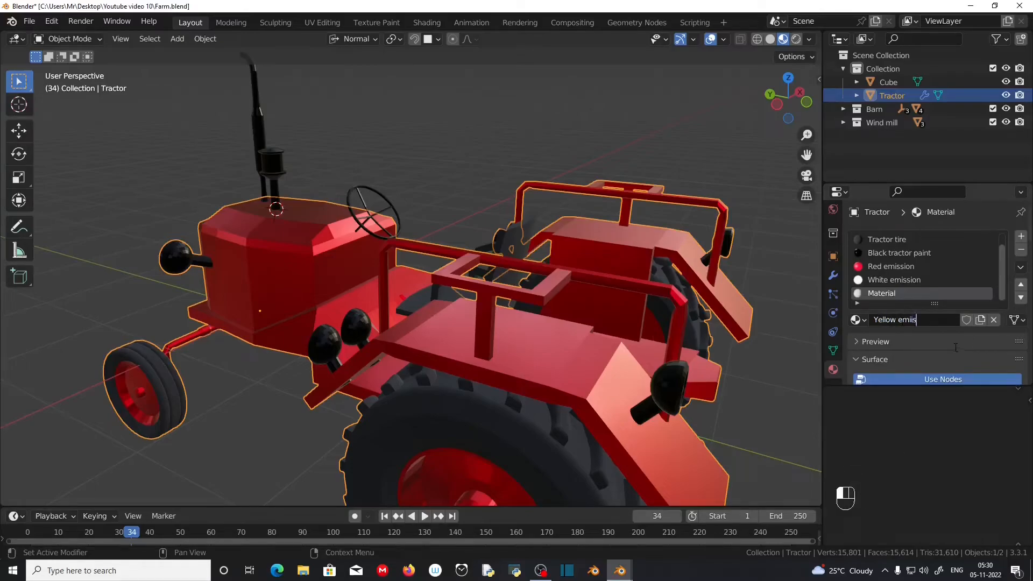
type("sion")
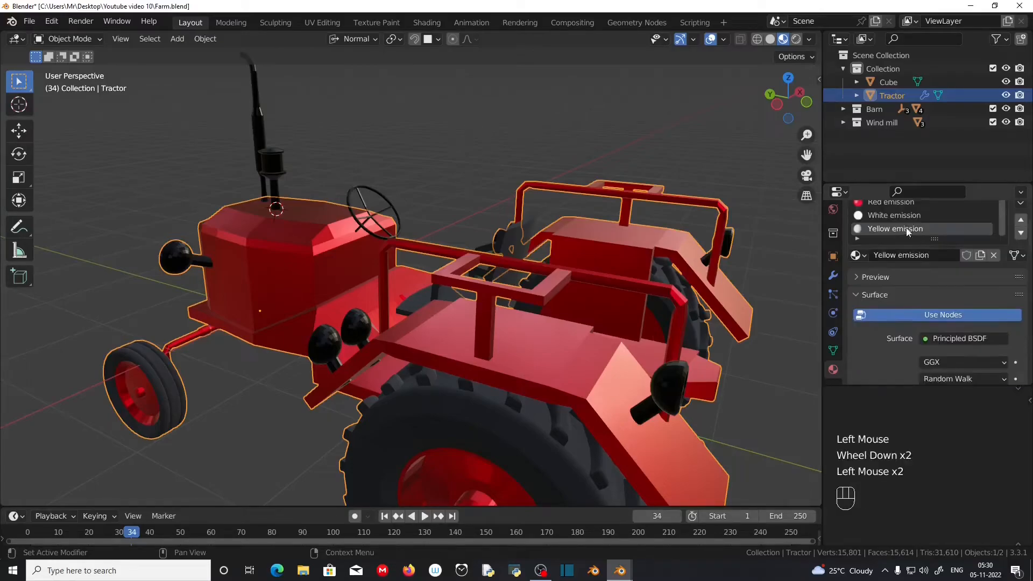
Step: Set the Yellow emission material's base color to golden yellow and its emission color to bright yellow
scroll(906, 321, "down", 3)
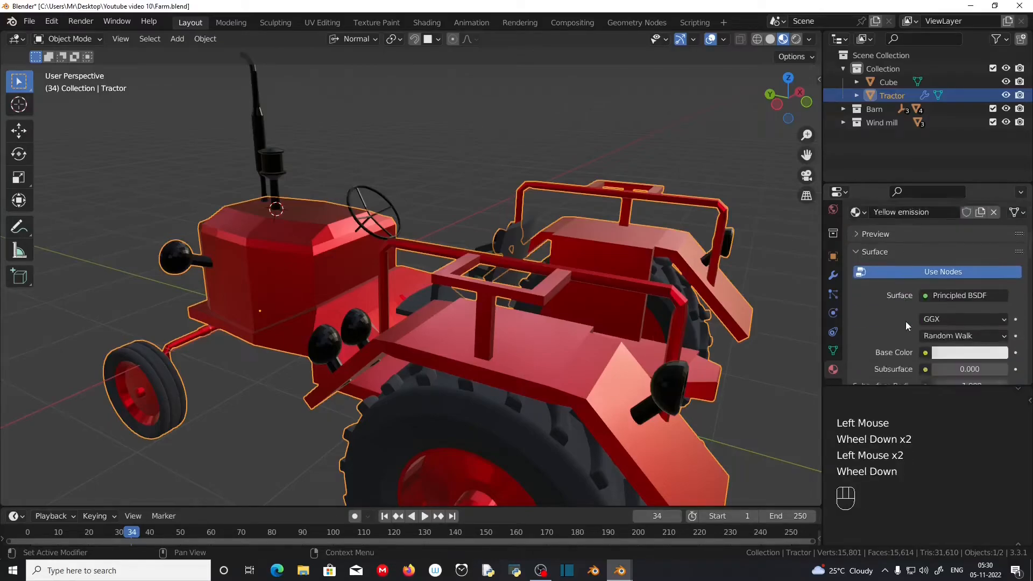
left_click(953, 311)
left_click_drag(942, 170, 901, 200)
scroll(866, 343, "down", 6)
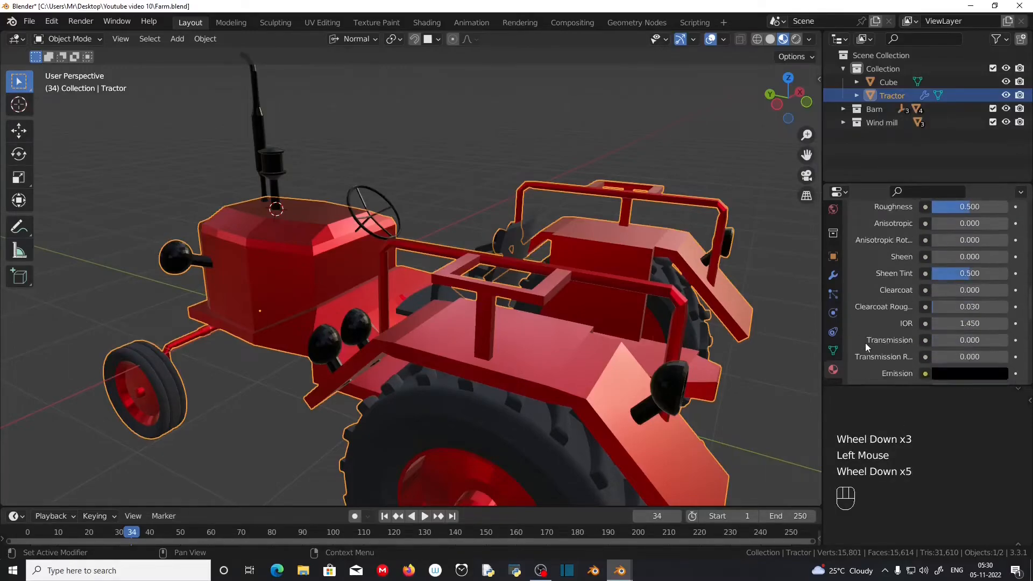
left_click(958, 331)
left_click_drag(997, 209, 997, 139)
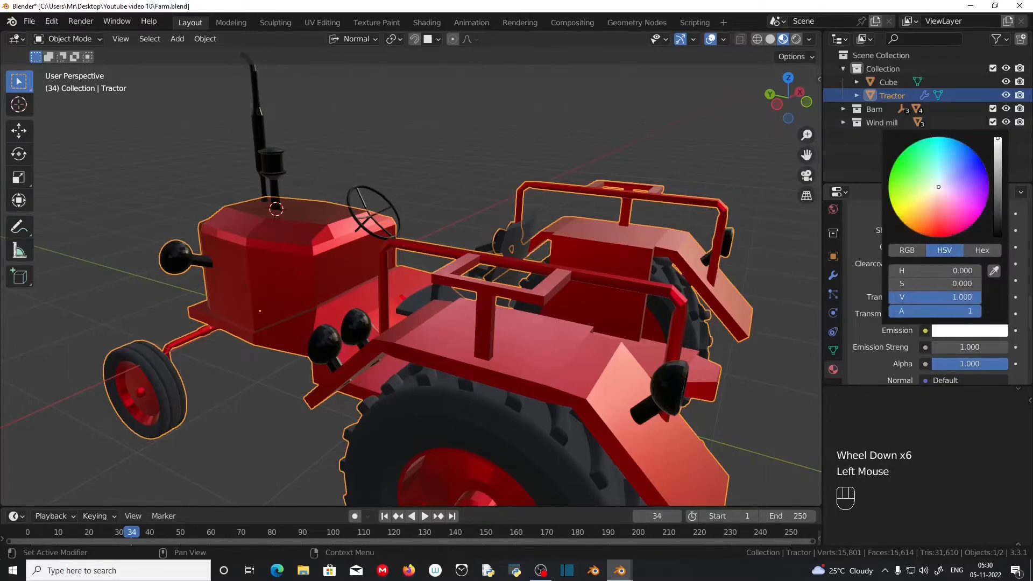
left_click_drag(947, 197, 940, 188)
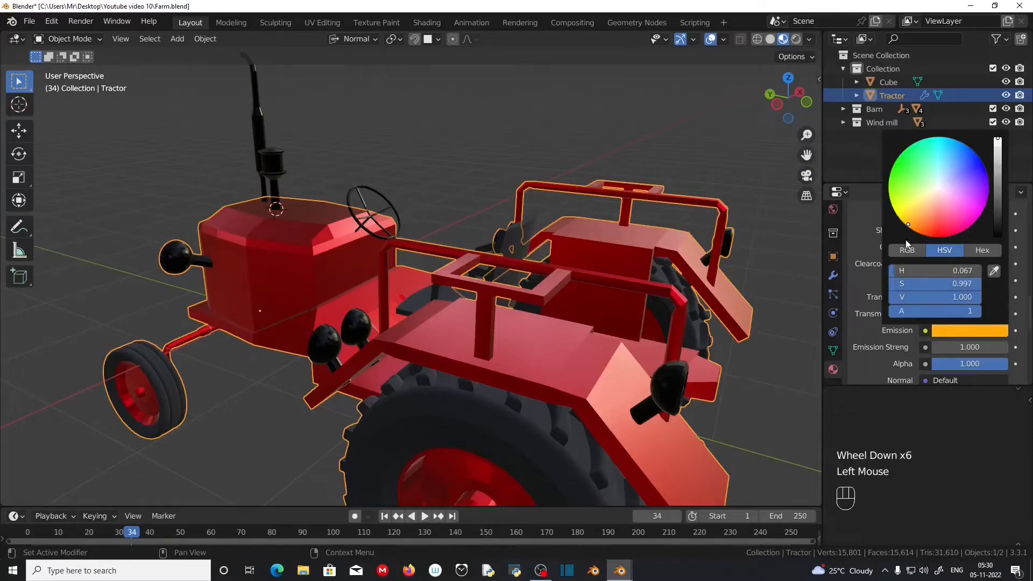
key("Return")
scroll(887, 330, "up", 10)
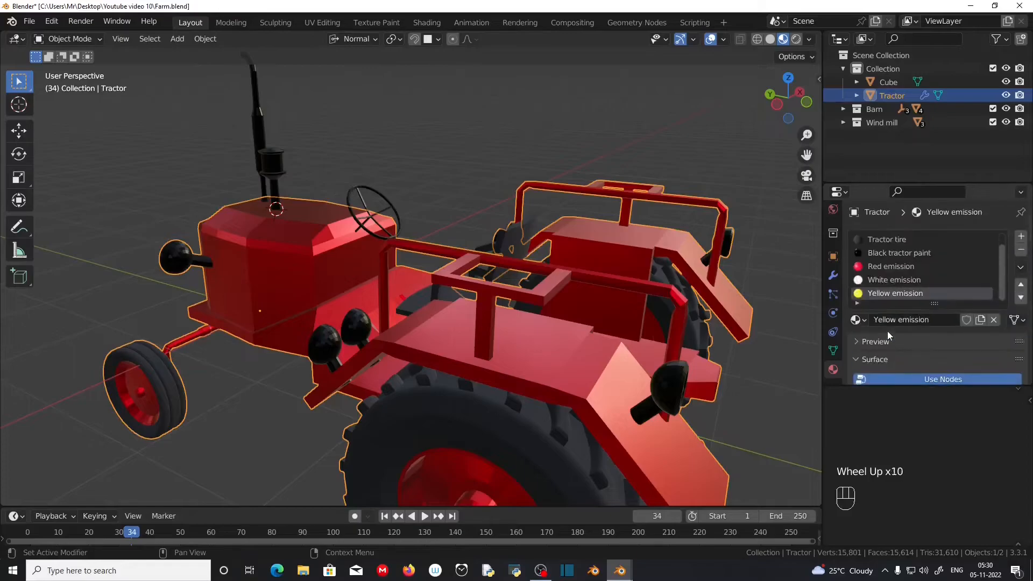
scroll(886, 331, "down", 4)
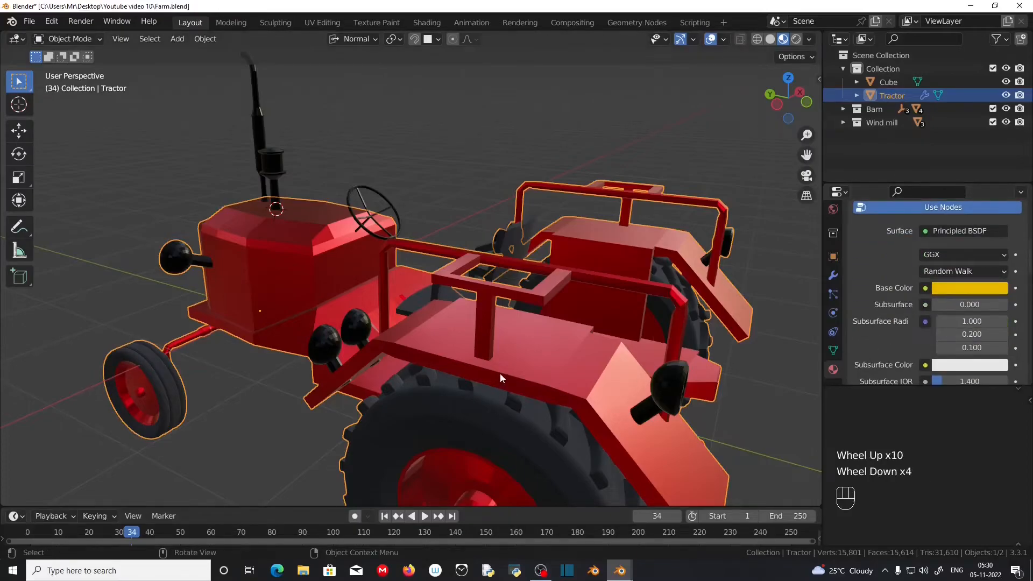
Step: Enter mesh editing on the tractor with face selection active
left_click(470, 372)
middle_click_drag(470, 373, 377, 365)
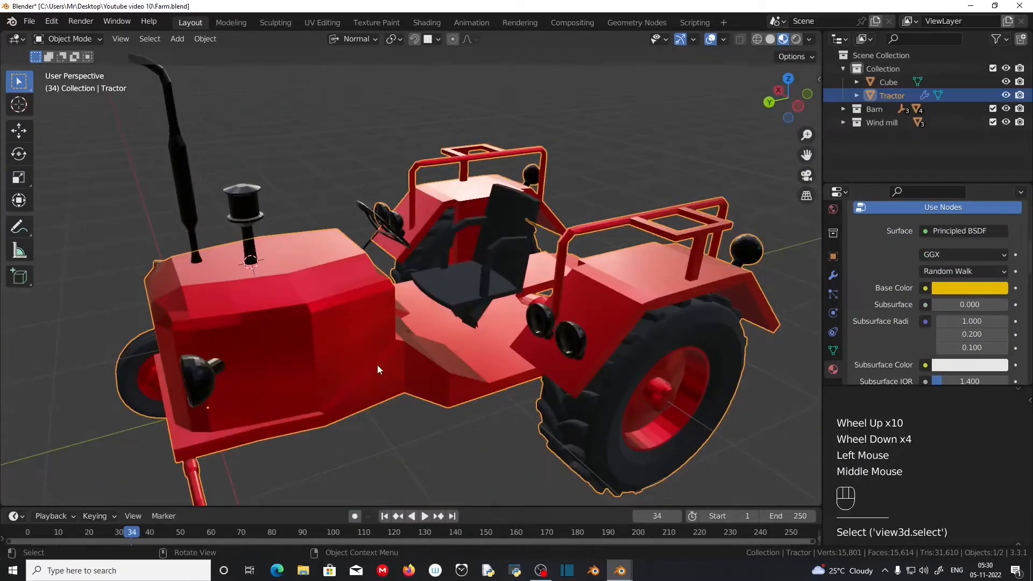
key("Tab")
scroll(260, 365, "up", 1)
middle_click_drag(260, 364, 189, 76)
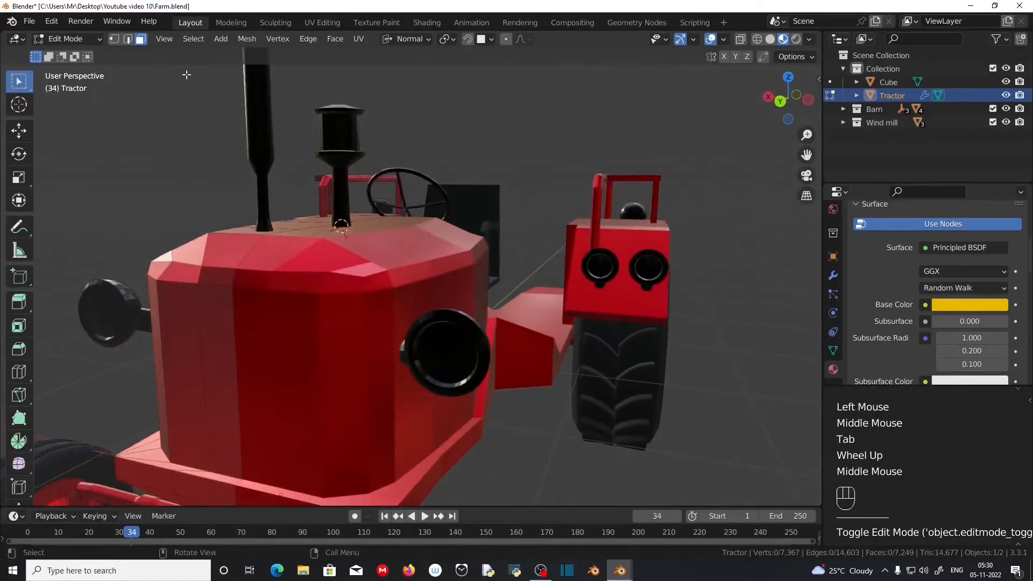
left_click(140, 39)
Step: Select all lens faces of the front headlight beside the hood, assign Yellow emission to them and clear the selection
scroll(415, 340, "up", 1)
middle_click_drag(415, 341, 466, 352)
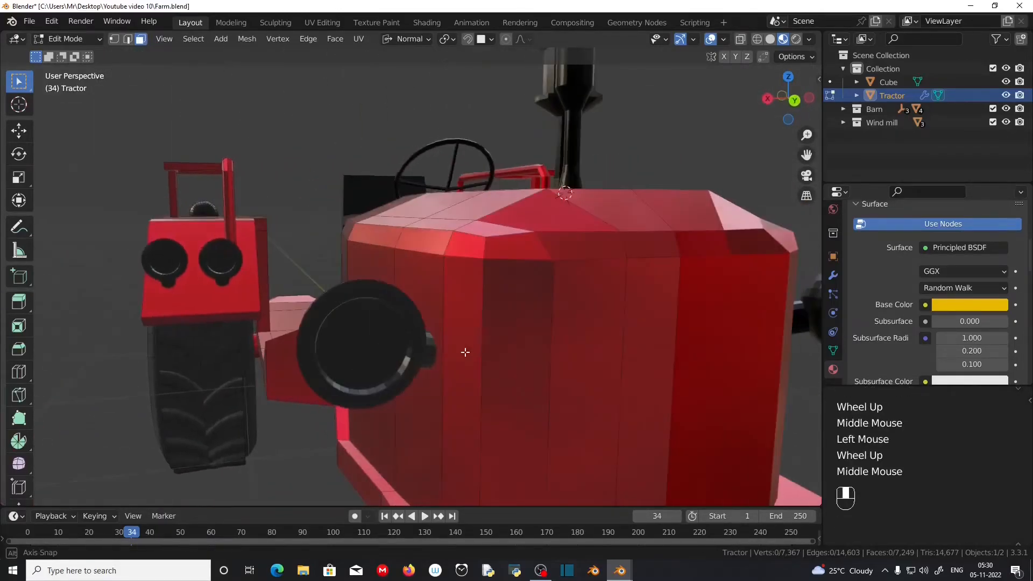
left_click(376, 345)
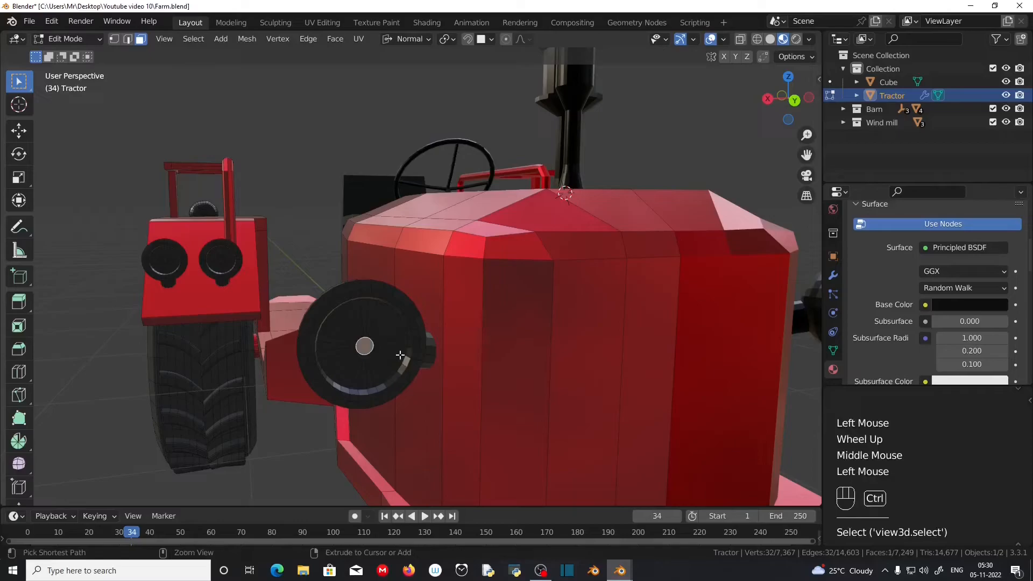
key("ctrl+KP_Add")
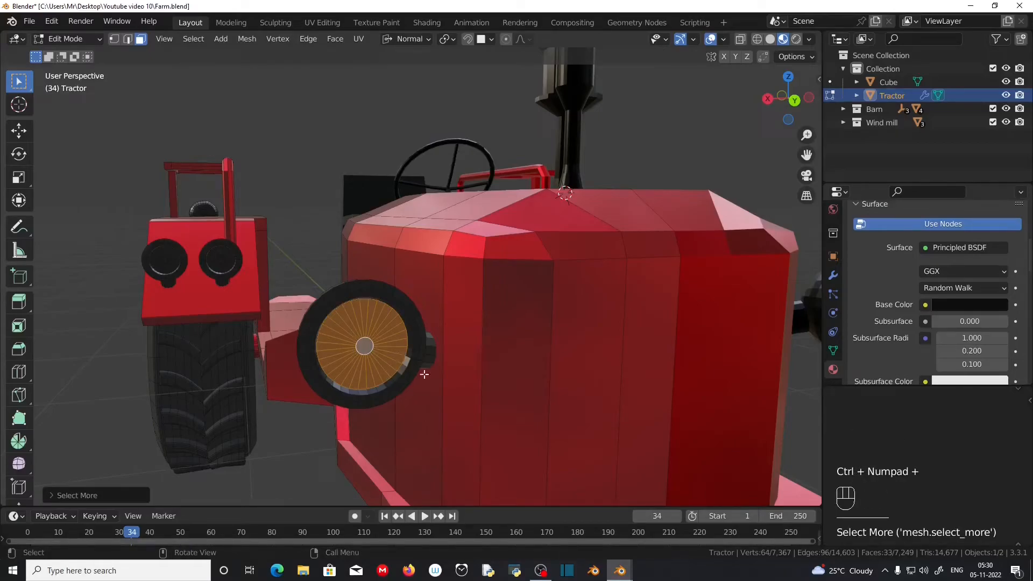
scroll(904, 290, "up", 4)
left_click(896, 275)
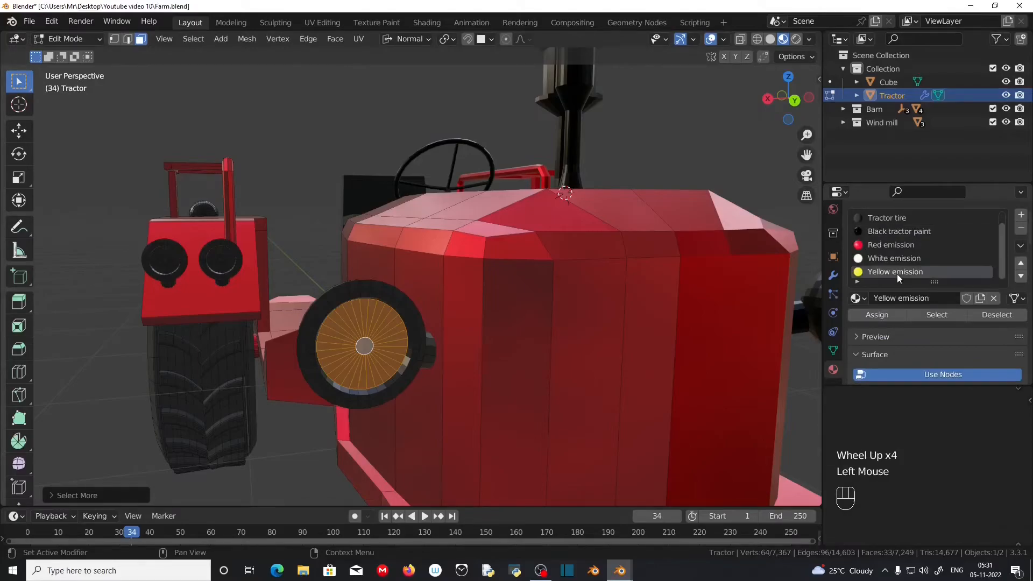
left_click(886, 314)
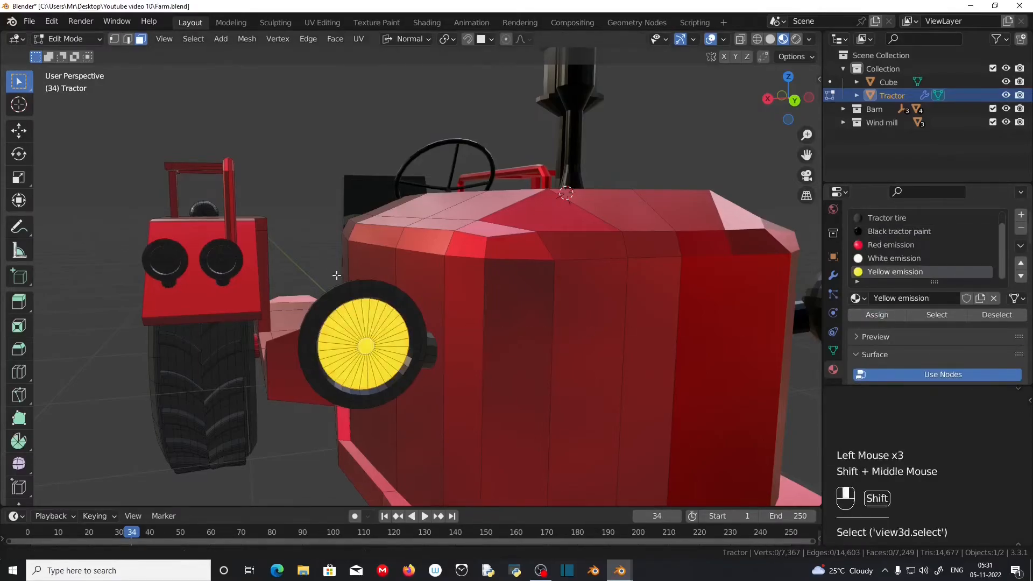
left_click(314, 288)
Step: Select all lens faces of the rear-facing lamp on the rear fender and assign Red emission to them
middle_click_drag(313, 289, 473, 281, "shift")
scroll(381, 282, "up", 3)
middle_click_drag(320, 259, 510, 270)
scroll(510, 270, "down", 2)
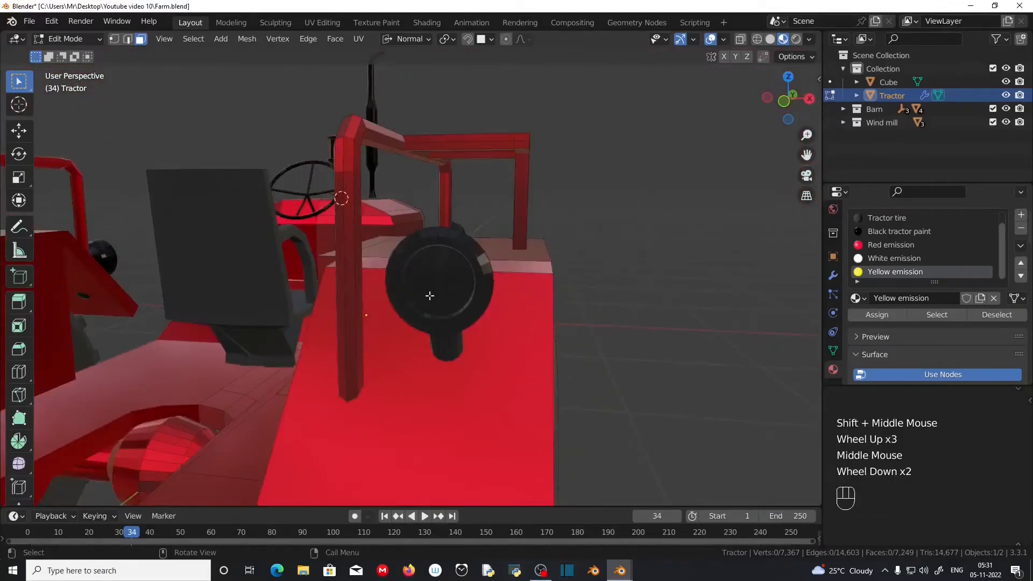
left_click(436, 285)
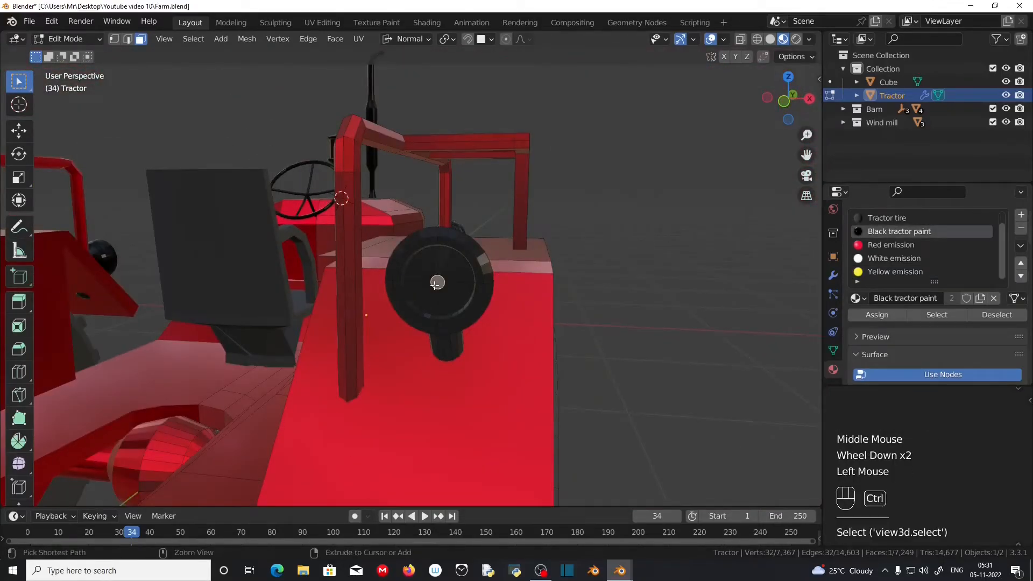
key("ctrl+KP_Add")
key("ctrl+KP_Add")
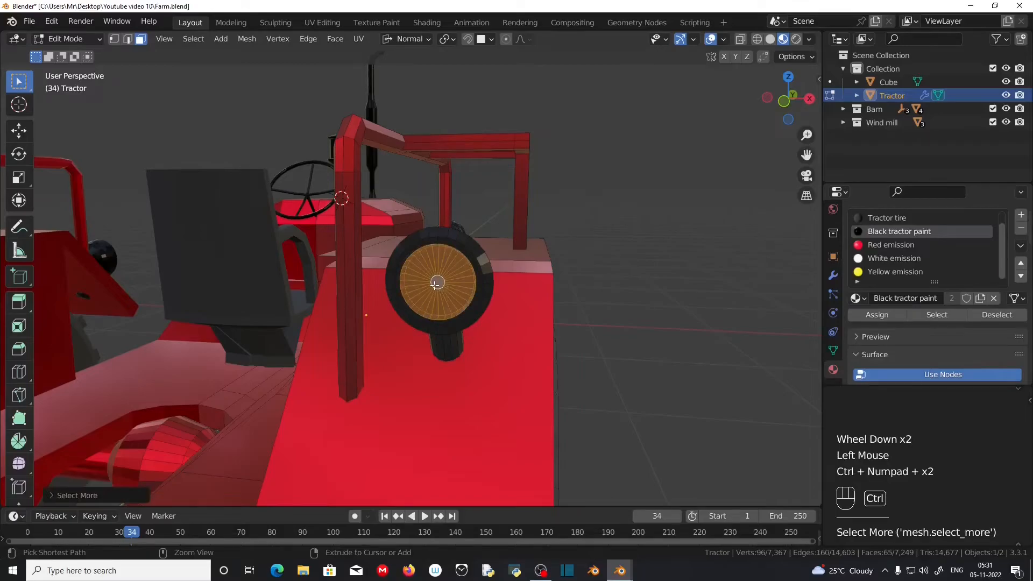
key("ctrl+KP_Subtract")
scroll(436, 285, "up", 1)
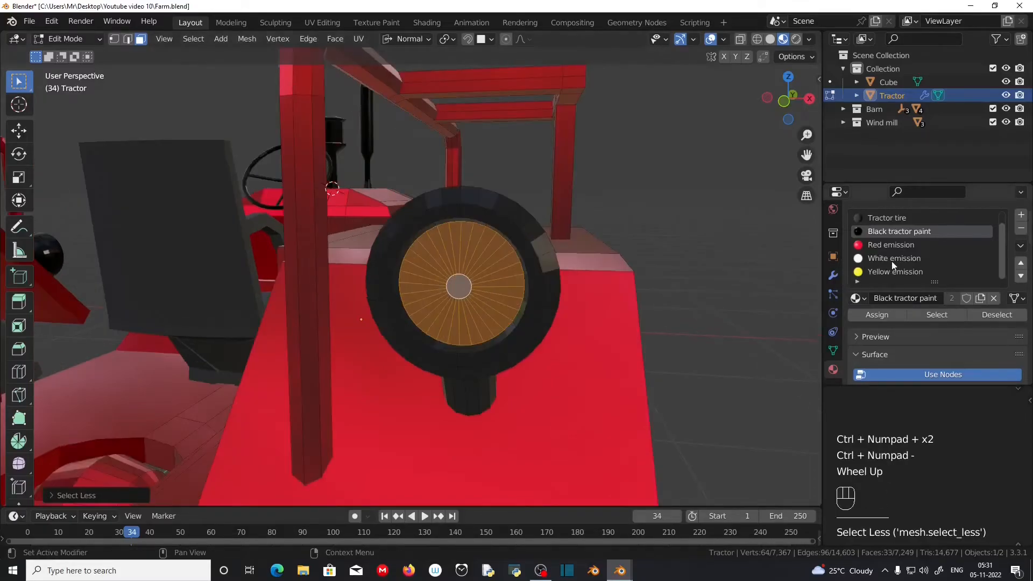
left_click(897, 245)
left_click(884, 317)
Step: Select the rectangular plate face at the rear of the tractor body and assign White emission to it
scroll(618, 299, "down", 1)
middle_click_drag(635, 290, 416, 395)
scroll(583, 335, "down", 1)
left_click(355, 405)
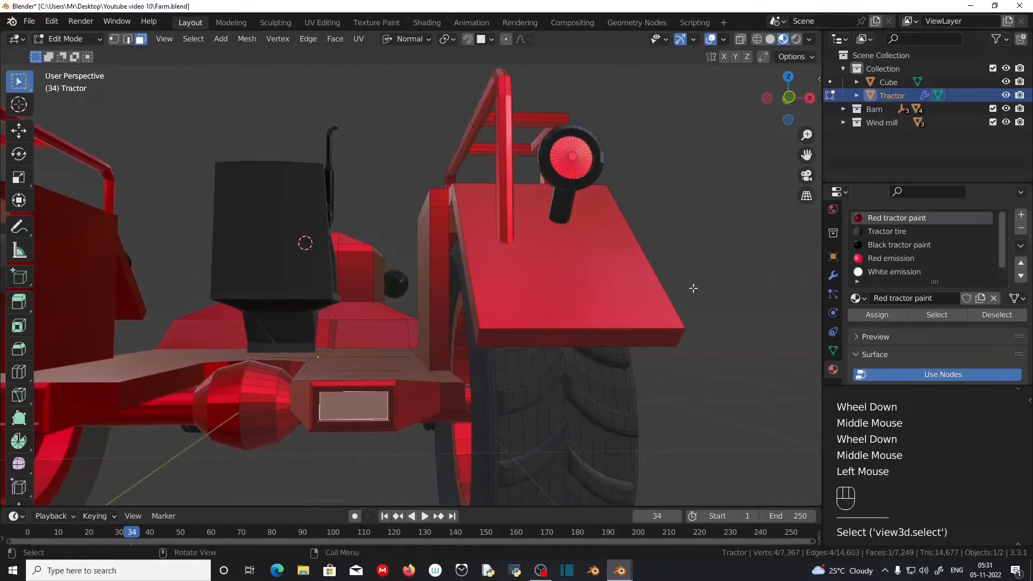
left_click(892, 272)
left_click(885, 314)
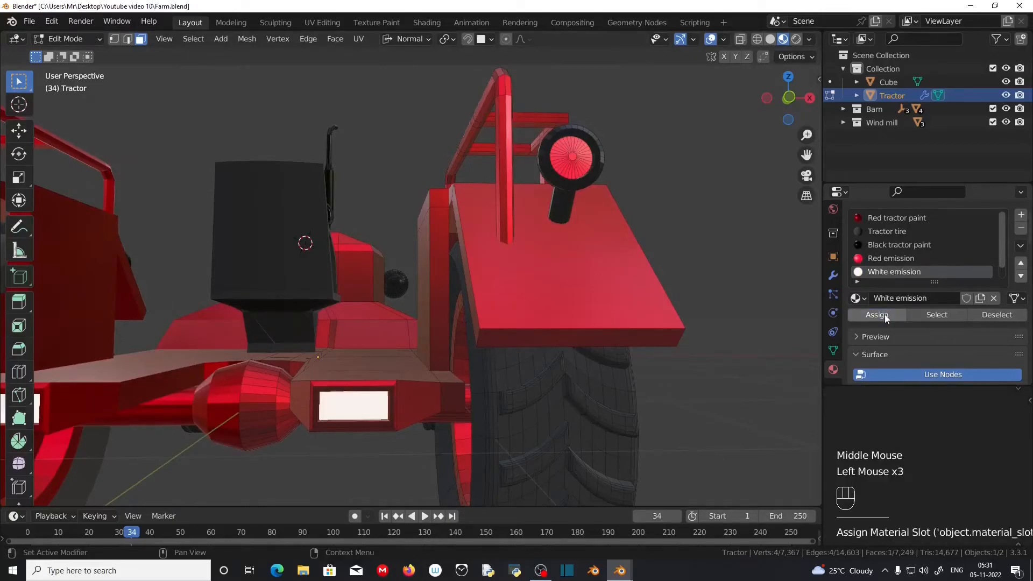
Step: Select all lens faces of the inner front lamp on the rear fender and assign Red emission to them
scroll(623, 302, "down", 2)
middle_click_drag(646, 302, 341, 262)
scroll(389, 294, "up", 3)
scroll(339, 261, "up", 1)
left_click(335, 259)
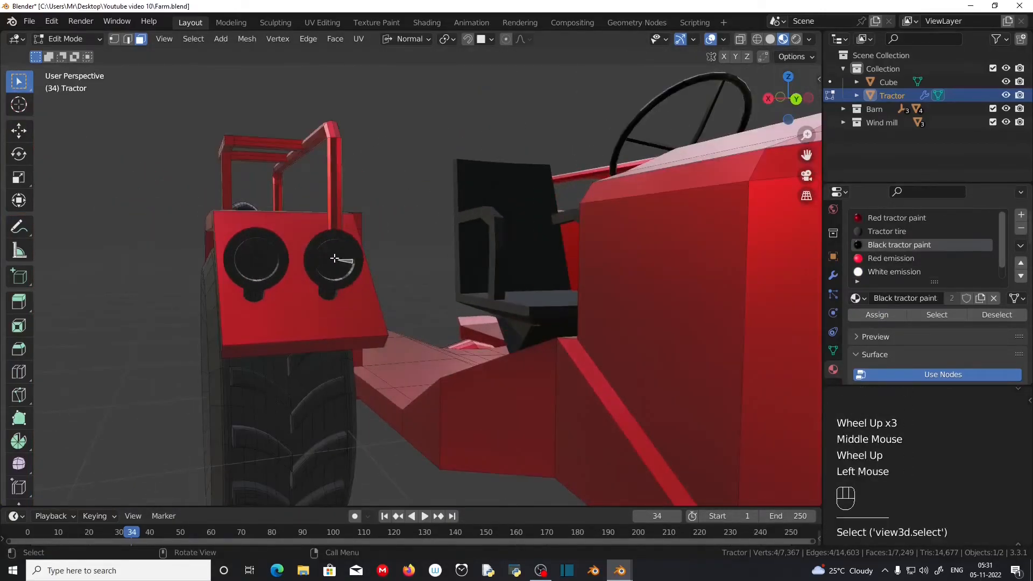
left_click(335, 262)
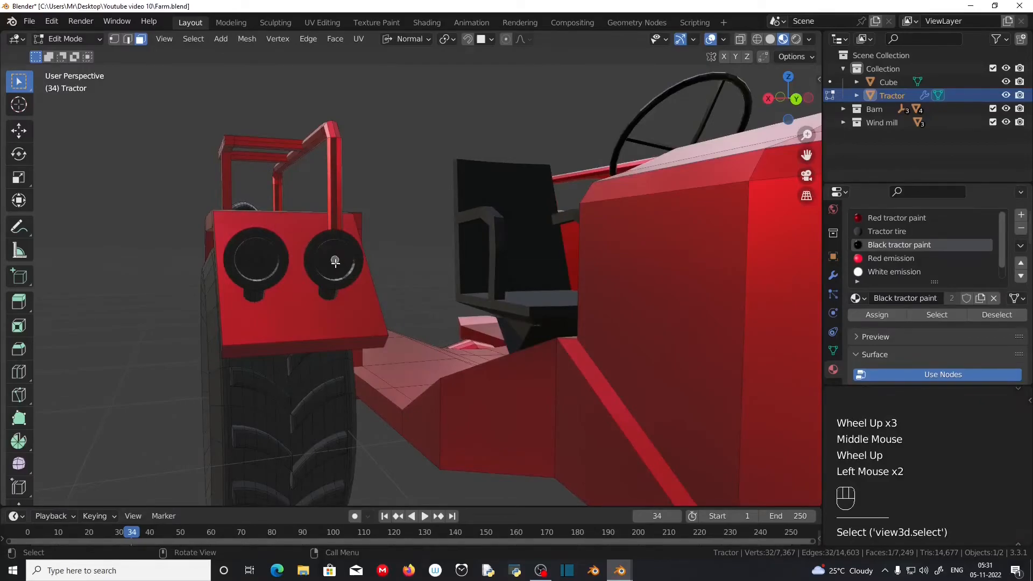
scroll(363, 244, "up", 2)
key("ctrl+KP_Add")
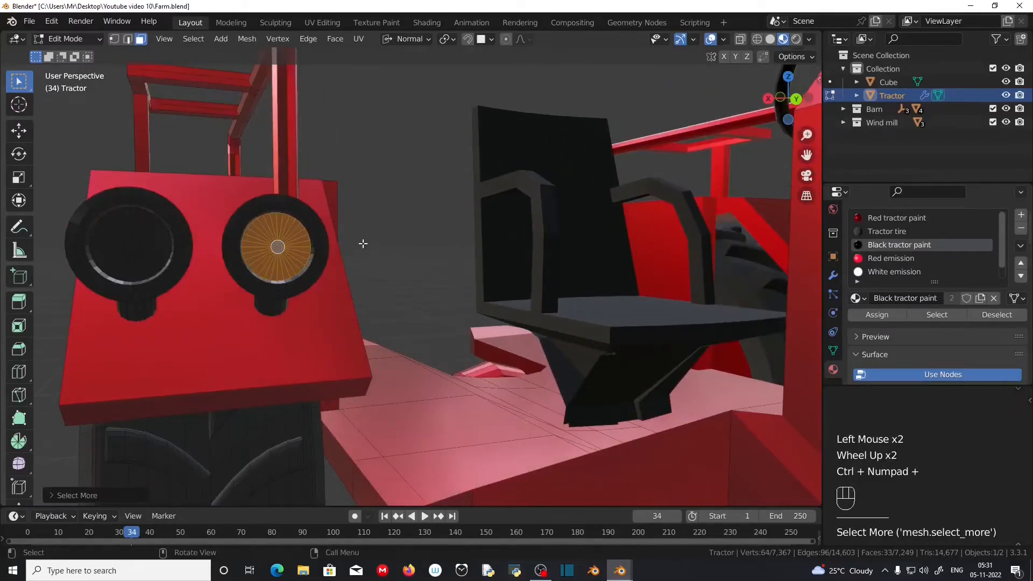
scroll(875, 248, "down", 2)
left_click(880, 244)
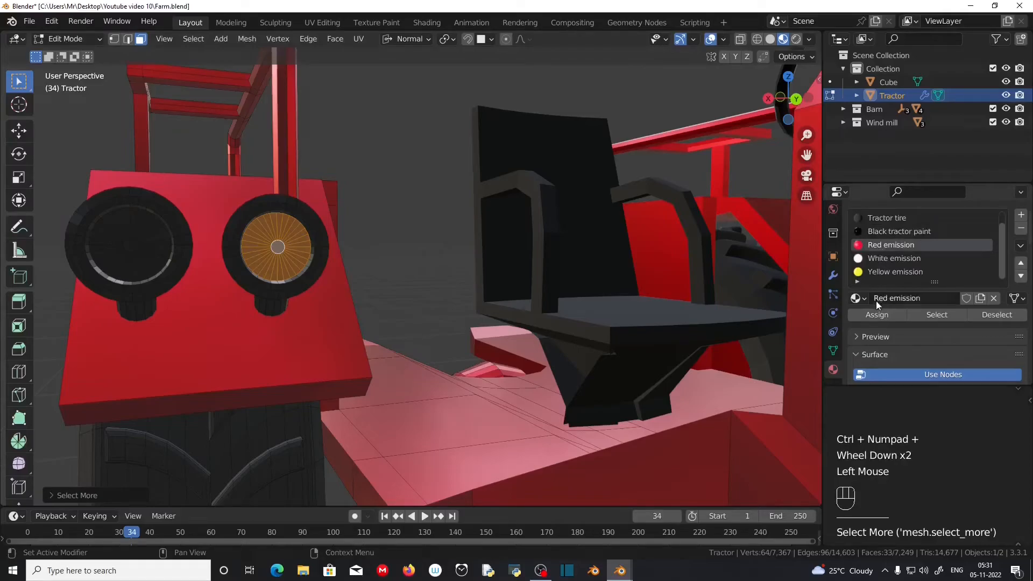
left_click(876, 314)
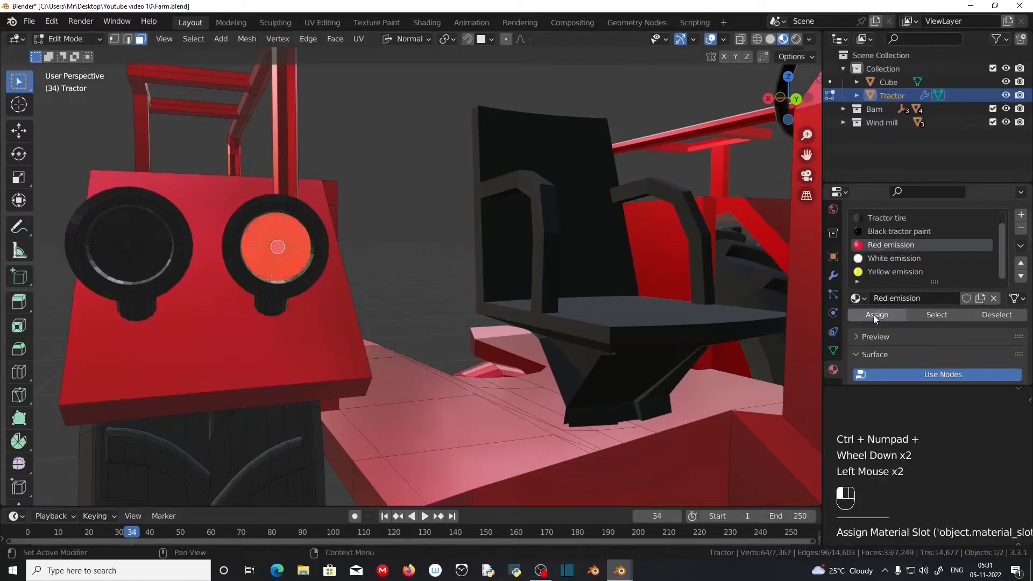
Step: Assign Yellow emission to all lens faces of the outer front lamp on the rear fender and clear the selection
left_click(129, 245)
key("ctrl")
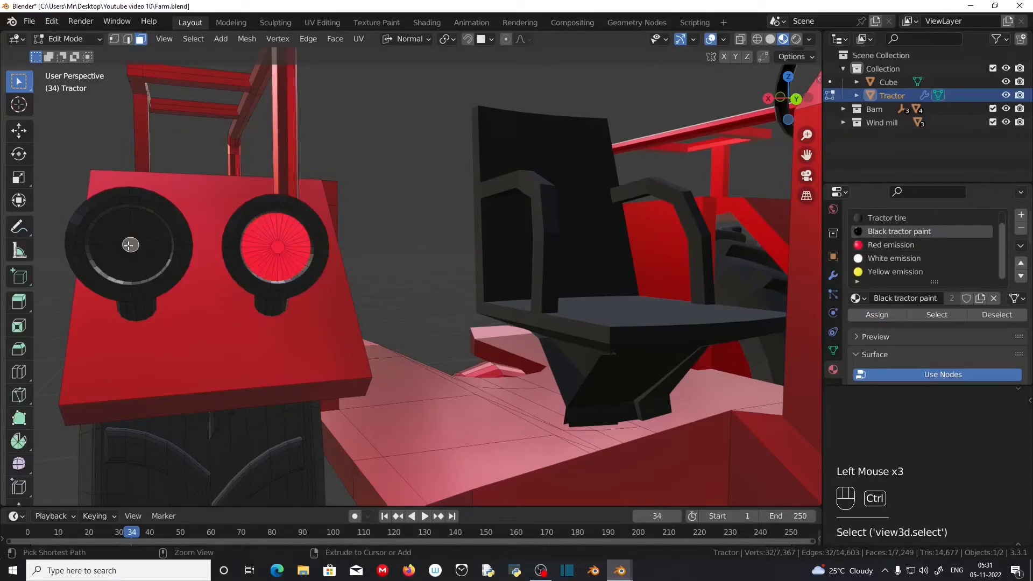
key("ctrl+KP_Add")
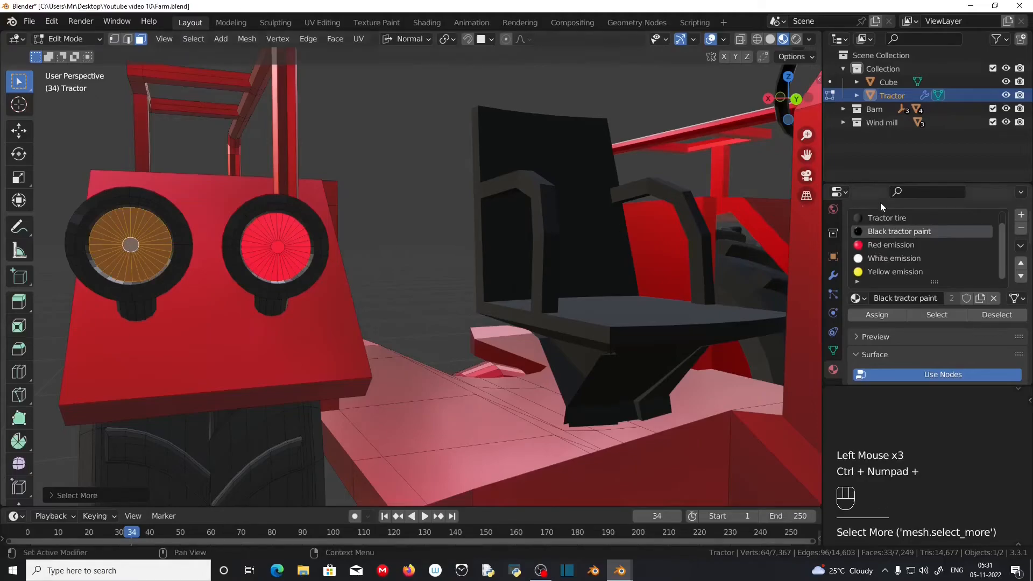
left_click(893, 271)
left_click(875, 315)
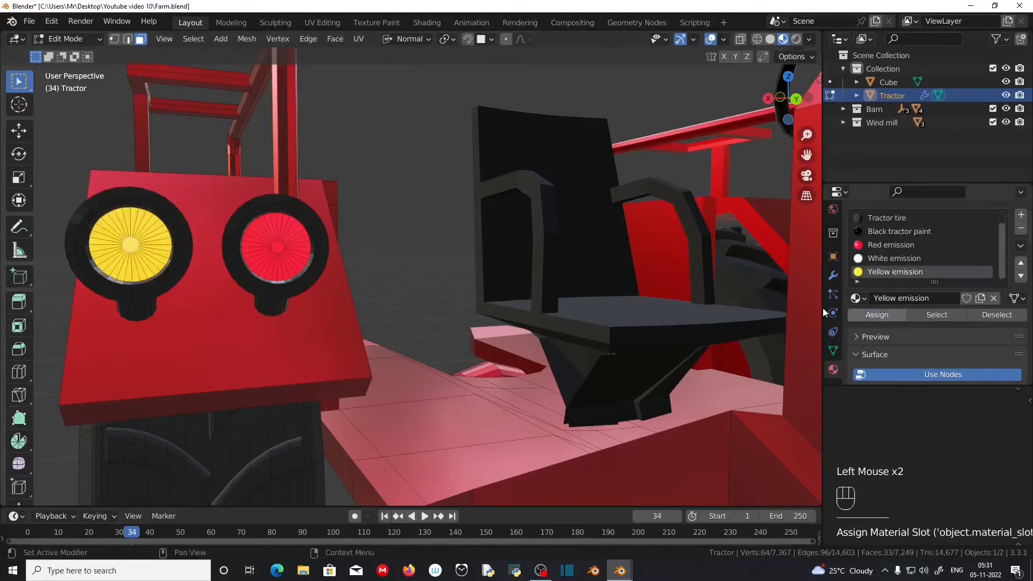
left_click(371, 200)
Step: Switch mesh editing to the Cube object and select the face loop around the wide cylinder on the hood's short stack
scroll(371, 200, "down", 3)
middle_click_drag(376, 215, 336, 230)
scroll(408, 269, "up", 2)
scroll(336, 230, "down", 2)
scroll(336, 230, "up", 1)
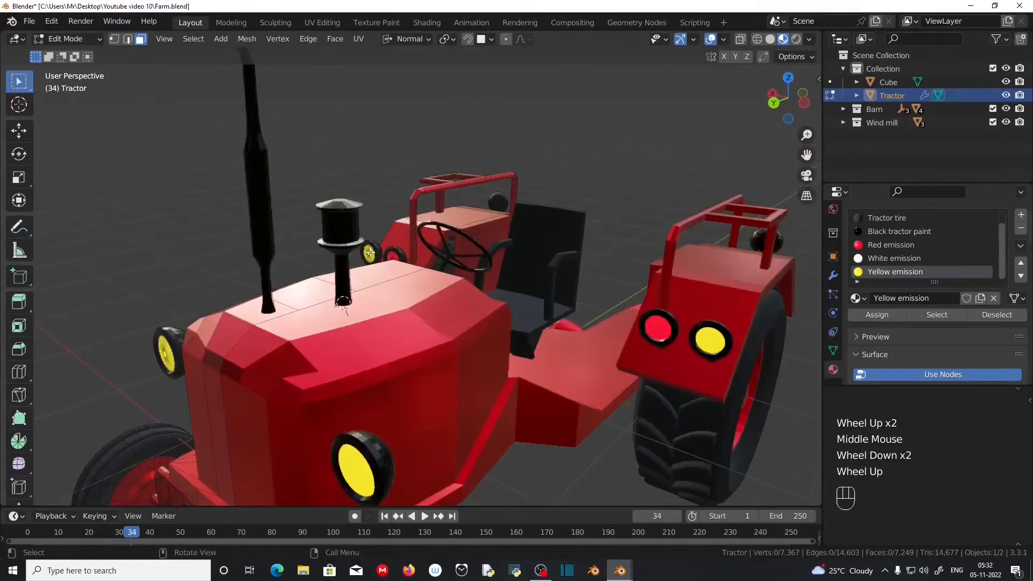
scroll(343, 236, "up", 2)
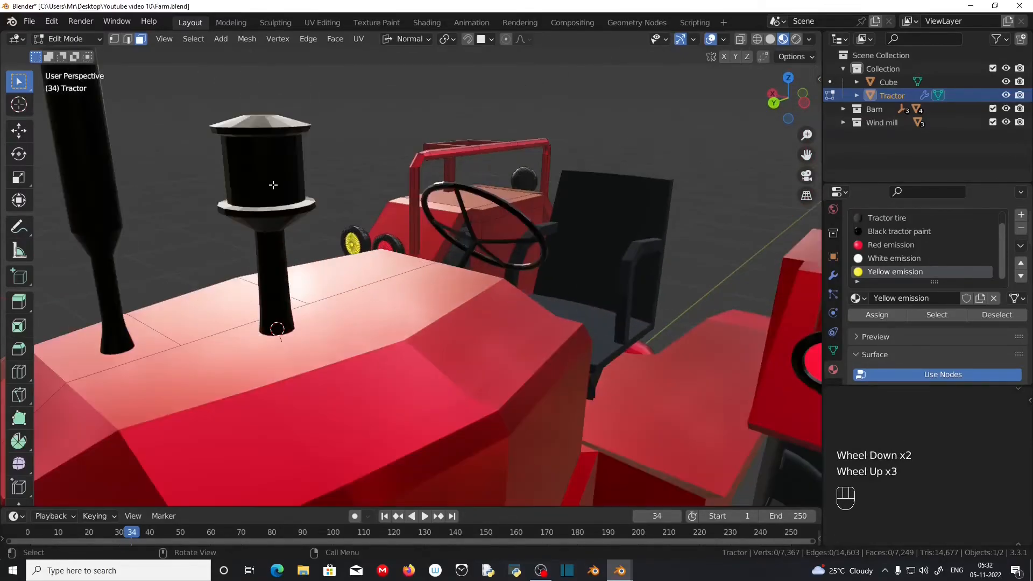
key("Tab")
left_click(267, 171)
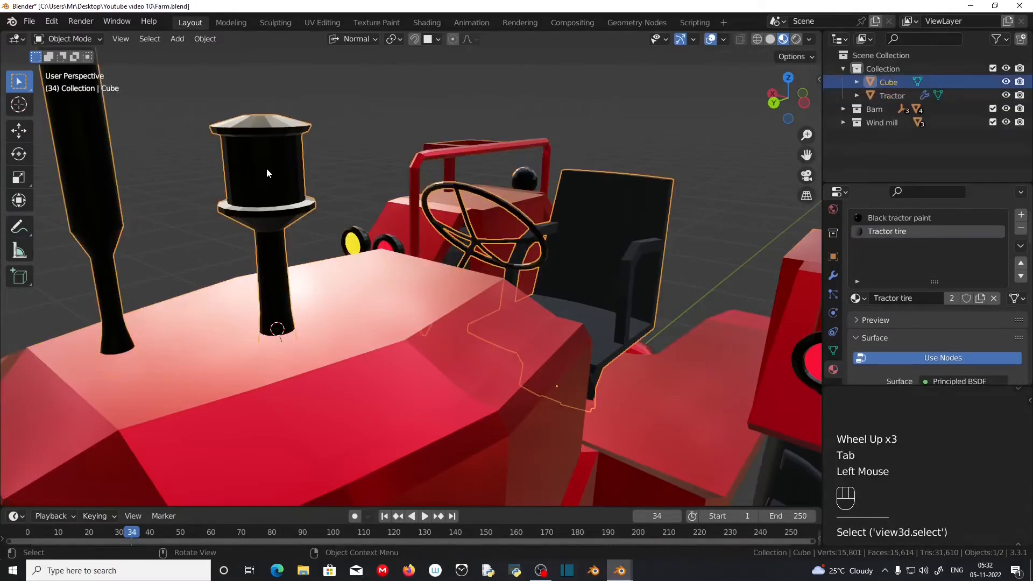
key("Tab")
scroll(266, 169, "up", 1)
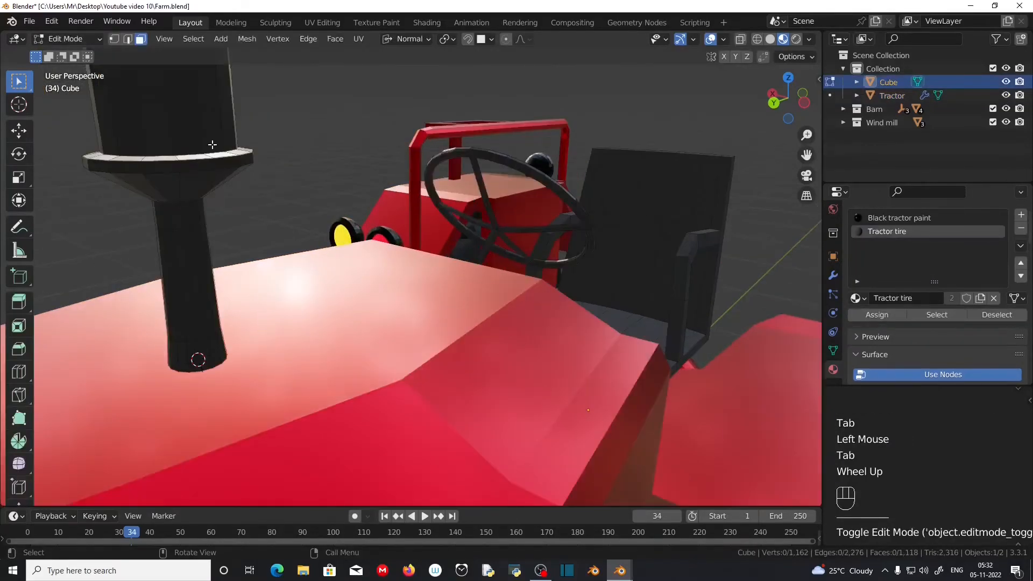
middle_click_drag(255, 164, 294, 196, "shift")
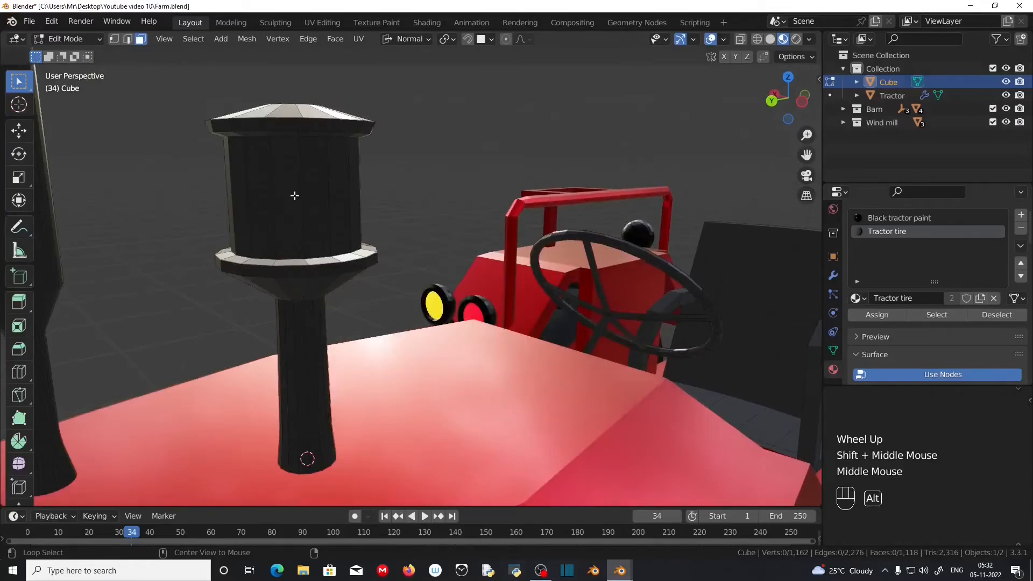
left_click(301, 192, "alt")
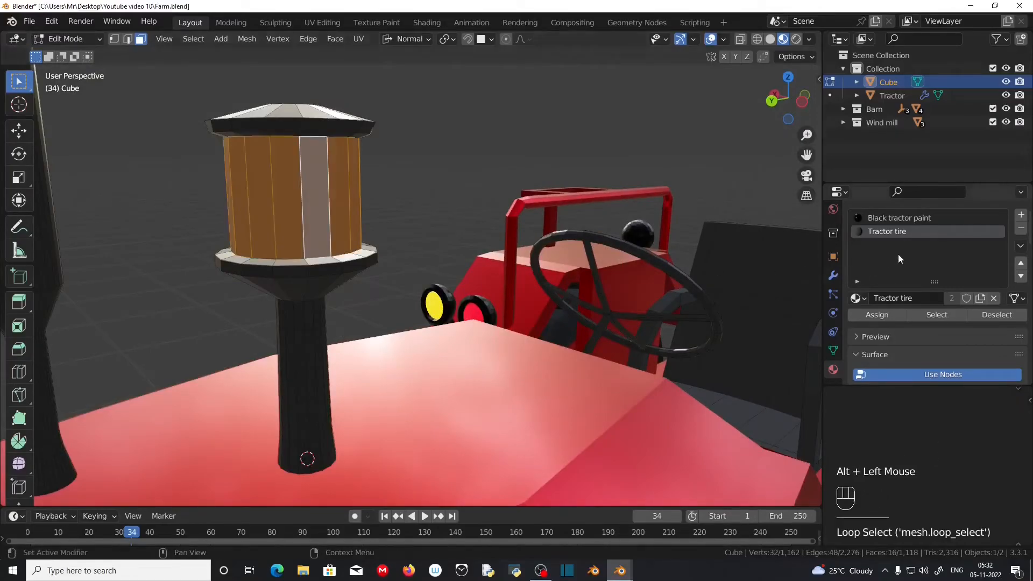
Step: Add a material slot with the existing Yellow emission material to the Cube object and assign it to the selected cylinder faces
left_click(1022, 215)
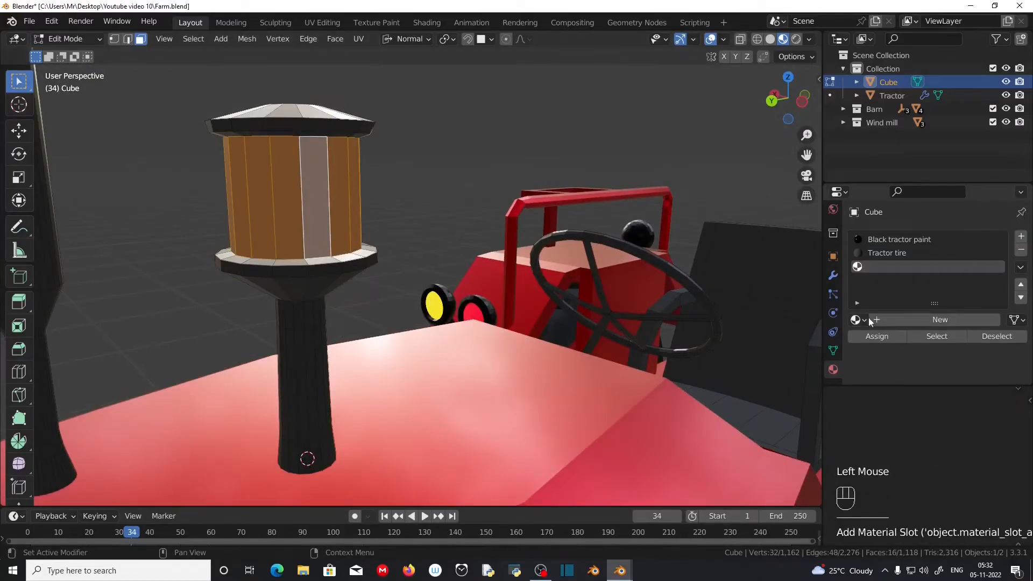
left_click(856, 320)
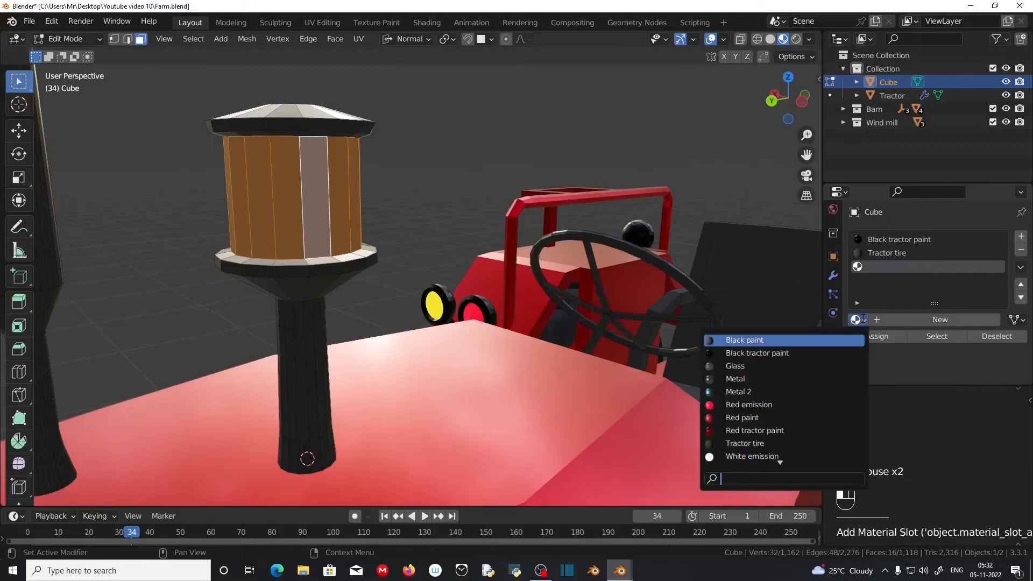
left_click(919, 270)
left_click(859, 320)
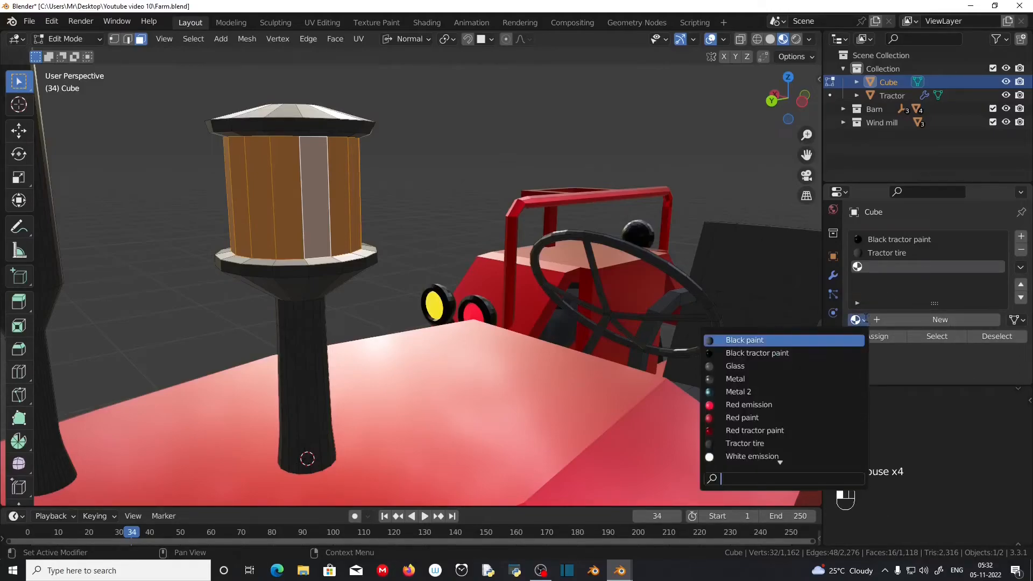
scroll(798, 391, "down", 12)
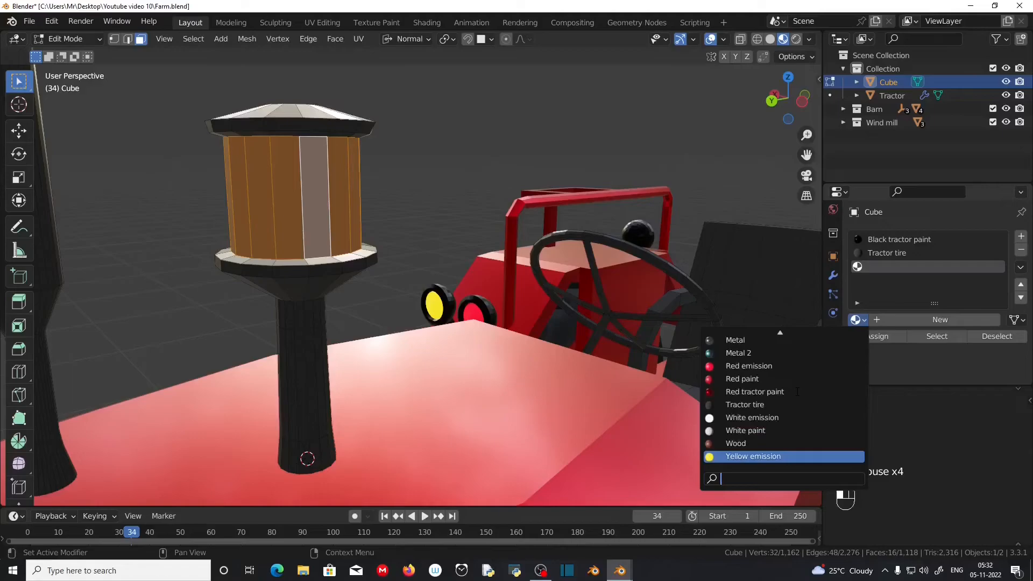
left_click(786, 457)
scroll(935, 296, "down", 2)
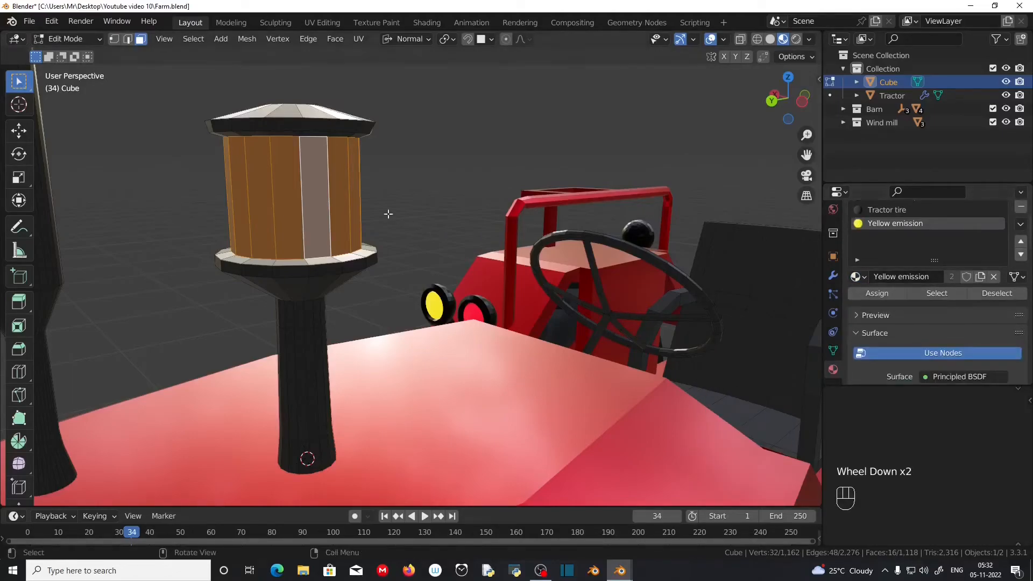
left_click(878, 293)
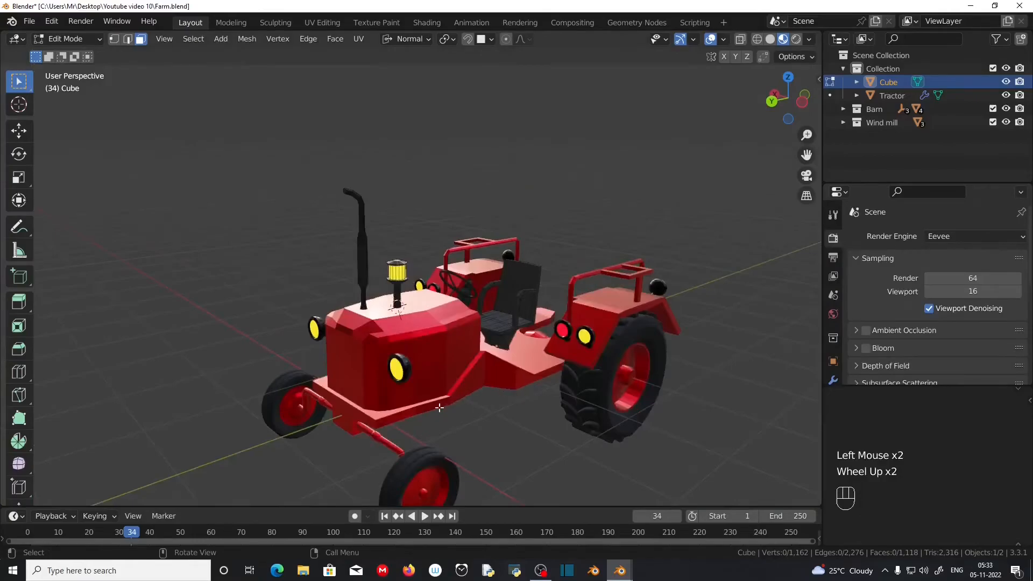
Step: Return to object mode, reveal all hidden objects and clear the selection
scroll(442, 408, "down", 2)
middle_click_drag(445, 408, 482, 408)
scroll(279, 300, "up", 1)
scroll(278, 300, "down", 2)
key("Tab")
scroll(279, 299, "down", 1)
middle_click_drag(279, 300, 483, 367)
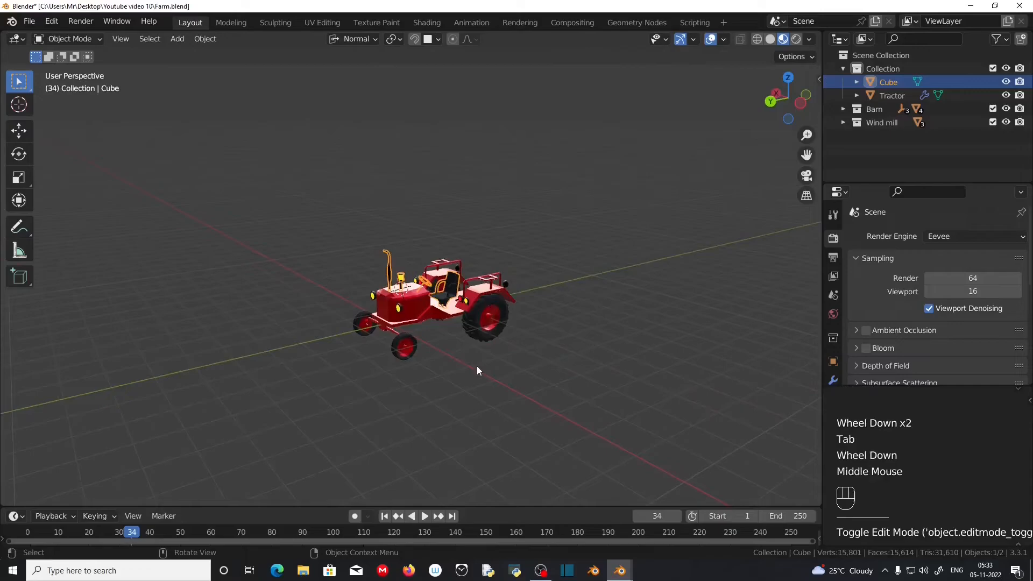
key("alt")
key("alt+h")
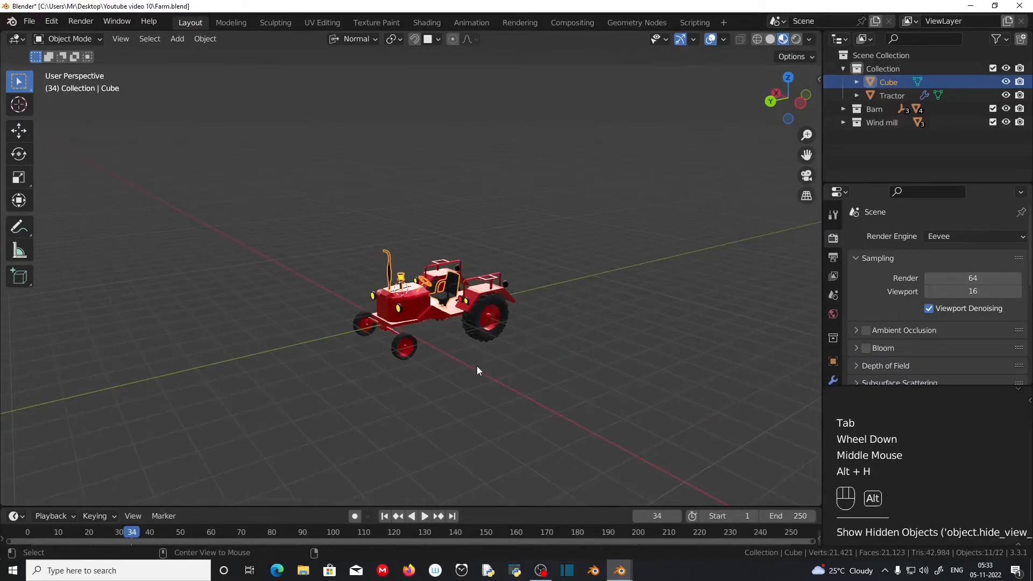
left_click(530, 349)
Step: Box-select the tractor body together with its exhaust, seat and steering wheel object
scroll(526, 354, "down", 3)
scroll(526, 354, "down", 2)
middle_click_drag(511, 359, 586, 370)
scroll(623, 362, "up", 3)
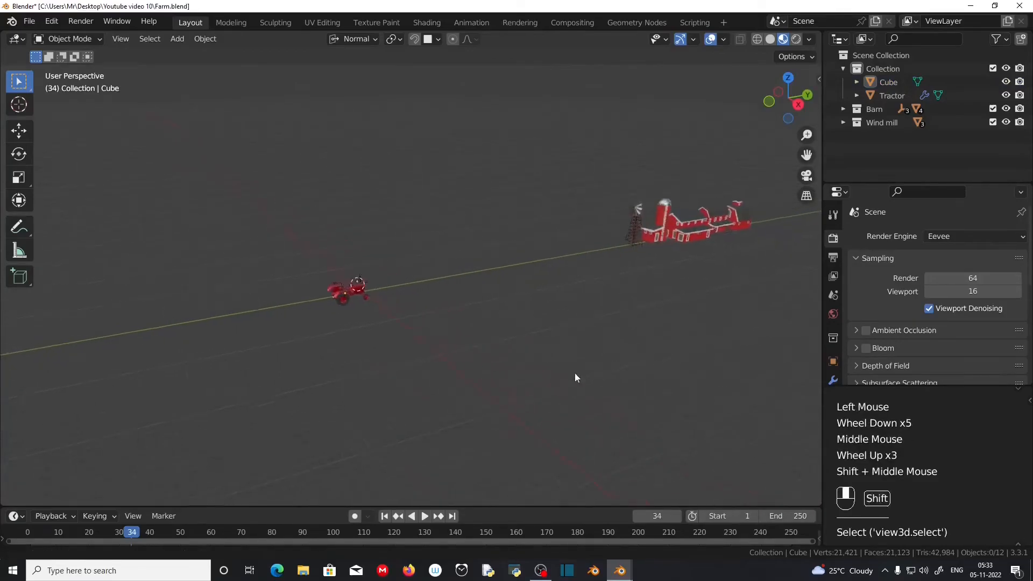
scroll(282, 347, "up", 2)
middle_click_drag(282, 348, 420, 345, "shift")
scroll(440, 344, "up", 1)
scroll(440, 344, "up", 1)
left_click_drag(110, 292, 432, 466)
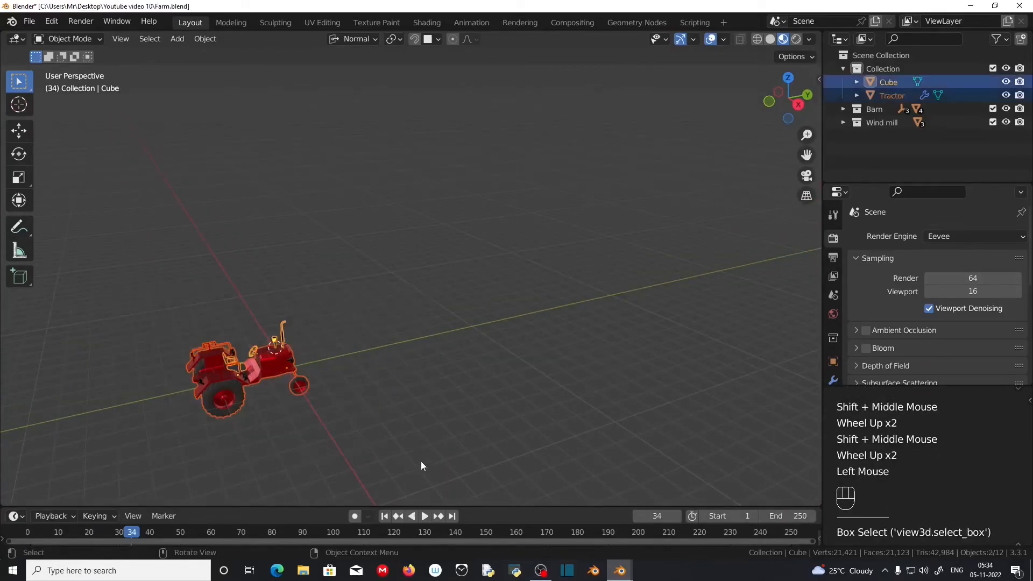
scroll(384, 447, "up", 2)
middle_click_drag(384, 447, 492, 359, "shift")
scroll(390, 366, "up", 2)
scroll(335, 356, "up", 1)
Step: Select the two tractor objects individually and inspect the modifier settings of the tractor body
left_click(335, 356)
middle_click_drag(335, 356, 548, 464)
left_click(571, 428)
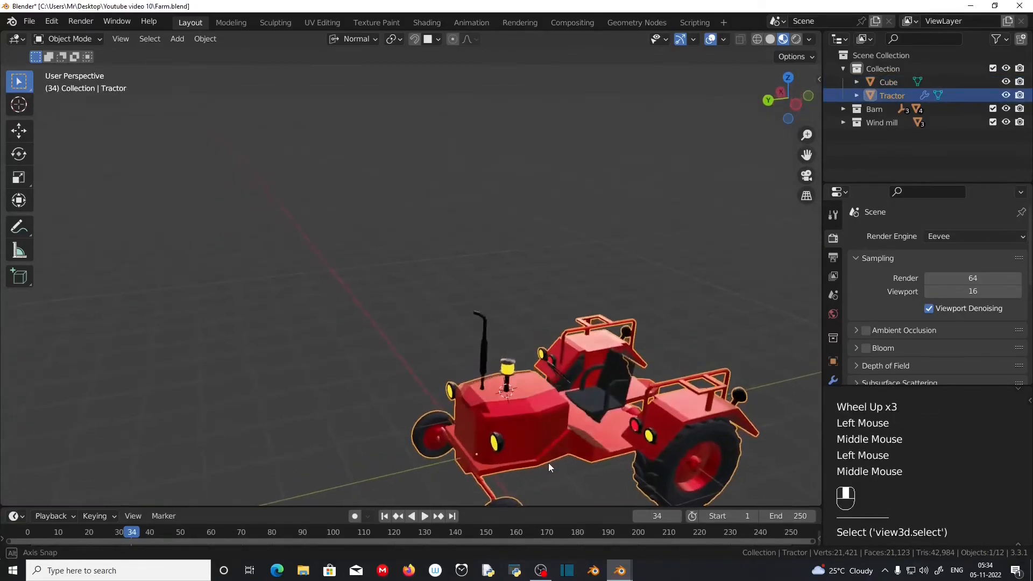
left_click(483, 337)
middle_click_drag(505, 409, 476, 420)
scroll(475, 420, "down", 1)
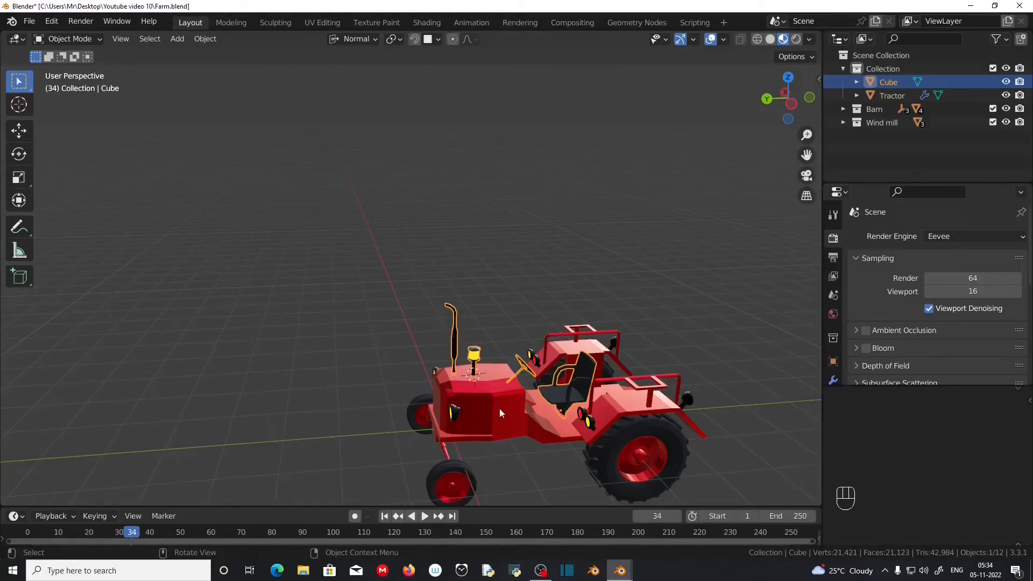
left_click(833, 380)
left_click(462, 408)
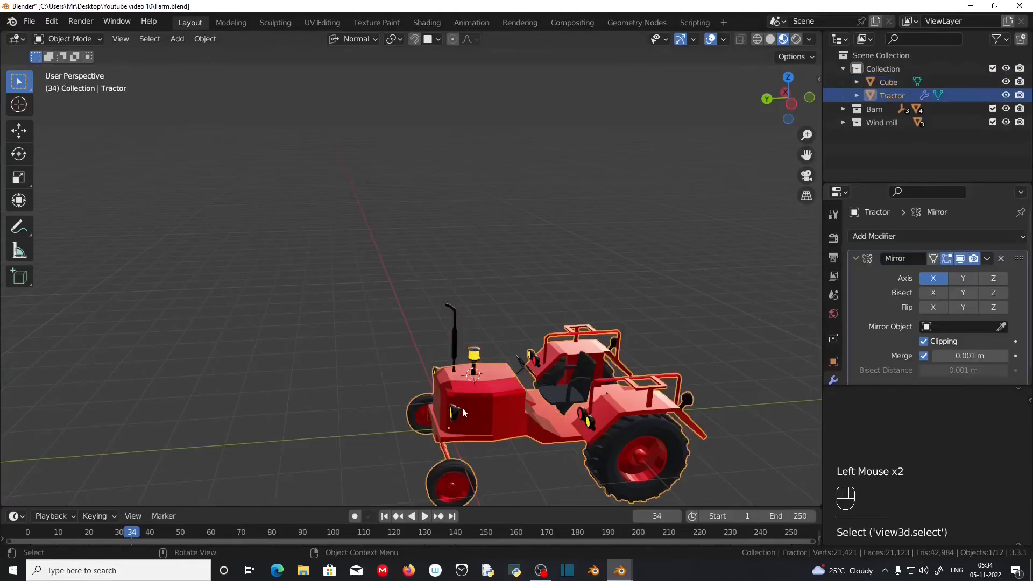
Step: Select both the Cube and Tractor objects together, keeping Tractor as the active object
scroll(511, 396, "down", 2)
left_click_drag(278, 222, 627, 453)
scroll(569, 421, "up", 3)
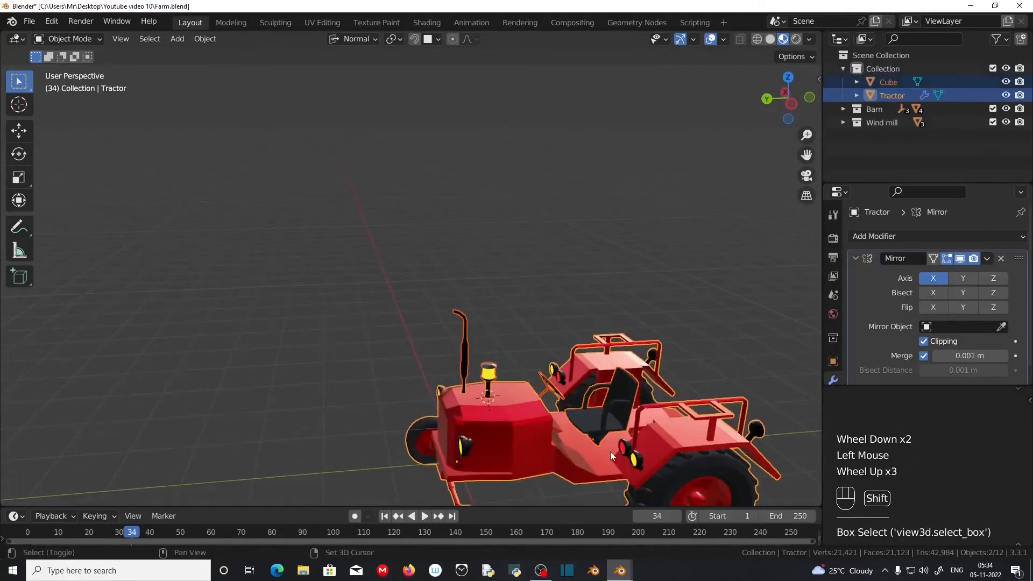
middle_click_drag(610, 451, 526, 348, "shift")
scroll(527, 347, "up", 2)
middle_click_drag(452, 330, 466, 352)
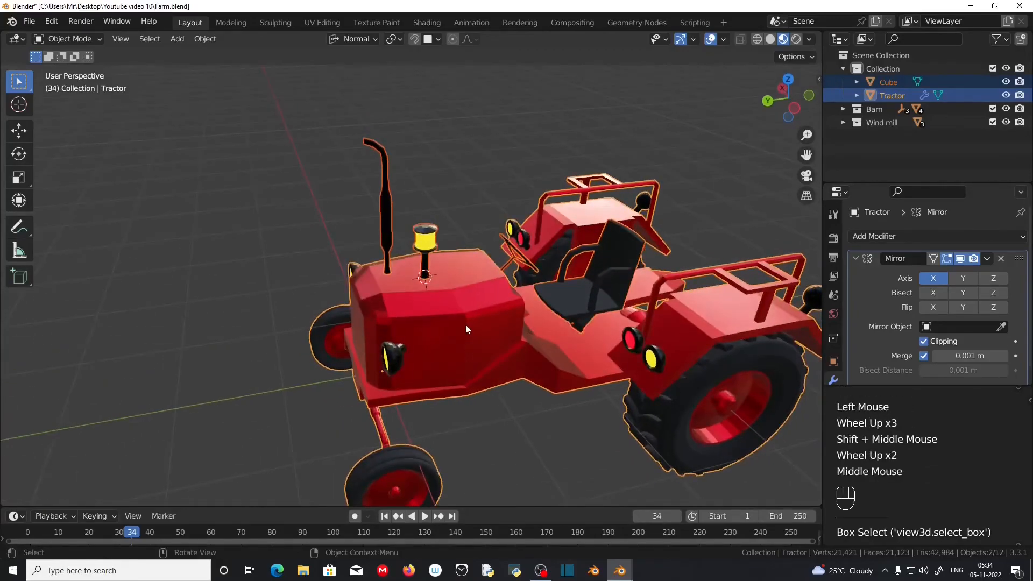
Step: Parent the Cube object holding the exhaust, seat and steering wheel to the Tractor body using the Object parent type
left_click(395, 204)
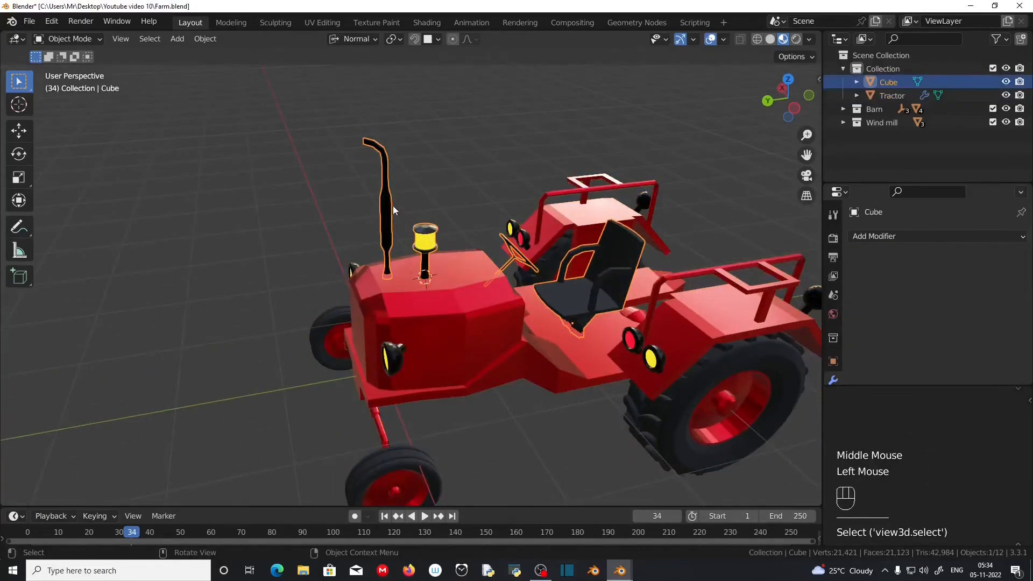
left_click(383, 197)
key("shift")
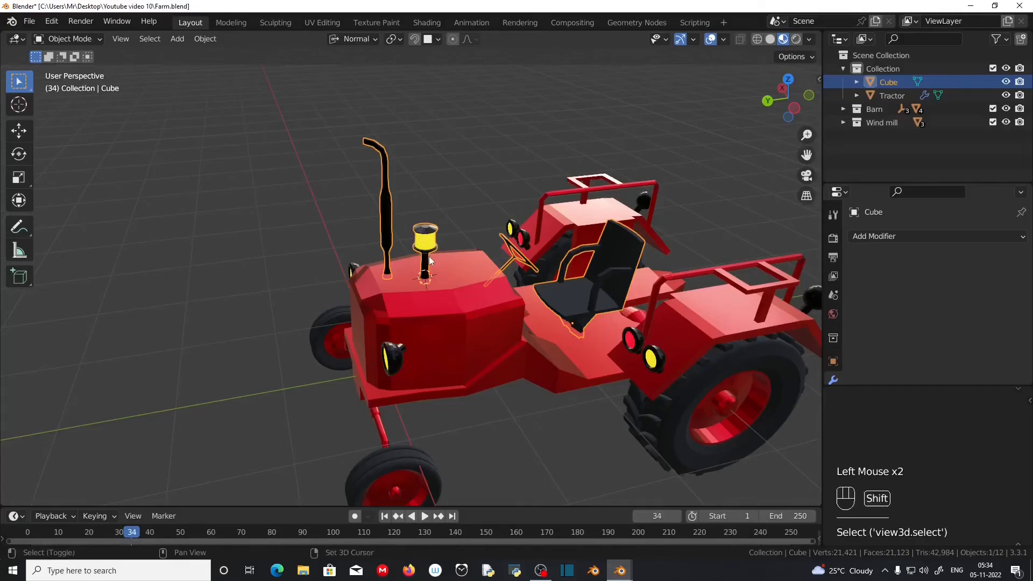
left_click(440, 336, "shift")
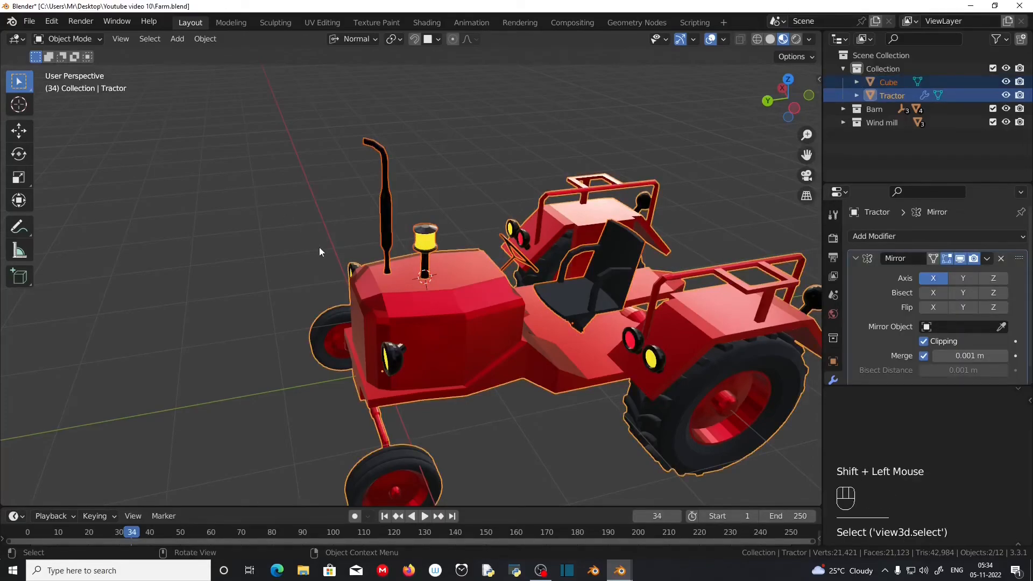
key("ctrl+p")
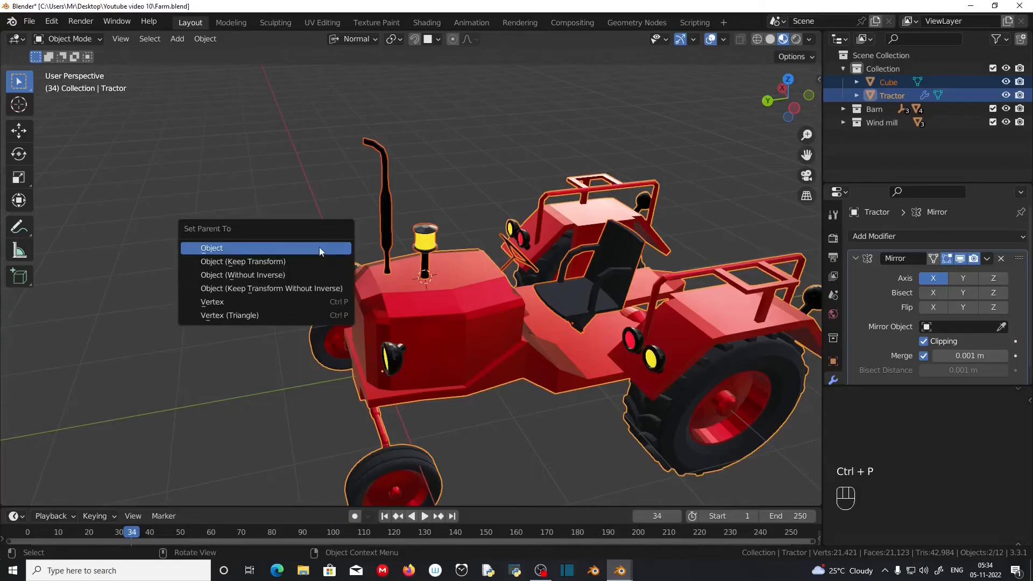
left_click(319, 247)
Step: Test the parenting by freely moving the Tractor body alone, and cancel the move
left_click(453, 328)
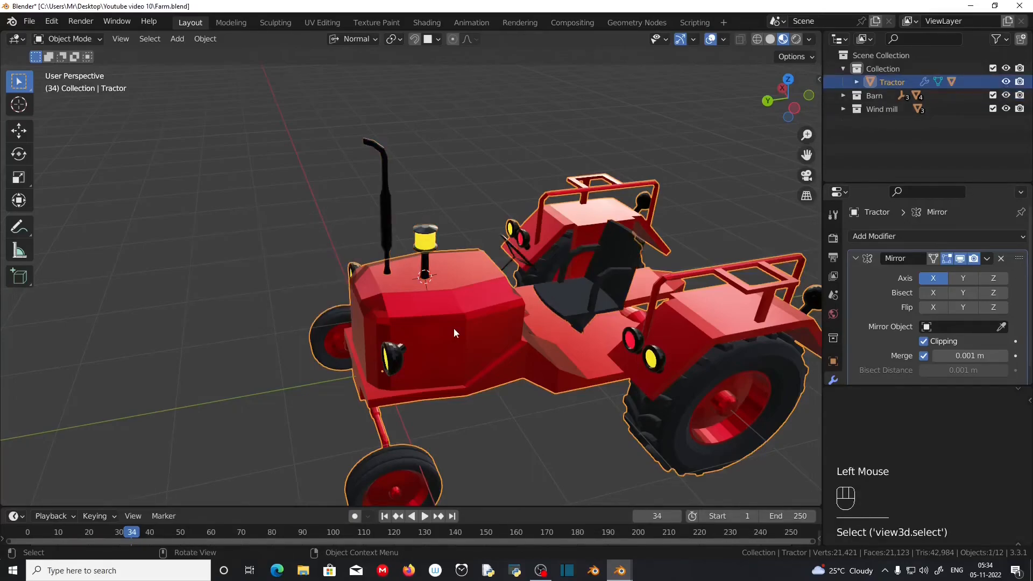
key("g")
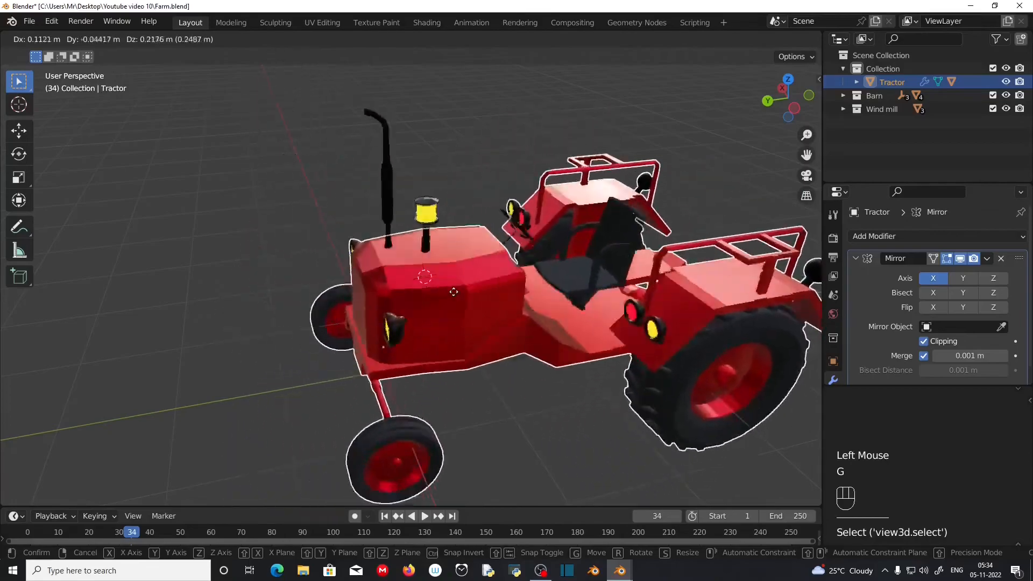
key("Escape")
Step: Move both tractor objects into a new collection named Tractor and collapse that collection in the outliner
scroll(357, 304, "up", 1)
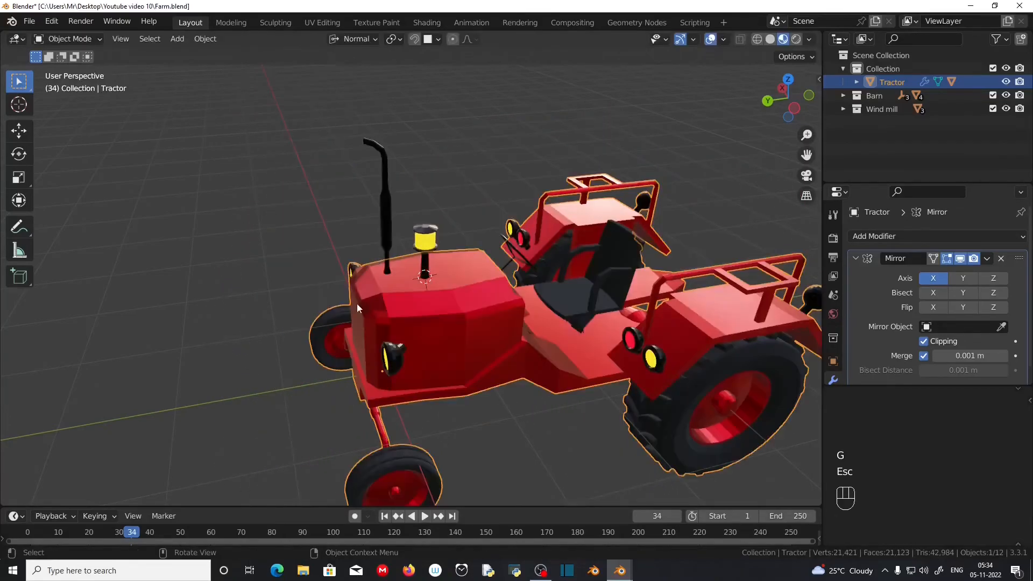
middle_click_drag(357, 303, 340, 307)
scroll(341, 308, "down", 4)
scroll(328, 286, "up", 2)
left_click_drag(280, 198, 581, 448)
left_click_drag(202, 158, 631, 494)
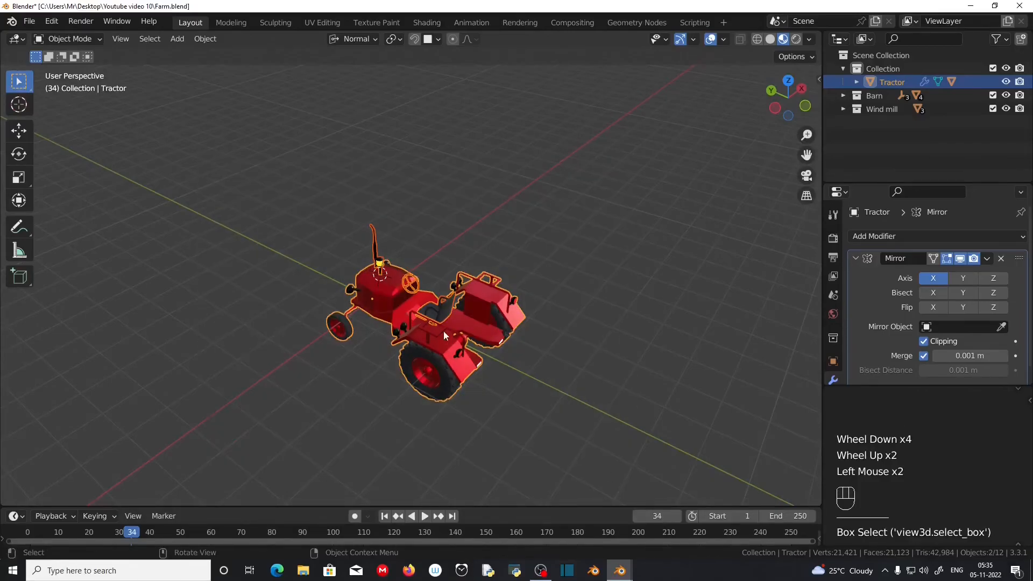
key("m")
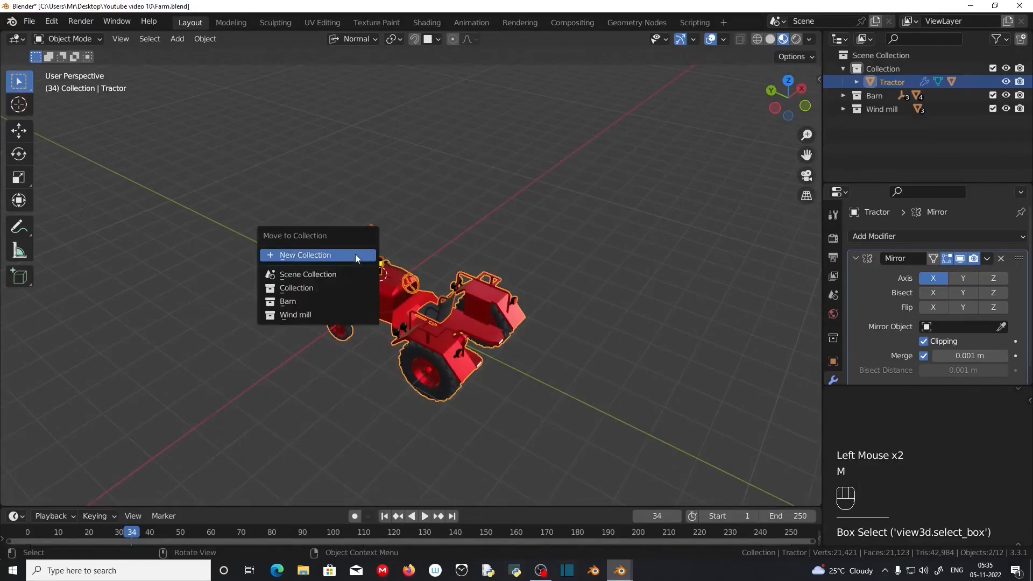
left_click(320, 255)
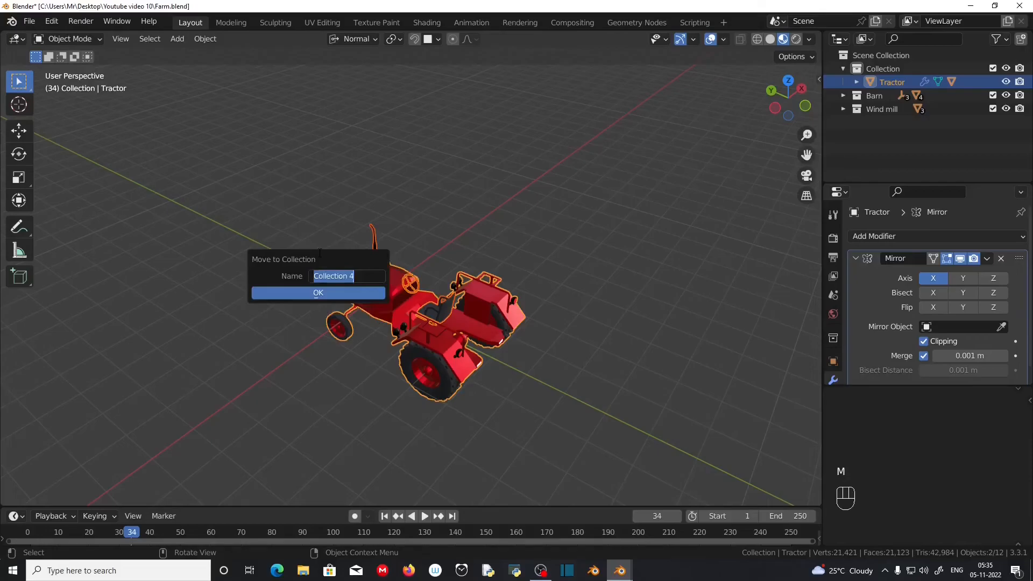
type("Tractor")
left_click(293, 293)
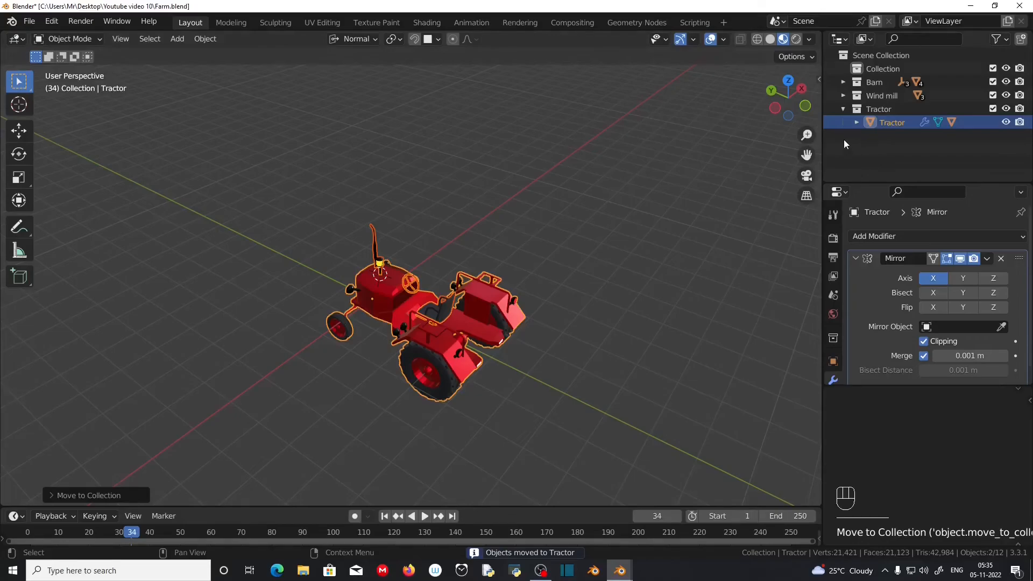
left_click(843, 109)
Step: Move the whole tractor along the Y axis until it stands close to the windmill and barn
scroll(669, 326, "down", 2)
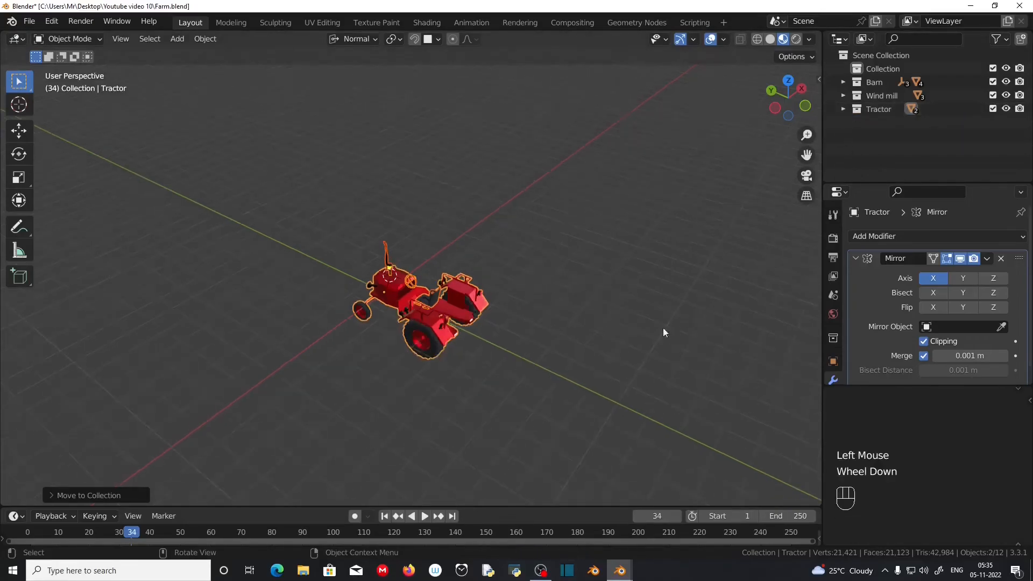
middle_click_drag(669, 326, 388, 309)
scroll(570, 292, "down", 2)
middle_click_drag(569, 291, 357, 339, "shift")
scroll(357, 339, "down", 1)
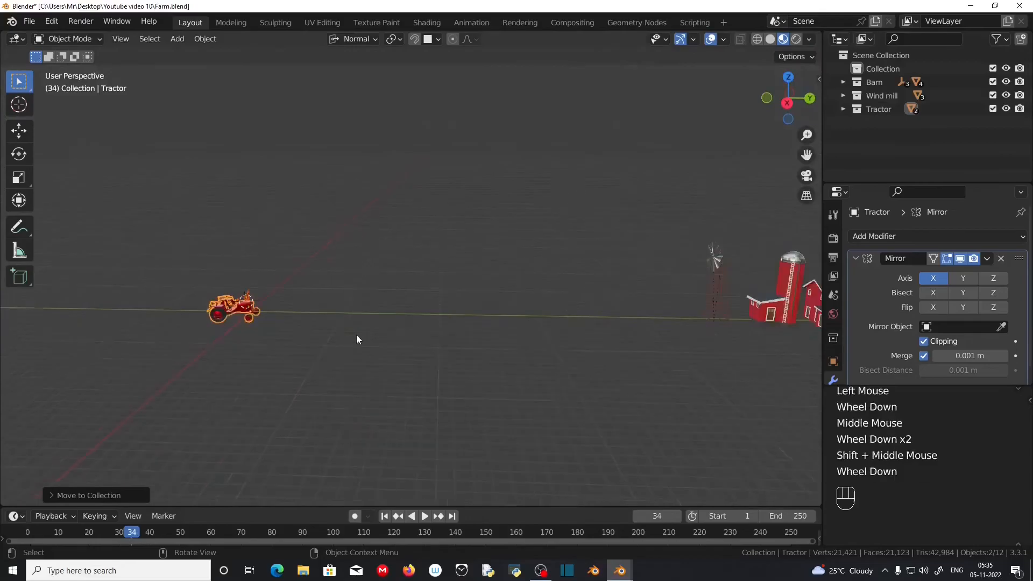
scroll(357, 338, "down", 1)
left_click_drag(184, 264, 391, 382)
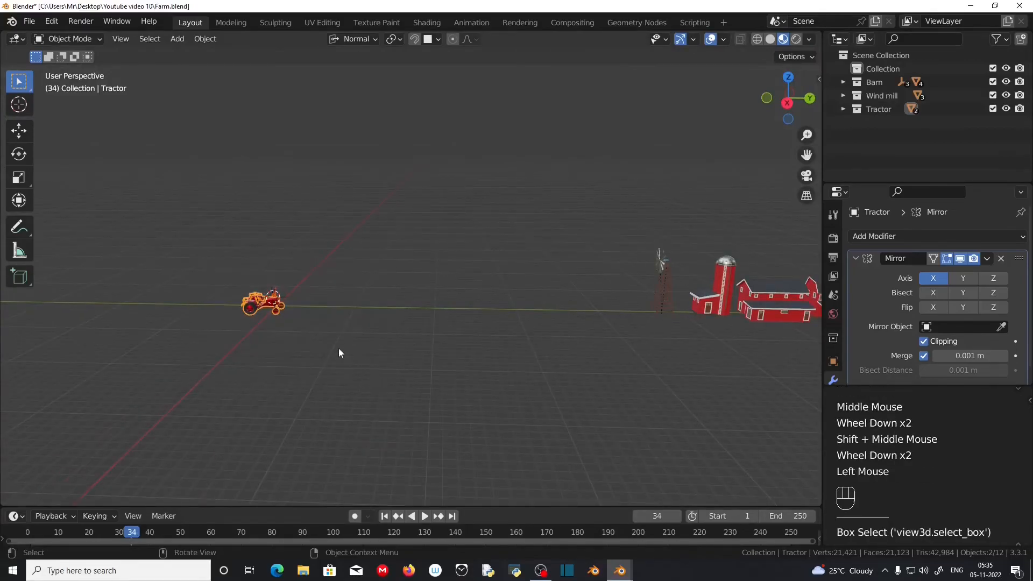
key("g")
key("y")
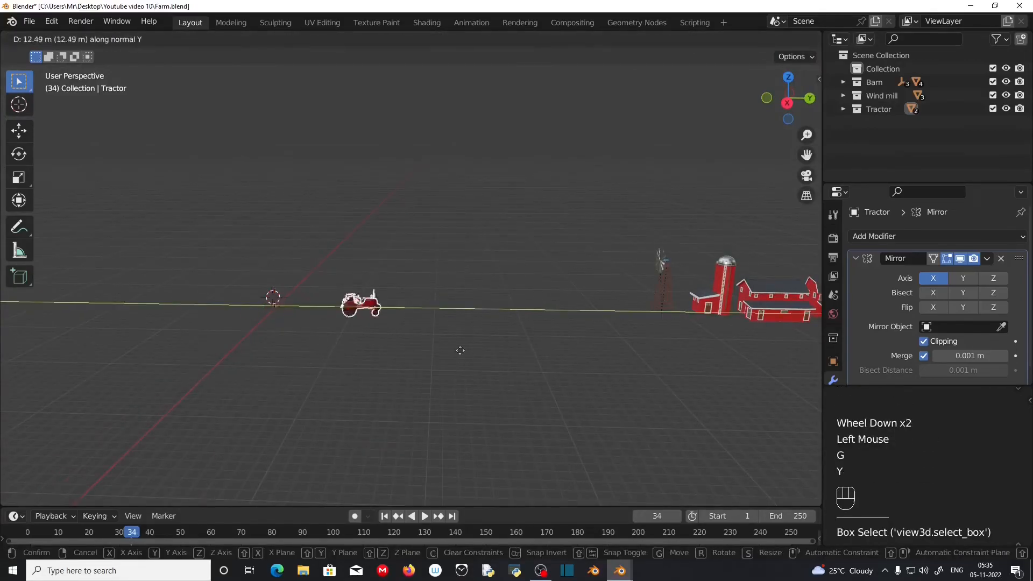
left_click(668, 350)
Step: Clear the selection and save the scene to the existing Farm.blend file
scroll(651, 372, "up", 2)
middle_click_drag(651, 371, 376, 334, "shift")
left_click(31, 23)
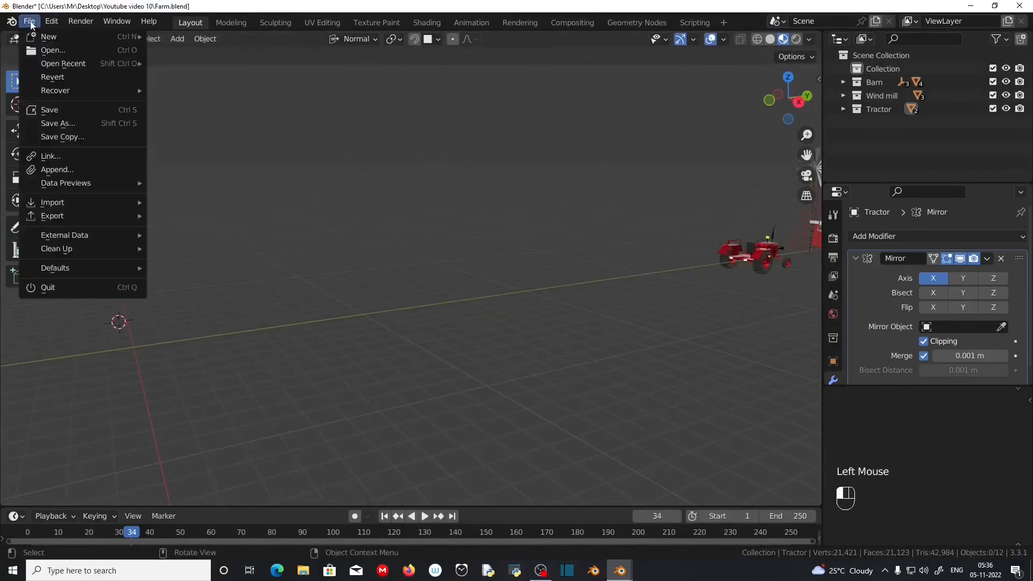
left_click(69, 109)
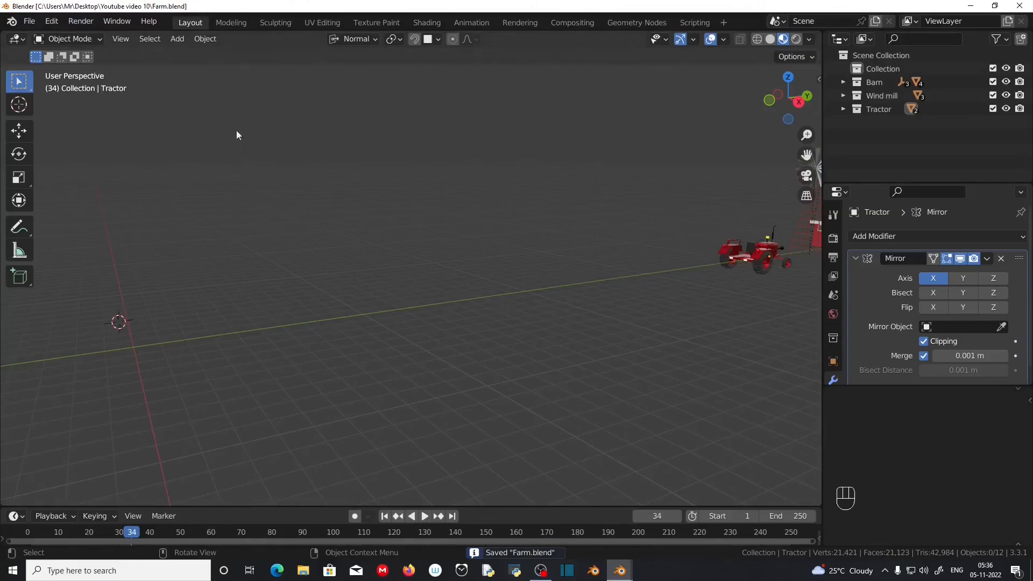
left_click(29, 21)
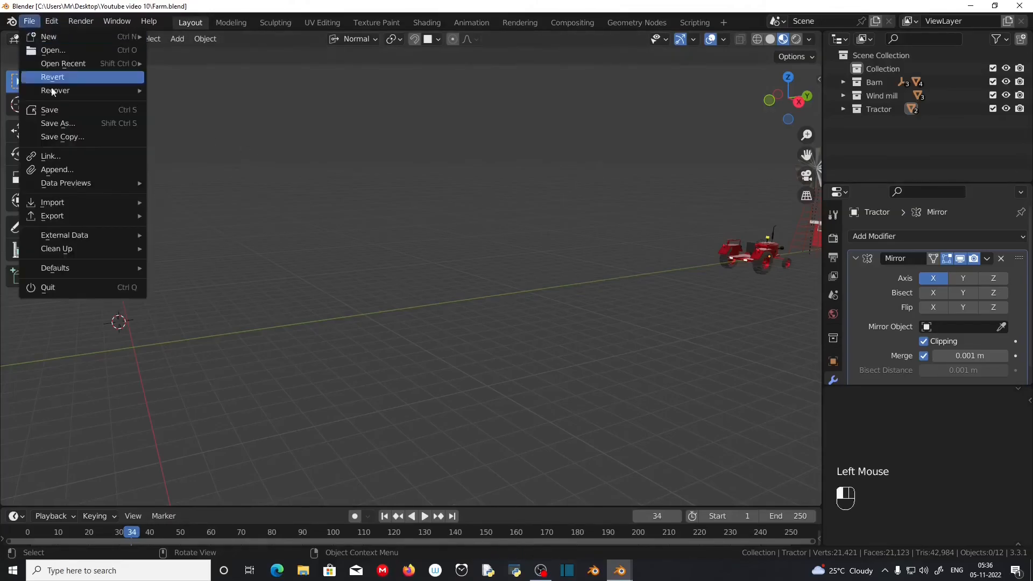
left_click(68, 124)
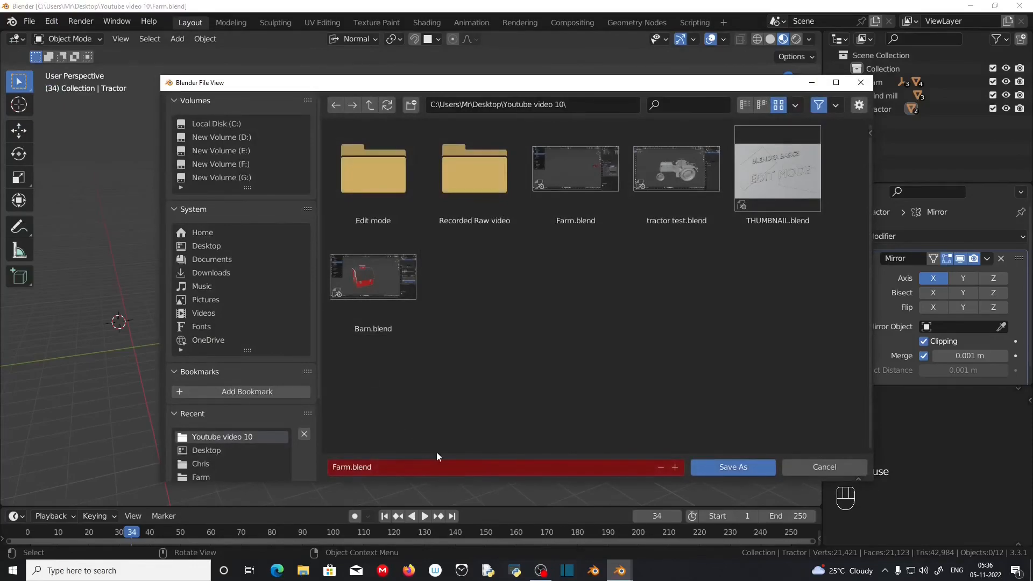
left_click(824, 467)
scroll(596, 322, "down", 3)
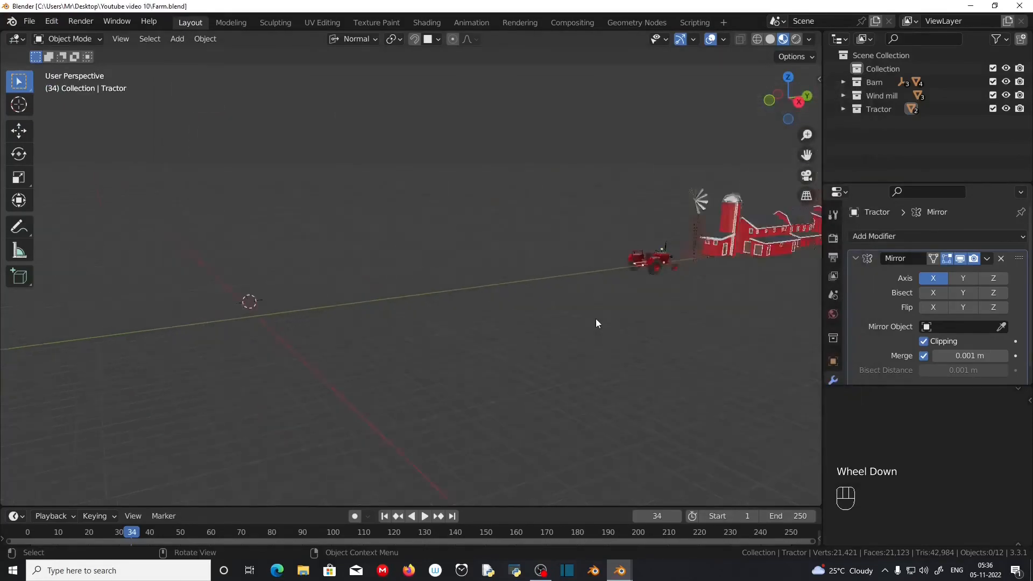